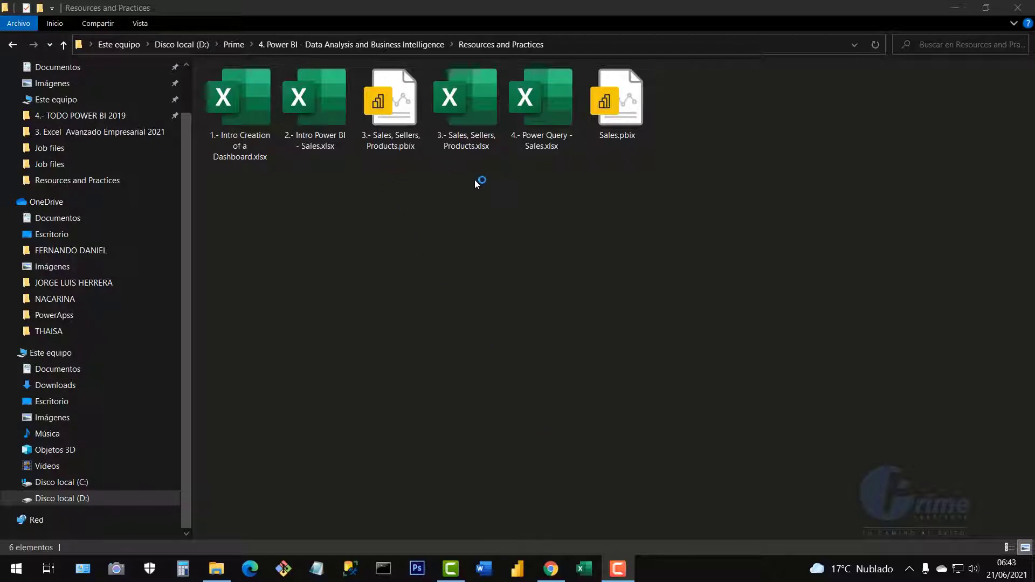
# - Open the workbook 4.- Power Query - Sales.xlsx from the Resources and Practices folder in Excel
pyautogui.doubleClick(540, 129)
pyautogui.click(544, 139)
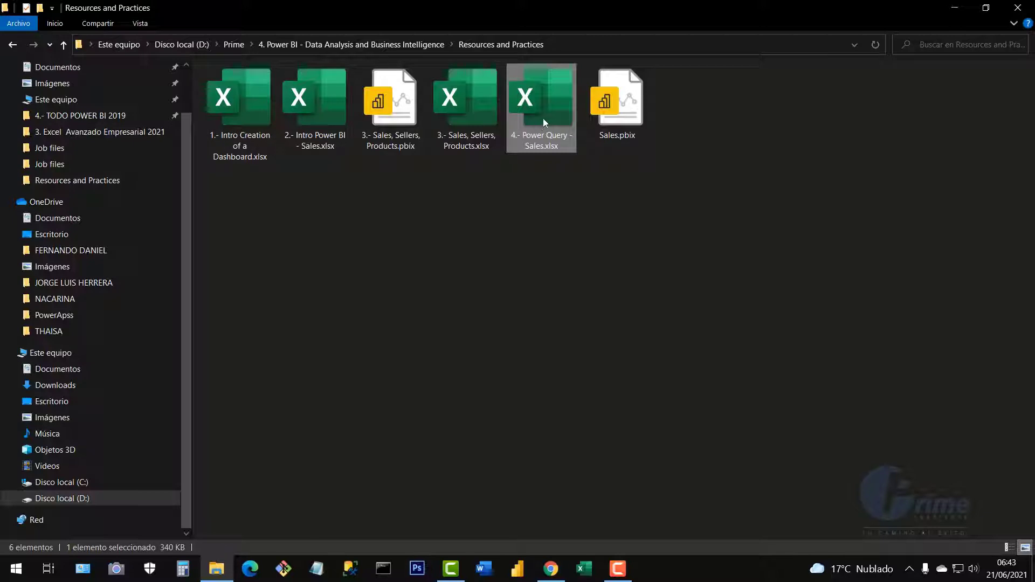
pyautogui.doubleClick(564, 141)
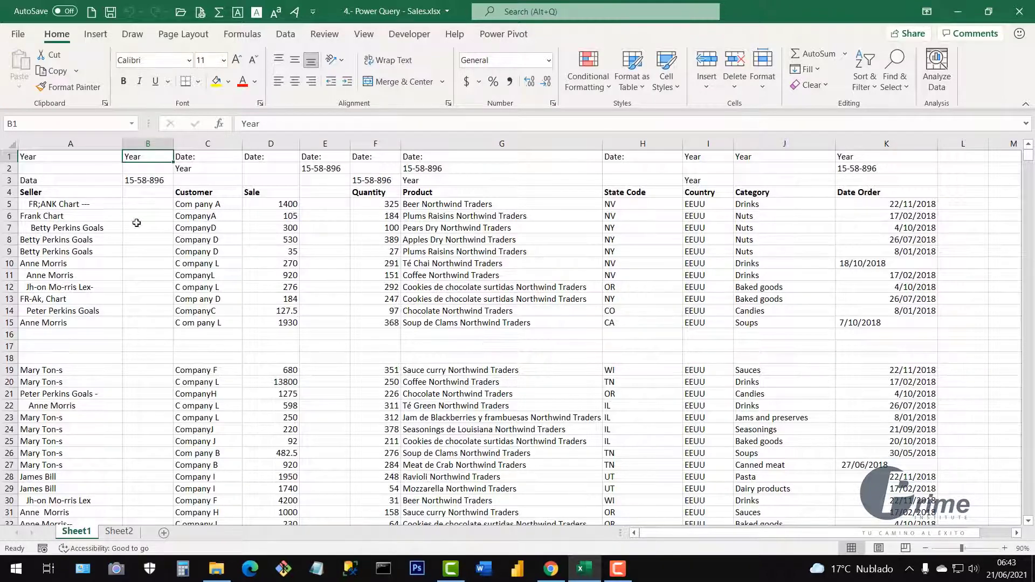
pyautogui.hotkey('alt', 'F4')
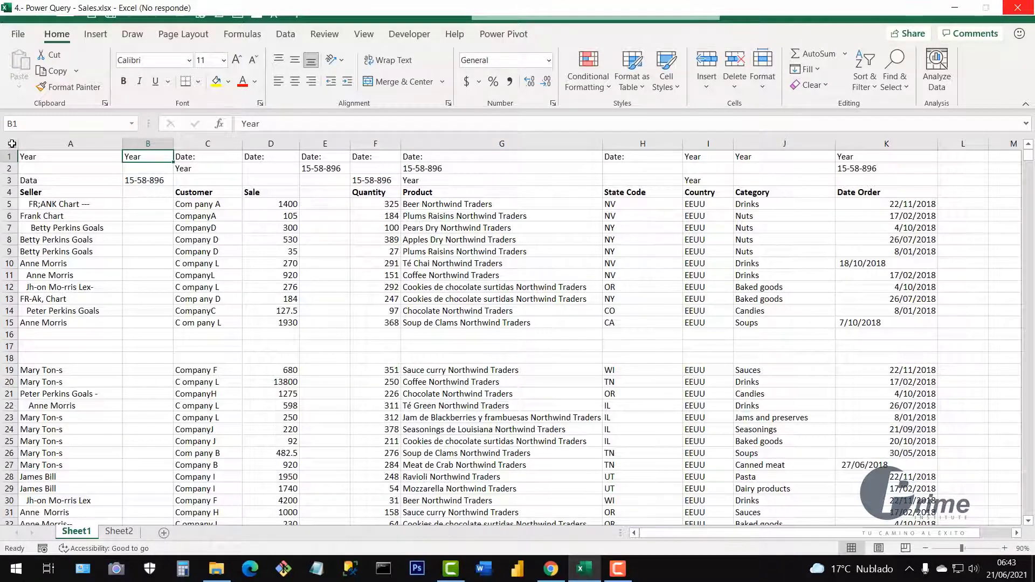
# - Check the extent of the data on Sheet1 from its first cell to its last used cell, returning to A1
pyautogui.click(11, 144)
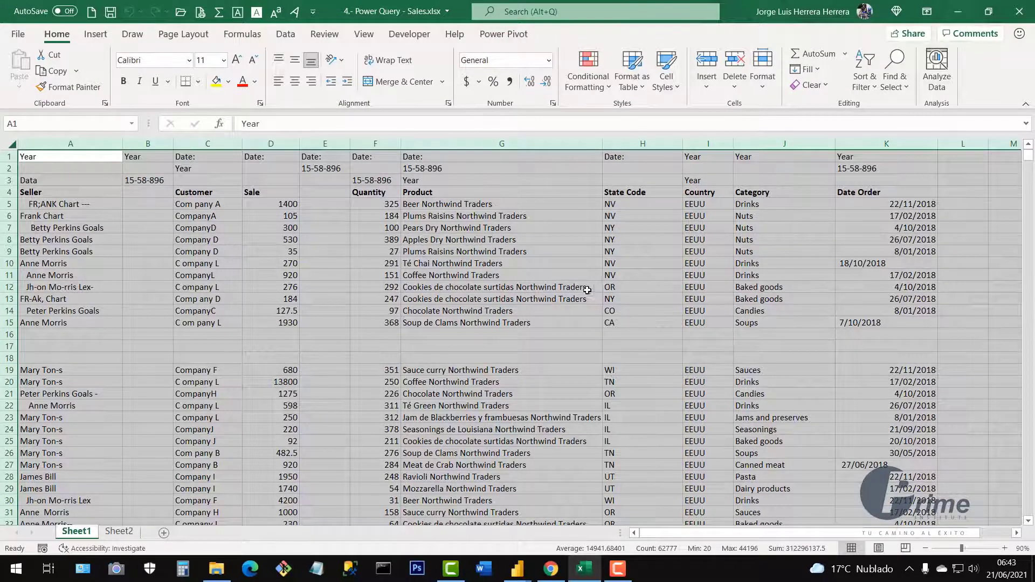
pyautogui.click(436, 238)
pyautogui.click(291, 263)
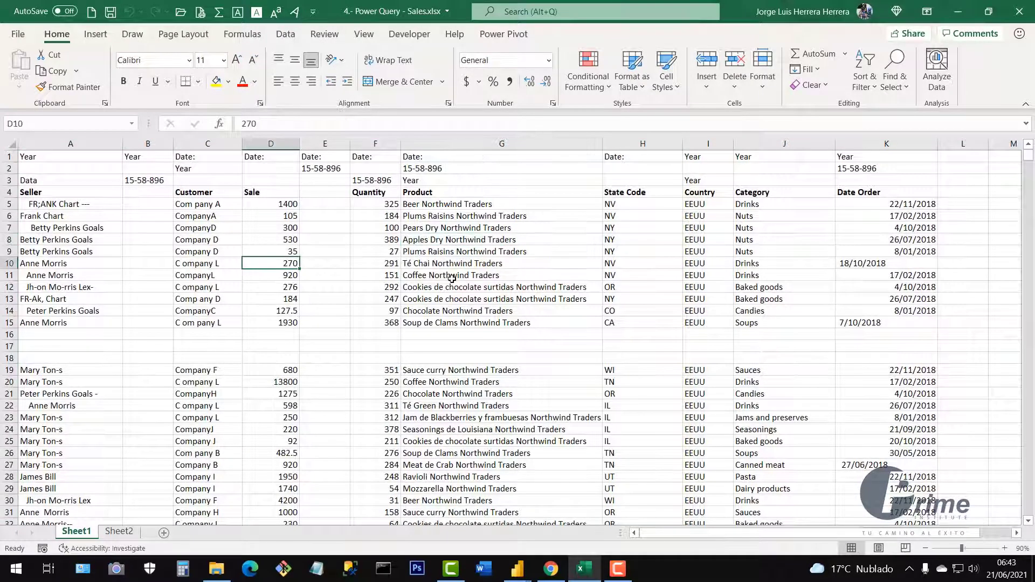
pyautogui.click(448, 276)
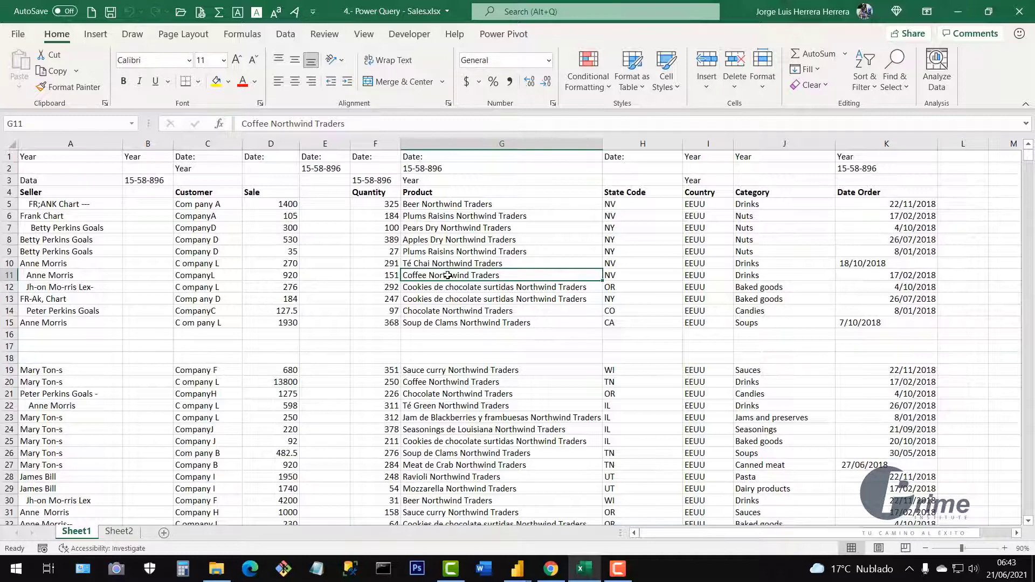
pyautogui.hotkey('ctrl', 'Up')
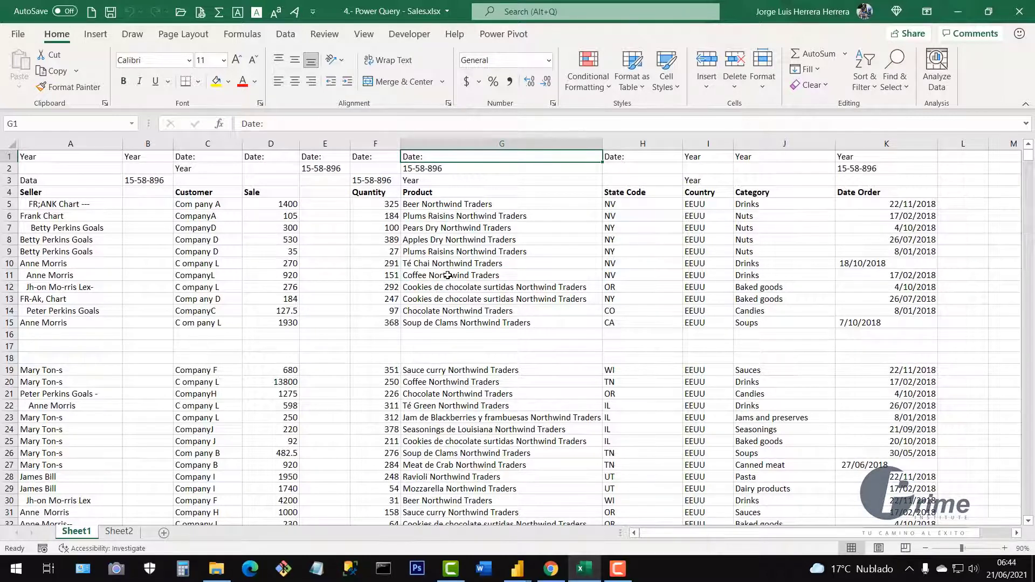
pyautogui.hotkey('ctrl', 'Left')
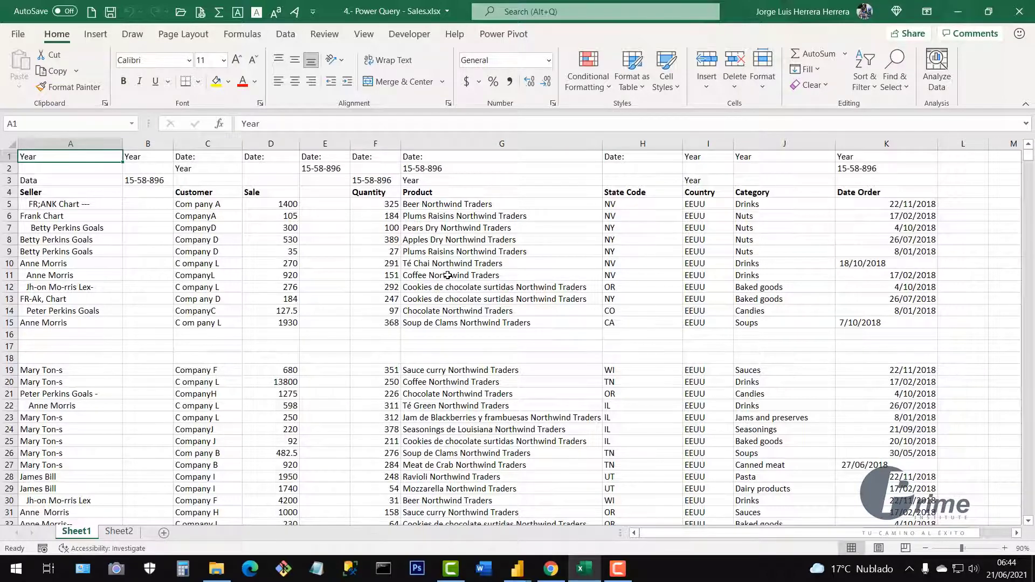
pyautogui.hotkey('ctrl', 'End')
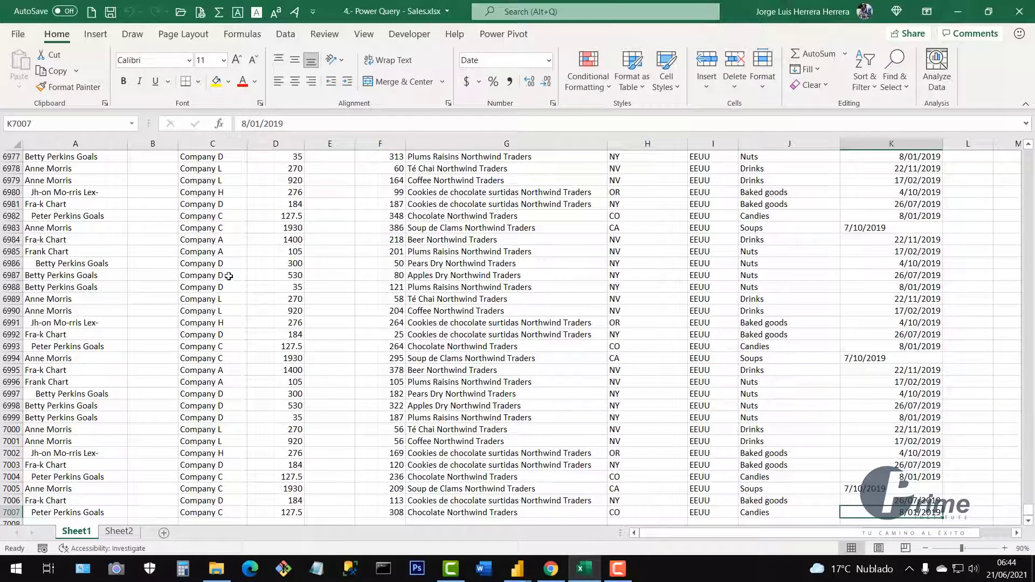
pyautogui.click(417, 350)
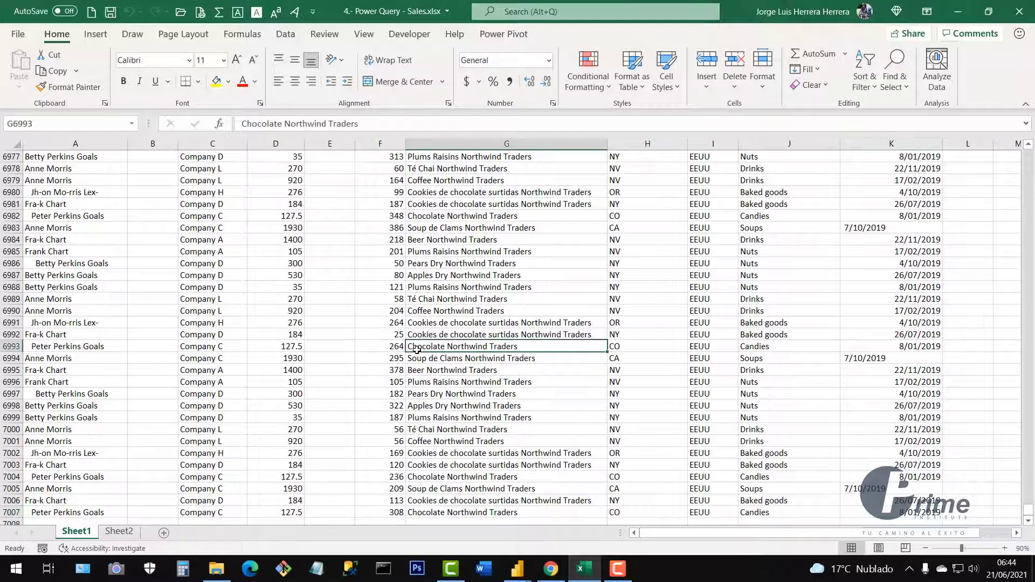
pyautogui.hotkey('ctrl', 'Home')
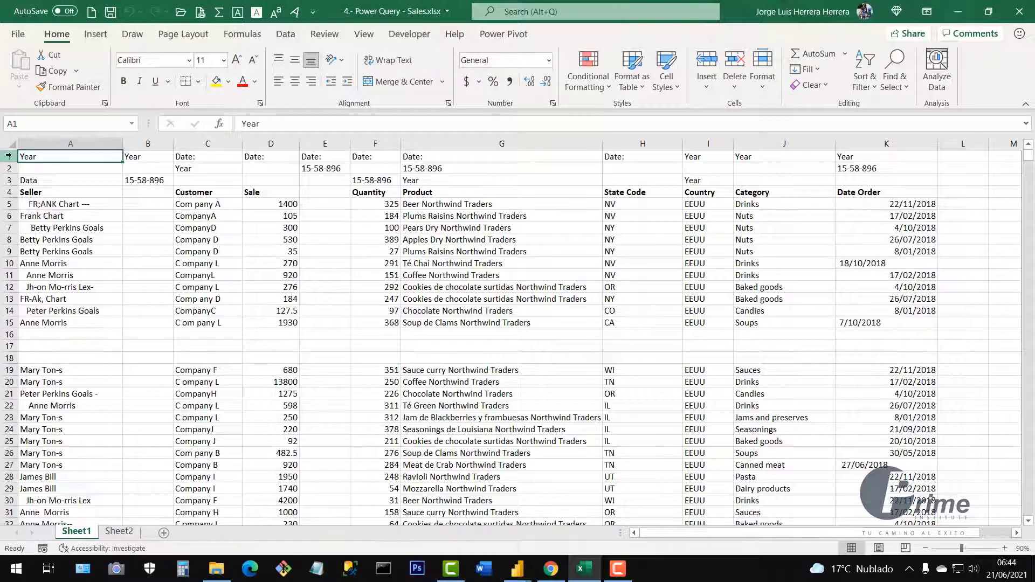
# - Examine rows 1 to 3 above the header row, the headers in row 4, and the blank columns B and E
pyautogui.moveTo(11, 156); pyautogui.dragTo(13, 177)
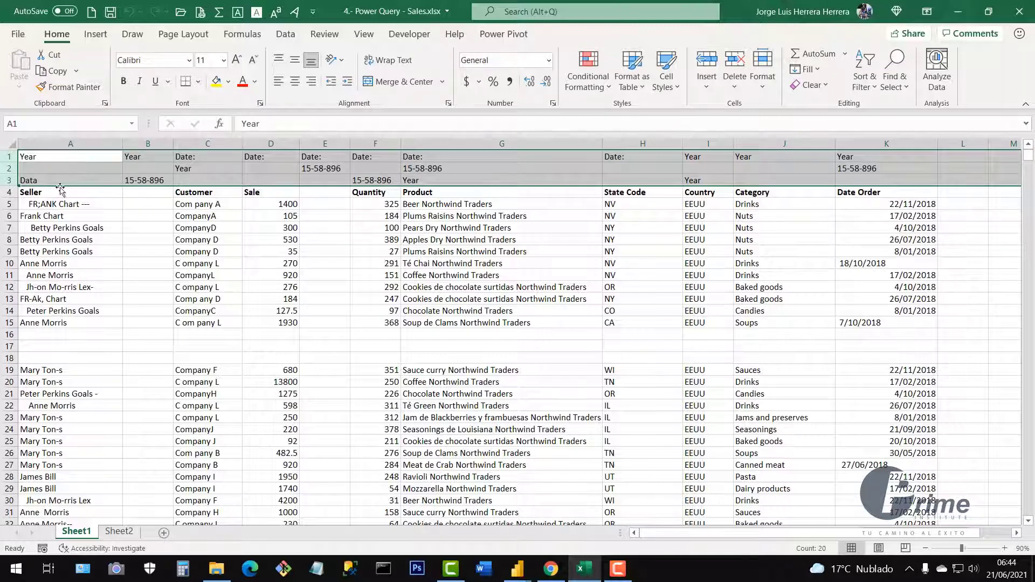
pyautogui.click(7, 192)
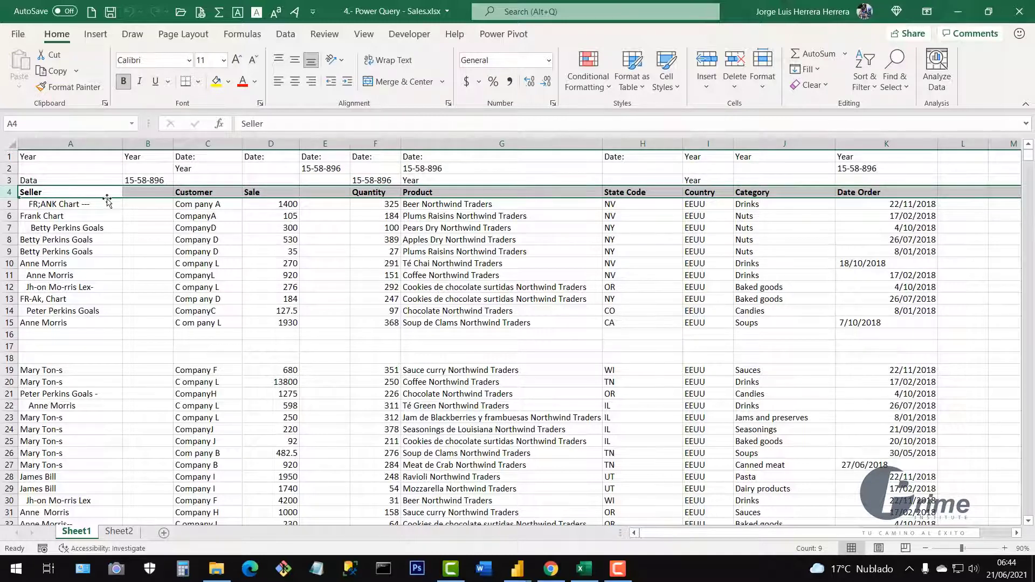
pyautogui.click(9, 156)
pyautogui.moveTo(9, 157); pyautogui.dragTo(48, 173)
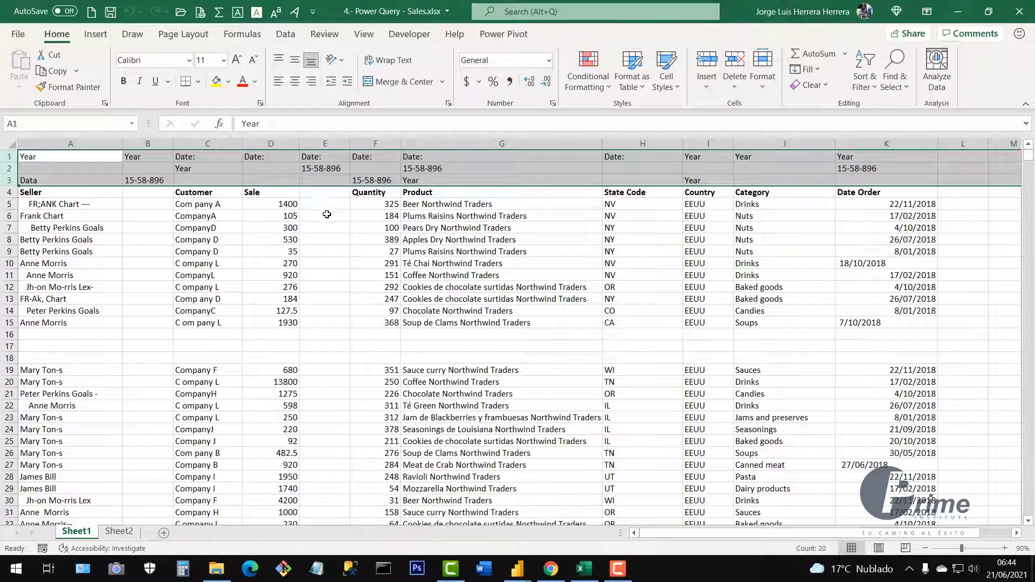
pyautogui.click(148, 145)
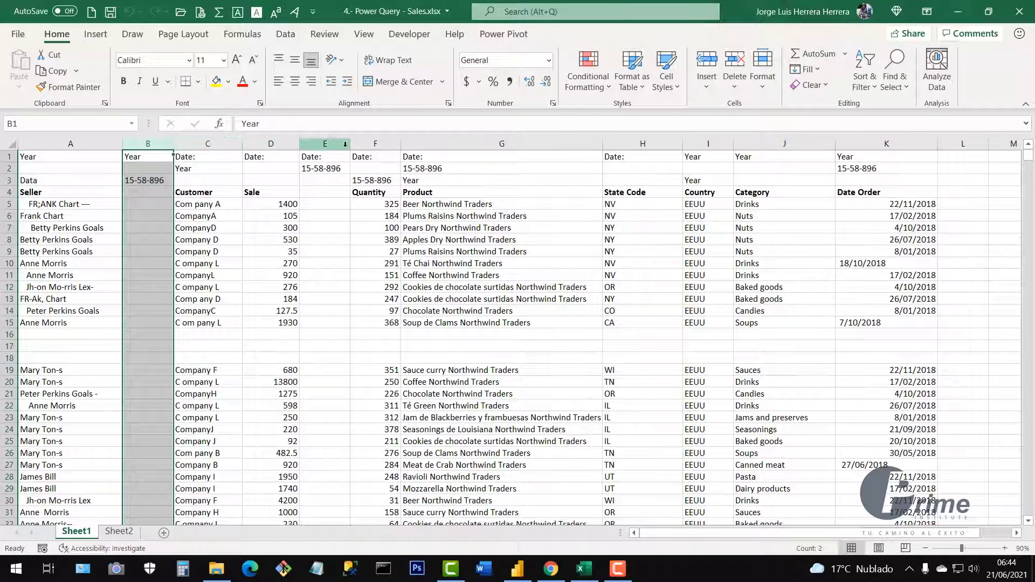
pyautogui.click(329, 145)
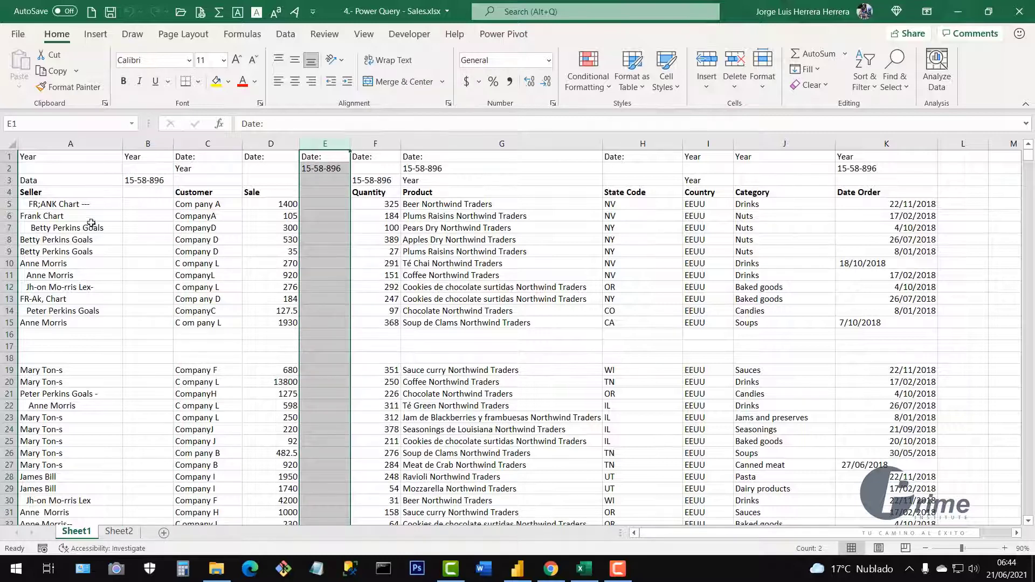
# - Examine the Seller column for stray characters, extra spaces and inconsistent name spellings
pyautogui.moveTo(85, 201); pyautogui.dragTo(121, 451)
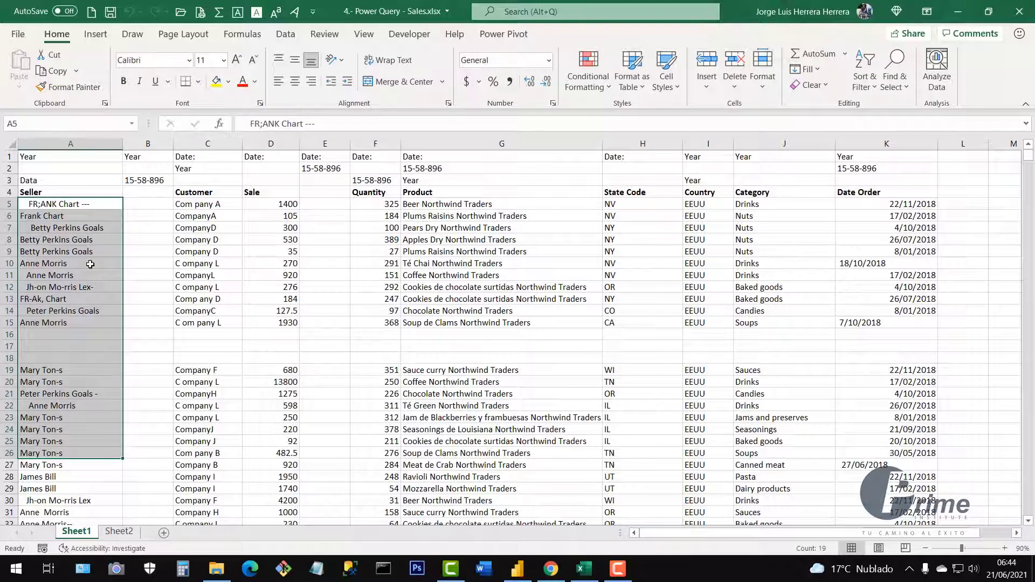
pyautogui.click(62, 216)
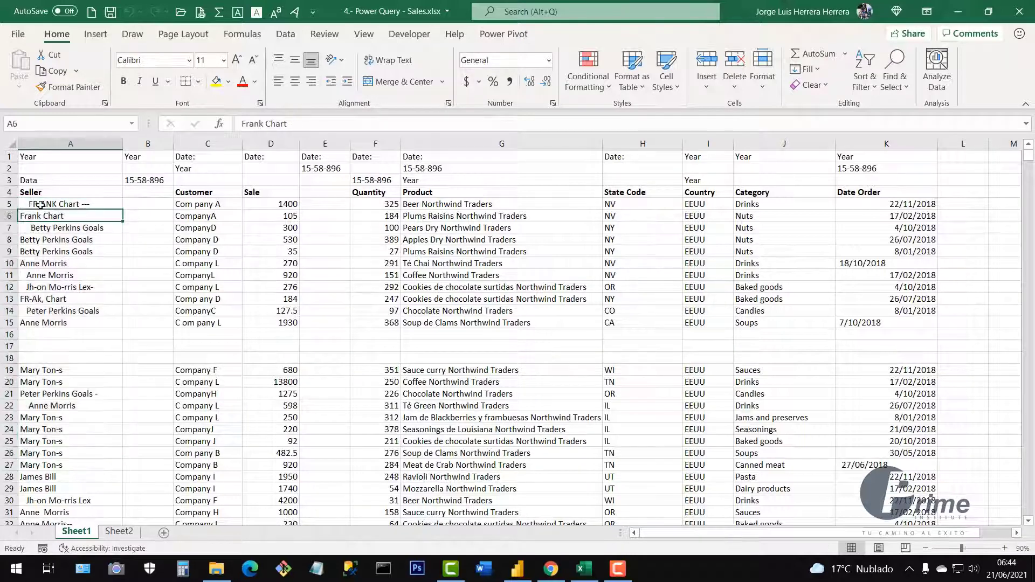
pyautogui.click(40, 205)
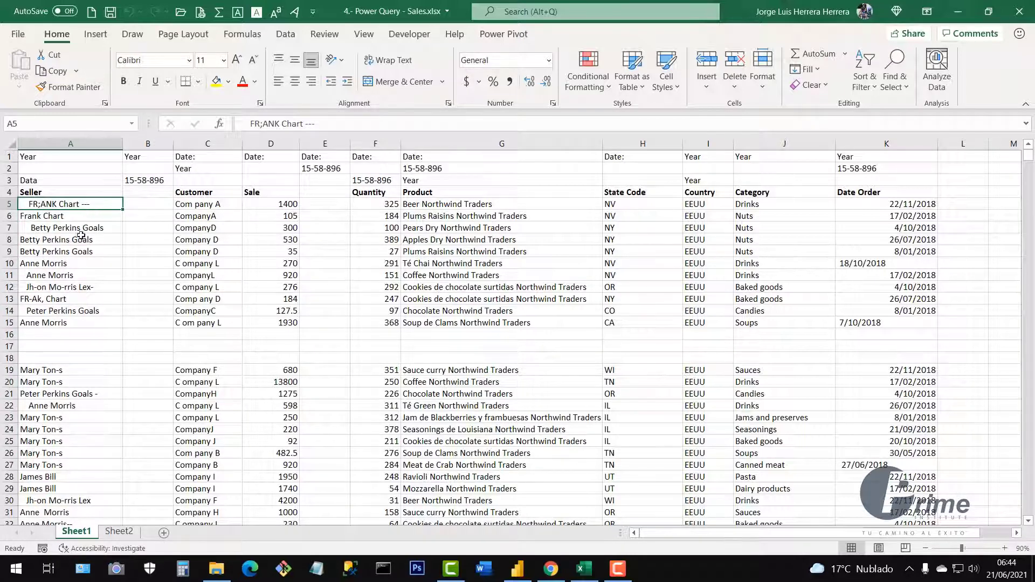
pyautogui.click(68, 421)
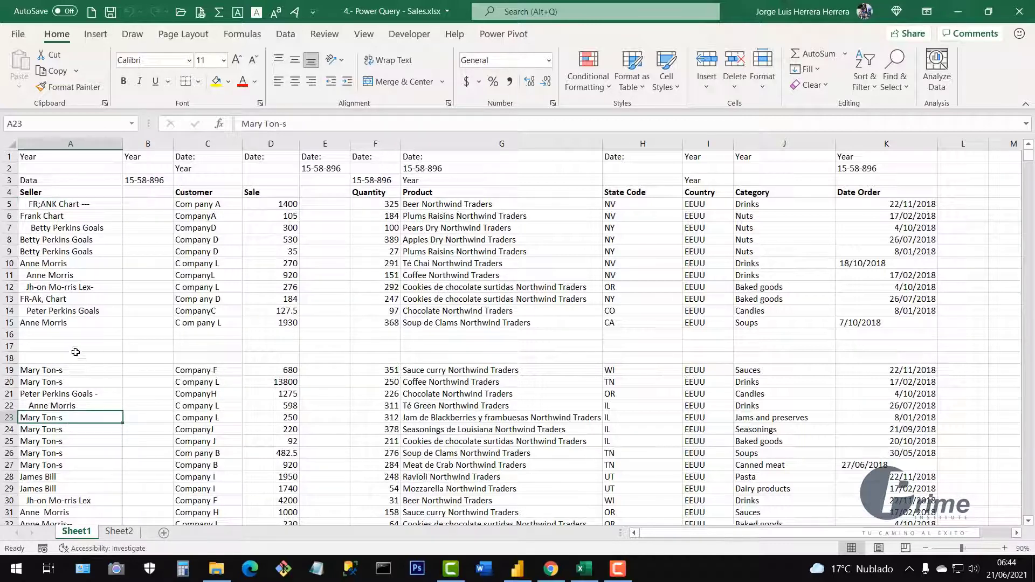
pyautogui.click(51, 301)
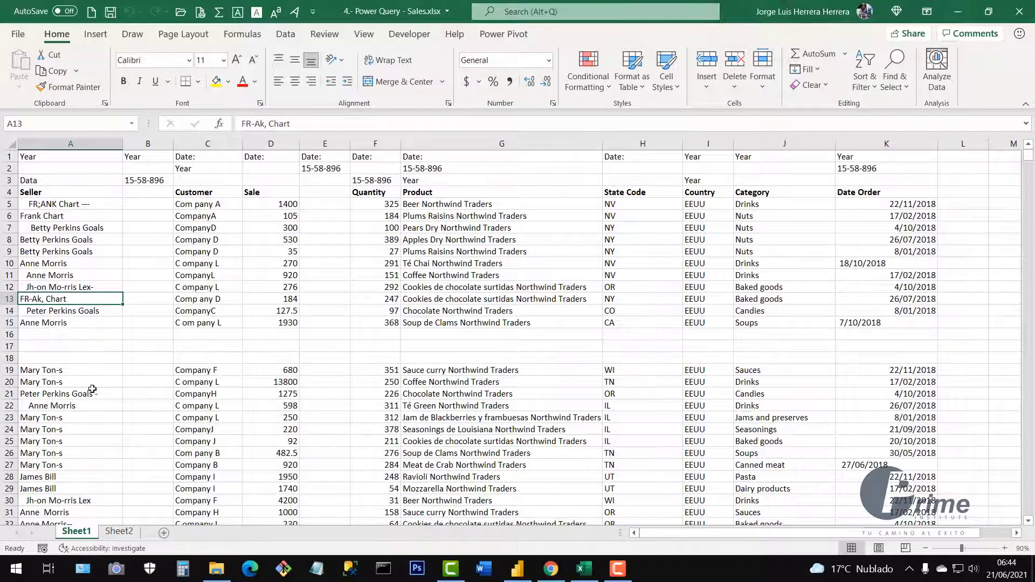
pyautogui.scroll(-4, 96, 389)
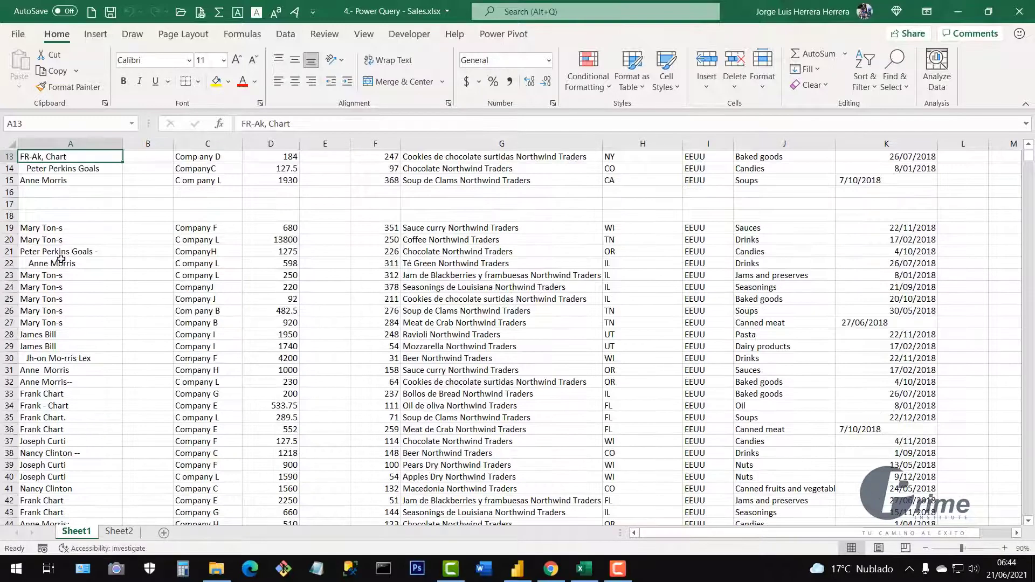
pyautogui.scroll(4, 65, 333)
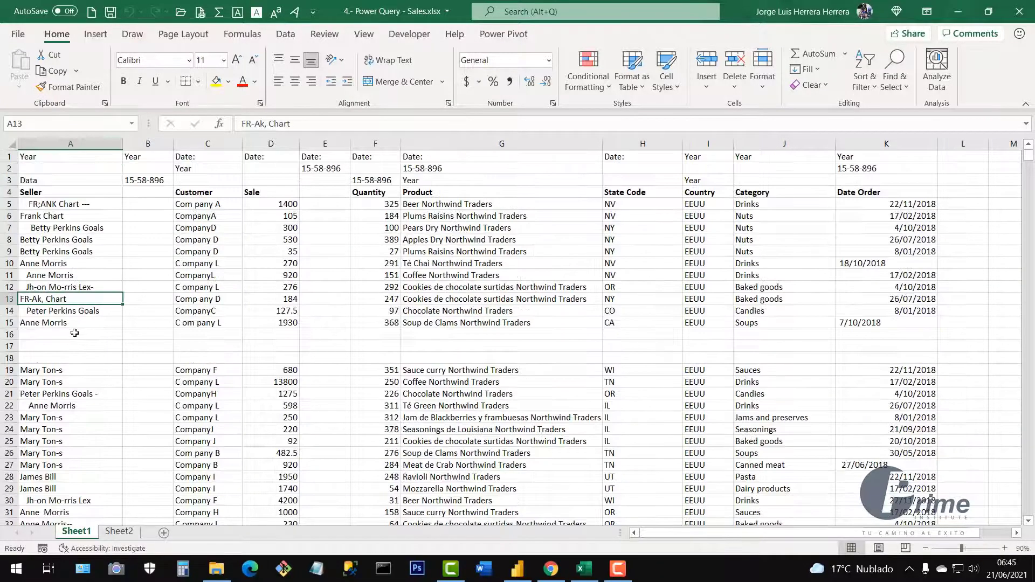
pyautogui.click(52, 140)
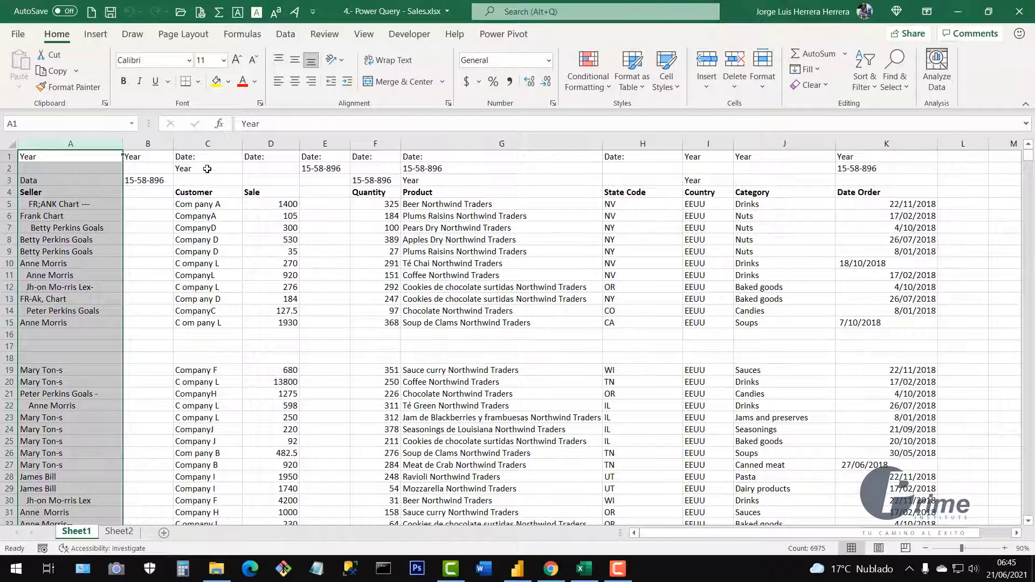
# - Inspect the Customer column for misplaced spaces in the company names, and review the Sale and Quantity columns
pyautogui.click(210, 143)
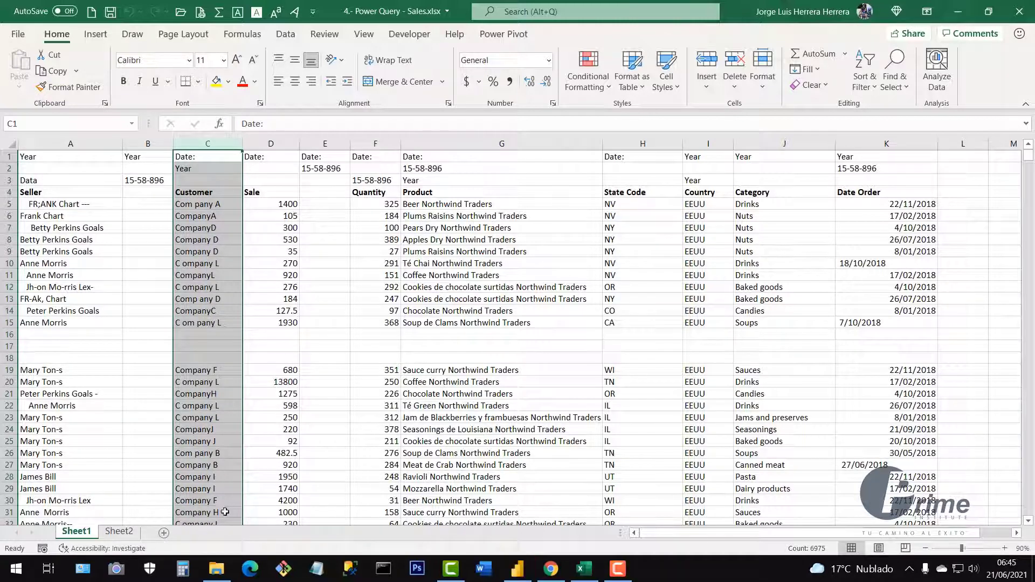
pyautogui.click(193, 205)
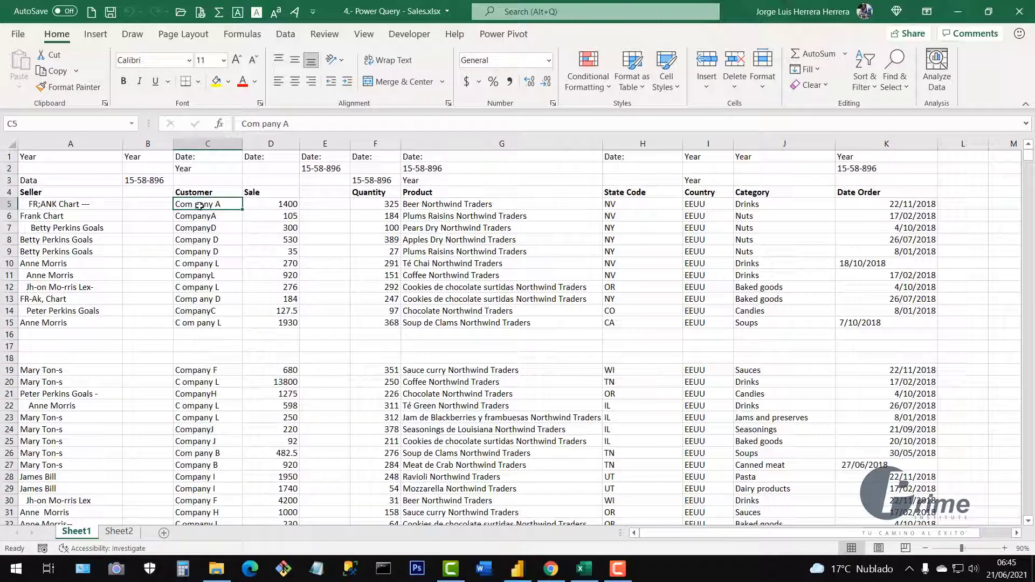
pyautogui.click(185, 324)
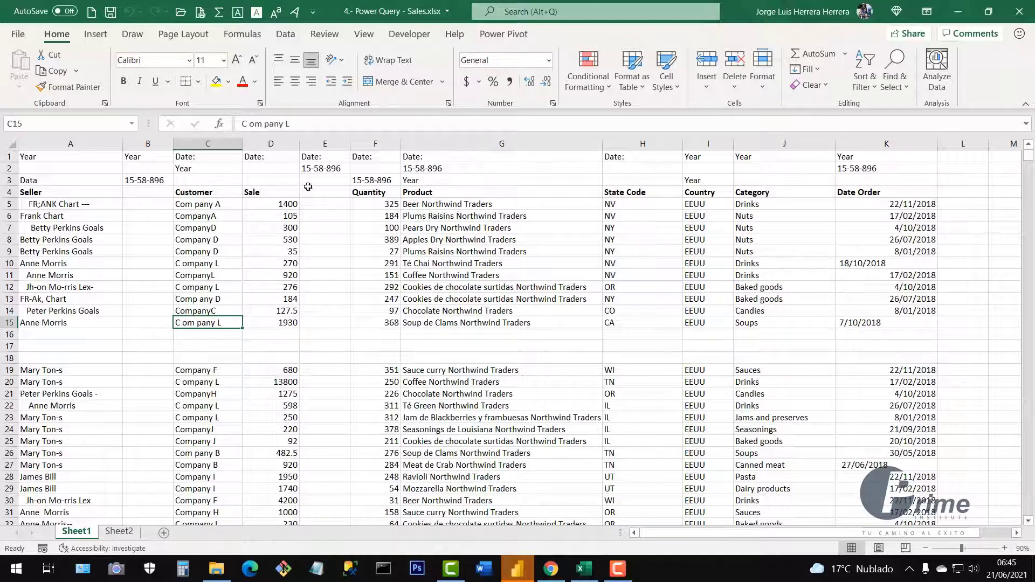
pyautogui.click(280, 146)
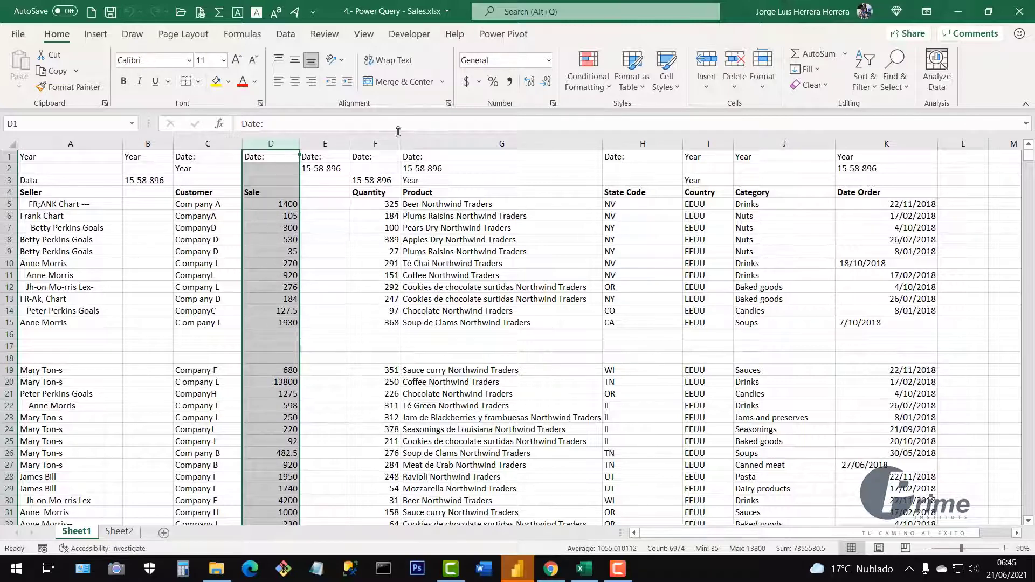
pyautogui.click(371, 143)
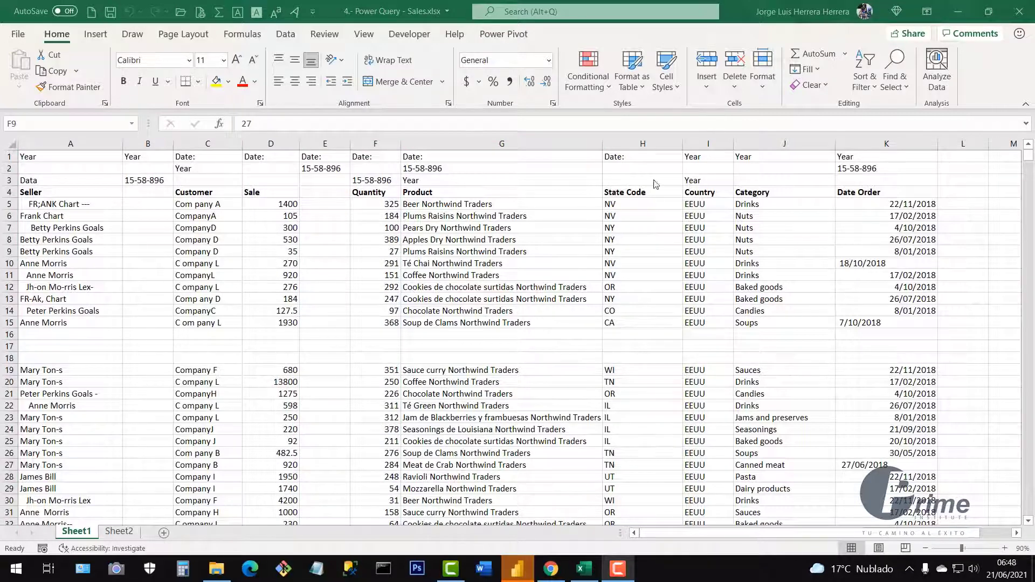
pyautogui.click(526, 303)
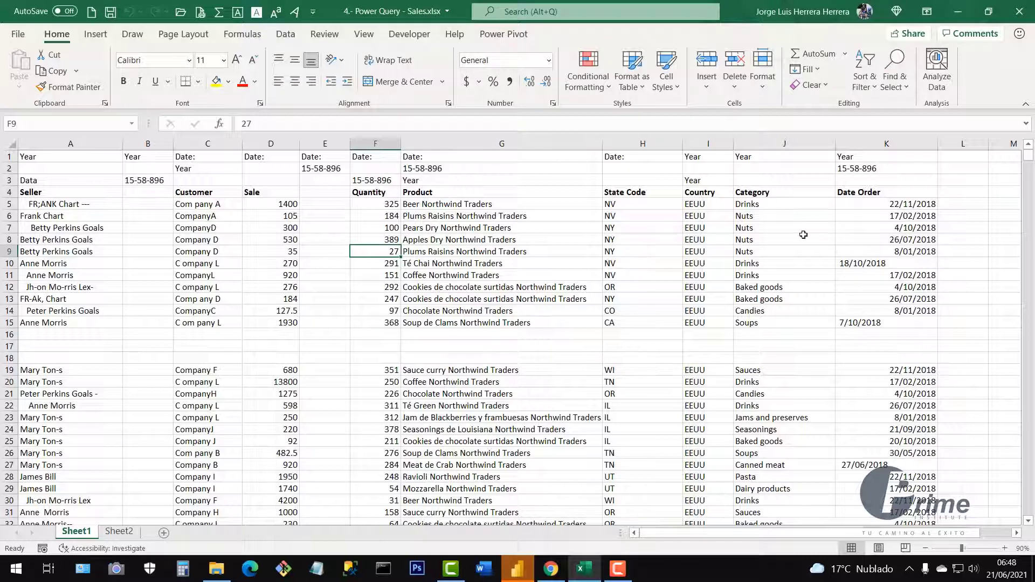
# - Inspect the Date Order column, comparing the left-aligned dates in K10 and K15 with the right-aligned ones
pyautogui.click(886, 143)
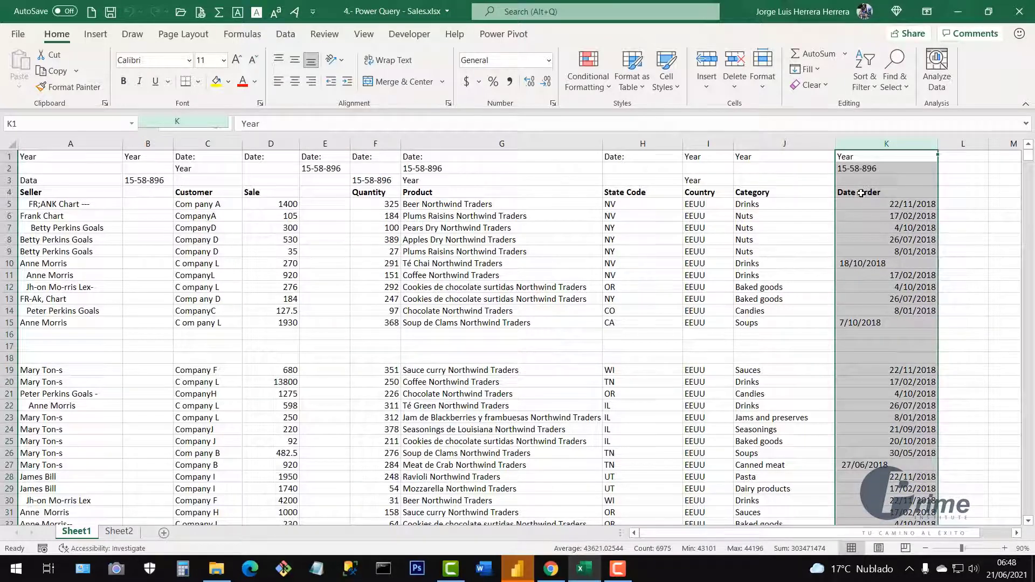
pyautogui.click(860, 193)
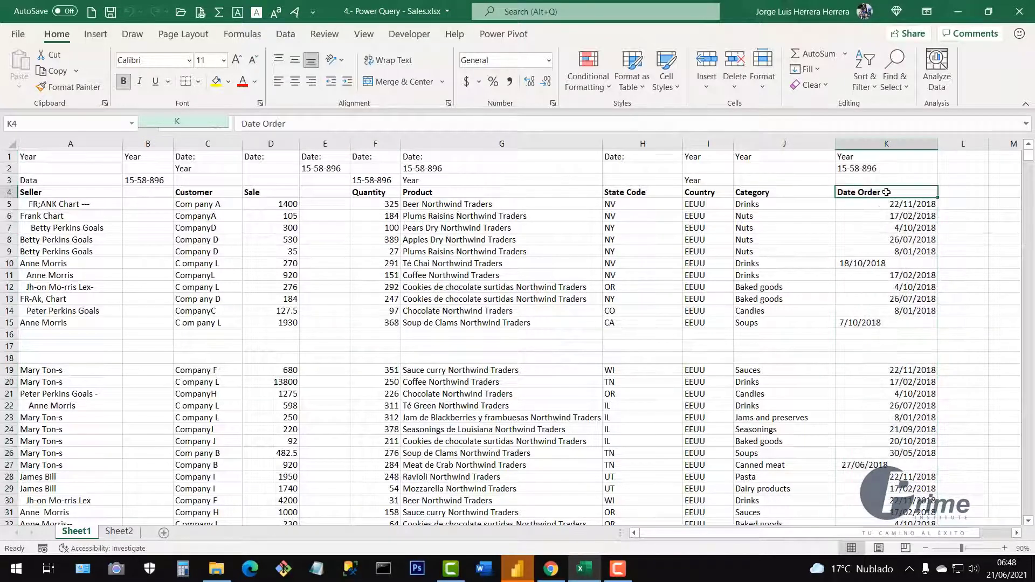
pyautogui.click(866, 263)
pyautogui.click(877, 323)
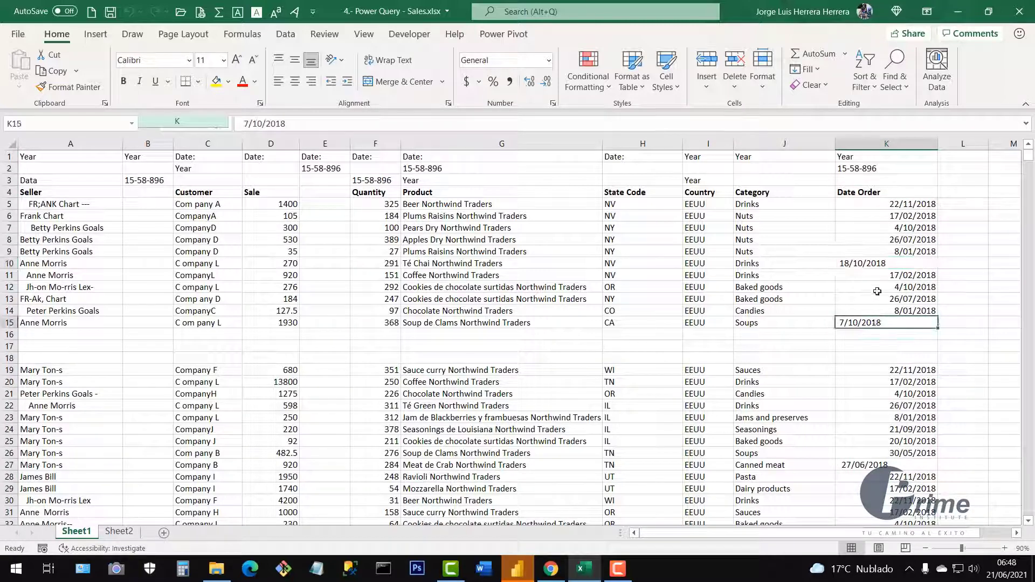
pyautogui.click(876, 274)
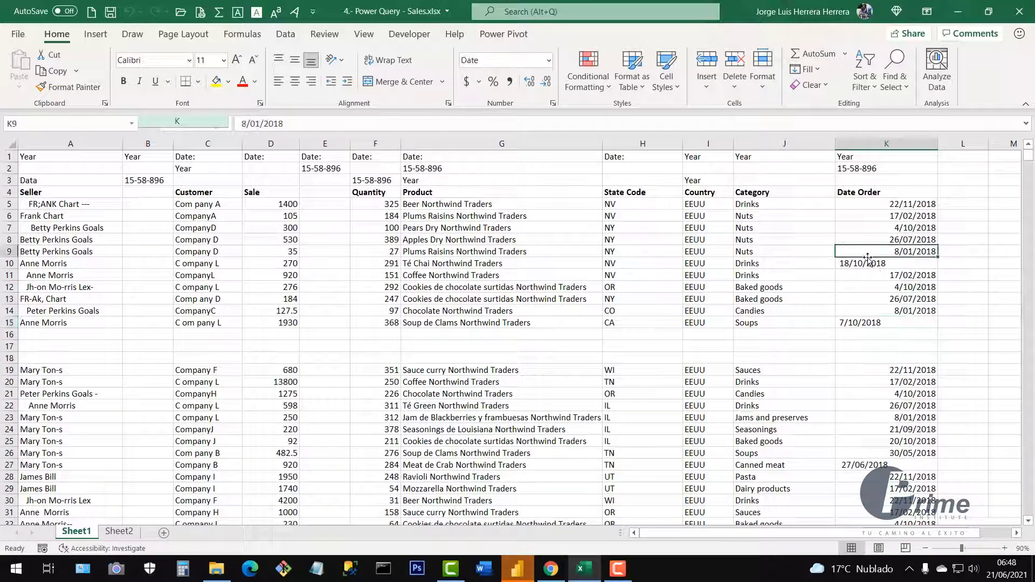
pyautogui.click(849, 263)
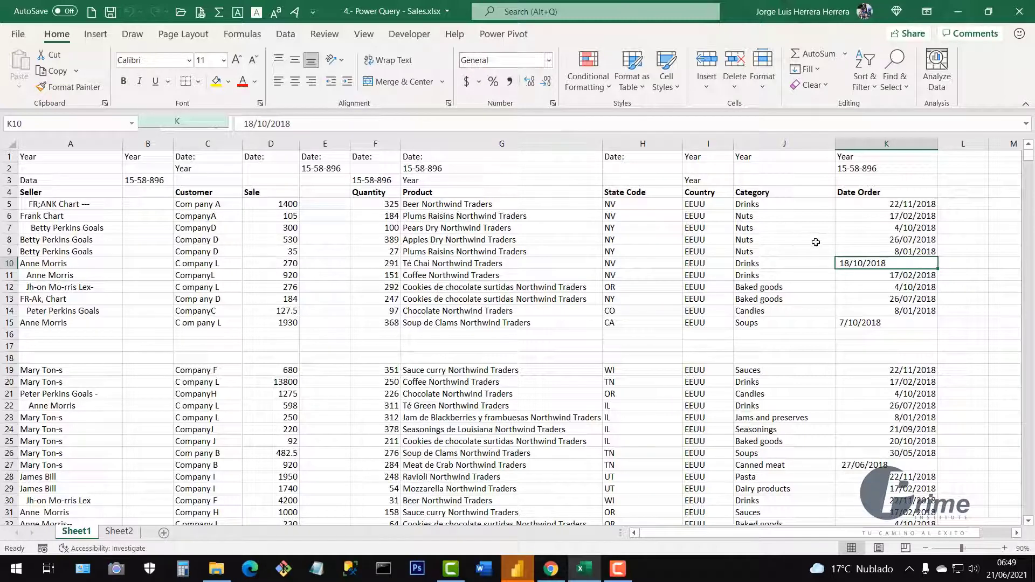
# - Check the right-aligned dates in K9, K6 and K7, and review the whole Date Order column
pyautogui.click(865, 247)
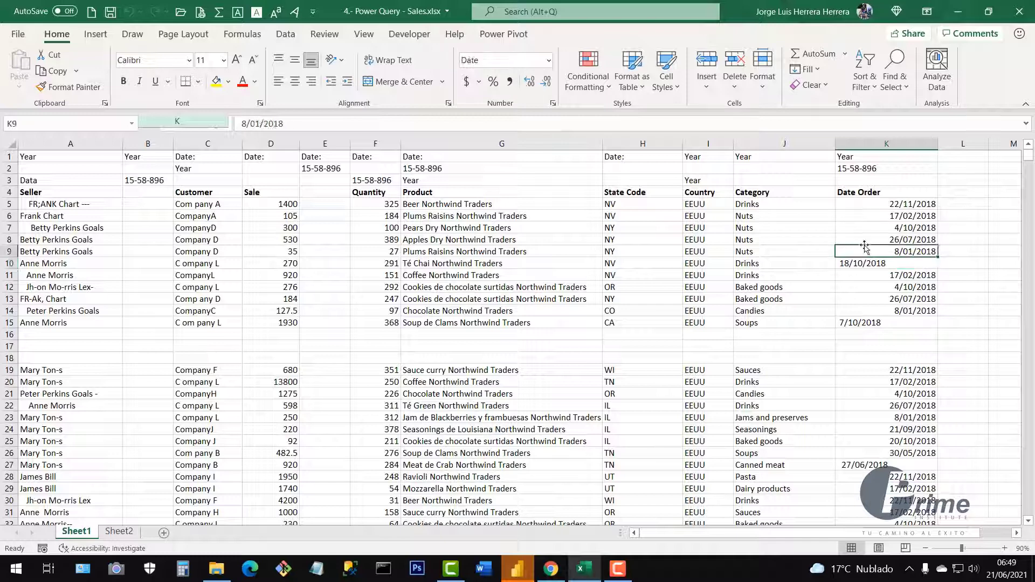
pyautogui.click(869, 217)
pyautogui.click(867, 233)
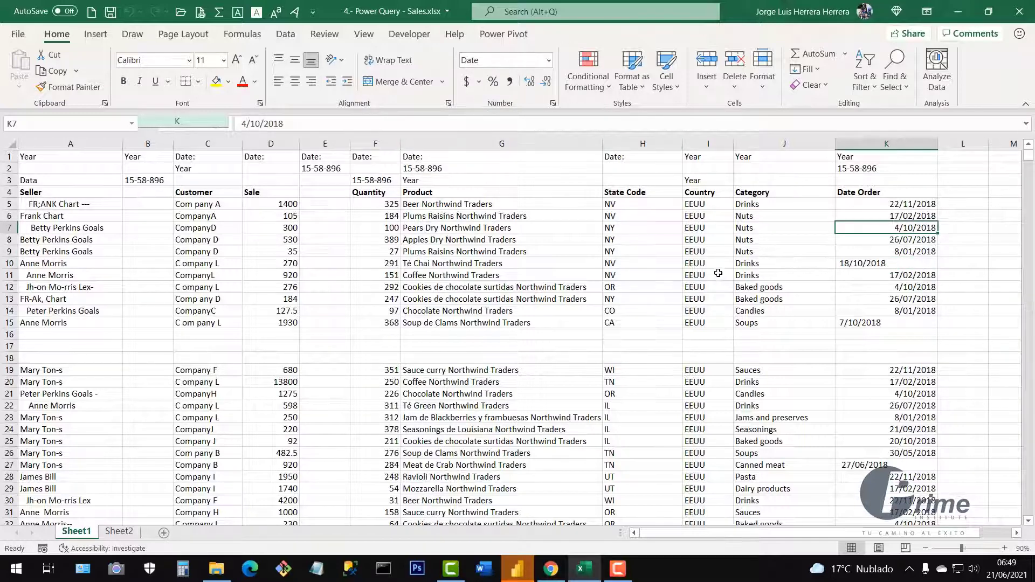
pyautogui.click(872, 144)
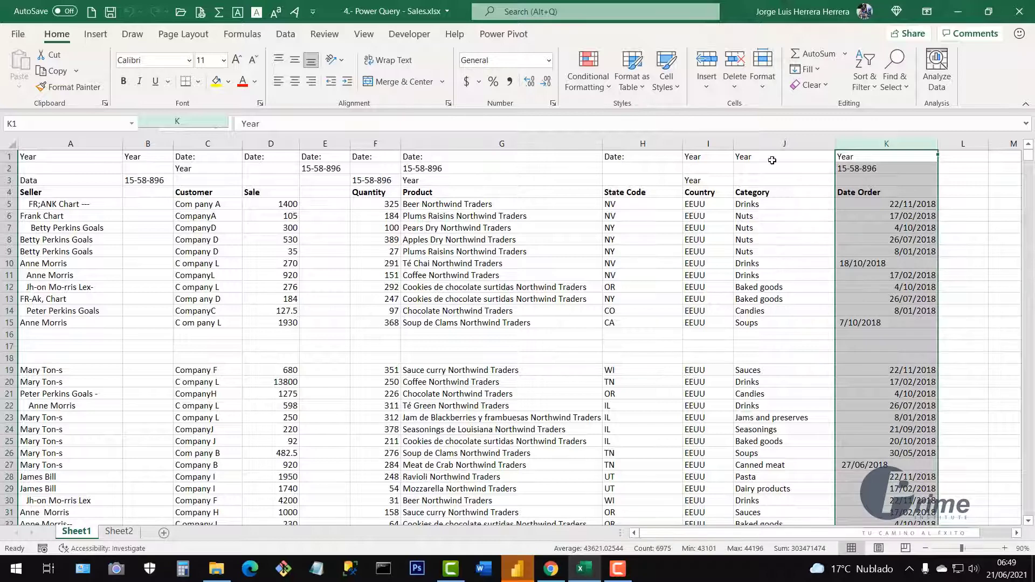
# - Review the Country column and the abbreviations in the State Code column, including cell H8
pyautogui.click(705, 142)
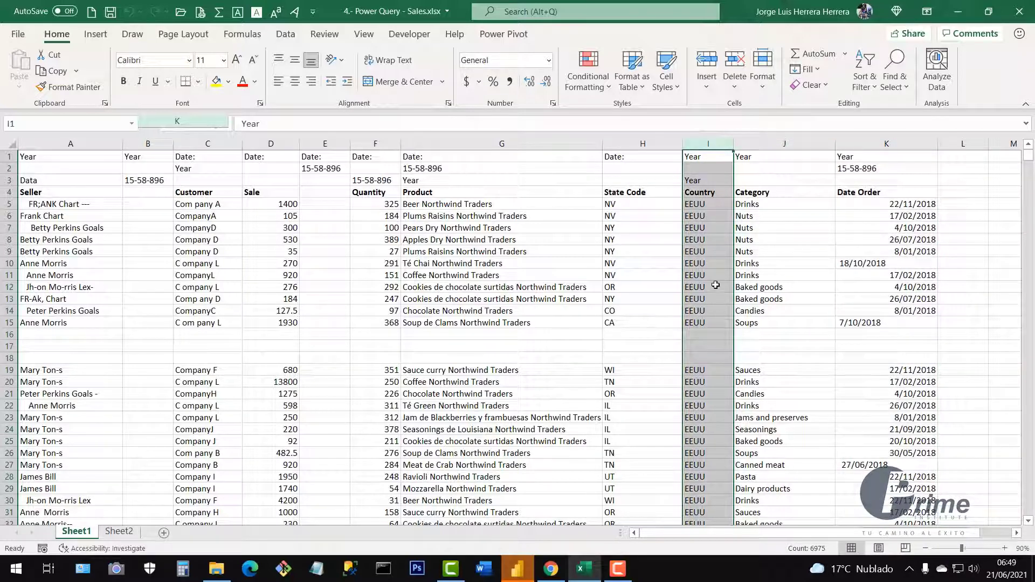
pyautogui.click(652, 144)
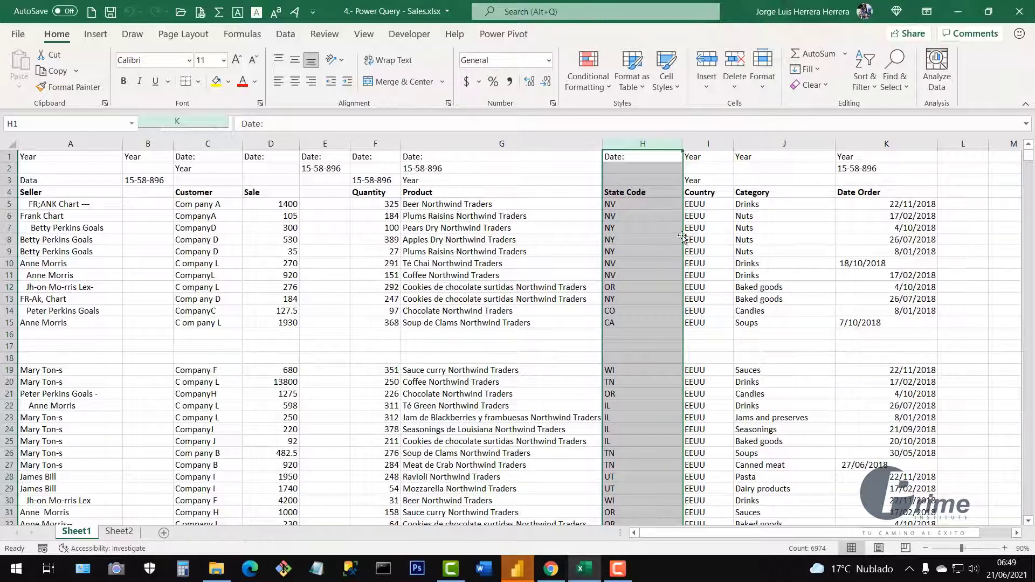
pyautogui.click(649, 238)
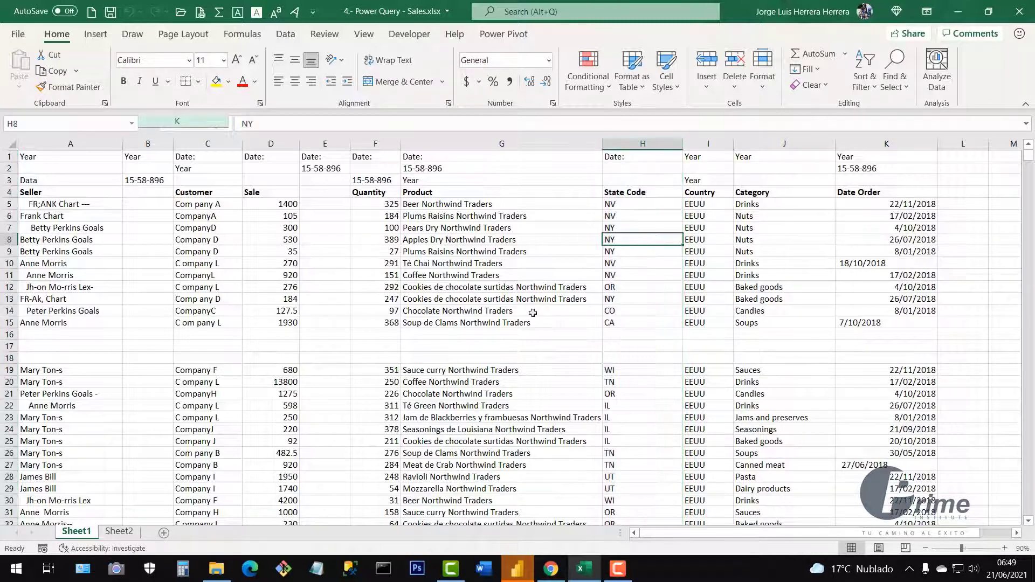
# - Examine the State Code and State lookup table on Sheet2, and return to the sales data on Sheet1
pyautogui.click(119, 535)
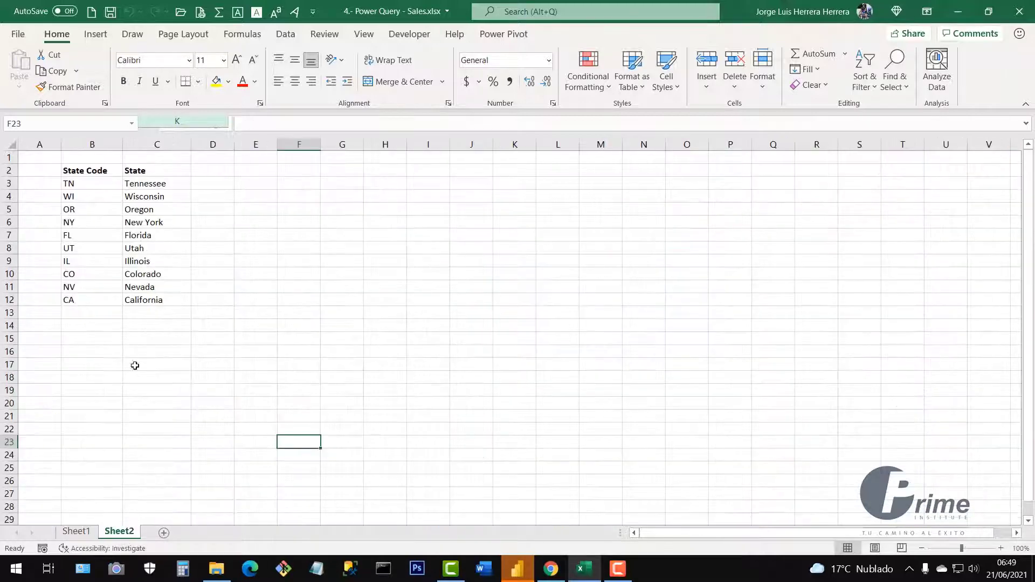
pyautogui.moveTo(84, 187); pyautogui.dragTo(83, 299)
pyautogui.hotkey('ctrl', 'pageup')
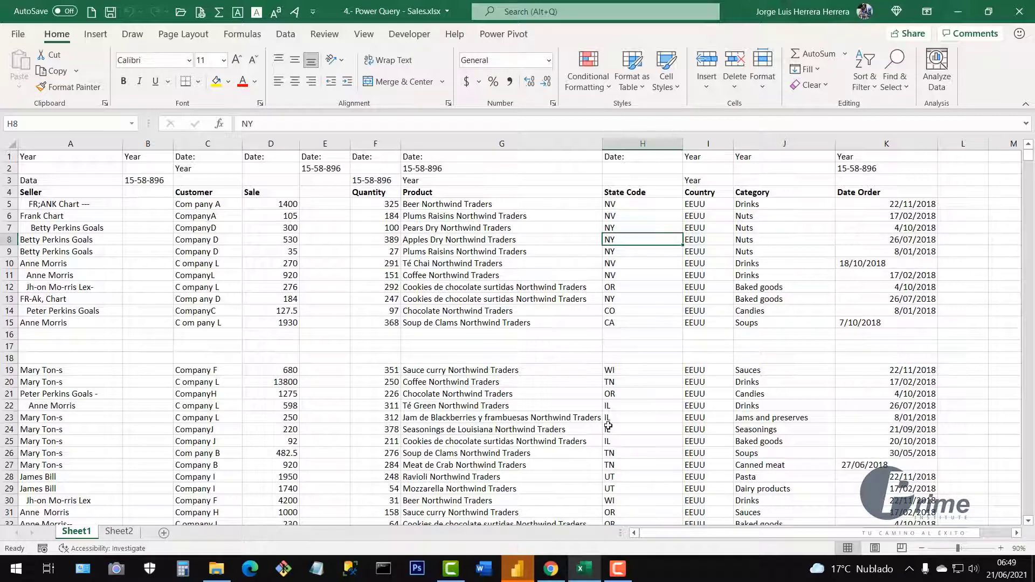
pyautogui.click(516, 319)
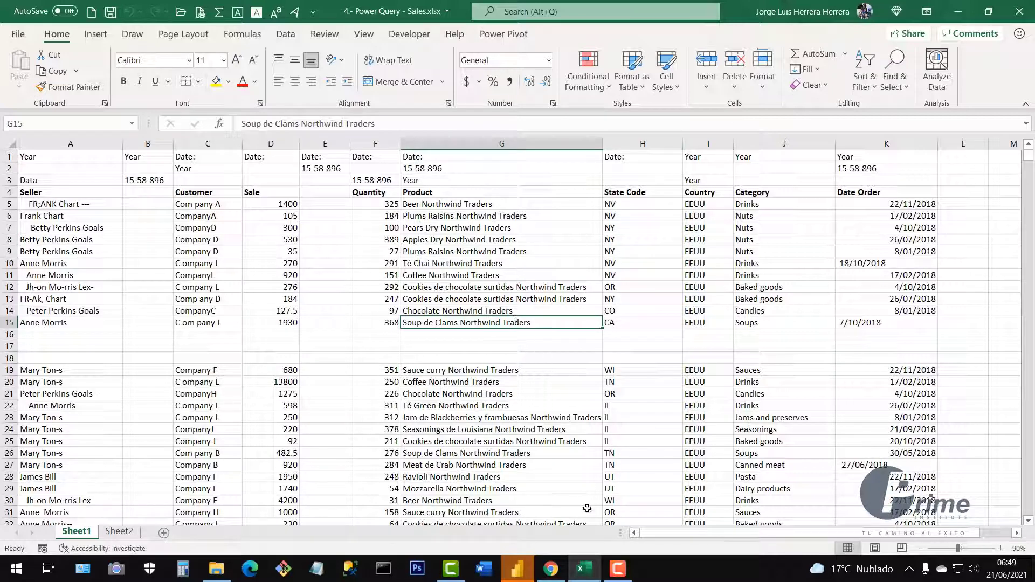
# - Switch to Power BI Desktop, dismiss its start screen and check the signed-in account details
pyautogui.click(522, 576)
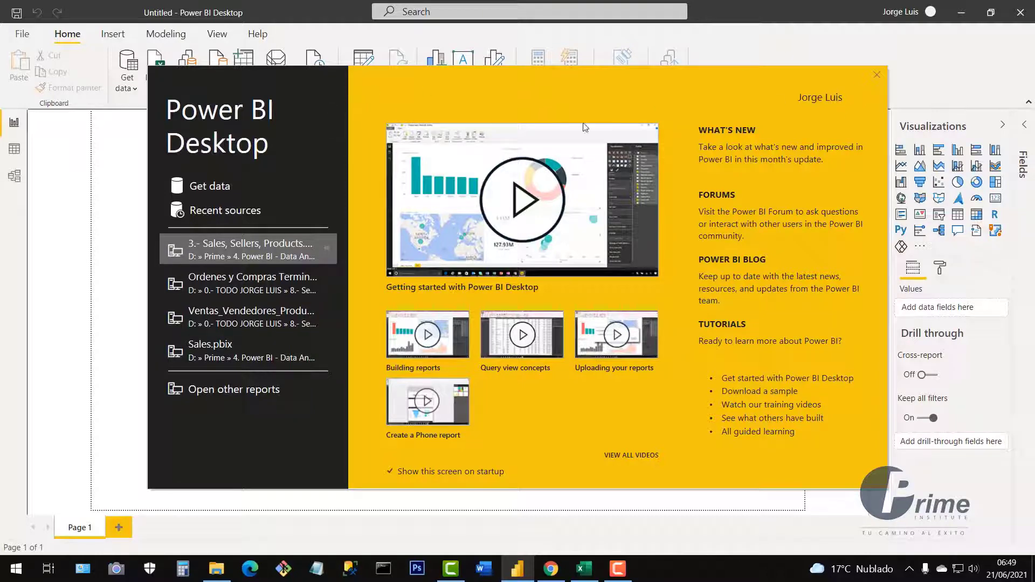
pyautogui.click(876, 79)
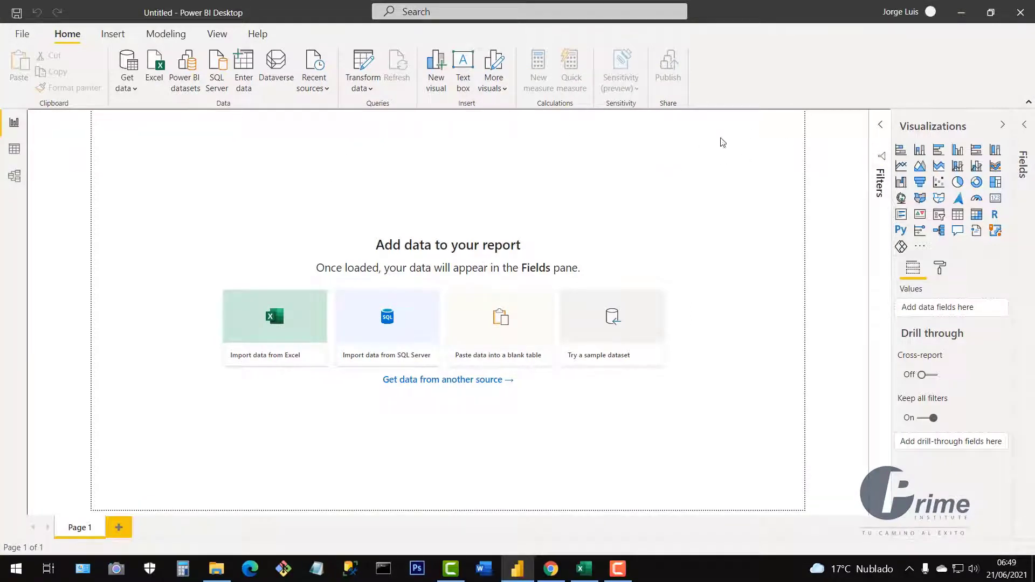
pyautogui.click(910, 15)
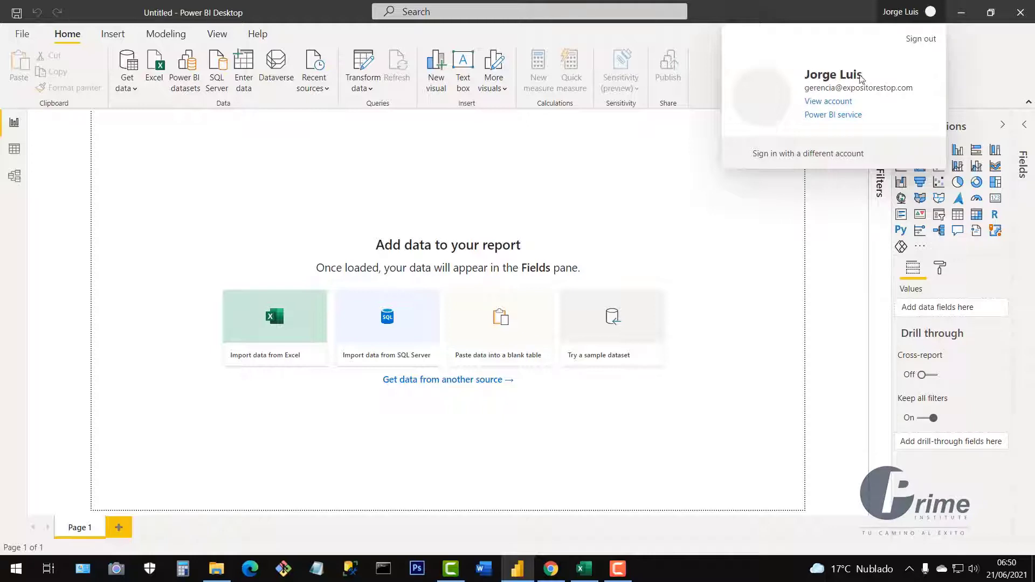
pyautogui.click(986, 85)
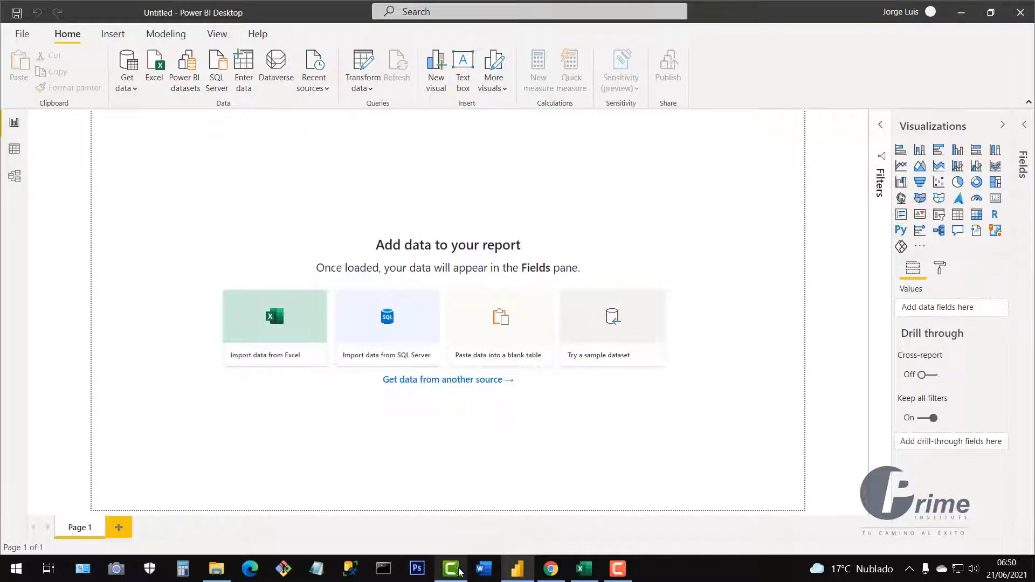
# - Switch back to Excel and examine the blank row groups 16 to 18, 56 to 58 and 99 to 102 on Sheet1
pyautogui.click(584, 571)
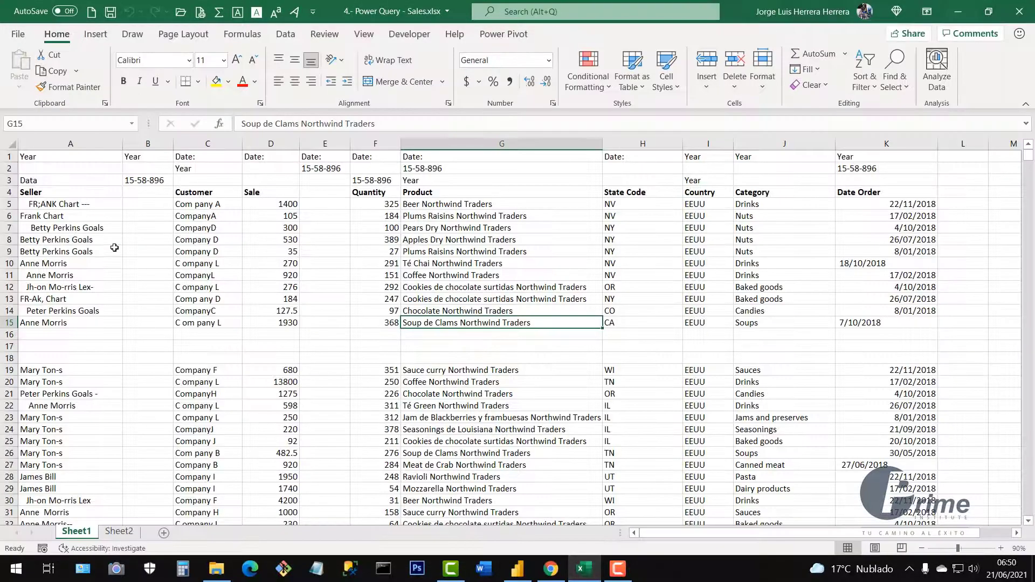
pyautogui.scroll(-2, 353, 309)
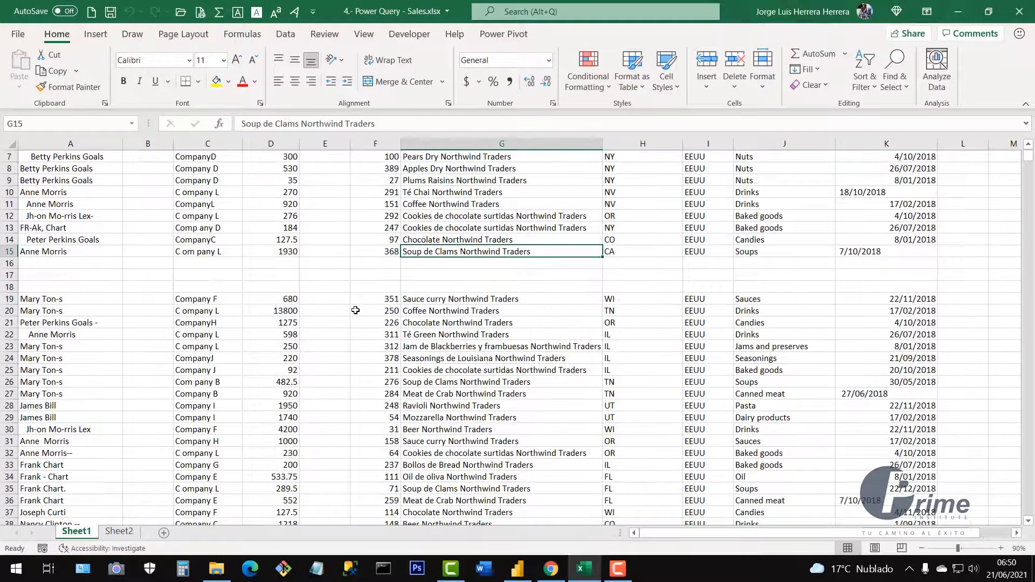
pyautogui.scroll(2, 355, 309)
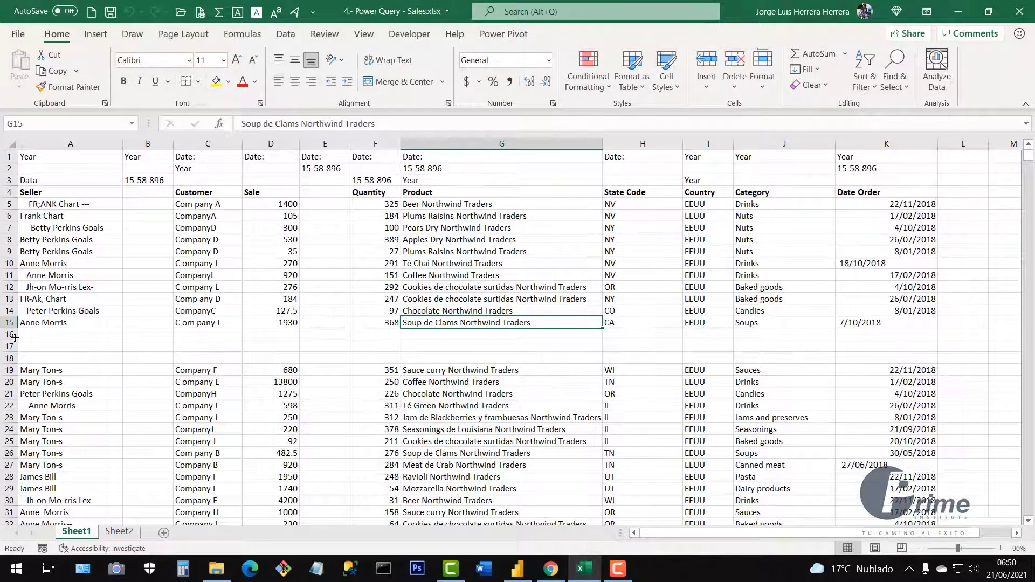
pyautogui.moveTo(15, 337); pyautogui.dragTo(12, 356)
pyautogui.scroll(-12, 83, 358)
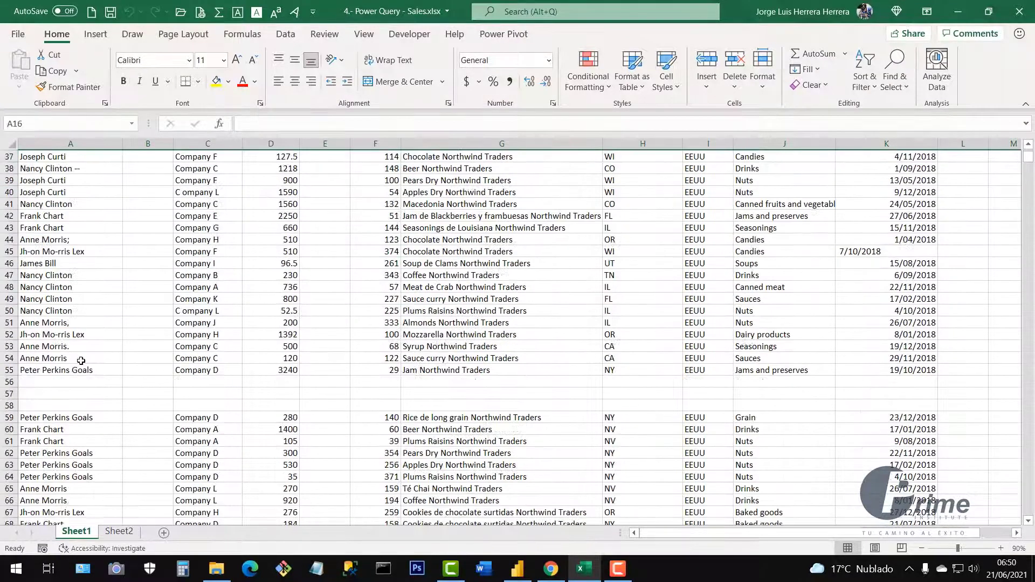
pyautogui.scroll(-3, 81, 360)
pyautogui.moveTo(9, 276); pyautogui.dragTo(10, 298)
pyautogui.scroll(-9, 103, 328)
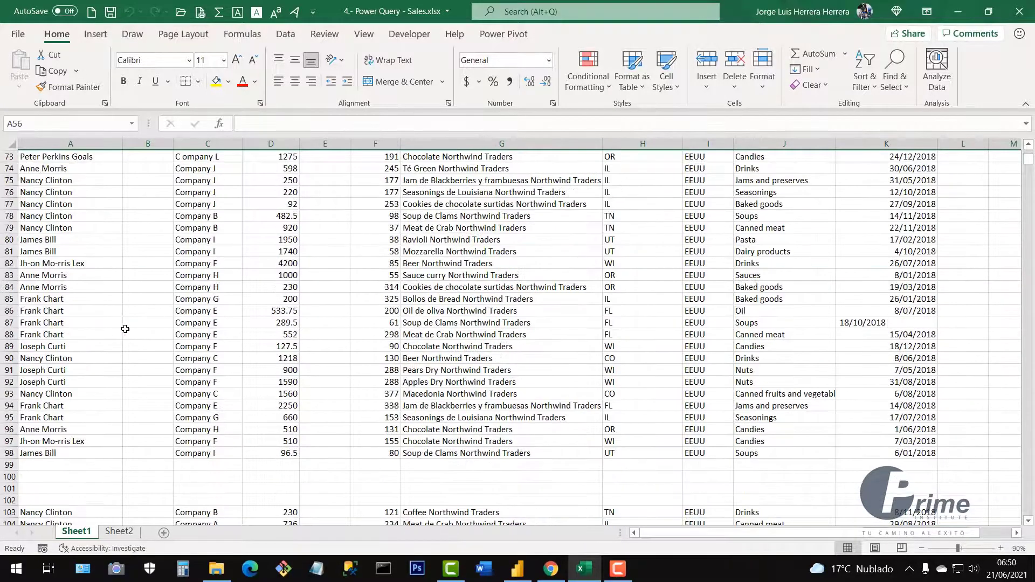
pyautogui.scroll(-3, 125, 329)
pyautogui.moveTo(9, 358); pyautogui.dragTo(5, 393)
pyautogui.scroll(4, 248, 314)
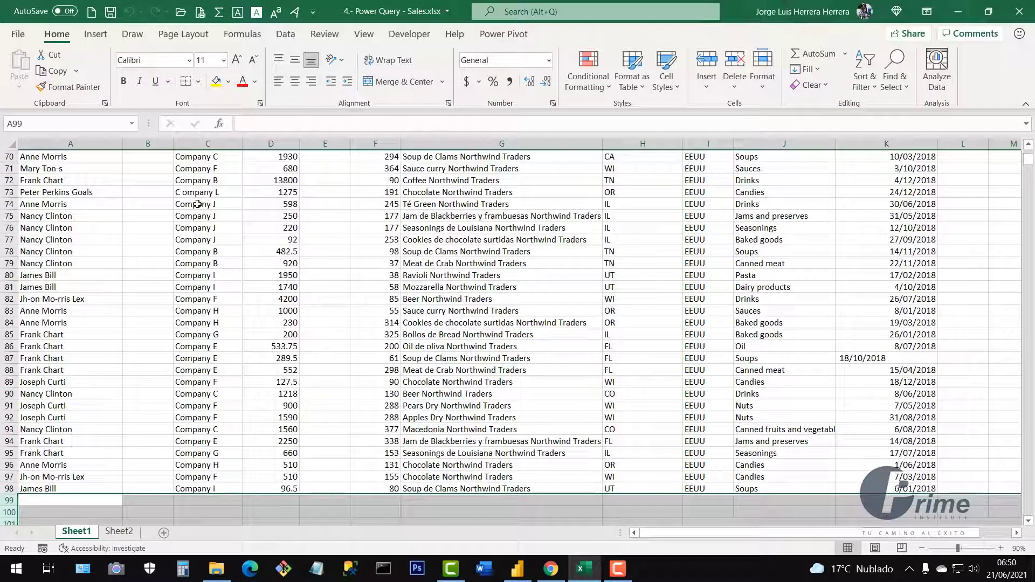
pyautogui.scroll(20, 198, 205)
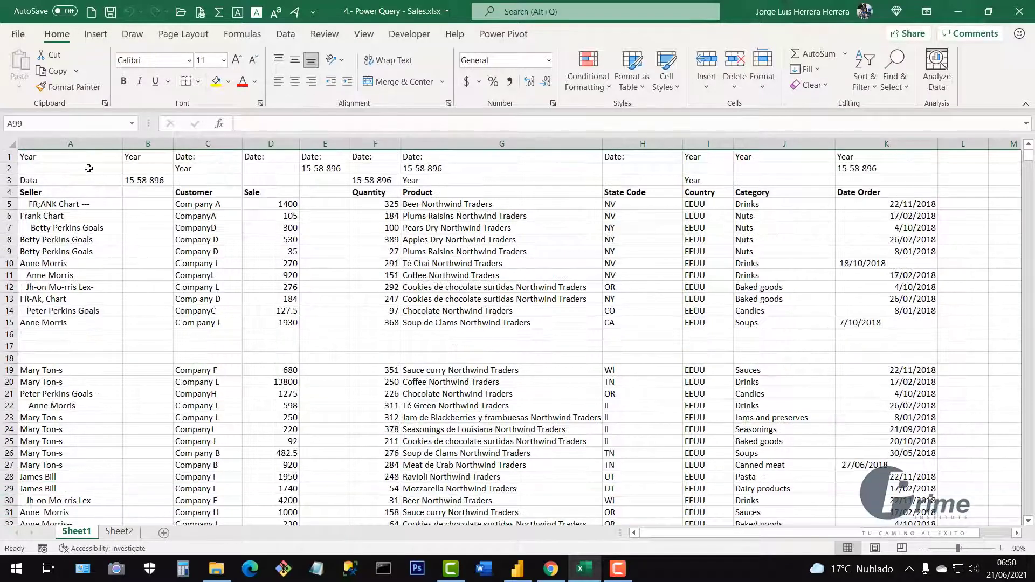
# - Look over the sales data block from A2 to H23 on Sheet1
pyautogui.moveTo(85, 167); pyautogui.dragTo(620, 417)
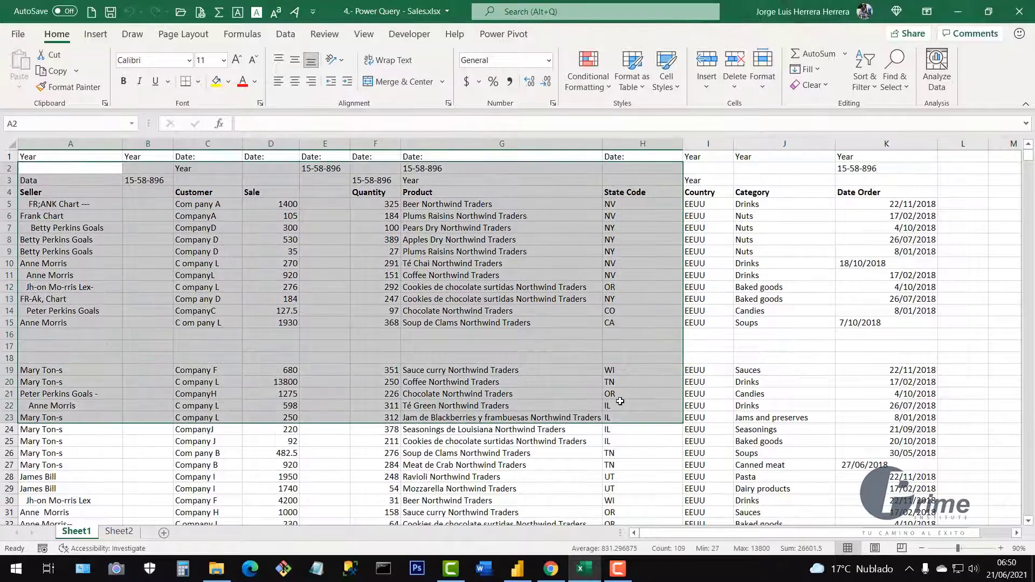
pyautogui.click(500, 288)
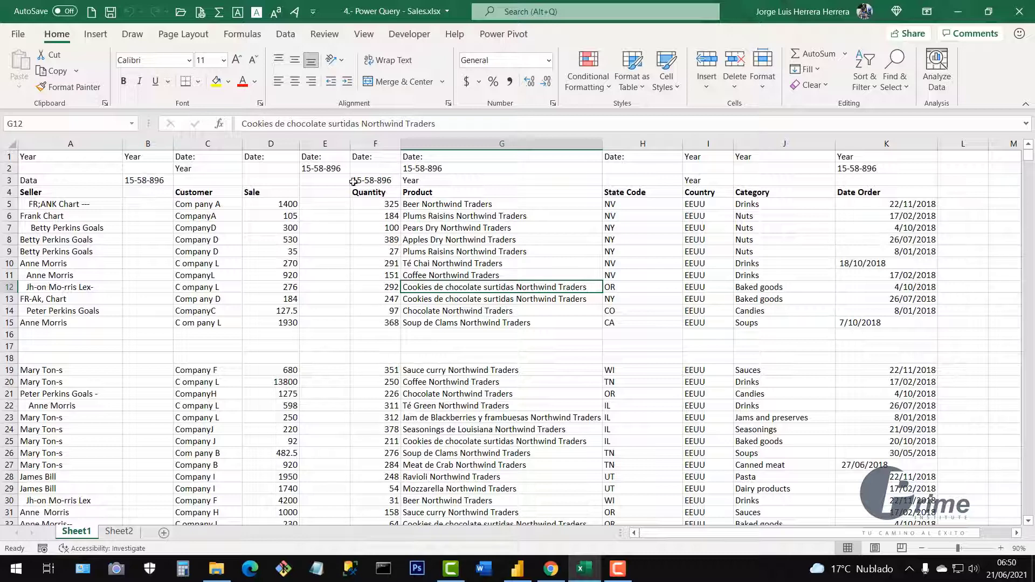
pyautogui.click(311, 252)
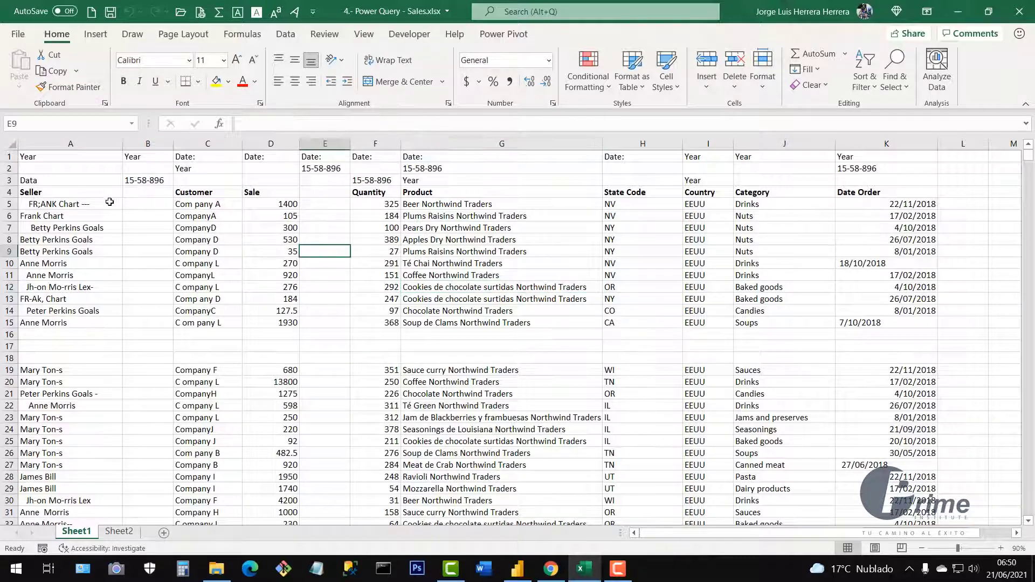
# - Review the Seller column and the blank columns B and E, viewing the available commands for E and B without applying any
pyautogui.click(84, 144)
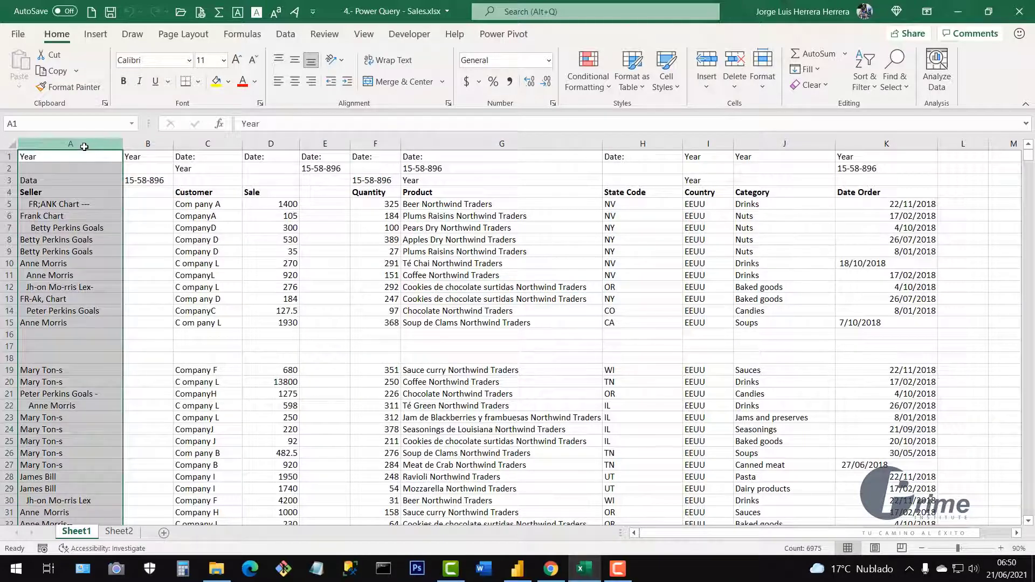
pyautogui.click(156, 144)
pyautogui.click(328, 143)
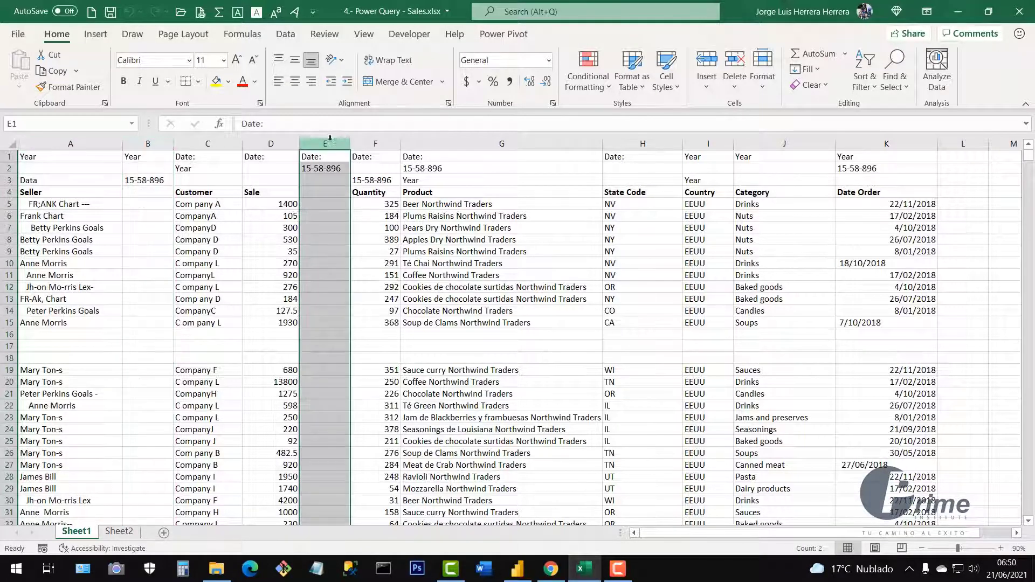
pyautogui.rightClick(324, 144)
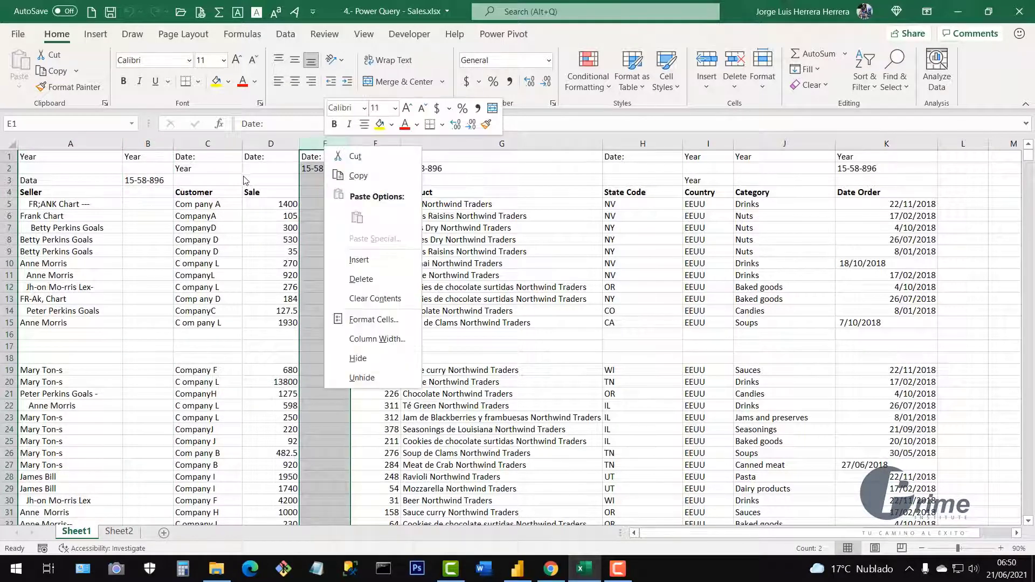
pyautogui.click(196, 278)
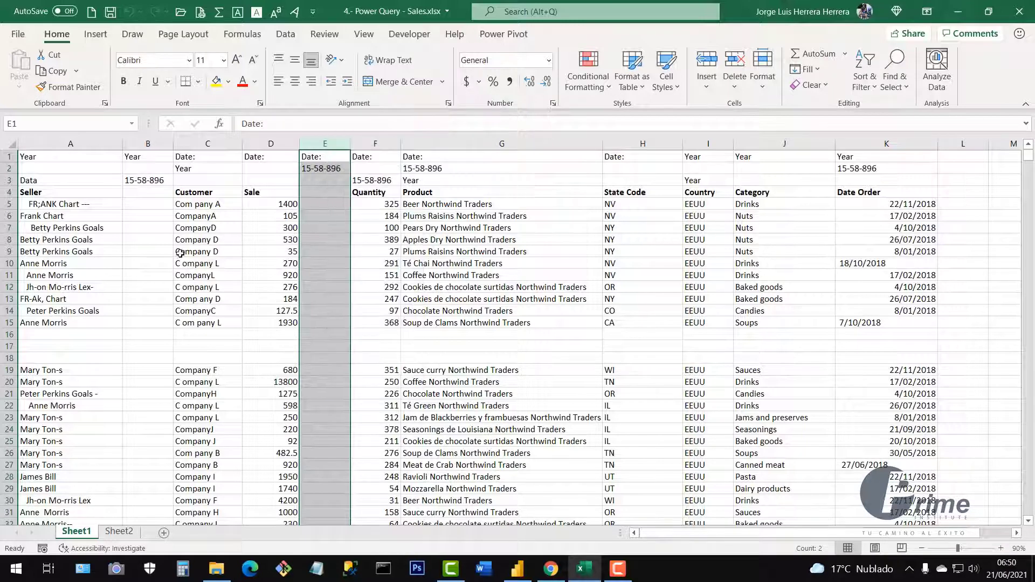
pyautogui.rightClick(152, 144)
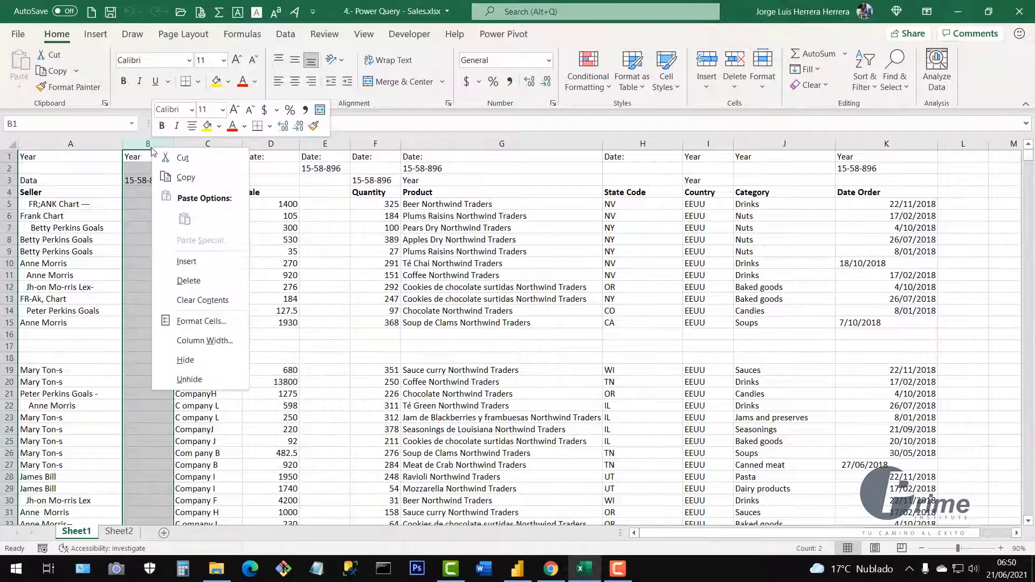
pyautogui.click(415, 265)
pyautogui.click(323, 277)
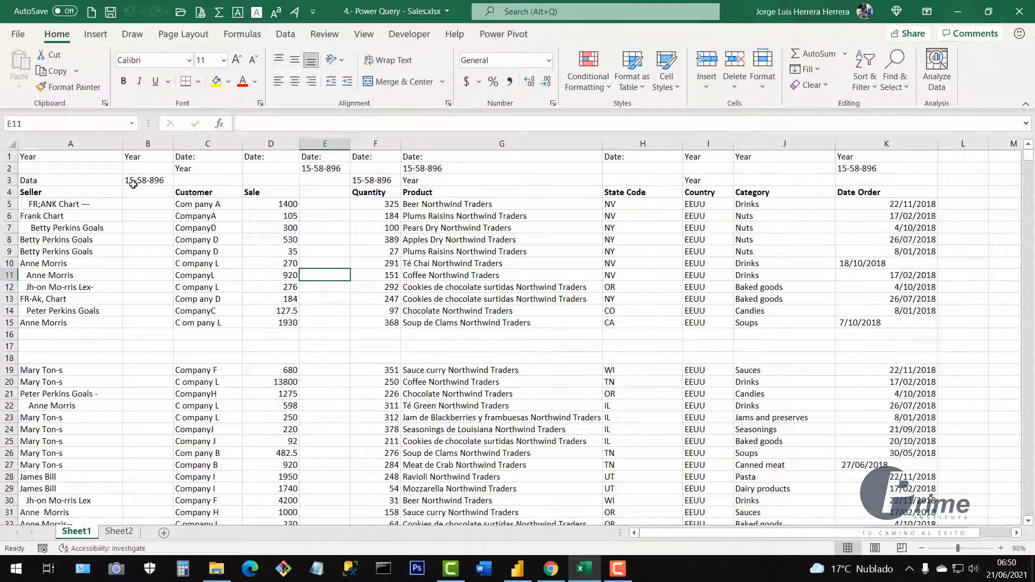
# - Look over the sales data from A3 across to the State Code column, and display the Get & Transform Data commands
pyautogui.moveTo(103, 178); pyautogui.dragTo(654, 388)
pyautogui.click(760, 239)
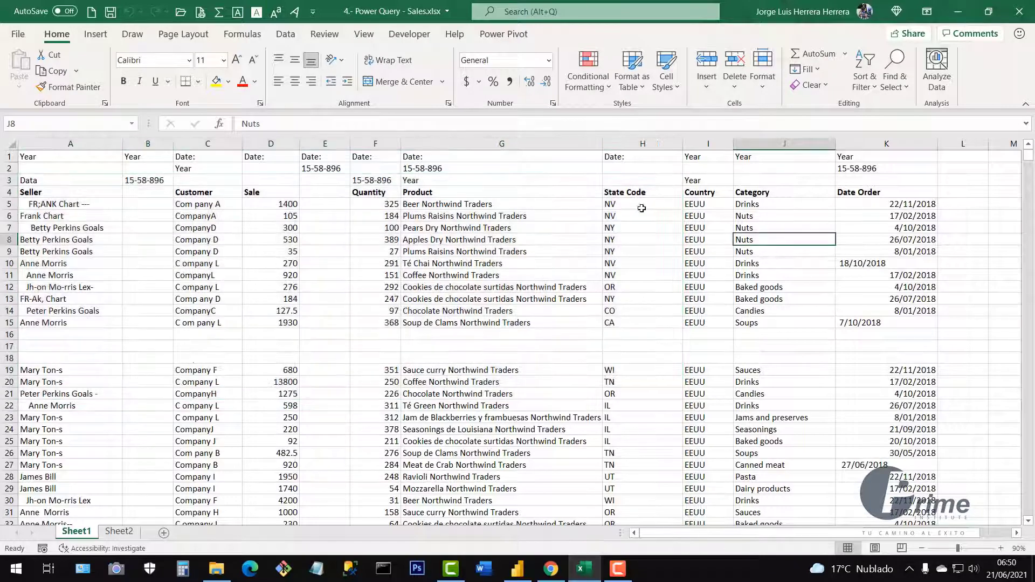
pyautogui.click(433, 239)
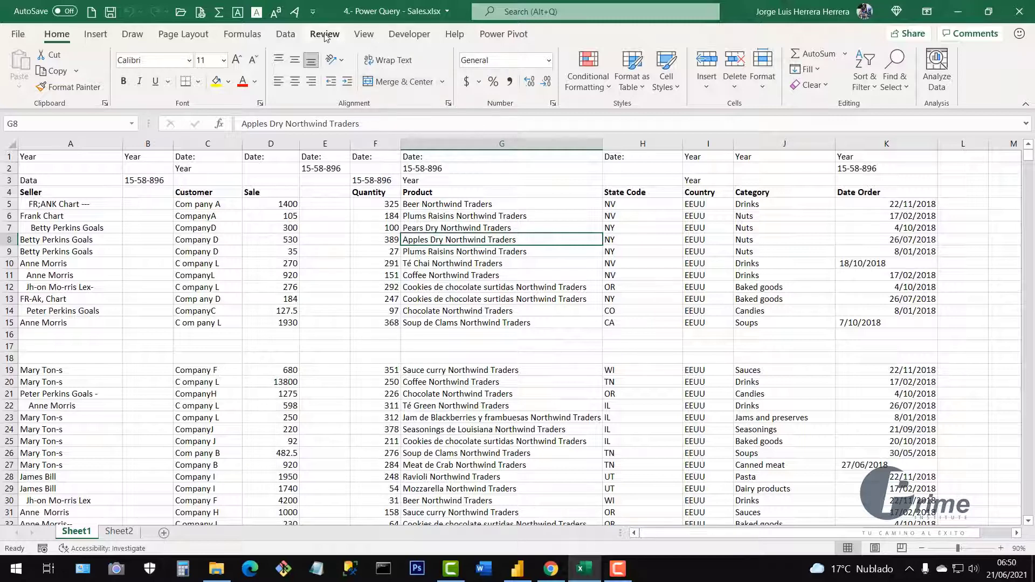
pyautogui.click(286, 36)
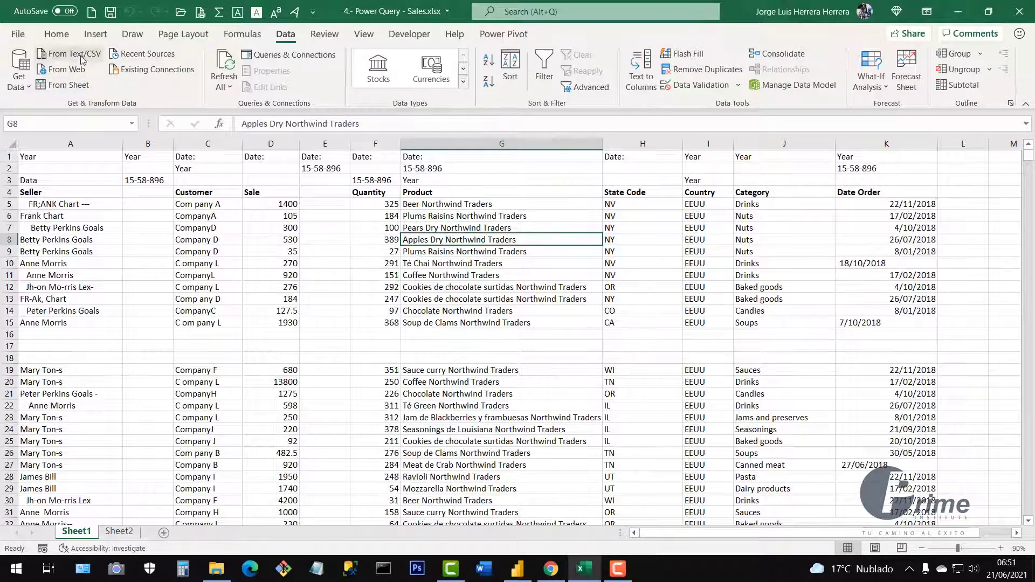
# - View the empty Power BI Desktop report, and return to Excel to look over the sales data starting at A2
pyautogui.click(517, 569)
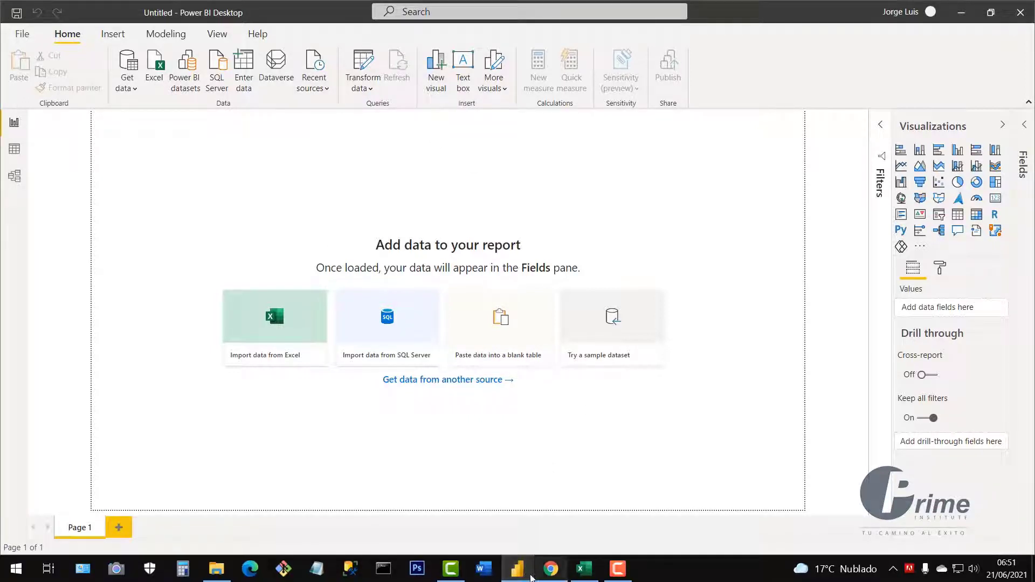
pyautogui.click(584, 571)
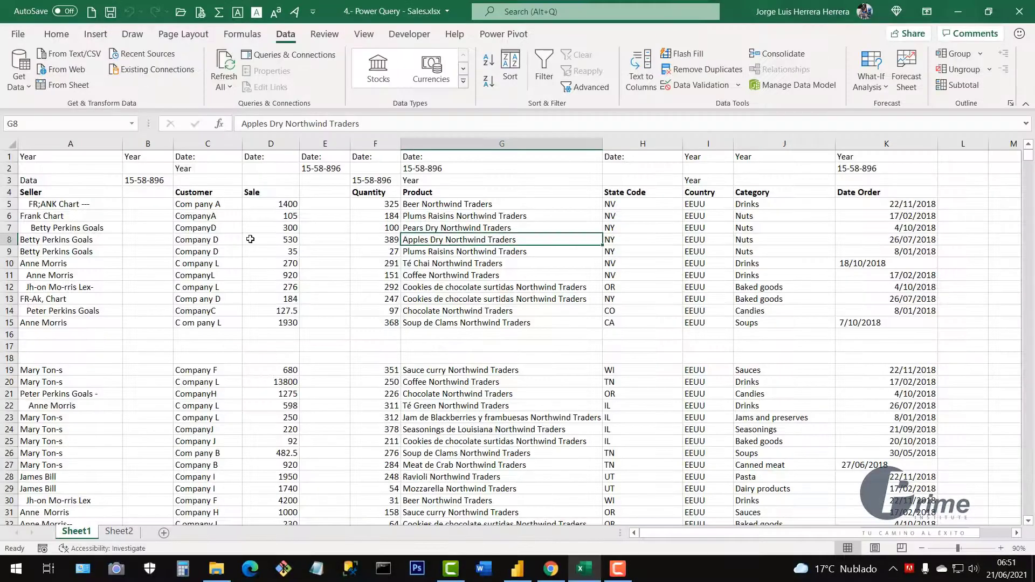
pyautogui.moveTo(108, 168)
pyautogui.mouseDown()
pyautogui.moveTo(690, 329)
pyautogui.moveTo(692, 416)
pyautogui.mouseUp()
pyautogui.click(386, 299)
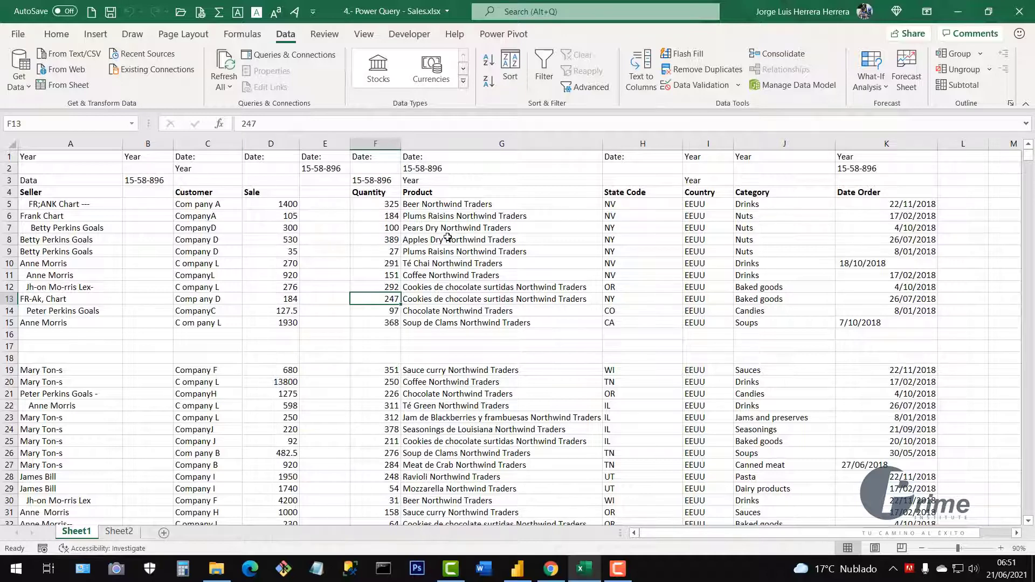
# - Switch to Power BI Desktop and connect to the Excel workbook 4.- Power Query - Sales.xlsx from the Resources and Practices folder
pyautogui.click(439, 273)
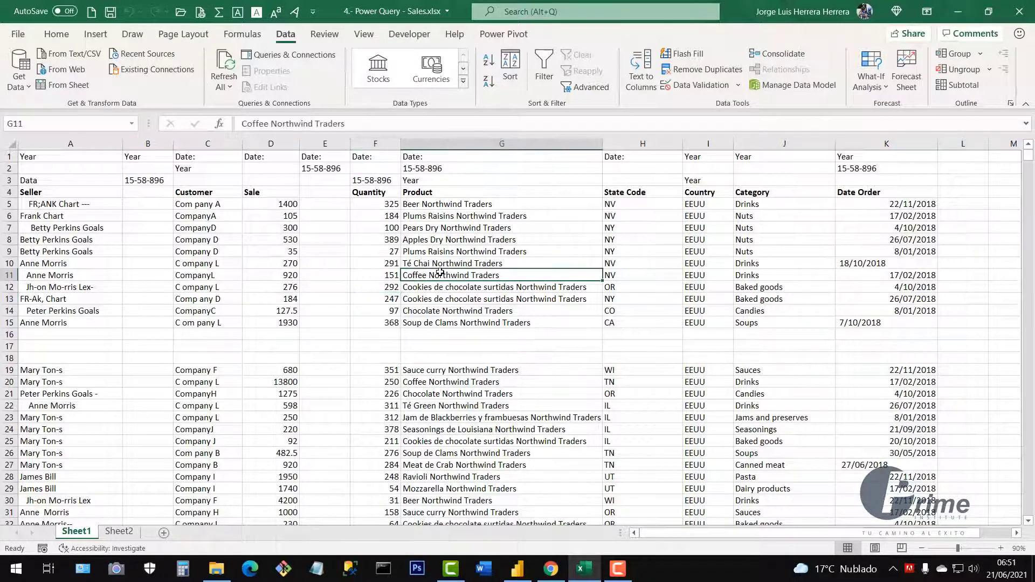
pyautogui.click(518, 569)
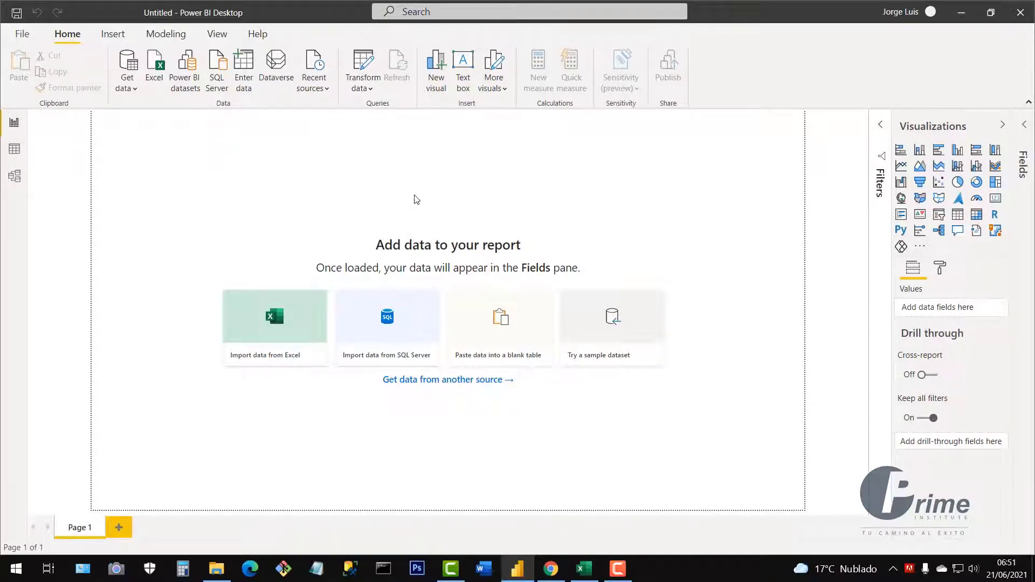
pyautogui.click(272, 323)
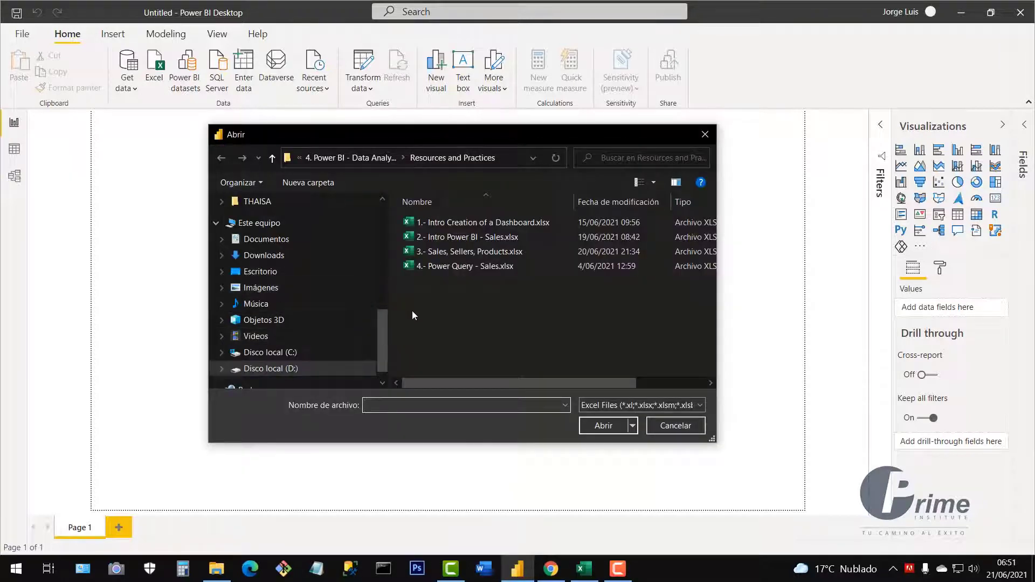
pyautogui.click(439, 268)
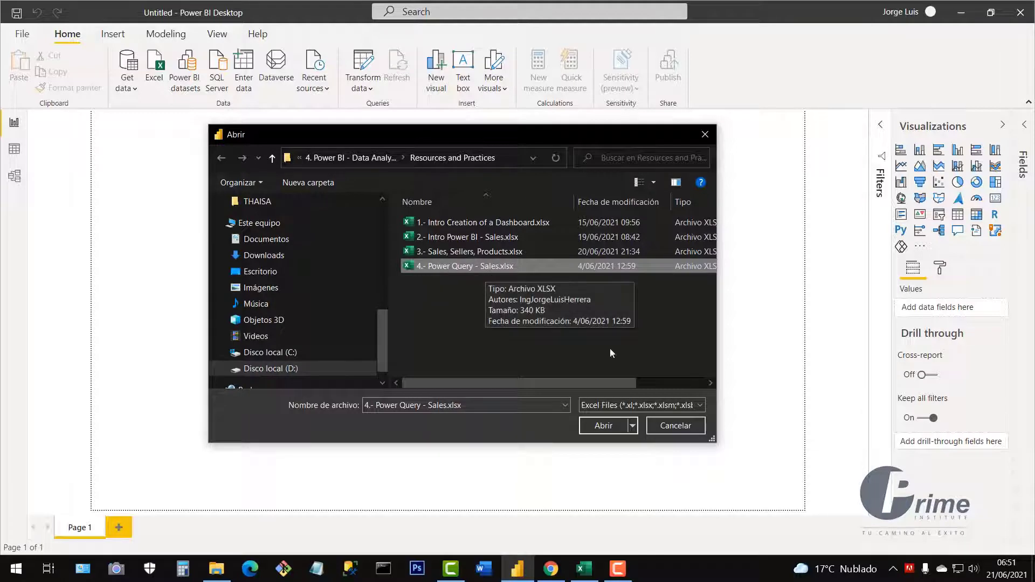
pyautogui.click(604, 426)
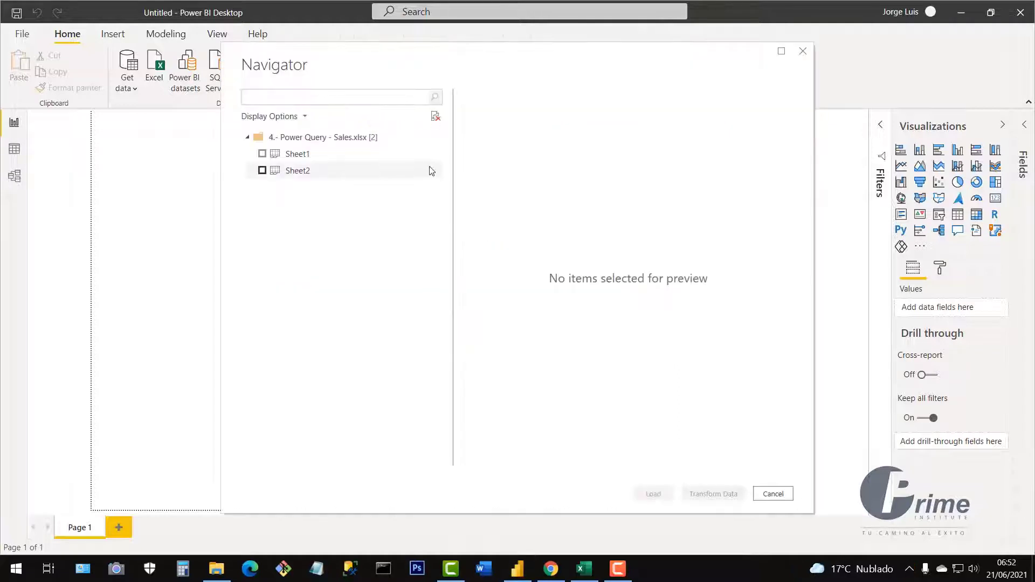
# - Preview Sheet1 and Sheet2 of the workbook, and select both for transformation in the Power Query Editor
pyautogui.click(301, 160)
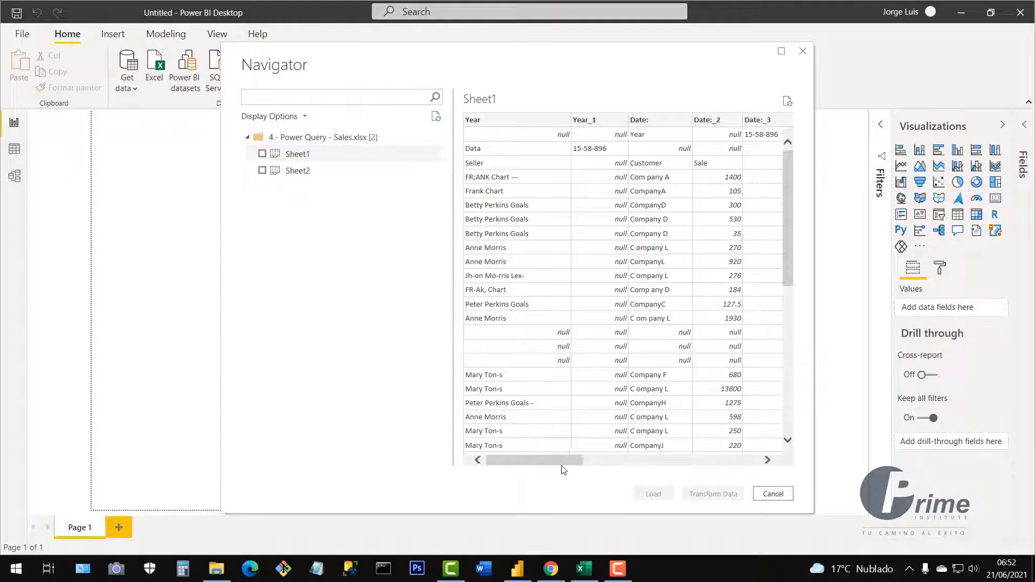
pyautogui.moveTo(562, 461); pyautogui.dragTo(774, 457)
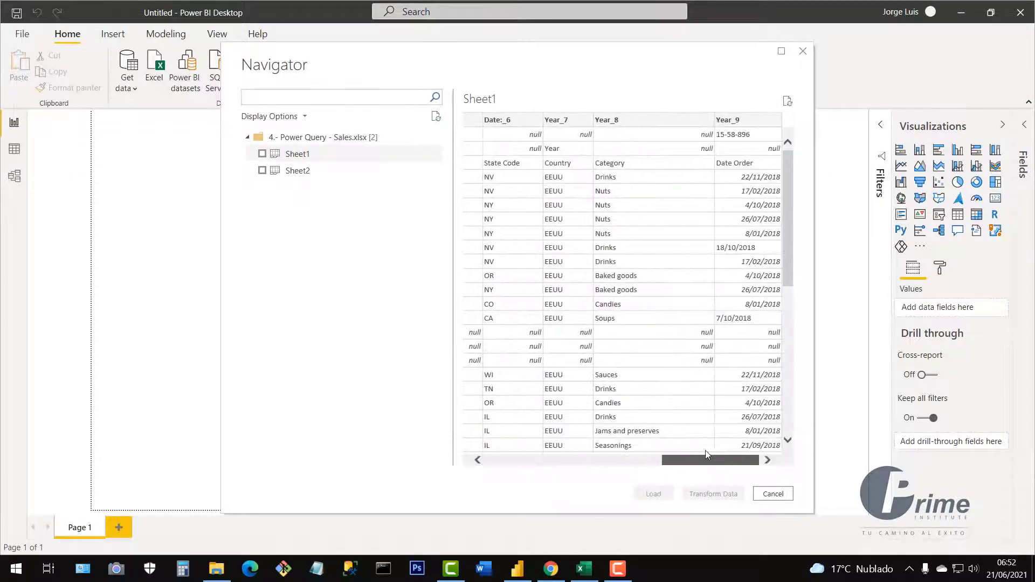
pyautogui.moveTo(705, 453); pyautogui.dragTo(548, 453)
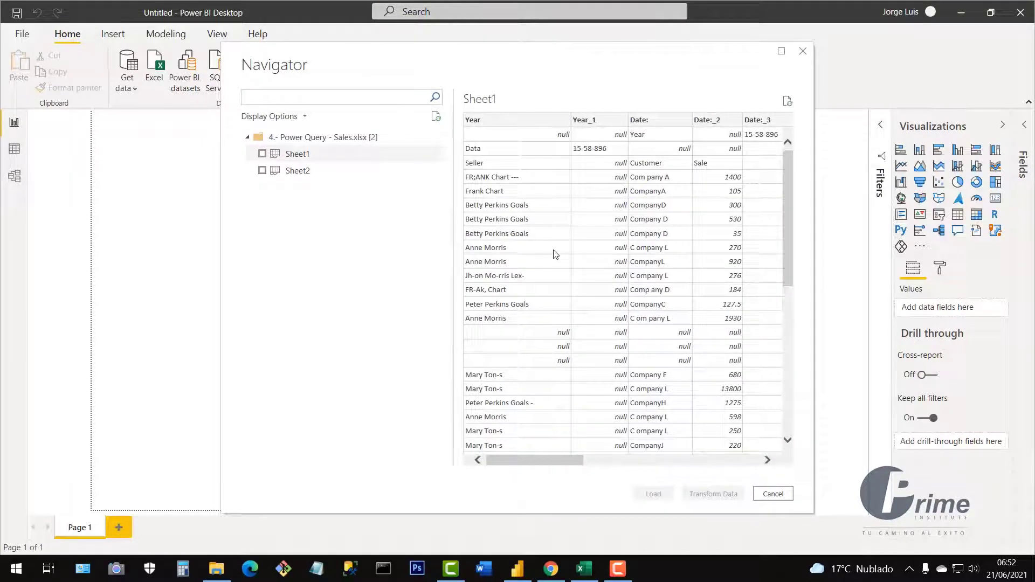
pyautogui.click(300, 173)
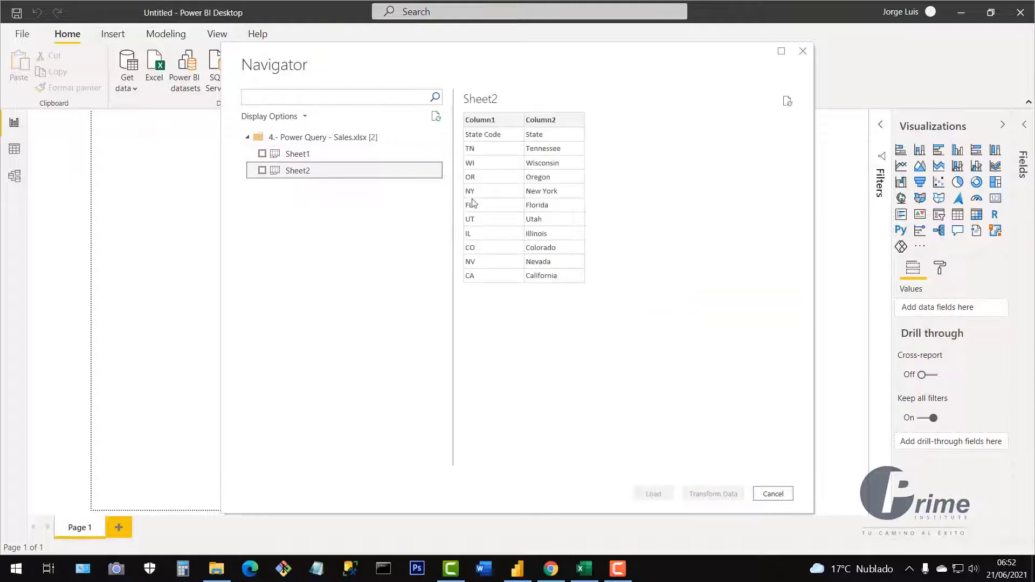
pyautogui.click(298, 157)
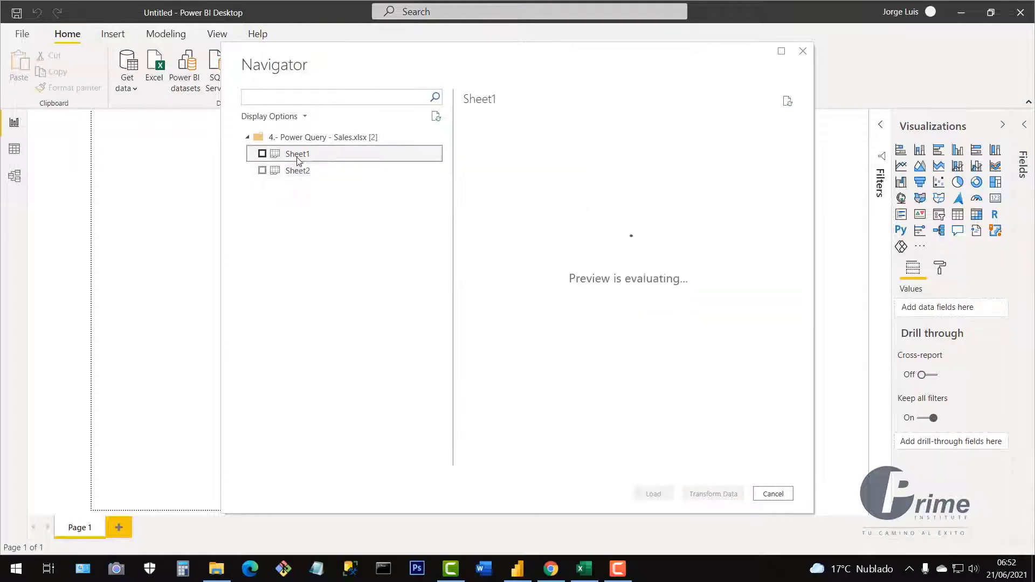
pyautogui.click(262, 154)
pyautogui.click(262, 171)
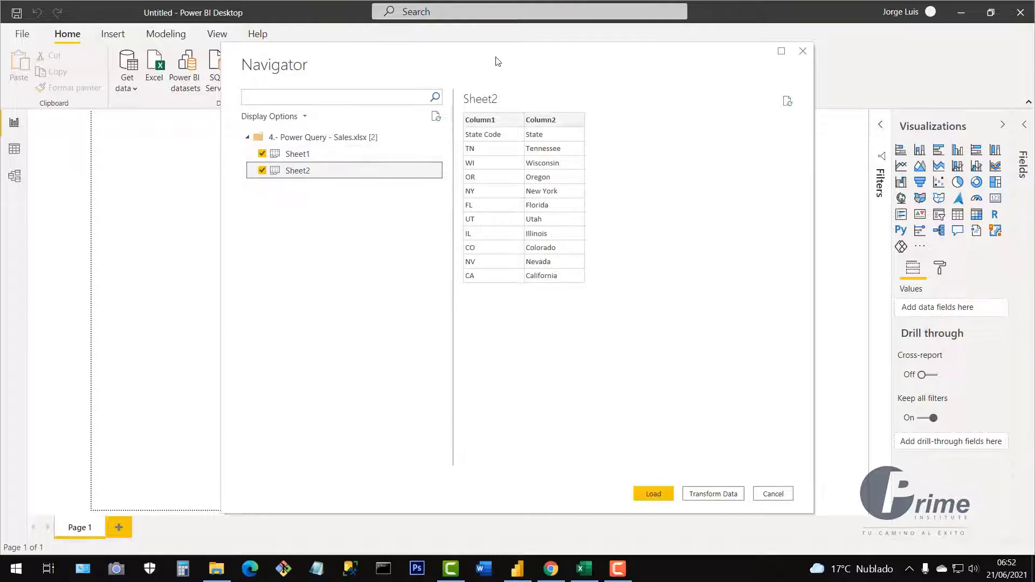
pyautogui.moveTo(499, 62); pyautogui.dragTo(455, 62)
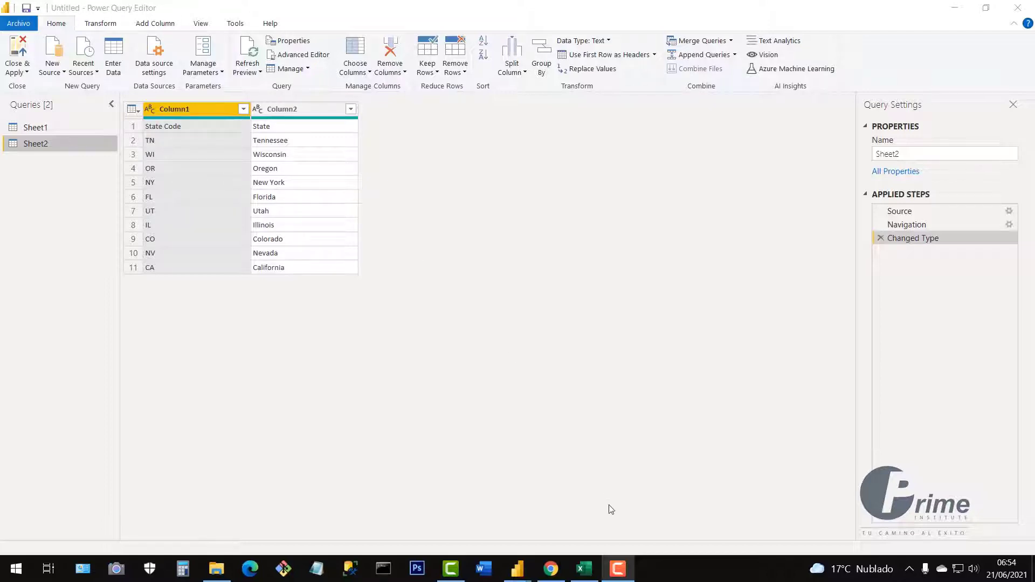
# - Compare the Power BI Desktop report window with the Power Query Editor window, finishing in the Power Query Editor
pyautogui.moveTo(515, 573)
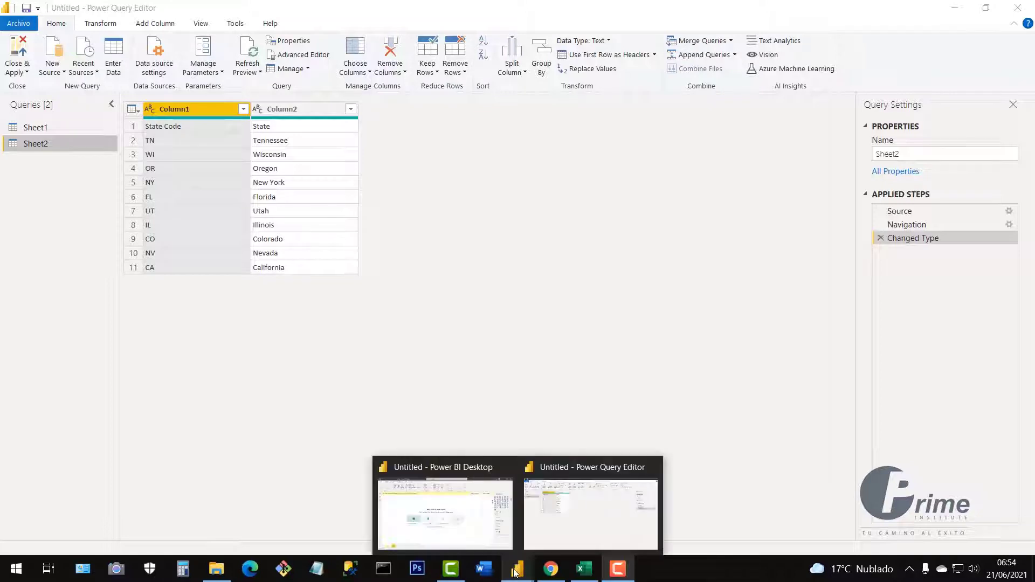
pyautogui.click(470, 525)
pyautogui.click(522, 570)
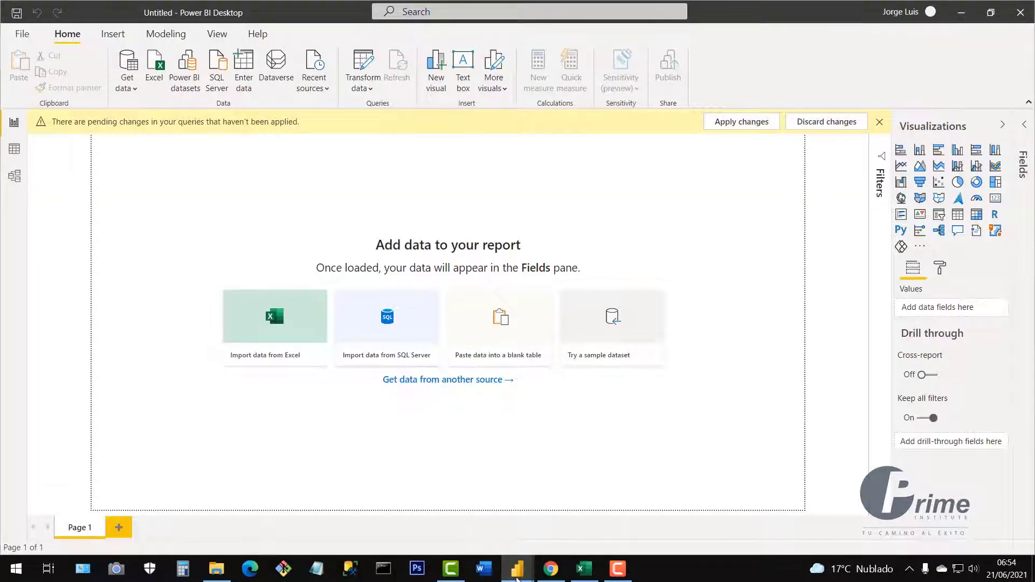
pyautogui.click(570, 522)
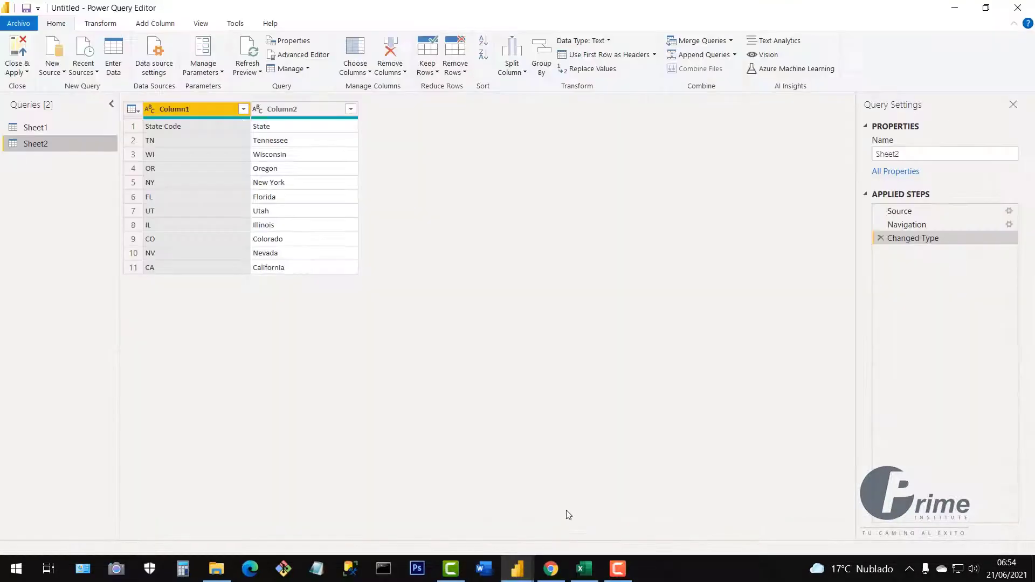
pyautogui.click(517, 568)
pyautogui.click(467, 530)
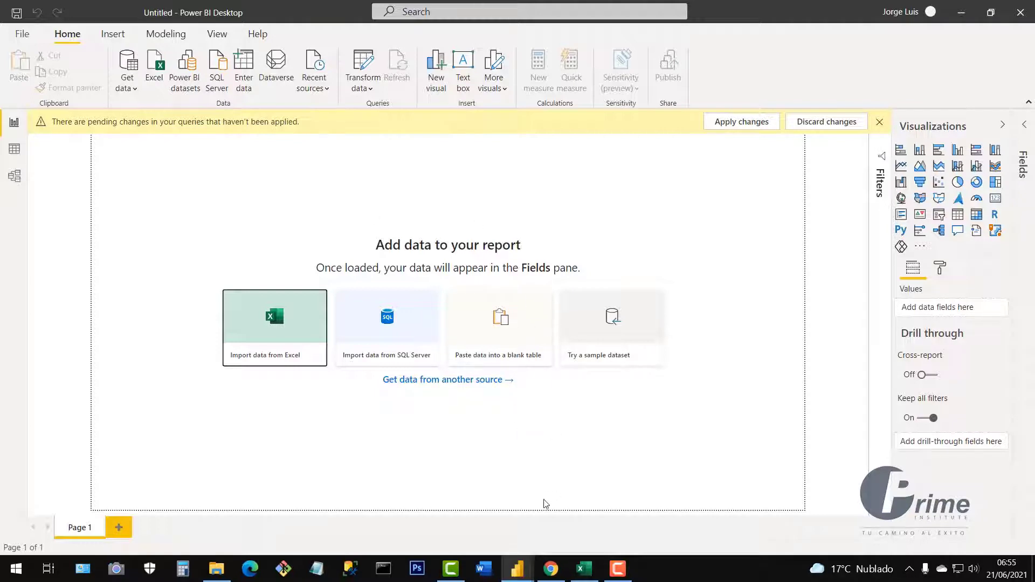
pyautogui.moveTo(526, 568)
pyautogui.click(590, 536)
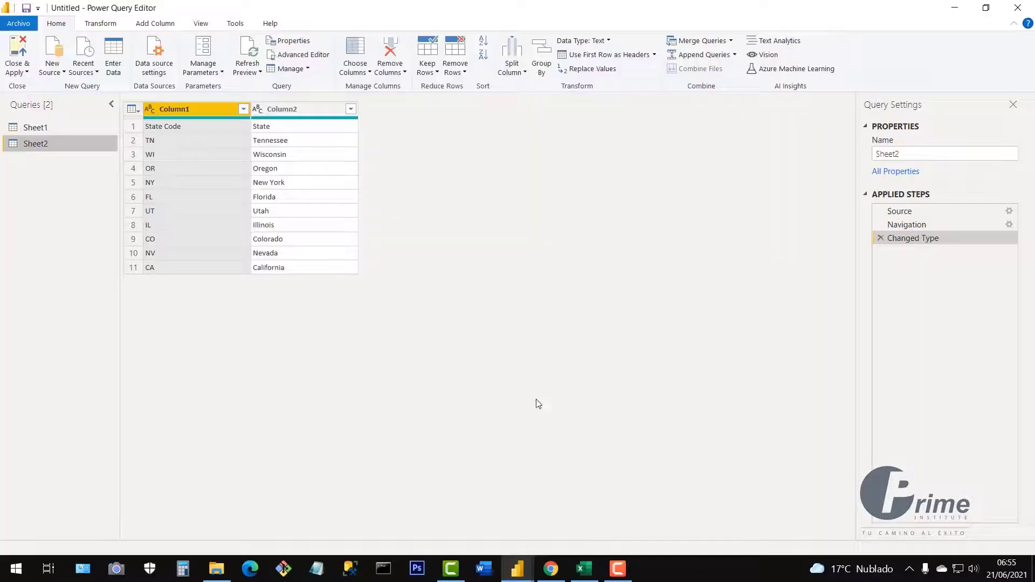
# - Look over the data in the Sheet1 and Sheet2 queries, finishing on Sheet1
pyautogui.click(31, 128)
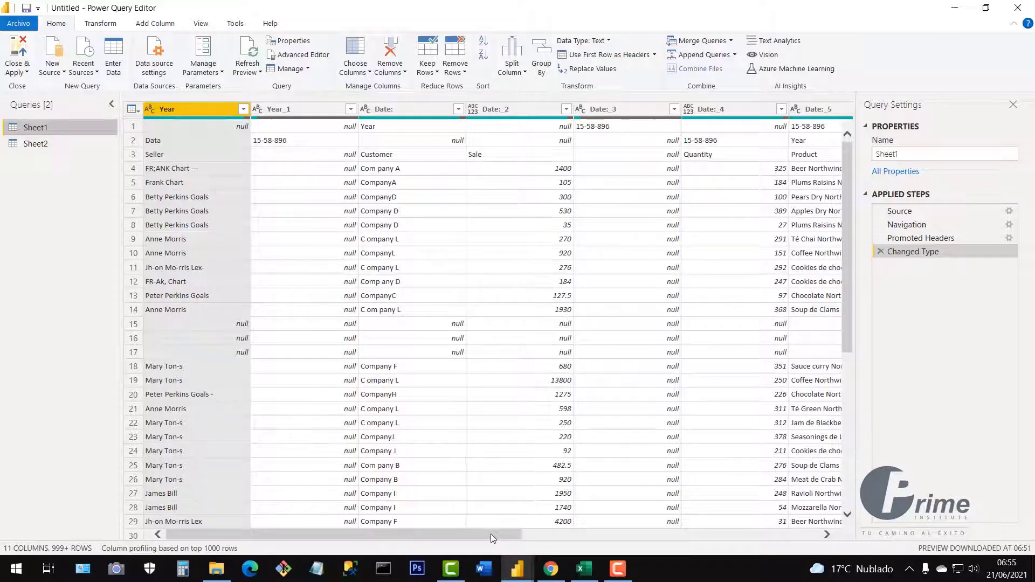
pyautogui.moveTo(490, 533)
pyautogui.mouseDown()
pyautogui.moveTo(516, 536)
pyautogui.moveTo(485, 536)
pyautogui.mouseUp()
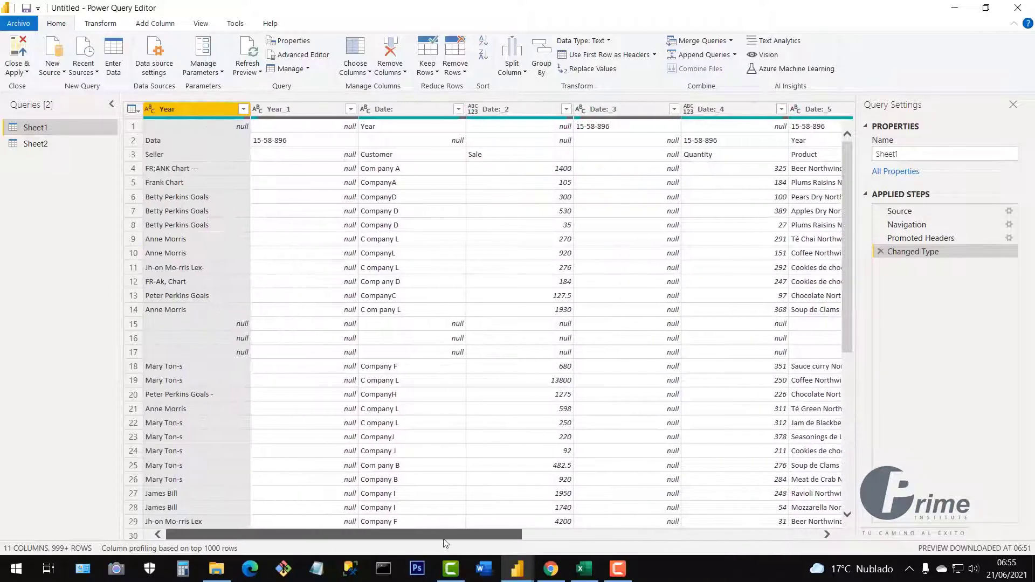
pyautogui.click(42, 148)
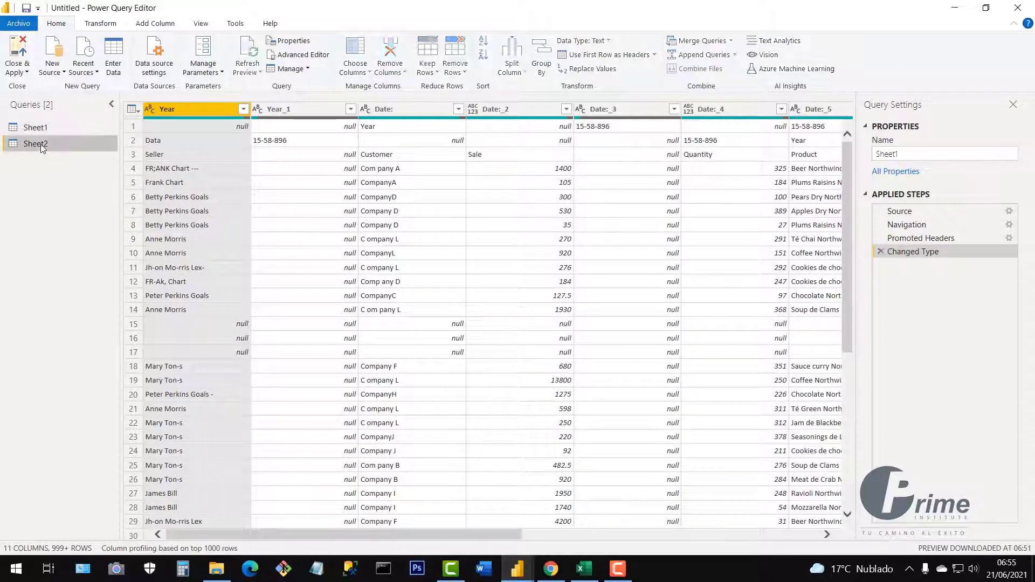
pyautogui.click(44, 130)
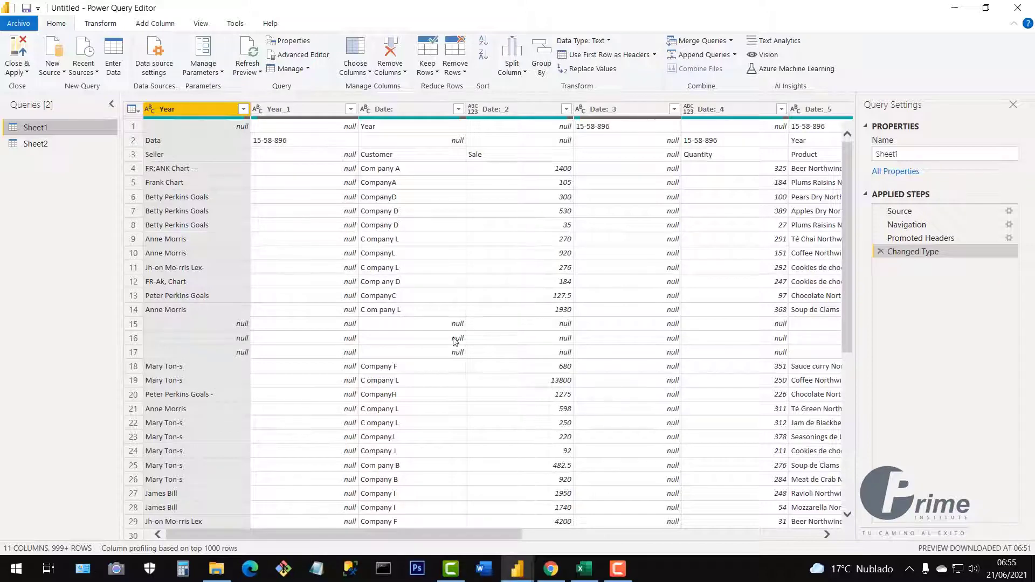
# - Switch to Excel and review the blank columns B and E and the Product, Date Order, Sale and Seller columns on Sheet1
pyautogui.click(584, 568)
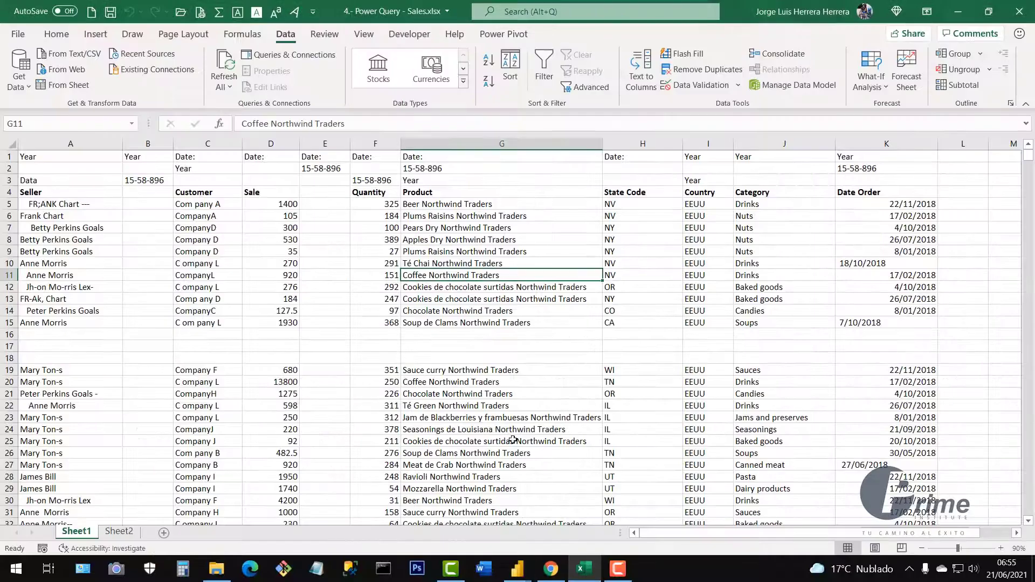
pyautogui.moveTo(151, 215); pyautogui.dragTo(593, 384)
pyautogui.click(218, 244)
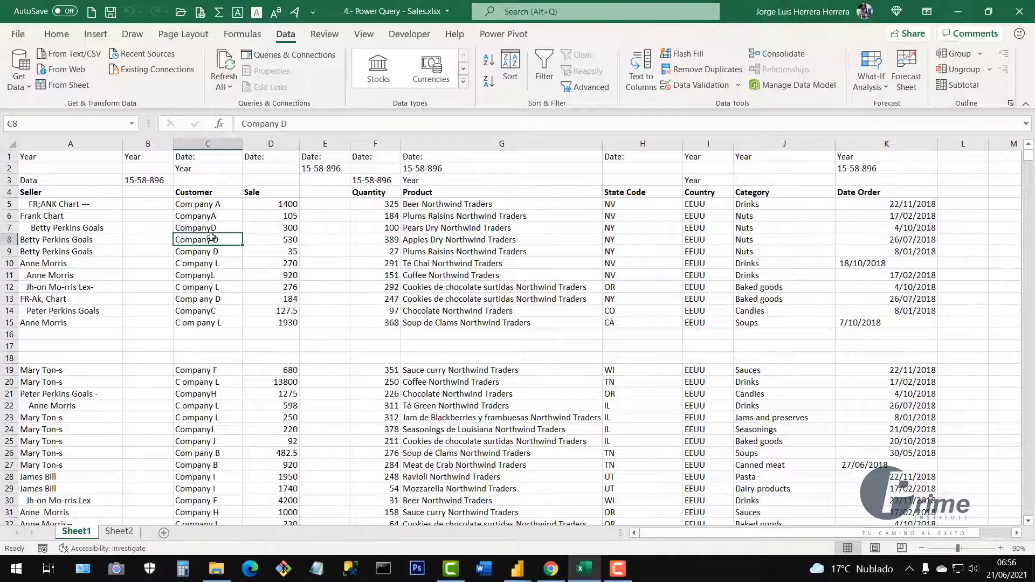
pyautogui.moveTo(148, 240); pyautogui.dragTo(144, 423)
pyautogui.moveTo(326, 251); pyautogui.dragTo(313, 428)
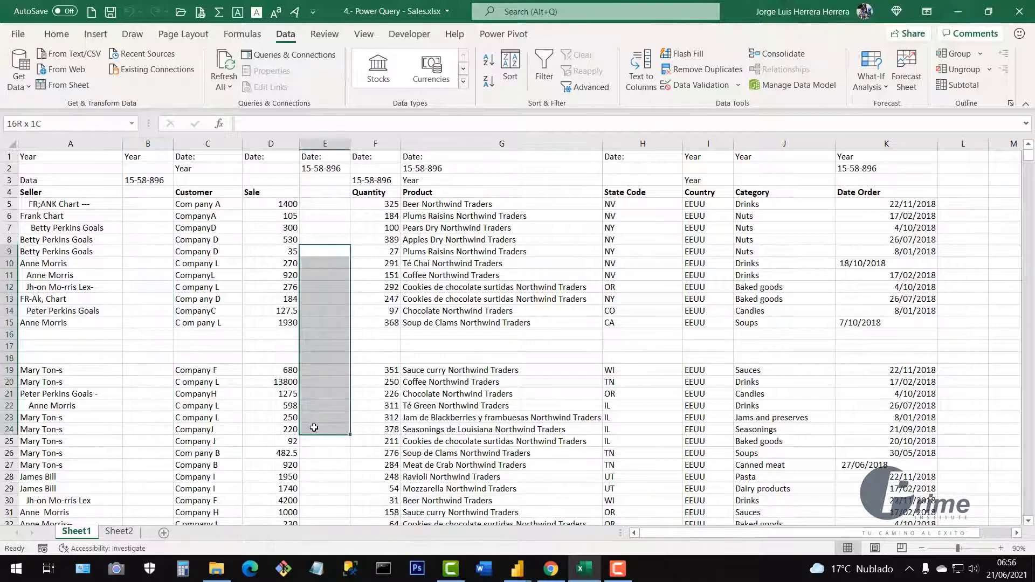
pyautogui.click(534, 263)
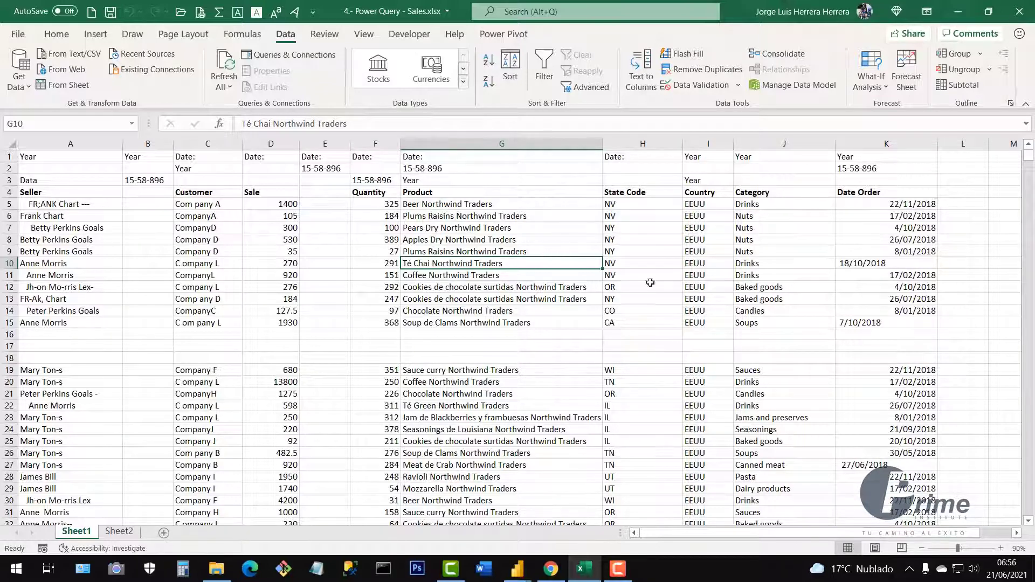
pyautogui.moveTo(904, 214); pyautogui.dragTo(917, 405)
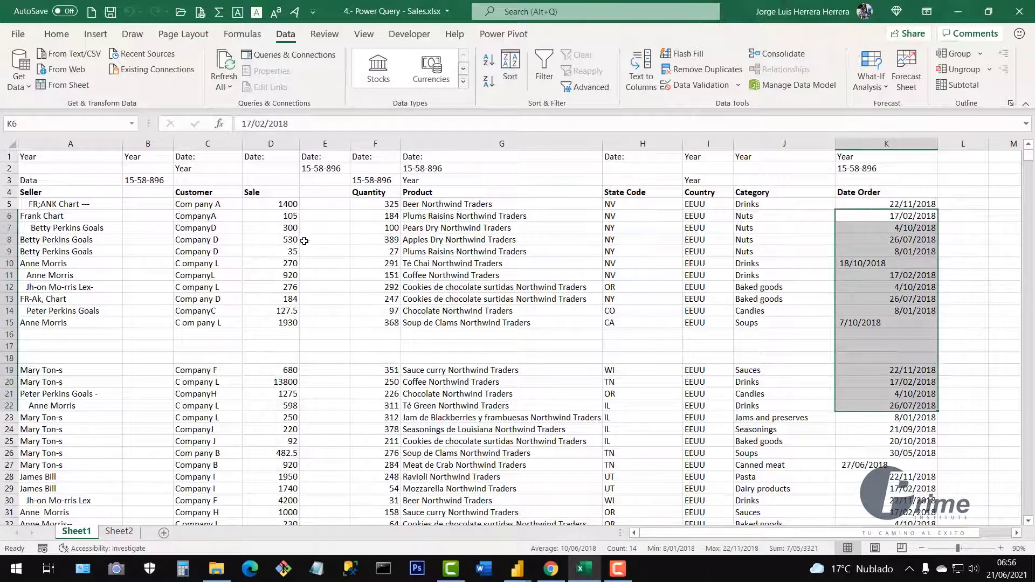
pyautogui.moveTo(280, 216); pyautogui.dragTo(275, 466)
pyautogui.moveTo(101, 204); pyautogui.dragTo(97, 443)
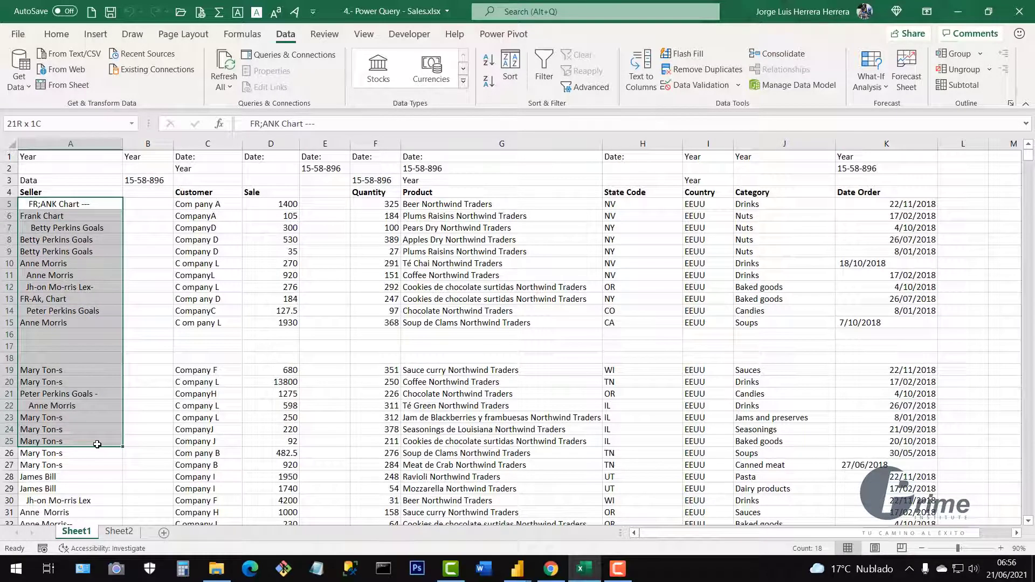
pyautogui.click(94, 321)
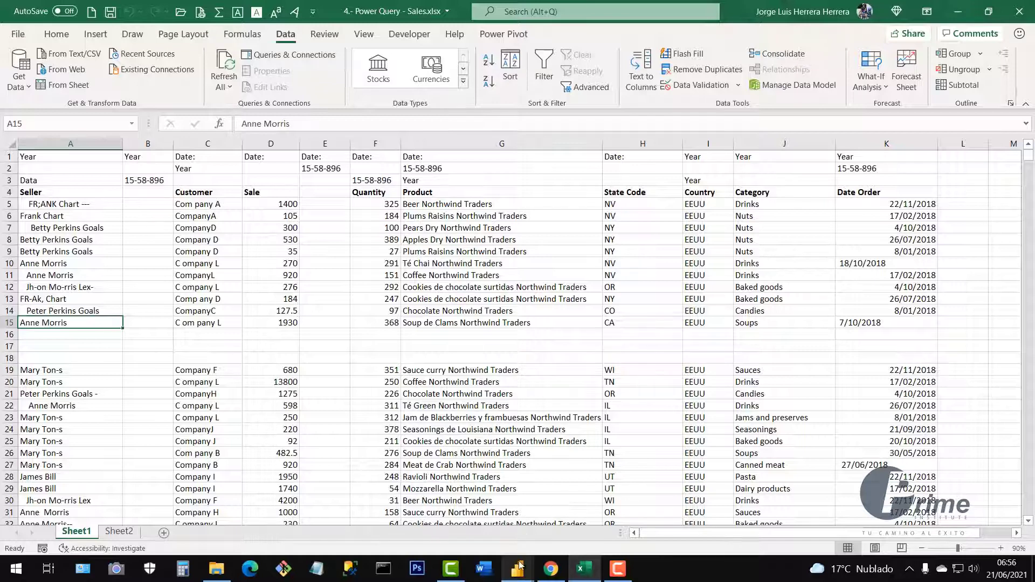
# - Return to the Power Query Editor and look through the Transform, Add Column, View, Tools and Help command sets, finishing on Home
pyautogui.moveTo(516, 570)
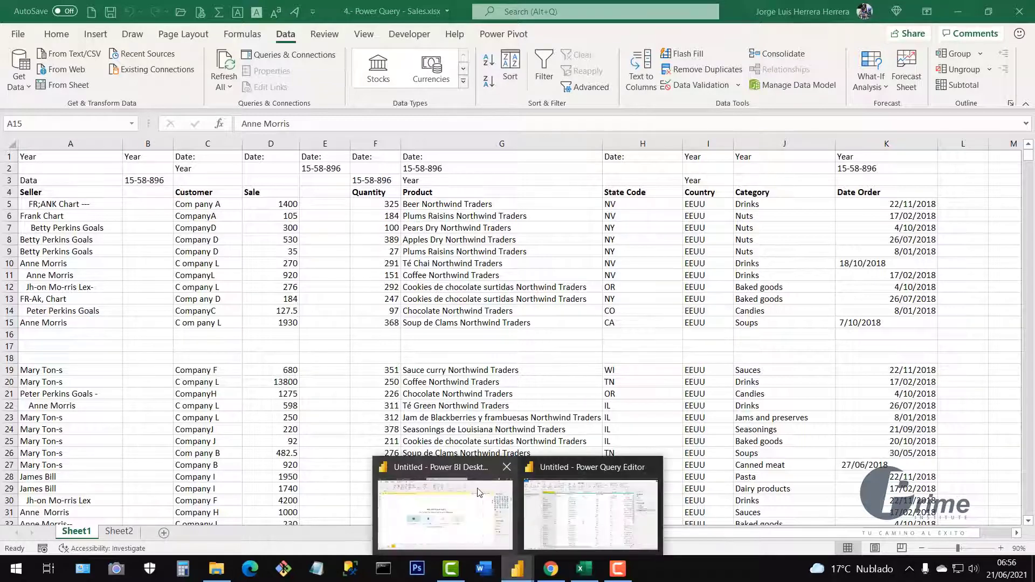
pyautogui.click(572, 506)
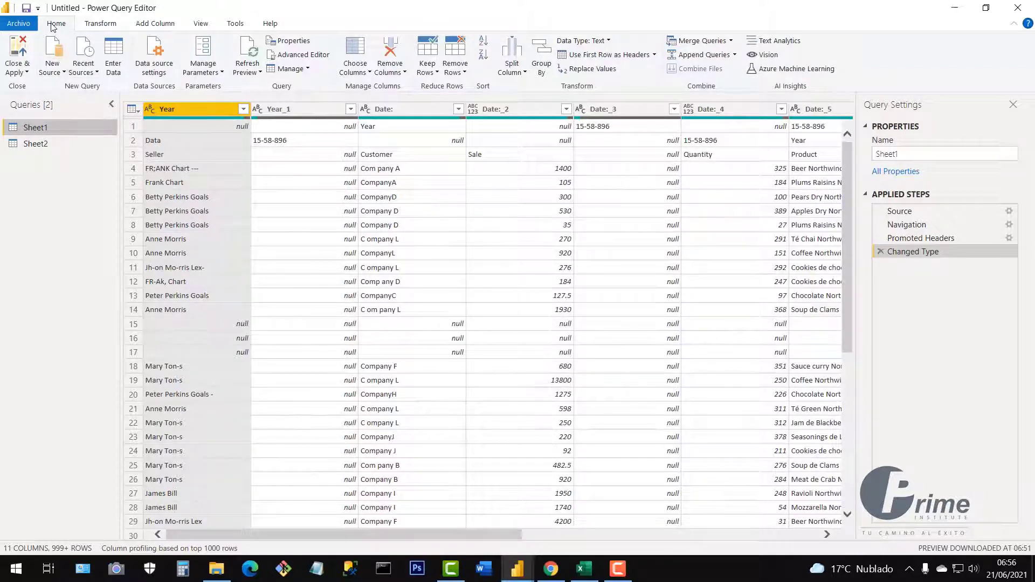
pyautogui.click(99, 25)
pyautogui.click(151, 26)
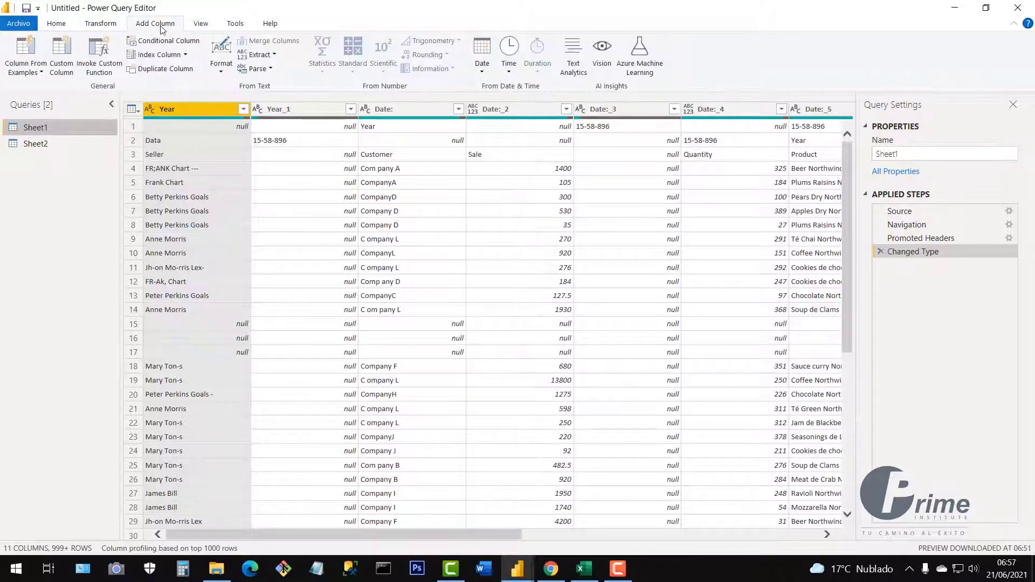
pyautogui.click(207, 27)
pyautogui.click(237, 25)
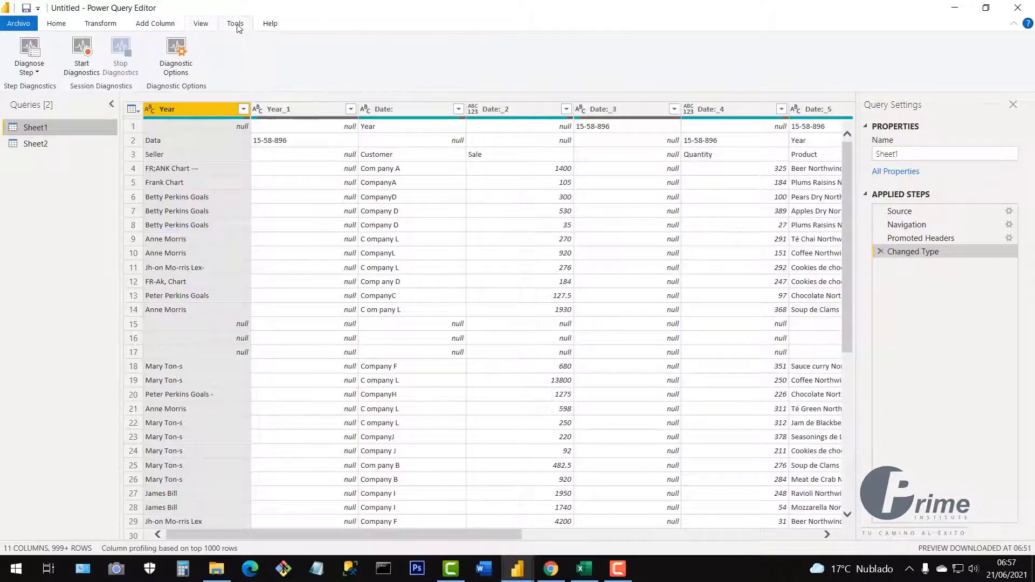
pyautogui.click(270, 23)
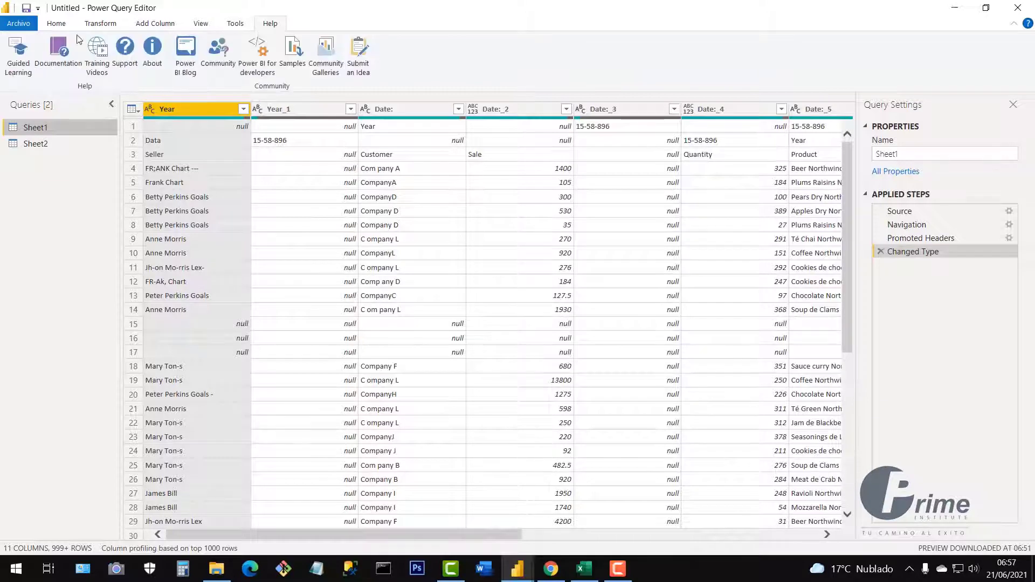
pyautogui.click(55, 26)
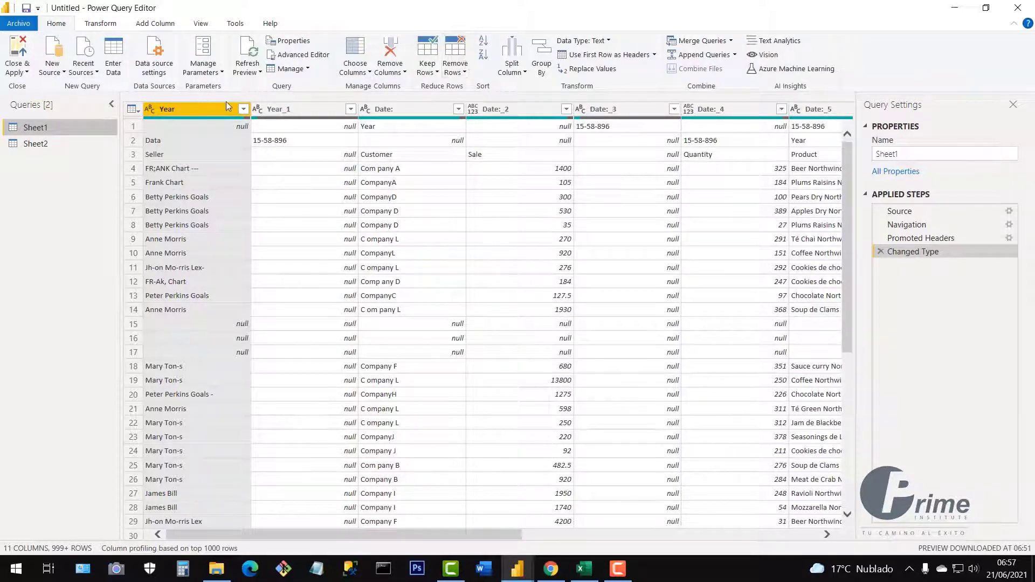
# - Collapse the Queries pane to give the Sheet1 data preview more room
pyautogui.click(112, 107)
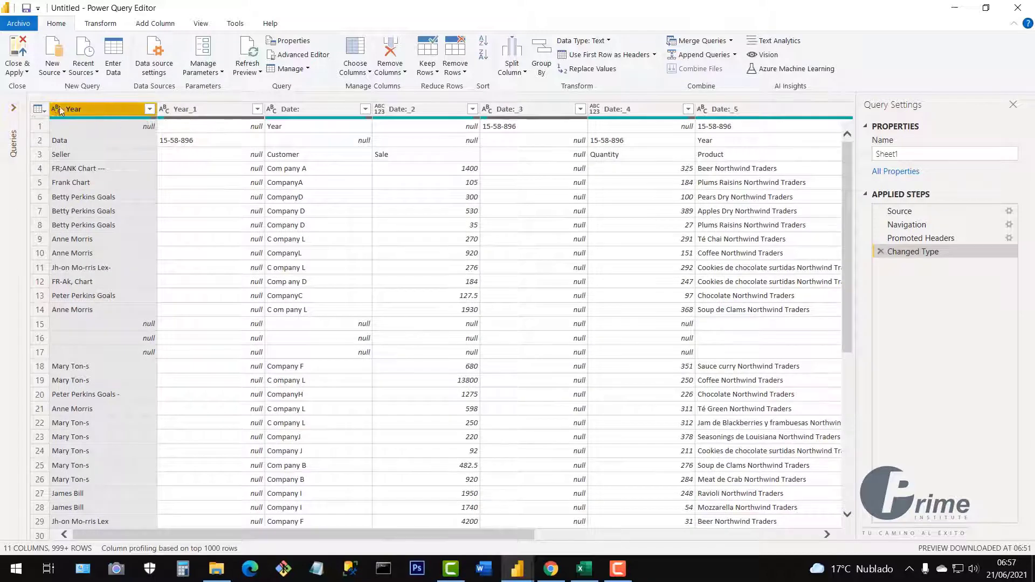
# - Expand the Queries pane again and view the Sheet2 query before returning to Sheet1
pyautogui.click(15, 111)
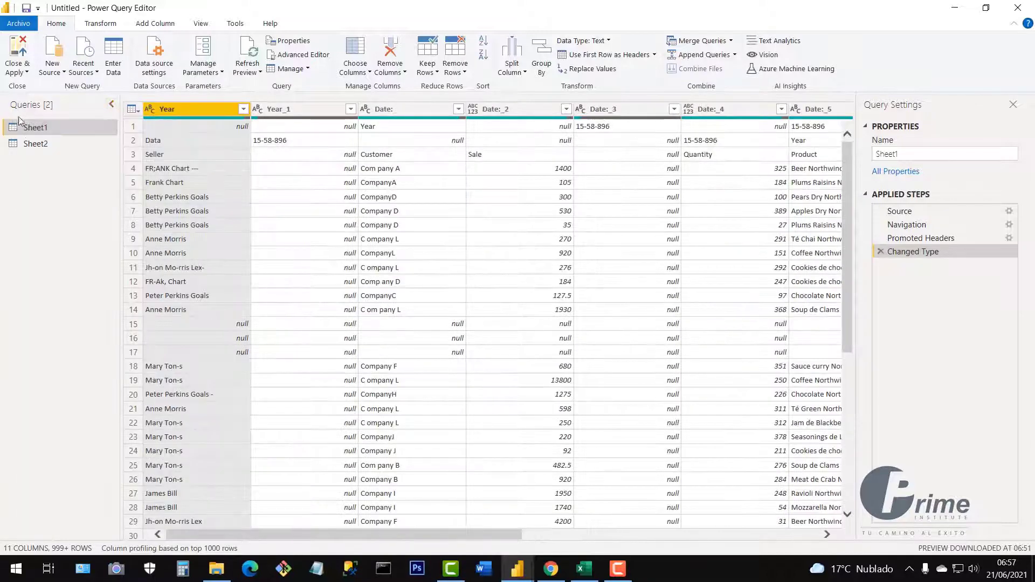
pyautogui.click(45, 144)
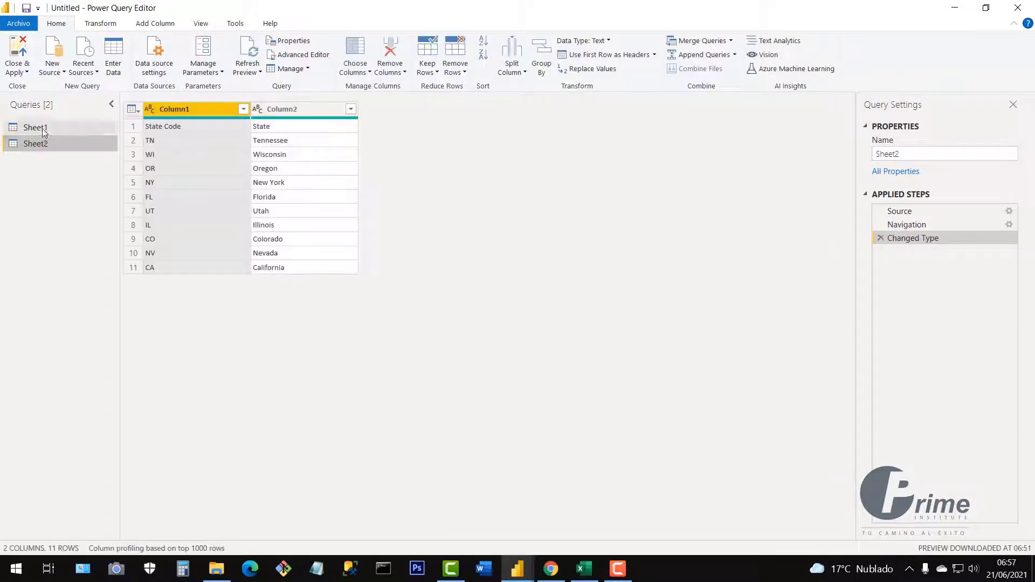
pyautogui.click(41, 128)
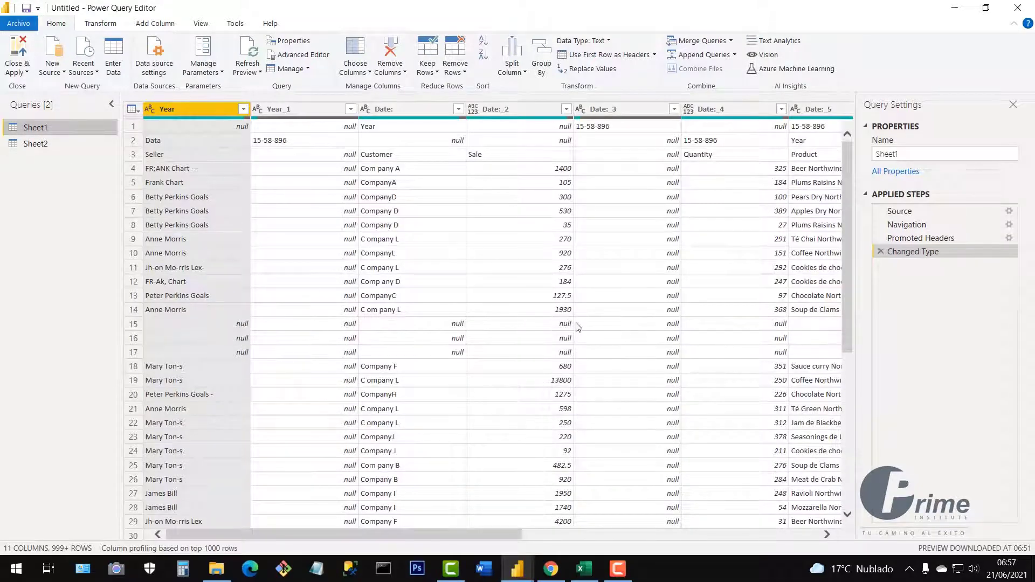
# - Look over the Year_1, Date:, Date:_2 and Date:_3 columns of the Sheet1 query one after another
pyautogui.click(291, 113)
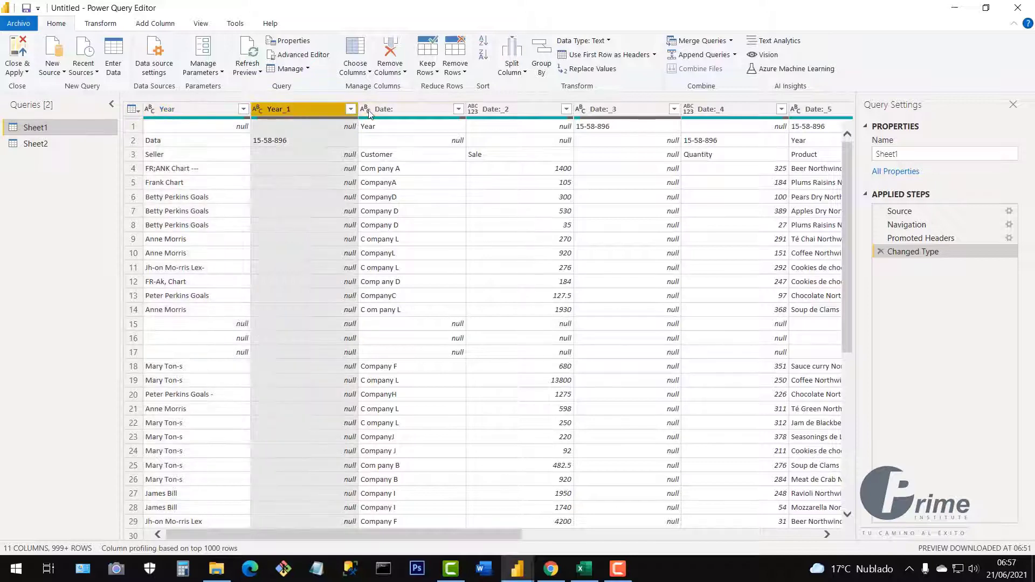
pyautogui.click(379, 114)
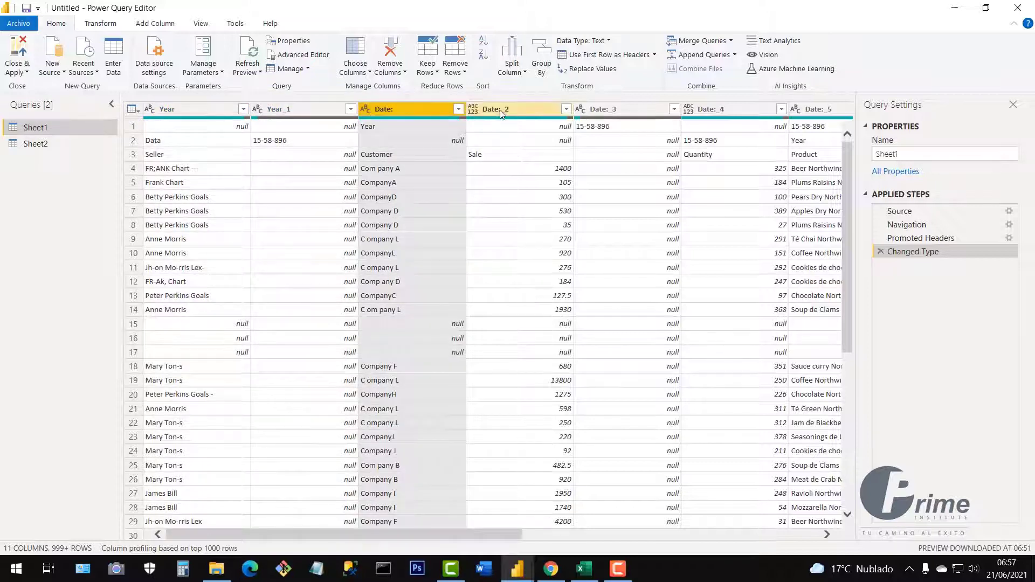
pyautogui.click(498, 110)
pyautogui.click(621, 113)
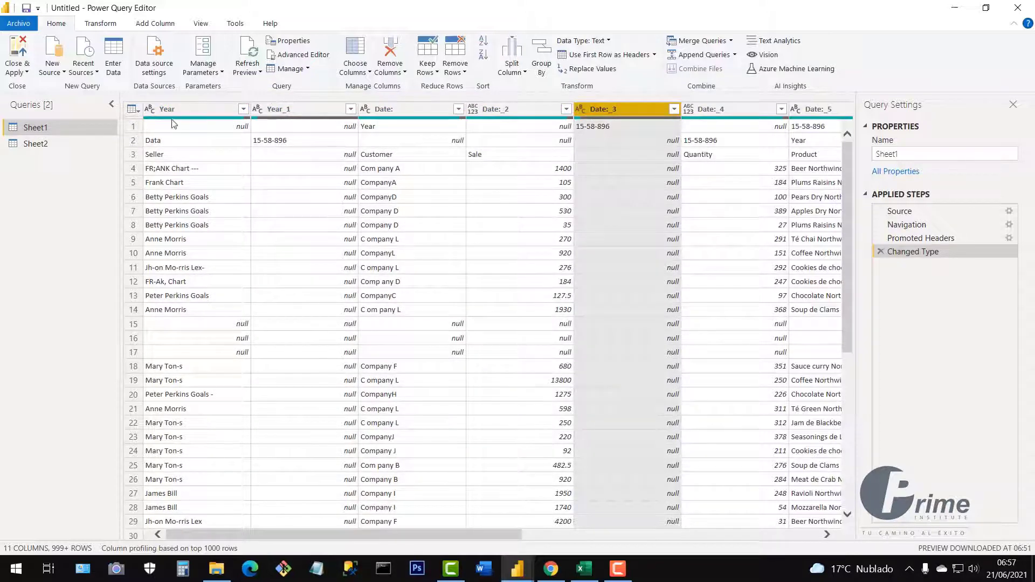
pyautogui.moveTo(480, 540); pyautogui.dragTo(298, 401)
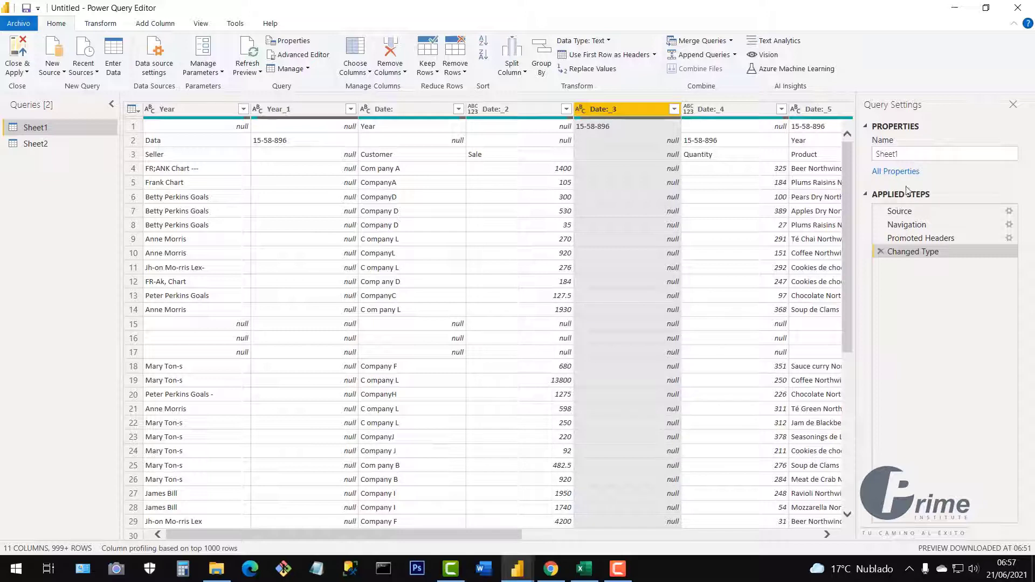
# - Close the Query Settings pane and show it again using the View commands
pyautogui.click(1013, 105)
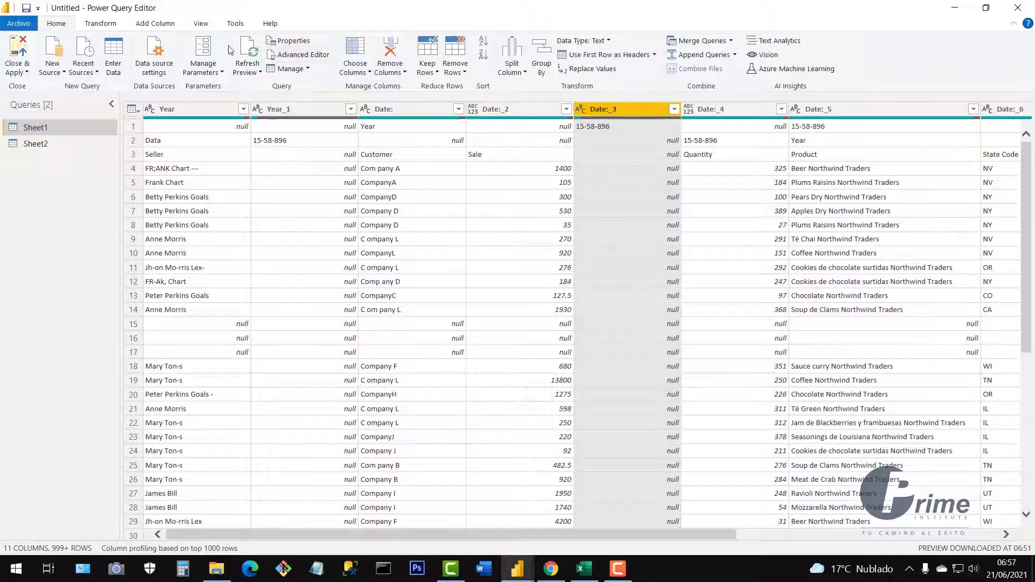
pyautogui.click(201, 25)
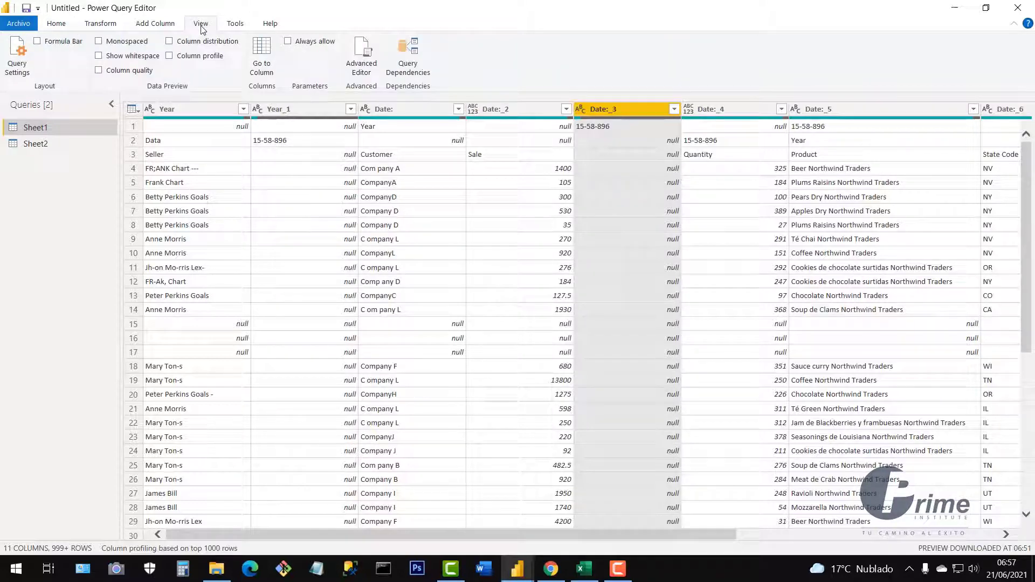
pyautogui.click(18, 66)
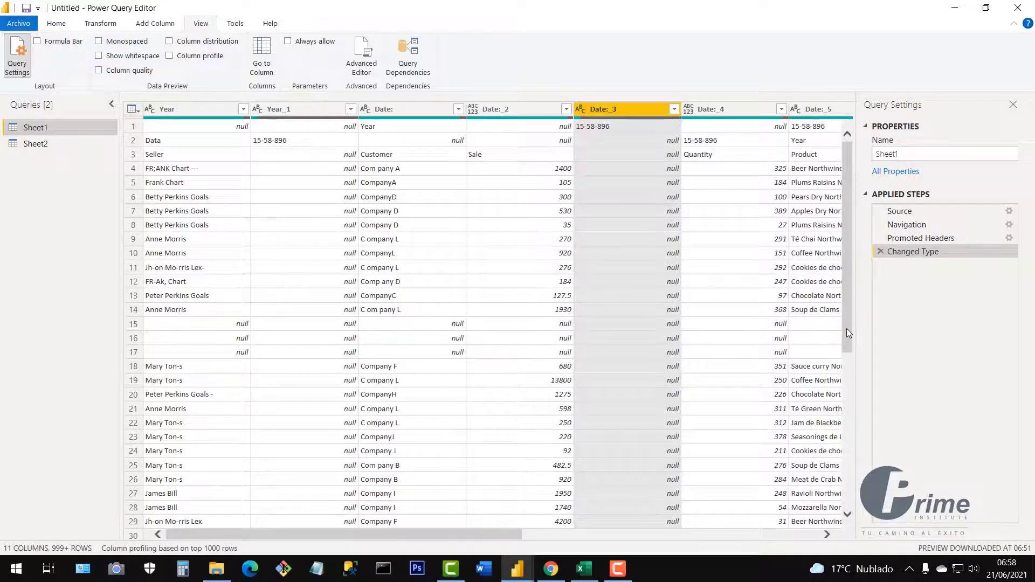
# - Scan the Sheet1 preview rows, switch to Excel and examine the last used row of Sheet1
pyautogui.scroll(-7, 846, 343)
pyautogui.scroll(7, 857, 495)
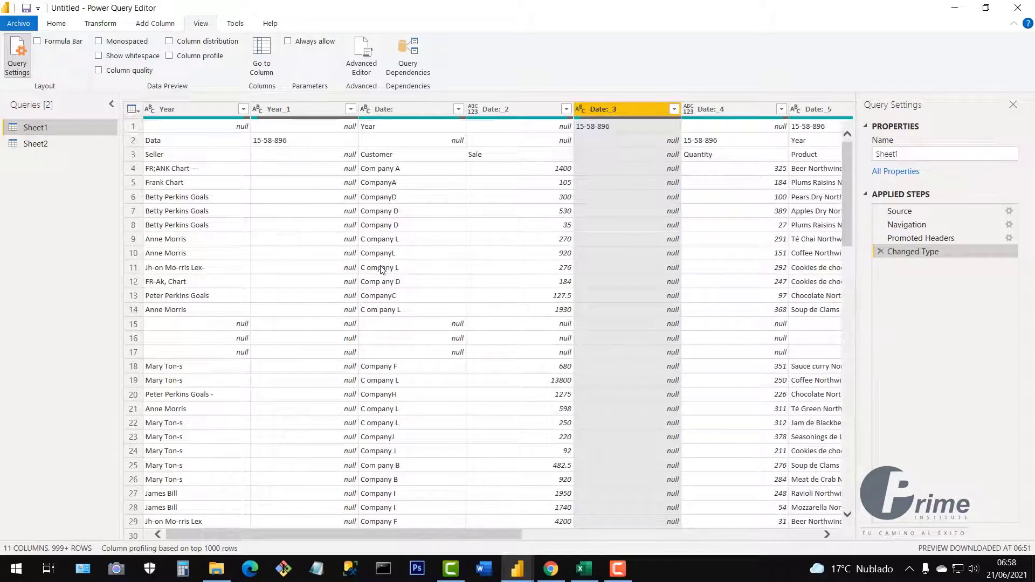
pyautogui.click(584, 568)
pyautogui.click(78, 440)
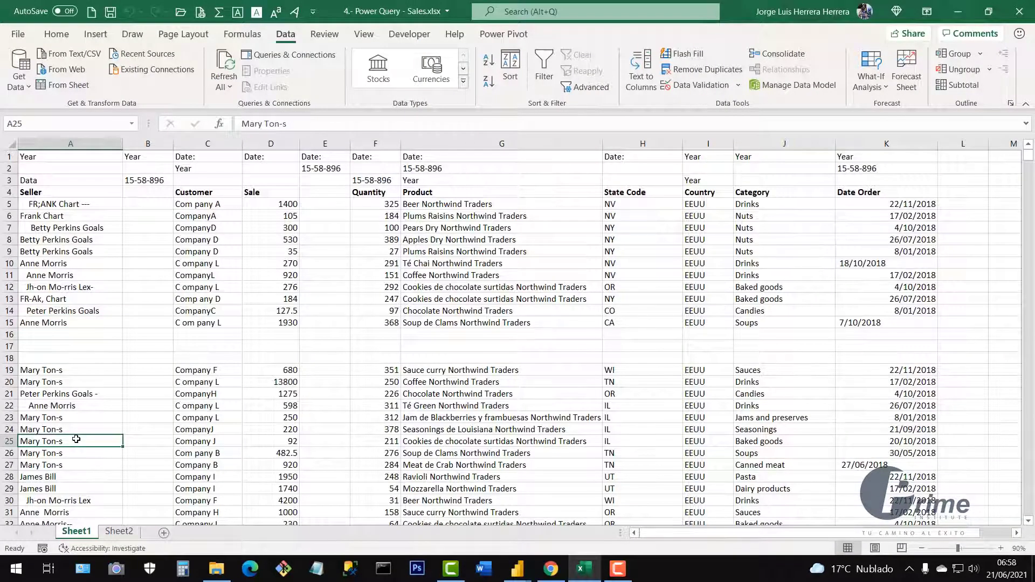
pyautogui.hotkey('ctrl', 'End')
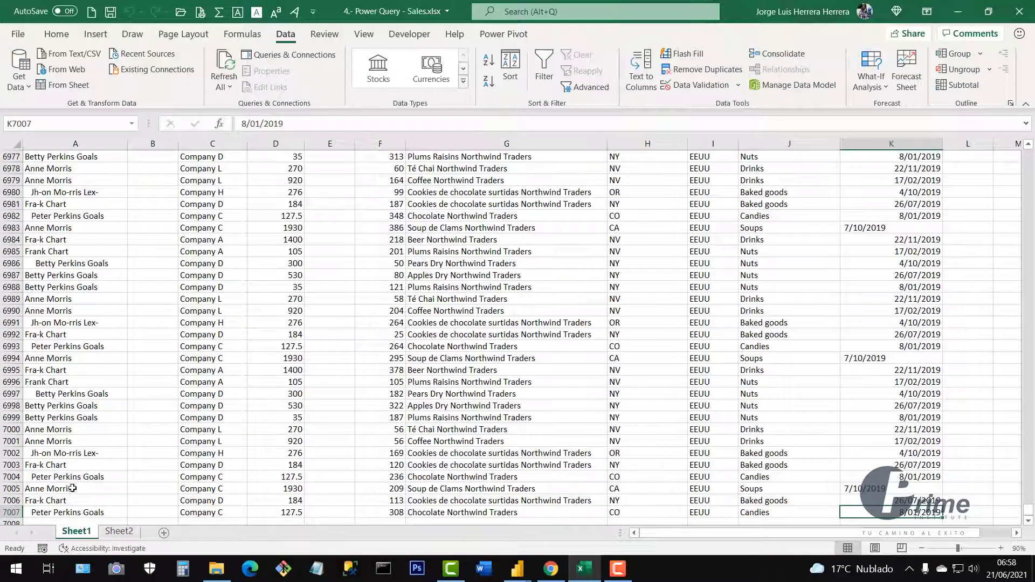
pyautogui.scroll(-1, 76, 488)
pyautogui.click(9, 476)
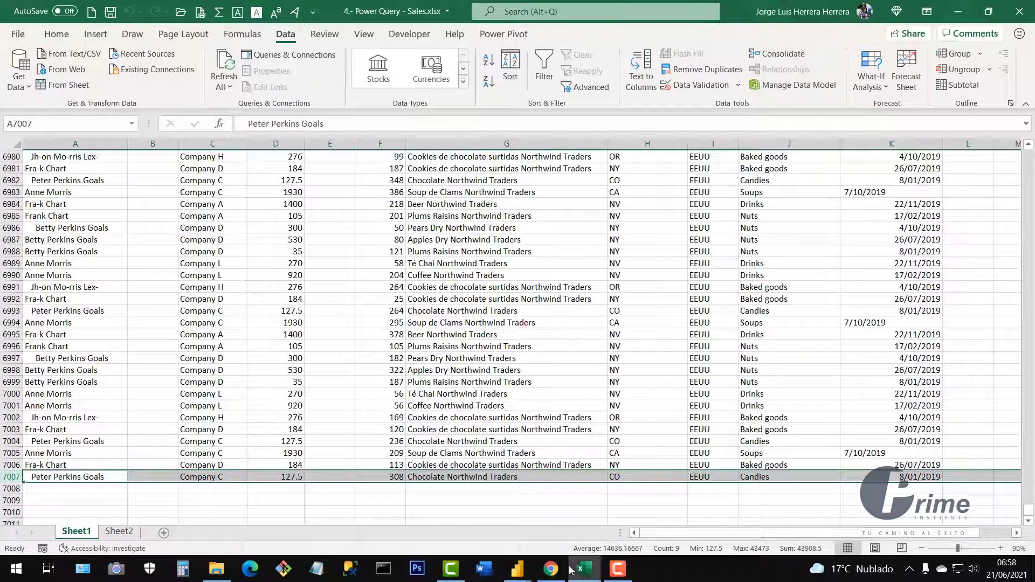
# - Return to the Power Query Editor's Home commands and review the column options available for Date: and Year_1 without applying any
pyautogui.click(518, 573)
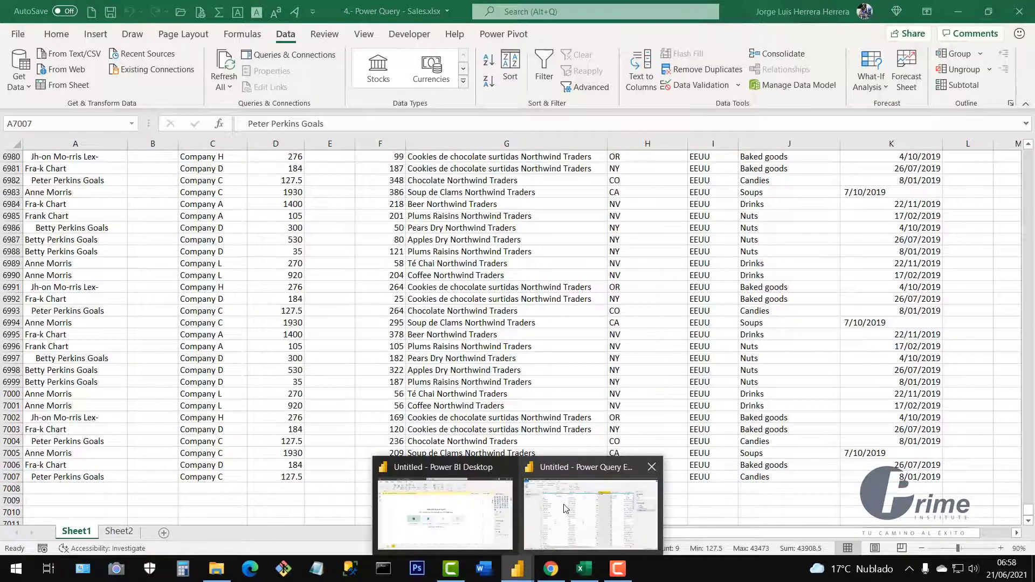
pyautogui.click(595, 431)
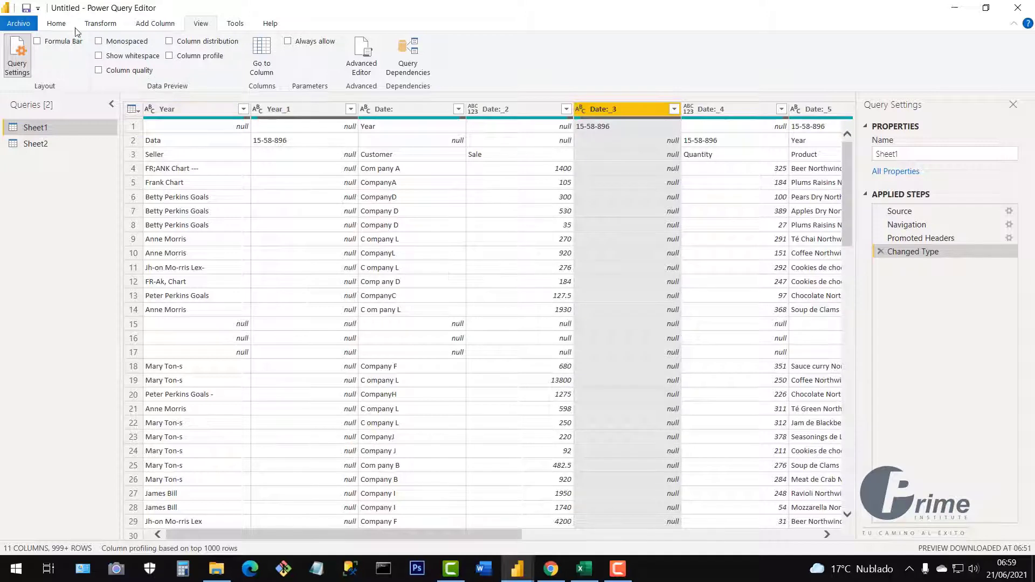
pyautogui.click(54, 24)
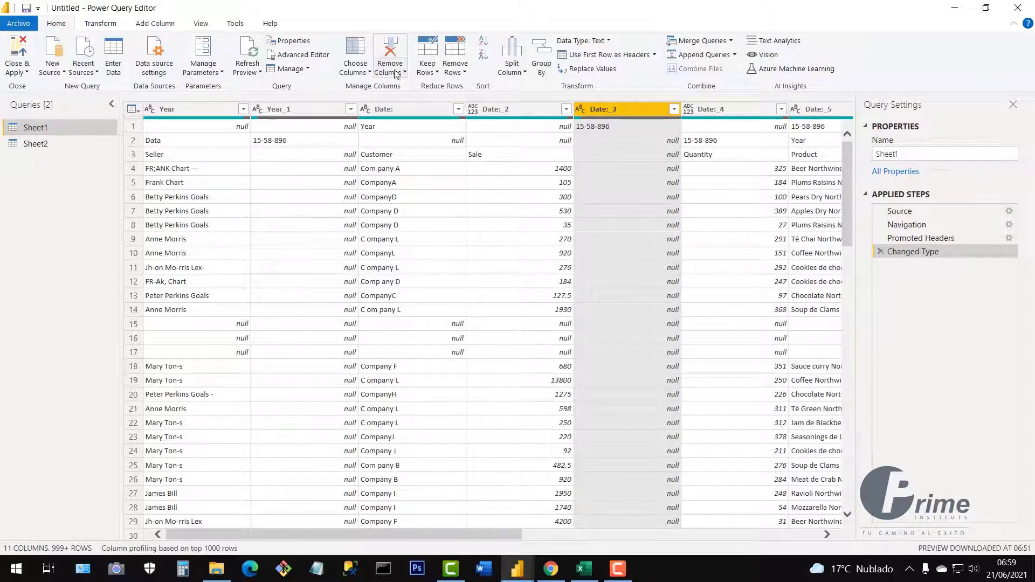
pyautogui.click(523, 108)
pyautogui.click(434, 111)
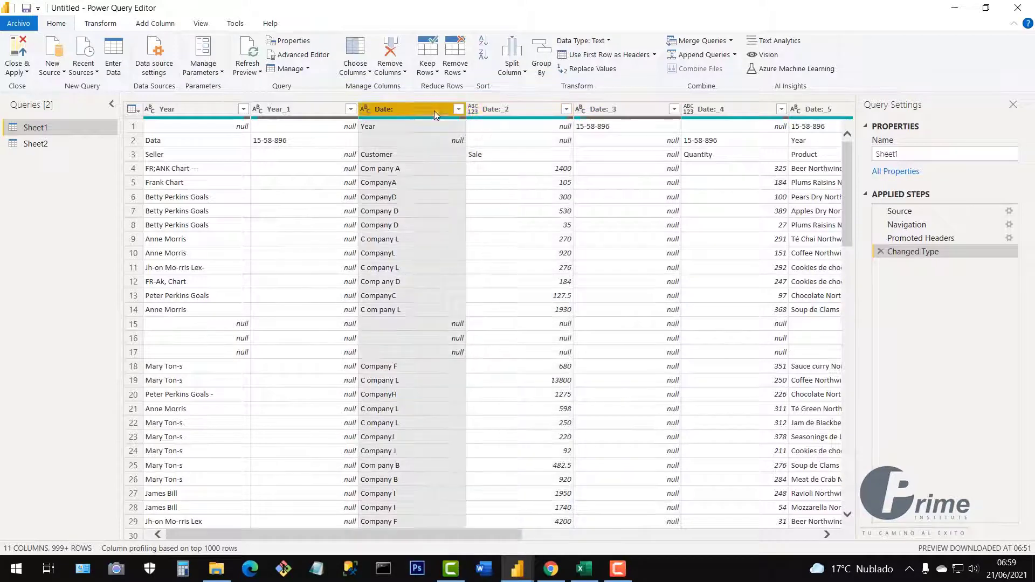
pyautogui.rightClick(399, 109)
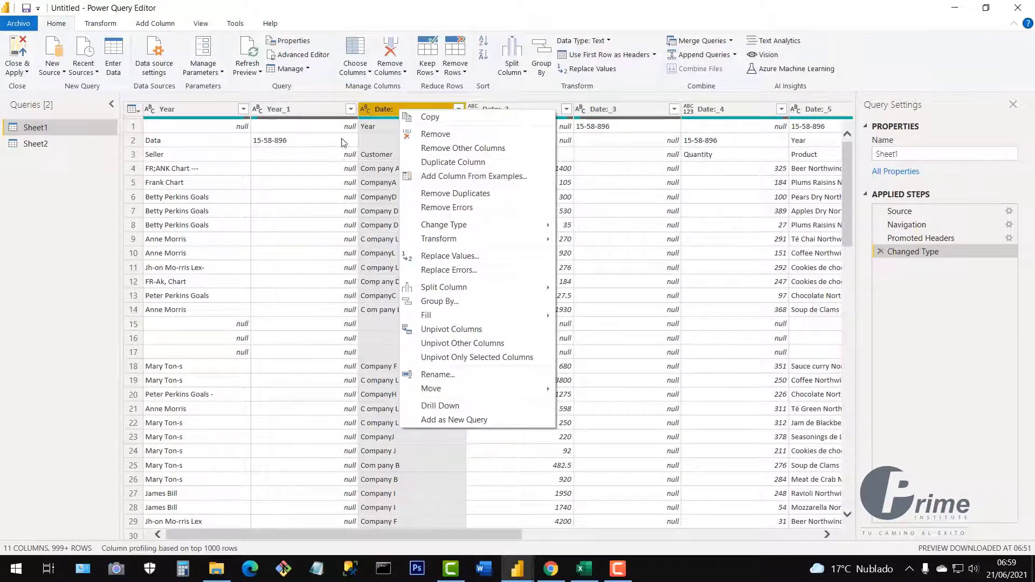
pyautogui.click(305, 120)
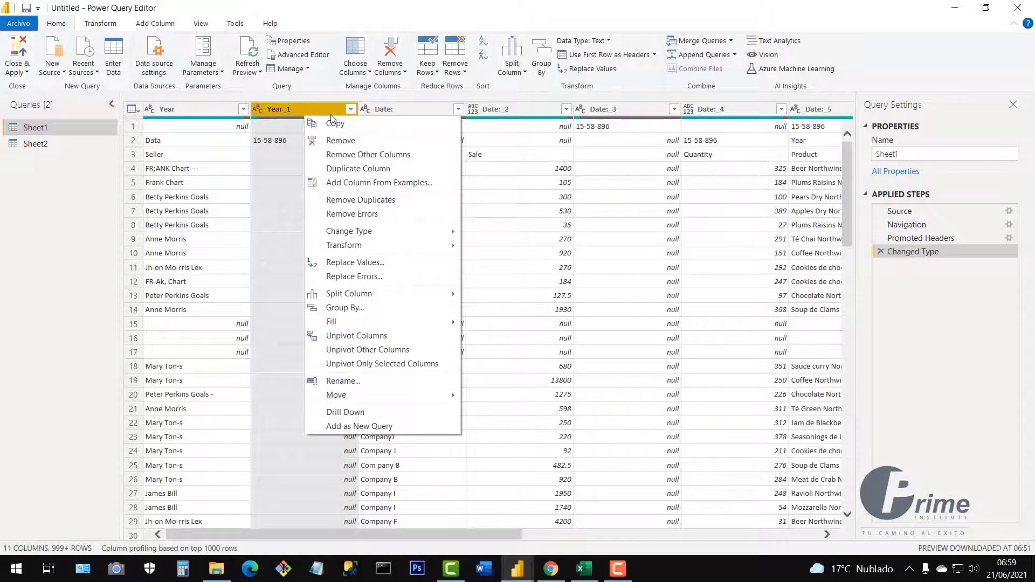
pyautogui.click(523, 225)
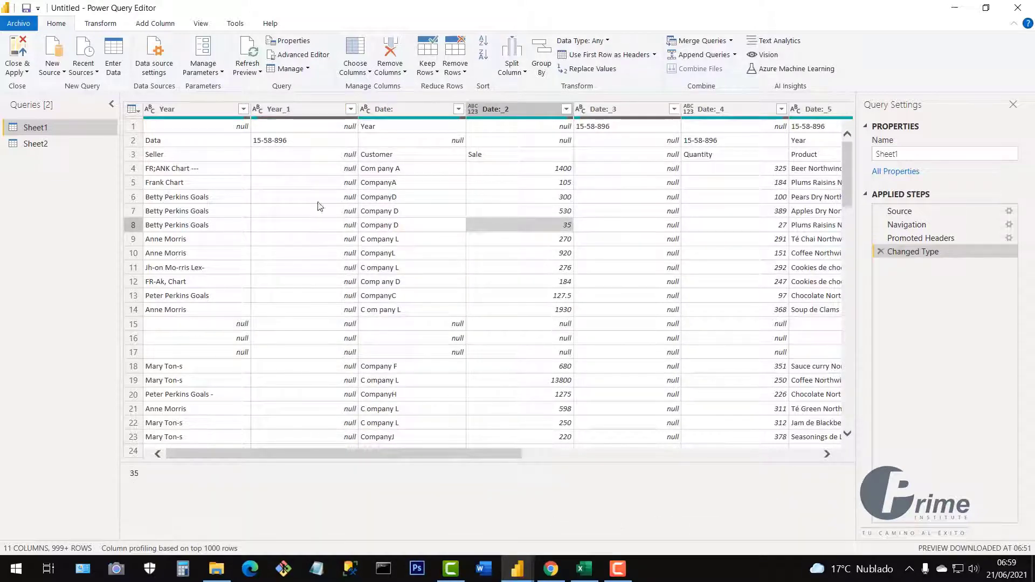
pyautogui.click(495, 268)
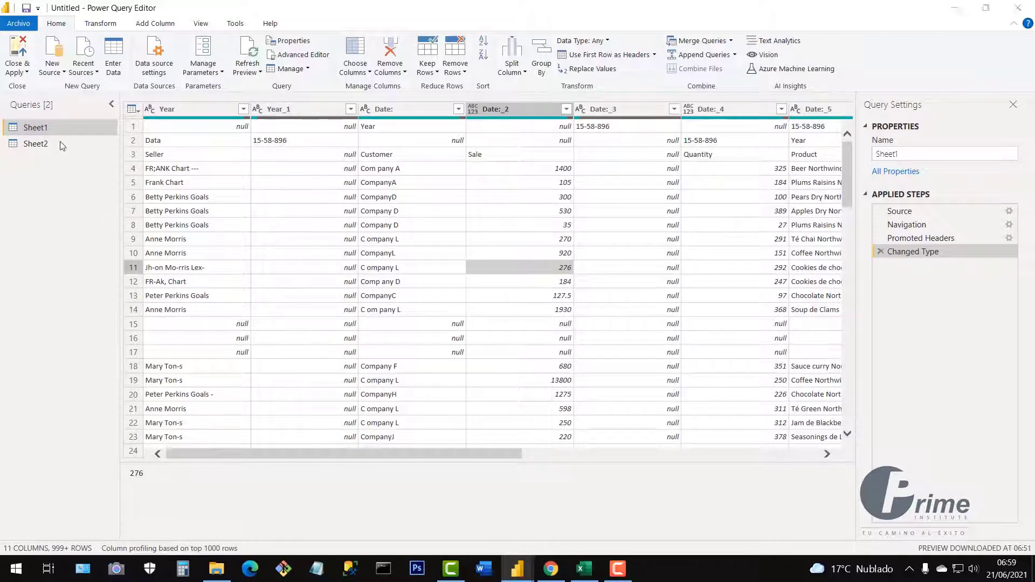
# - View the Sheet2 query's state code list and go back to the Sheet1 query
pyautogui.click(36, 130)
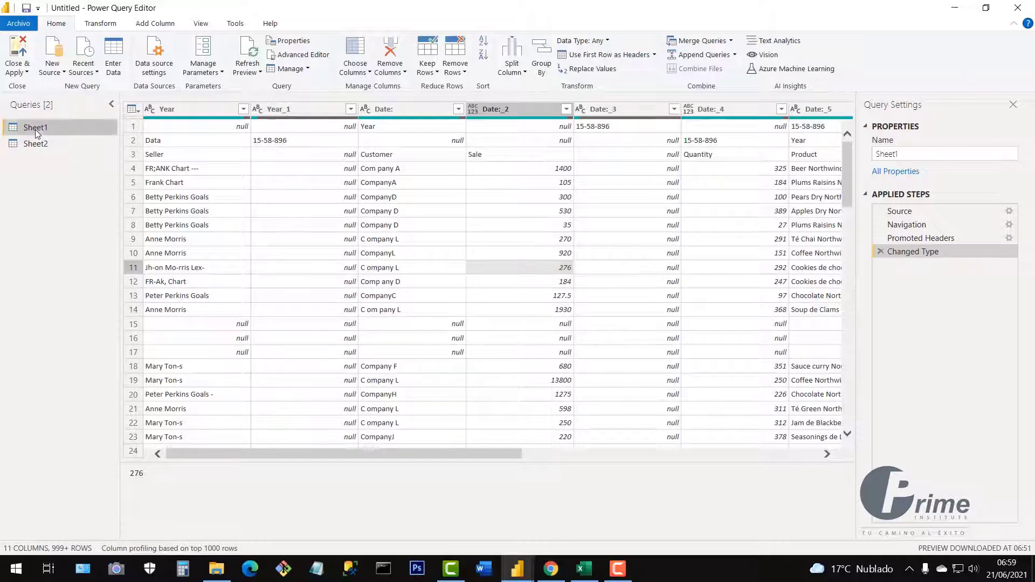
pyautogui.click(36, 143)
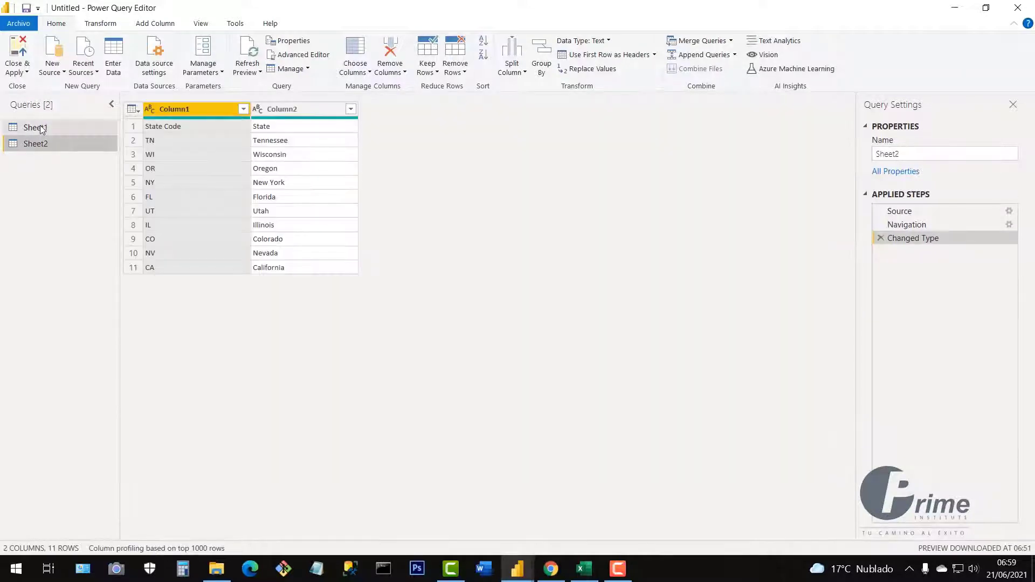
pyautogui.click(46, 128)
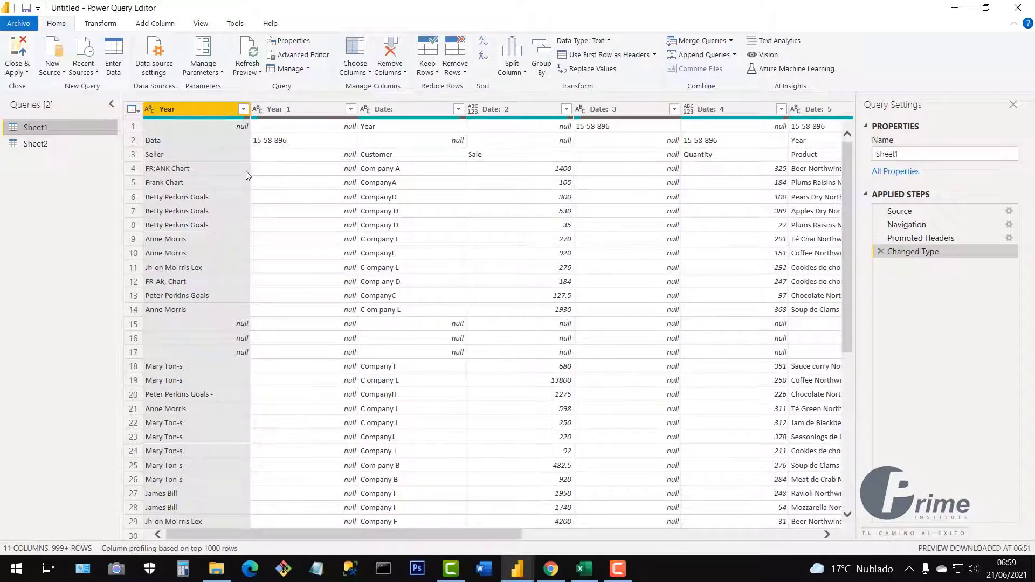
# - Inspect the contents of rows 3, 1 and 2 in the Sheet1 query
pyautogui.click(133, 156)
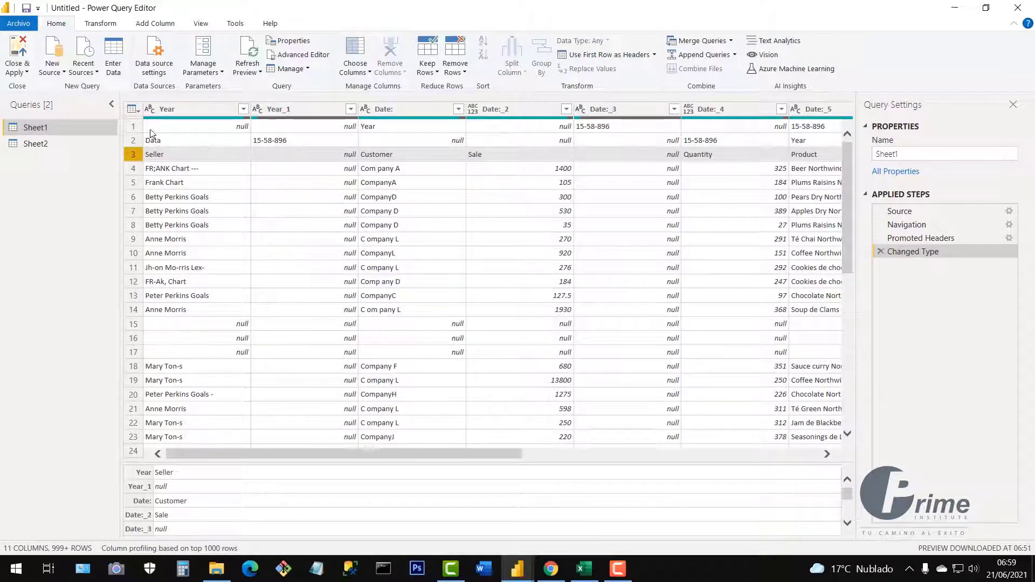
pyautogui.click(134, 128)
pyautogui.click(136, 140)
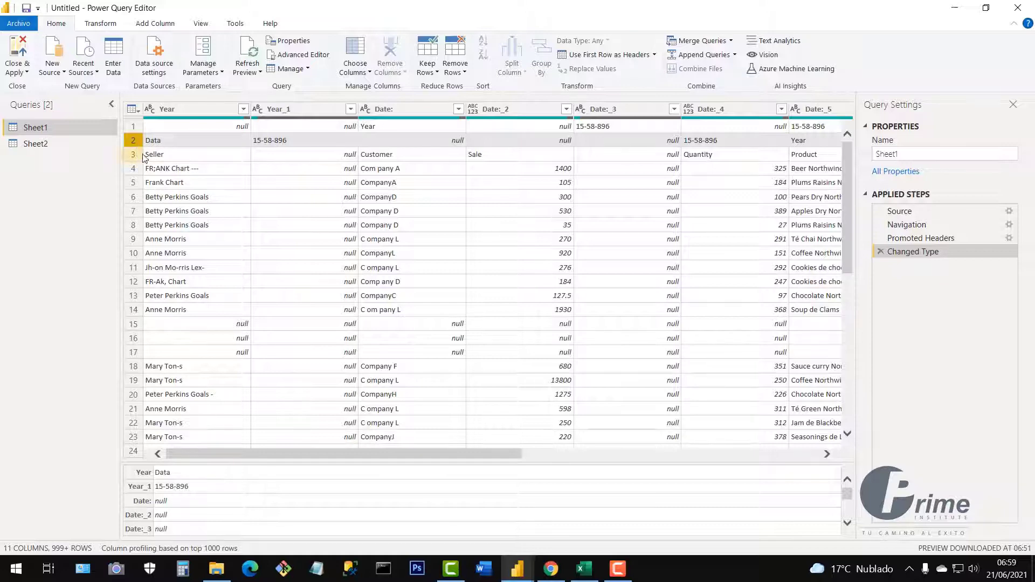
# - Switch to Excel, check the blank row gaps along the Sale column and return to cell A1 of Sheet1
pyautogui.click(585, 569)
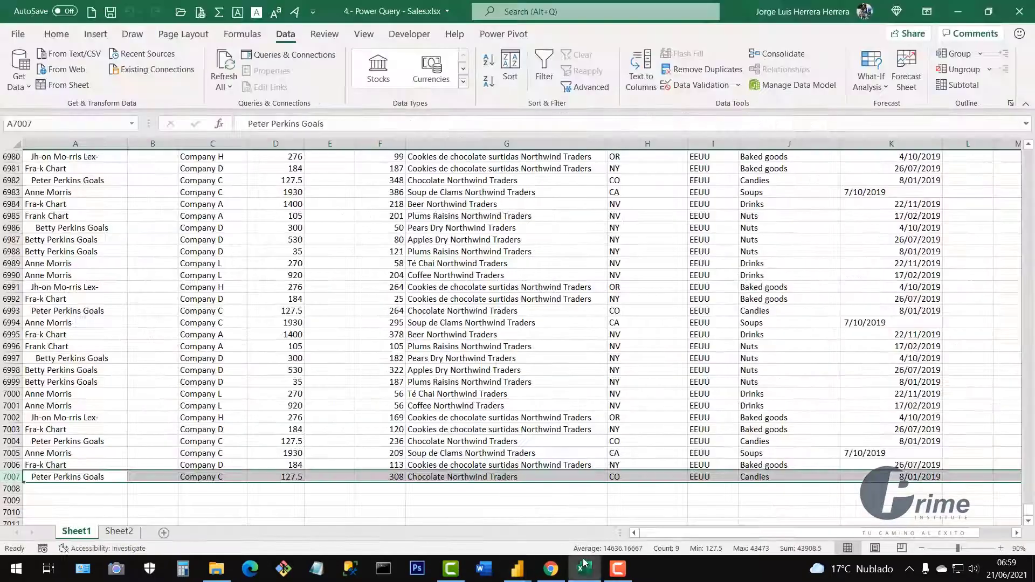
pyautogui.scroll(-1, 264, 296)
pyautogui.click(256, 304)
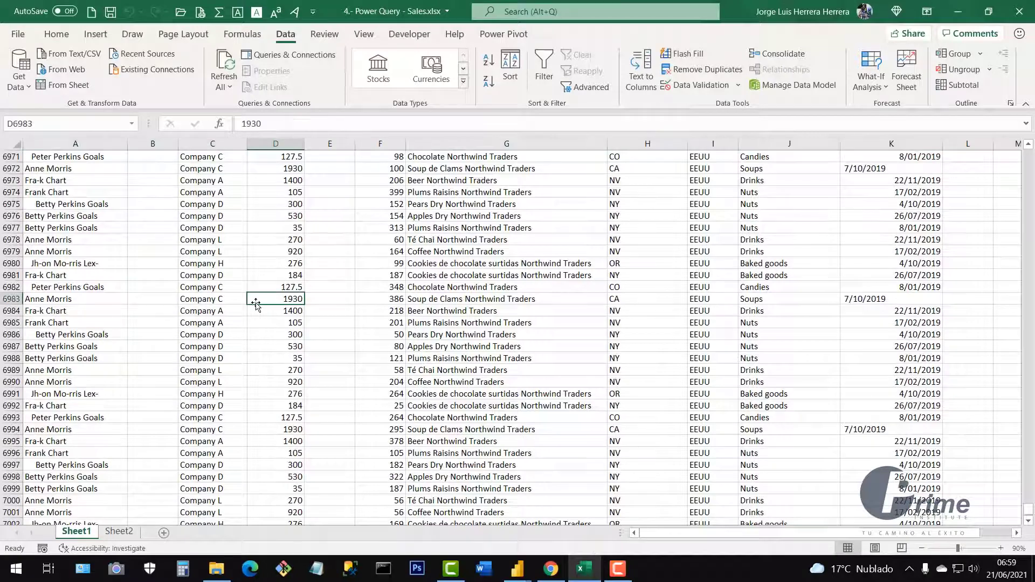
pyautogui.hotkey('ctrl', 'Up')
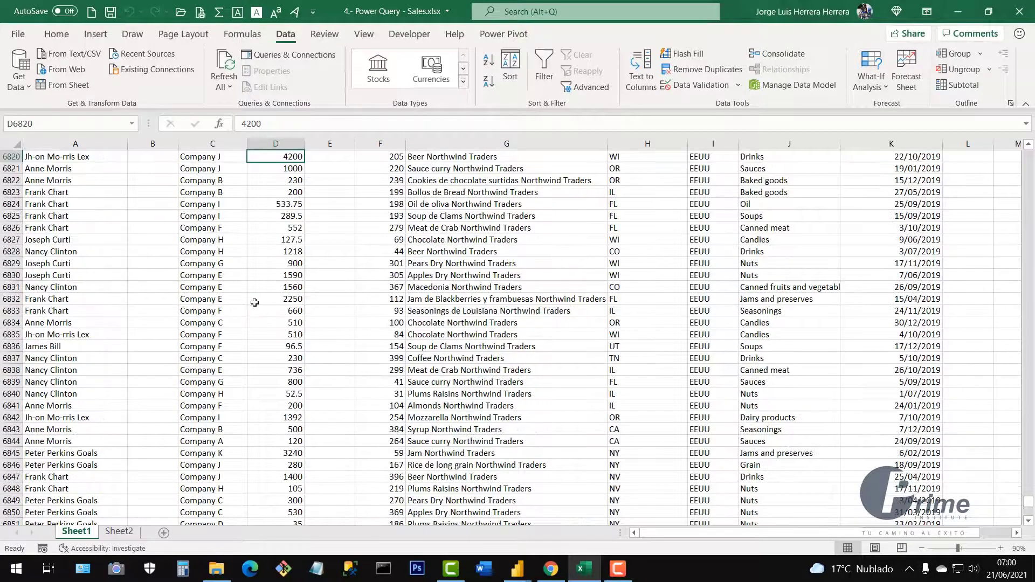
pyautogui.scroll(1, 255, 302)
pyautogui.hotkey('ctrl', 'Up')
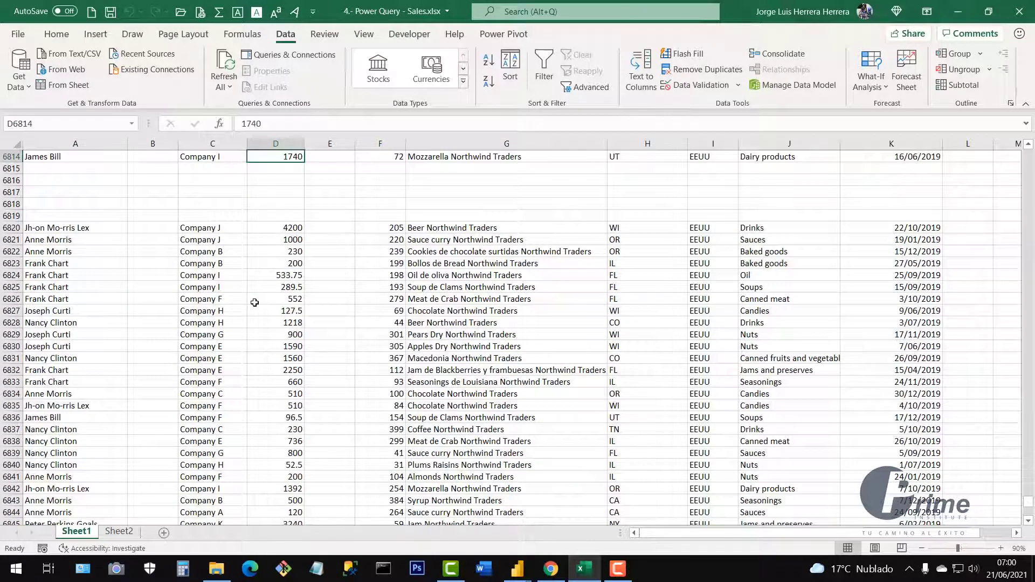
pyautogui.hotkey('ctrl', 'Home')
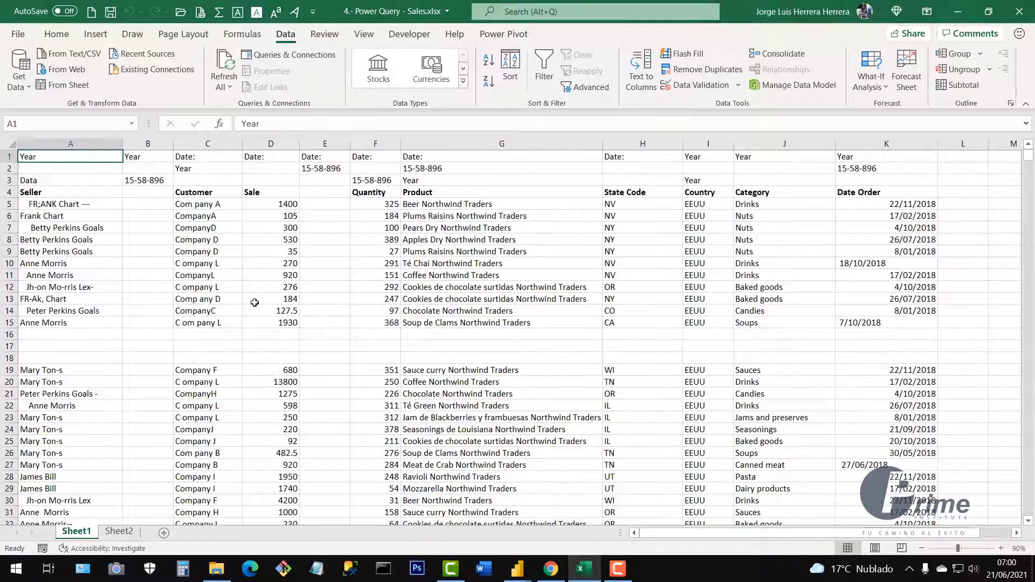
# - Examine the header row 4 and the stray rows above it on Sheet1 in Excel
pyautogui.click(9, 192)
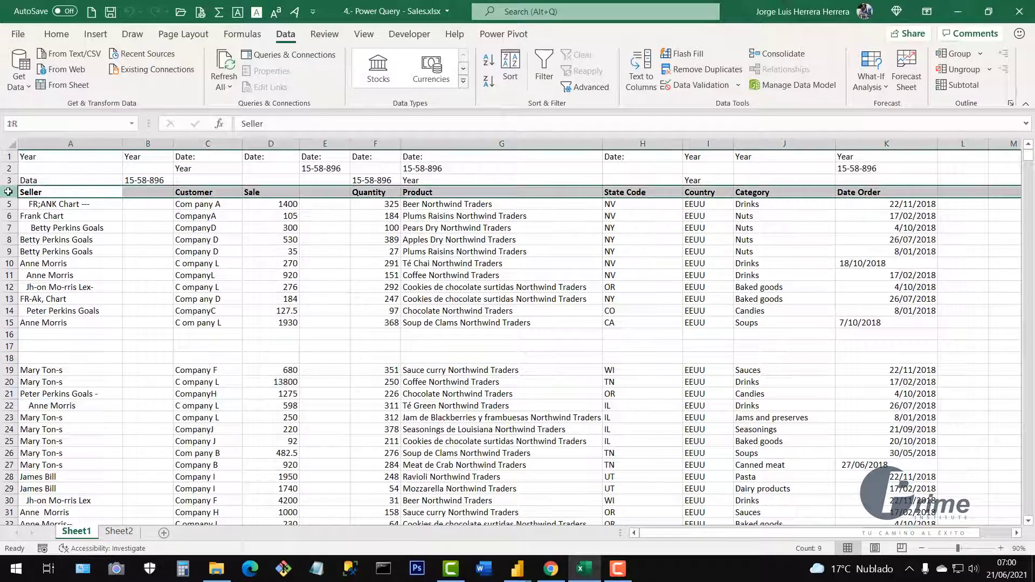
pyautogui.click(7, 157)
pyautogui.click(8, 169)
pyautogui.click(12, 185)
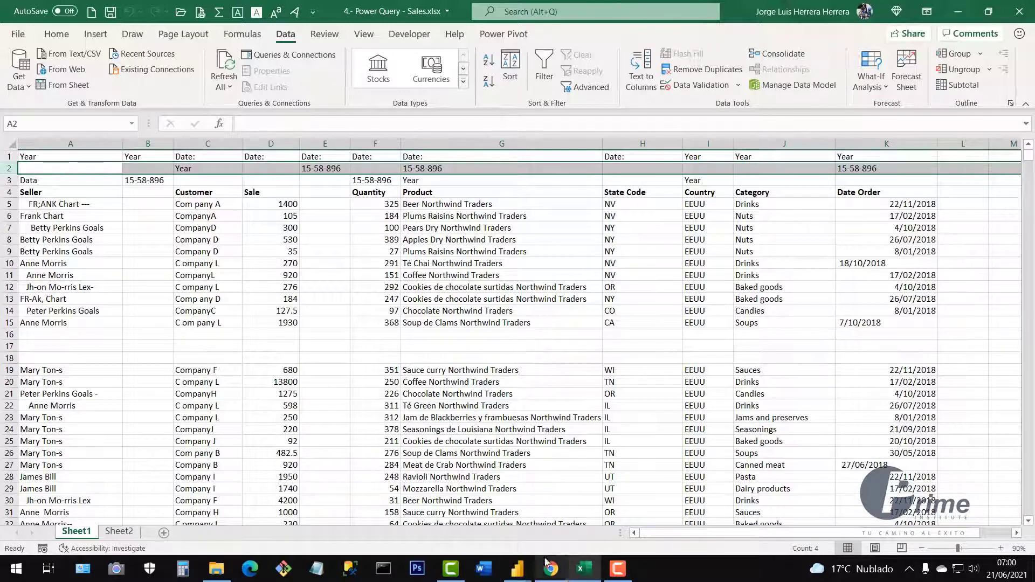
# - Switch to the Power Query Editor and examine the stray rows 1 and 2 above the real headers in the Sheet1 query
pyautogui.moveTo(522, 577)
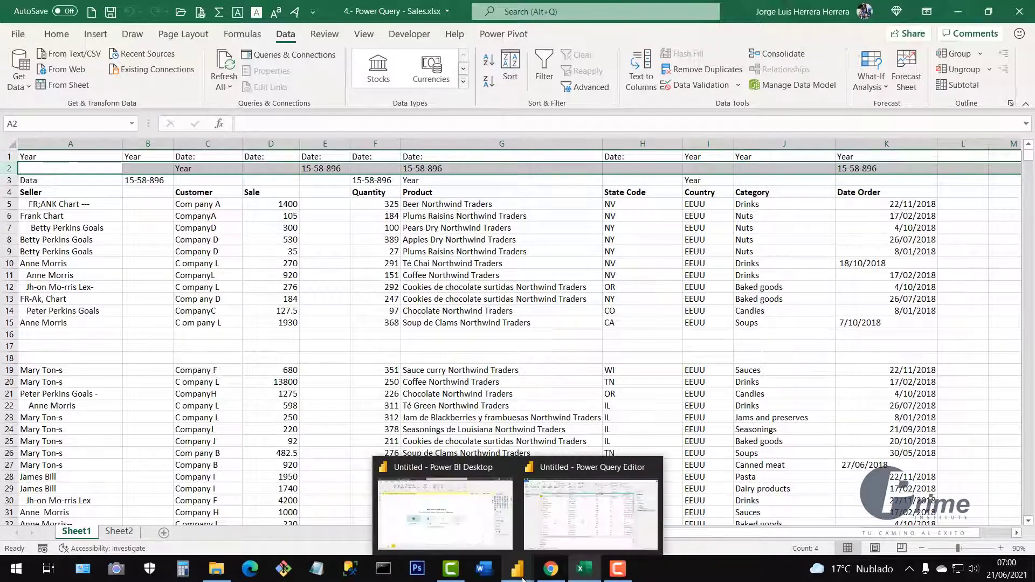
pyautogui.click(570, 533)
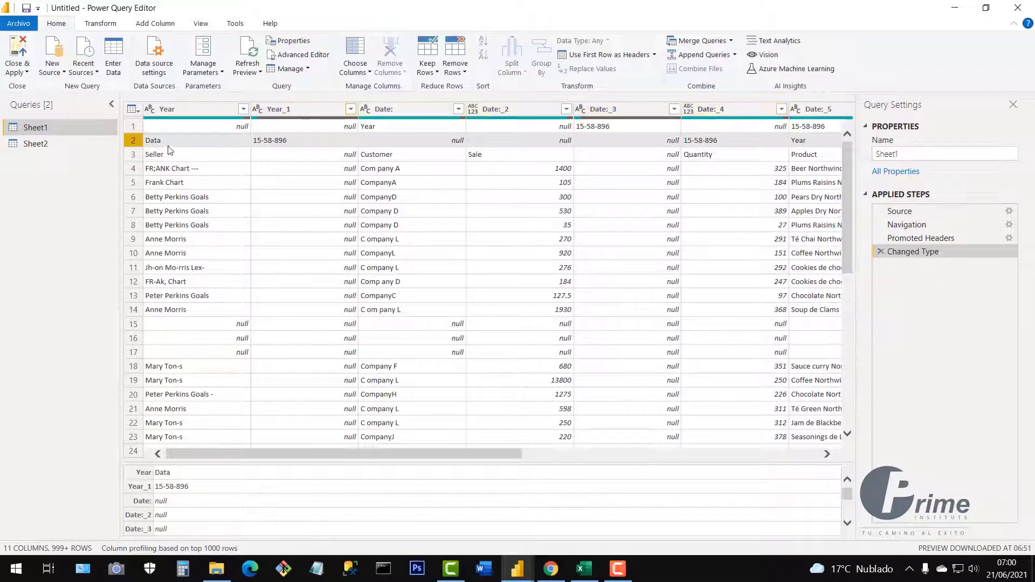
pyautogui.click(133, 125)
pyautogui.click(135, 140)
pyautogui.click(132, 126)
pyautogui.click(134, 142)
pyautogui.click(133, 129)
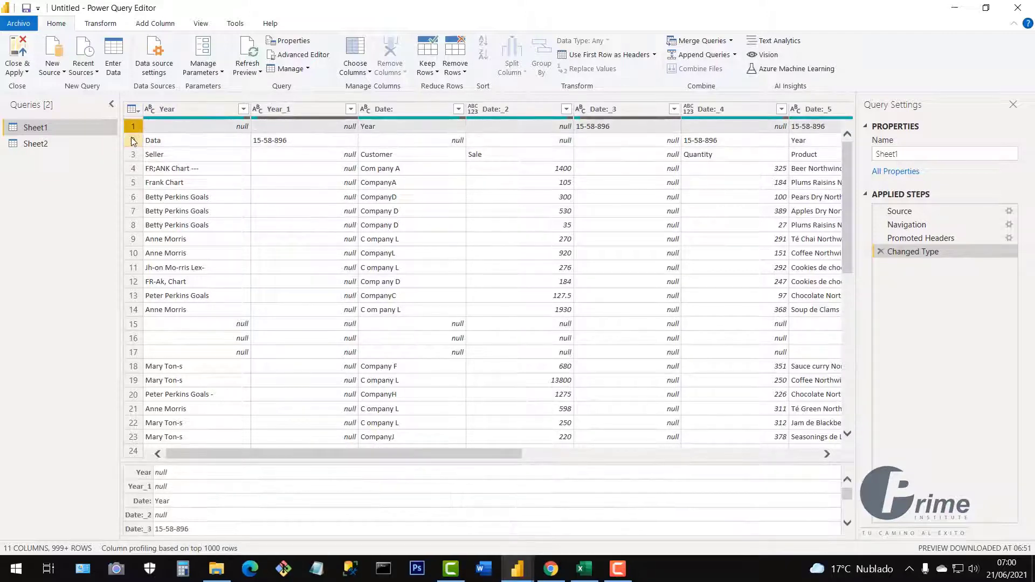
pyautogui.click(133, 141)
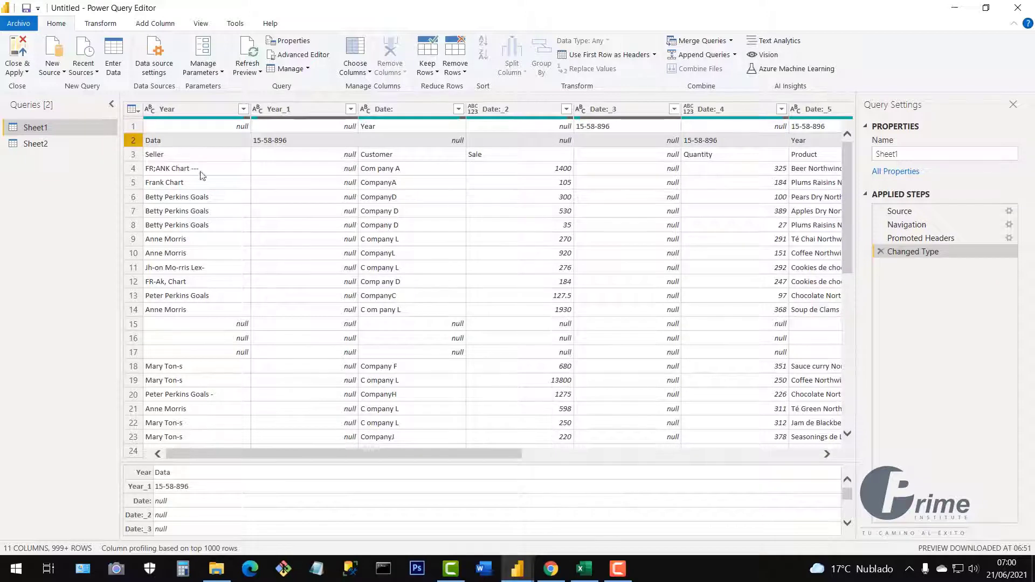
pyautogui.click(133, 128)
pyautogui.click(134, 141)
pyautogui.click(133, 127)
pyautogui.click(492, 212)
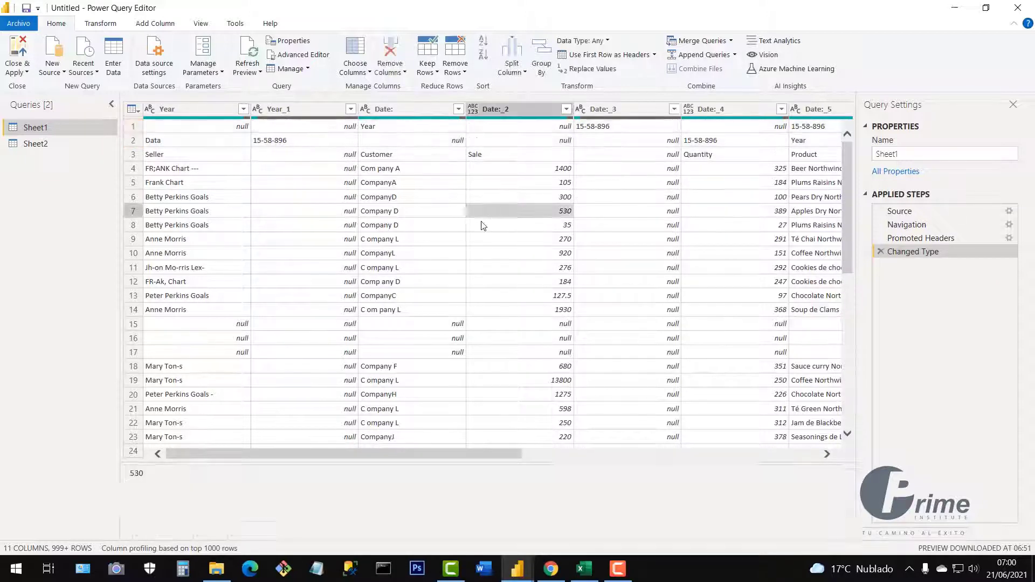
pyautogui.click(383, 268)
pyautogui.click(543, 267)
pyautogui.click(445, 225)
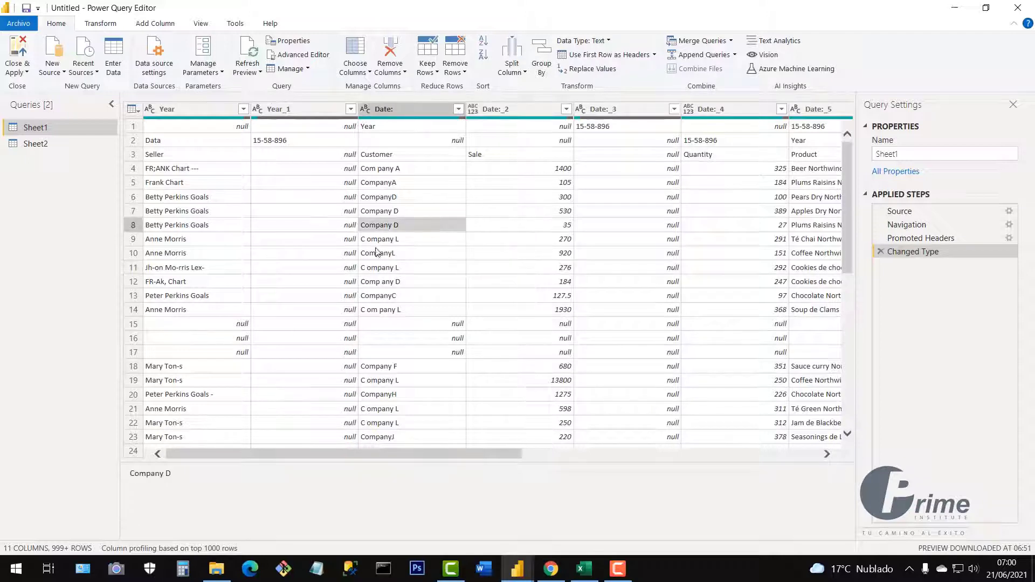
pyautogui.click(322, 250)
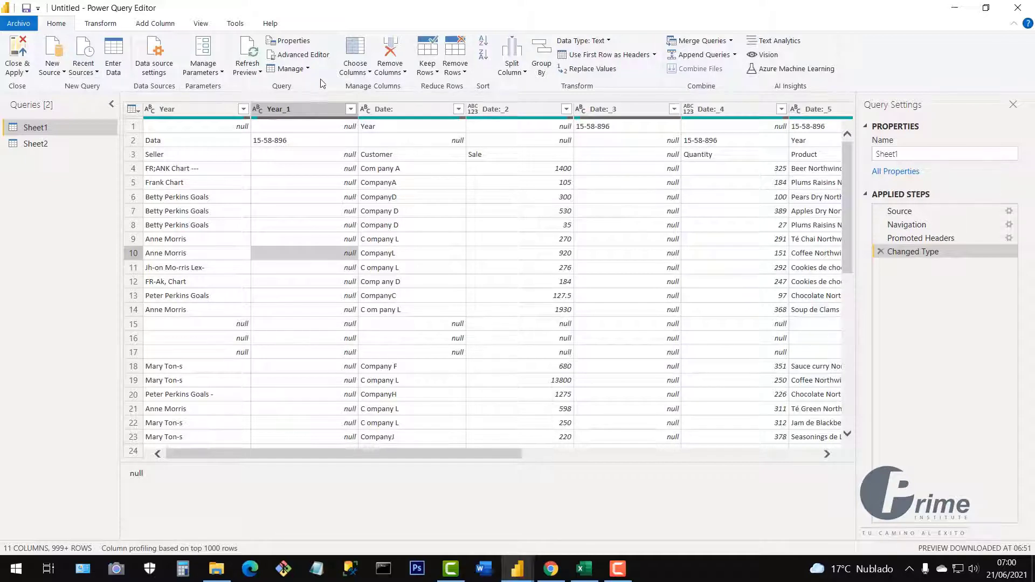
# - Remove the top 2 rows from the Sheet1 query
pyautogui.click(464, 73)
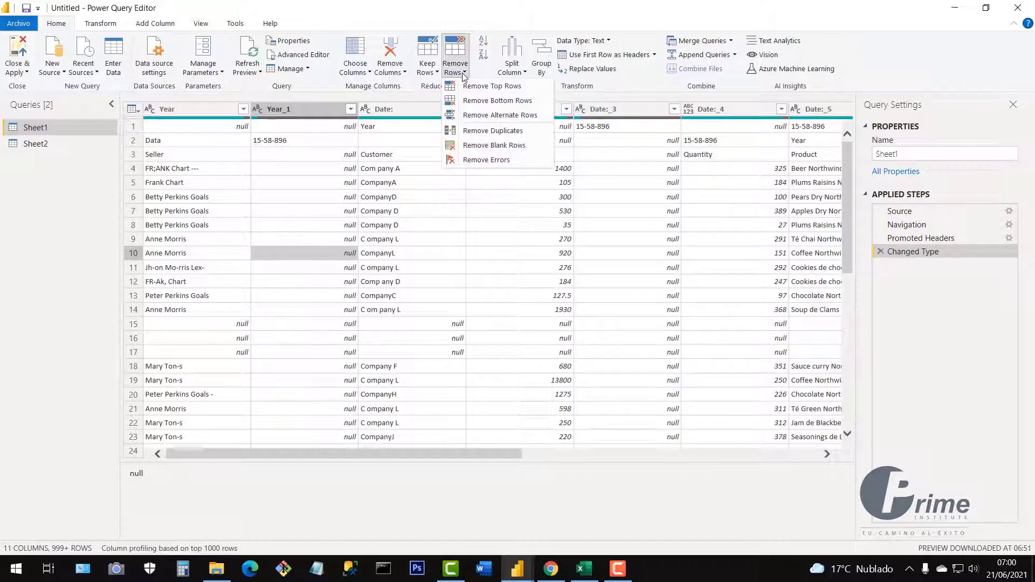
pyautogui.click(498, 90)
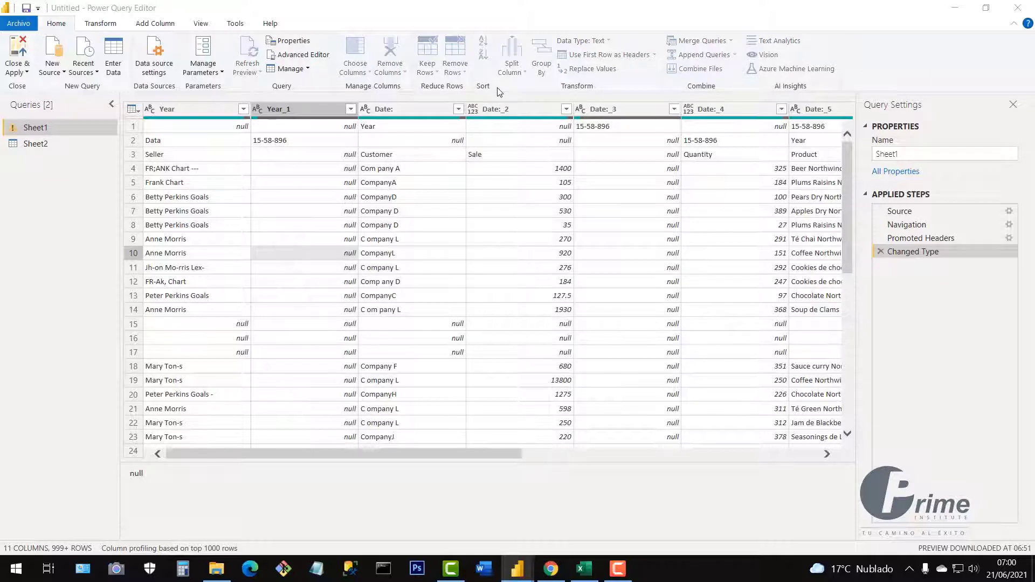
pyautogui.click(324, 284)
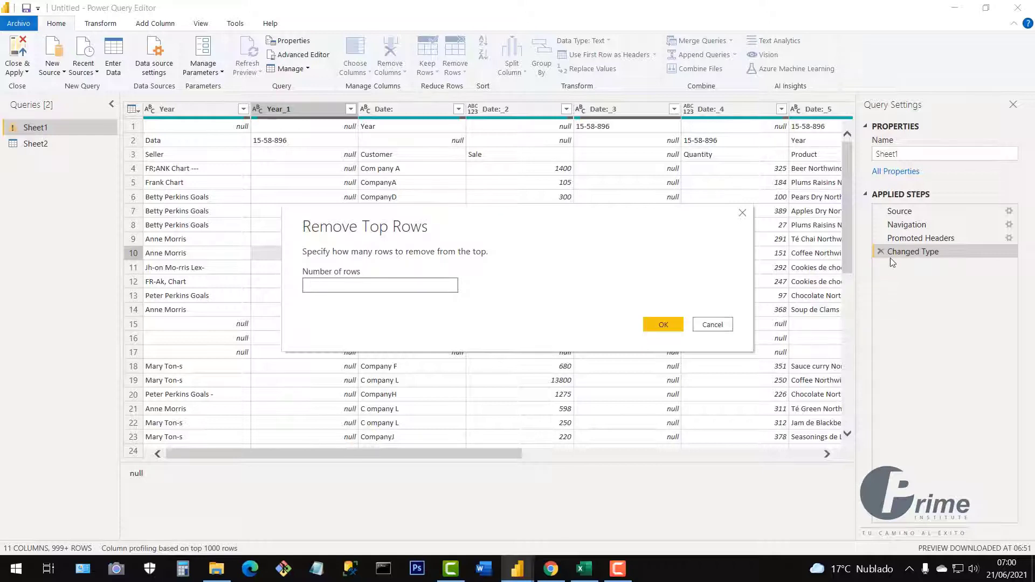
pyautogui.write('2')
pyautogui.click(666, 325)
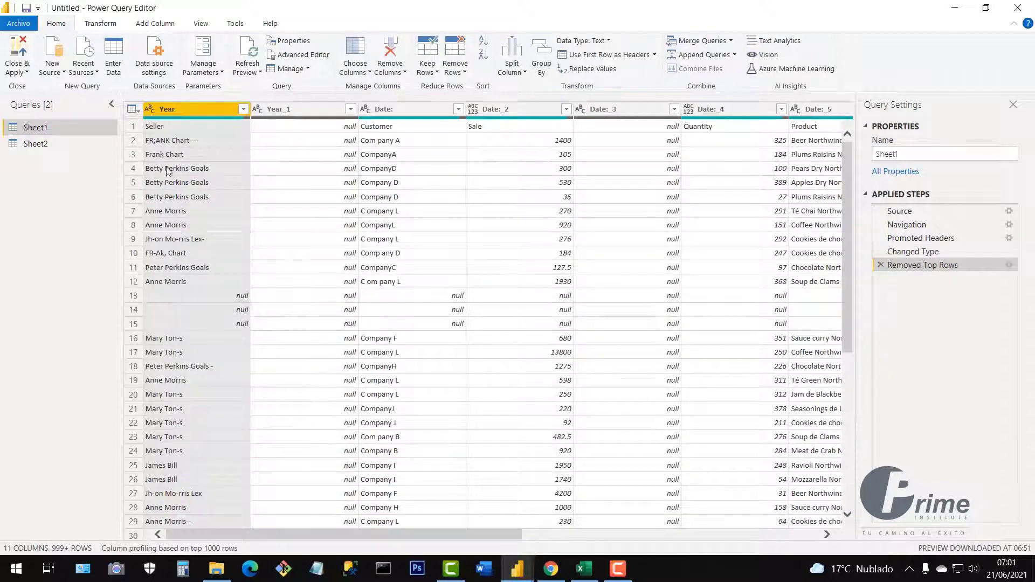
# - Promote the first row of the Sheet1 query, starting with Seller, Customer and Sale, to column headers
pyautogui.click(133, 127)
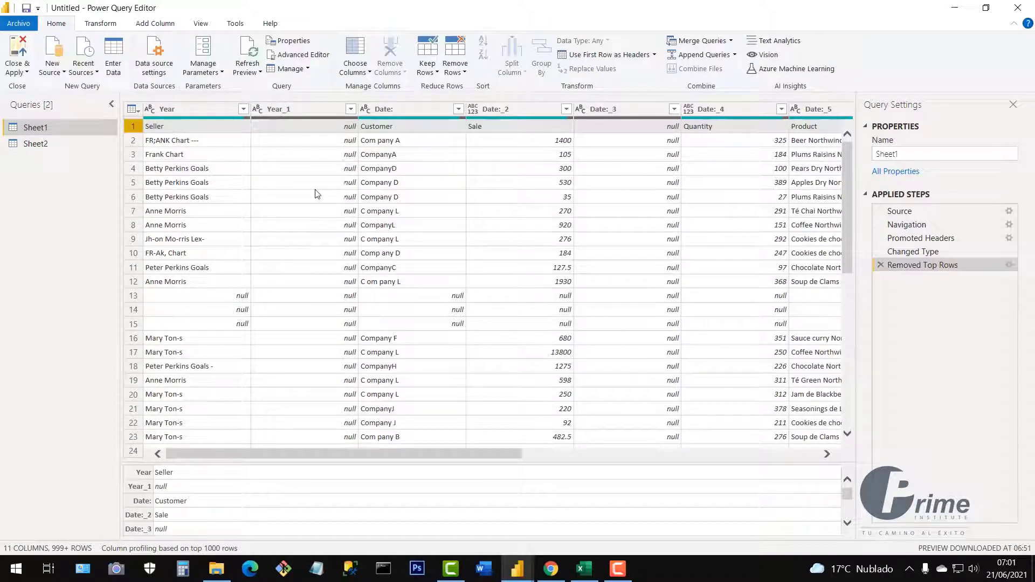
pyautogui.click(467, 208)
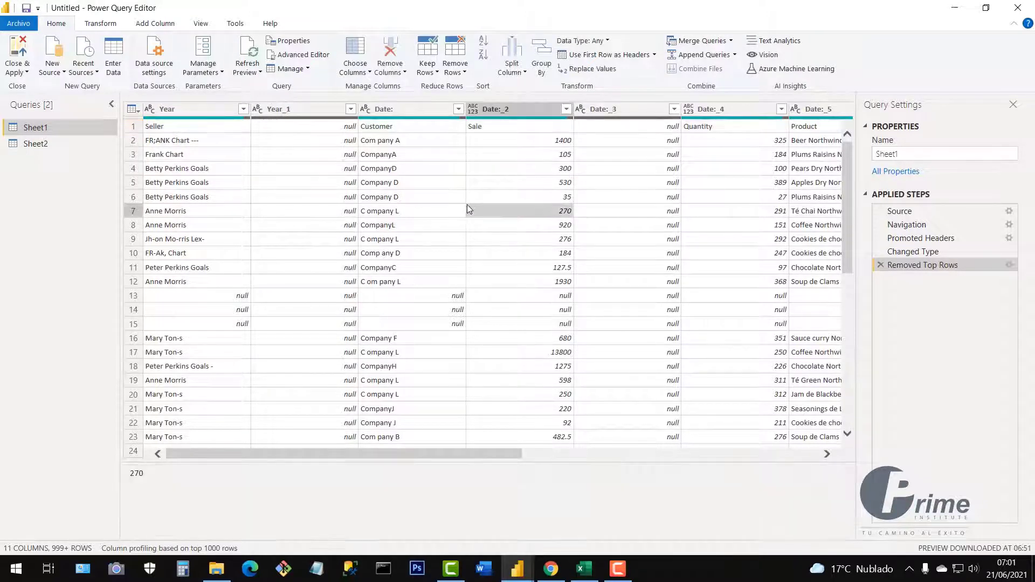
pyautogui.click(295, 207)
pyautogui.click(544, 253)
pyautogui.click(326, 259)
pyautogui.click(517, 233)
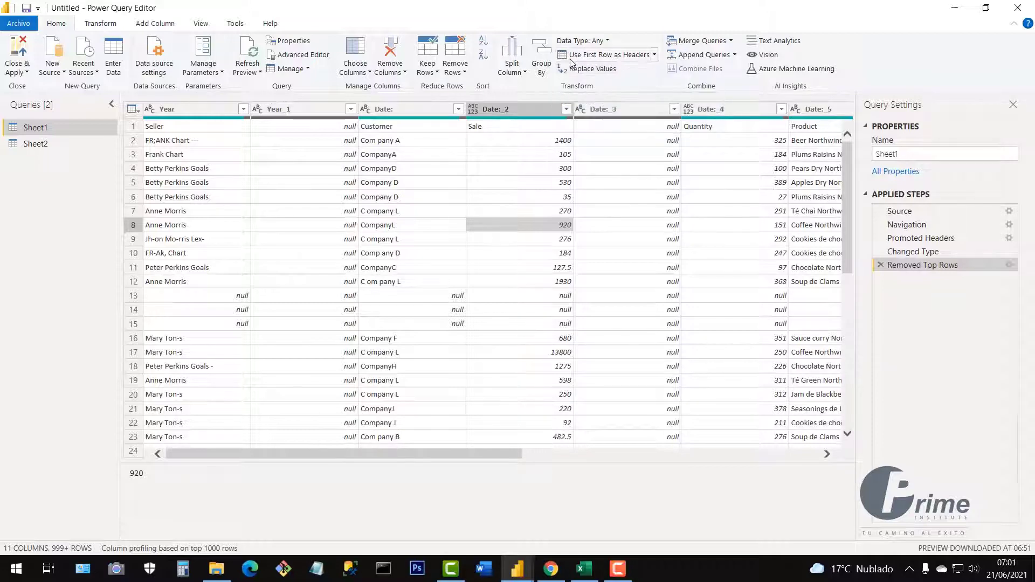
pyautogui.click(574, 56)
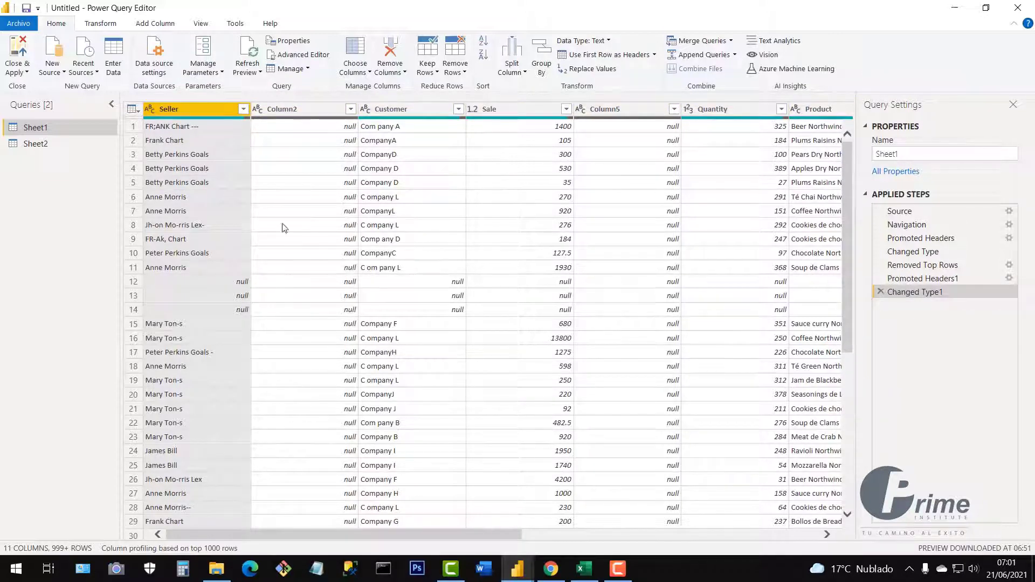
# - Examine Column2 and Column5 in the Sheet1 query
pyautogui.click(523, 268)
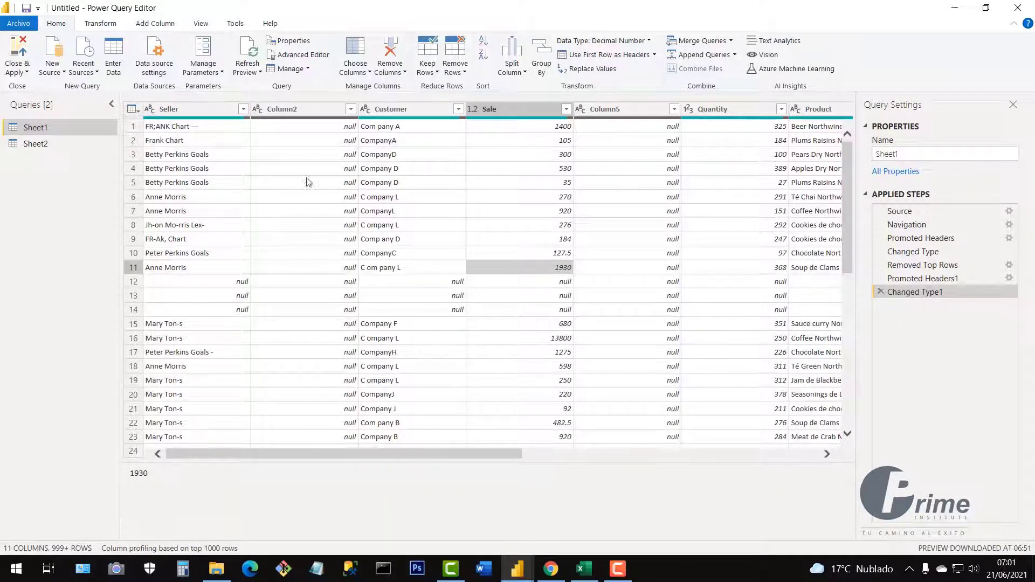
pyautogui.click(289, 109)
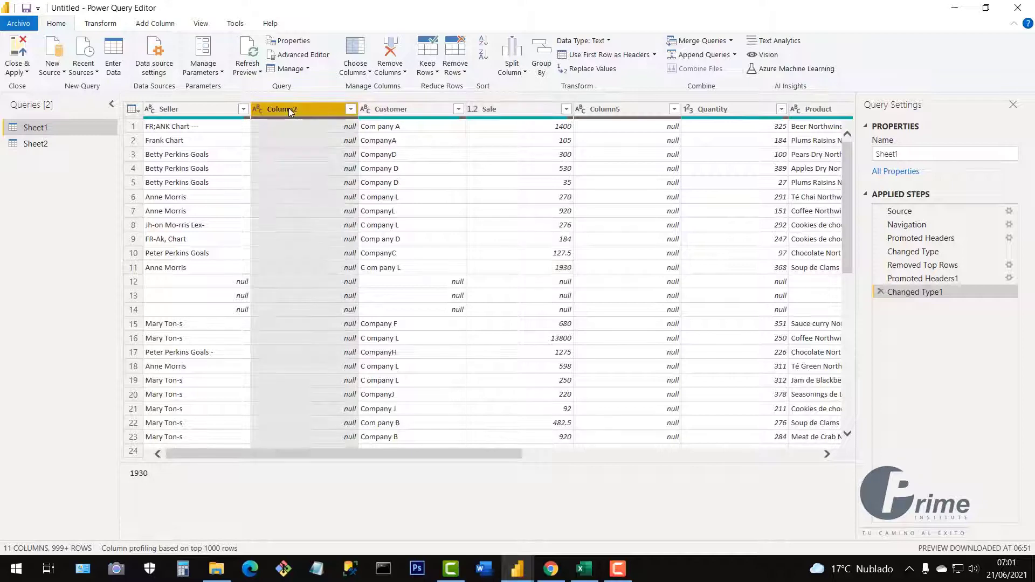
pyautogui.click(631, 110)
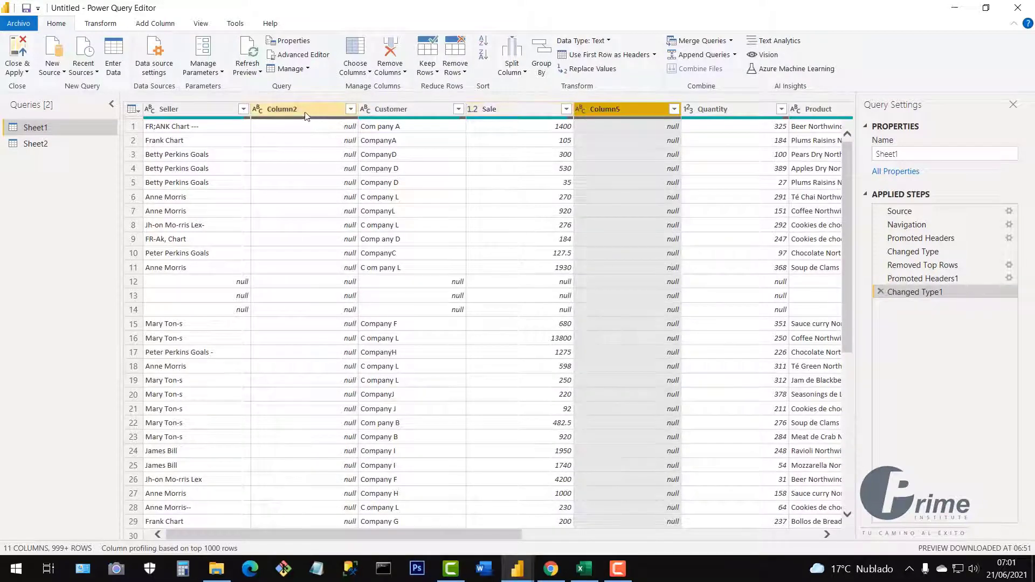
pyautogui.click(291, 109)
pyautogui.click(600, 111)
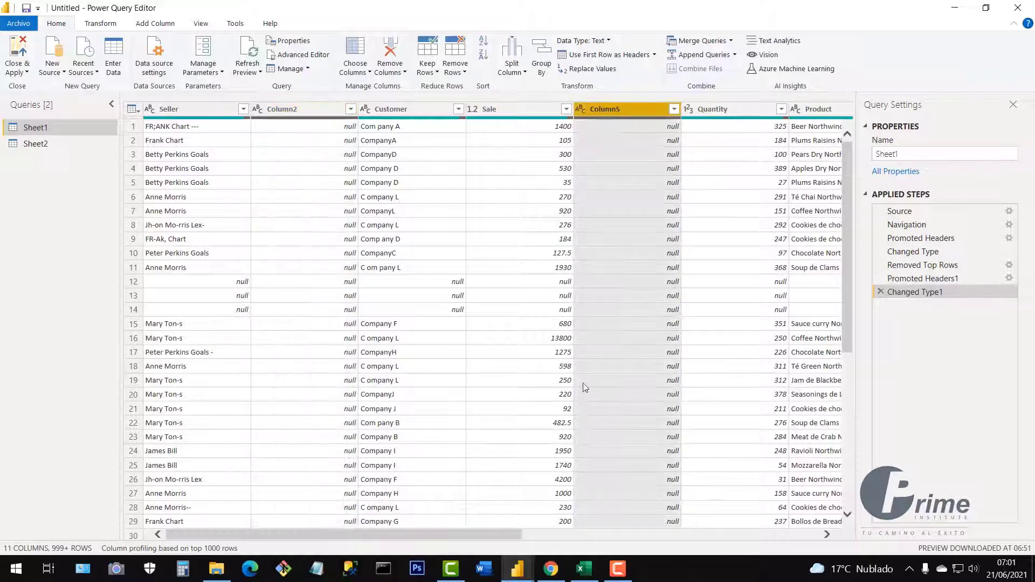
# - Switch to Excel and compare the source columns B and E on Sheet1
pyautogui.click(586, 570)
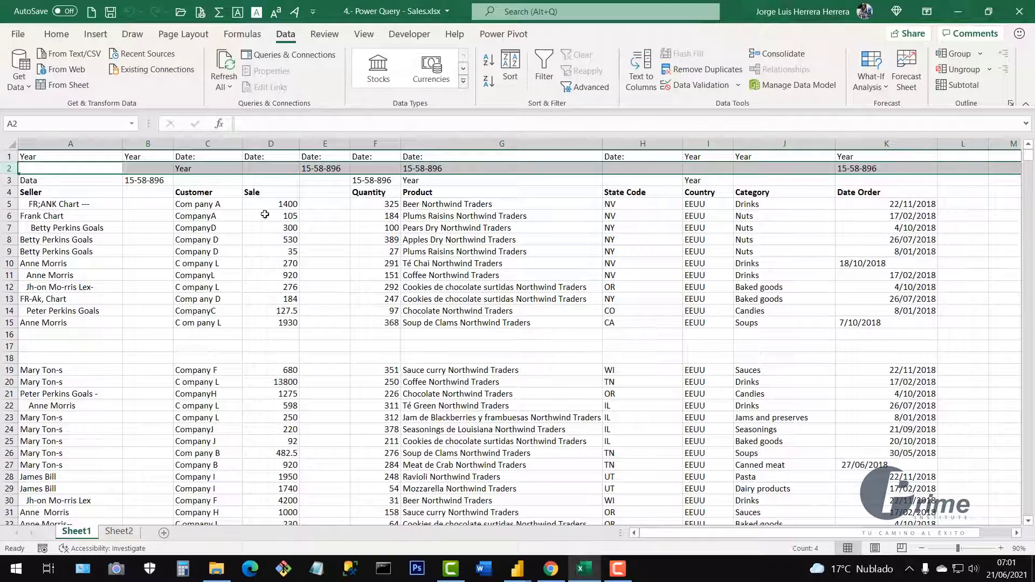
pyautogui.click(149, 145)
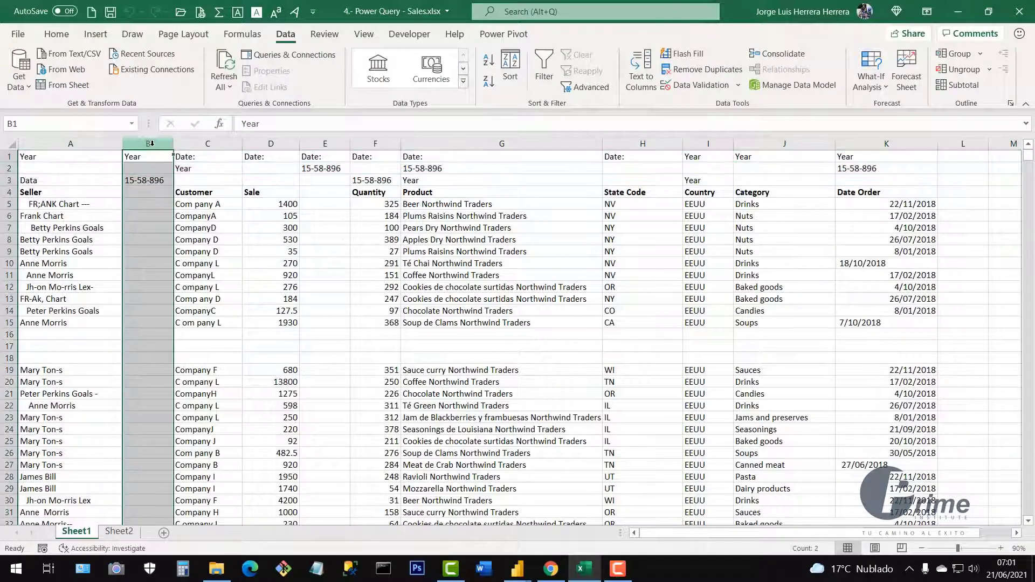
pyautogui.click(325, 144)
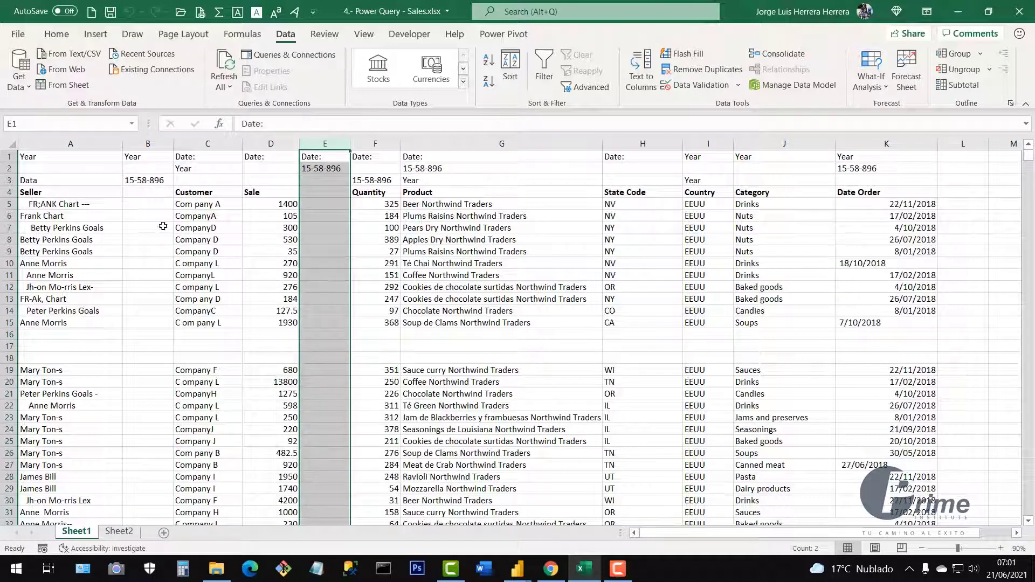
pyautogui.click(377, 276)
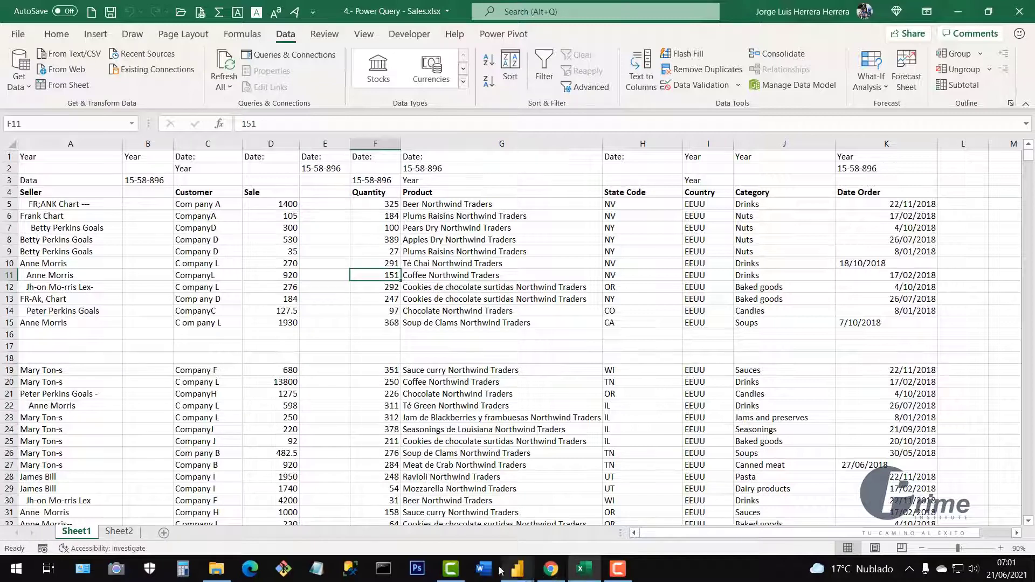
# - Return to the Power Query Editor and check the filter values of Column2 and Column5, loading the complete list for Column2
pyautogui.moveTo(516, 573)
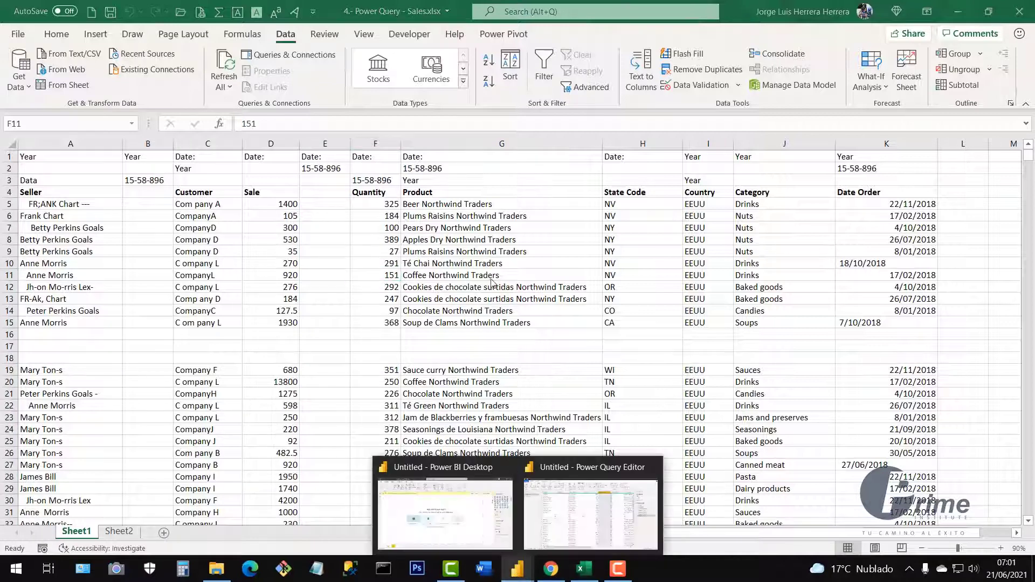
pyautogui.click(553, 529)
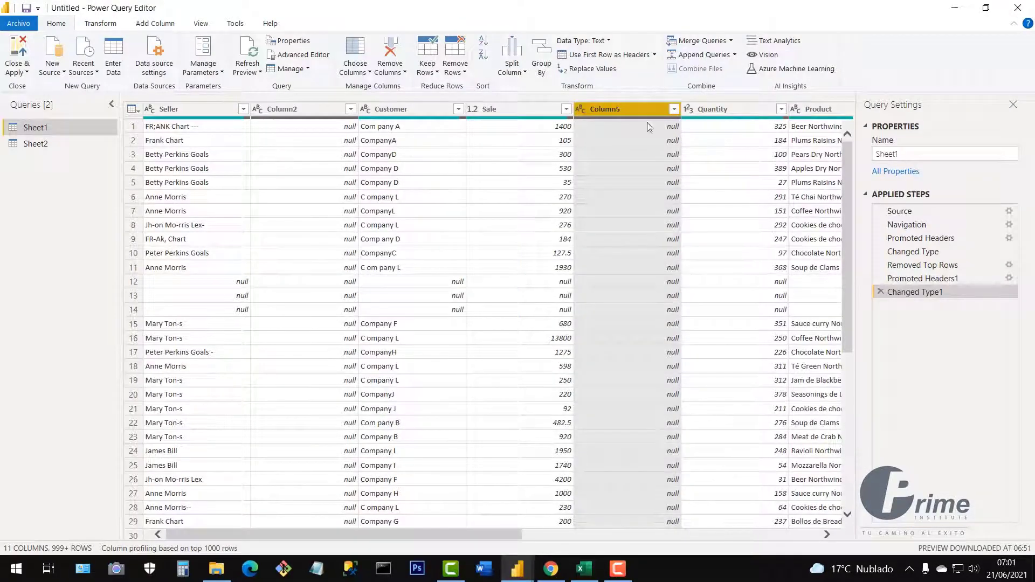
pyautogui.click(300, 109)
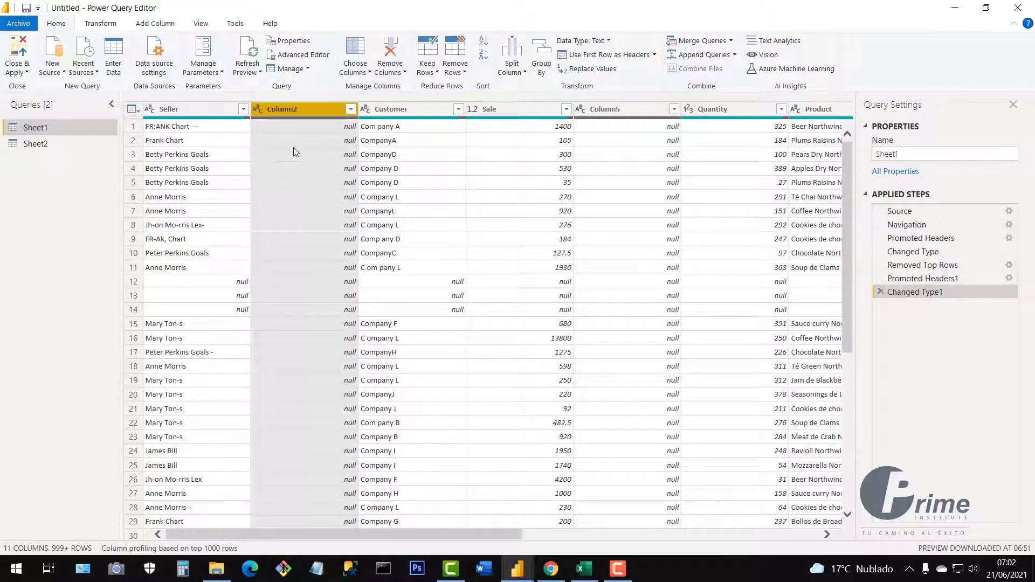
pyautogui.click(351, 110)
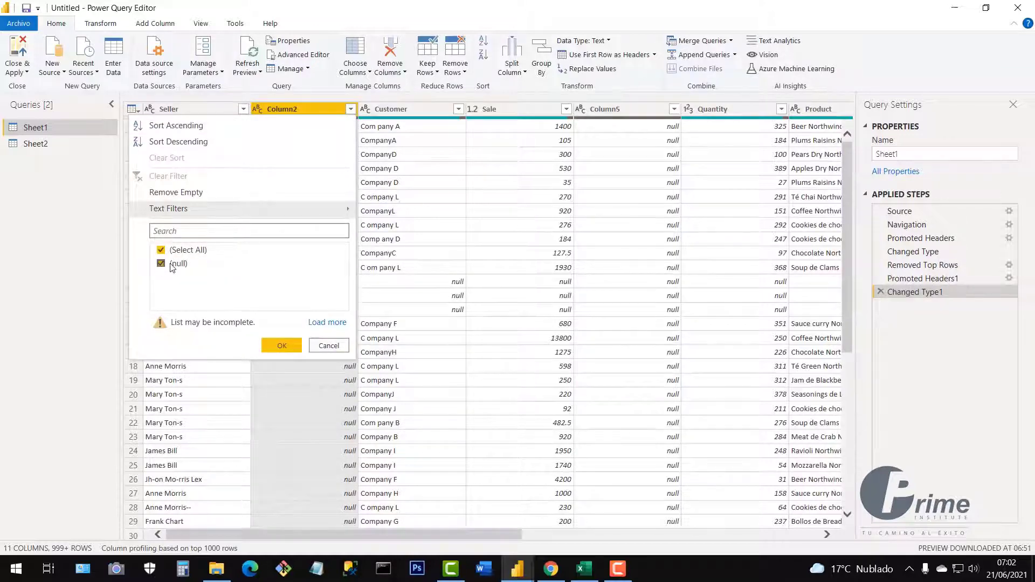
pyautogui.click(327, 322)
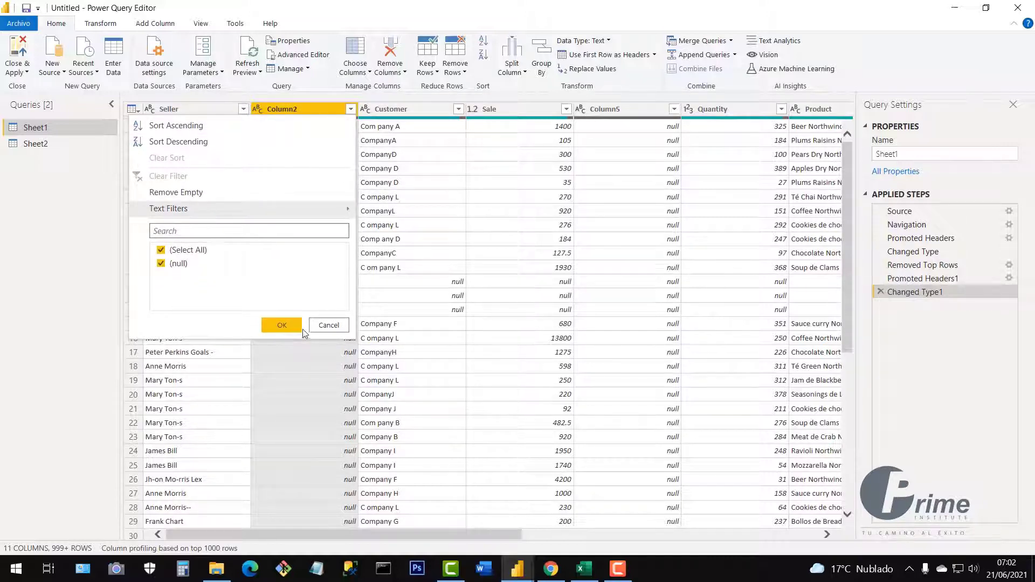
pyautogui.click(327, 324)
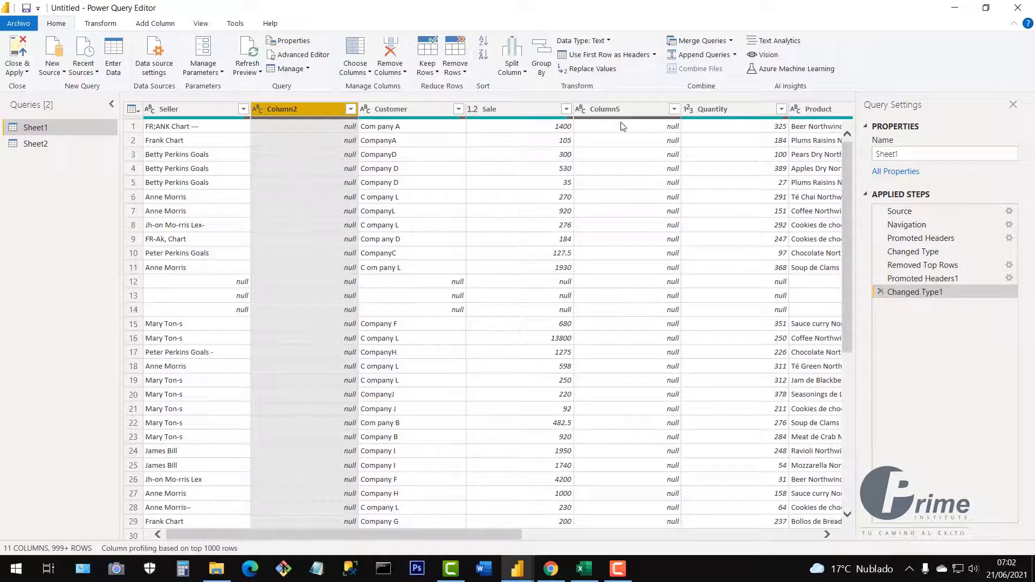
pyautogui.click(674, 108)
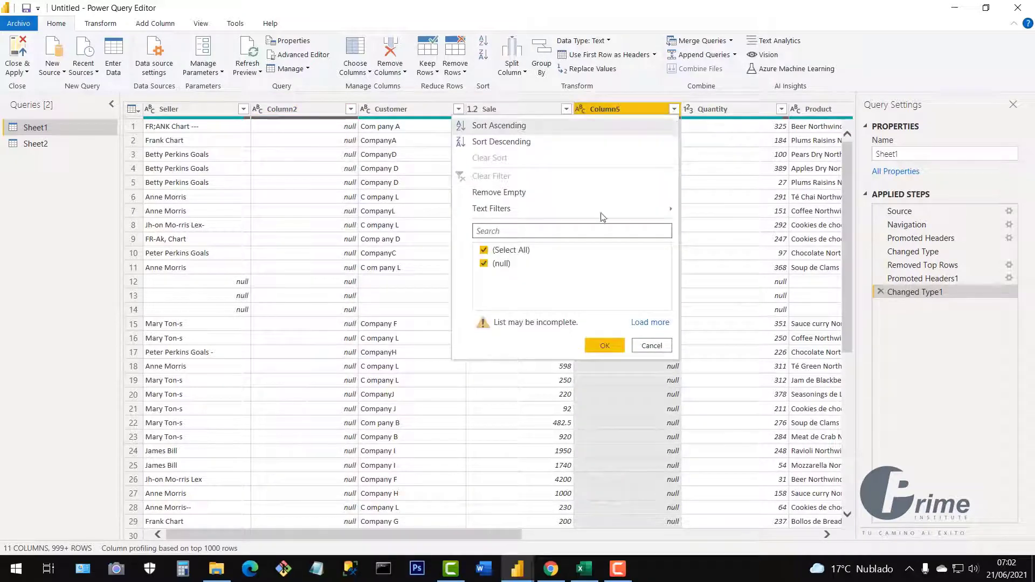
pyautogui.click(652, 346)
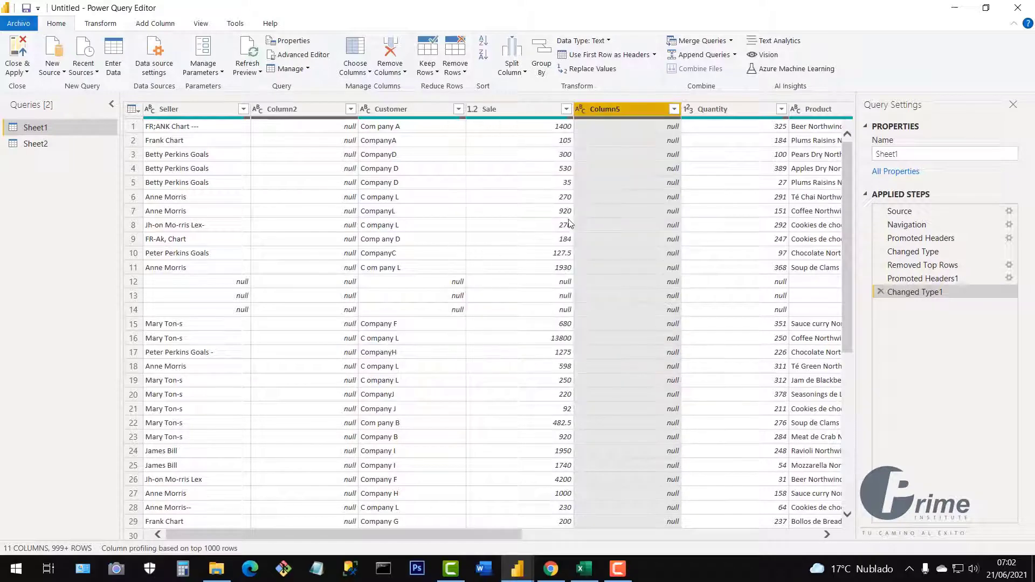
# - Remove the empty columns Column2 and Column5 from the Sheet1 query
pyautogui.rightClick(301, 107)
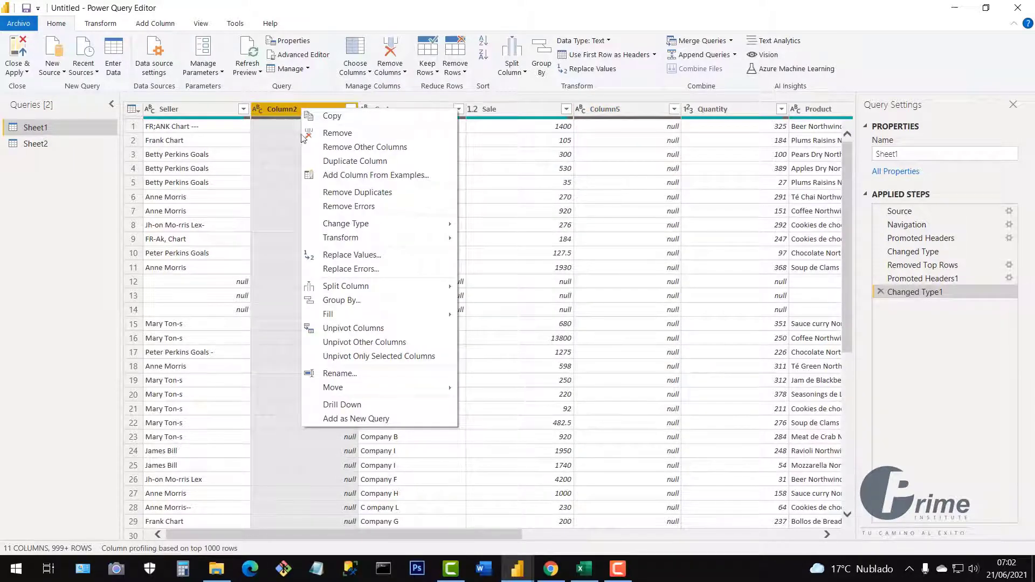
pyautogui.click(338, 134)
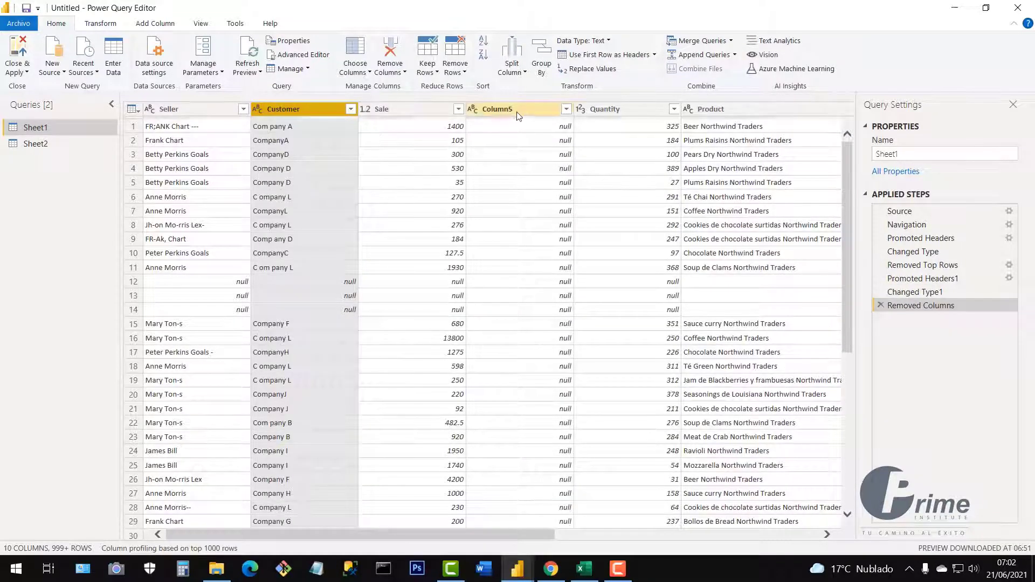
pyautogui.click(517, 111)
pyautogui.rightClick(525, 112)
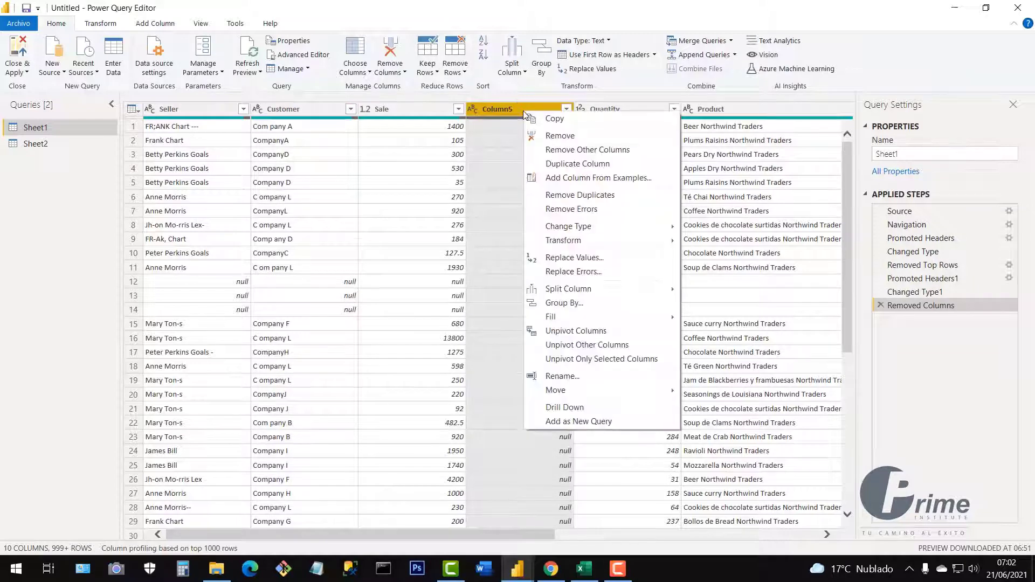
pyautogui.click(569, 138)
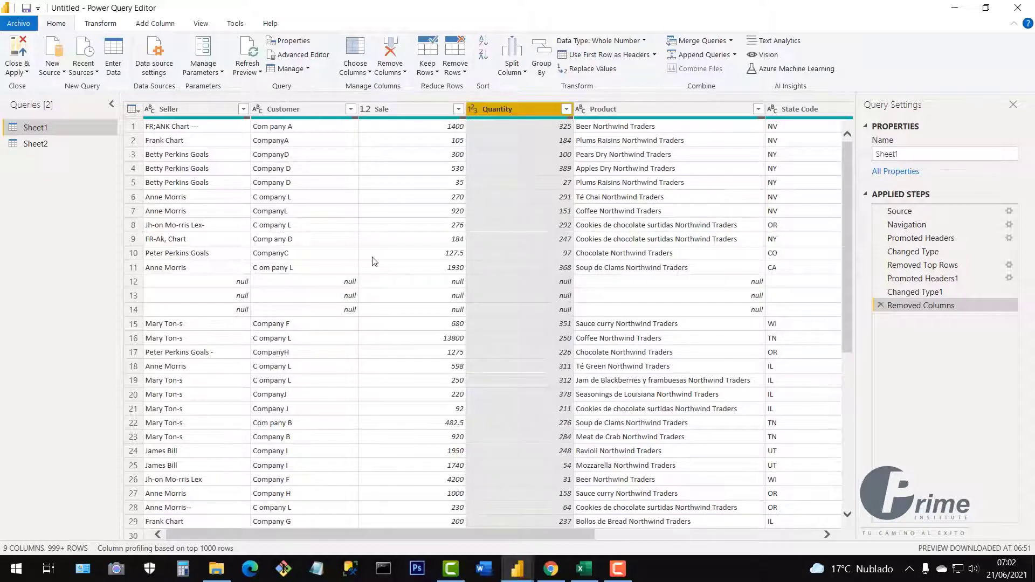
# - Examine the scattered blocks of null rows in the Sheet1 query, including rows 52 to 54 and 95 to 98
pyautogui.scroll(-6, 405, 267)
pyautogui.scroll(-7, 405, 268)
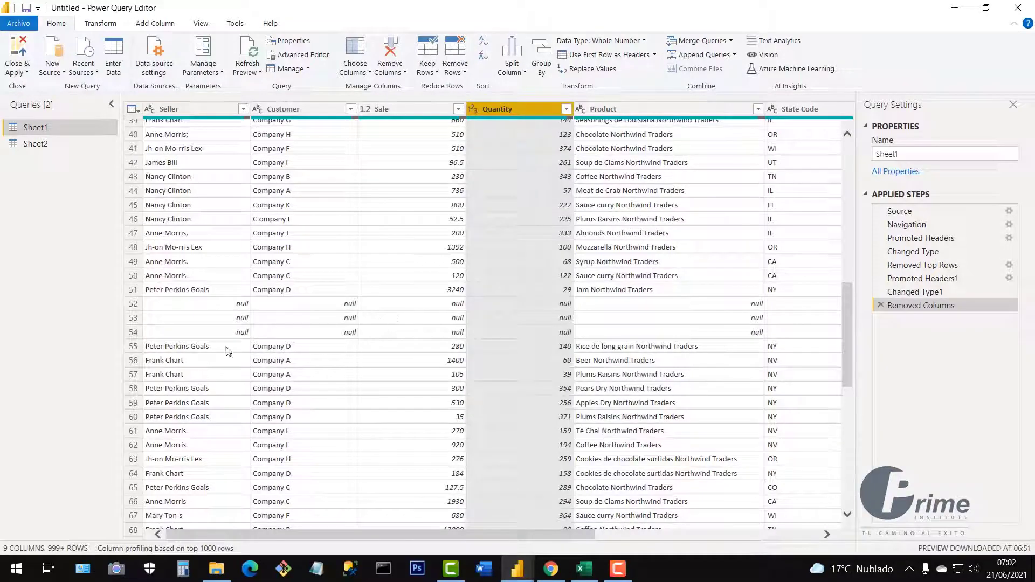
pyautogui.click(134, 317)
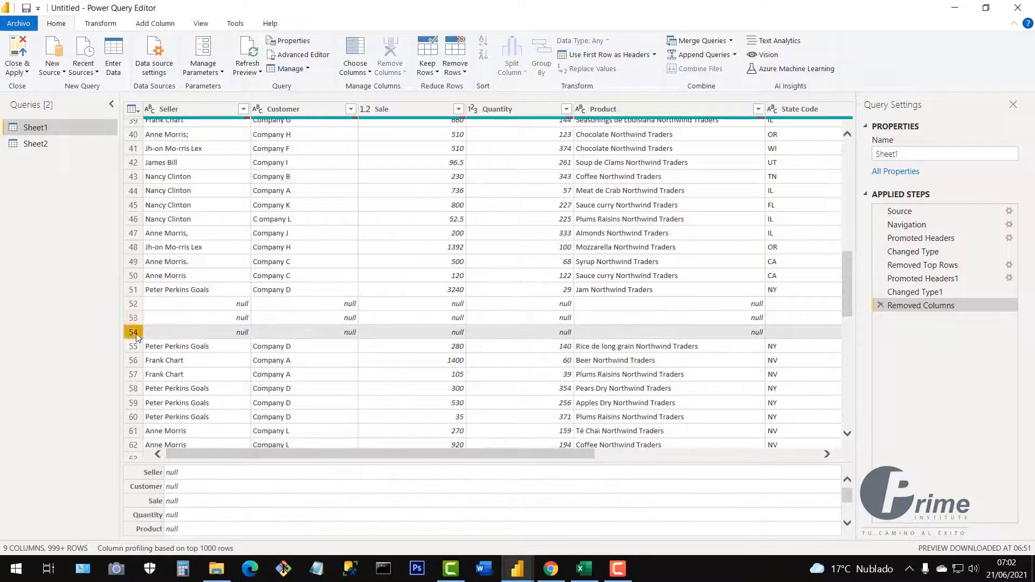
pyautogui.scroll(12, 183, 299)
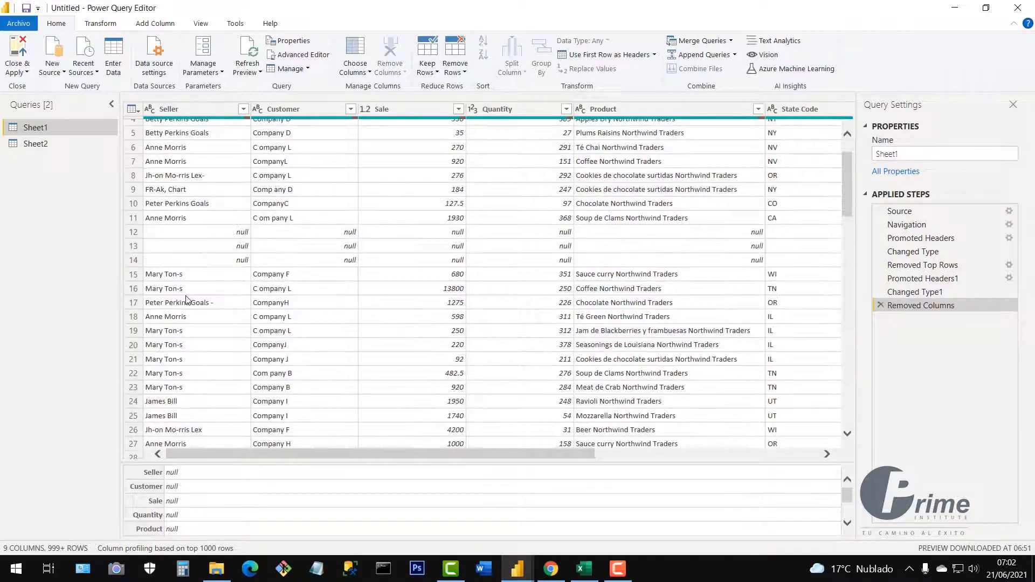
pyautogui.scroll(-20, 186, 299)
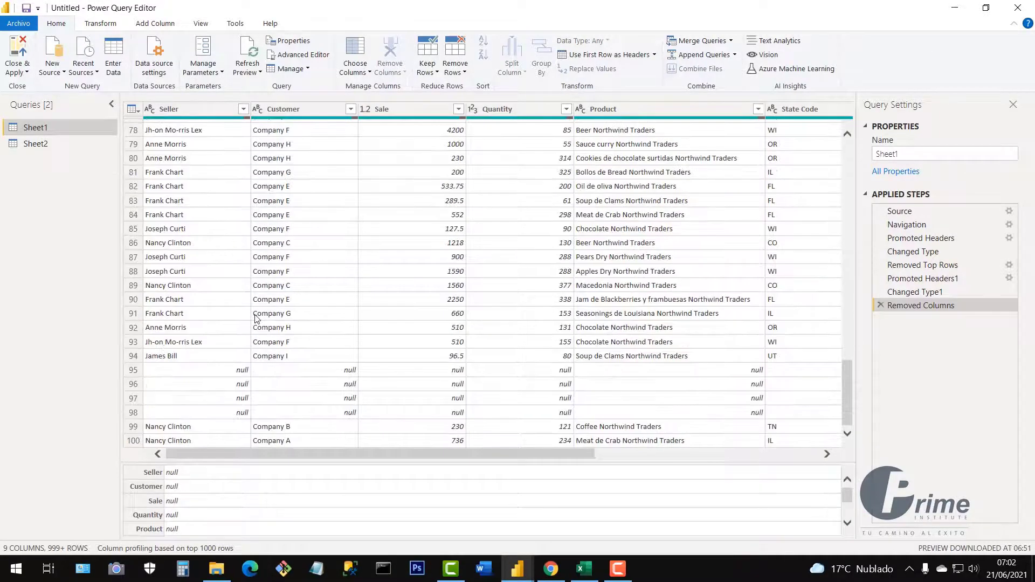
pyautogui.scroll(-3, 255, 318)
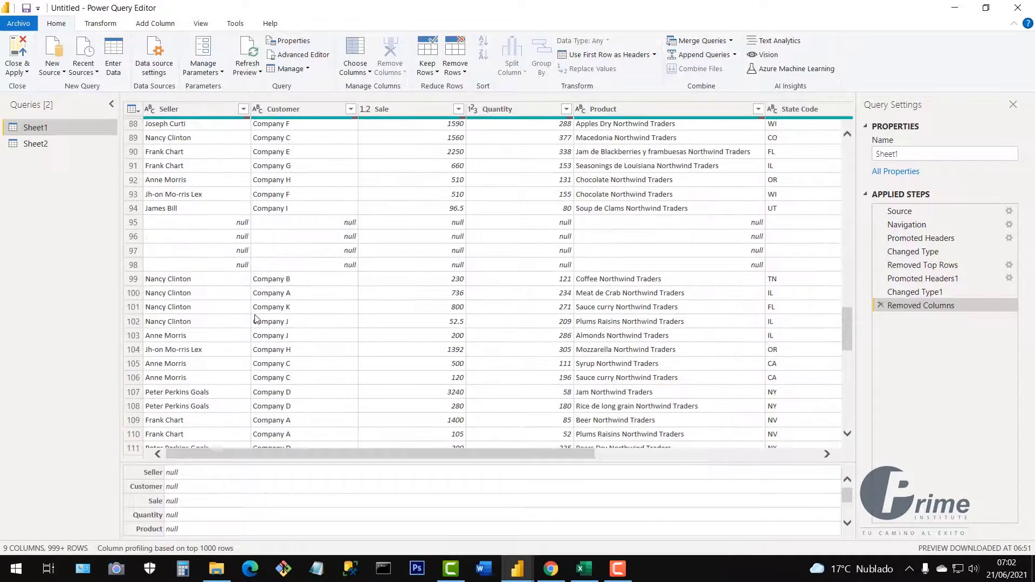
pyautogui.click(134, 223)
pyautogui.click(135, 236)
pyautogui.click(135, 251)
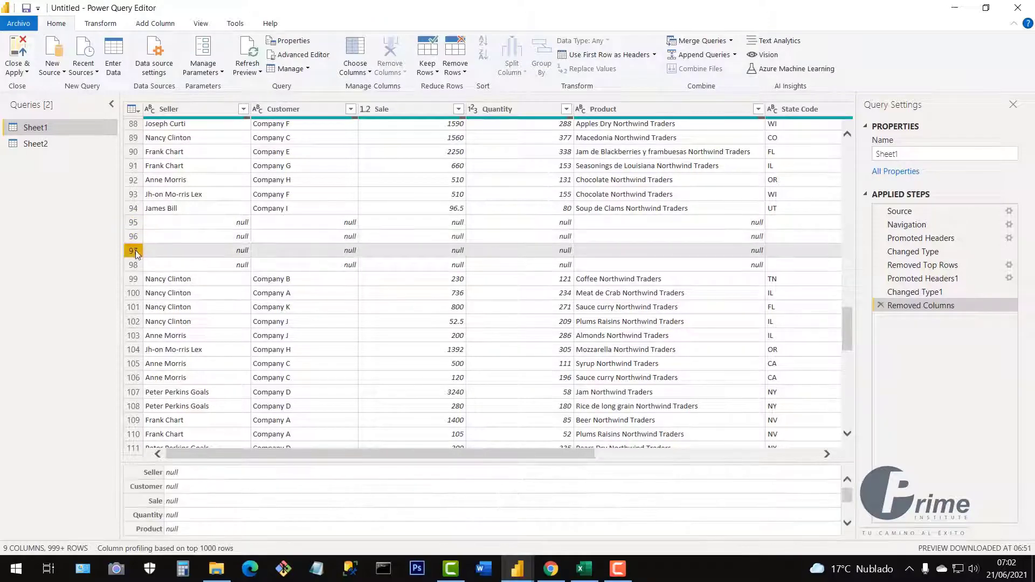
pyautogui.click(337, 224)
pyautogui.scroll(15, 405, 220)
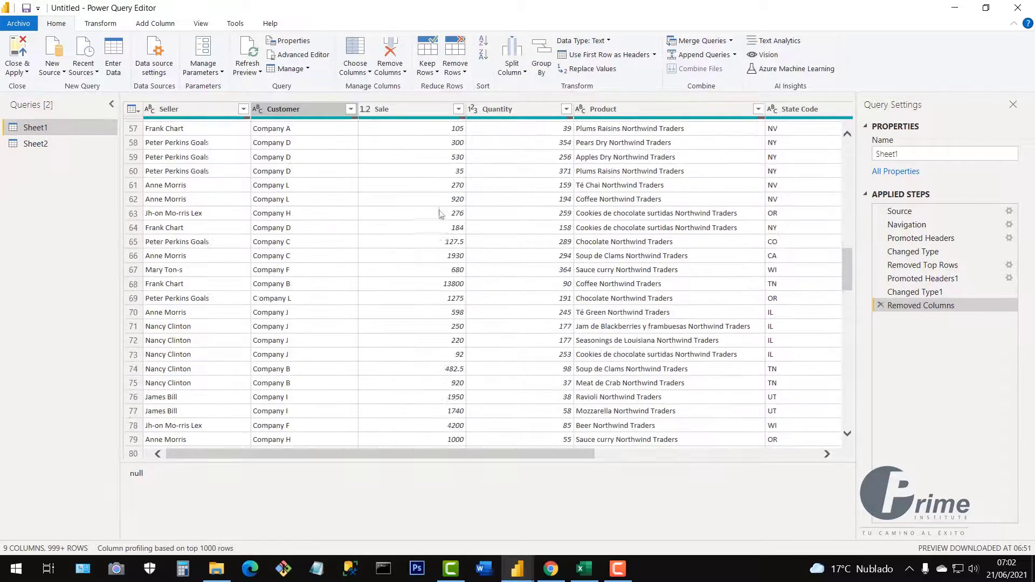
pyautogui.moveTo(847, 254); pyautogui.dragTo(861, 155)
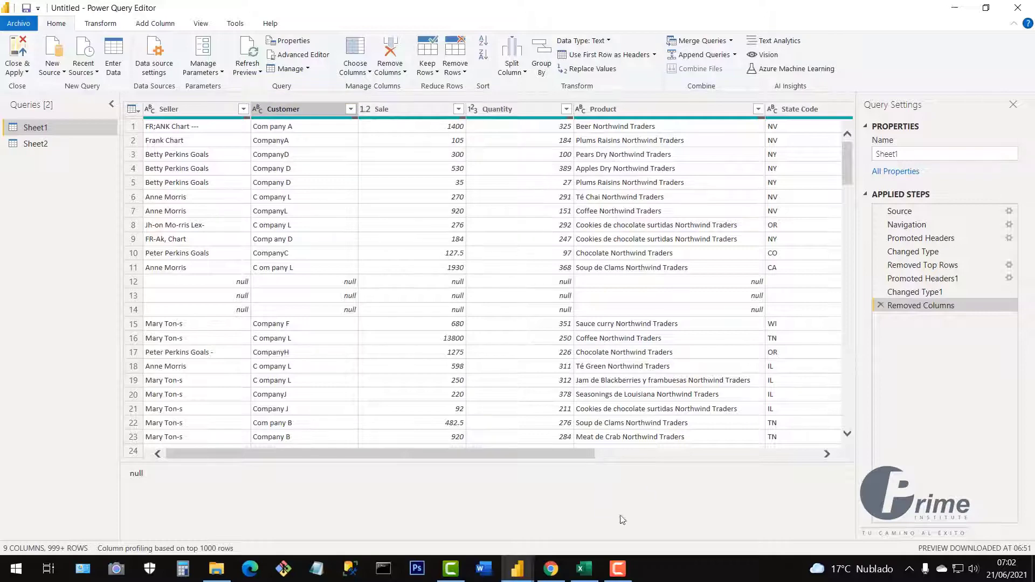
# - Switch to Excel and inspect blank rows 16 to 18 of the source data on Sheet1
pyautogui.click(592, 572)
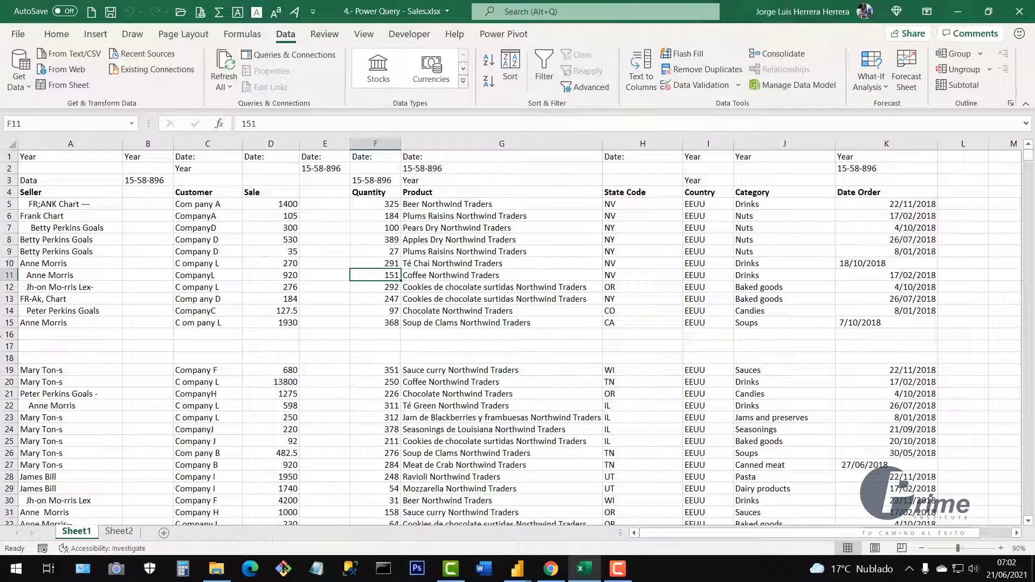
pyautogui.moveTo(8, 334); pyautogui.dragTo(6, 359)
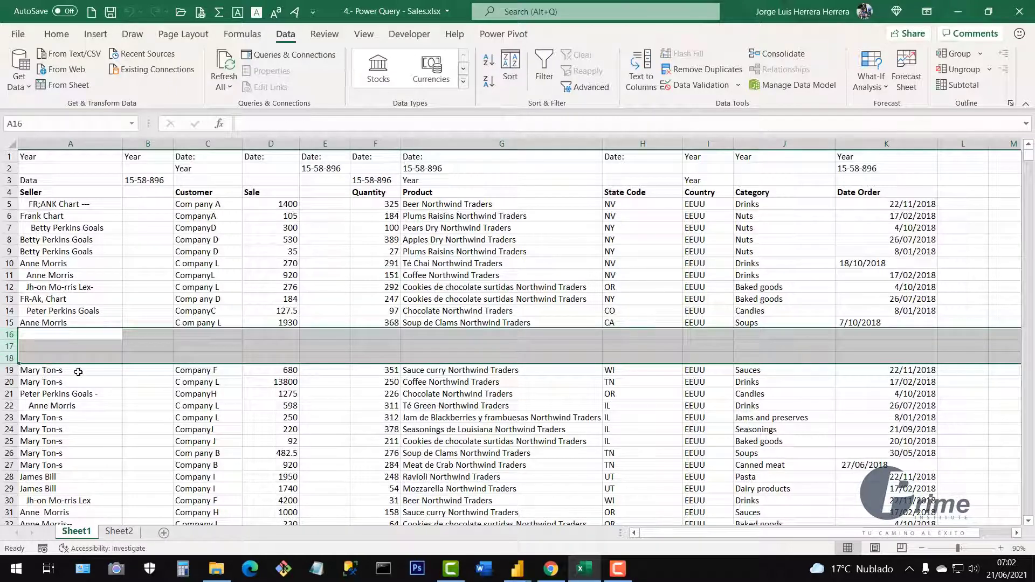
pyautogui.scroll(-12, 78, 372)
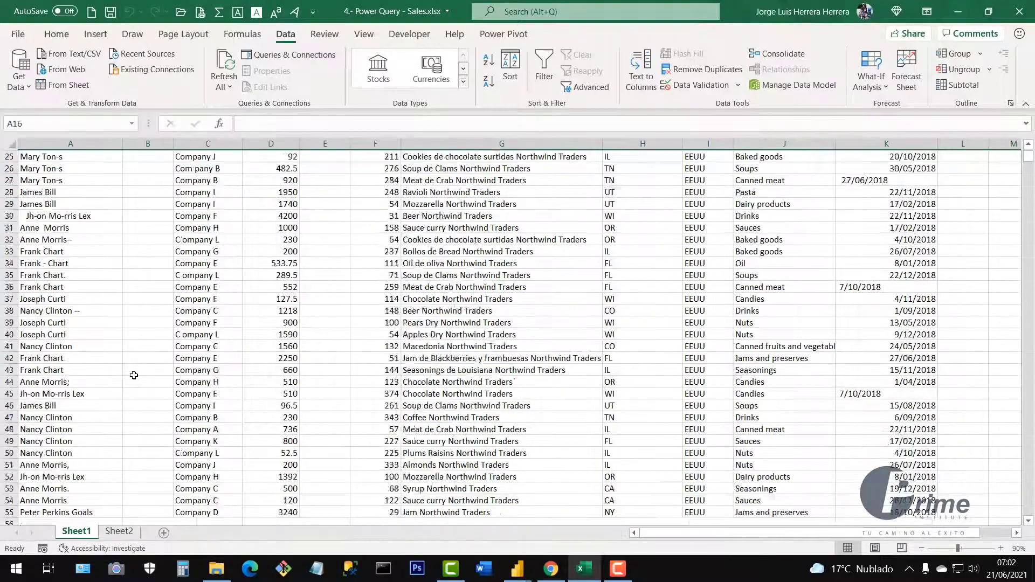
pyautogui.scroll(12, 133, 375)
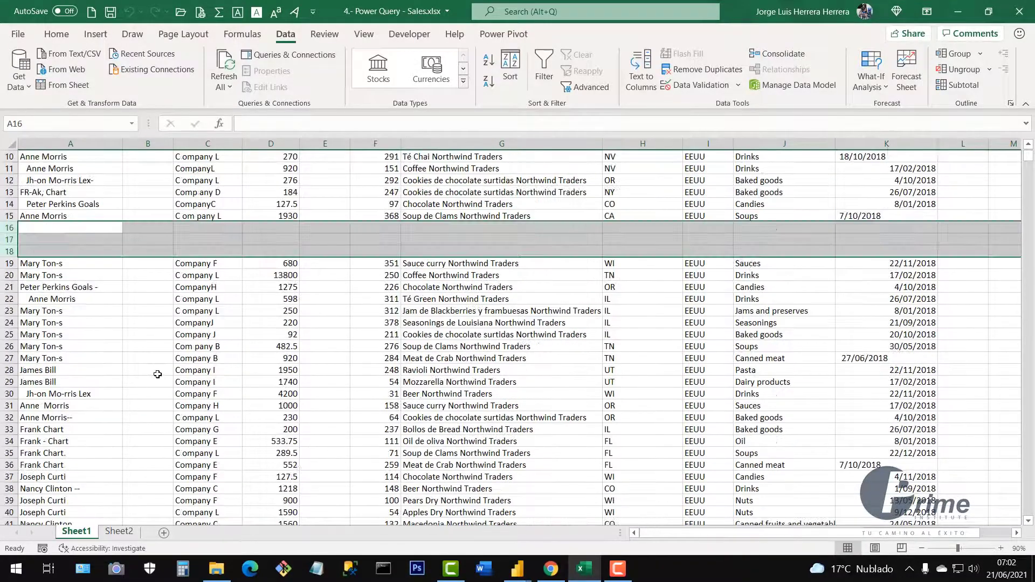
pyautogui.click(516, 420)
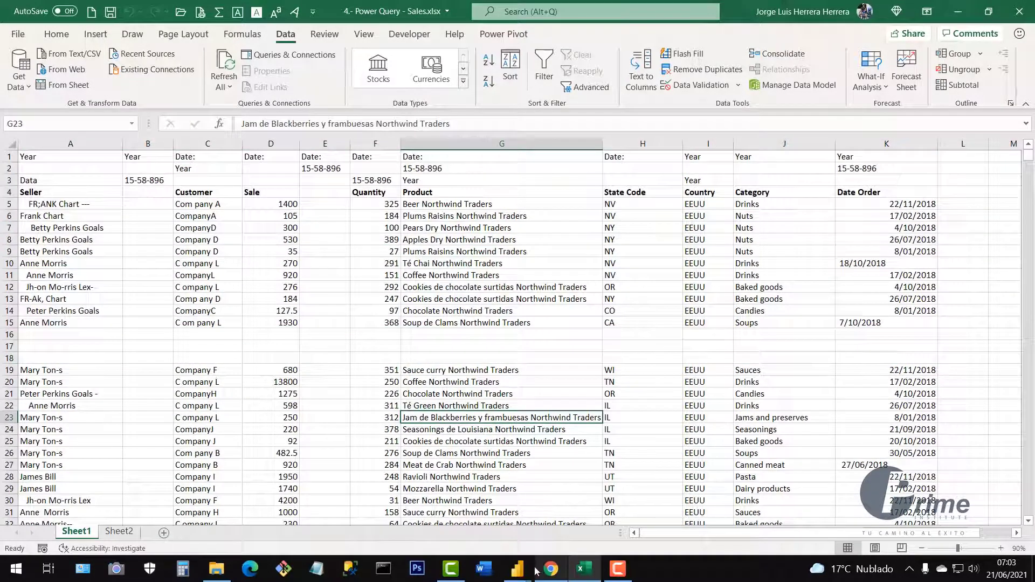
pyautogui.moveTo(521, 578)
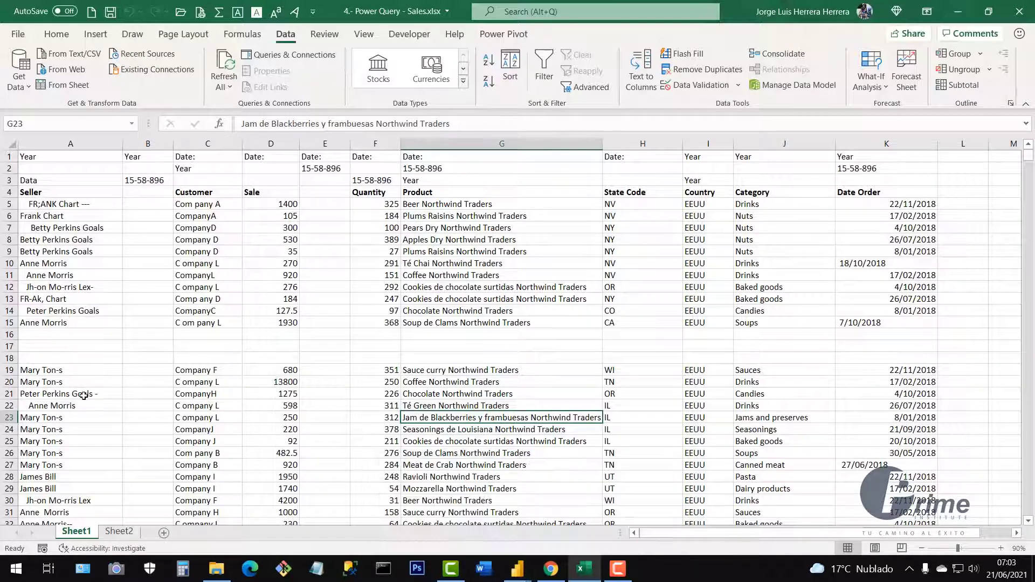
# - Enter 4589 as a trial value in cell D16 of the blank row 16 and remove it again
pyautogui.click(3, 334)
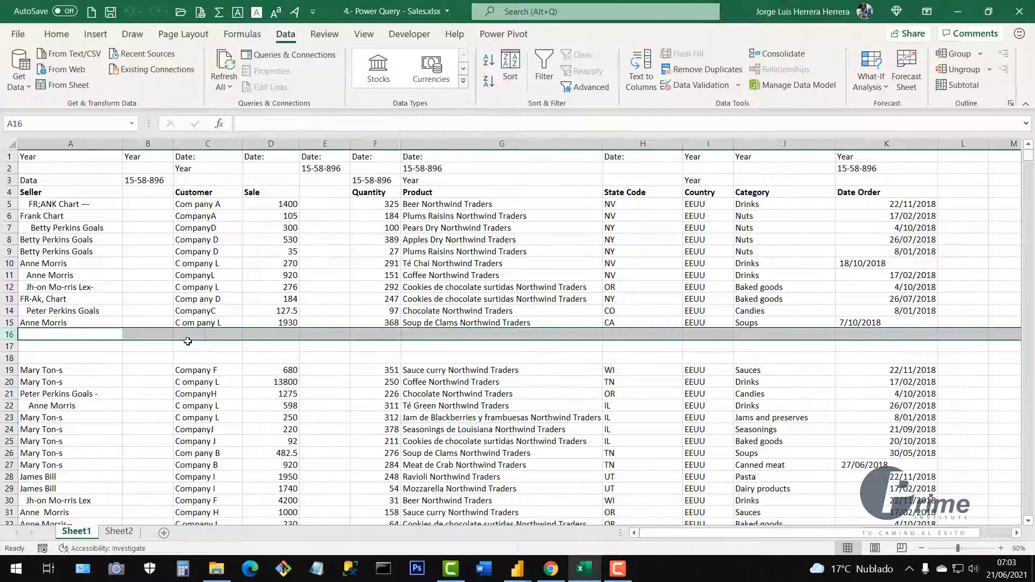
pyautogui.click(272, 335)
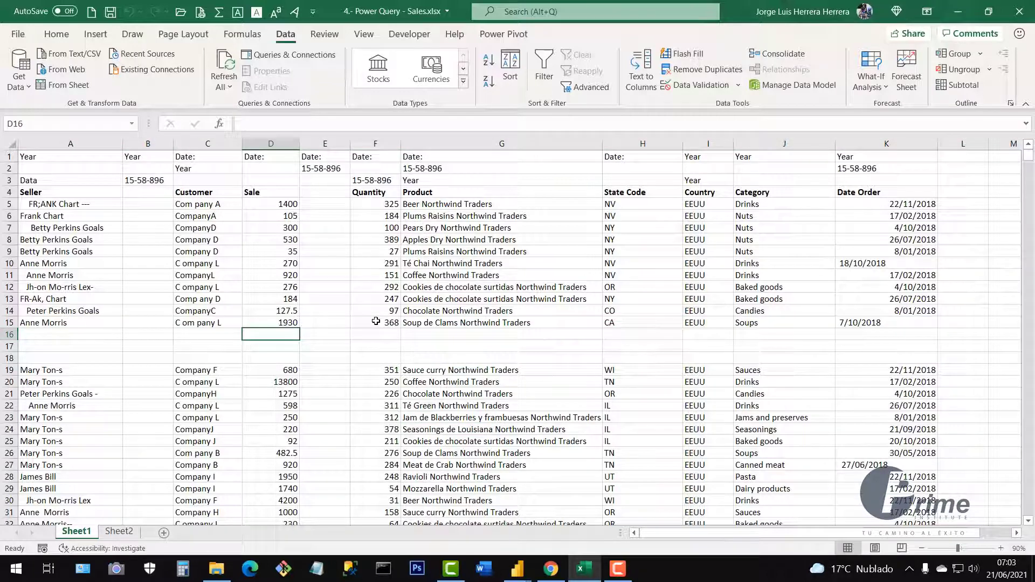
pyautogui.write('4589')
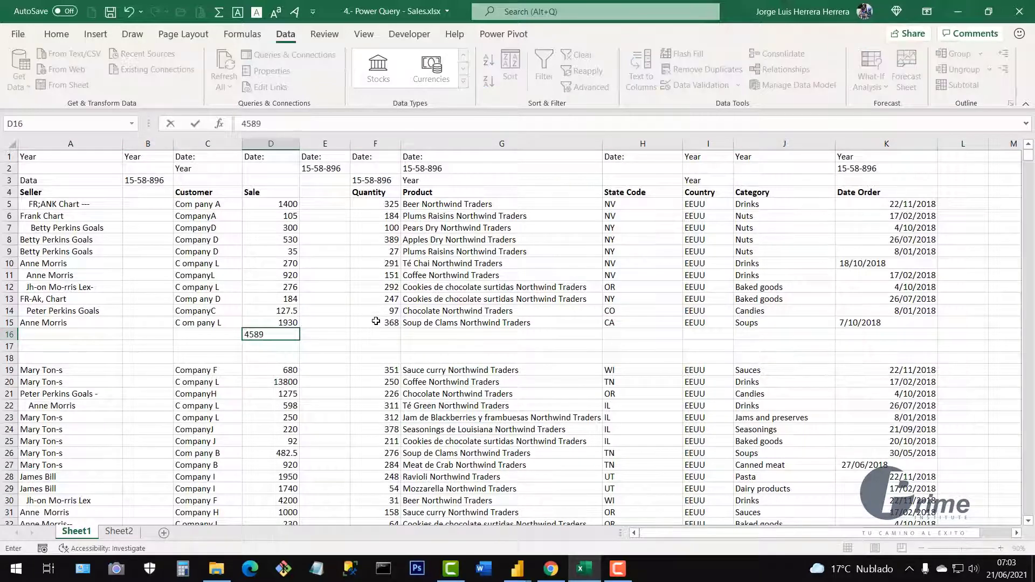
pyautogui.press('Return')
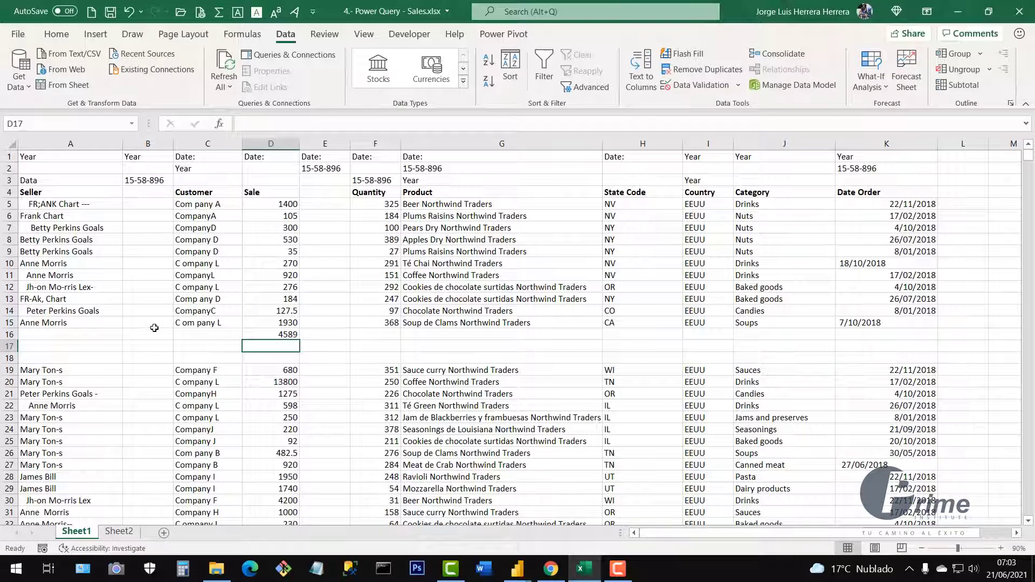
pyautogui.click(4, 334)
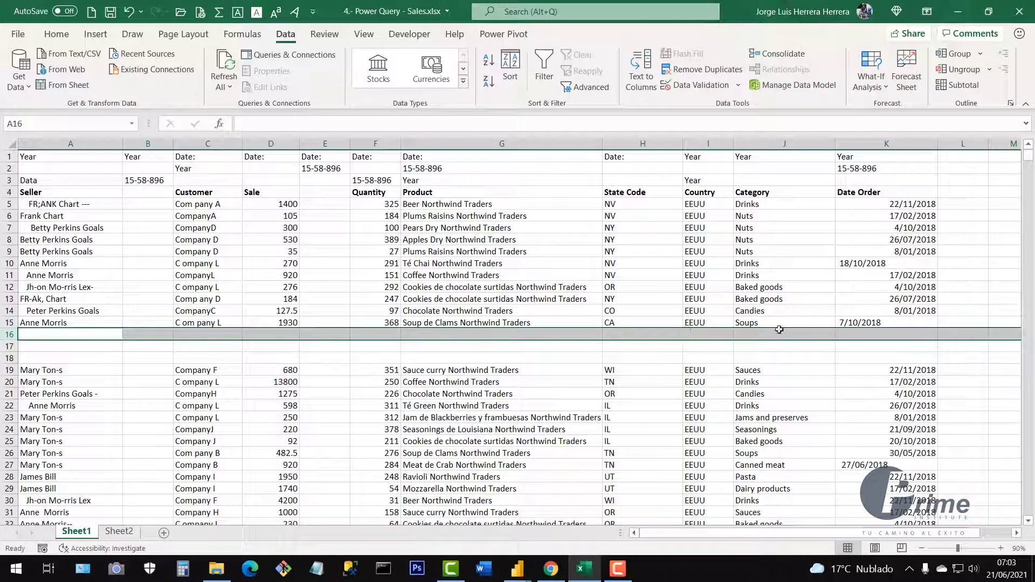
# - Enter a single period in cell A16 as a trial and clear it from the row again
pyautogui.click(76, 337)
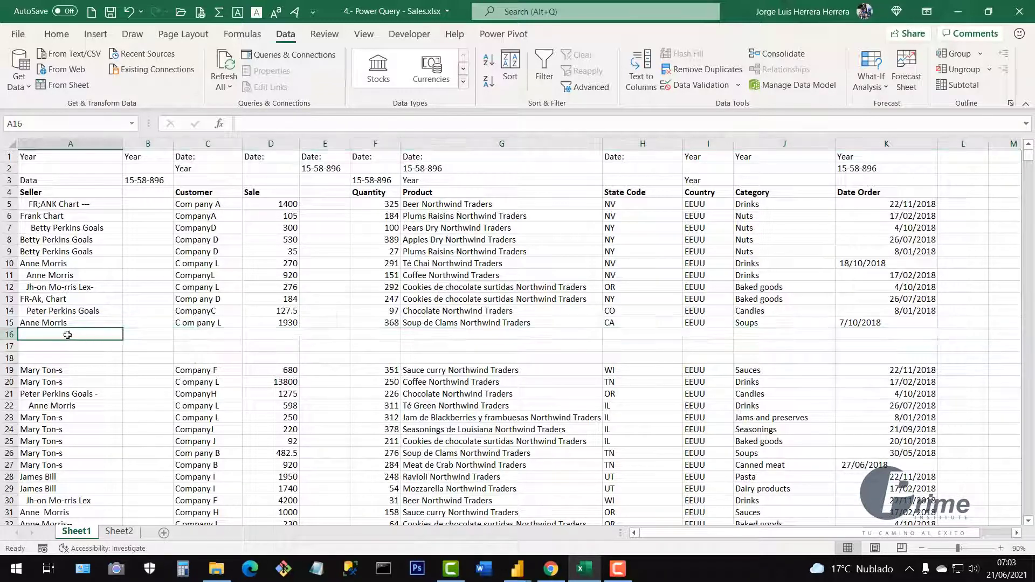
pyautogui.write('.')
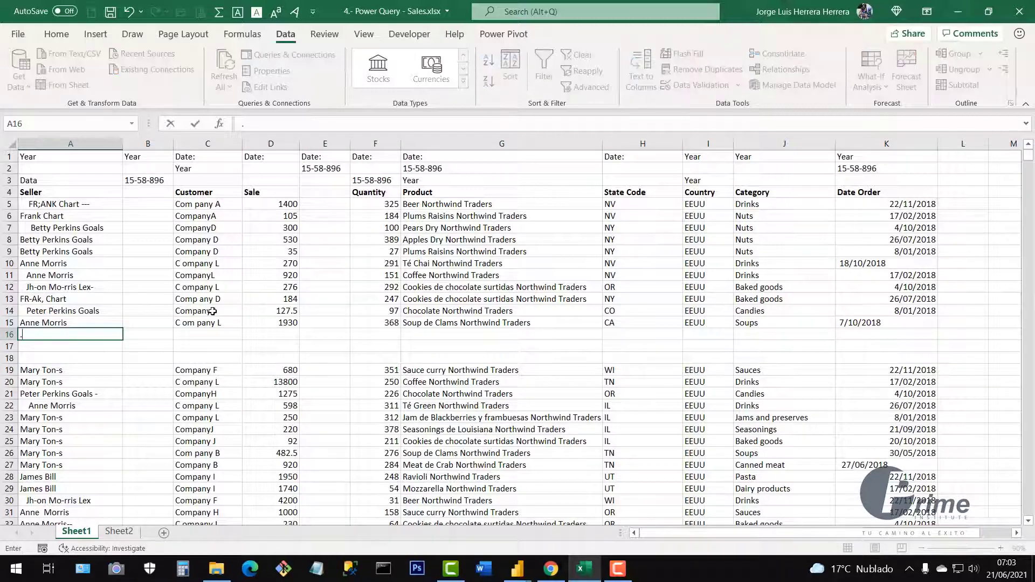
pyautogui.click(102, 369)
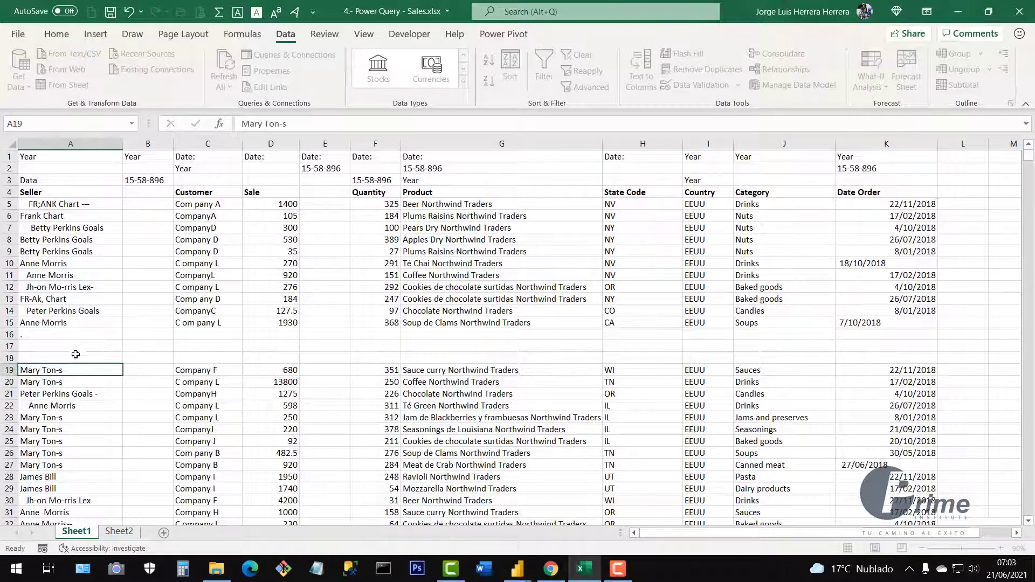
pyautogui.click(10, 336)
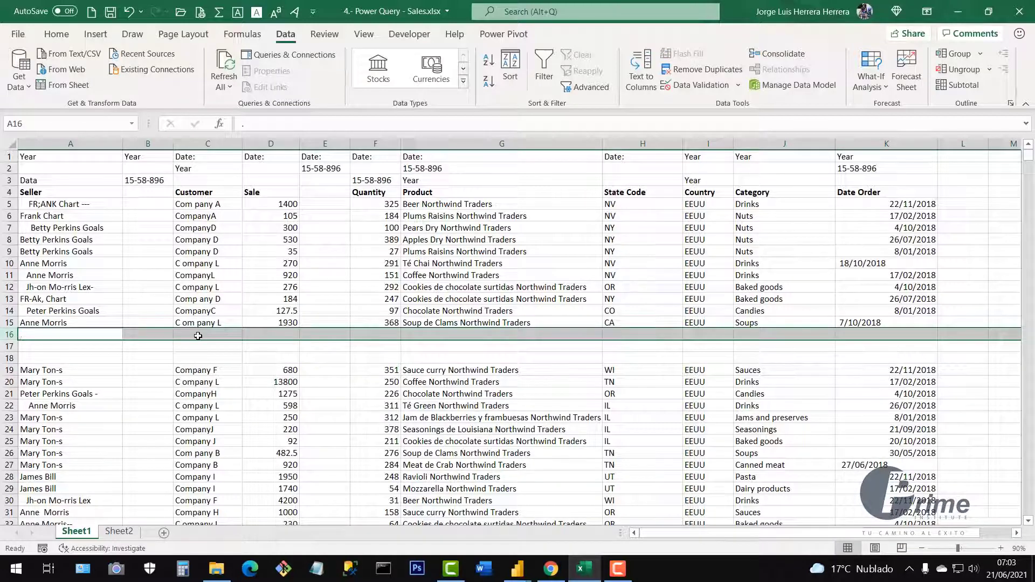
pyautogui.click(365, 380)
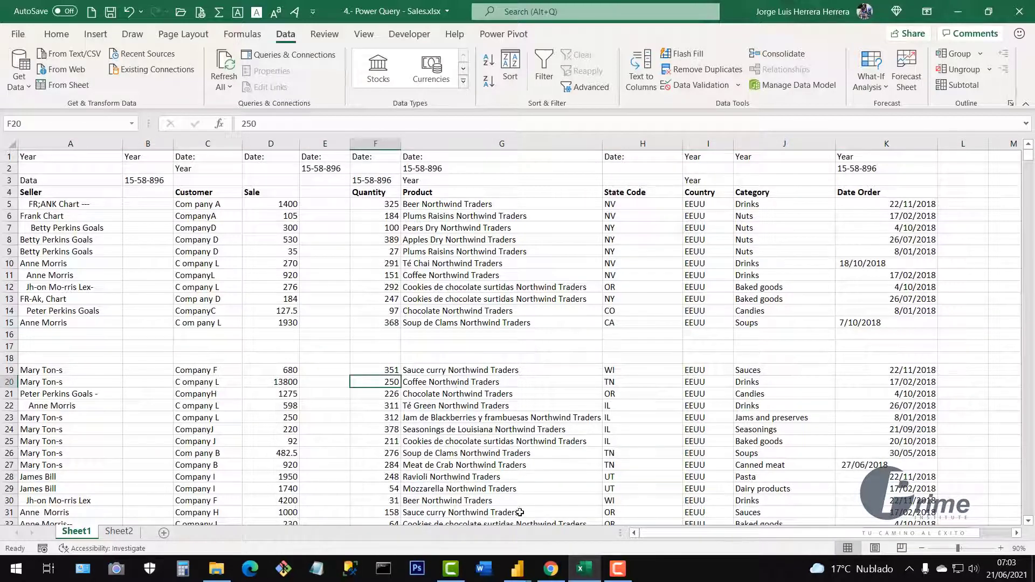
# - Return to the Power Query Editor and check the null cells in rows 12 to 14 of the Seller, Customer and Sale columns
pyautogui.moveTo(517, 568)
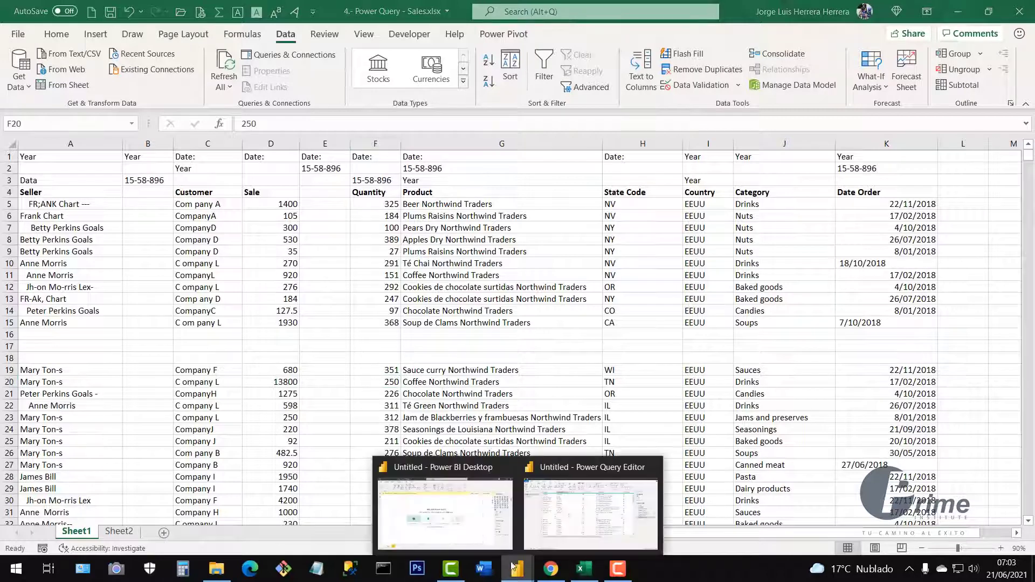
pyautogui.click(537, 524)
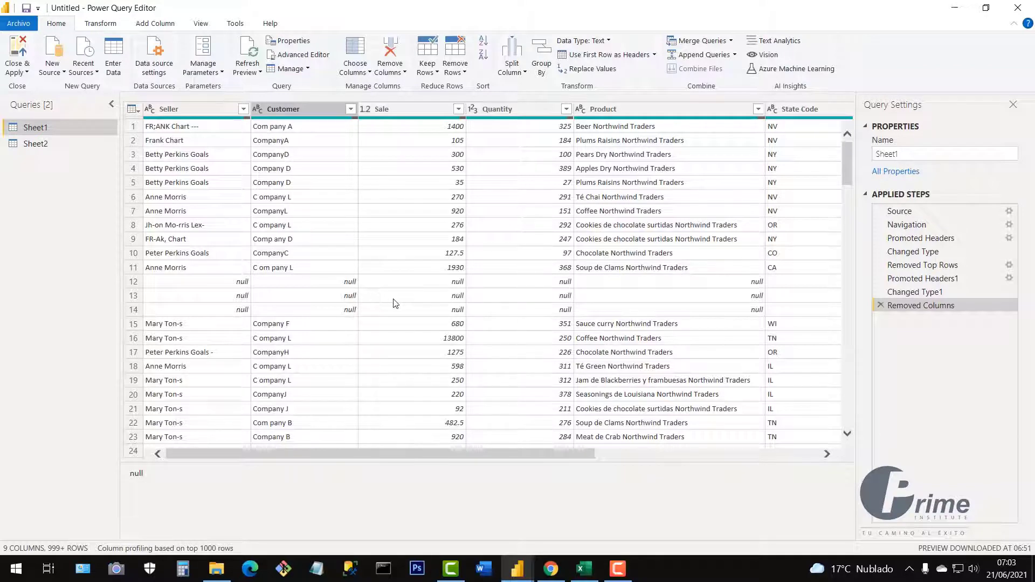
pyautogui.click(245, 286)
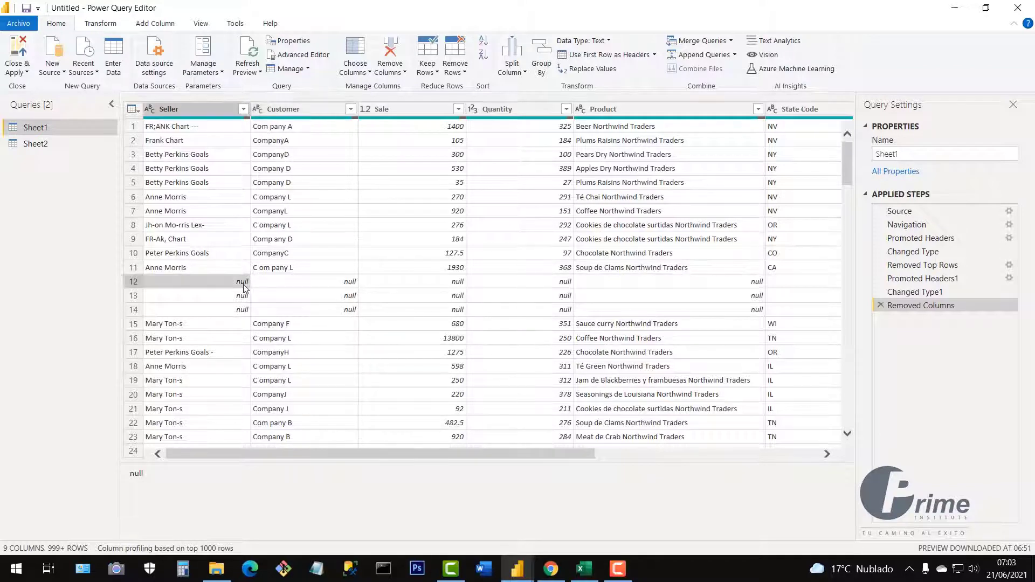
pyautogui.click(241, 300)
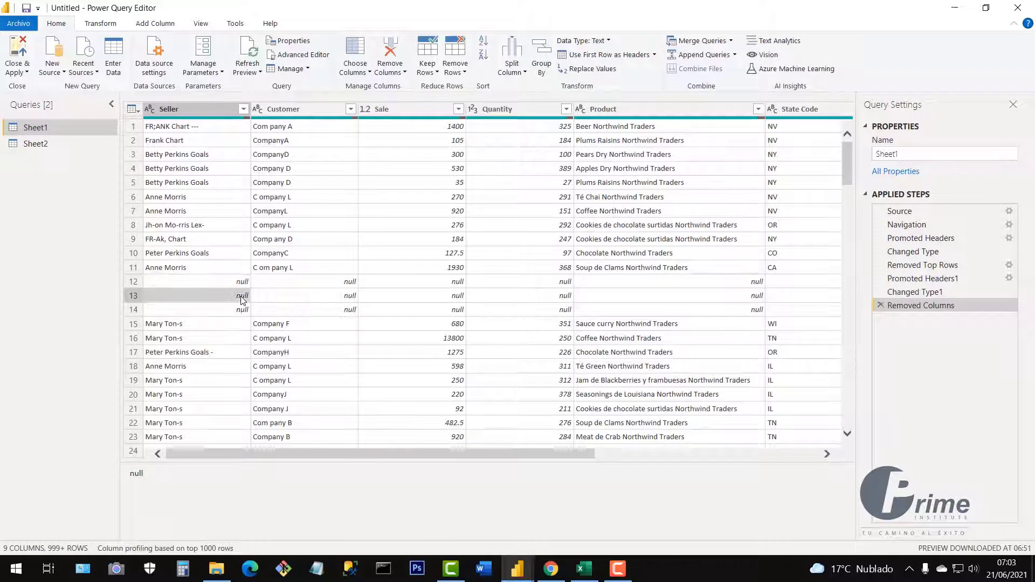
pyautogui.click(242, 311)
pyautogui.click(241, 286)
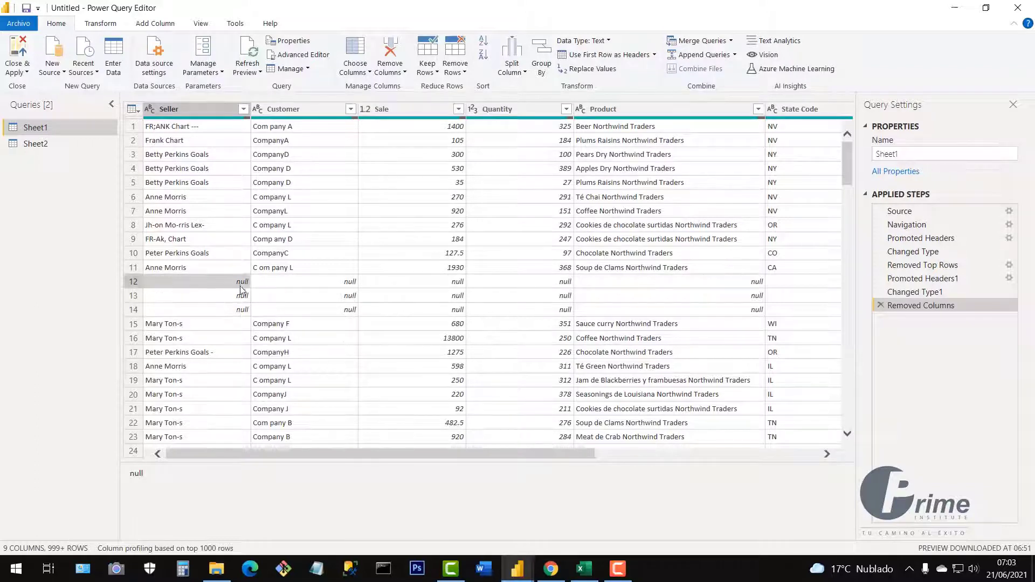
pyautogui.click(241, 296)
pyautogui.click(241, 311)
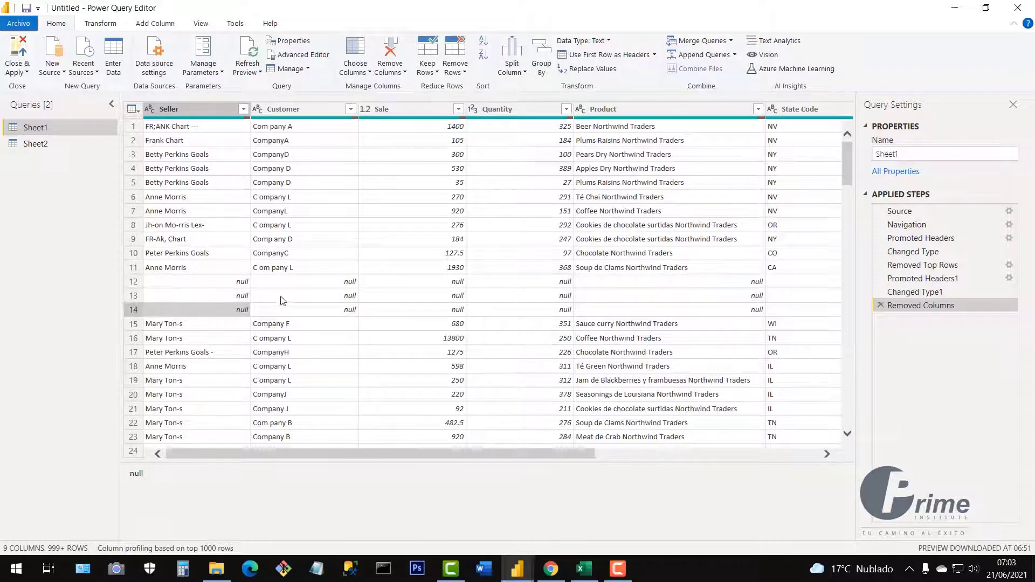
pyautogui.click(347, 283)
pyautogui.click(348, 297)
pyautogui.click(349, 312)
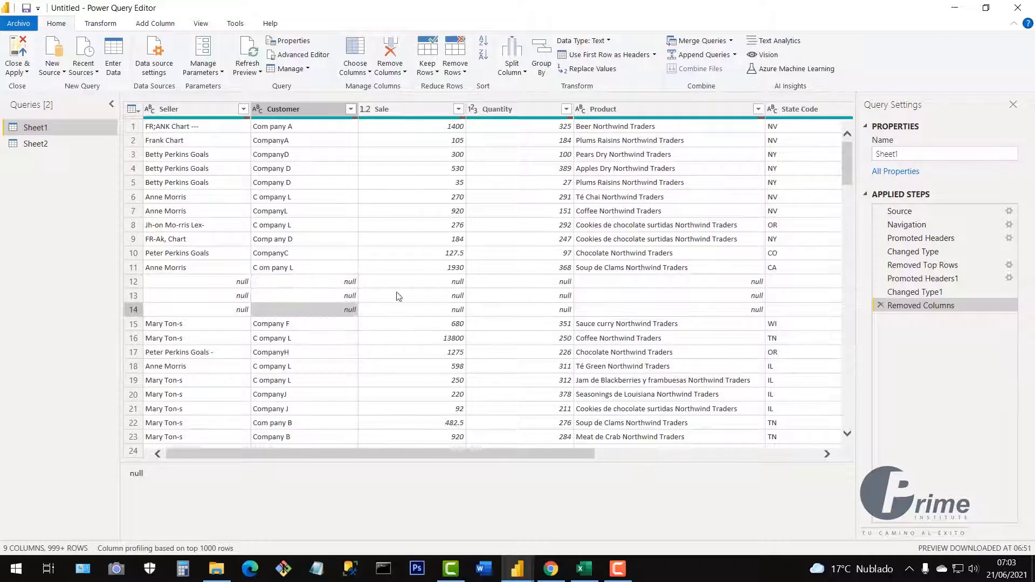
pyautogui.click(459, 283)
pyautogui.click(457, 297)
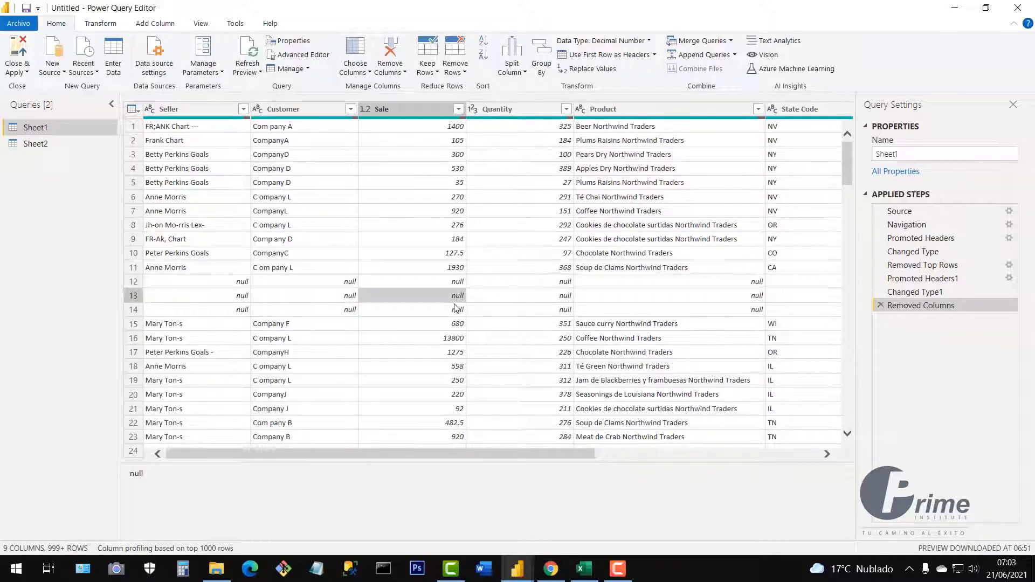
pyautogui.click(457, 310)
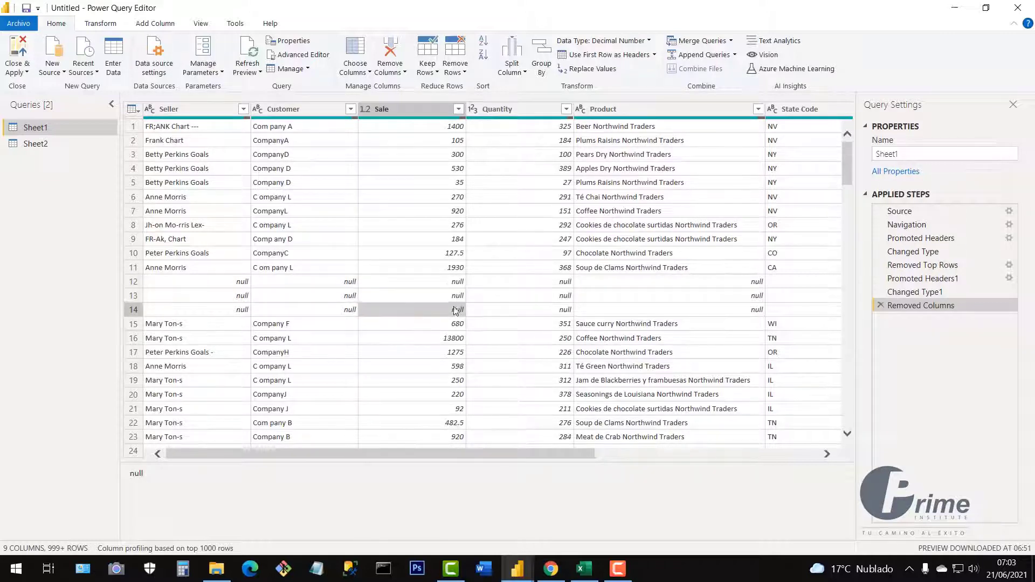
pyautogui.click(284, 292)
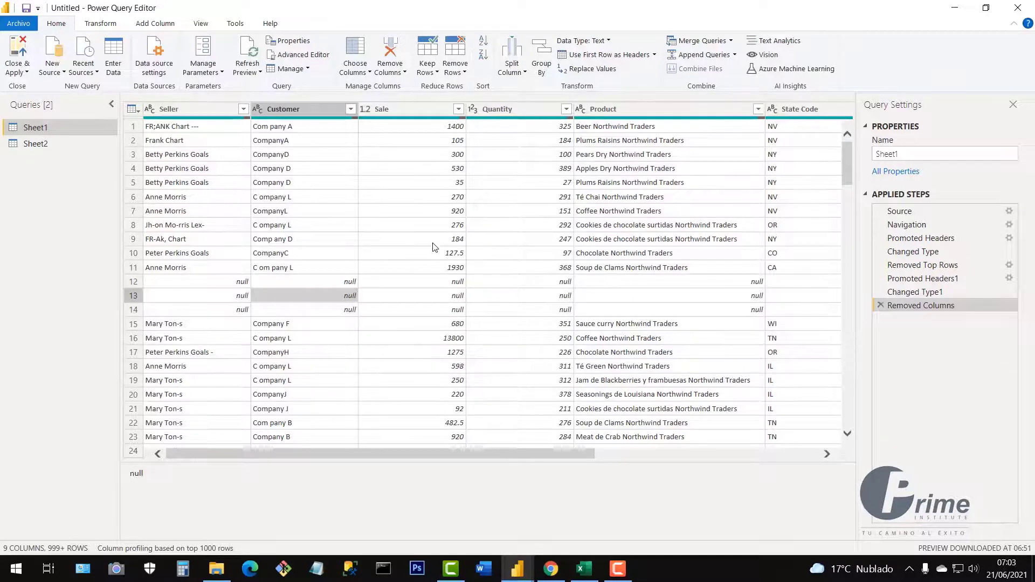
pyautogui.scroll(-20, 465, 323)
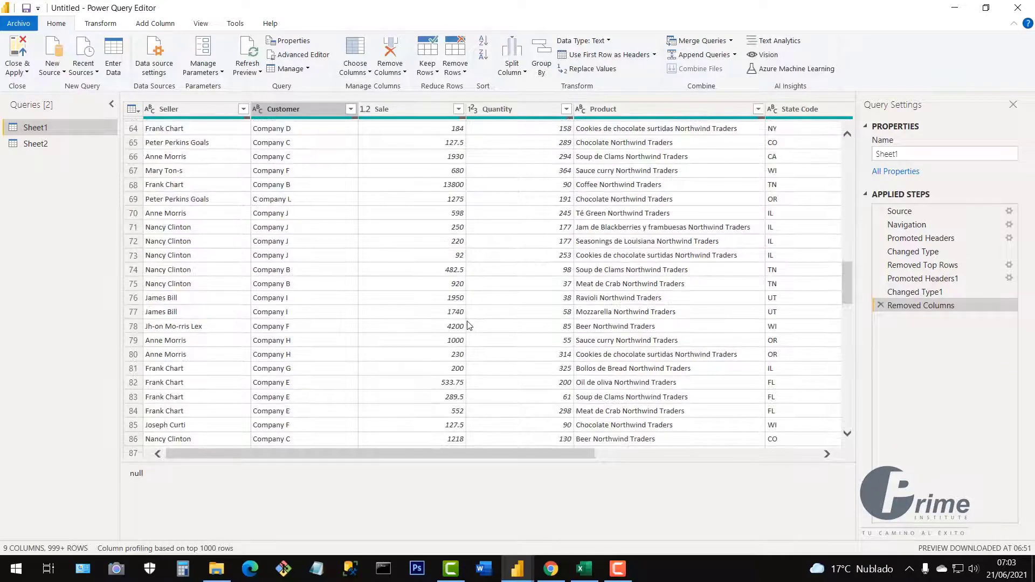
# - Remove all blank rows from the Sheet1 query
pyautogui.scroll(-10, 469, 326)
pyautogui.scroll(11, 470, 326)
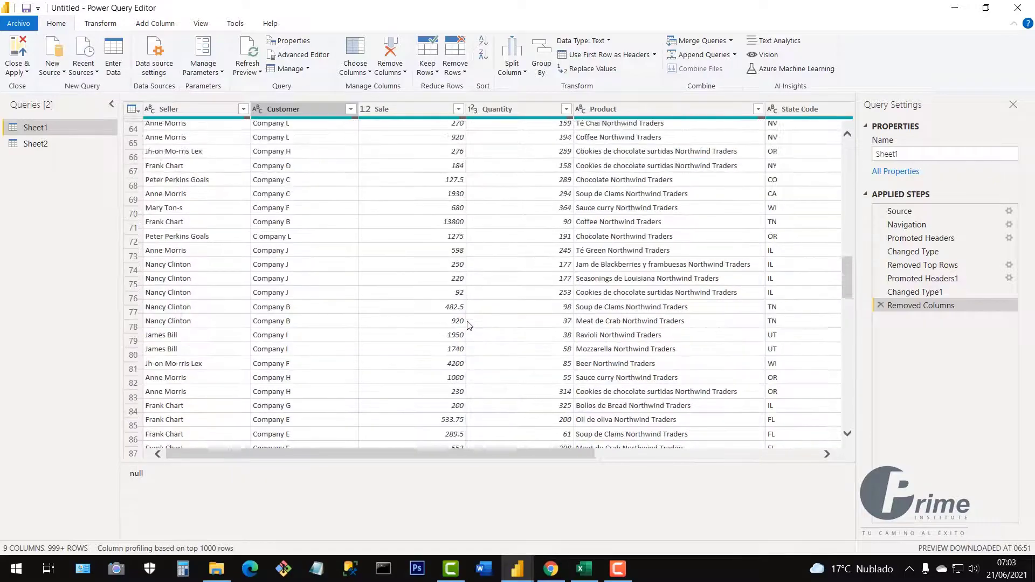
pyautogui.scroll(20, 468, 324)
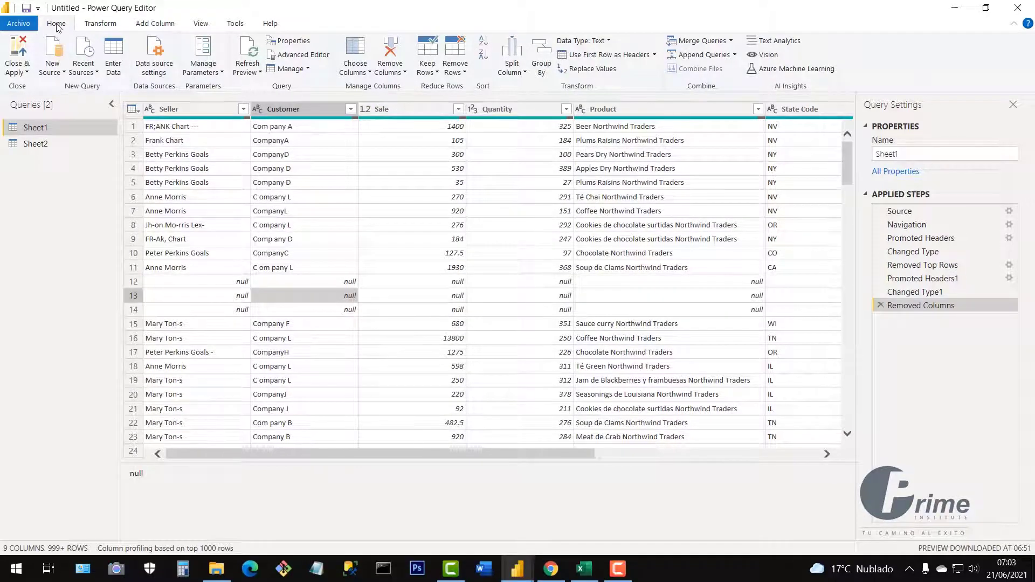
pyautogui.click(464, 76)
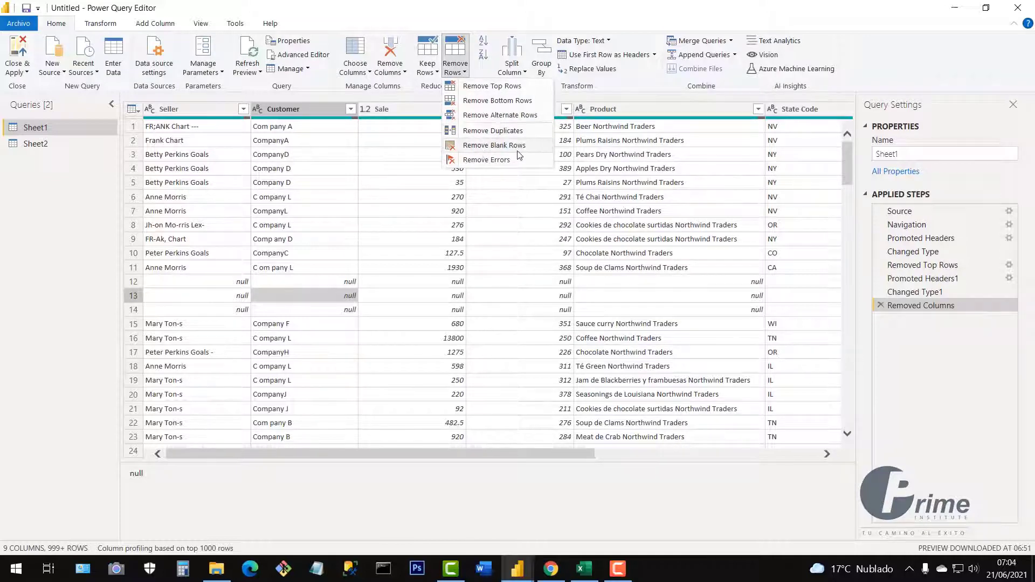
pyautogui.click(481, 145)
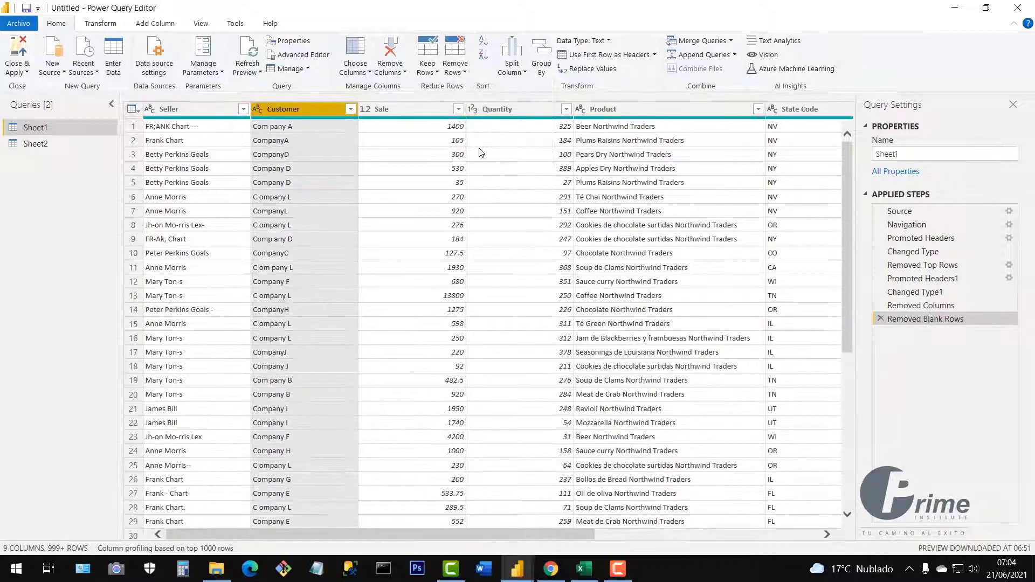
# - Look through the Sheet1 rows for leftover nulls, glance at the Sheet2 query and return to Sheet1
pyautogui.scroll(-20, 343, 310)
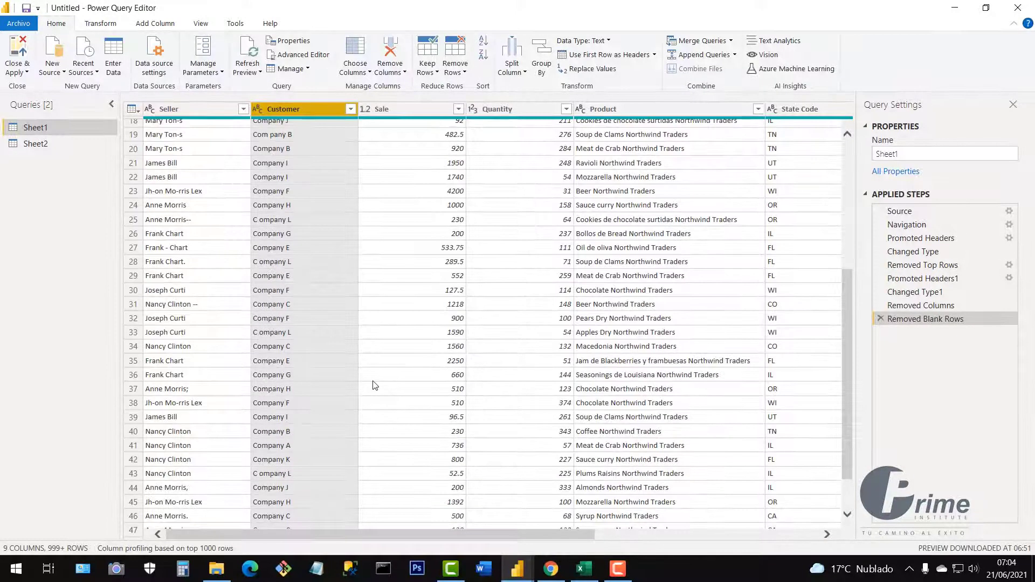
pyautogui.scroll(20, 375, 384)
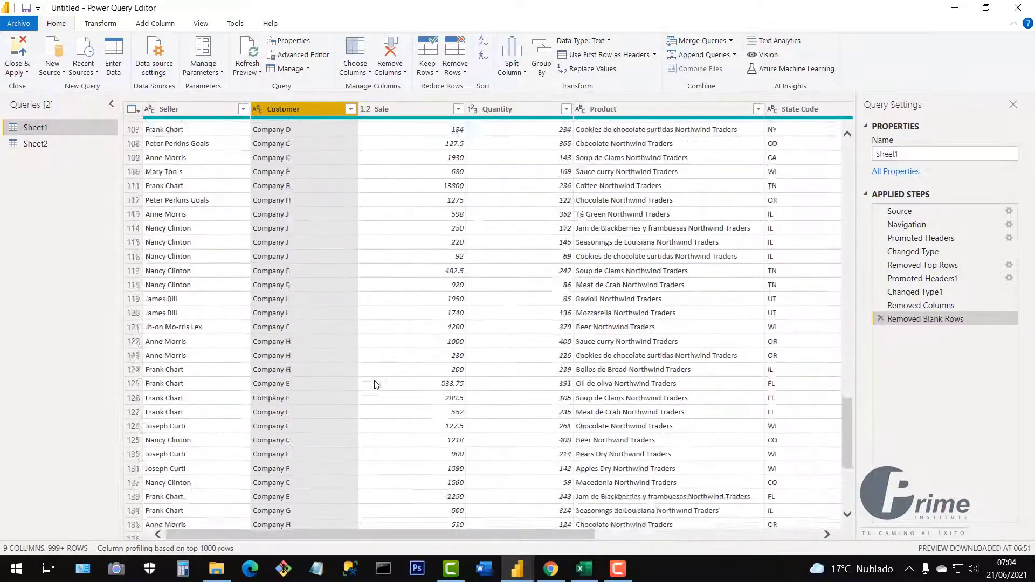
pyautogui.scroll(3, 376, 384)
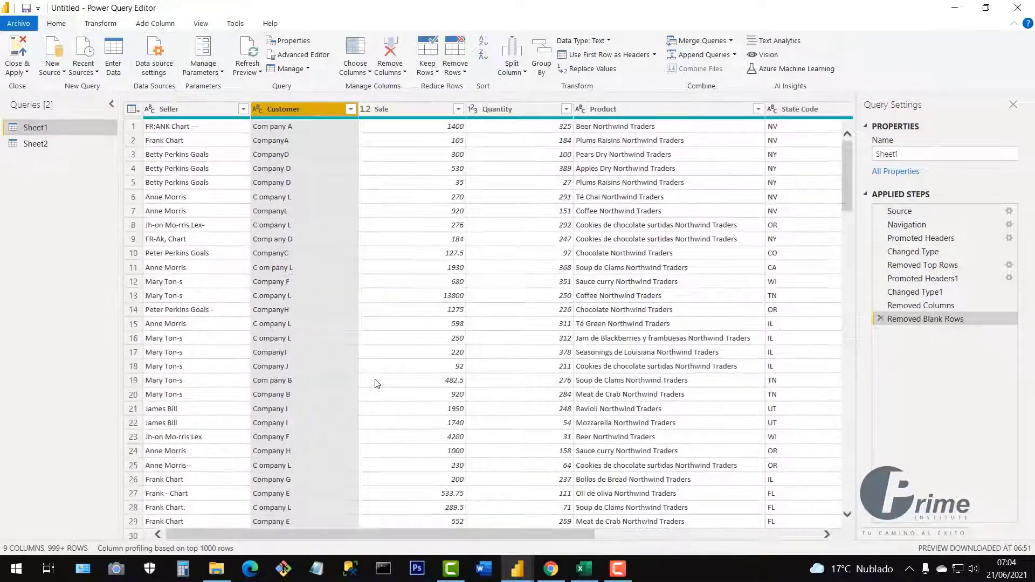
pyautogui.click(455, 211)
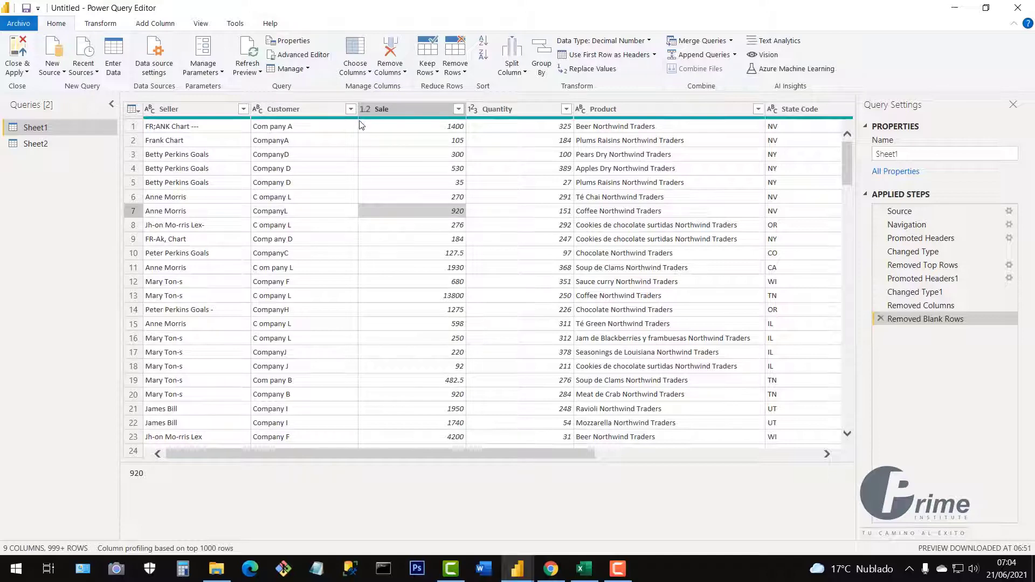
pyautogui.click(41, 144)
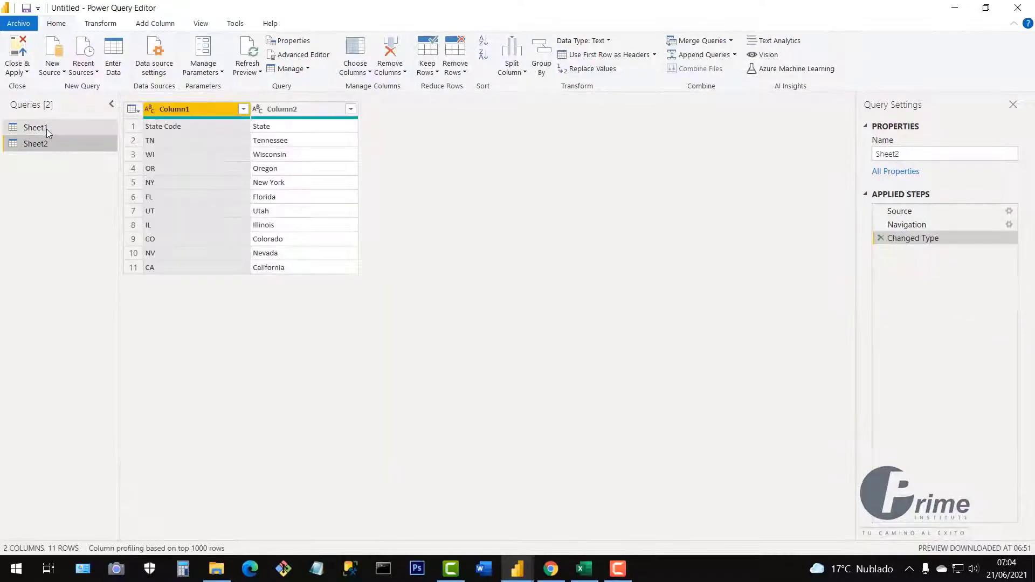
pyautogui.click(35, 127)
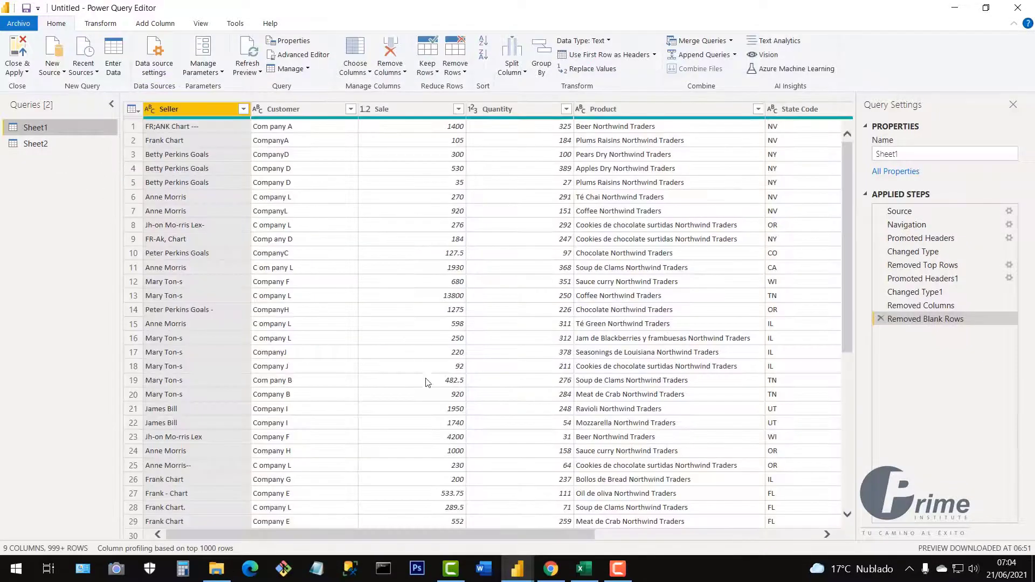
# - Switch to Excel, review the source table and its blank rows on Sheet1, and return to the Power Query Editor
pyautogui.click(591, 575)
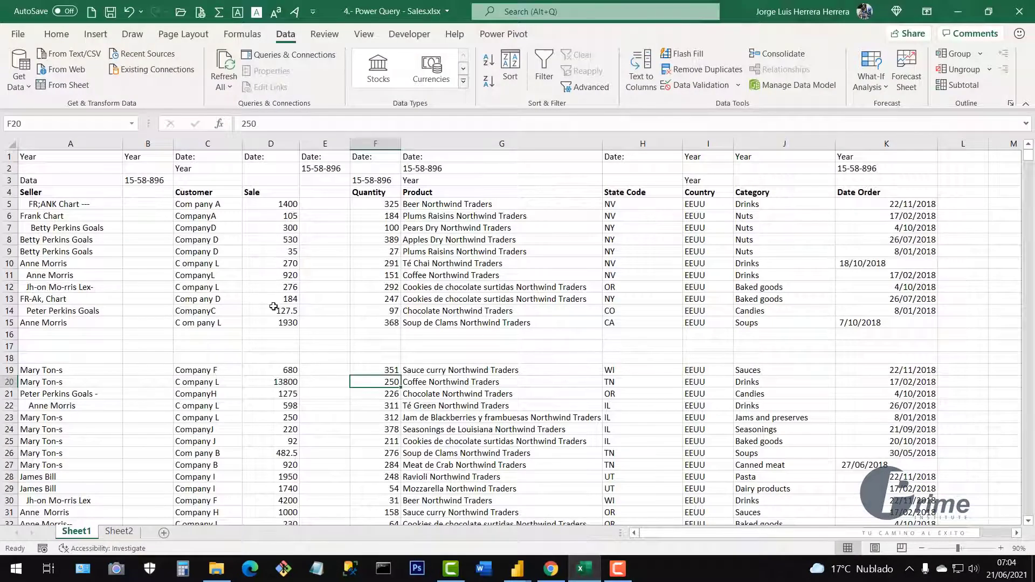
pyautogui.moveTo(116, 196); pyautogui.dragTo(781, 441)
pyautogui.click(531, 314)
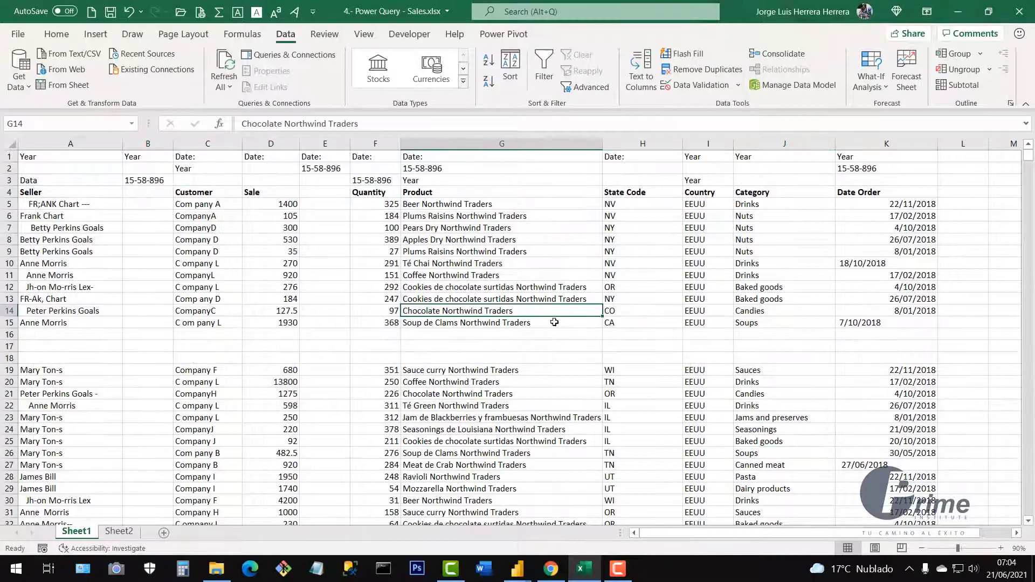
pyautogui.scroll(-4, 276, 298)
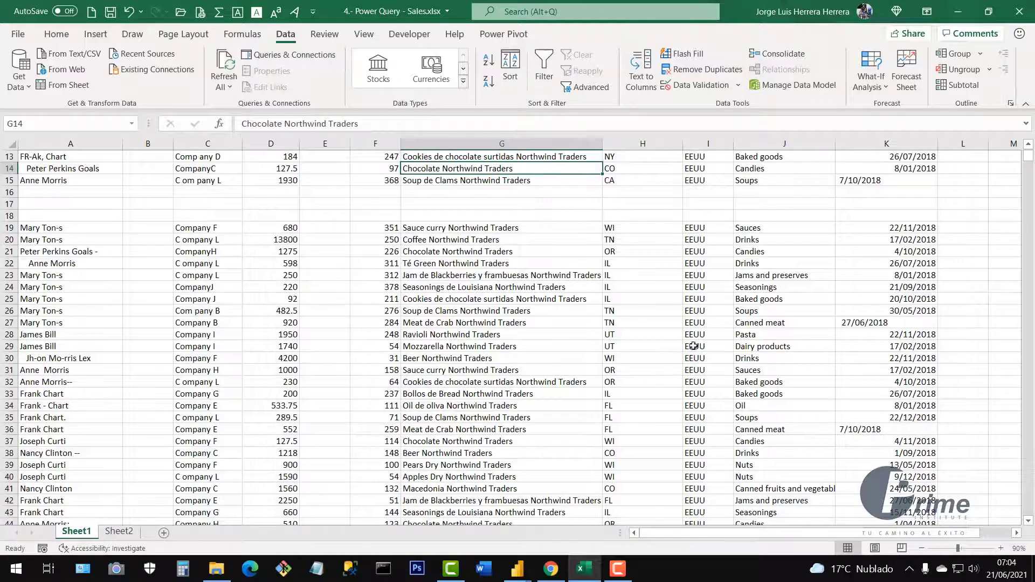
pyautogui.scroll(-3, 723, 322)
pyautogui.scroll(7, 539, 326)
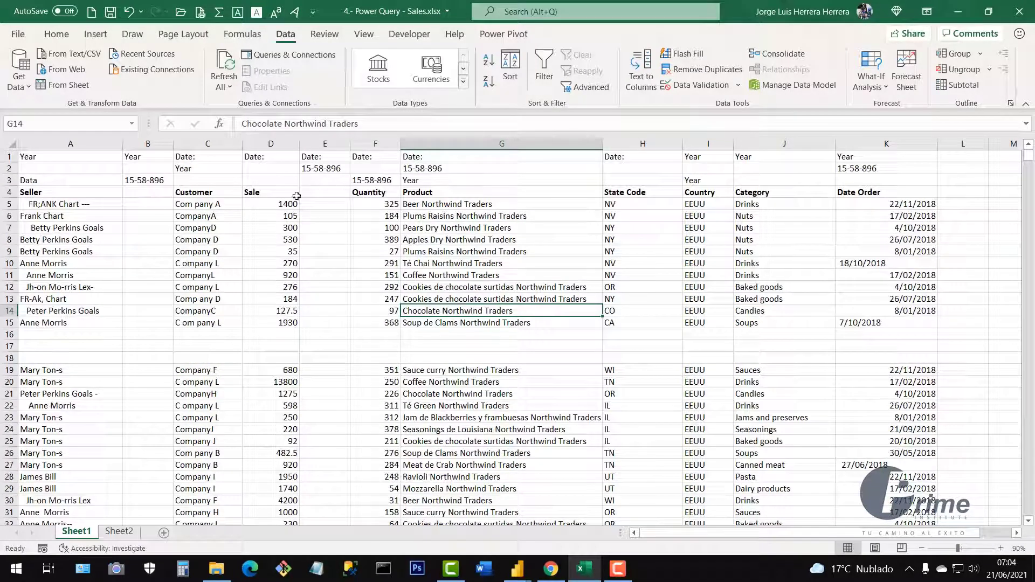
pyautogui.click(517, 569)
pyautogui.click(572, 525)
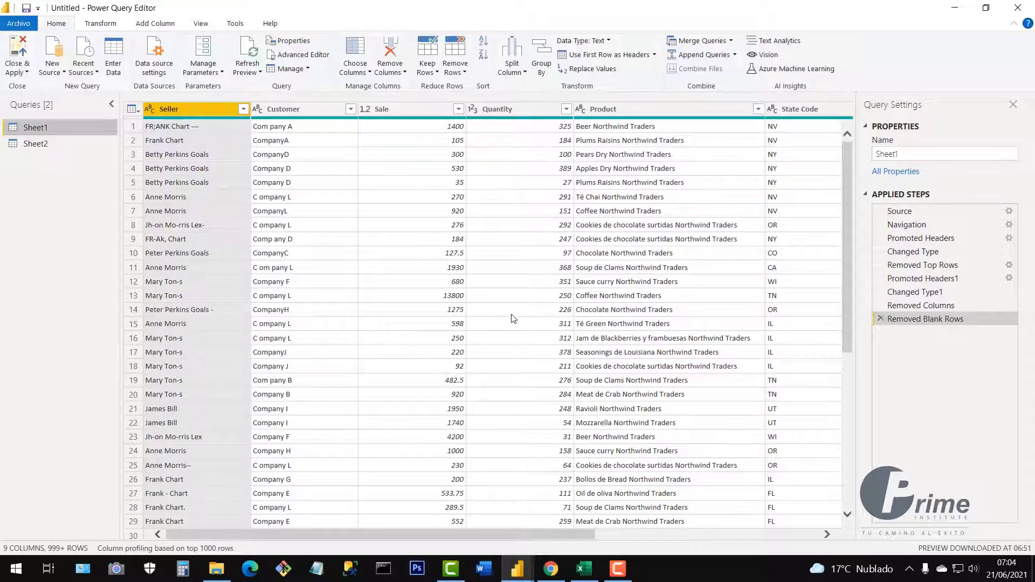
# - Compare the Excel source rows once more with the rows of the Sheet1 query in the Power Query Editor
pyautogui.click(585, 569)
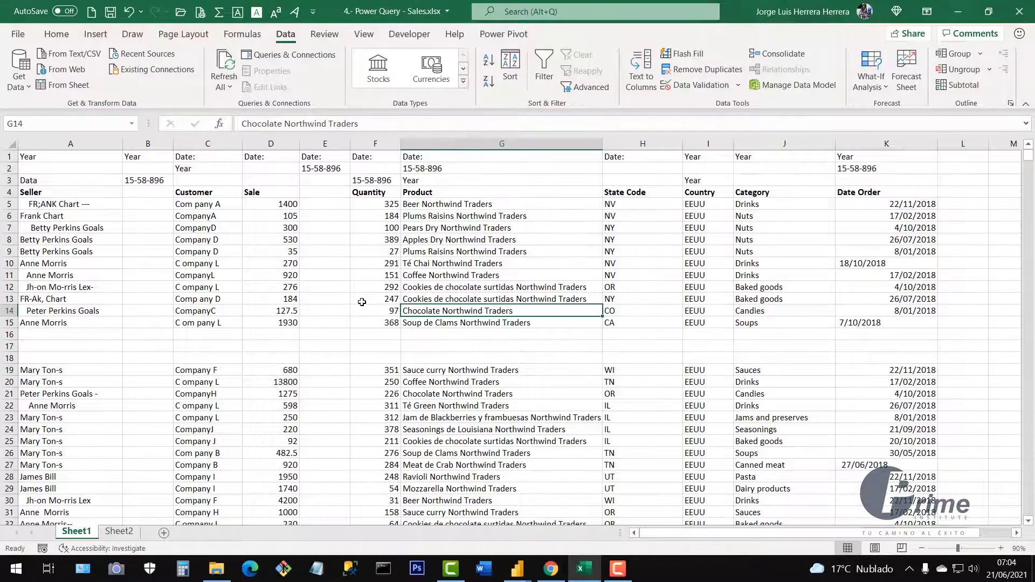
pyautogui.scroll(-3, 345, 323)
pyautogui.scroll(3, 334, 351)
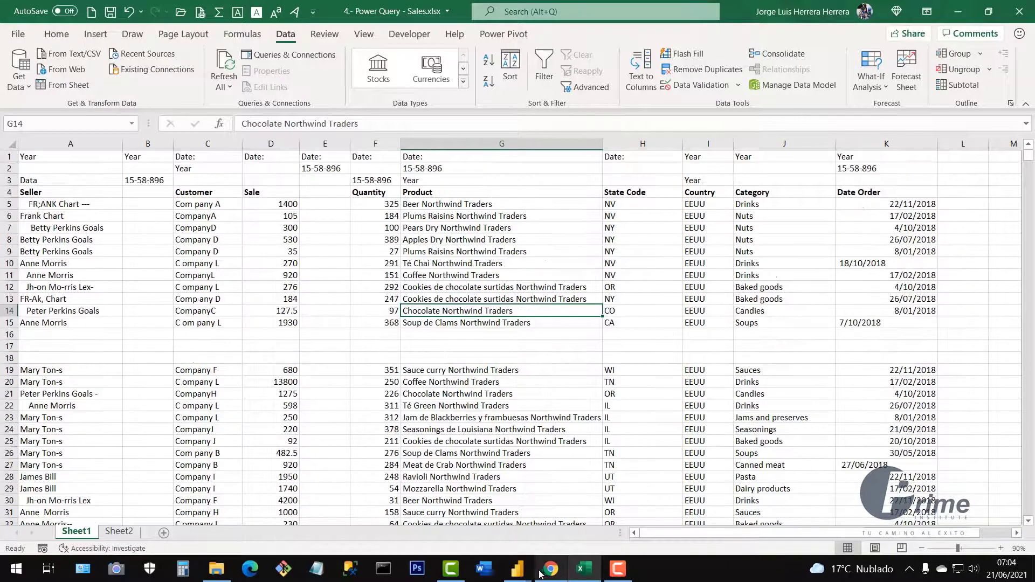
pyautogui.moveTo(519, 570)
pyautogui.click(584, 534)
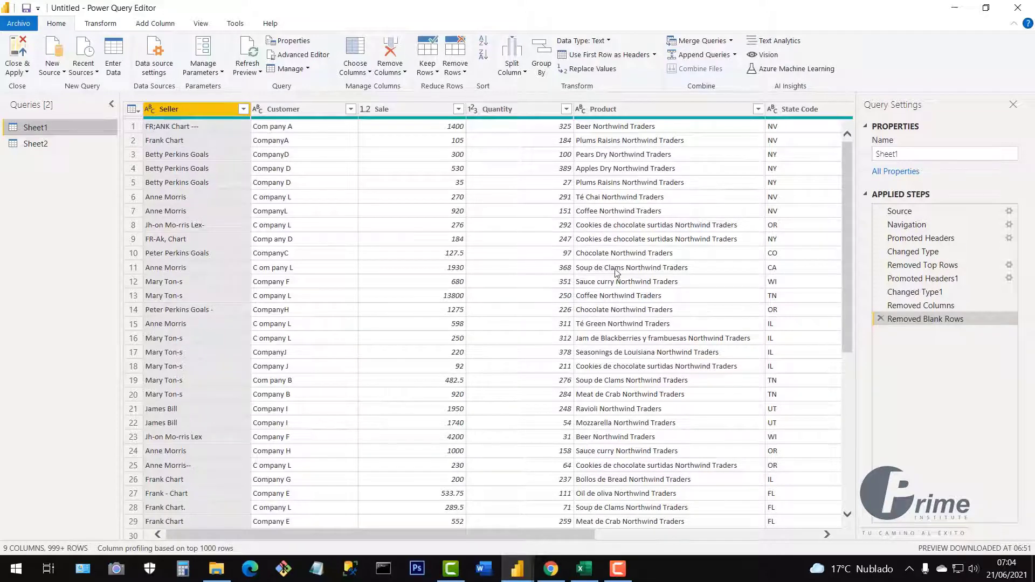
pyautogui.click(451, 310)
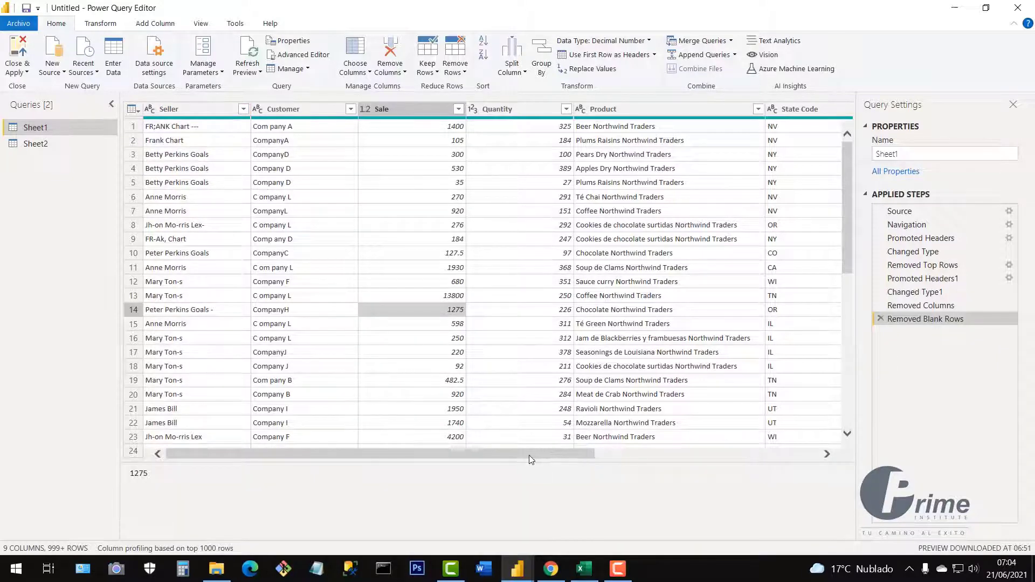
# - Compare the Date Order column with column K in Excel, inspecting the misaligned dates in K10 and K15, and return to the Power Query Editor
pyautogui.moveTo(532, 455); pyautogui.dragTo(829, 456)
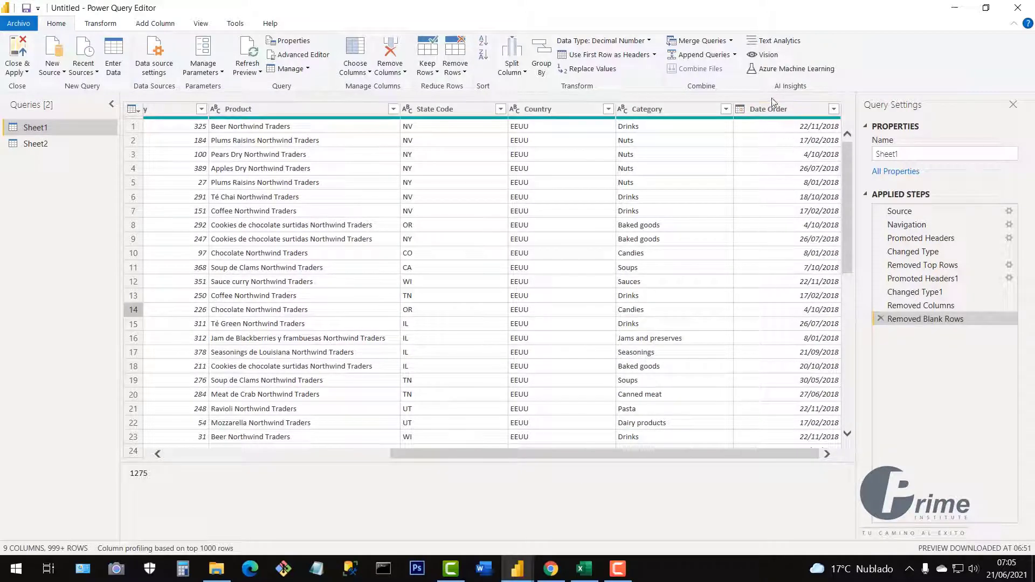
pyautogui.click(585, 568)
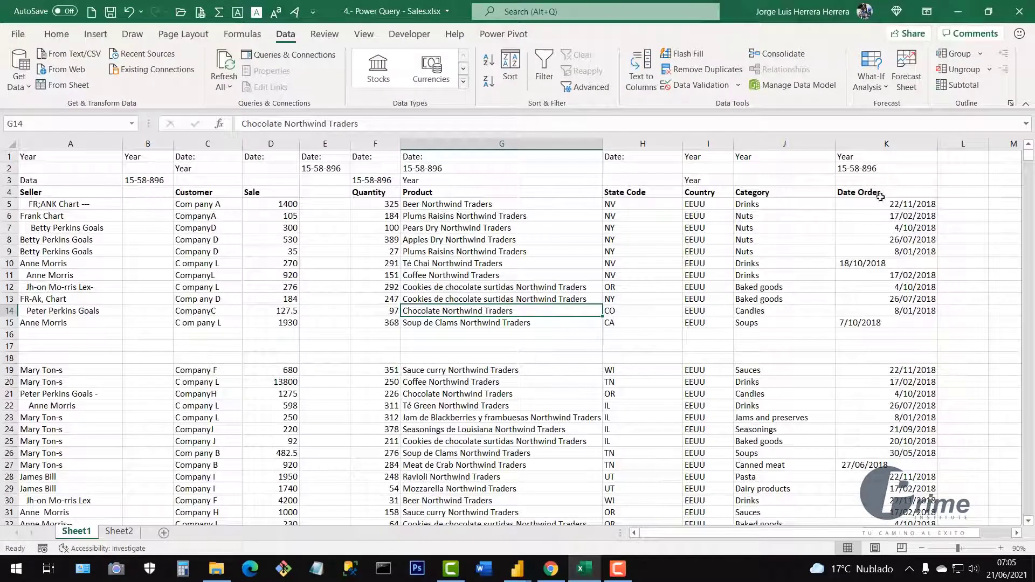
pyautogui.click(868, 143)
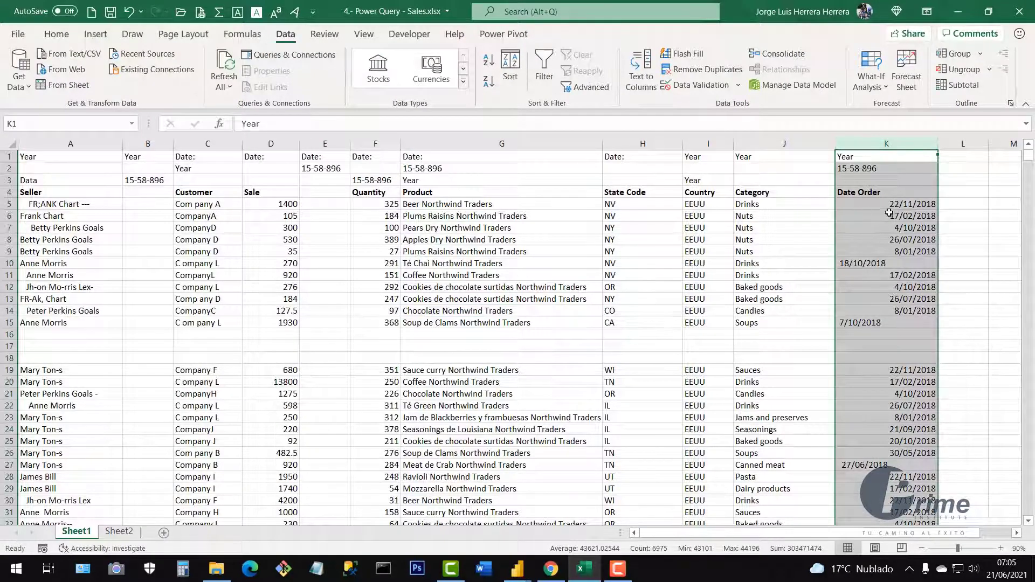
pyautogui.click(876, 263)
pyautogui.click(870, 322)
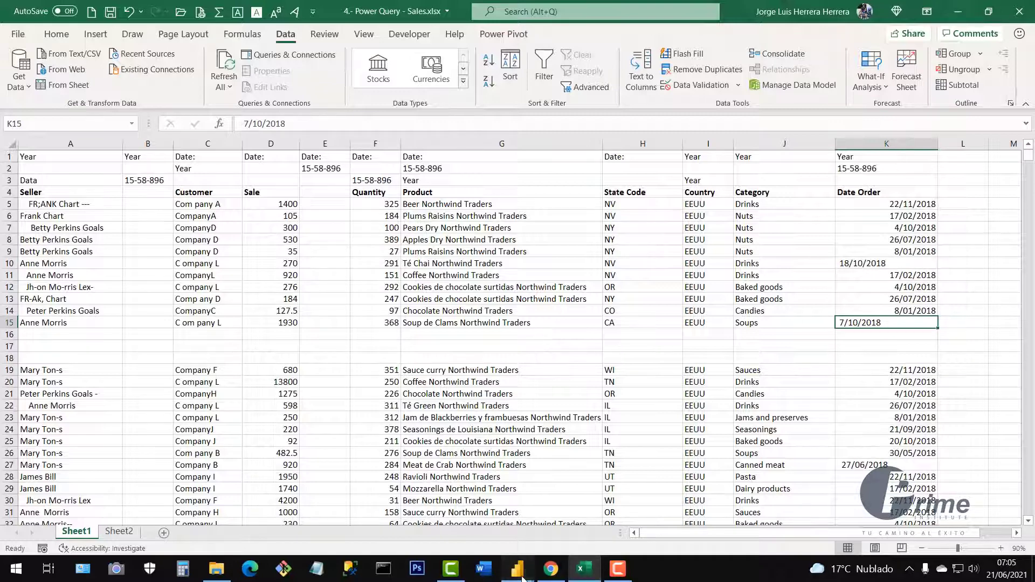
pyautogui.moveTo(517, 568)
pyautogui.click(597, 515)
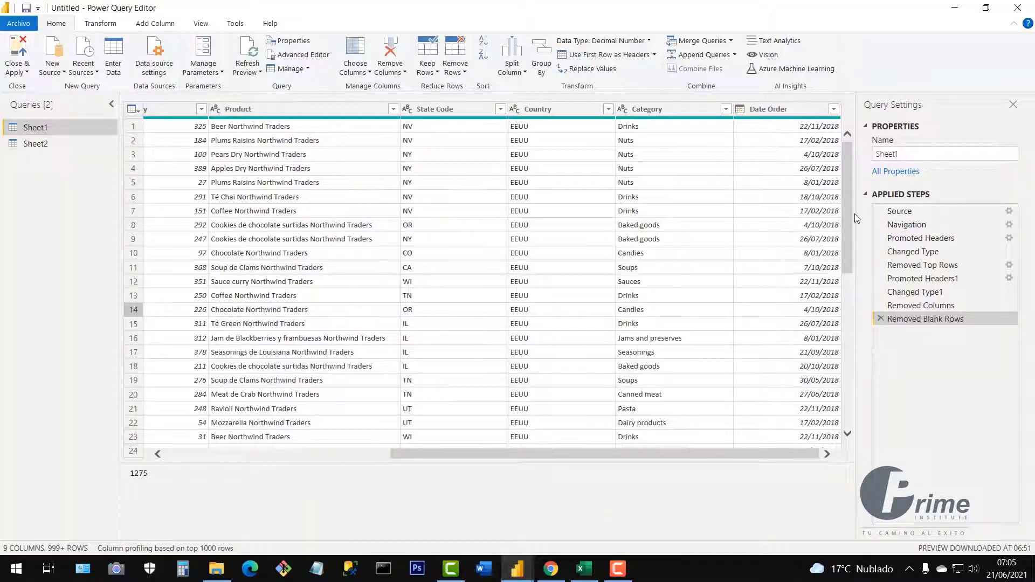
# - Check the available data types for the Date Order column and close the list without changing the type
pyautogui.moveTo(848, 228); pyautogui.dragTo(806, 195)
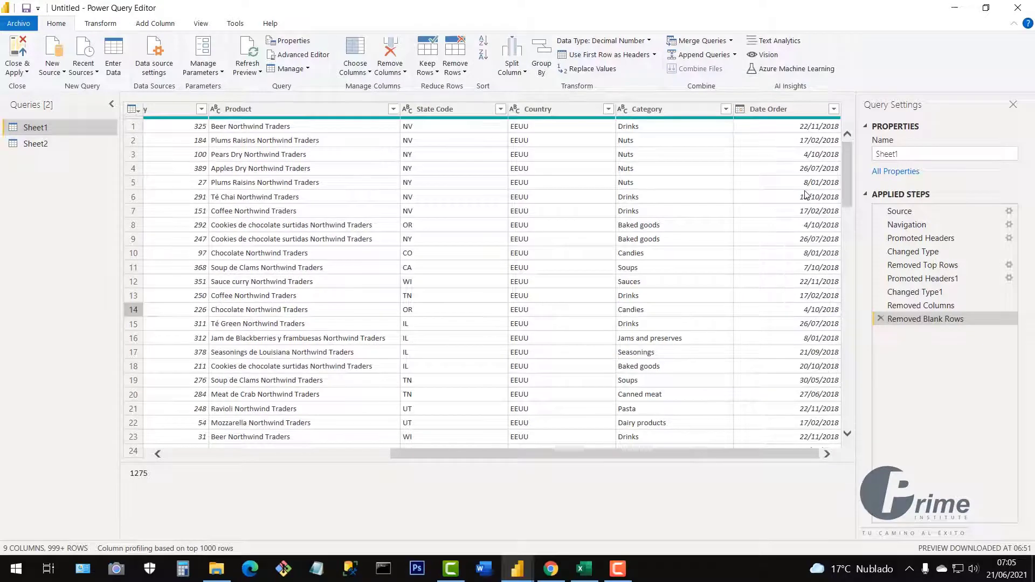
pyautogui.click(739, 108)
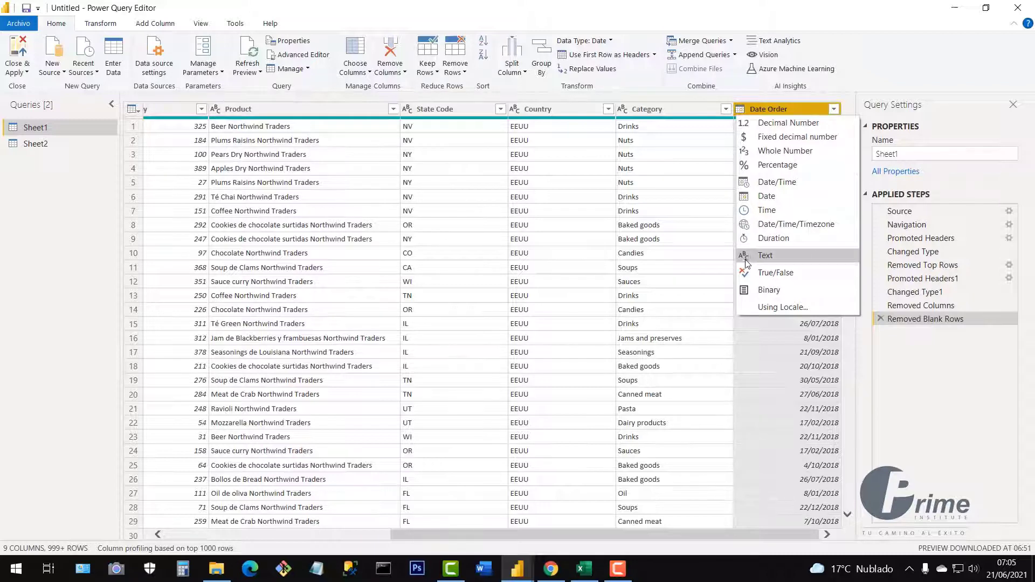
pyautogui.click(720, 257)
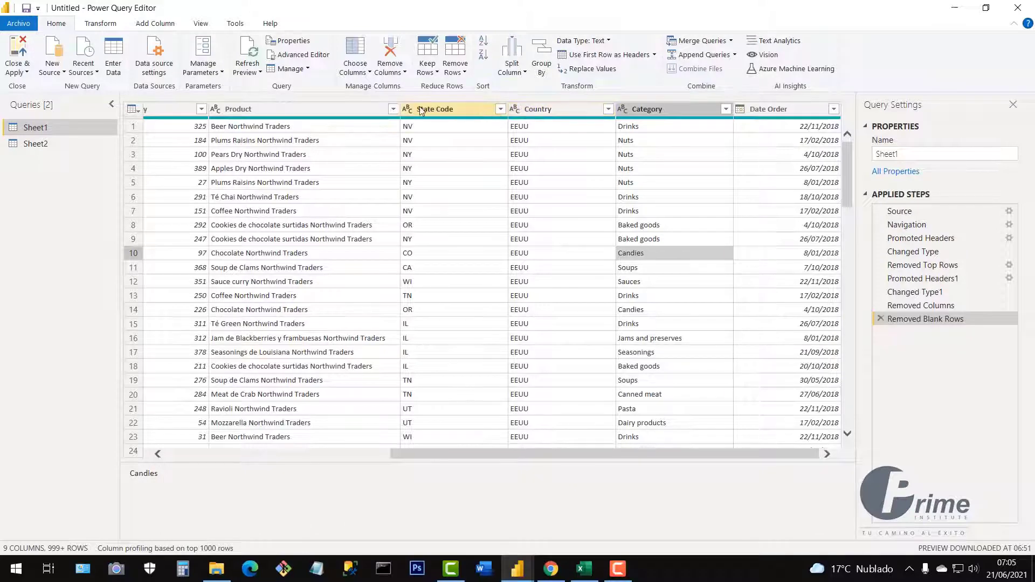
pyautogui.click(527, 268)
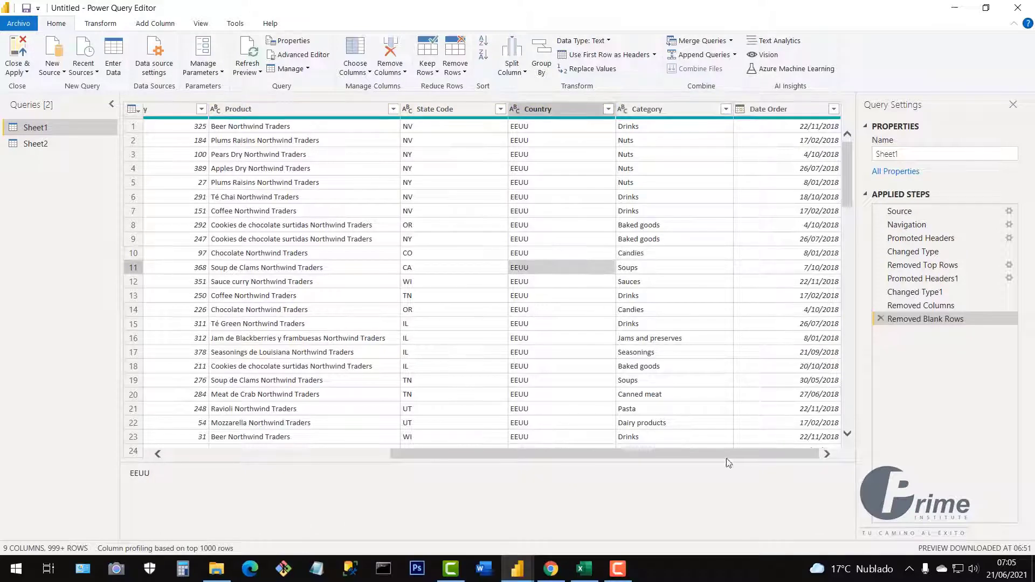
# - Check the data types of the Sale and Quantity columns without changing them, and look over the remaining columns
pyautogui.moveTo(698, 455); pyautogui.dragTo(364, 458)
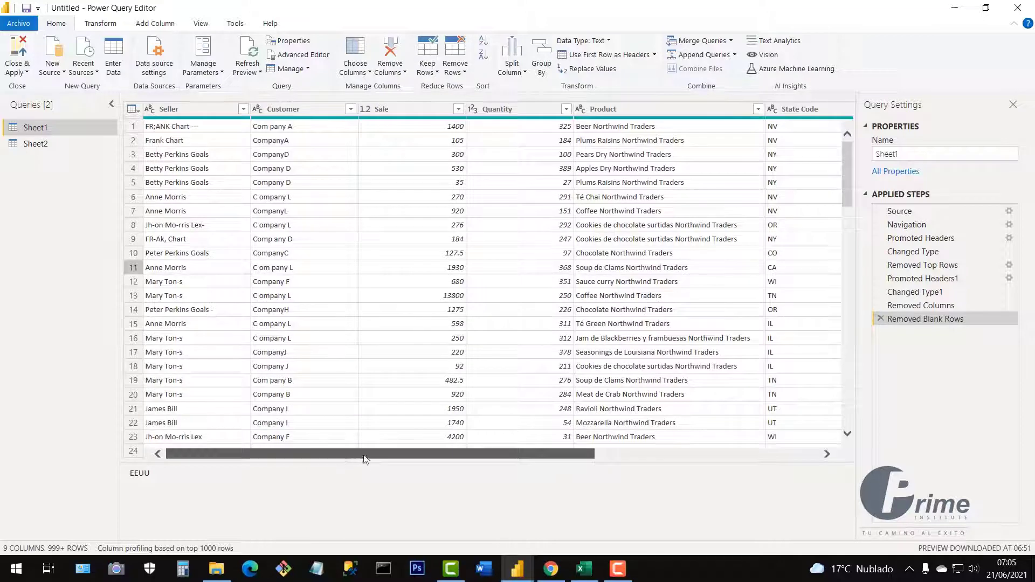
pyautogui.click(364, 111)
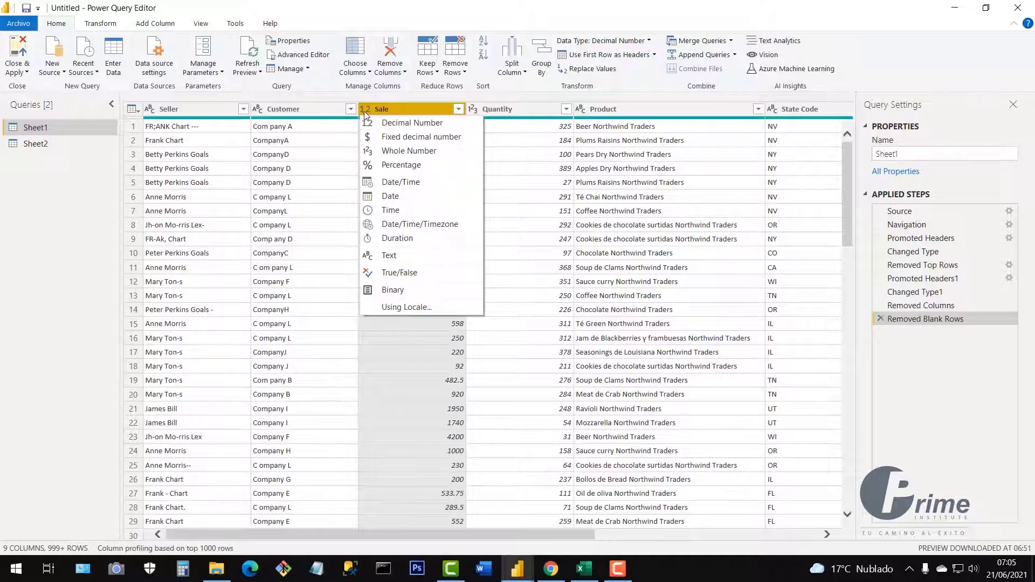
pyautogui.click(305, 155)
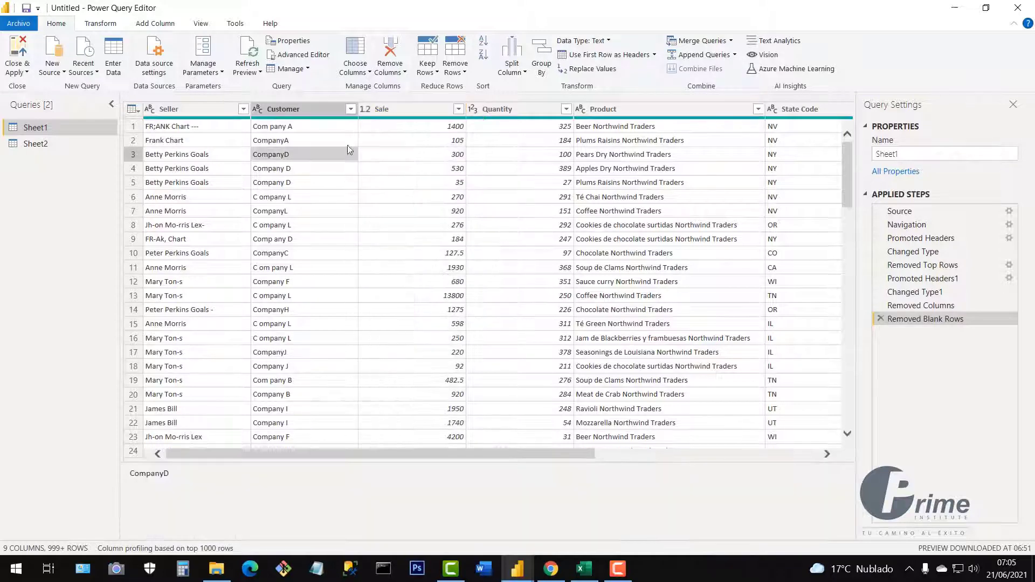
pyautogui.click(473, 110)
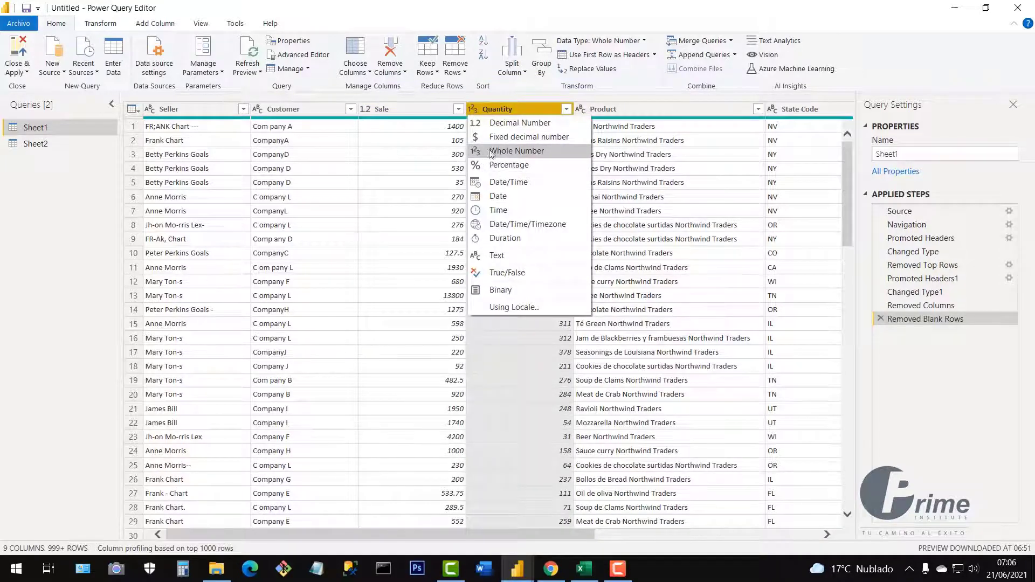
pyautogui.click(699, 223)
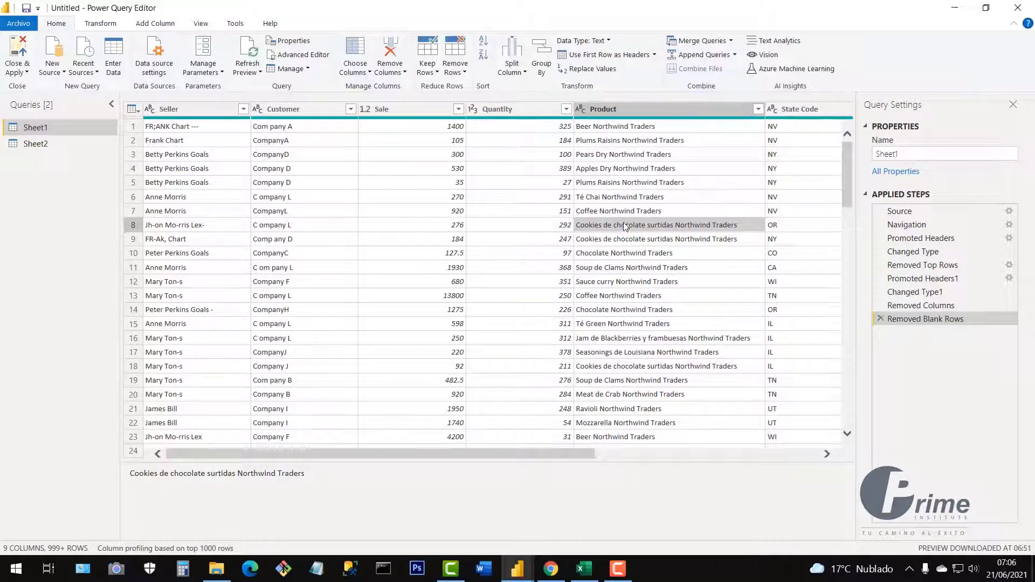
pyautogui.moveTo(567, 454); pyautogui.dragTo(827, 451)
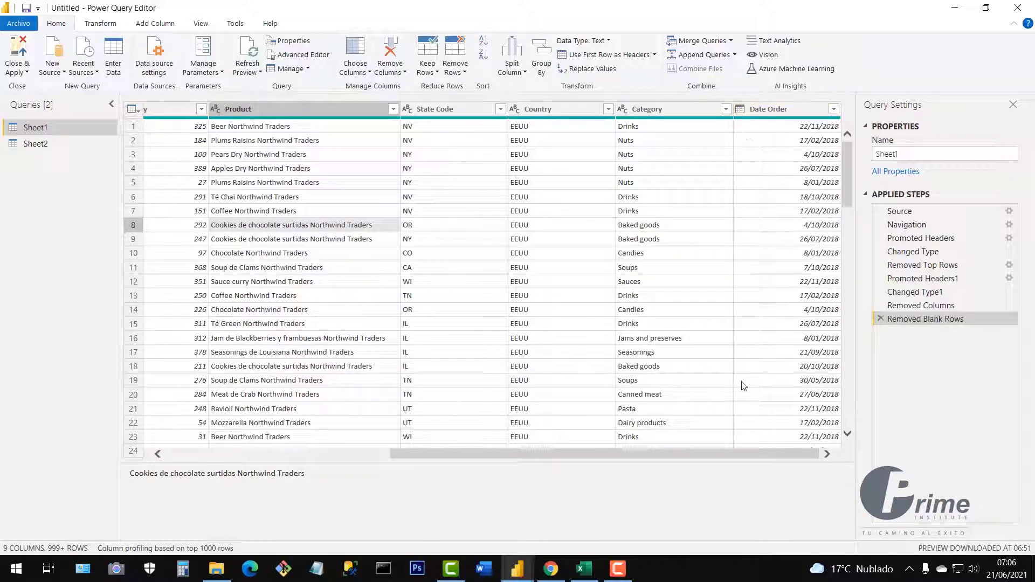
pyautogui.moveTo(713, 457); pyautogui.dragTo(306, 459)
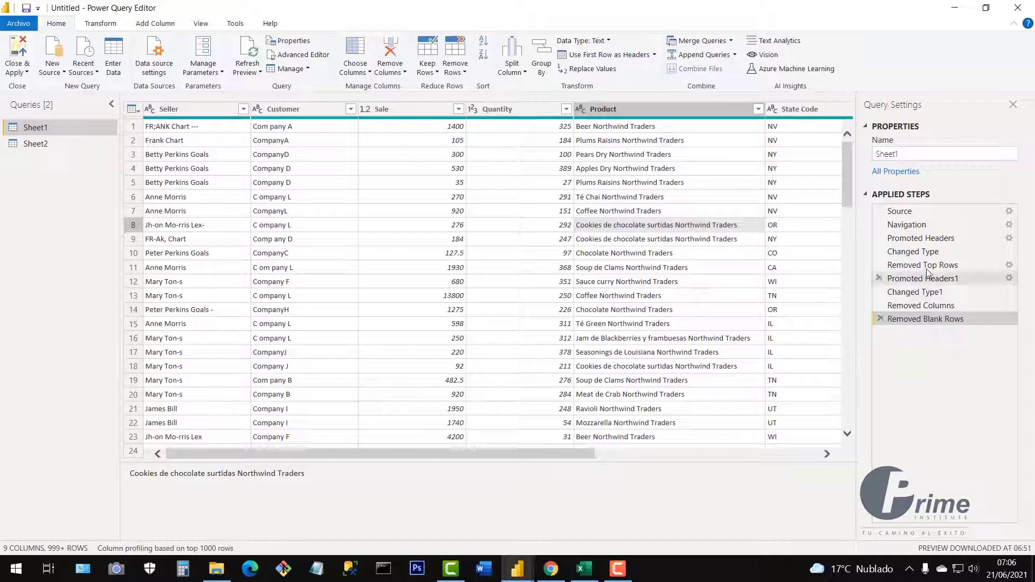
# - Review the data at each applied step of the Sheet1 query in order, from Source through Removed Blank Rows
pyautogui.click(907, 213)
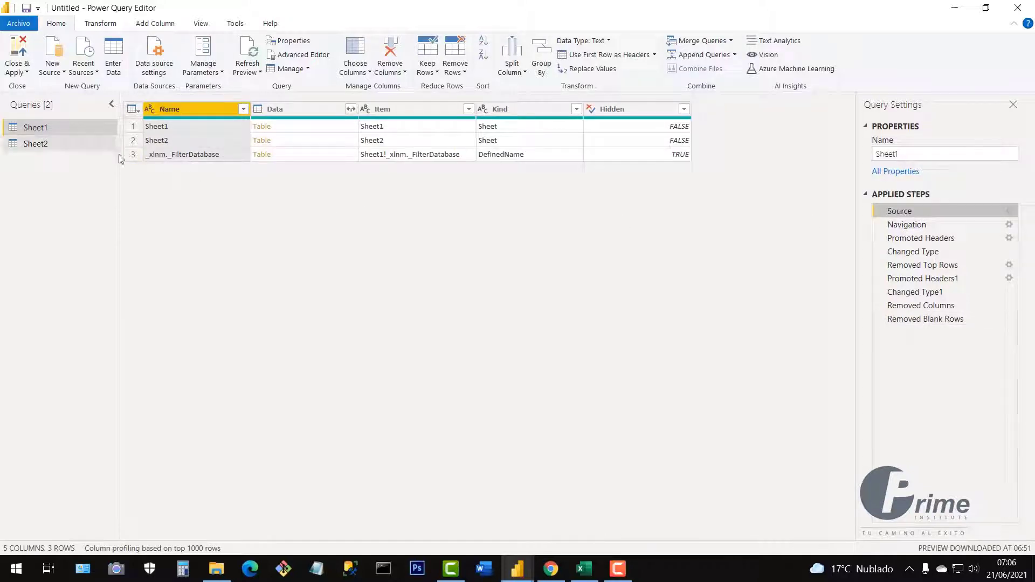
pyautogui.click(900, 229)
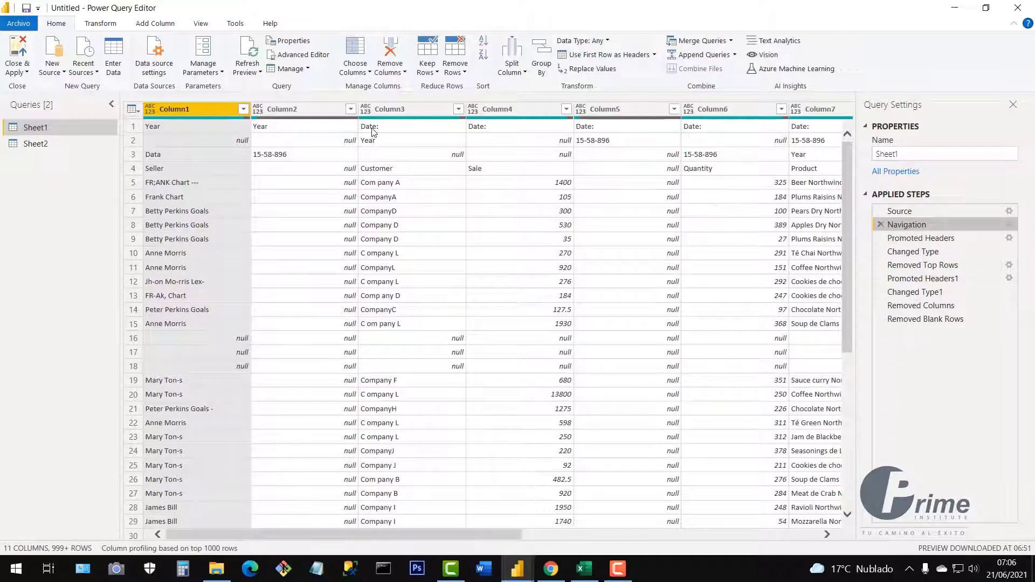
pyautogui.click(910, 240)
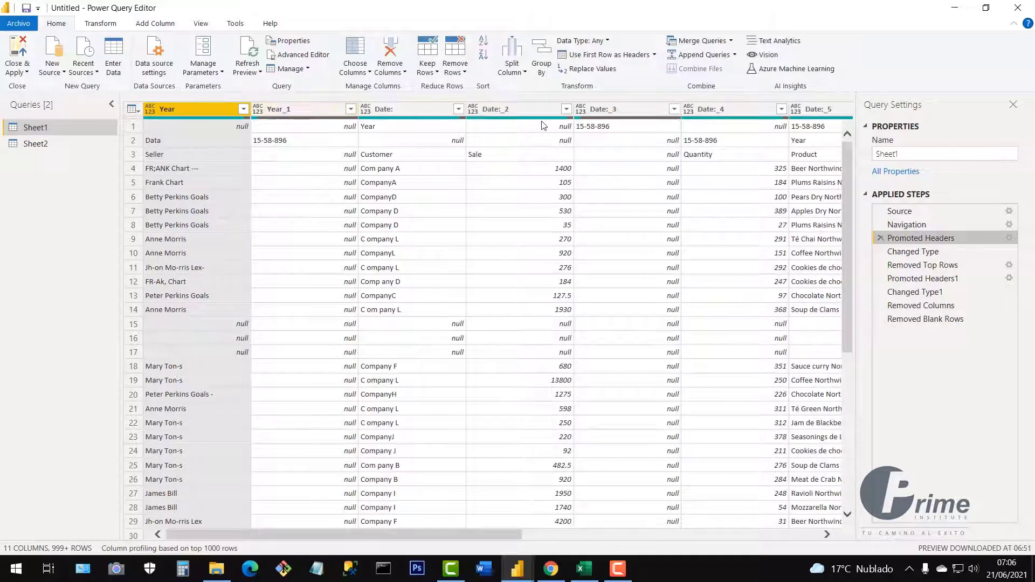
pyautogui.click(911, 253)
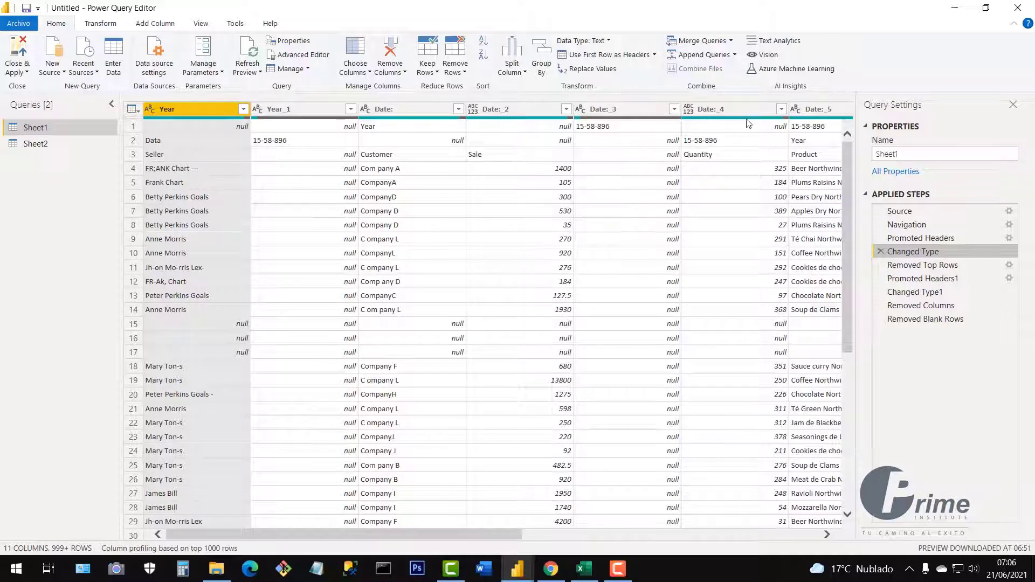
pyautogui.click(910, 265)
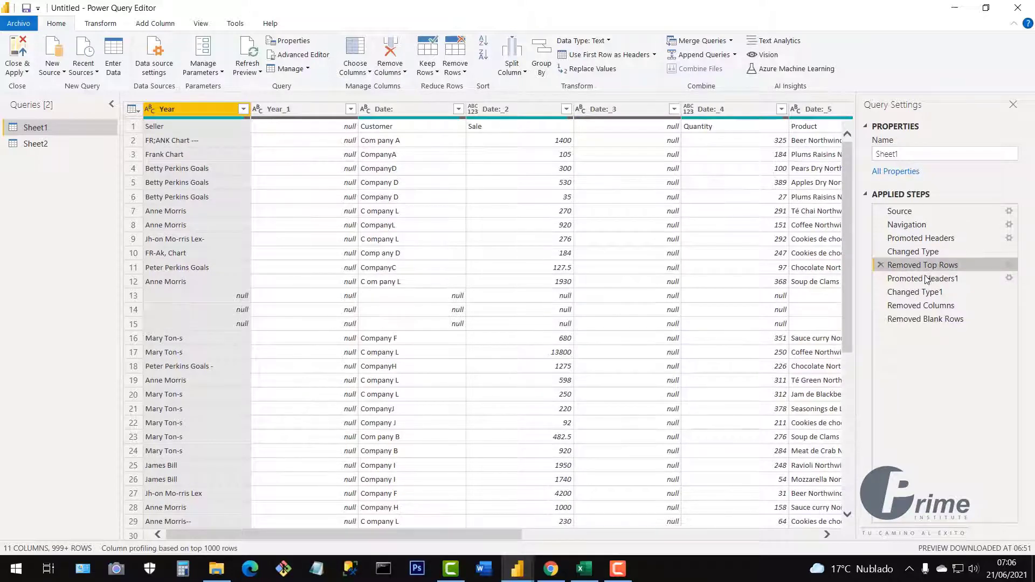
pyautogui.click(919, 280)
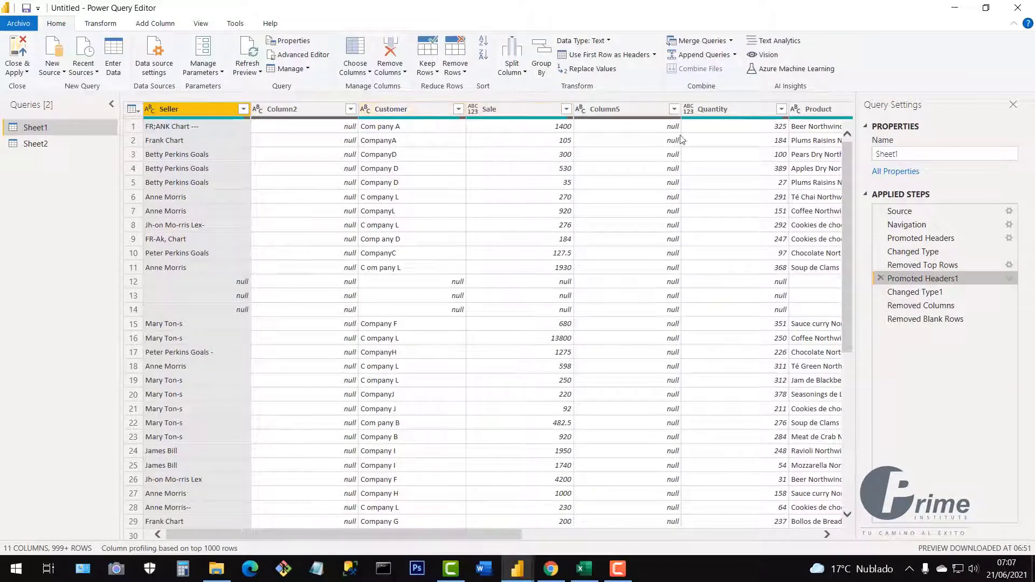
pyautogui.click(916, 296)
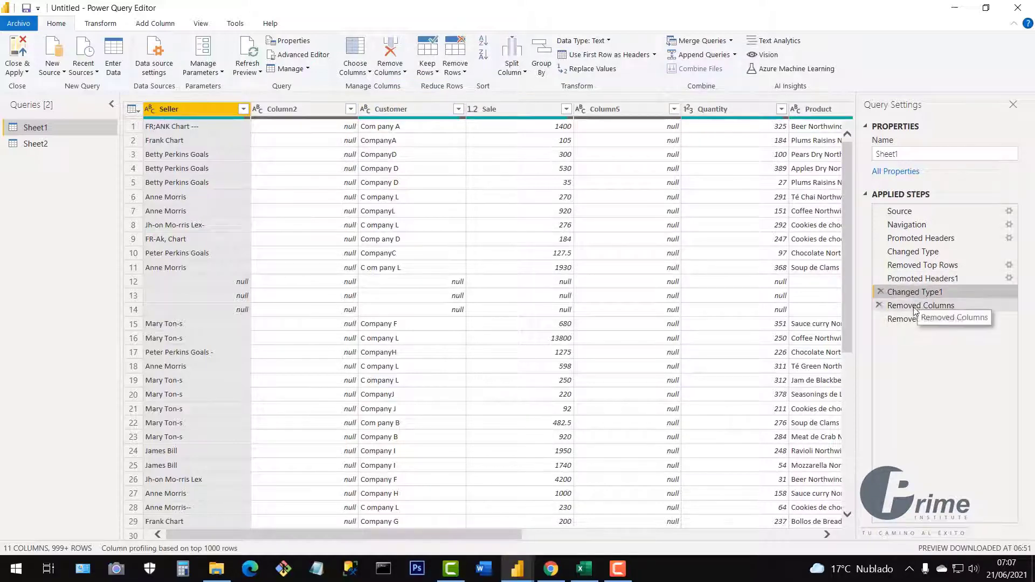
pyautogui.click(915, 306)
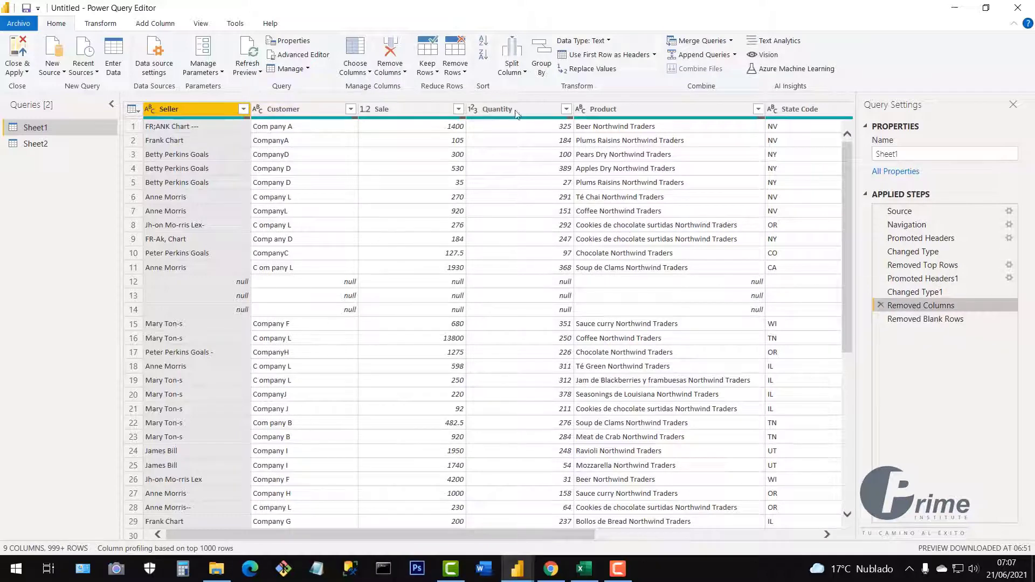
pyautogui.click(907, 319)
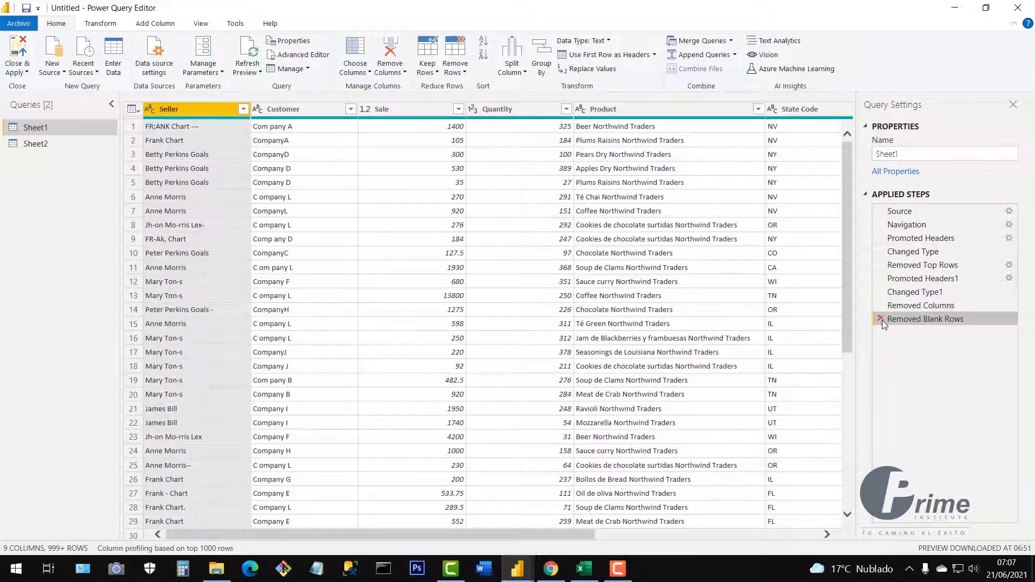
# - Compare the data at the Removed Columns step with the data at the Removed Blank Rows step
pyautogui.click(918, 307)
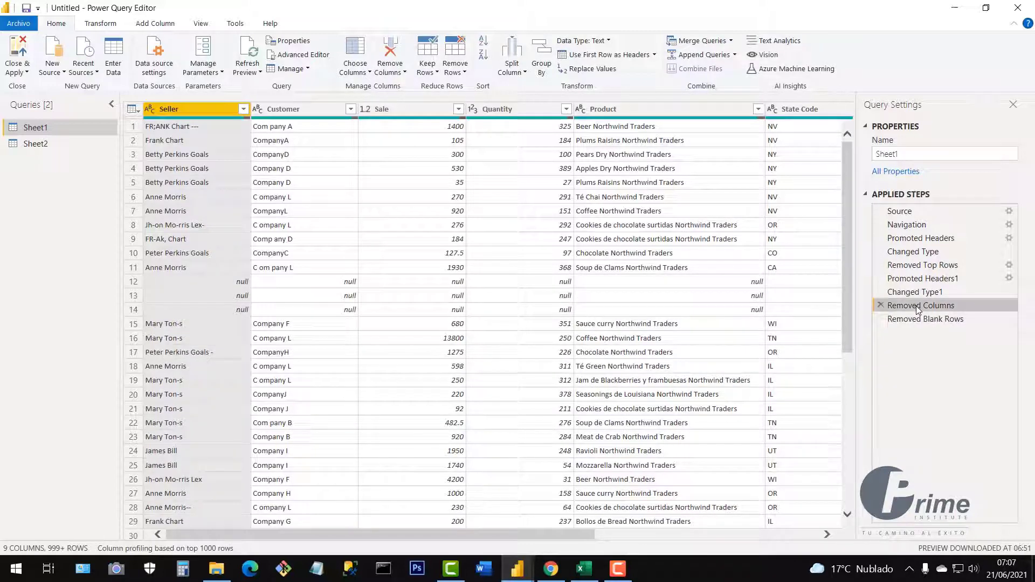
pyautogui.click(916, 321)
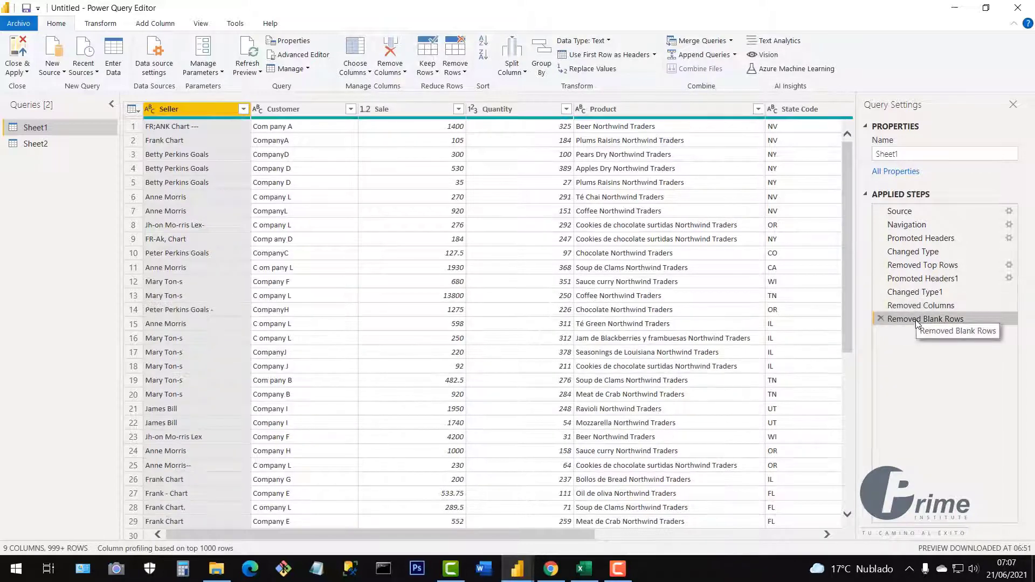
pyautogui.click(914, 307)
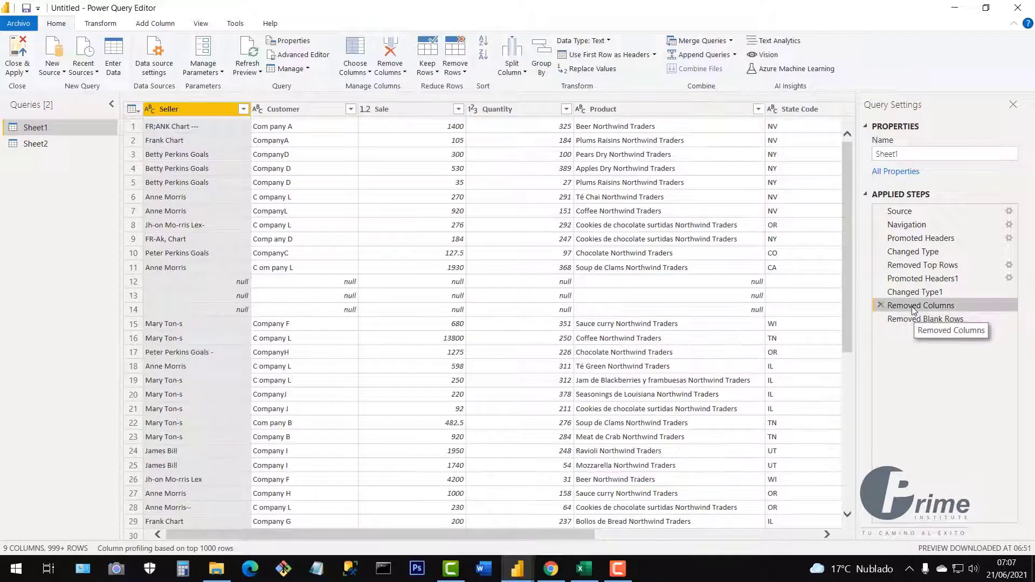
pyautogui.click(914, 319)
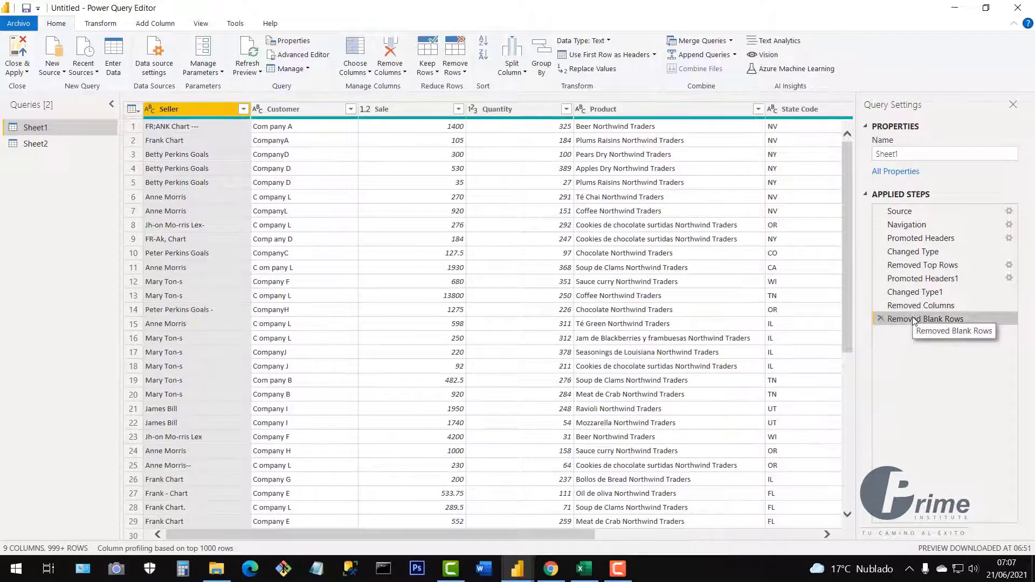
# - Delete the Removed Blank Rows step, look through the null rows, and remove the blank rows from the query again
pyautogui.click(880, 318)
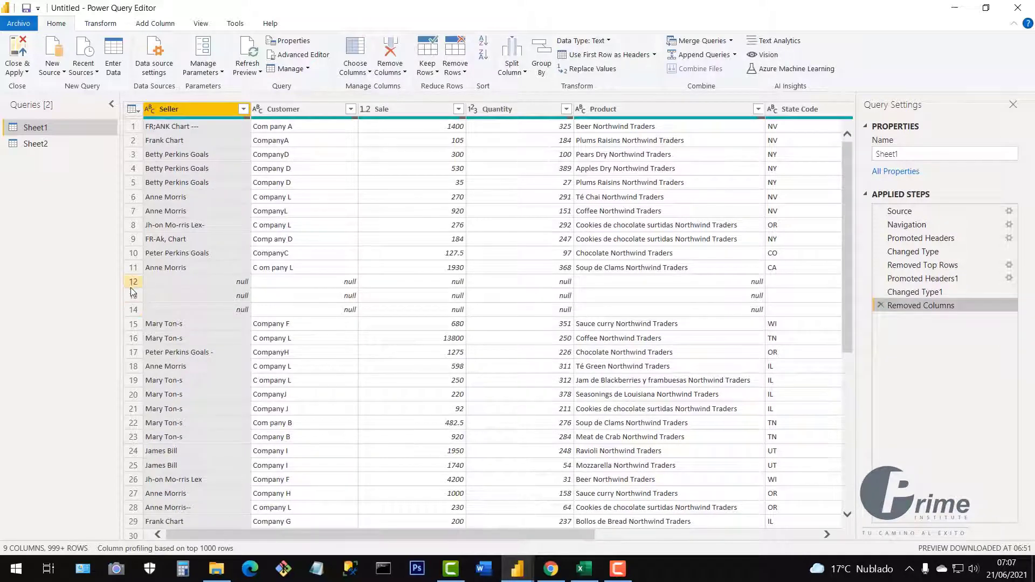
pyautogui.scroll(-5, 245, 305)
pyautogui.scroll(-5, 248, 304)
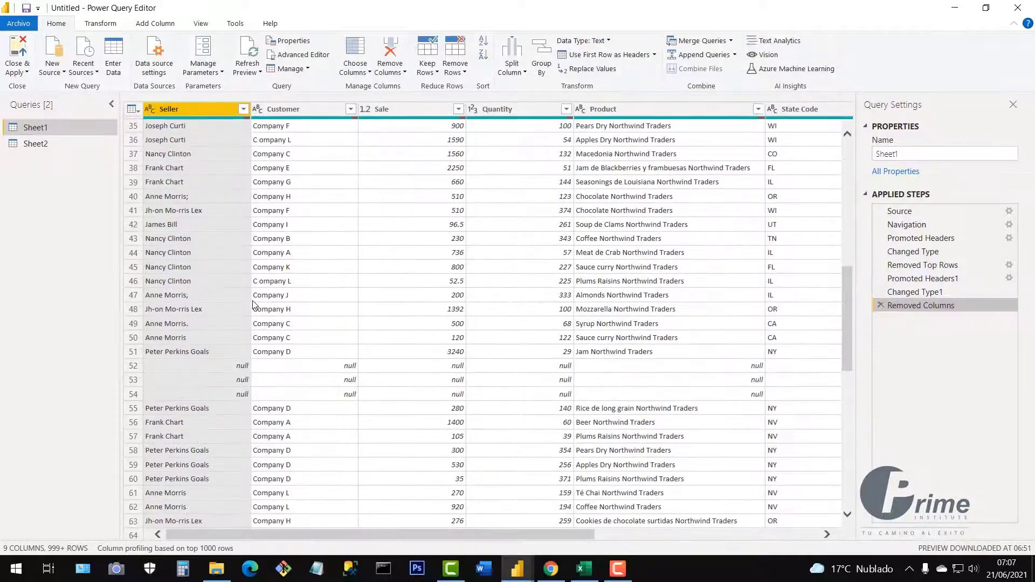
pyautogui.scroll(10, 253, 304)
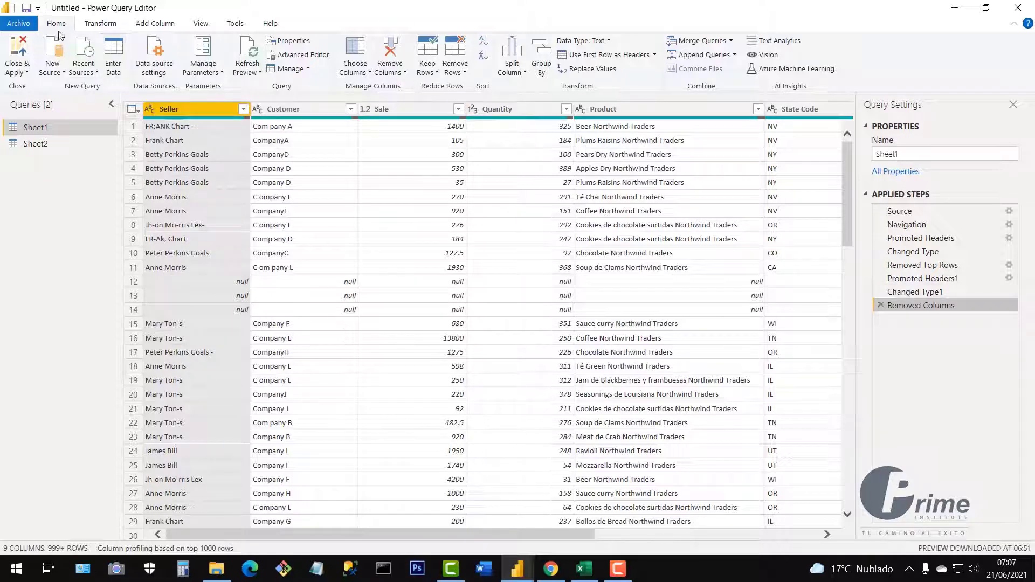
pyautogui.click(460, 73)
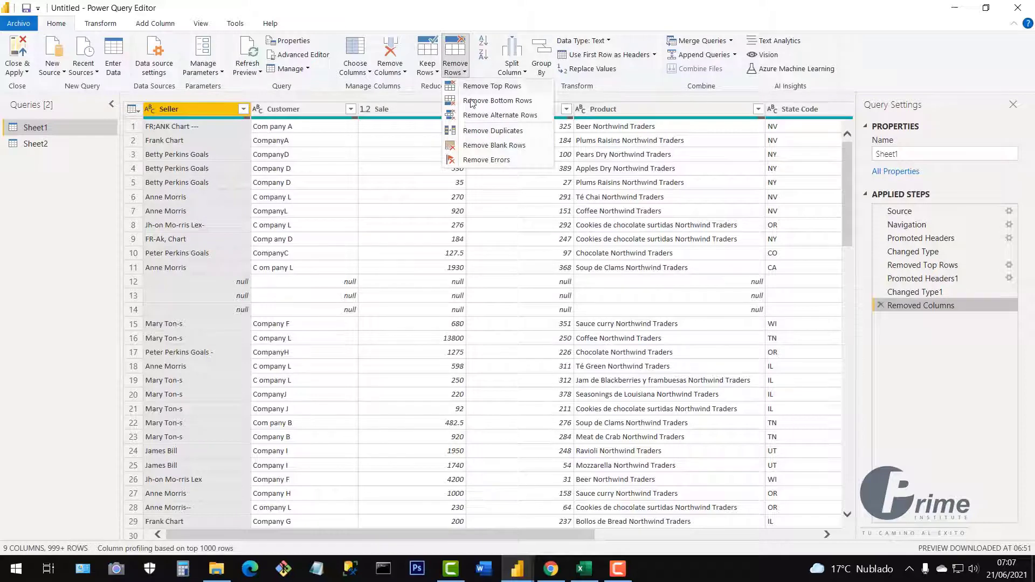
pyautogui.click(510, 151)
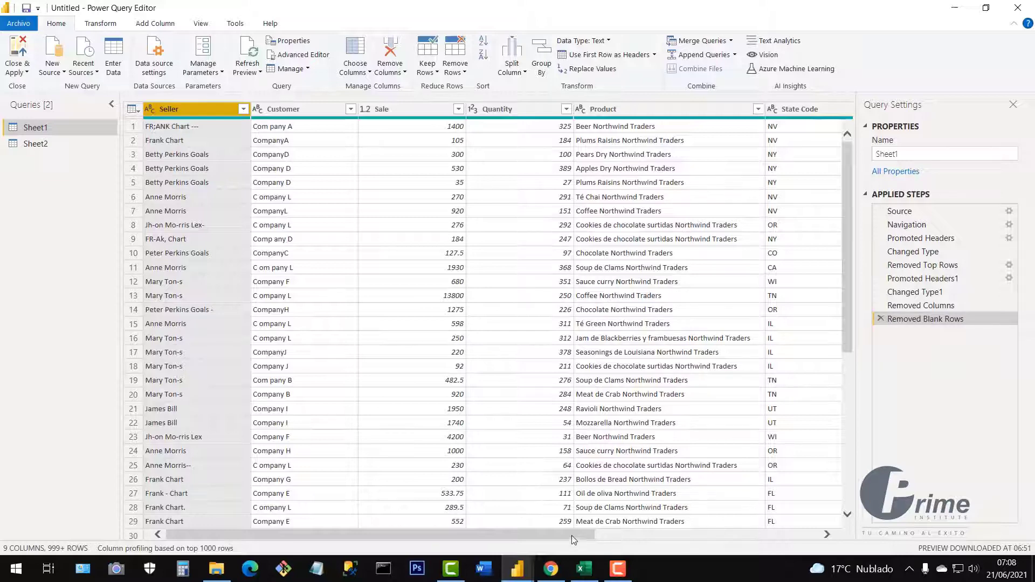
# - Compare the column quality bars at the Changed Type step, including Year_1, with those at the Removed Blank Rows step
pyautogui.moveTo(572, 538); pyautogui.dragTo(416, 525)
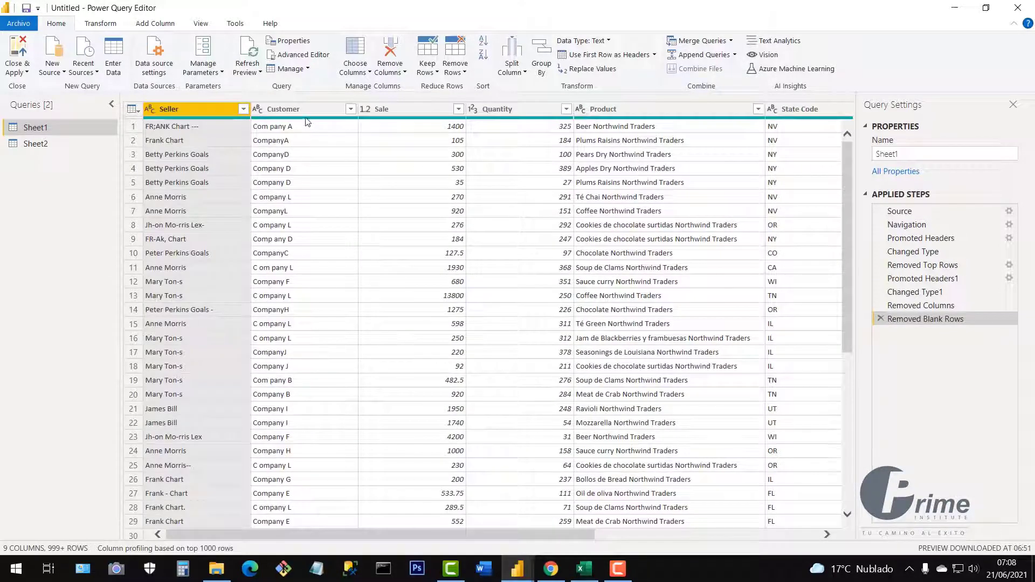
pyautogui.click(918, 255)
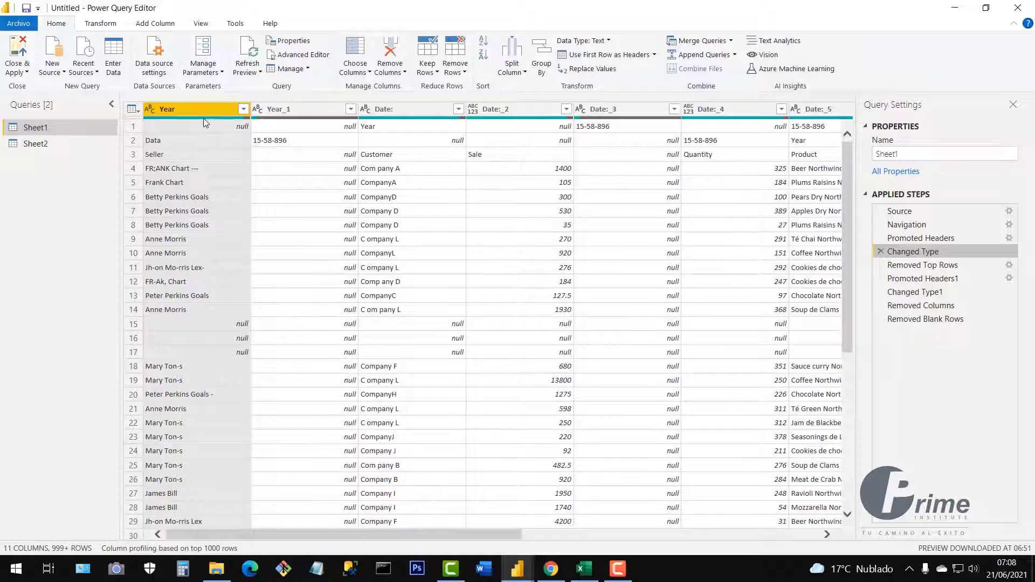
pyautogui.moveTo(301, 120)
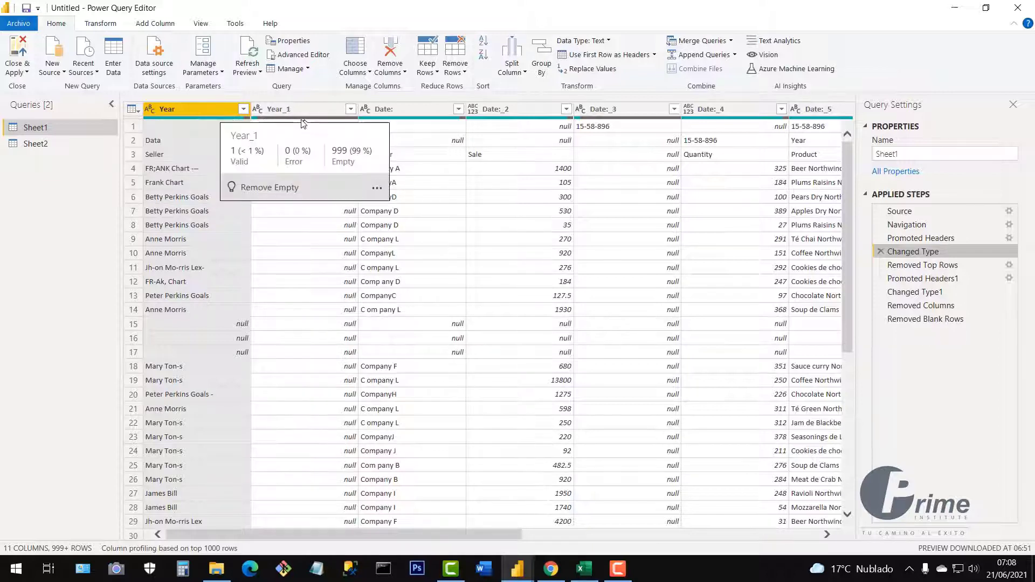
pyautogui.click(914, 320)
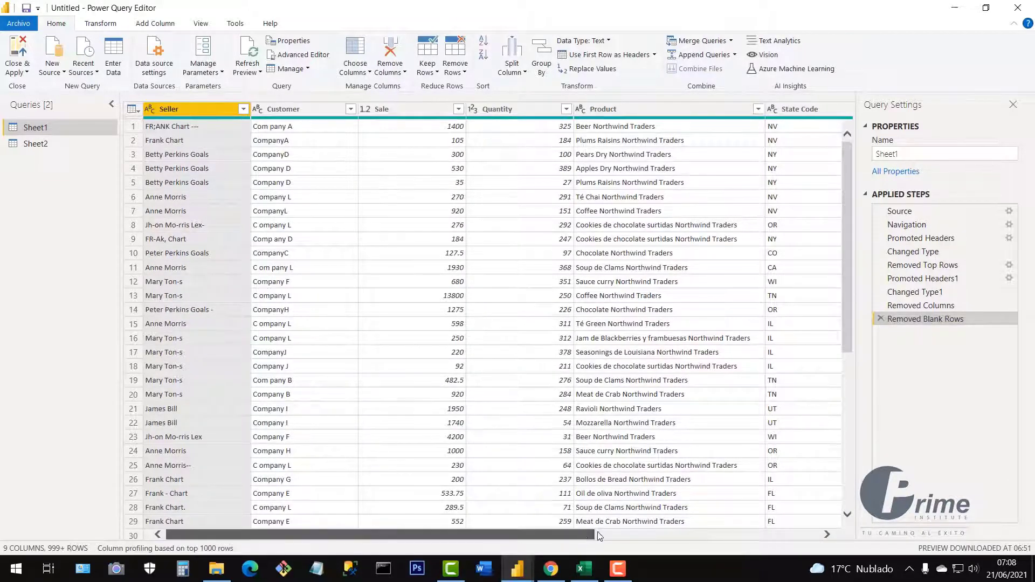
pyautogui.moveTo(568, 531); pyautogui.dragTo(113, 533)
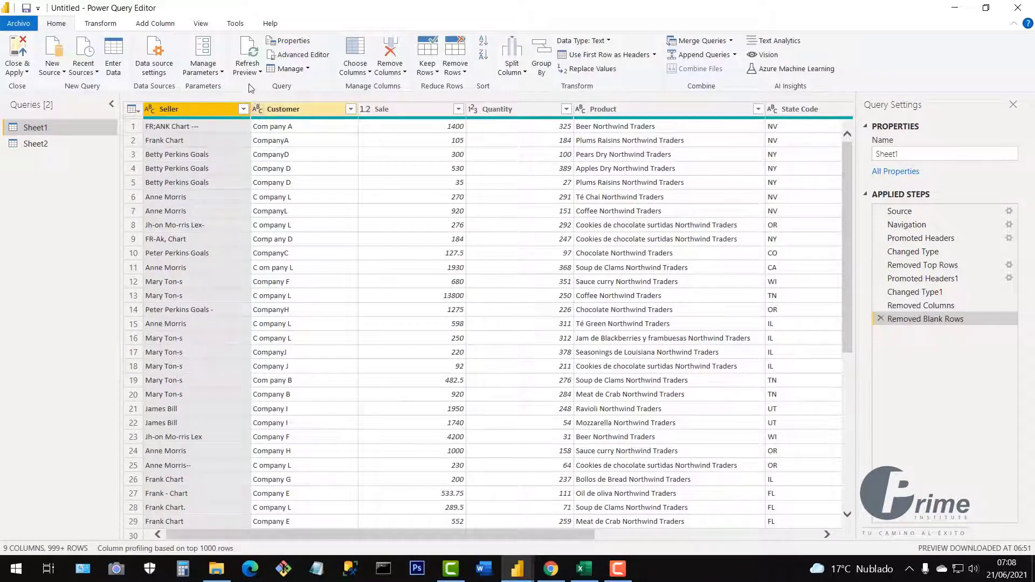
# - Show the column quality details in the data preview, review them across all columns, and toggle them off and on again
pyautogui.click(201, 24)
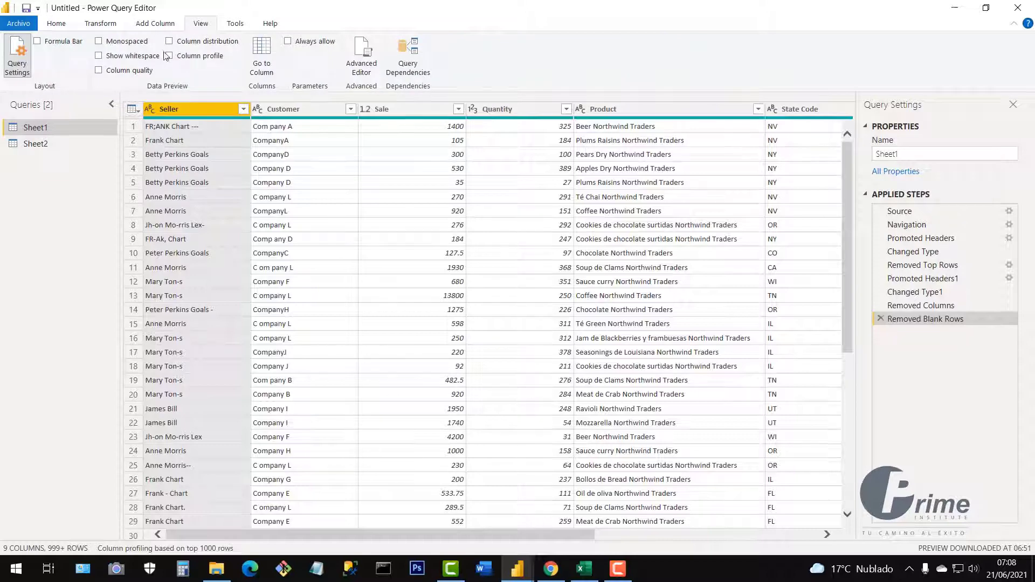
pyautogui.click(99, 71)
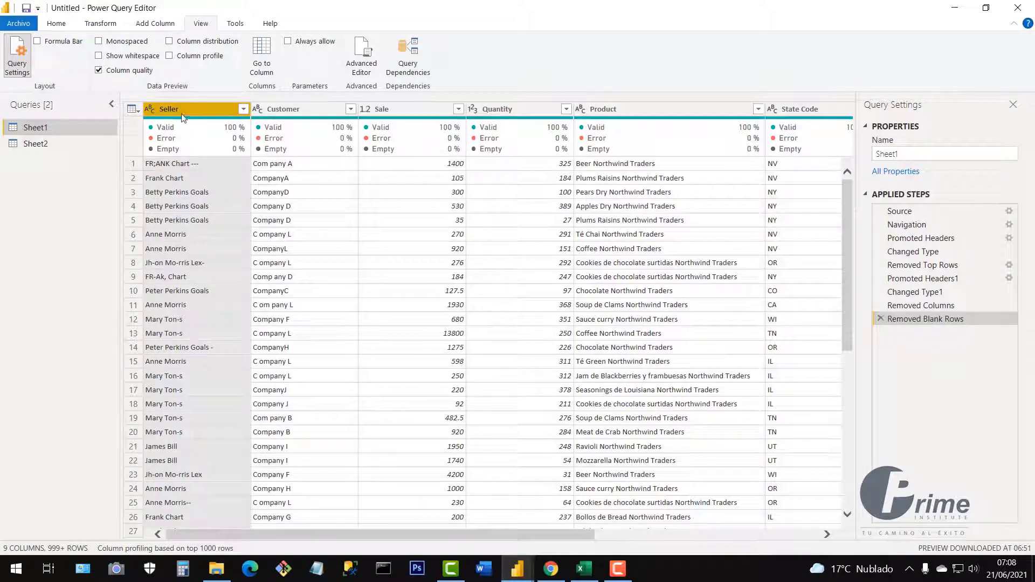
pyautogui.moveTo(167, 134)
pyautogui.moveTo(588, 533); pyautogui.dragTo(320, 510)
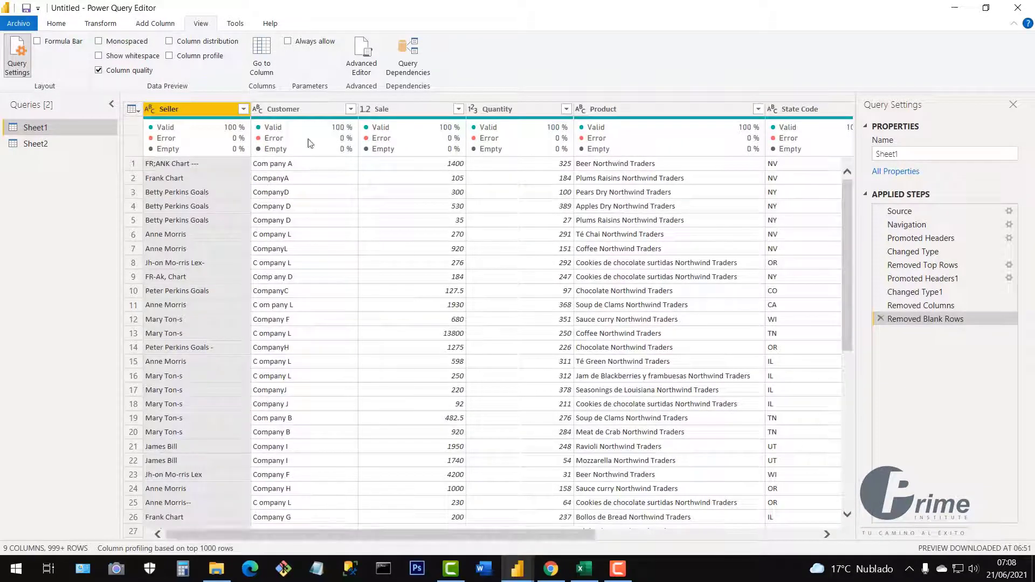
pyautogui.moveTo(299, 154)
pyautogui.click(98, 71)
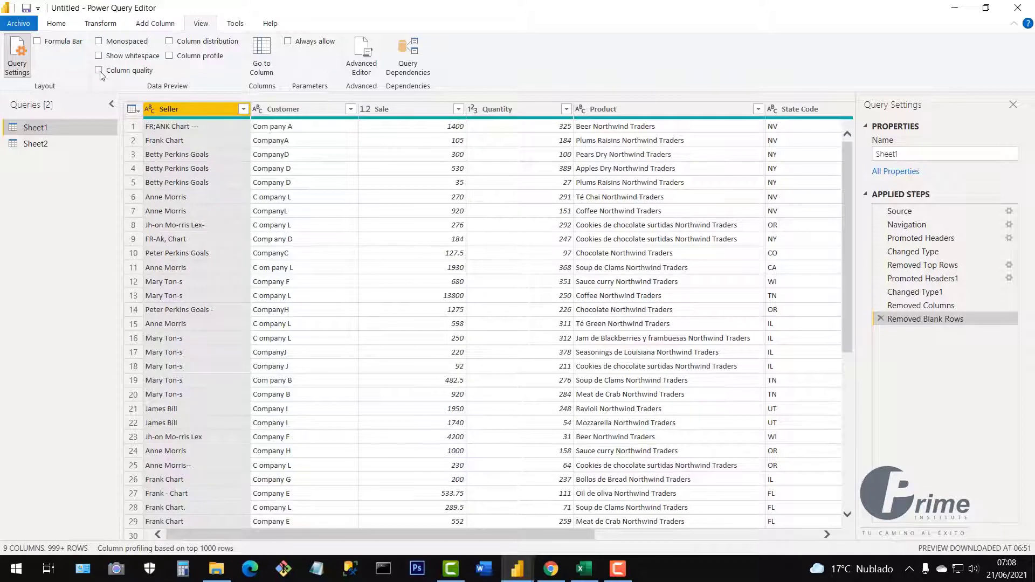
pyautogui.click(98, 71)
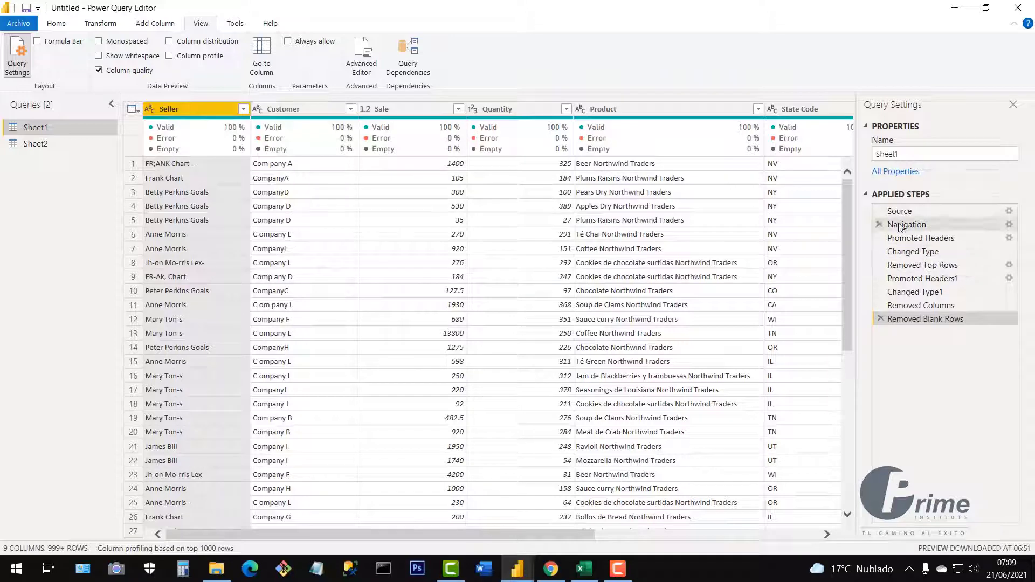
# - Inspect the Year column's quality details at the Changed Type step and its null cells in rows 15 to 17
pyautogui.click(909, 254)
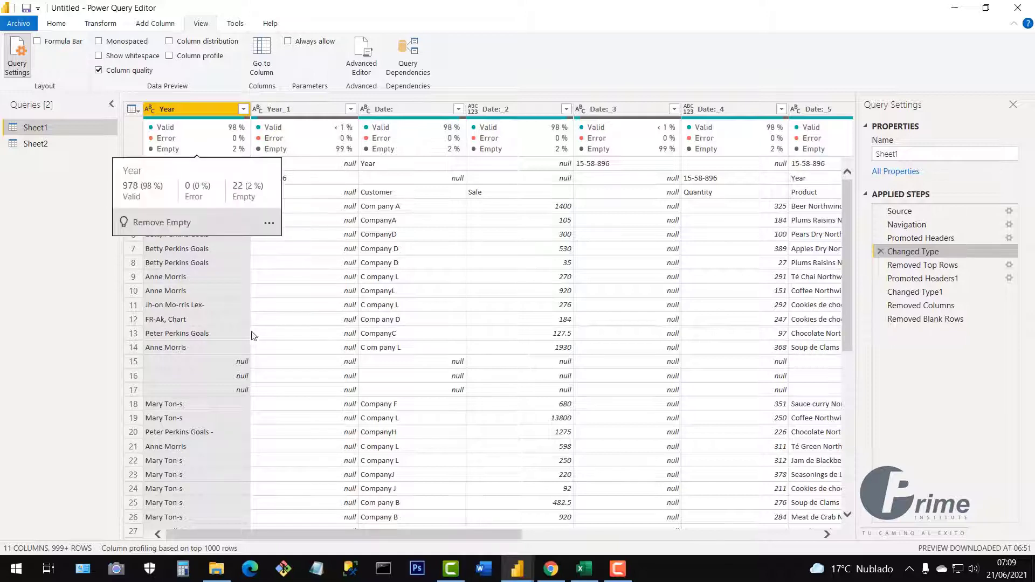
pyautogui.click(237, 362)
pyautogui.click(234, 376)
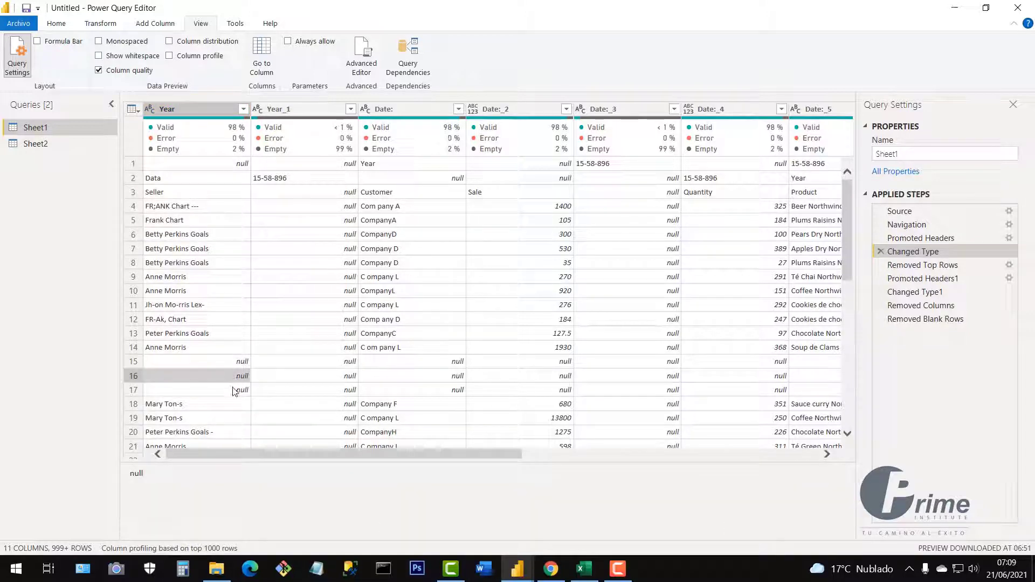
pyautogui.click(235, 390)
pyautogui.click(237, 363)
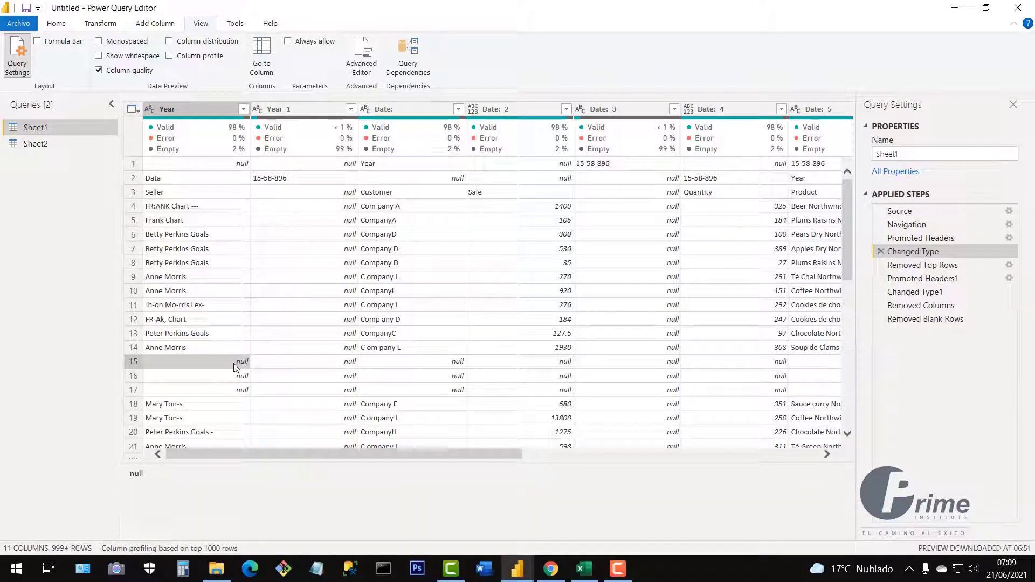
pyautogui.click(231, 334)
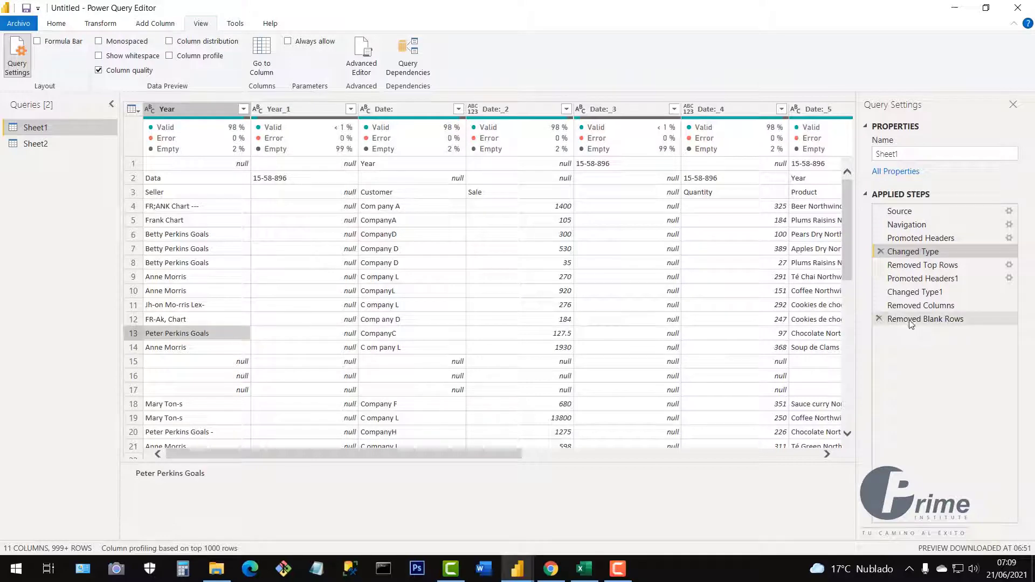
# - Return to the Removed Blank Rows step, check the quality details of all columns, and hide the column quality display
pyautogui.click(925, 322)
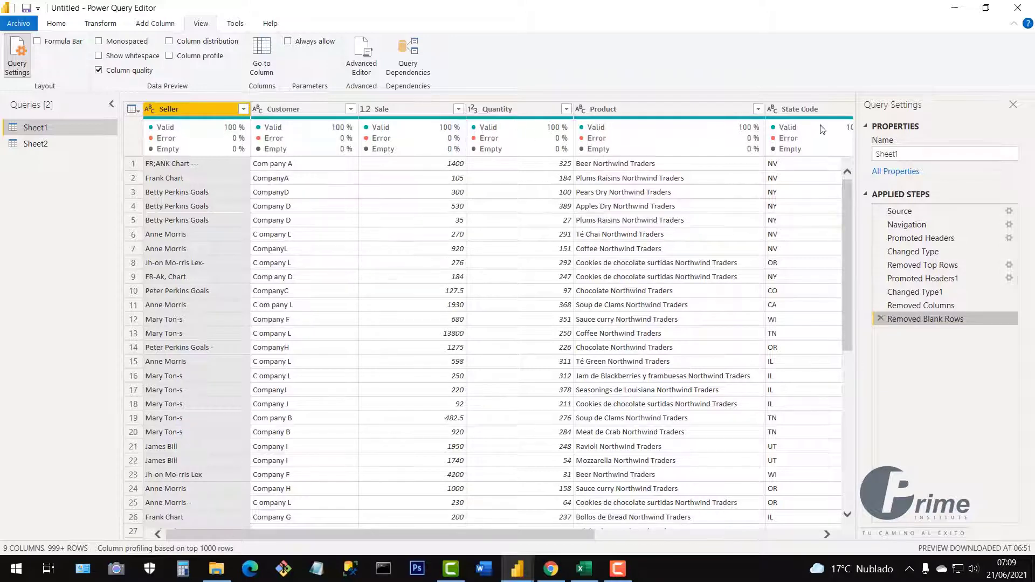
pyautogui.moveTo(579, 533); pyautogui.dragTo(327, 535)
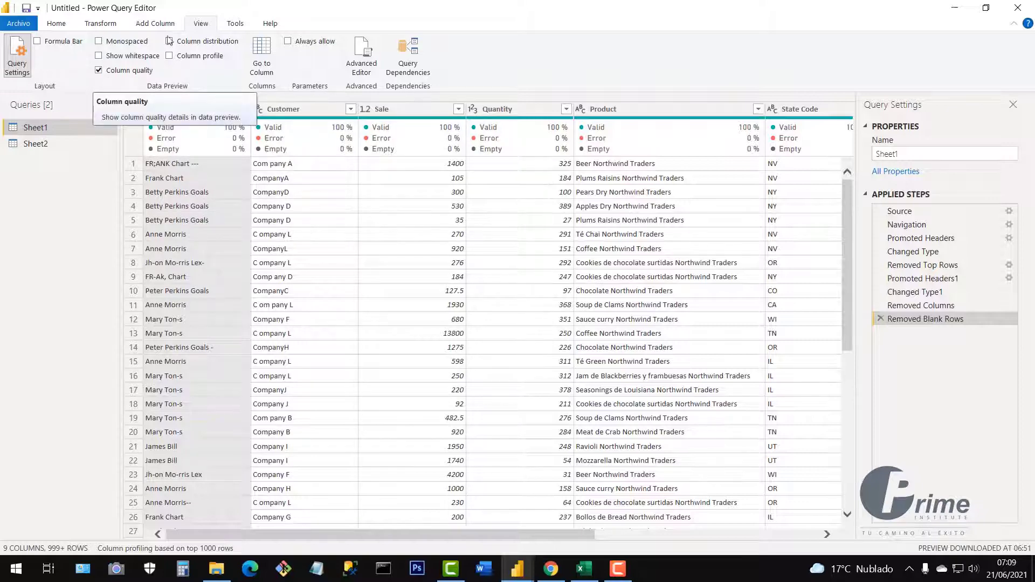
pyautogui.click(98, 71)
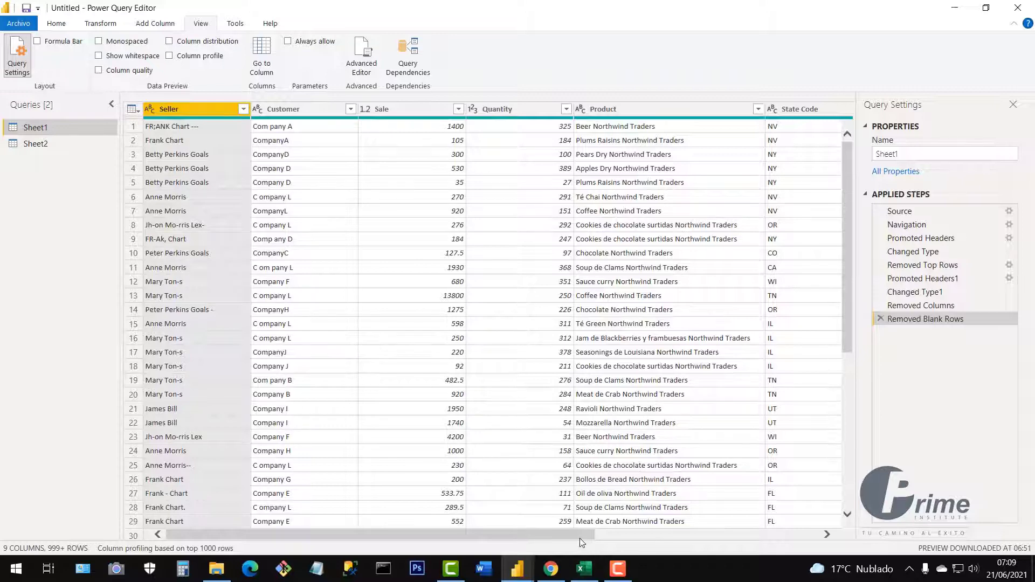
# - Examine the Seller column's cells in Sheet1 for inconsistent names and stray punctuation
pyautogui.click(603, 535)
pyautogui.moveTo(846, 519); pyautogui.dragTo(452, 520)
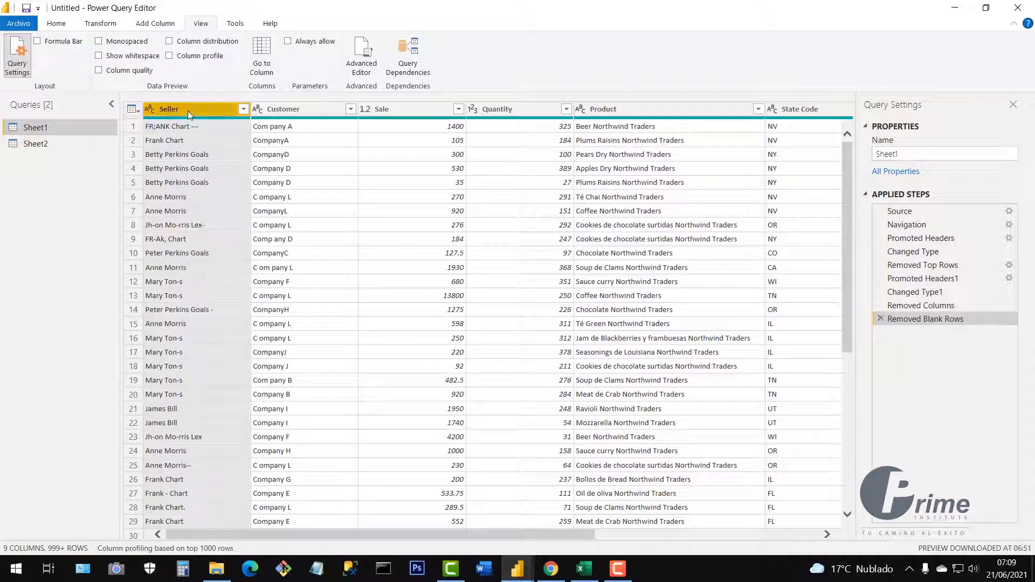
pyautogui.click(187, 183)
pyautogui.click(194, 240)
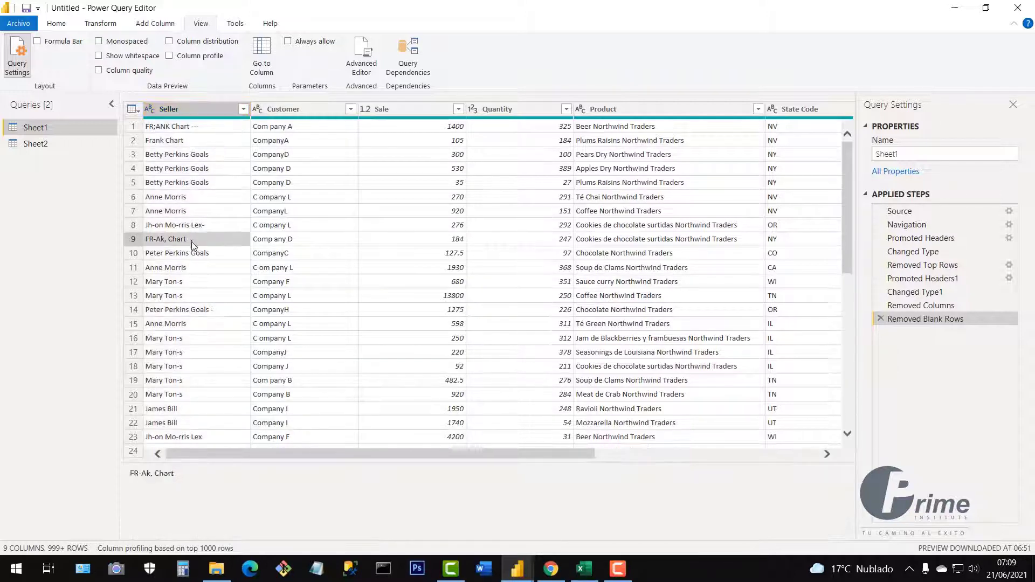
pyautogui.click(188, 296)
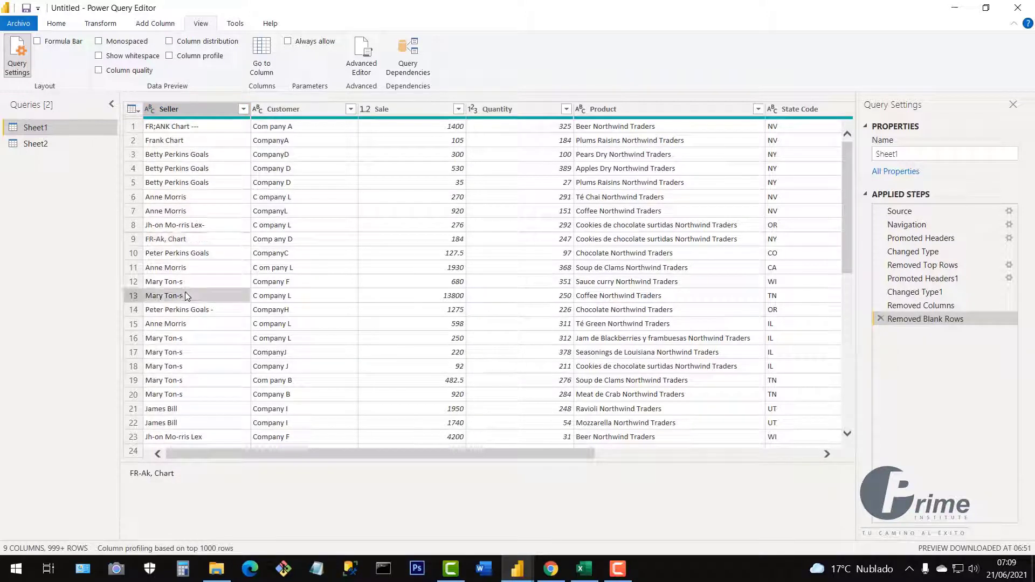
pyautogui.click(159, 129)
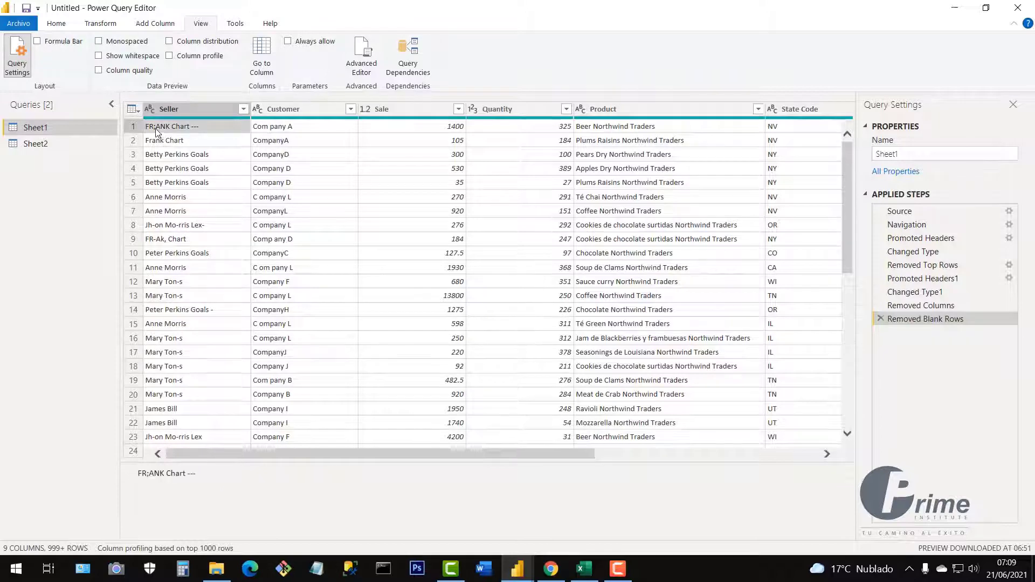
pyautogui.click(203, 312)
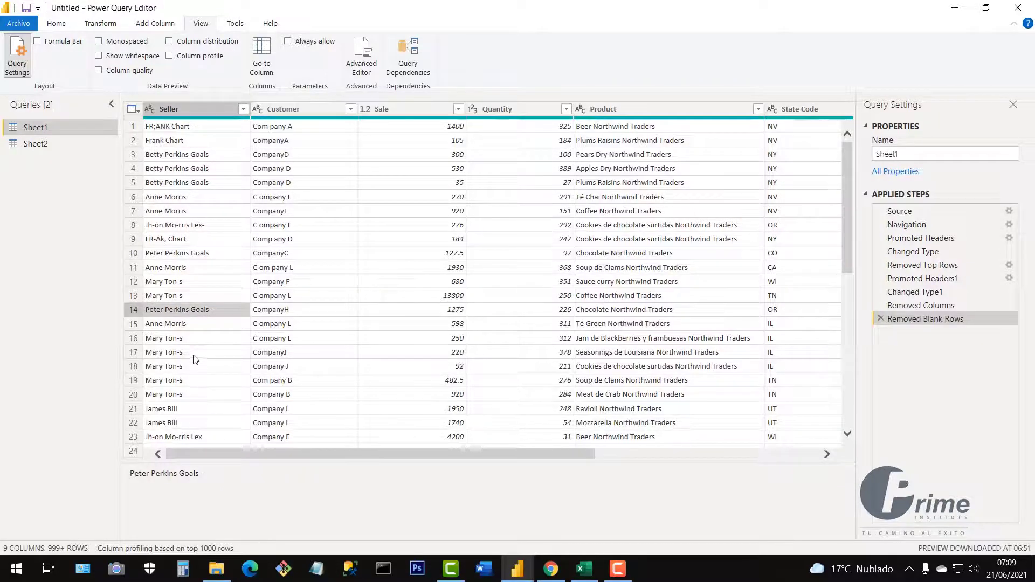
pyautogui.scroll(-3, 196, 360)
pyautogui.scroll(3, 197, 360)
# - Review the distinct values in the Seller column's filter list and close it without applying a filter
pyautogui.click(243, 110)
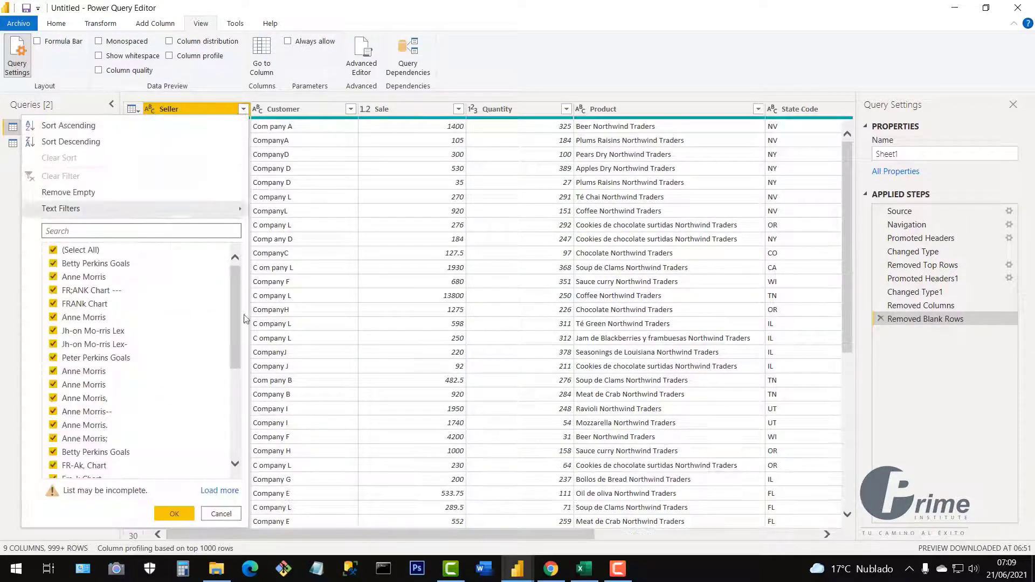
pyautogui.moveTo(232, 310); pyautogui.dragTo(233, 280)
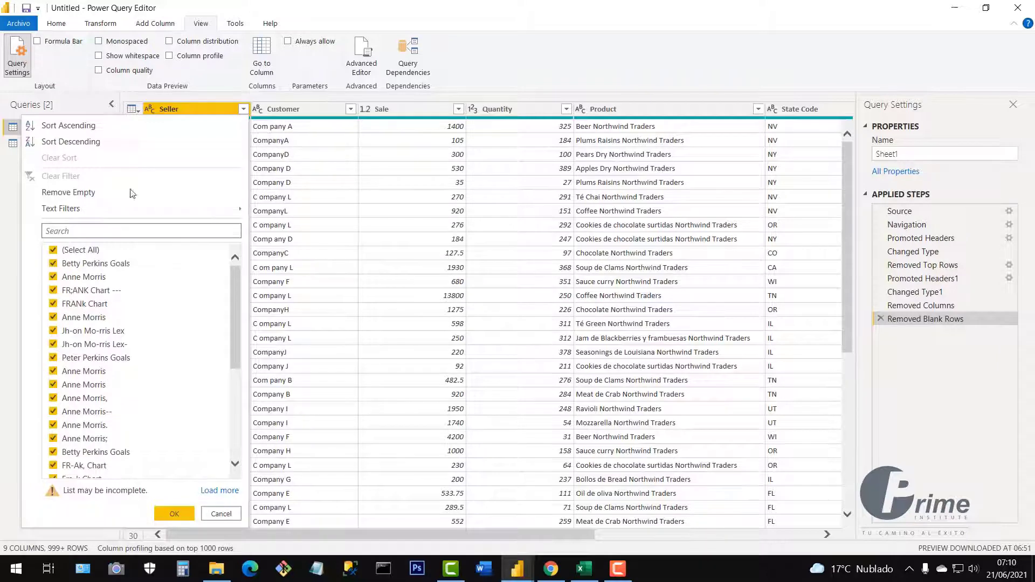
pyautogui.click(312, 299)
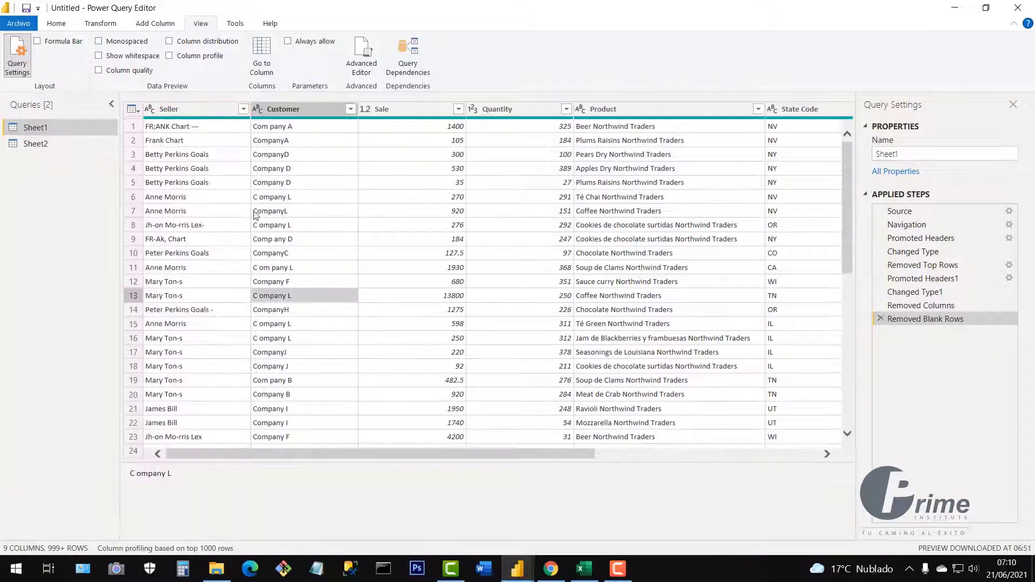
pyautogui.click(459, 185)
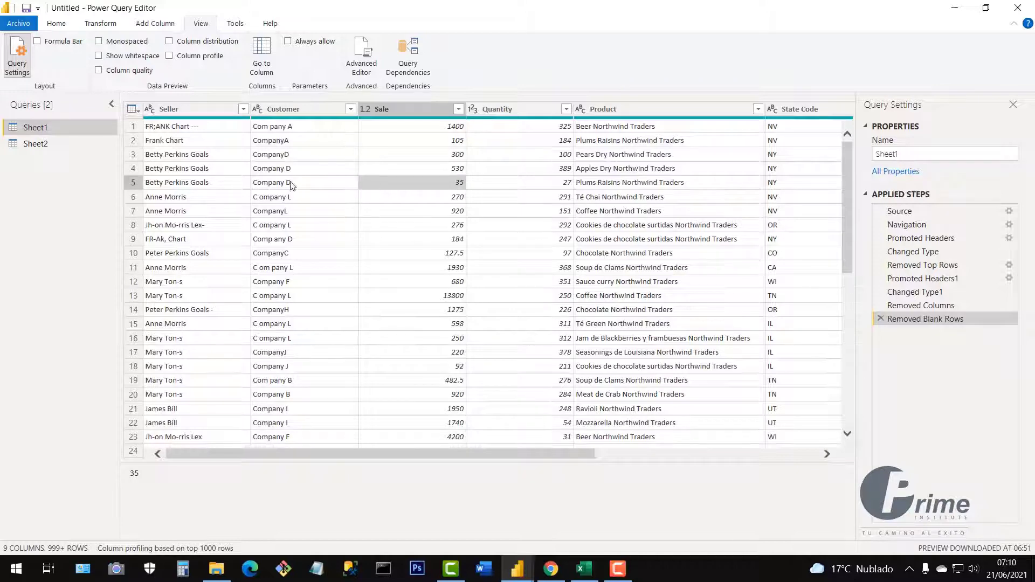
# - Replace every ";" in the Seller column with an empty value, and compare the result with the Removed Blank Rows step
pyautogui.click(57, 24)
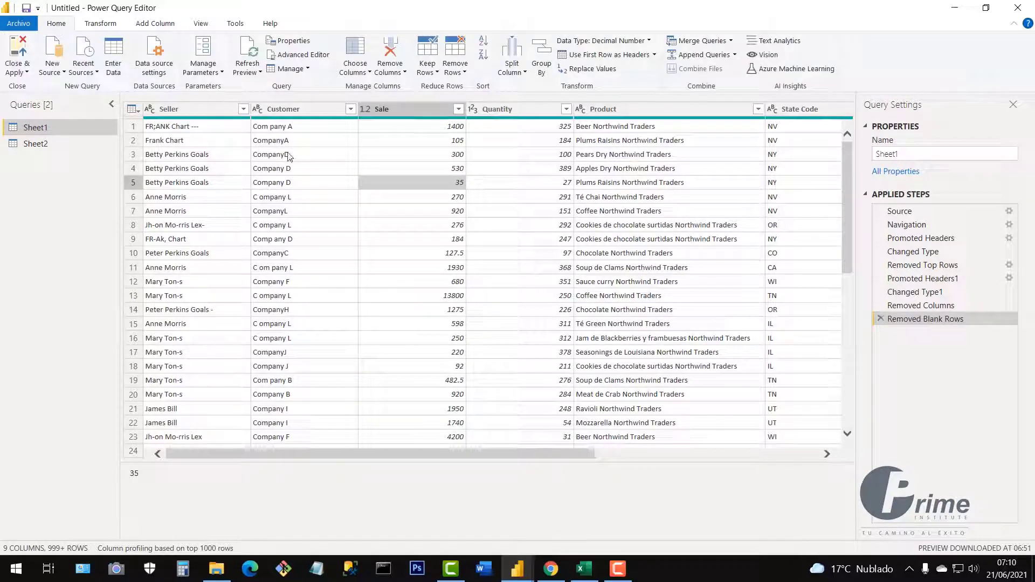
pyautogui.click(397, 248)
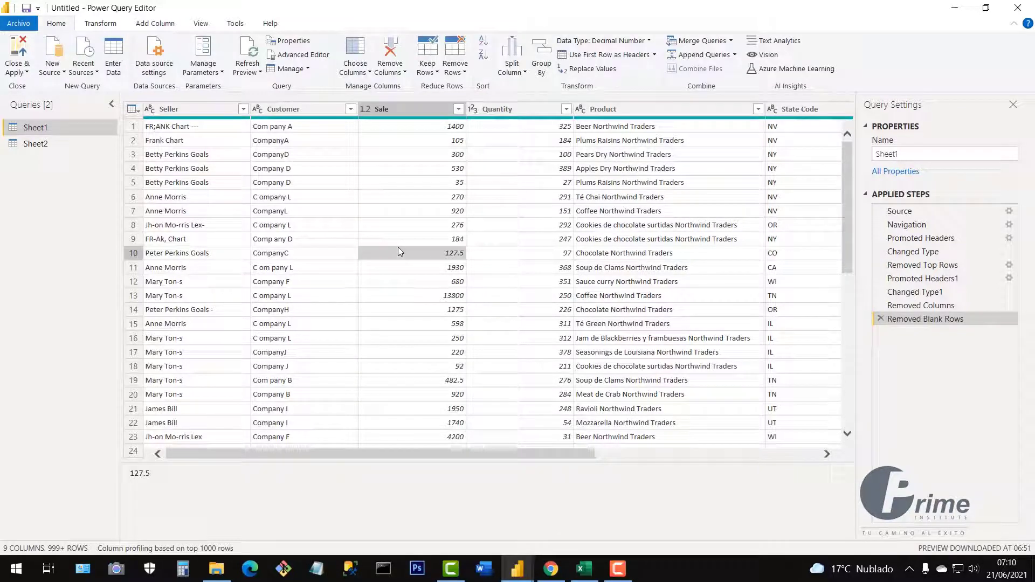
pyautogui.click(185, 110)
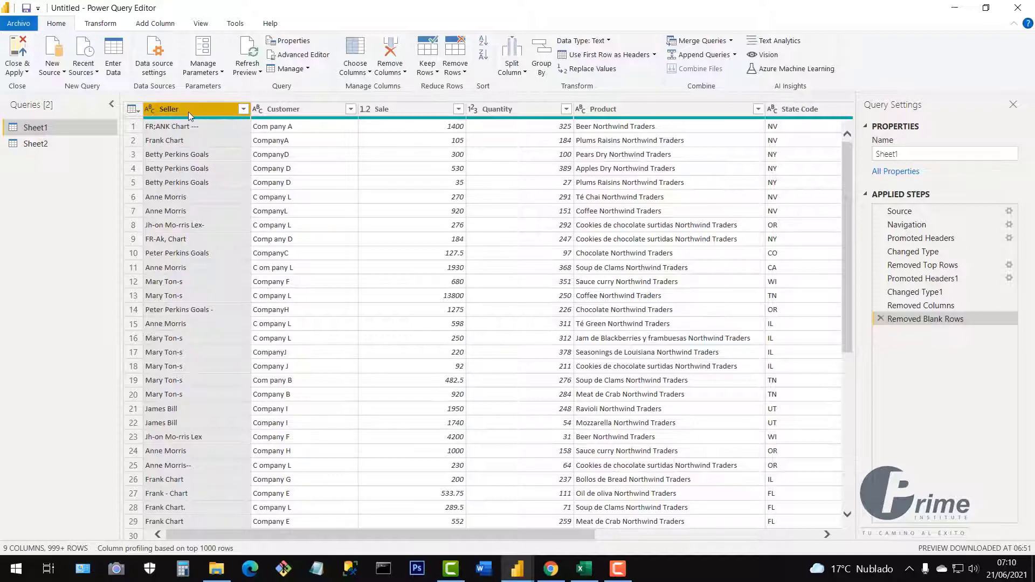
pyautogui.rightClick(186, 112)
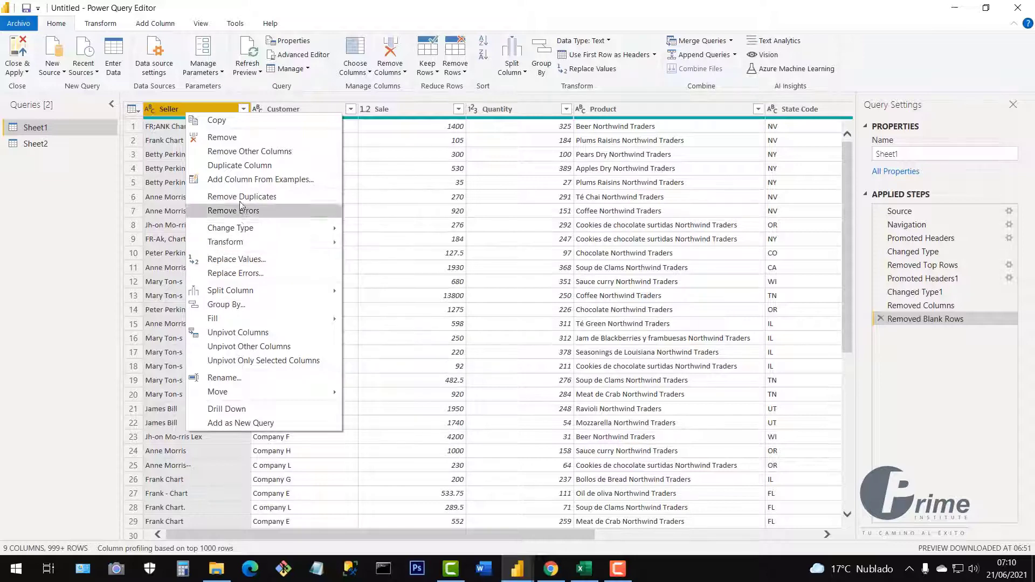
pyautogui.rightClick(173, 115)
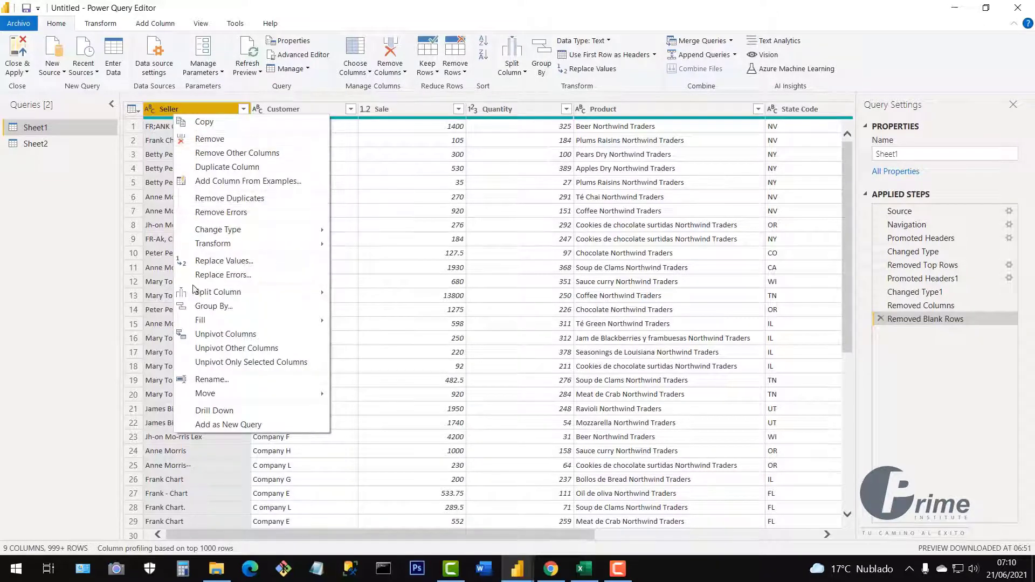
pyautogui.click(223, 261)
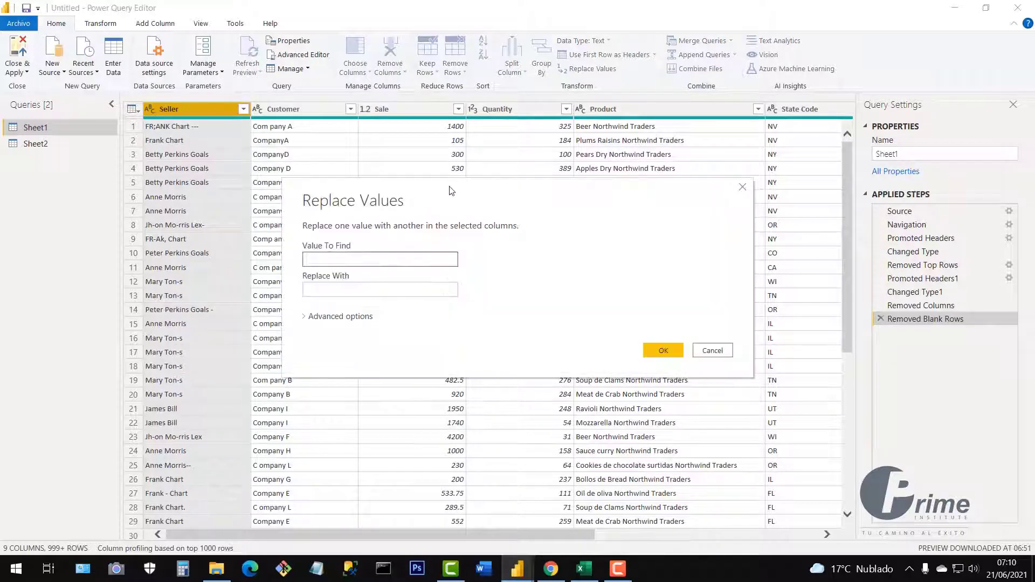
pyautogui.moveTo(451, 191); pyautogui.dragTo(504, 187)
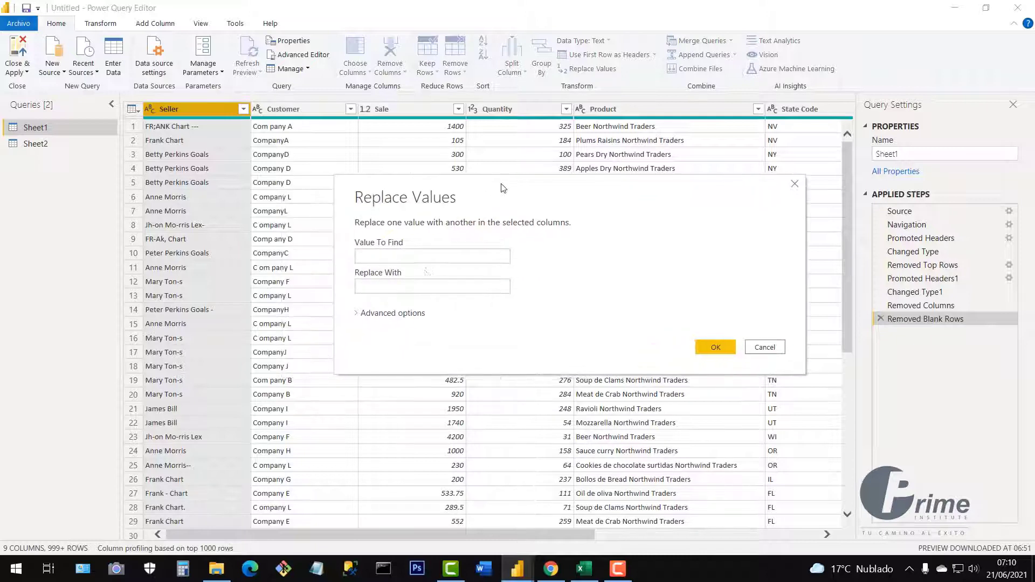
pyautogui.click(370, 254)
pyautogui.click(366, 285)
pyautogui.click(373, 254)
pyautogui.click(371, 287)
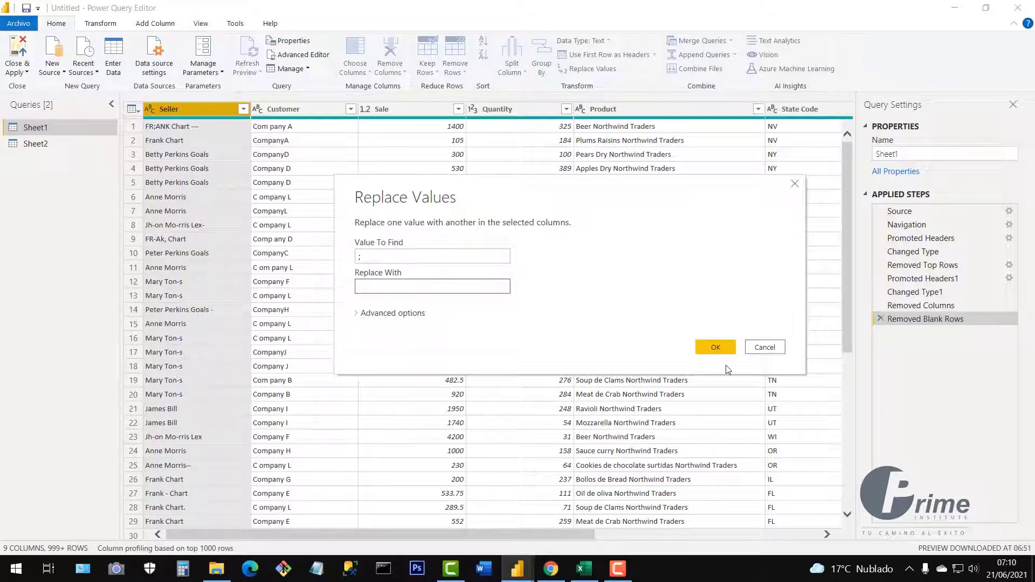
pyautogui.click(716, 349)
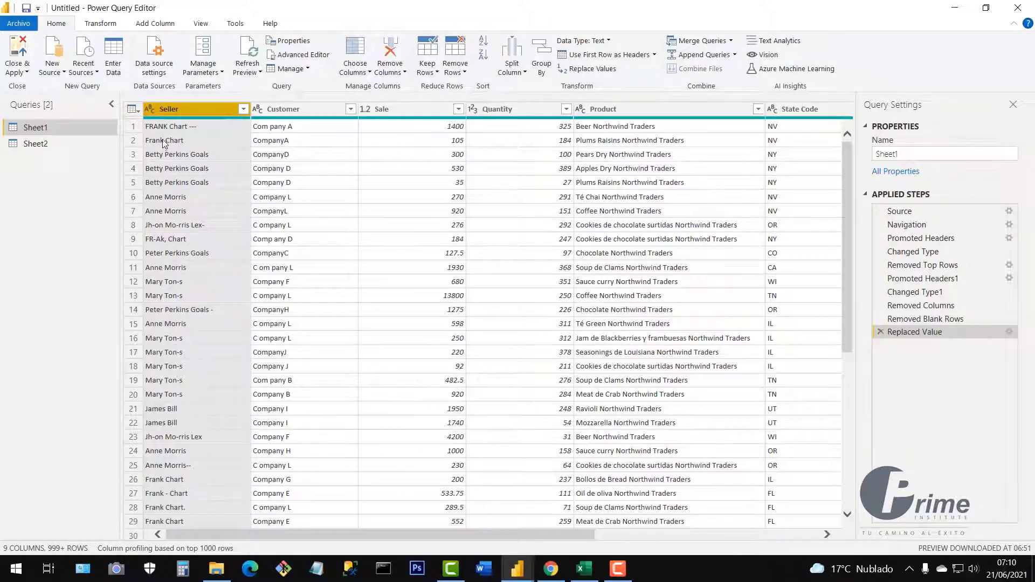
pyautogui.click(916, 320)
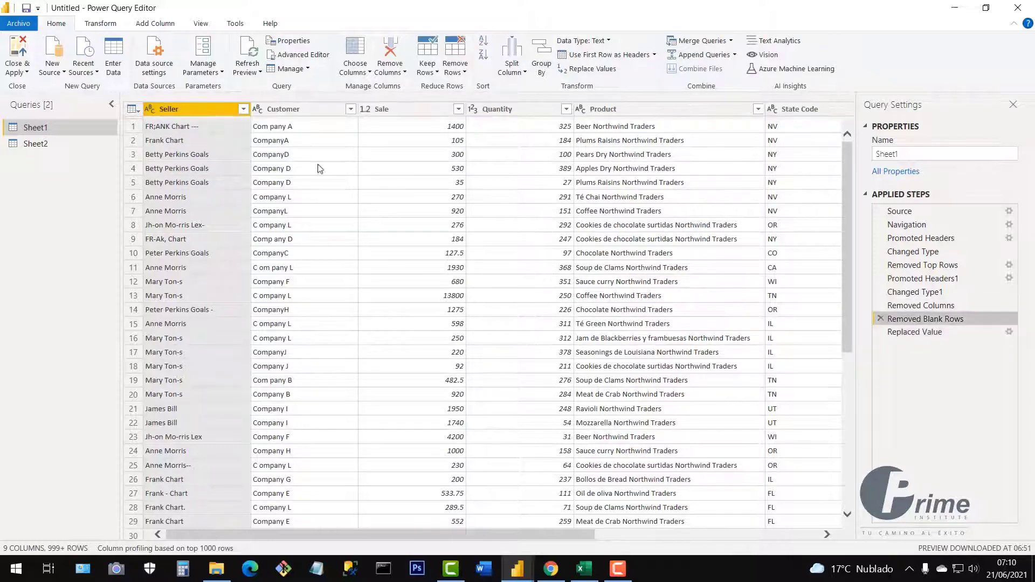
pyautogui.click(915, 332)
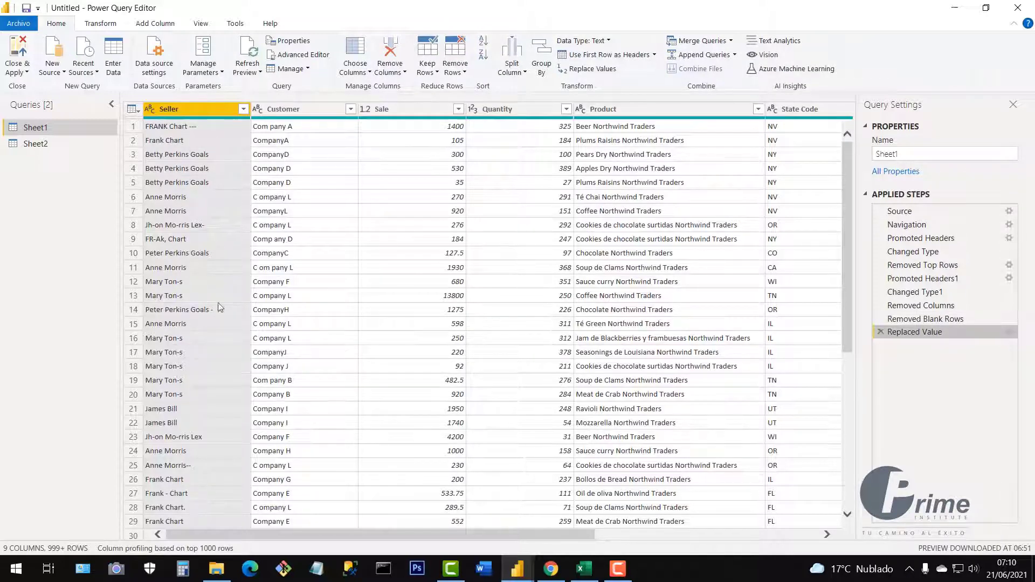
# - Replace every "." in the Seller column with an empty value
pyautogui.rightClick(186, 112)
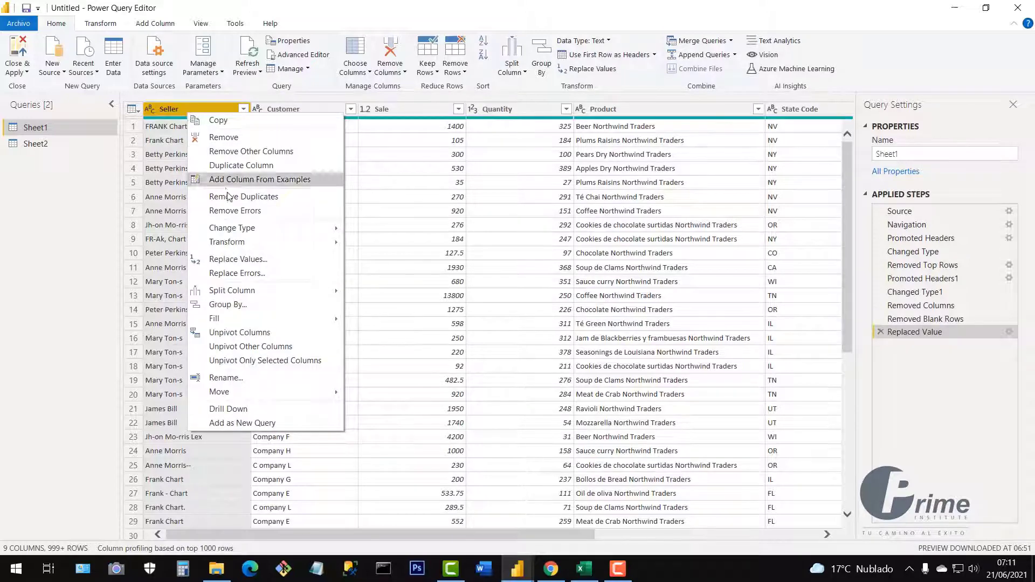
pyautogui.click(267, 264)
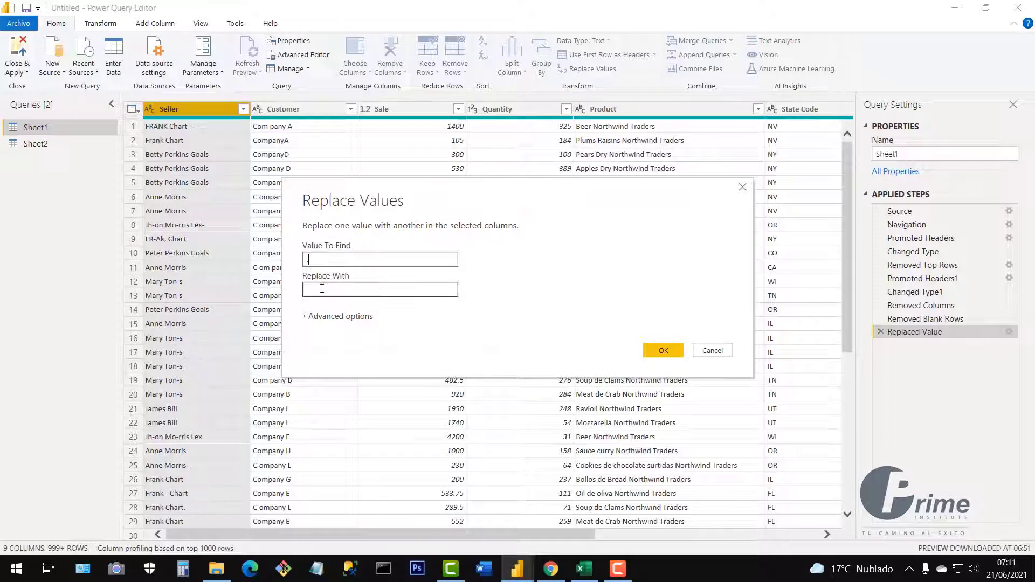
pyautogui.click(663, 350)
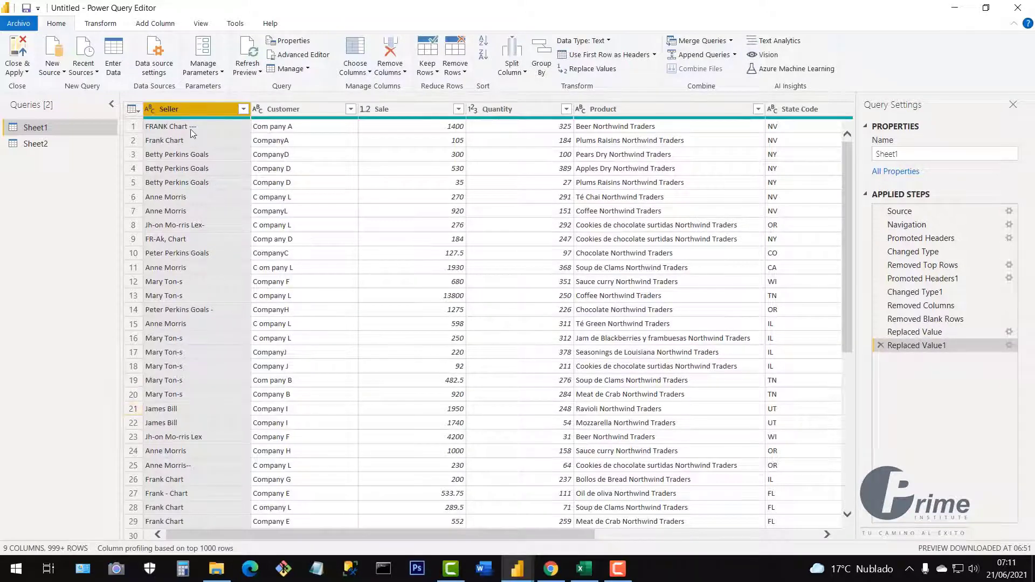
# - Replace every "," in the Seller column with an empty value
pyautogui.rightClick(189, 110)
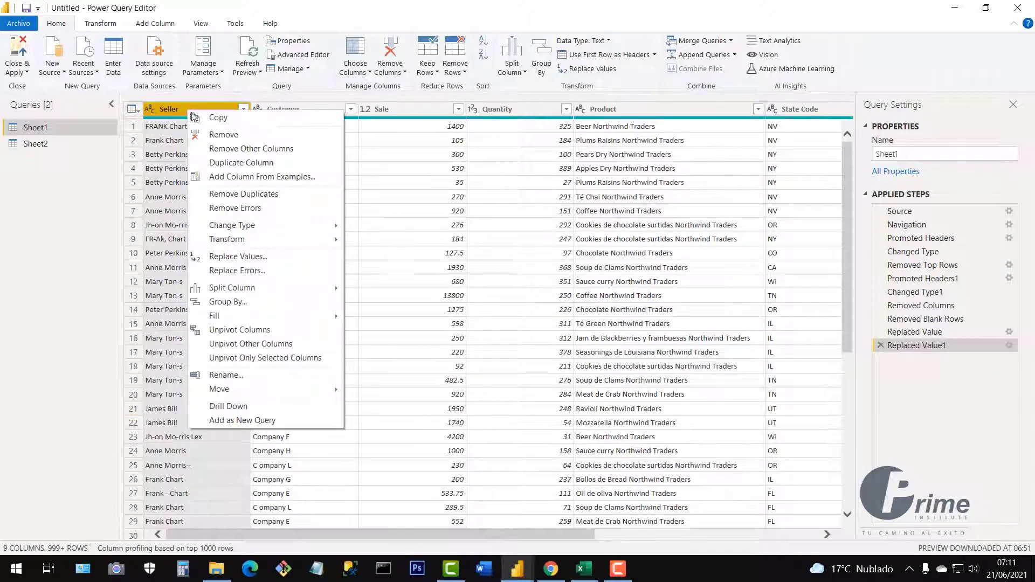
pyautogui.click(253, 257)
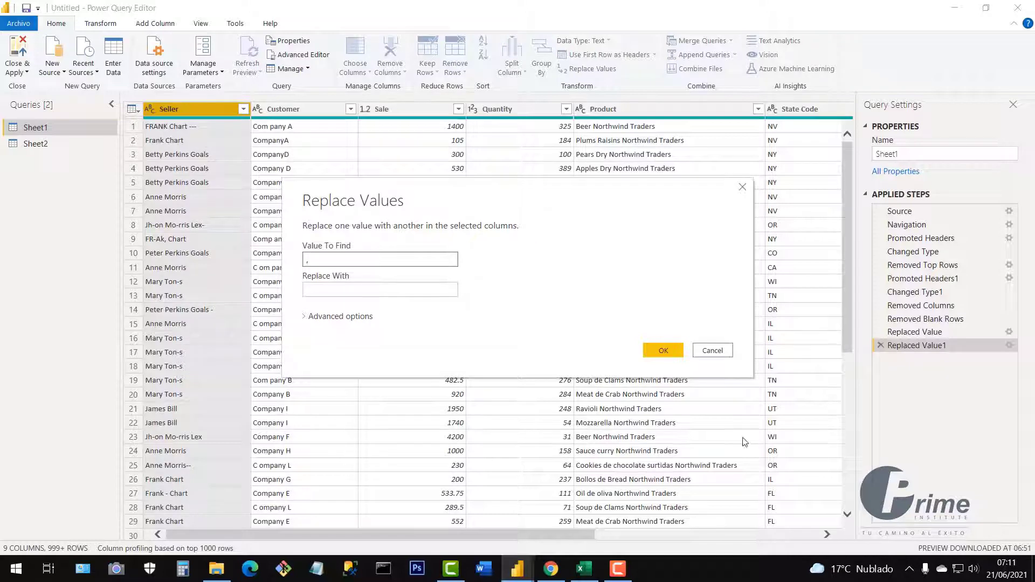
pyautogui.click(664, 350)
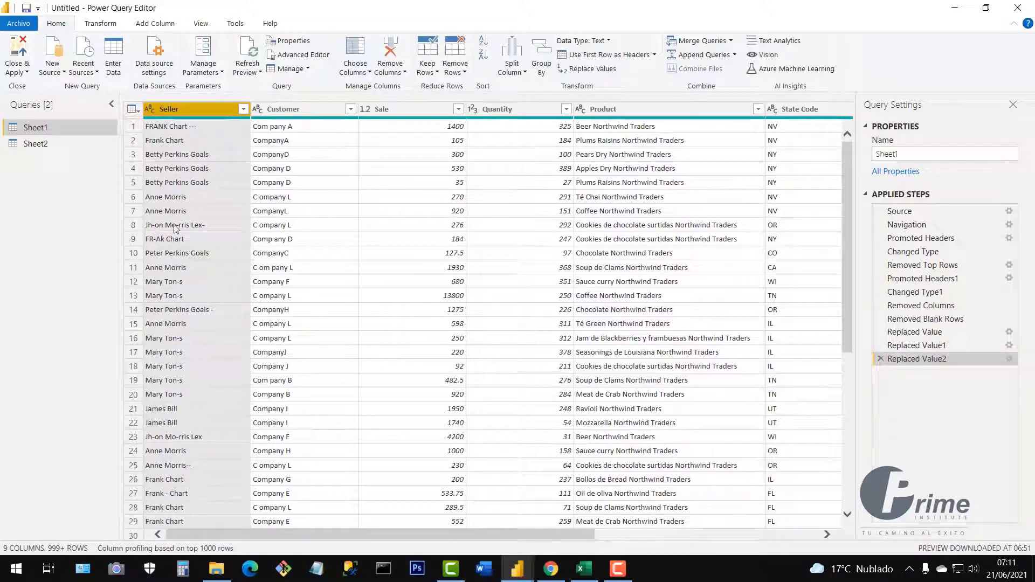
# - Replace every ":" in the Seller column with an empty value
pyautogui.rightClick(193, 109)
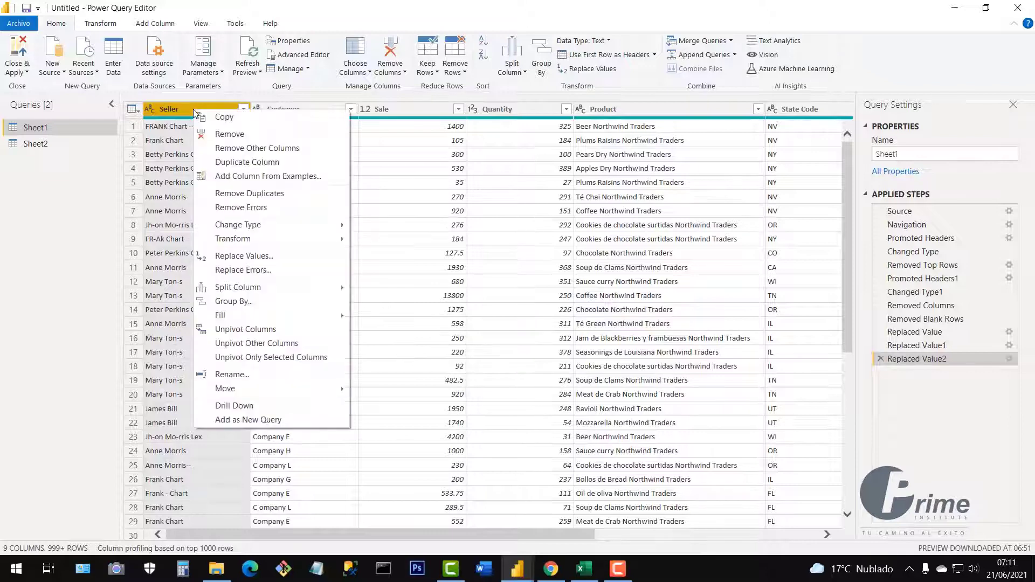
pyautogui.click(274, 257)
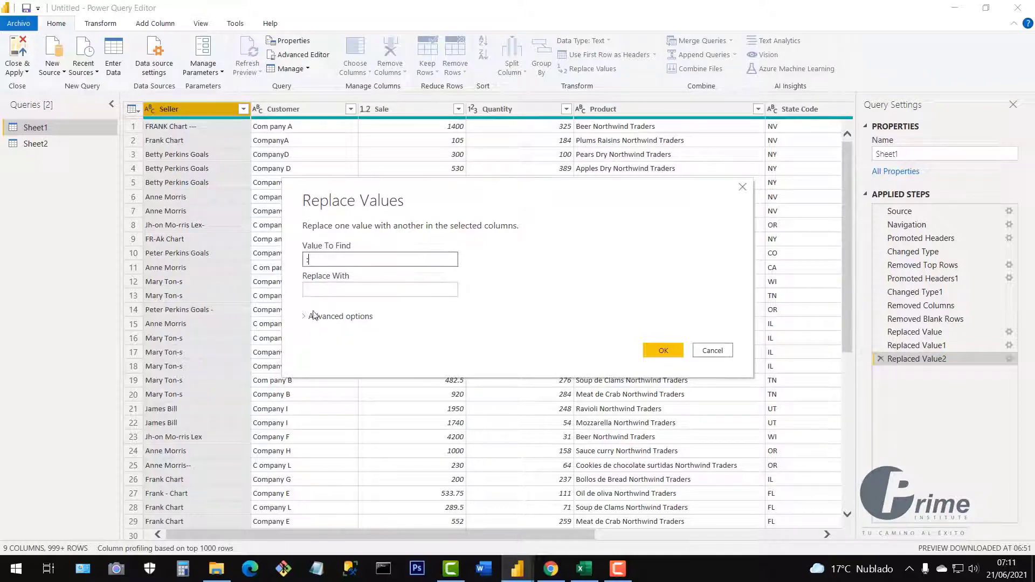
pyautogui.click(663, 351)
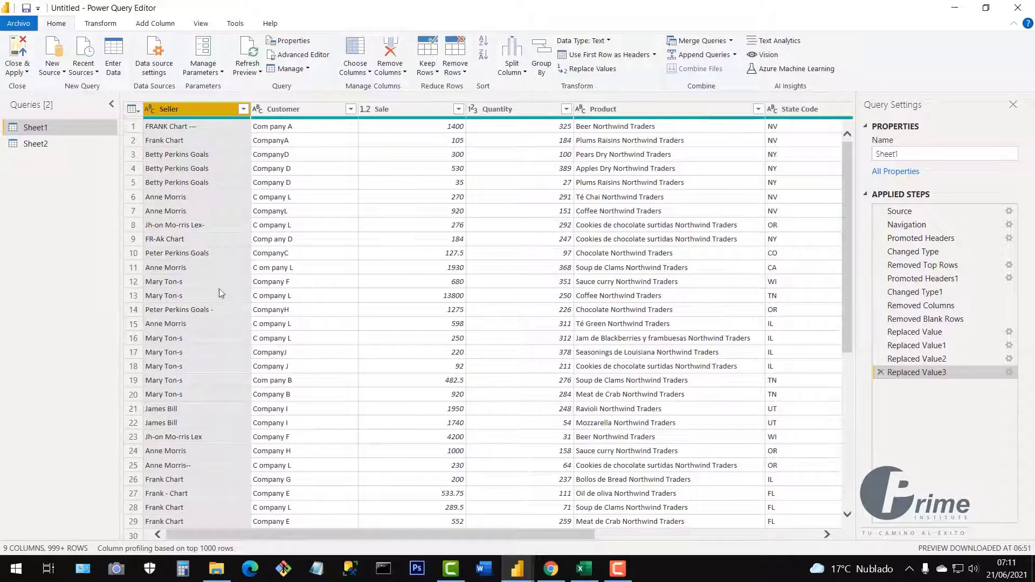
# - Replace every "-" in the Seller column with an empty value, and check the remaining distinct names in its filter list
pyautogui.rightClick(208, 110)
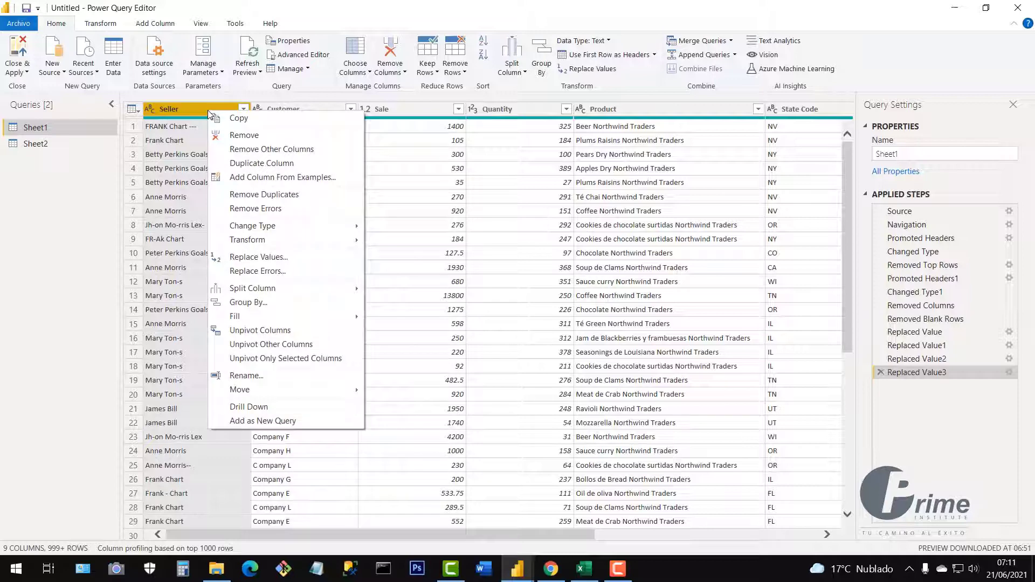
pyautogui.click(262, 257)
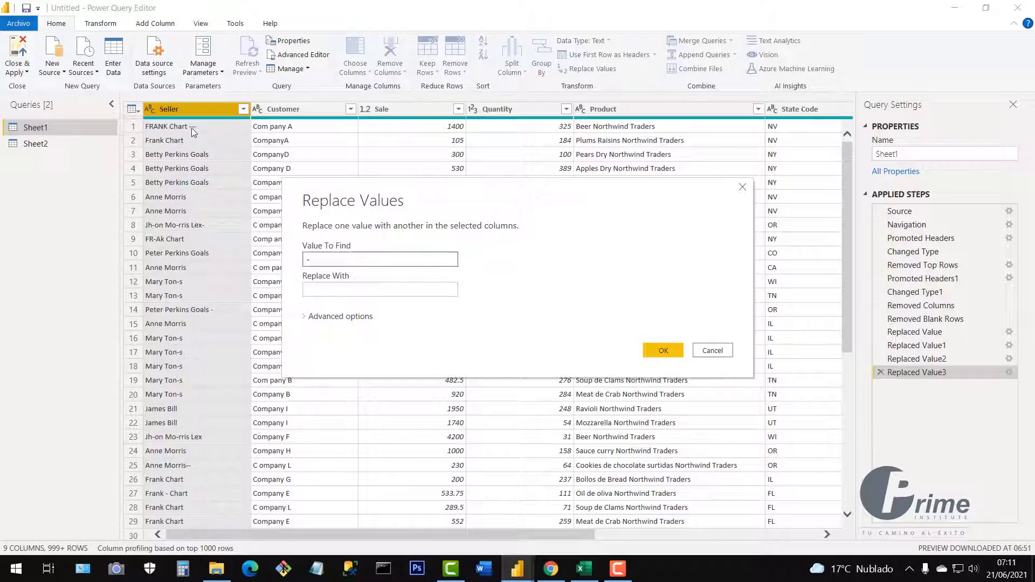
pyautogui.click(342, 289)
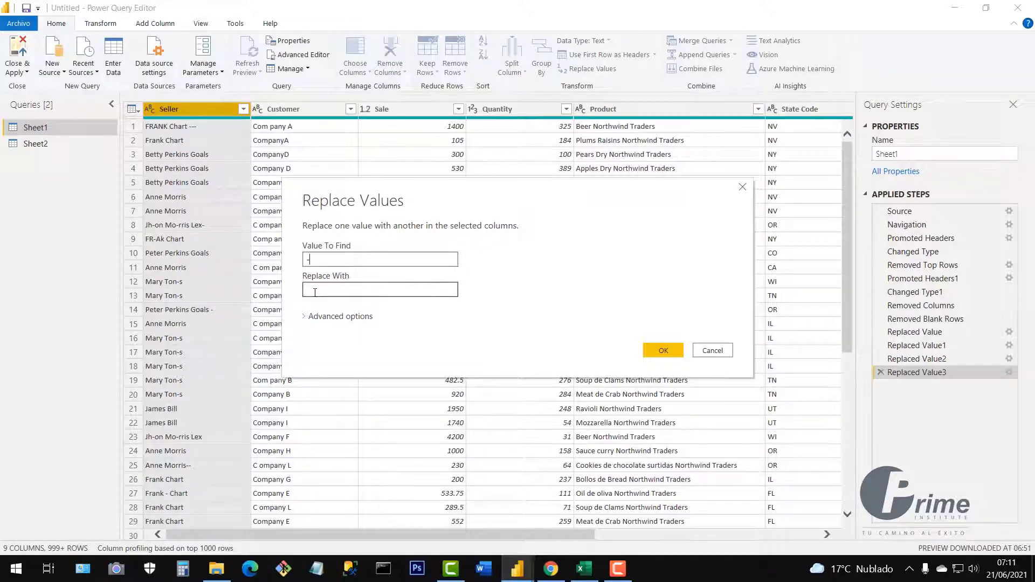
pyautogui.click(662, 351)
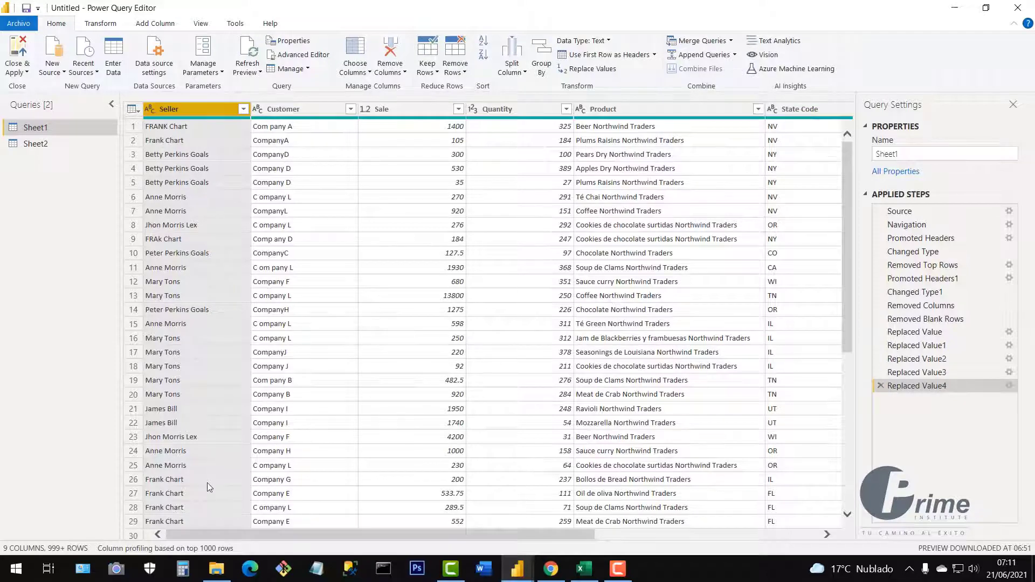
pyautogui.click(244, 110)
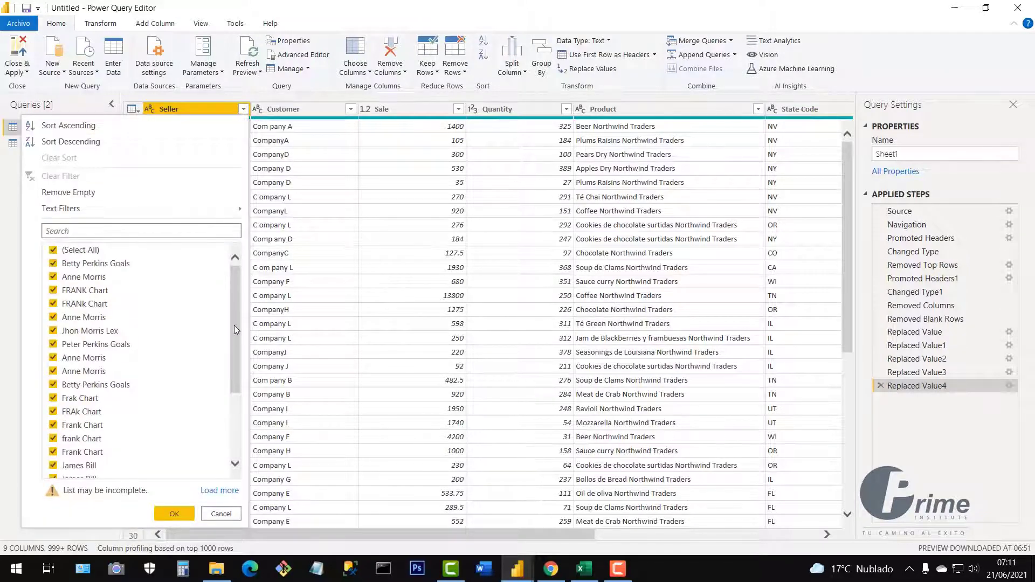
pyautogui.moveTo(234, 326)
pyautogui.mouseDown()
pyautogui.moveTo(237, 414)
pyautogui.moveTo(237, 322)
pyautogui.mouseUp()
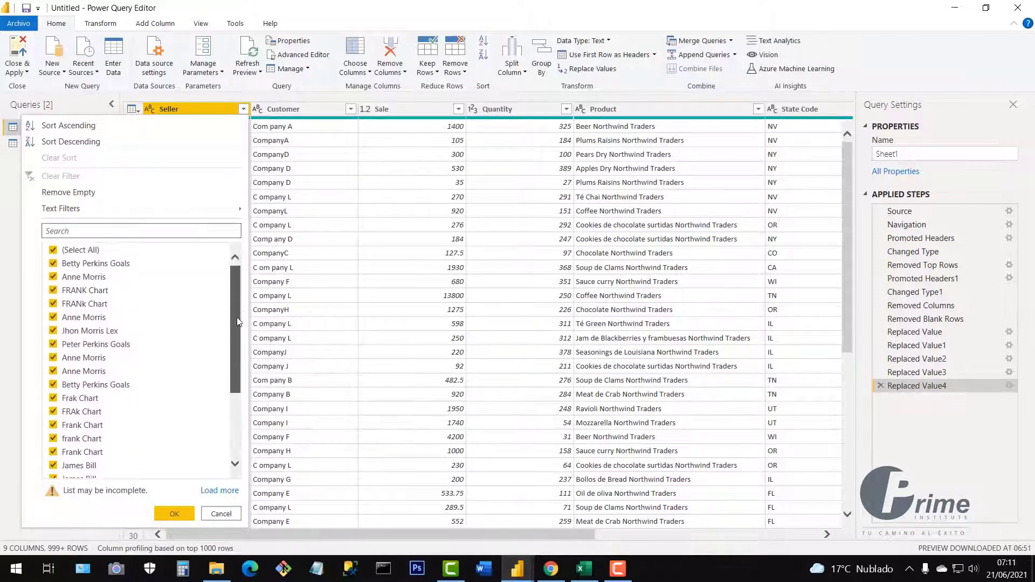
# - Close the Seller filter list, switch to the Excel source workbook and examine Seller cells A5, A7 and A12 for leading spaces
pyautogui.click(331, 235)
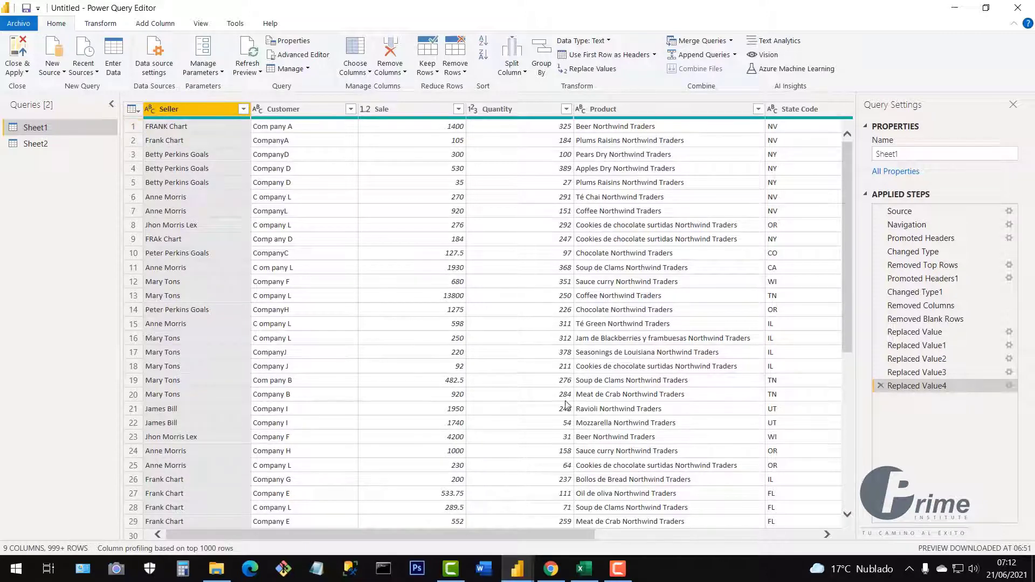
pyautogui.click(585, 570)
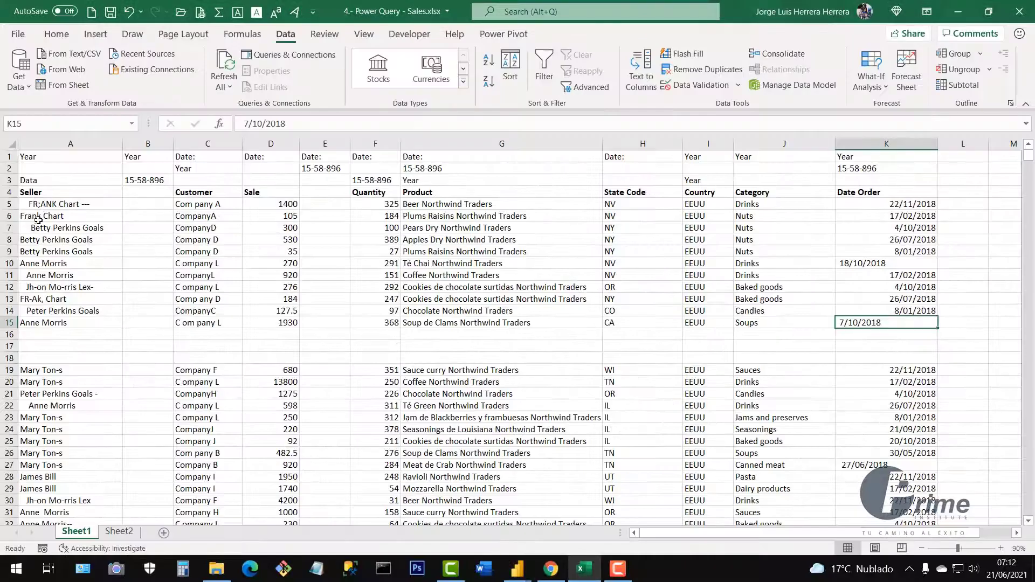
pyautogui.click(29, 205)
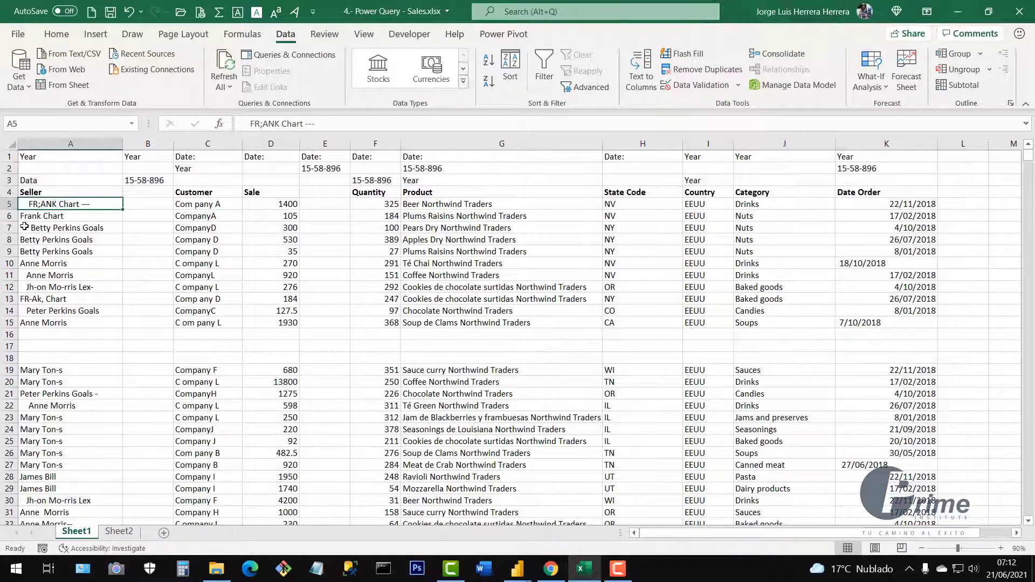
pyautogui.click(24, 227)
pyautogui.click(24, 286)
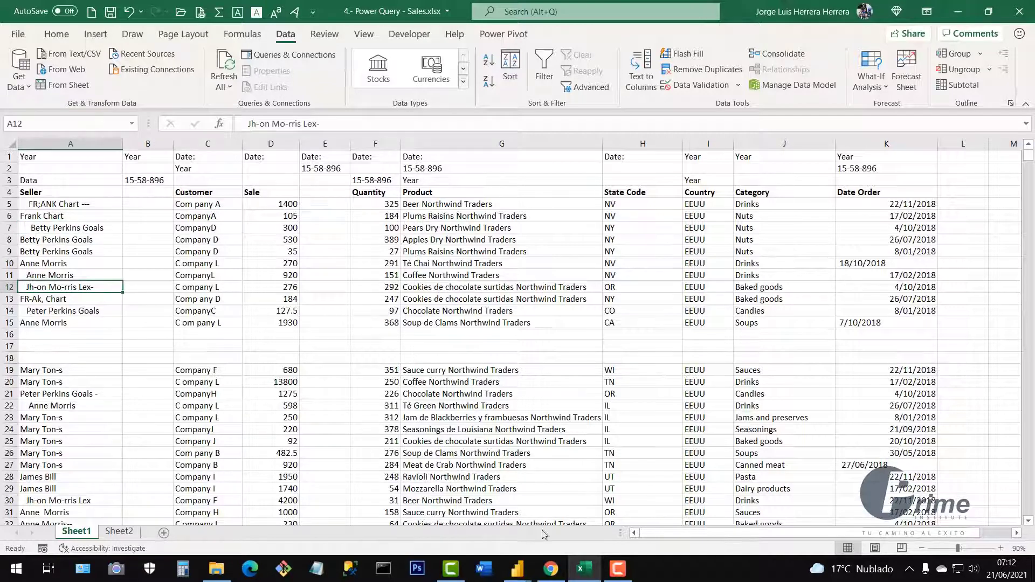
# - Return to the Power Query Editor and turn on Show whitespace for the data preview
pyautogui.click(523, 574)
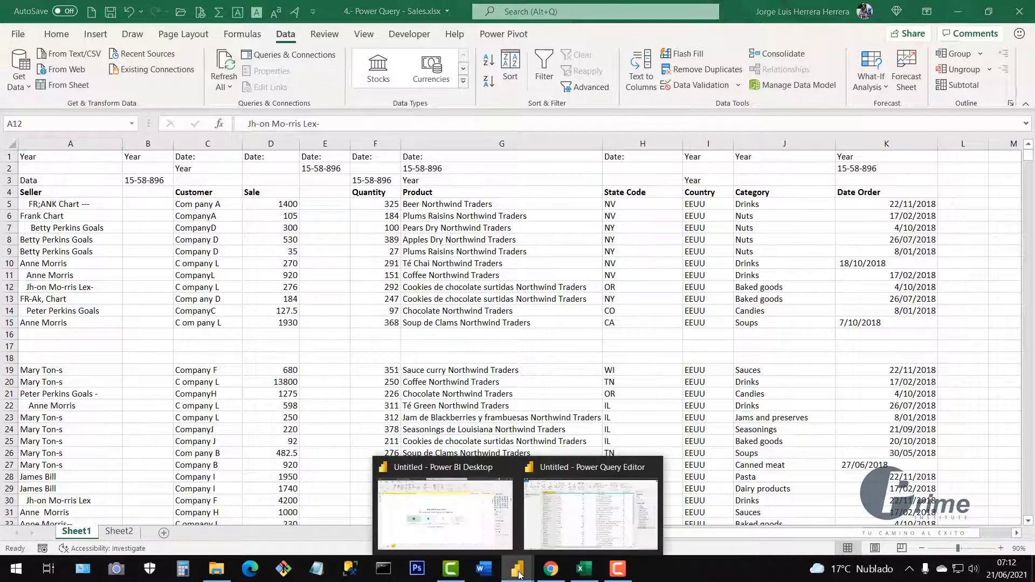
pyautogui.click(569, 512)
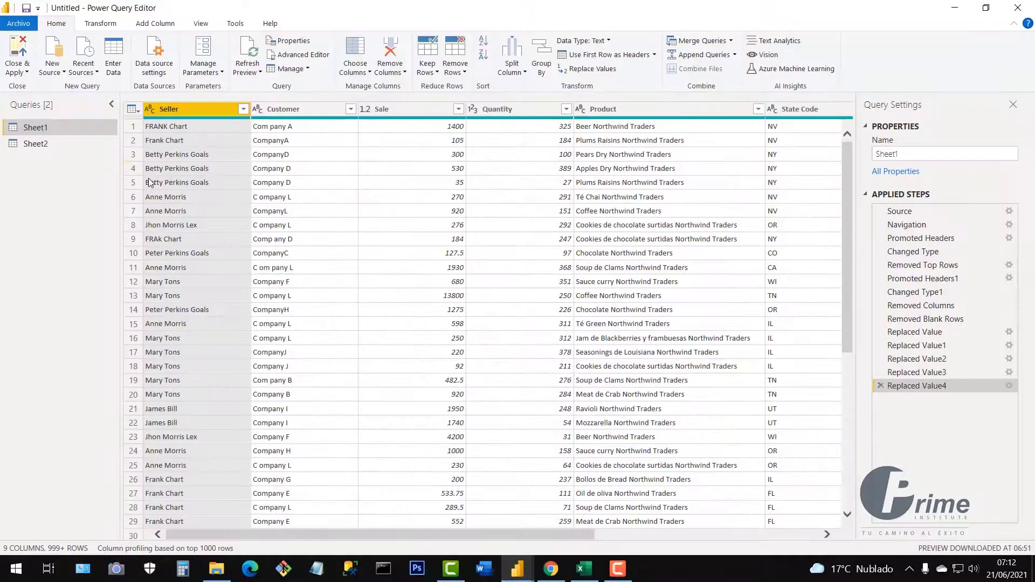
pyautogui.click(201, 24)
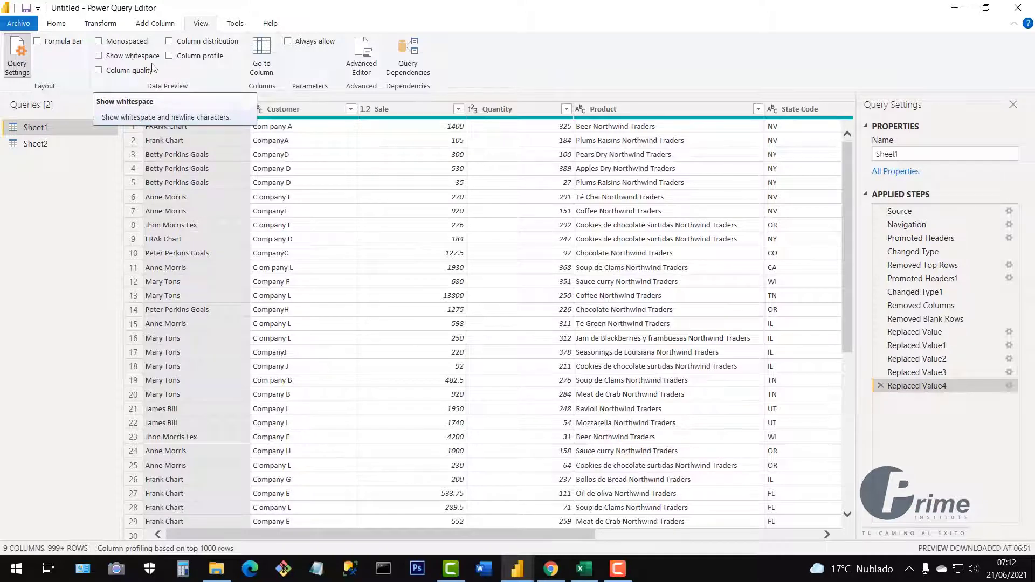
pyautogui.click(99, 59)
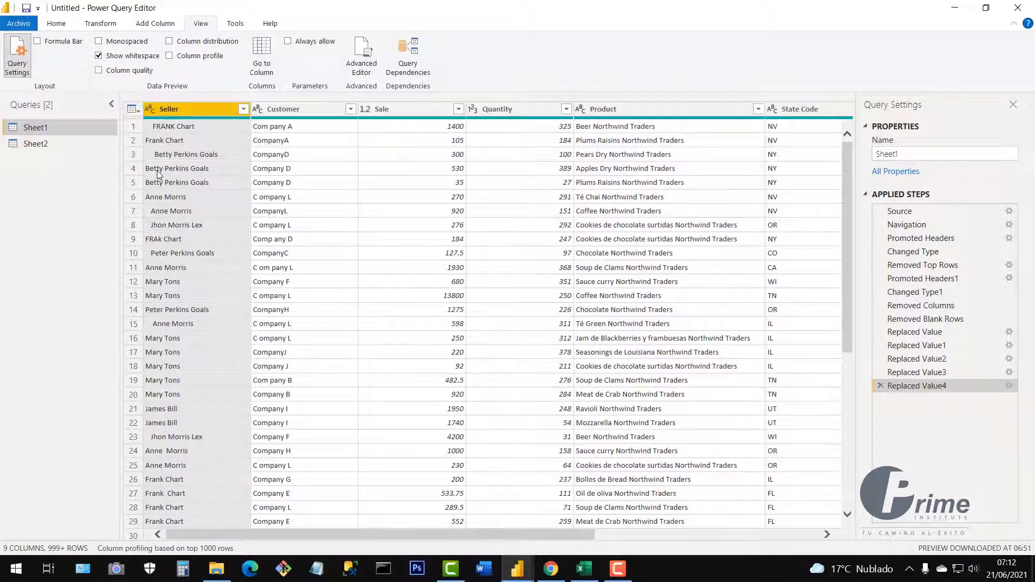
# - Trim the leading and trailing spaces from the Seller column's text
pyautogui.rightClick(179, 109)
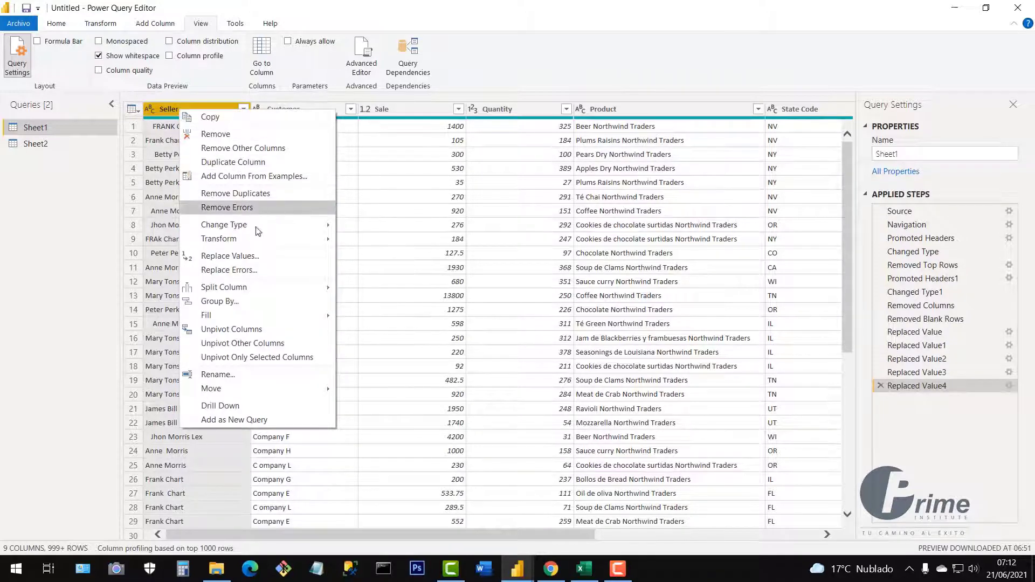
pyautogui.moveTo(228, 241)
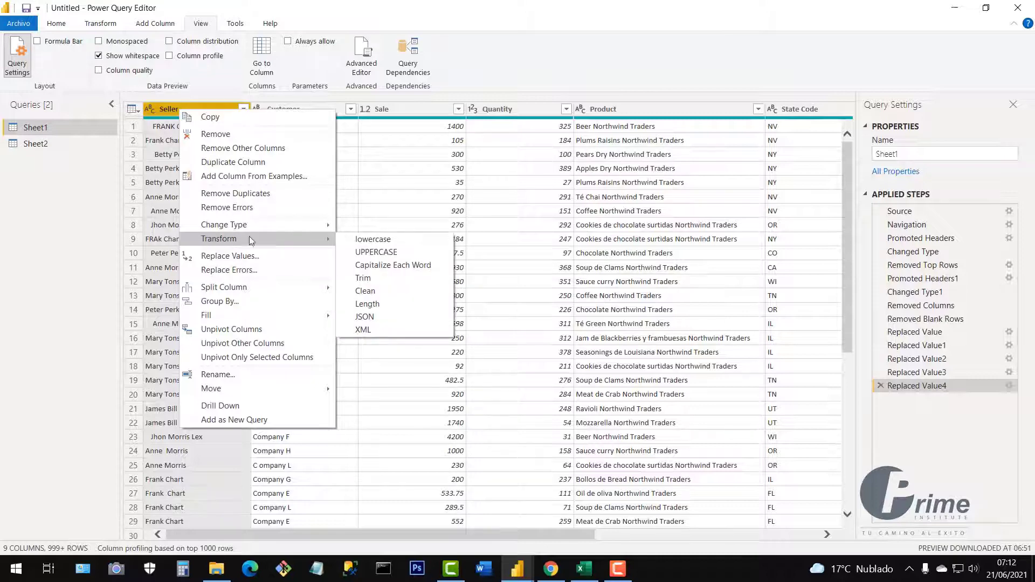
pyautogui.click(366, 280)
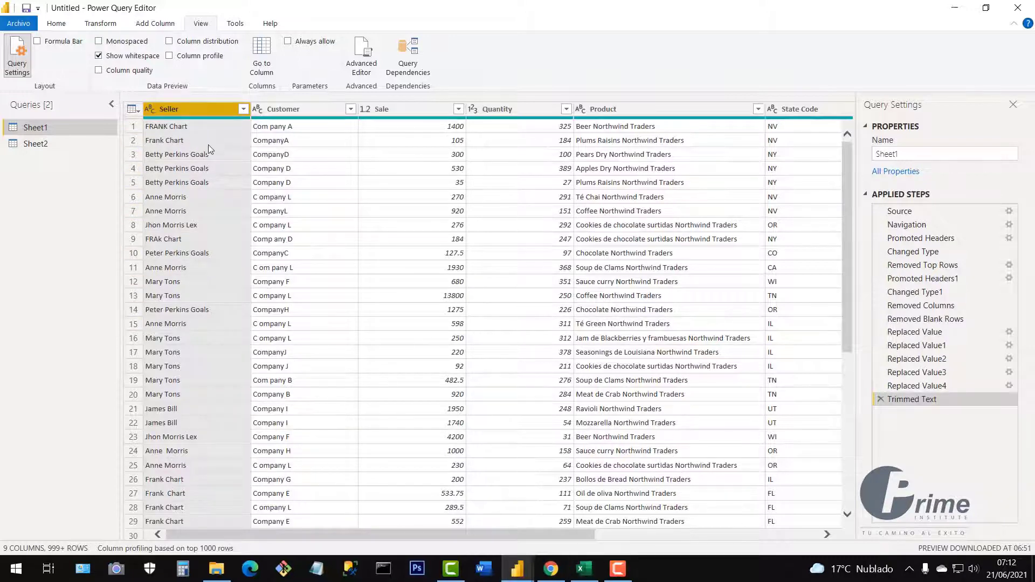
# - Switch to the Excel source workbook and inspect the Seller cells between rows 5 and 21 for trailing spaces
pyautogui.click(585, 569)
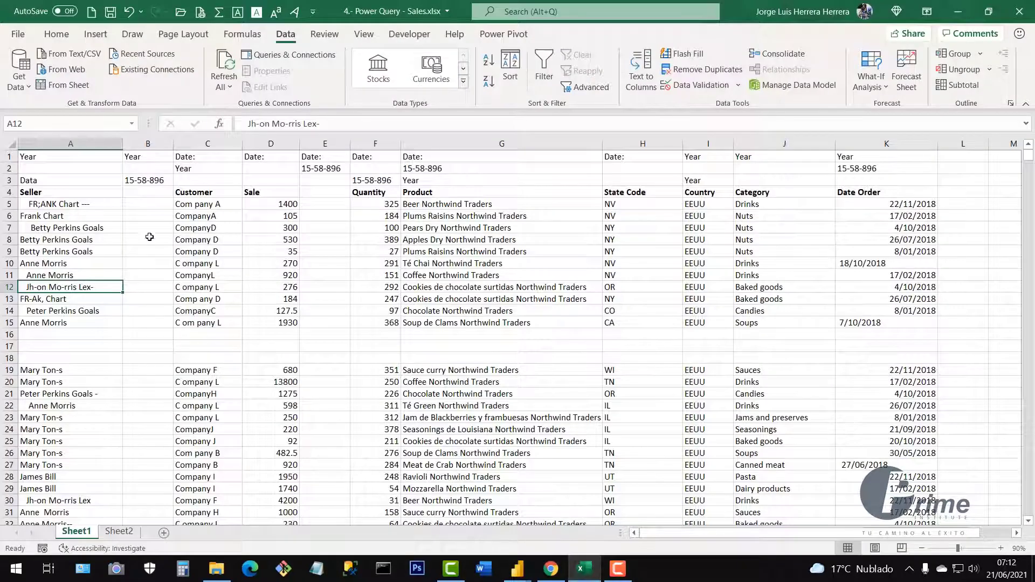
pyautogui.doubleClick(90, 216)
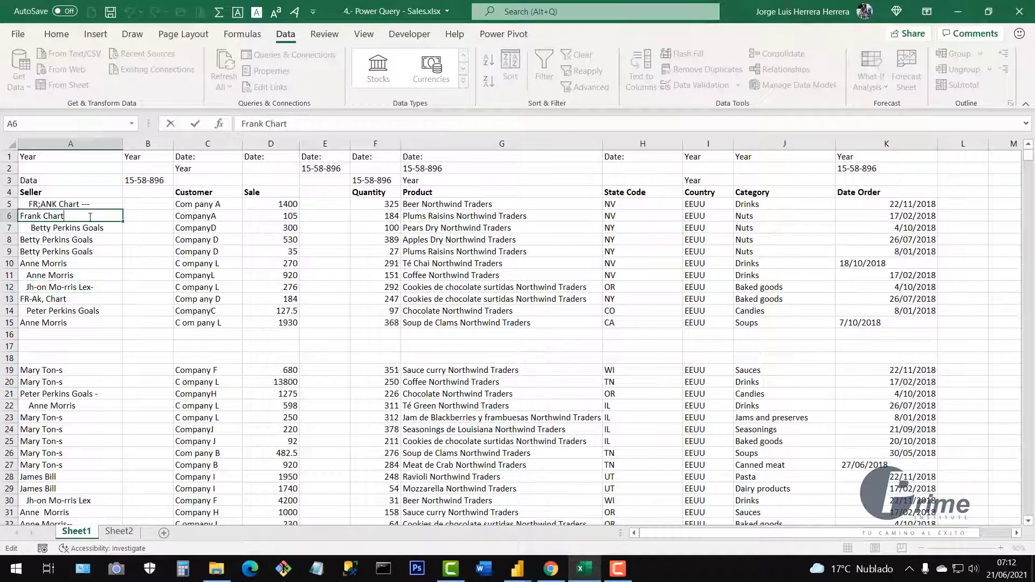
pyautogui.doubleClick(108, 239)
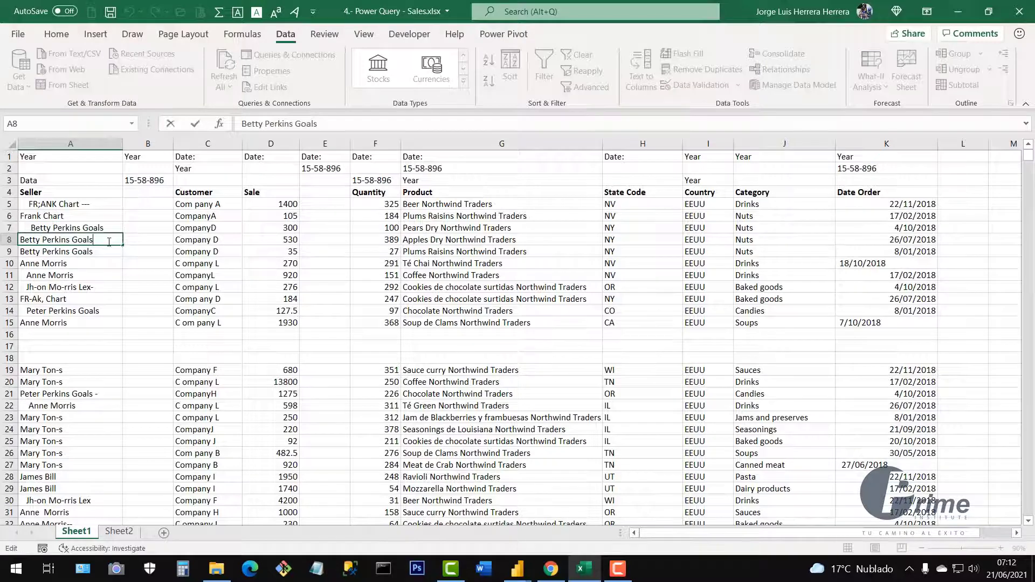
pyautogui.doubleClick(88, 263)
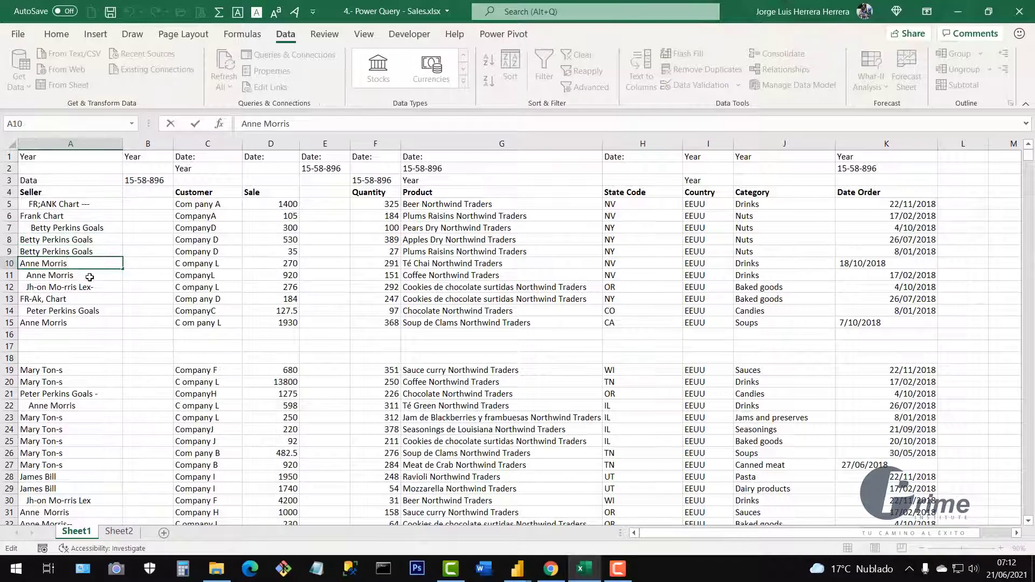
pyautogui.click(89, 277)
pyautogui.doubleClick(89, 277)
pyautogui.click(96, 297)
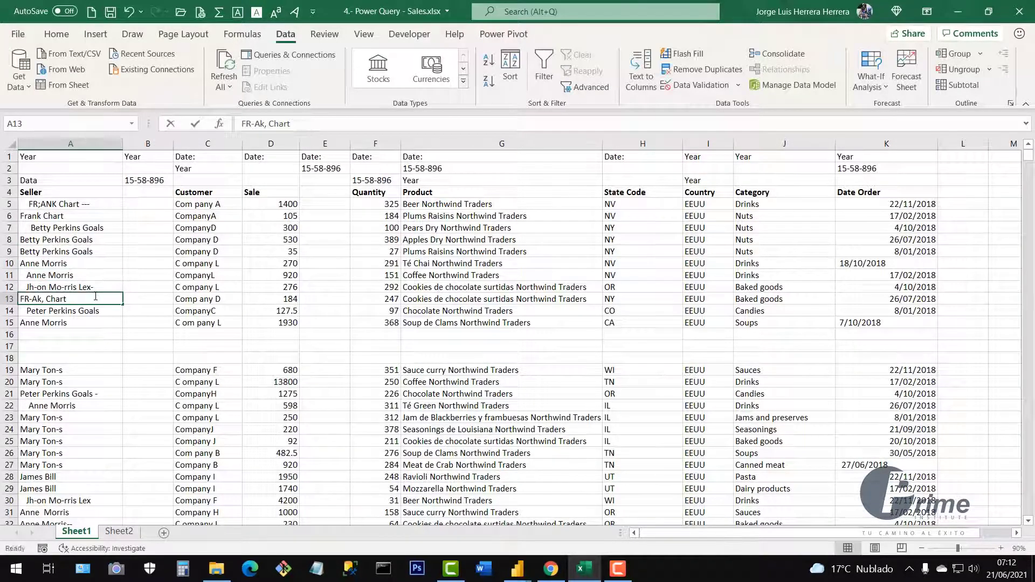
pyautogui.doubleClick(96, 297)
pyautogui.click(83, 325)
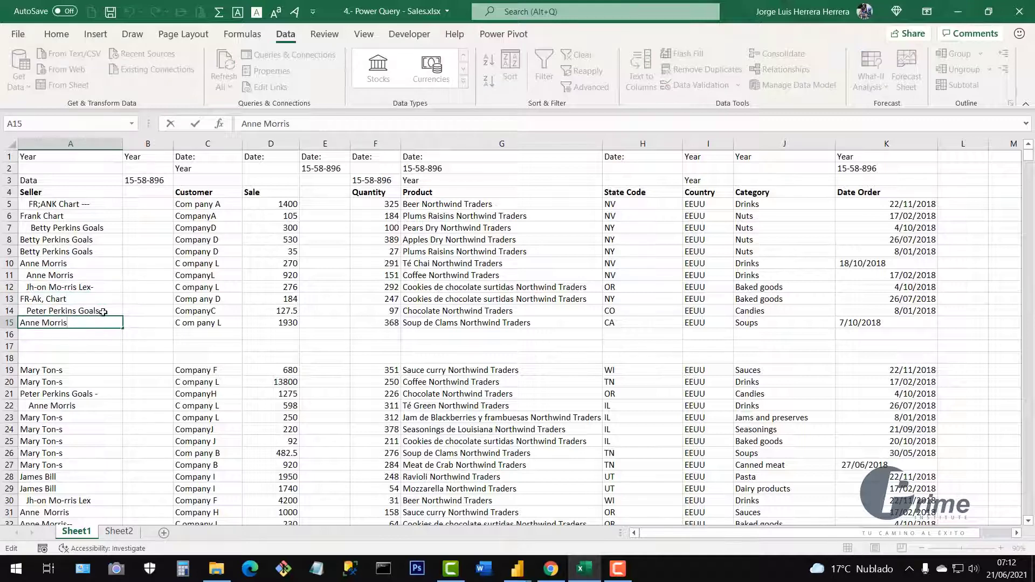
pyautogui.doubleClick(117, 310)
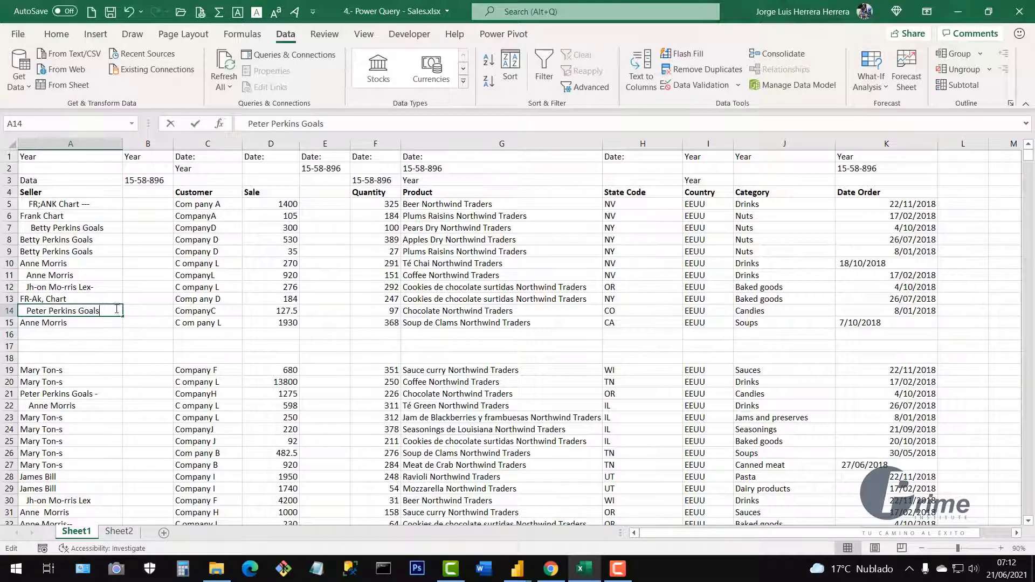
pyautogui.doubleClick(115, 227)
pyautogui.doubleClick(100, 203)
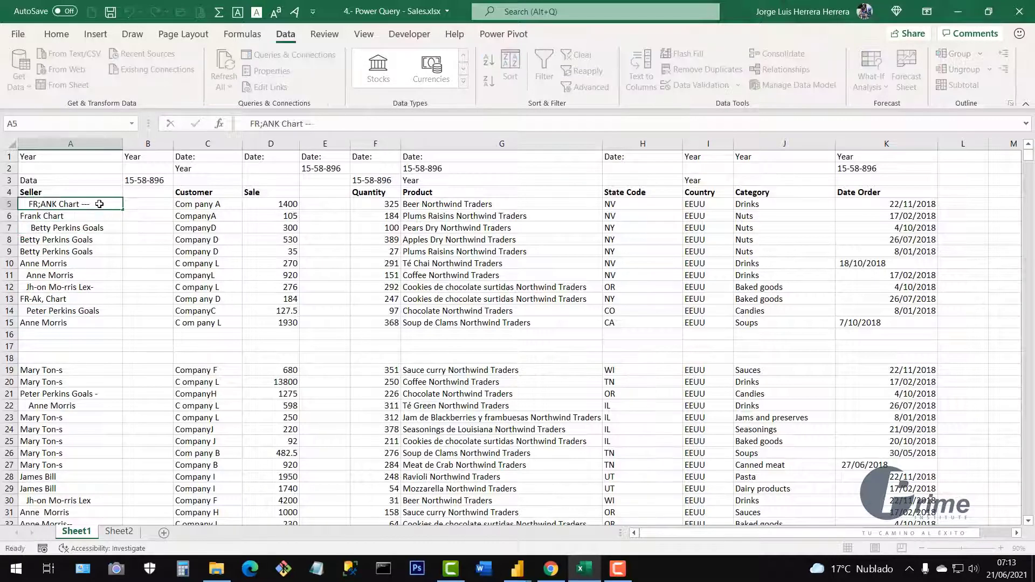
pyautogui.doubleClick(103, 394)
pyautogui.doubleClick(86, 382)
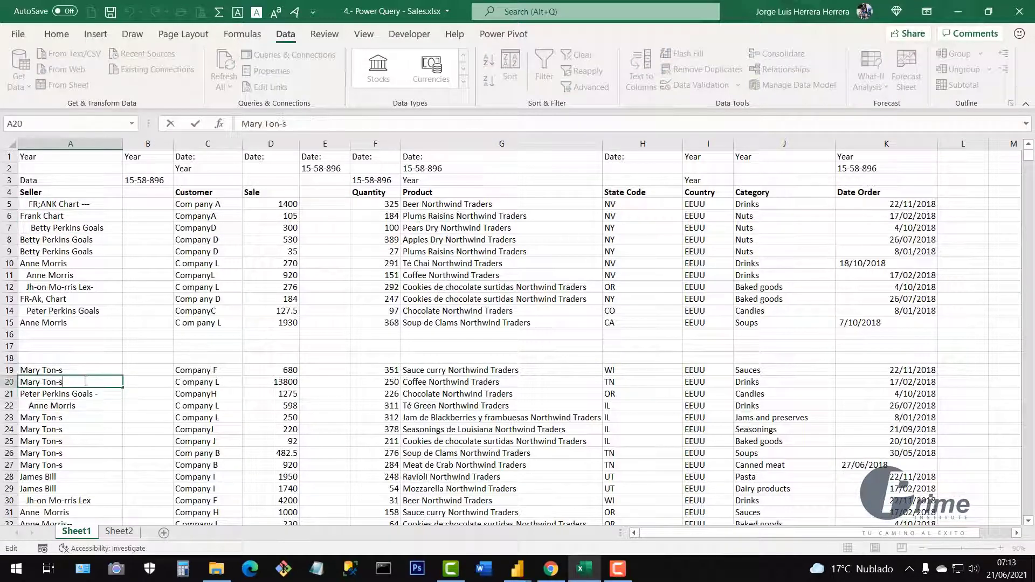
# - Examine the hyphenated seller names in rows 19 to 25 of the source sheet's Seller column
pyautogui.doubleClick(89, 370)
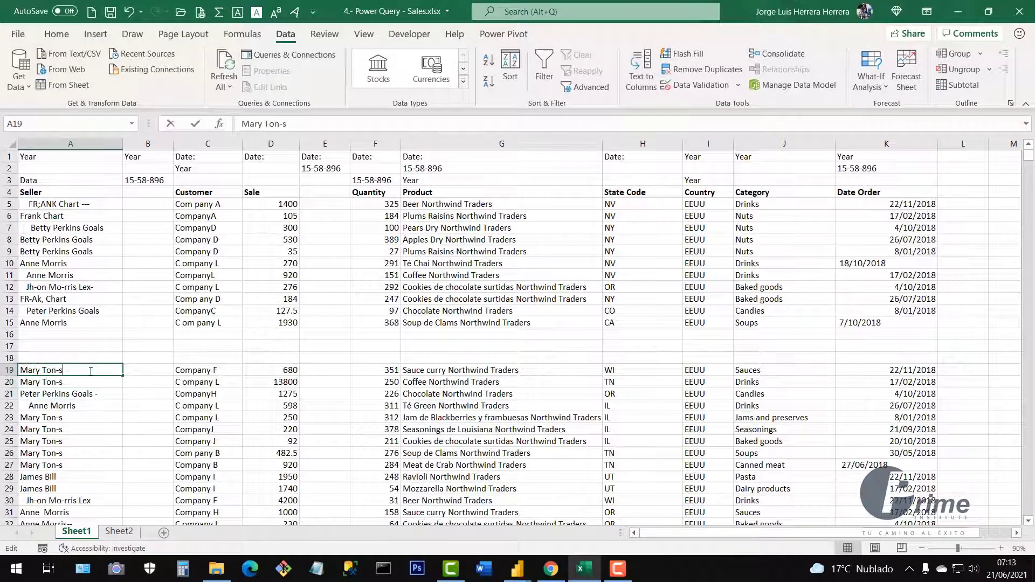
pyautogui.click(87, 426)
pyautogui.doubleClick(87, 417)
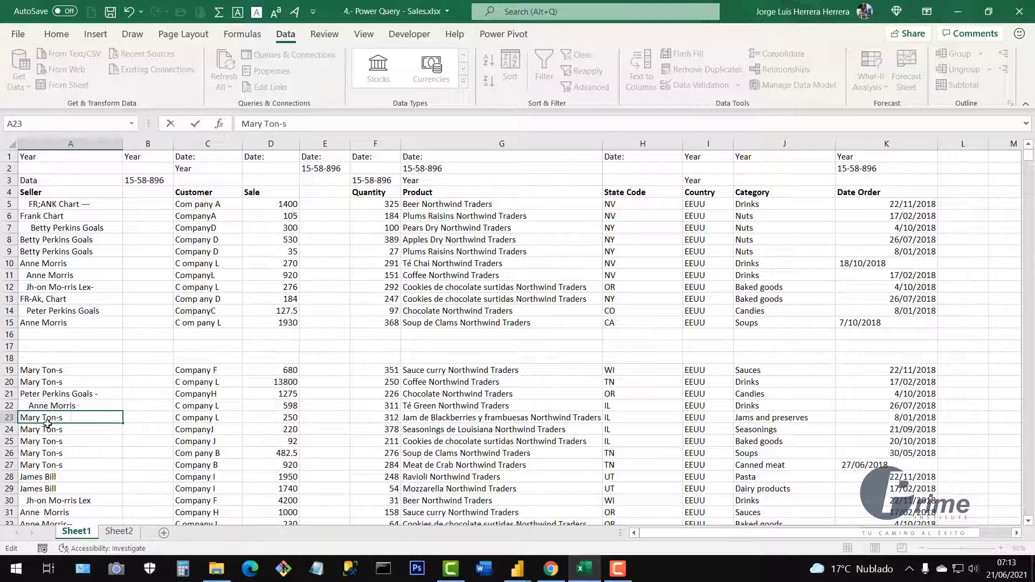
pyautogui.click(95, 380)
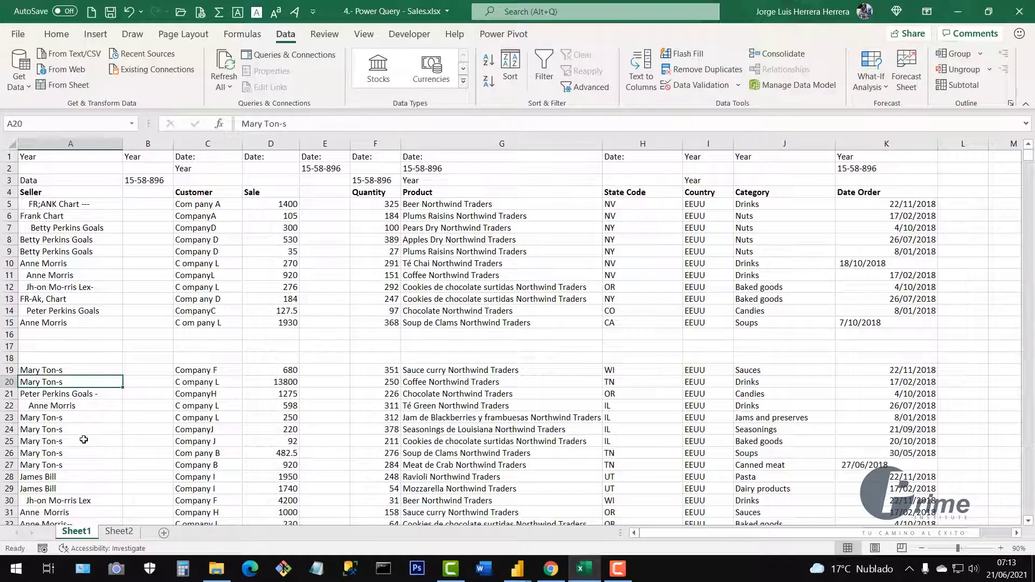
pyautogui.click(83, 439)
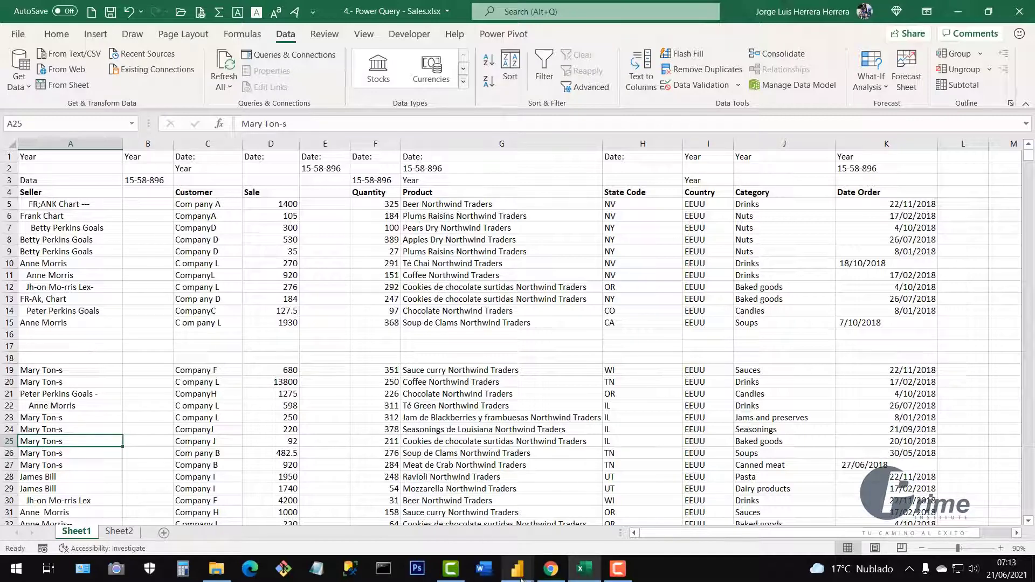
# - Switch to the Power Query Editor and inspect the distinct values in Sheet1's Seller column
pyautogui.moveTo(520, 576)
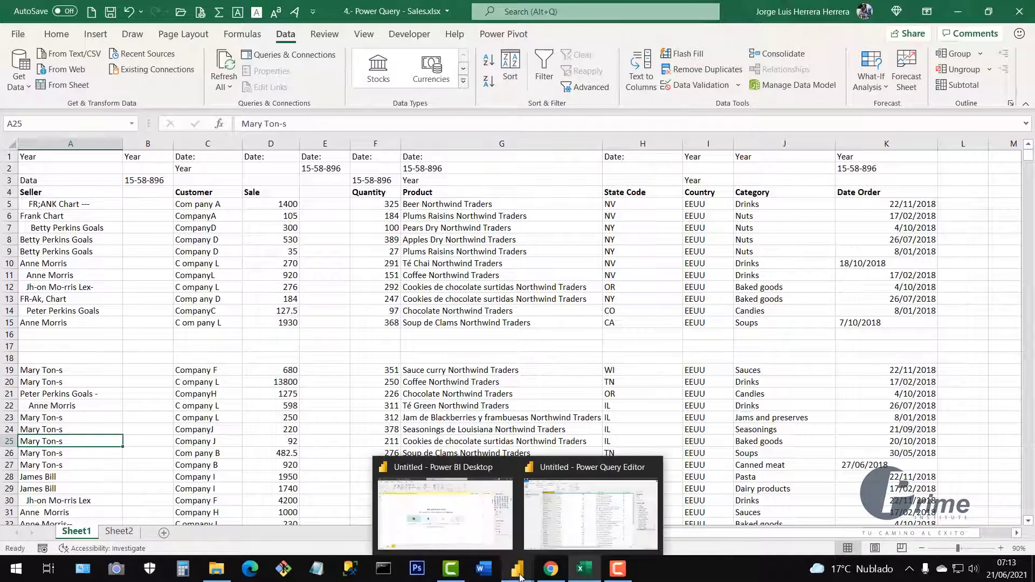
pyautogui.click(552, 527)
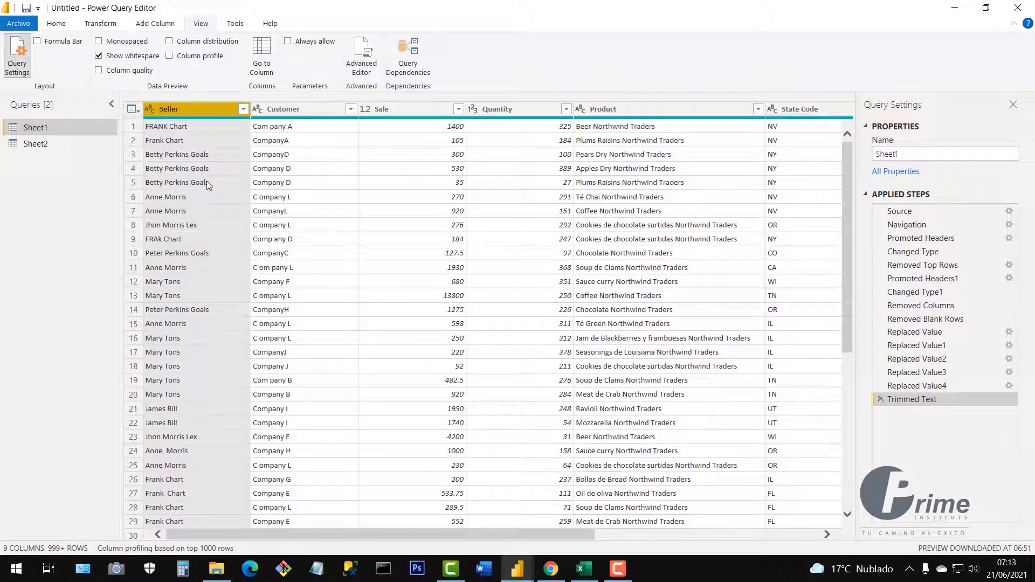
pyautogui.click(244, 110)
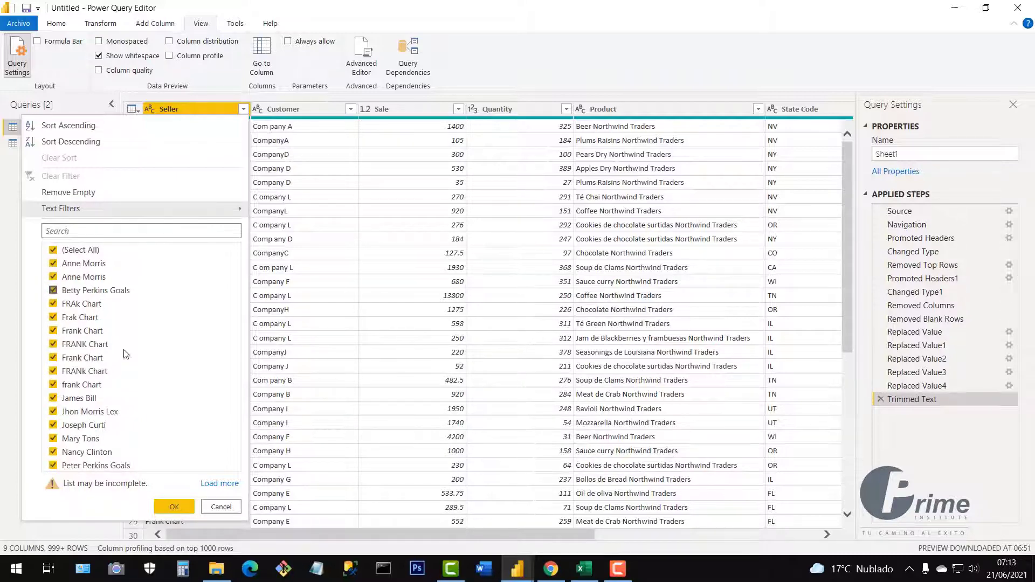
pyautogui.click(222, 508)
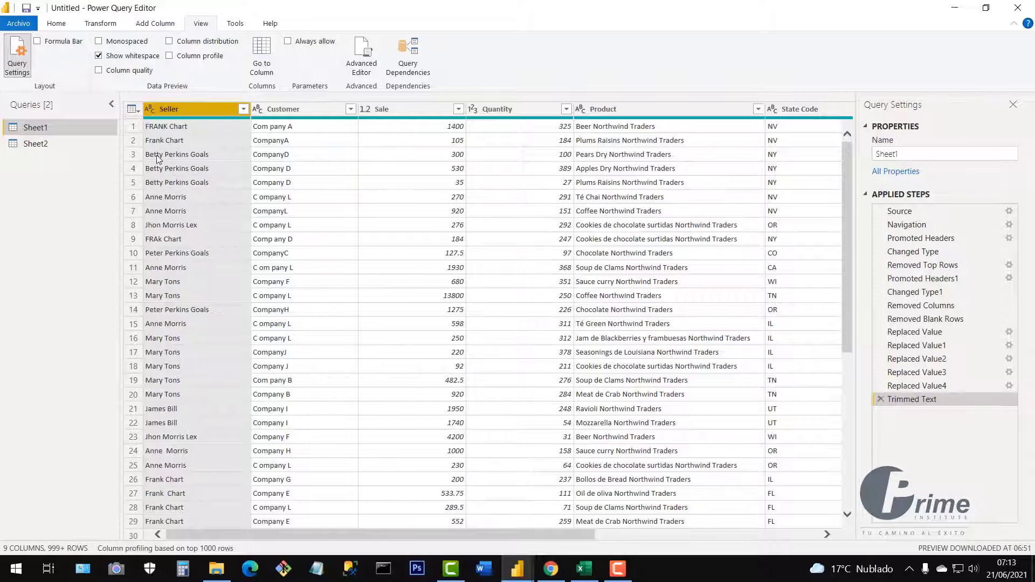
# - Replace the double spaces inside the Seller names with single spaces
pyautogui.rightClick(189, 111)
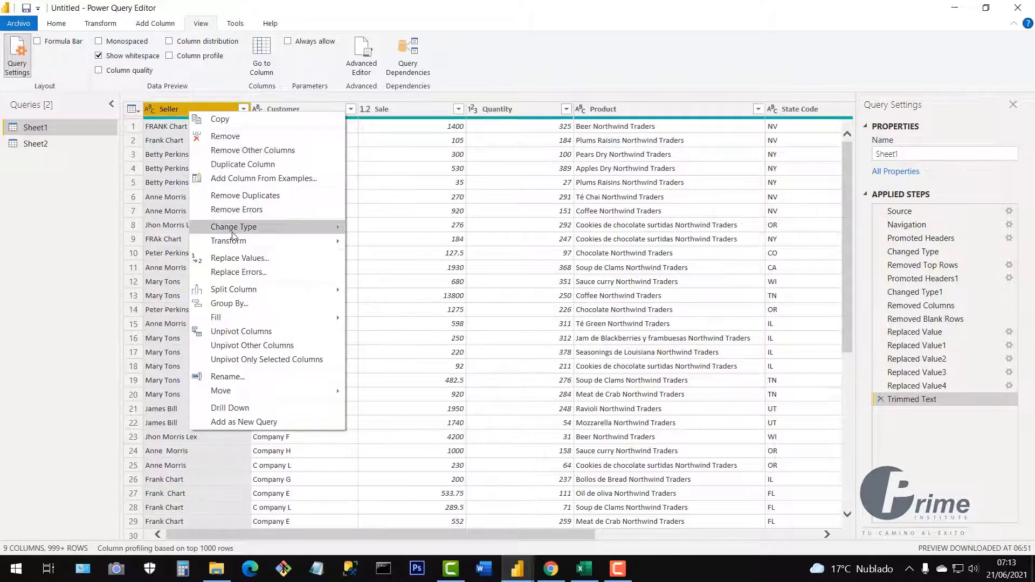
pyautogui.click(252, 261)
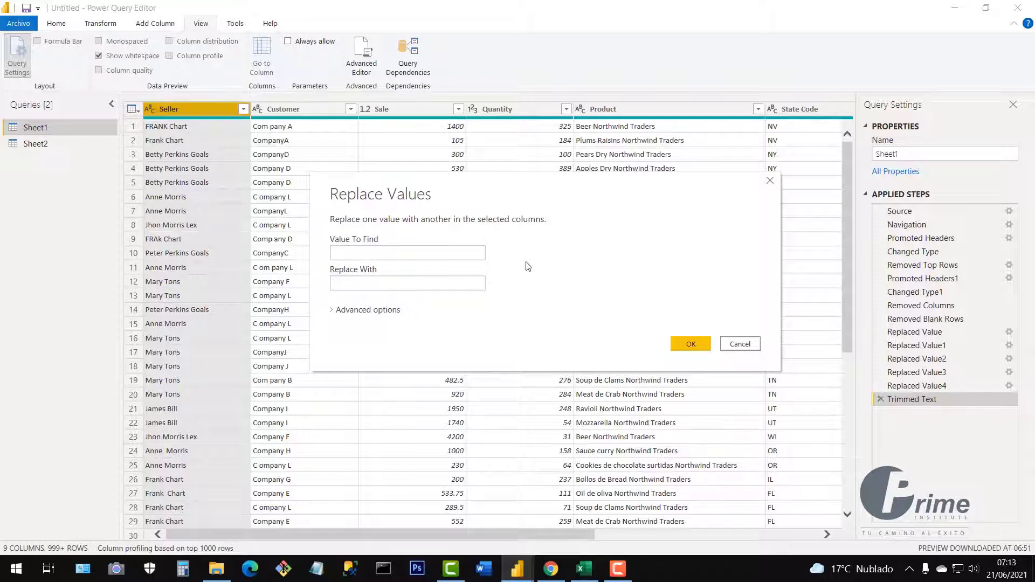
pyautogui.click(355, 254)
pyautogui.click(344, 280)
pyautogui.click(696, 342)
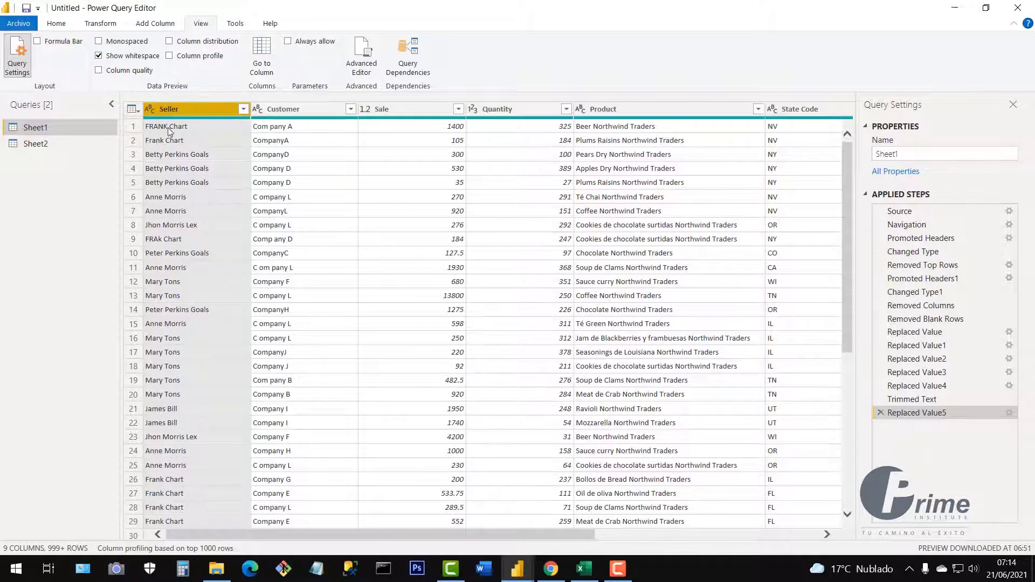
pyautogui.rightClick(184, 110)
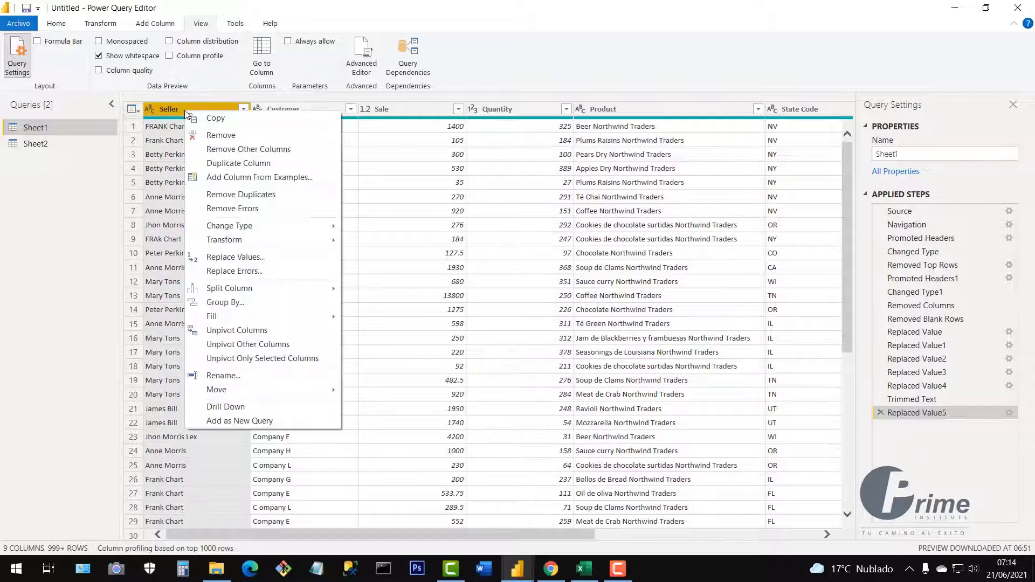
pyautogui.moveTo(263, 237)
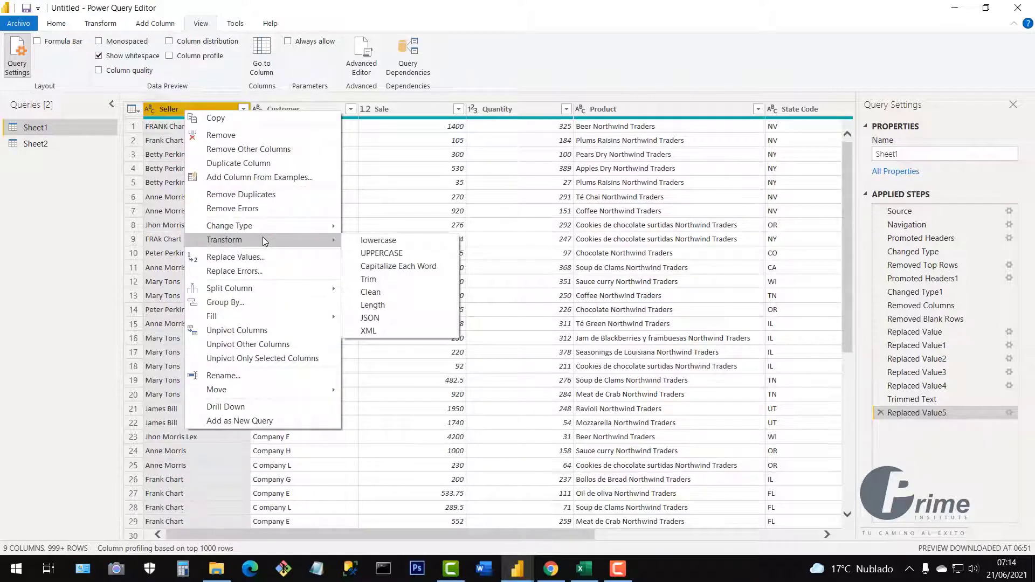
pyautogui.click(480, 71)
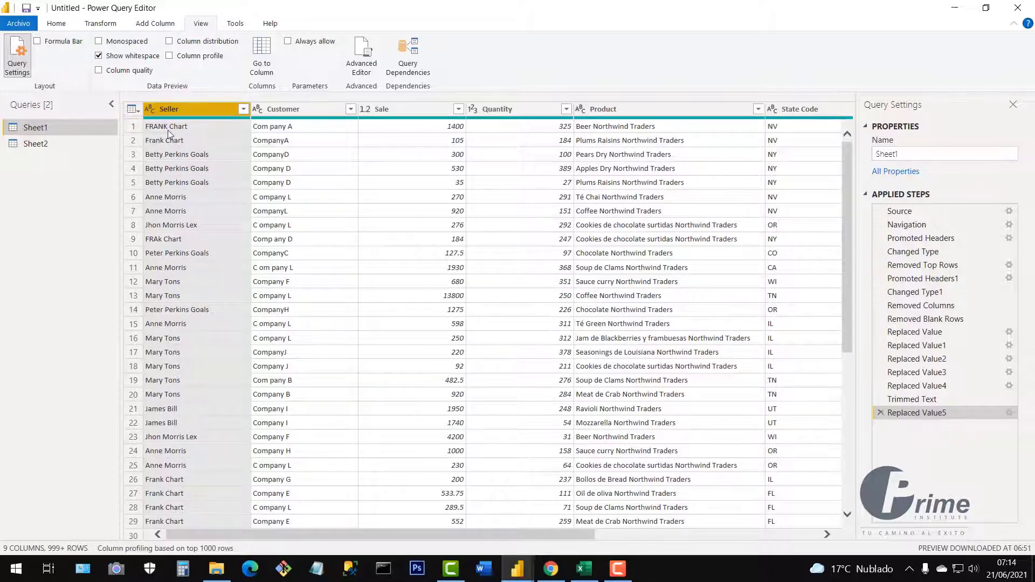
pyautogui.rightClick(194, 109)
pyautogui.moveTo(264, 237)
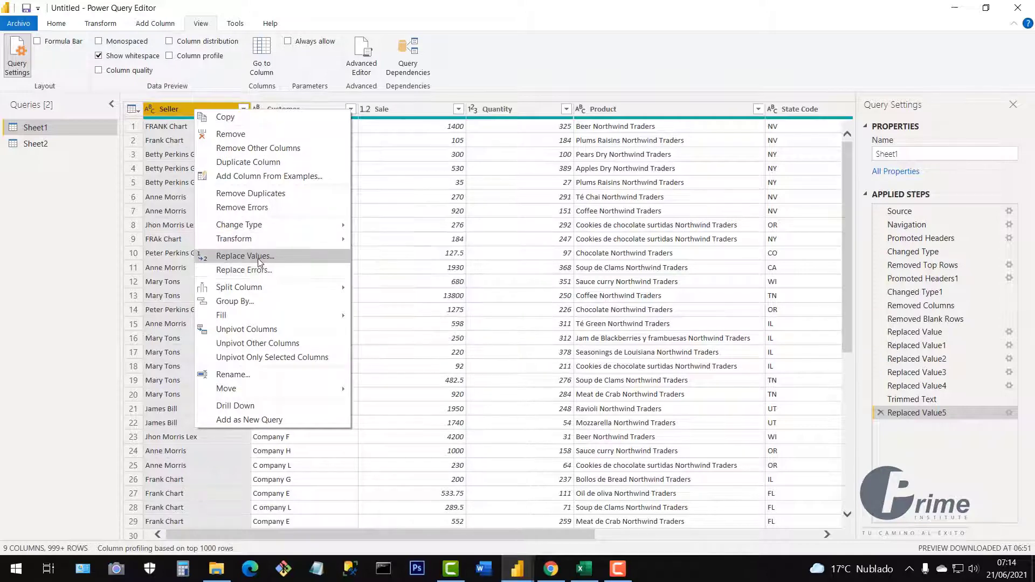
pyautogui.click(257, 259)
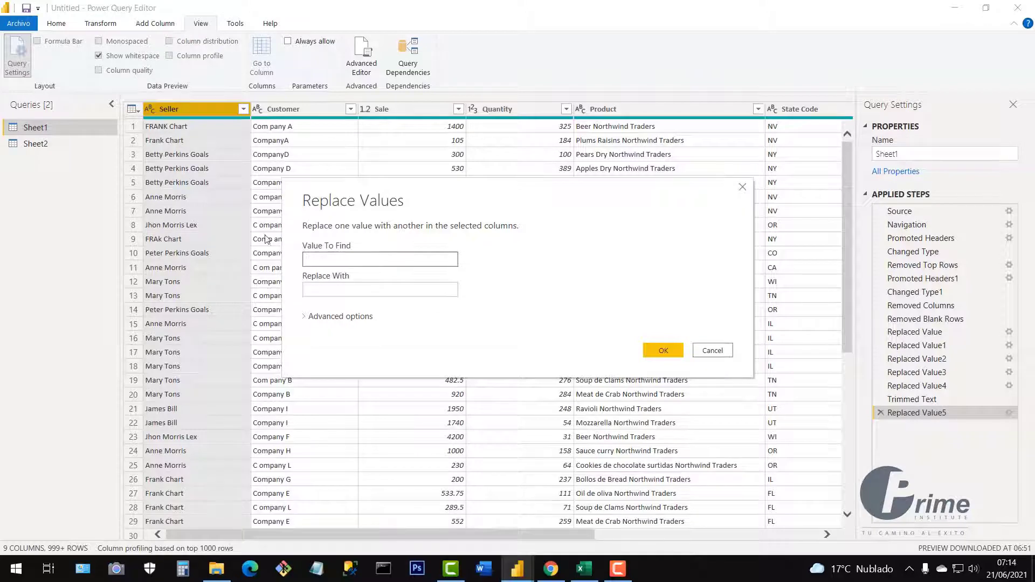
pyautogui.click(708, 351)
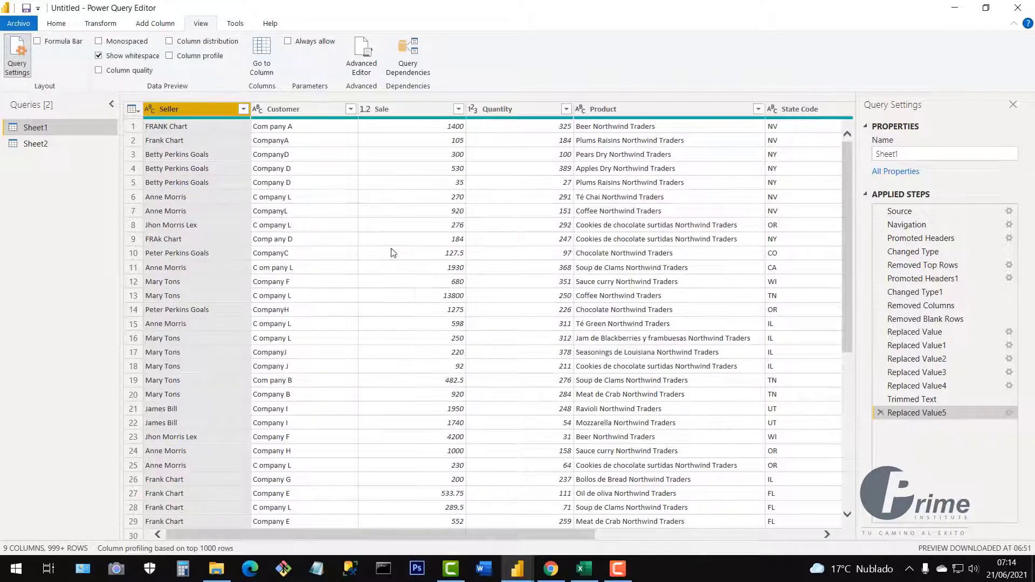
# - Review the distinct Seller values and individual Seller cells for inconsistent capitalization and spelling
pyautogui.click(244, 109)
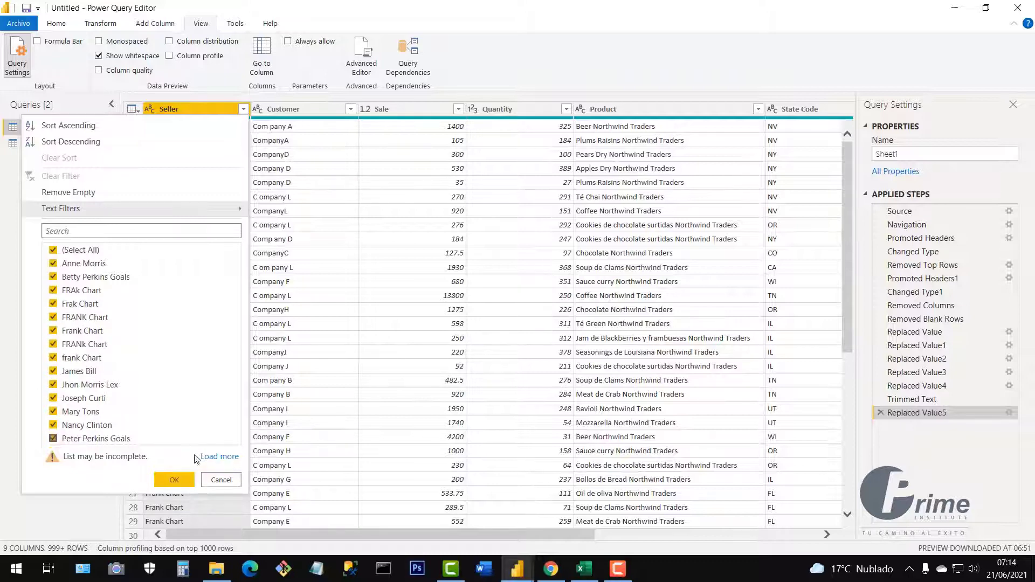
pyautogui.click(221, 479)
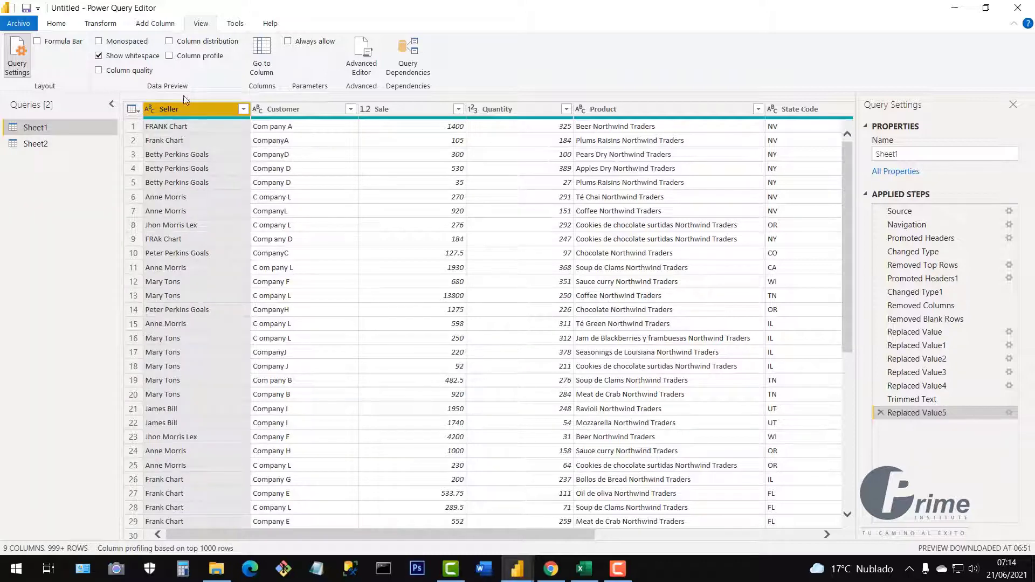
pyautogui.click(220, 196)
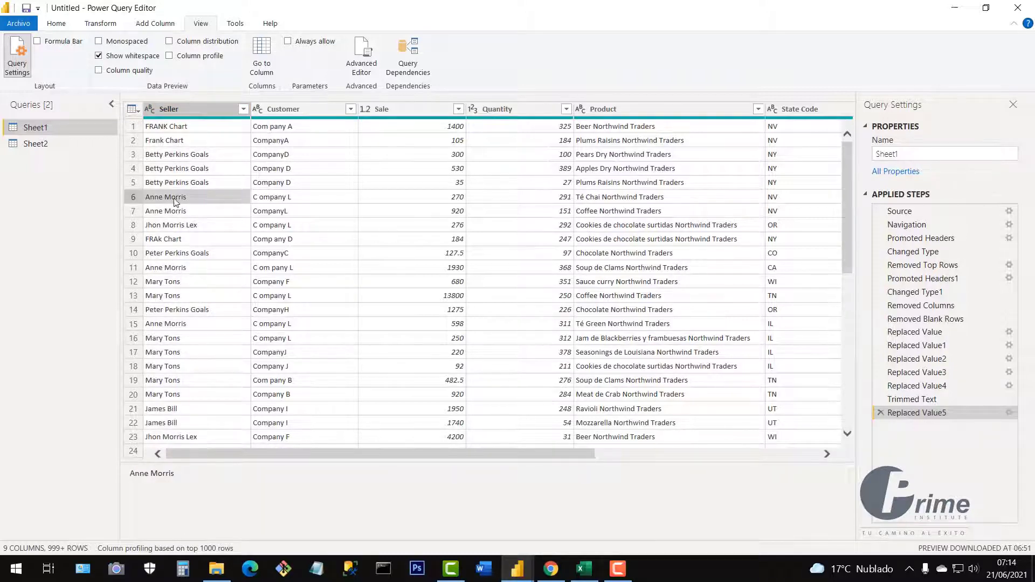
pyautogui.click(171, 130)
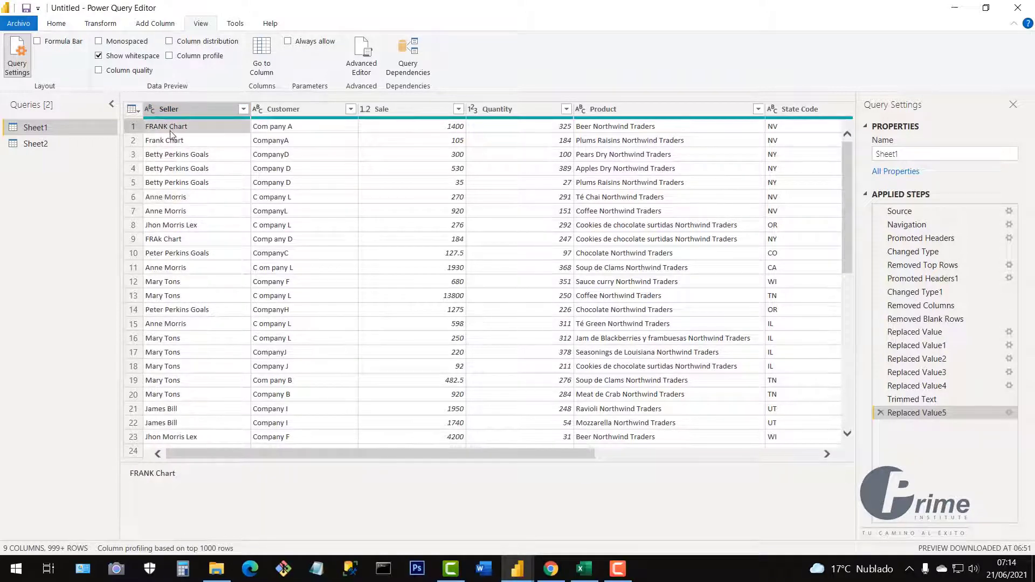
pyautogui.click(176, 143)
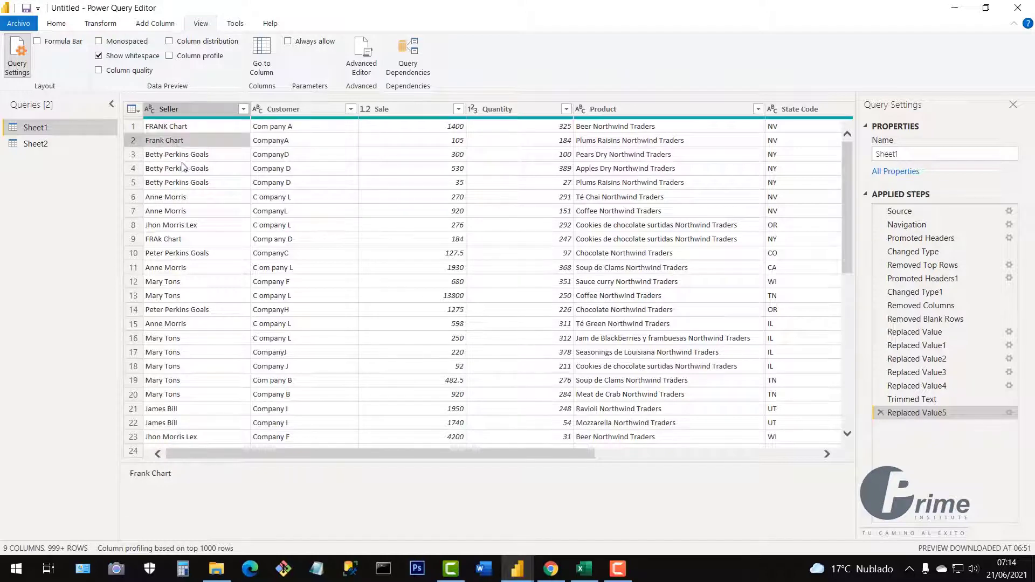
pyautogui.click(183, 168)
pyautogui.click(189, 240)
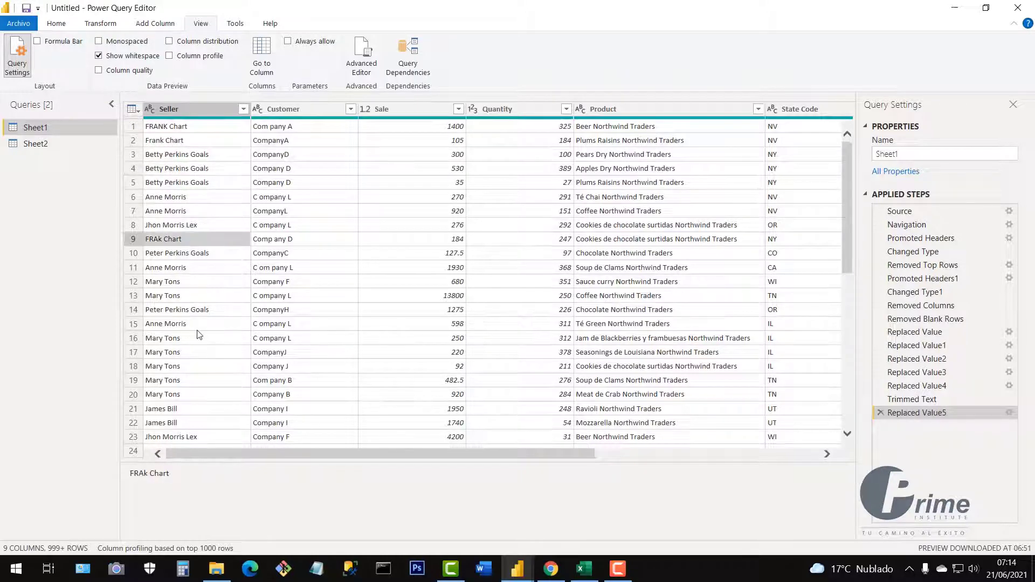
pyautogui.scroll(-5, 195, 241)
pyautogui.scroll(5, 168, 261)
# - Transform the Seller column with Capitalize Each Word
pyautogui.rightClick(189, 115)
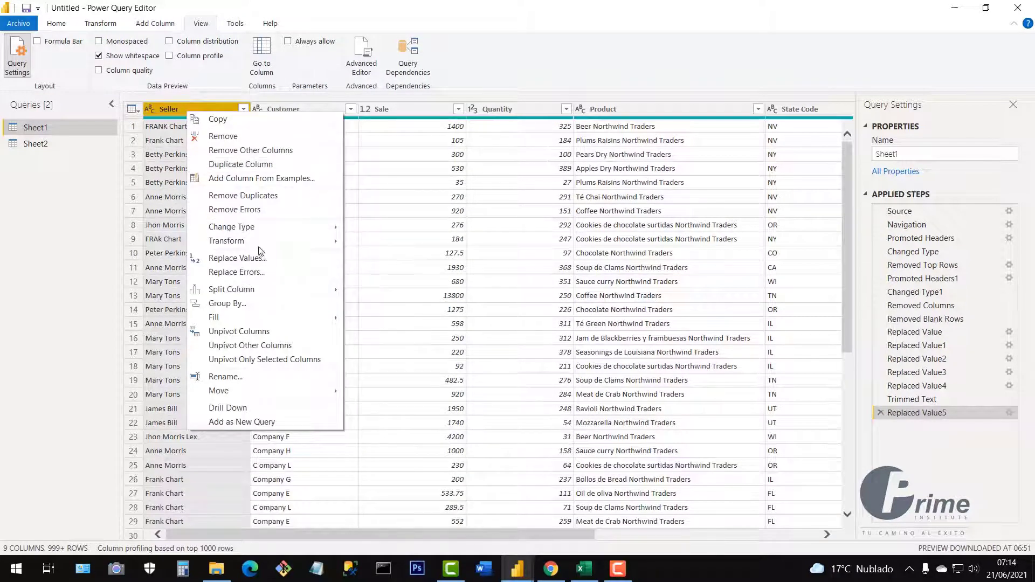
pyautogui.moveTo(255, 244)
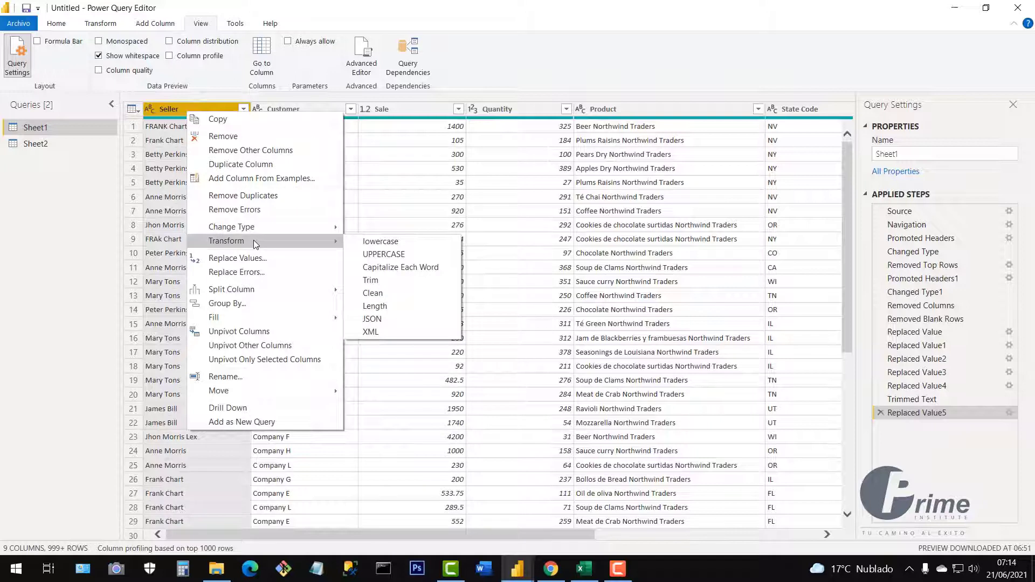
pyautogui.click(389, 267)
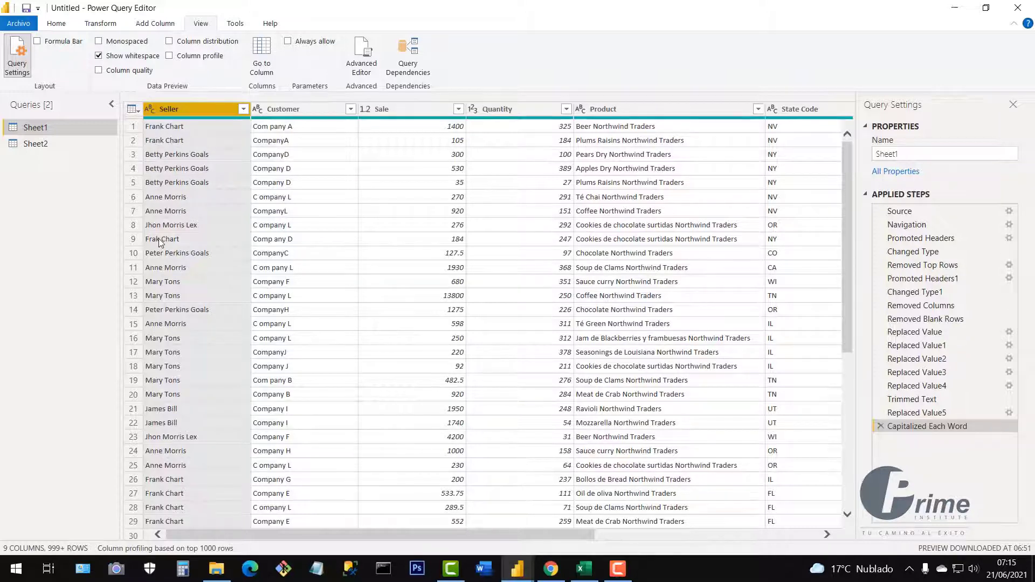
# - Check the distinct Seller values for misspellings and compare the seller names in the first two rows
pyautogui.click(244, 110)
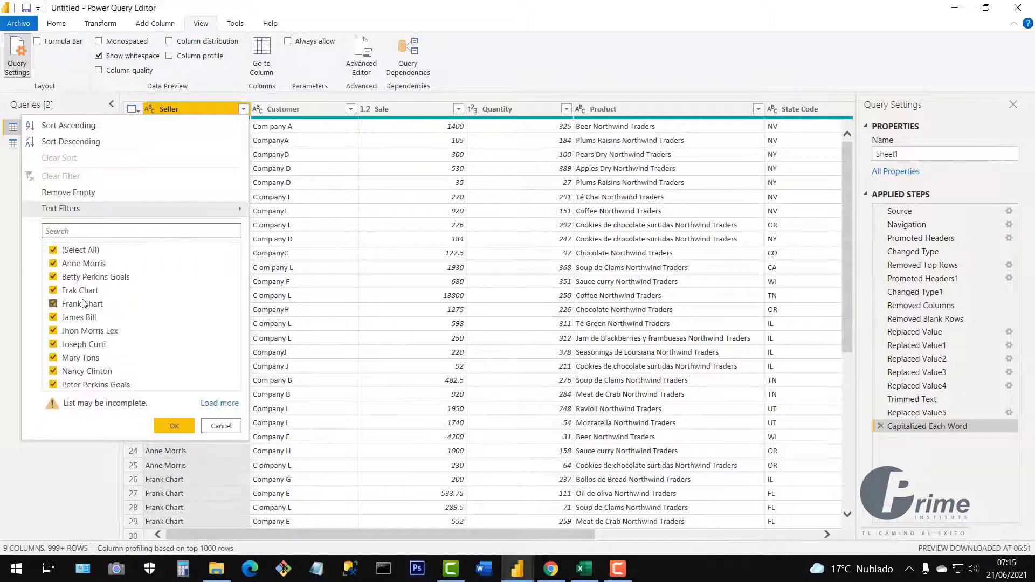
pyautogui.click(351, 228)
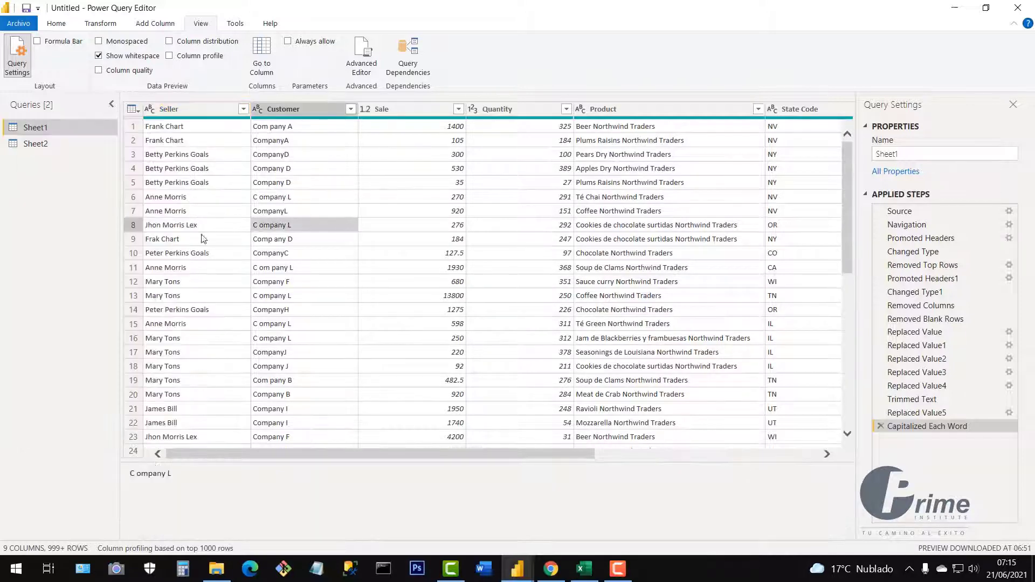
pyautogui.click(157, 131)
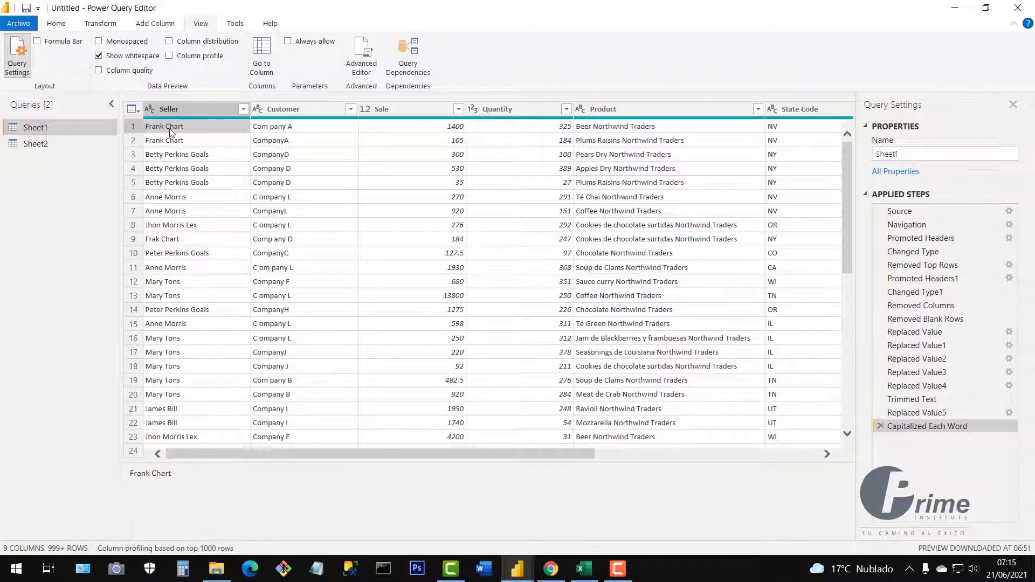
pyautogui.click(182, 142)
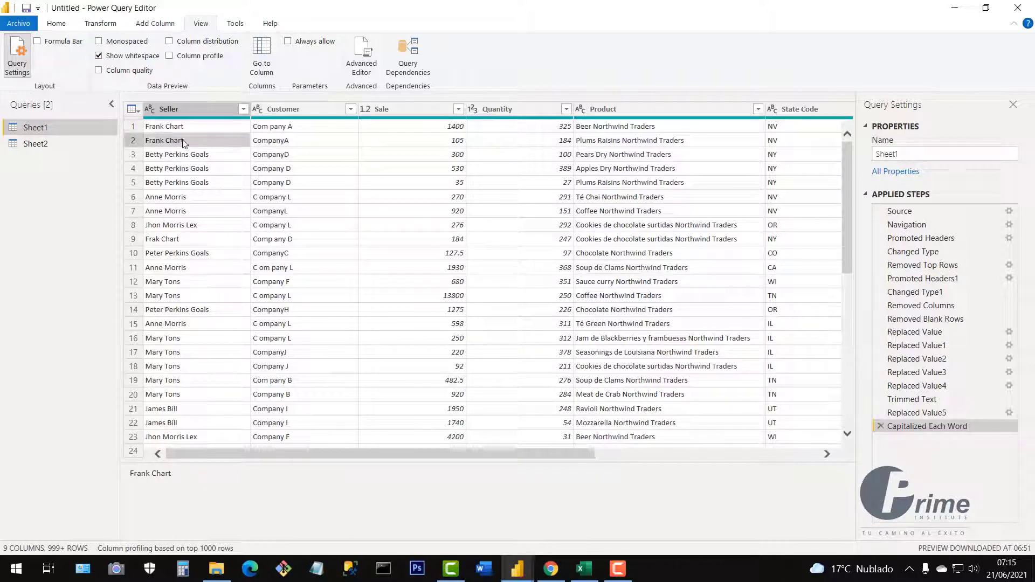
pyautogui.click(190, 127)
# - Replace the seller name misspelled without its "n" in row 9 with the correct spelling from row 2, and review all distinct Seller values
pyautogui.click(185, 141)
pyautogui.rightClick(187, 140)
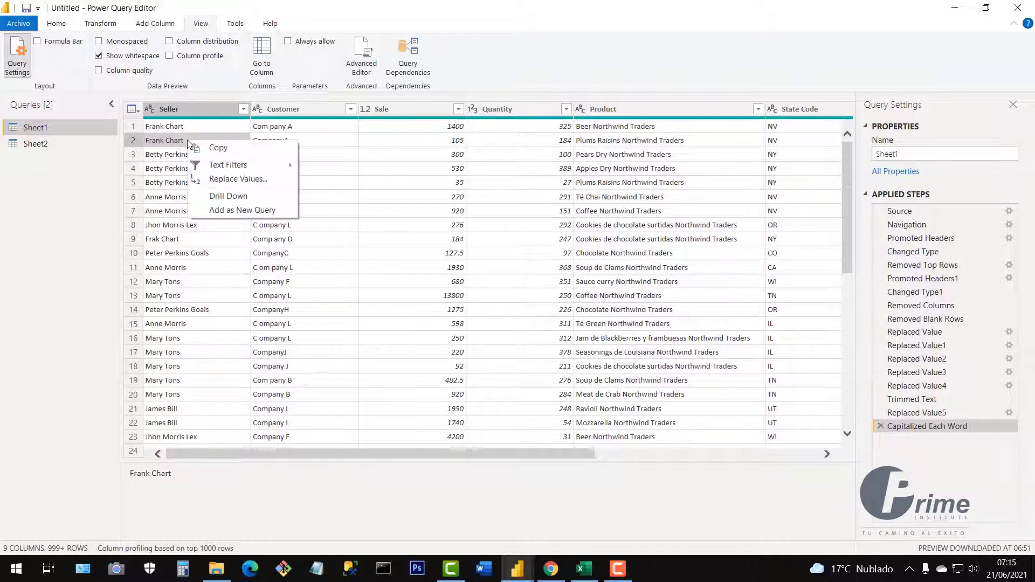
pyautogui.click(235, 180)
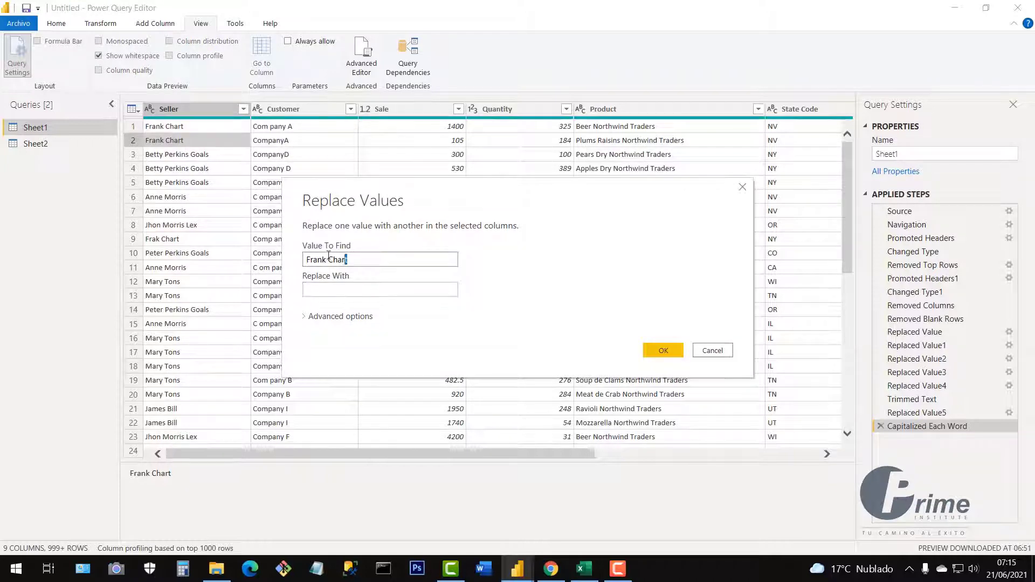
pyautogui.moveTo(350, 260); pyautogui.dragTo(305, 257)
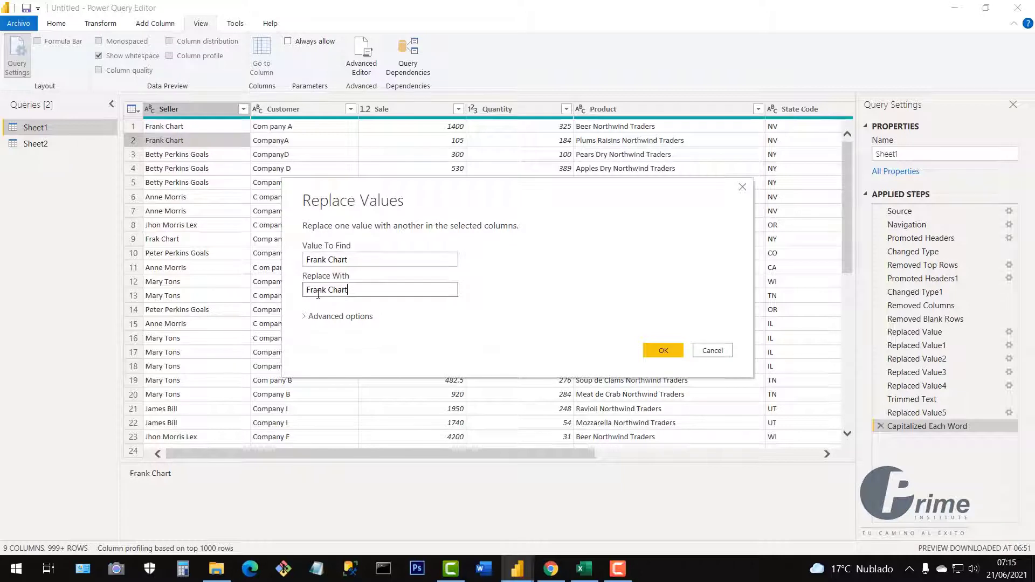
pyautogui.click(322, 260)
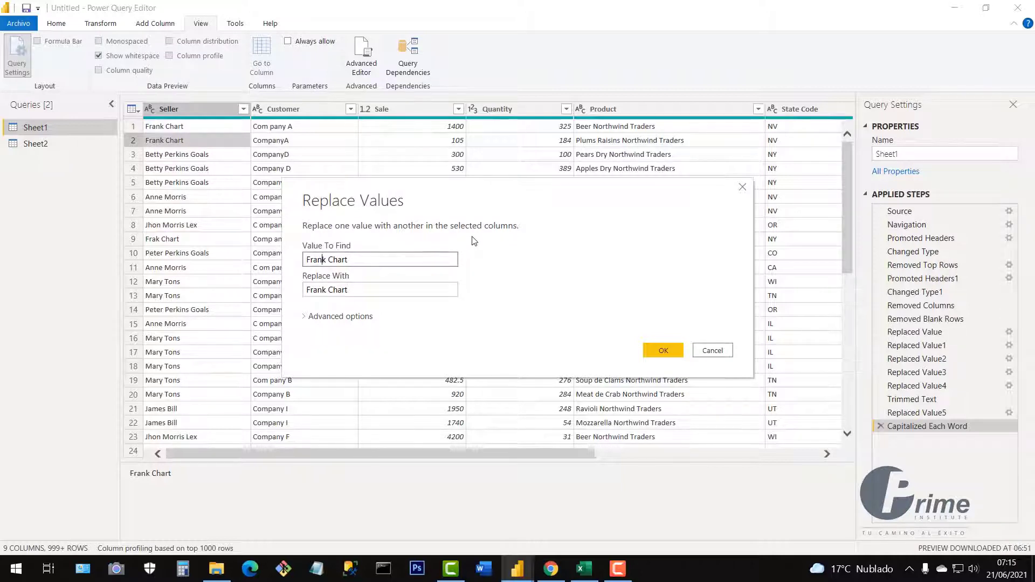
pyautogui.press('BackSpace')
pyautogui.click(359, 290)
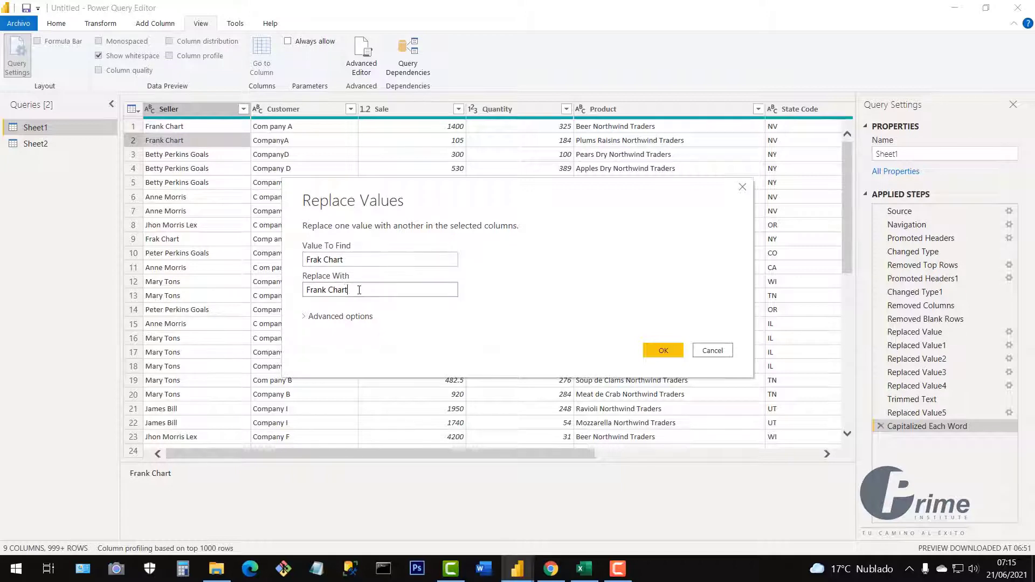
pyautogui.moveTo(359, 290); pyautogui.dragTo(299, 296)
pyautogui.click(662, 351)
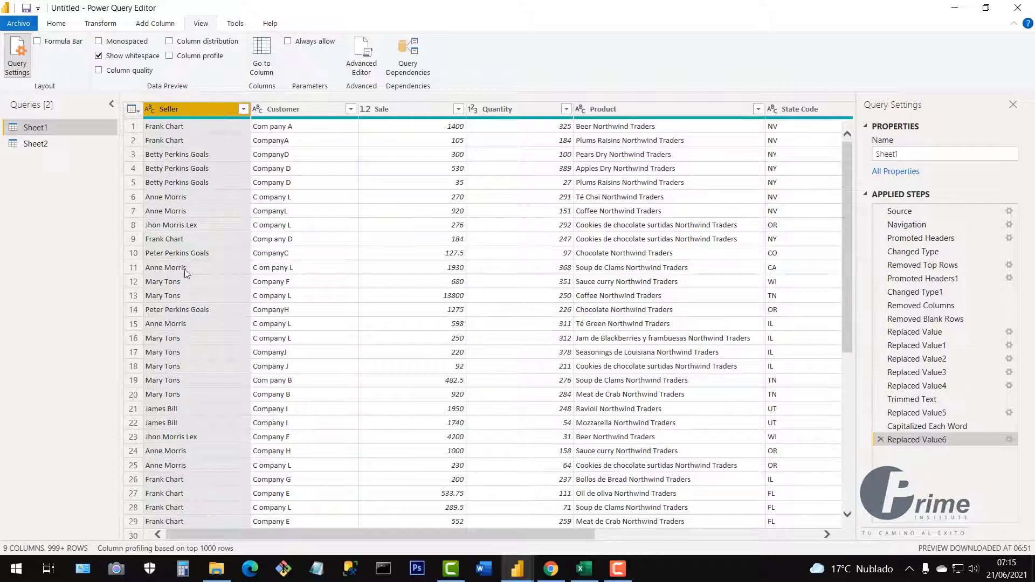
pyautogui.click(243, 109)
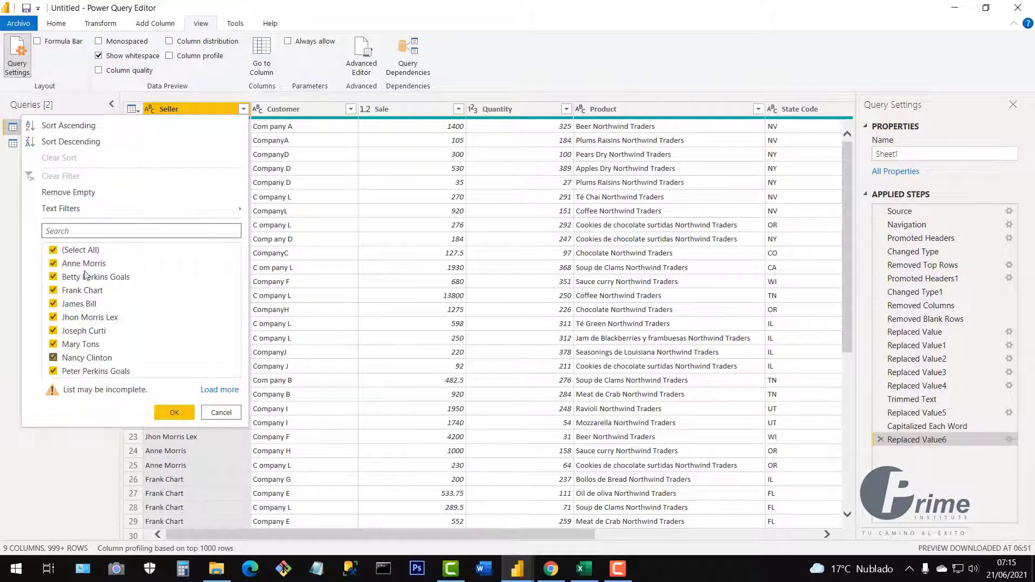
pyautogui.click(215, 391)
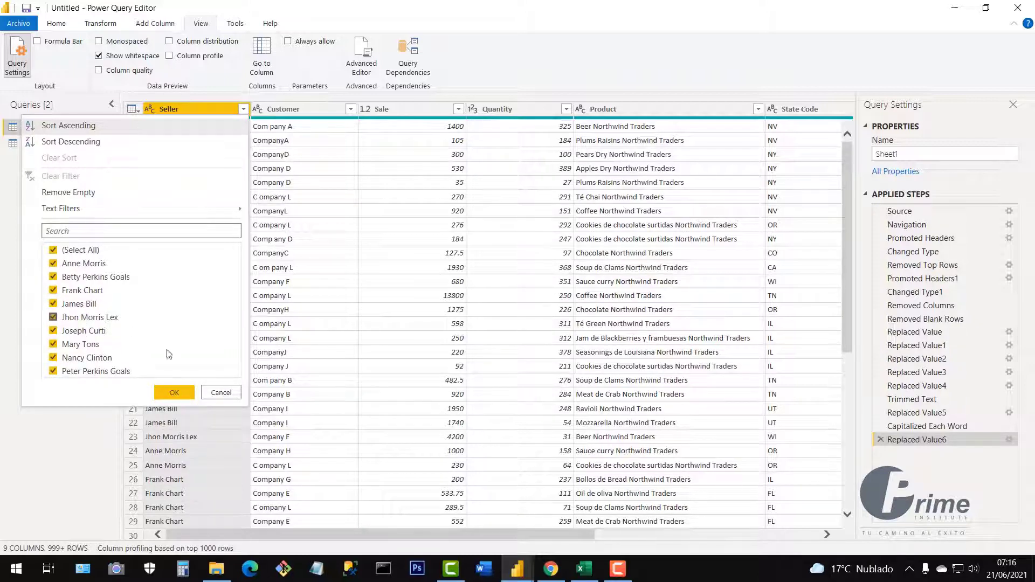
pyautogui.click(211, 394)
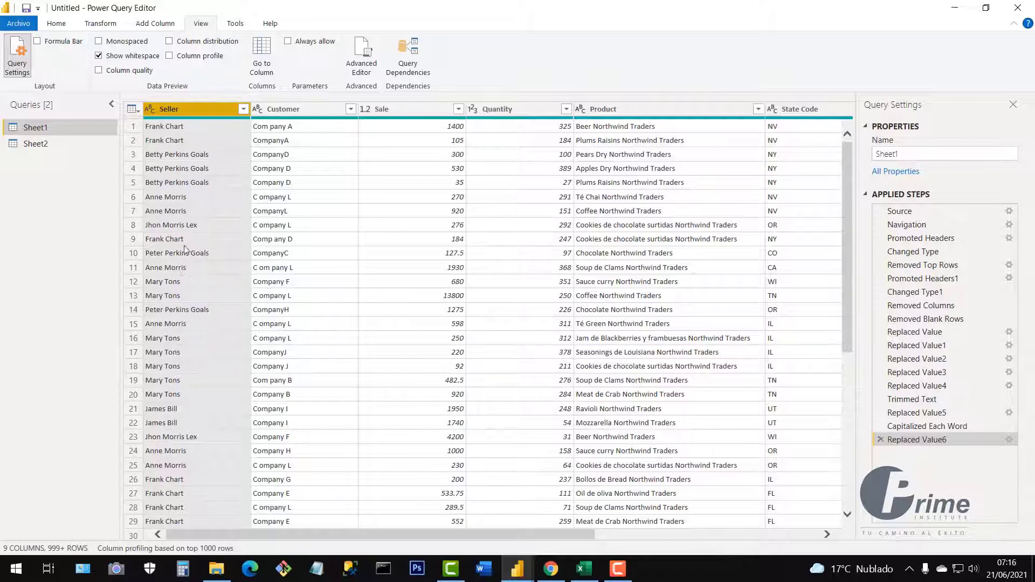
# - Replace double spaces with single spaces in the Seller column and turn off the whitespace display
pyautogui.rightClick(200, 109)
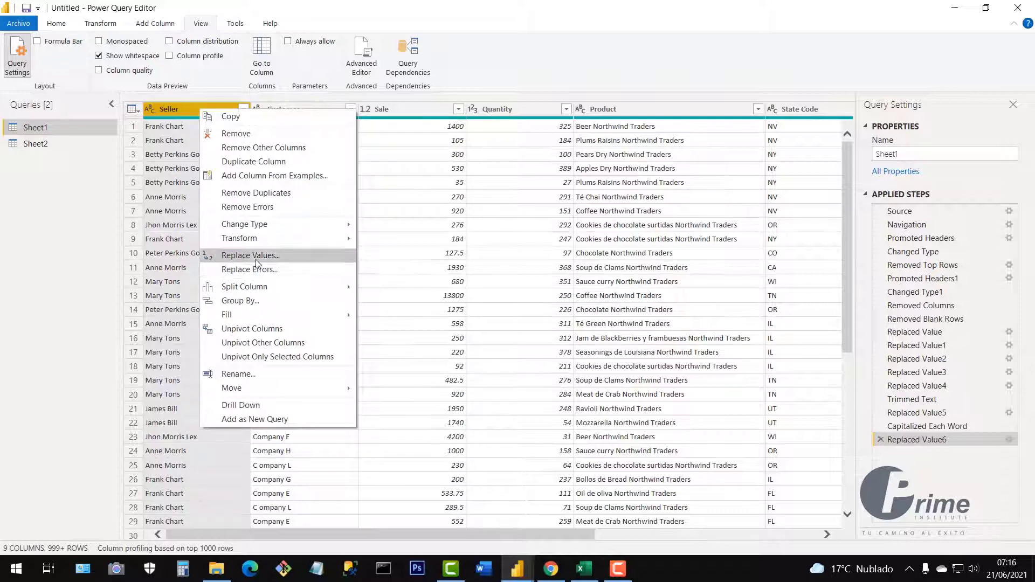
pyautogui.click(310, 273)
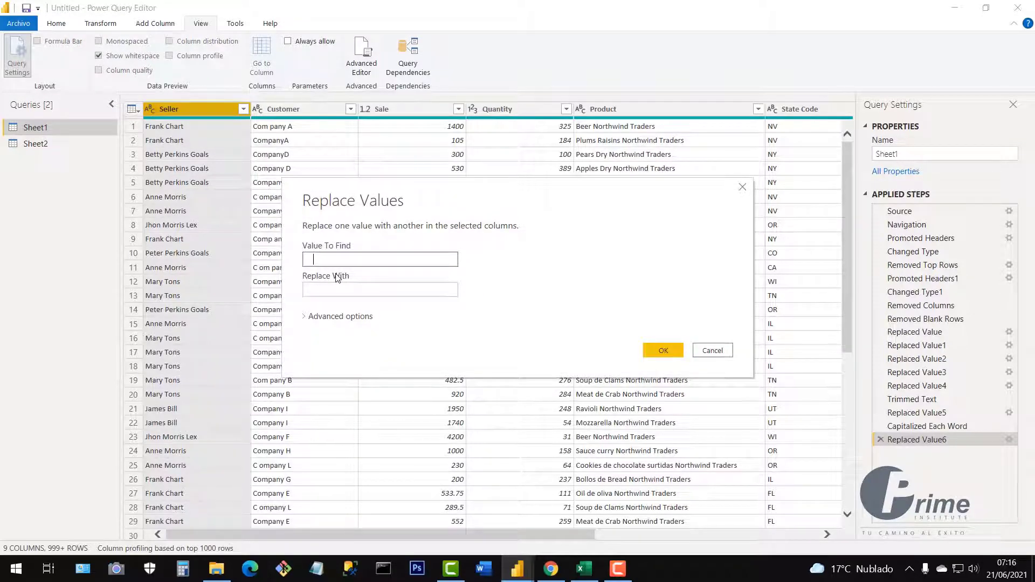
pyautogui.click(322, 288)
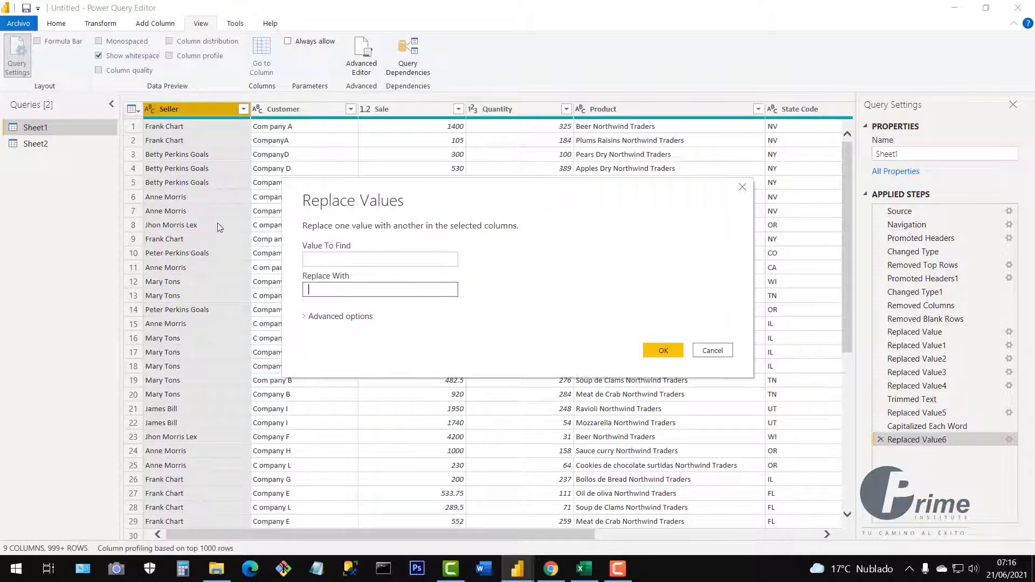
pyautogui.click(309, 263)
pyautogui.click(309, 290)
pyautogui.click(649, 350)
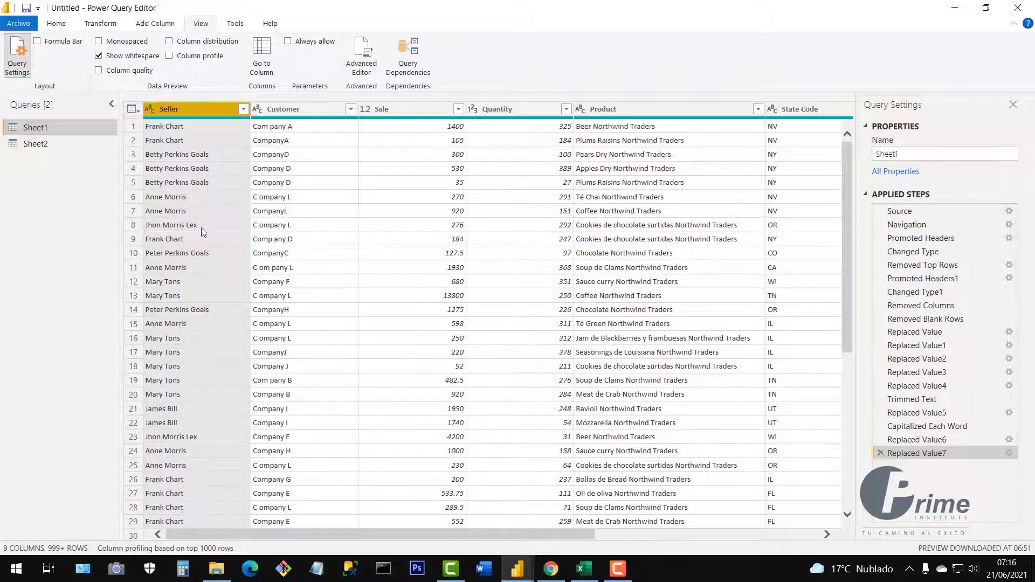
pyautogui.click(98, 57)
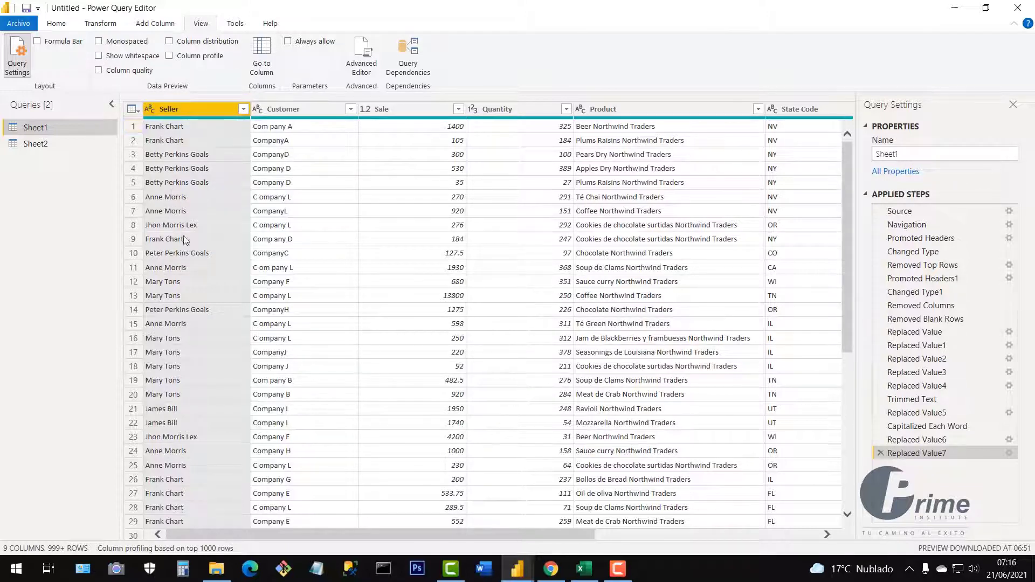
# - Review how the Seller column changes across the applied steps from Removed Blank Rows through Replaced Value7
pyautogui.click(58, 24)
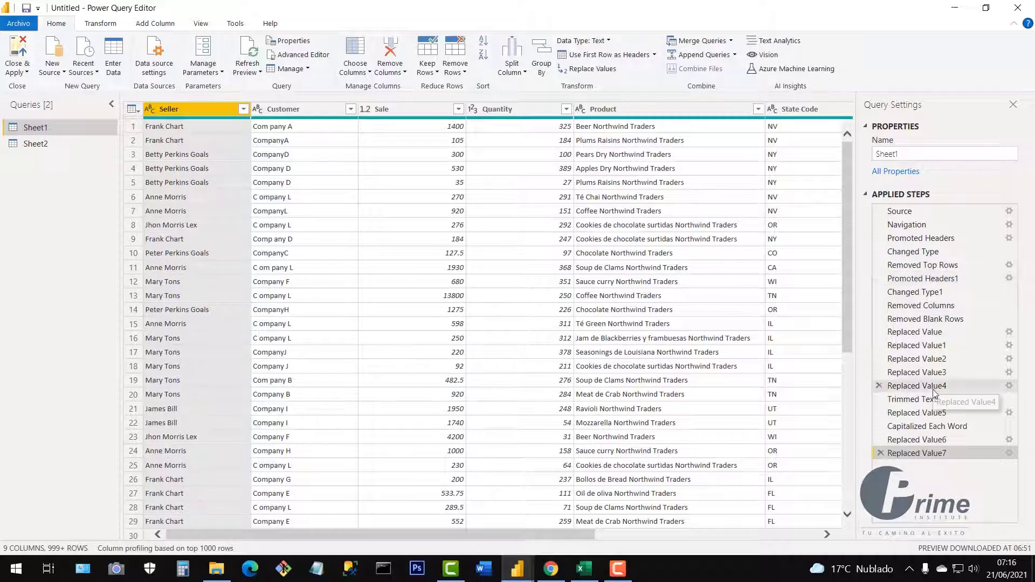
pyautogui.click(908, 320)
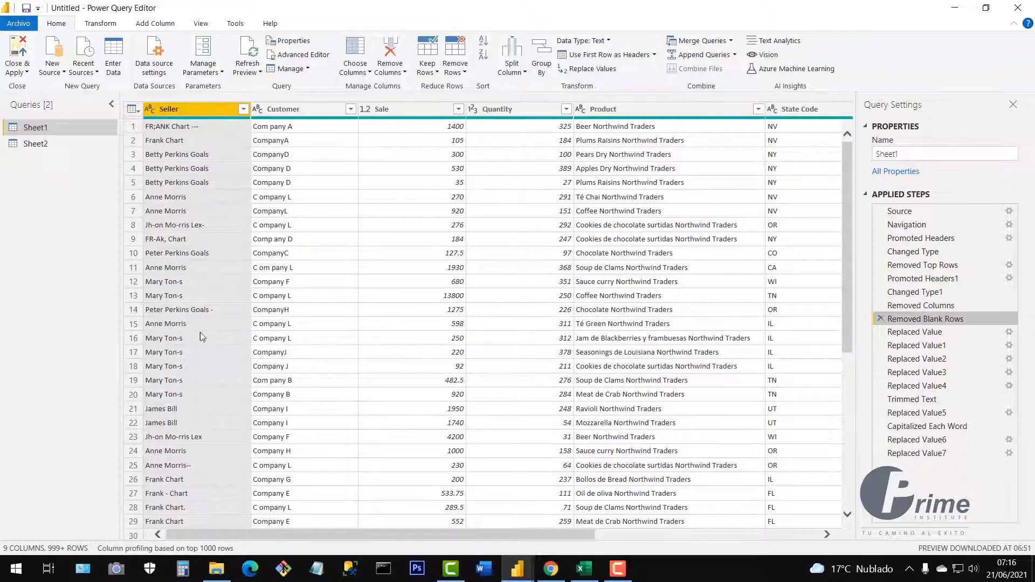
pyautogui.click(912, 333)
pyautogui.click(917, 345)
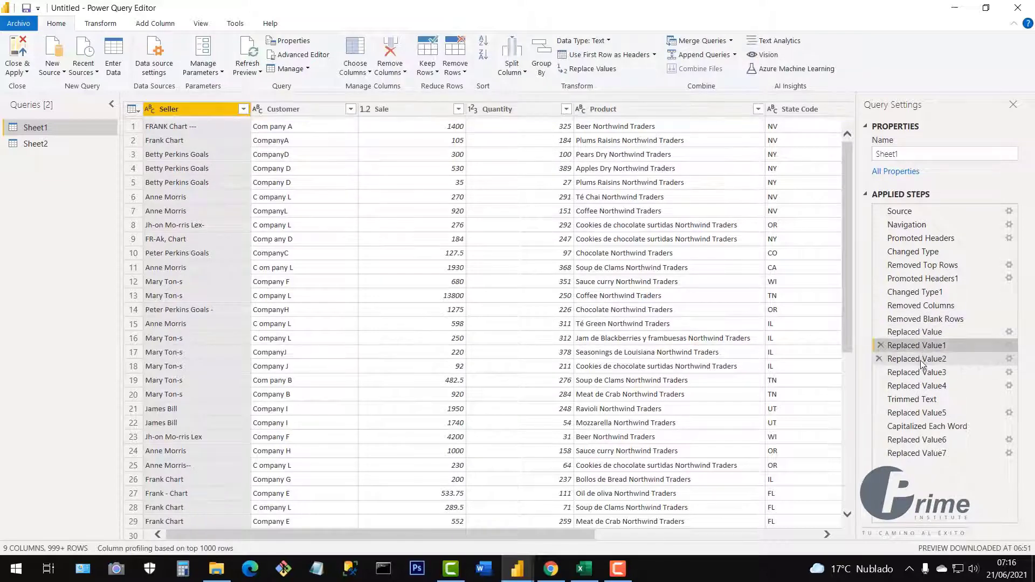
pyautogui.click(920, 361)
pyautogui.click(923, 374)
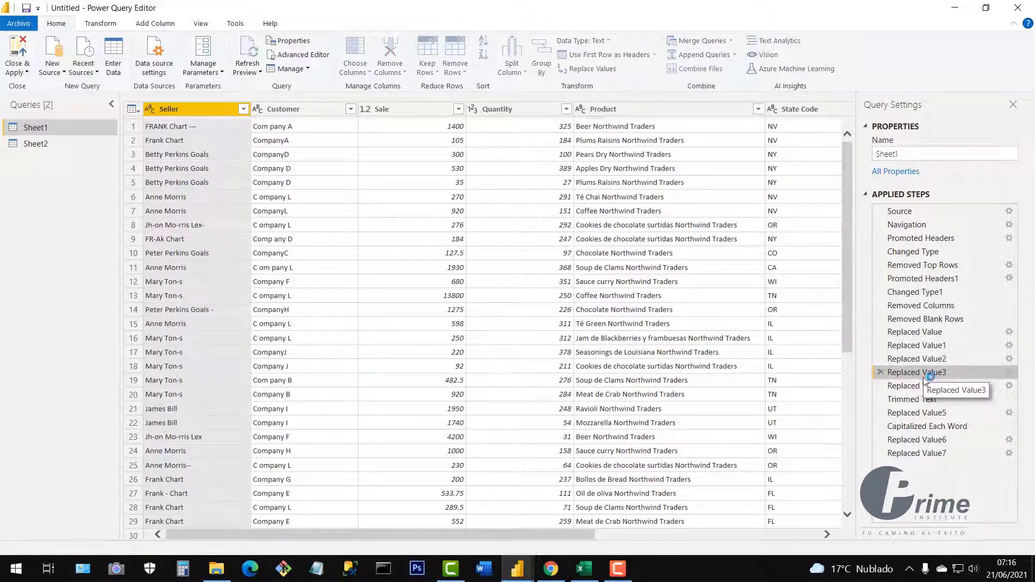
pyautogui.click(925, 387)
pyautogui.click(925, 400)
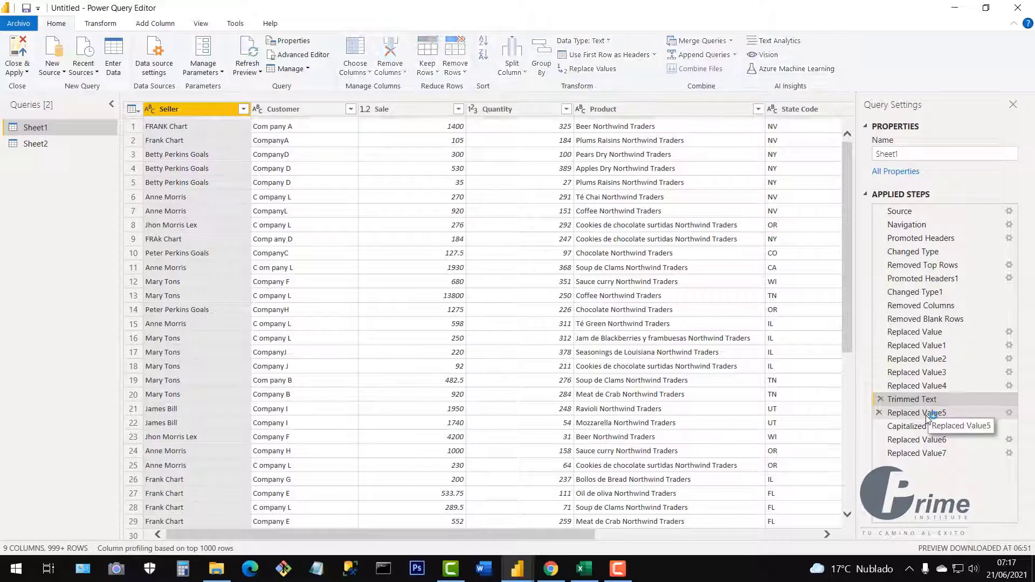
pyautogui.click(924, 413)
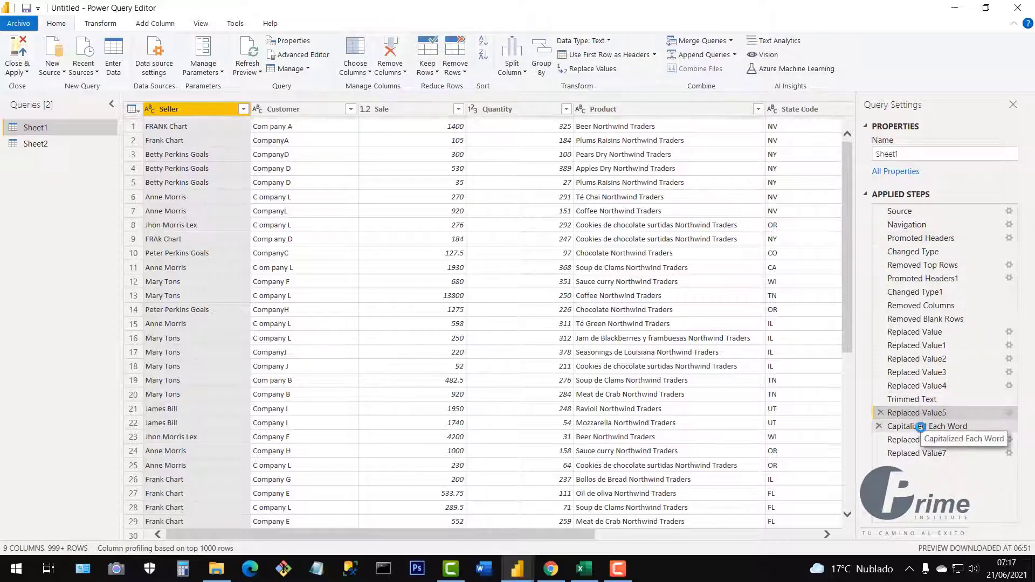
pyautogui.click(938, 429)
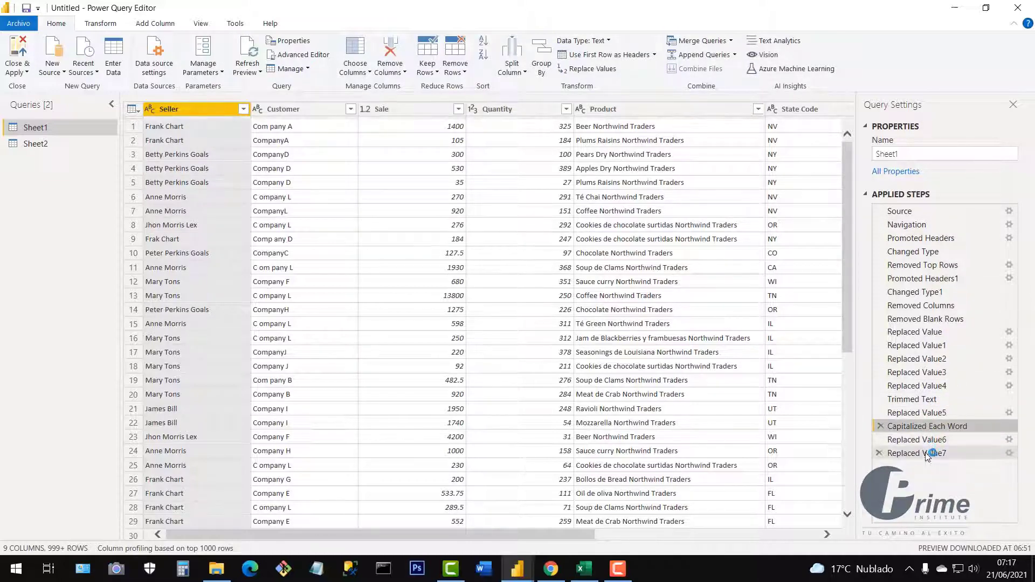
pyautogui.click(928, 454)
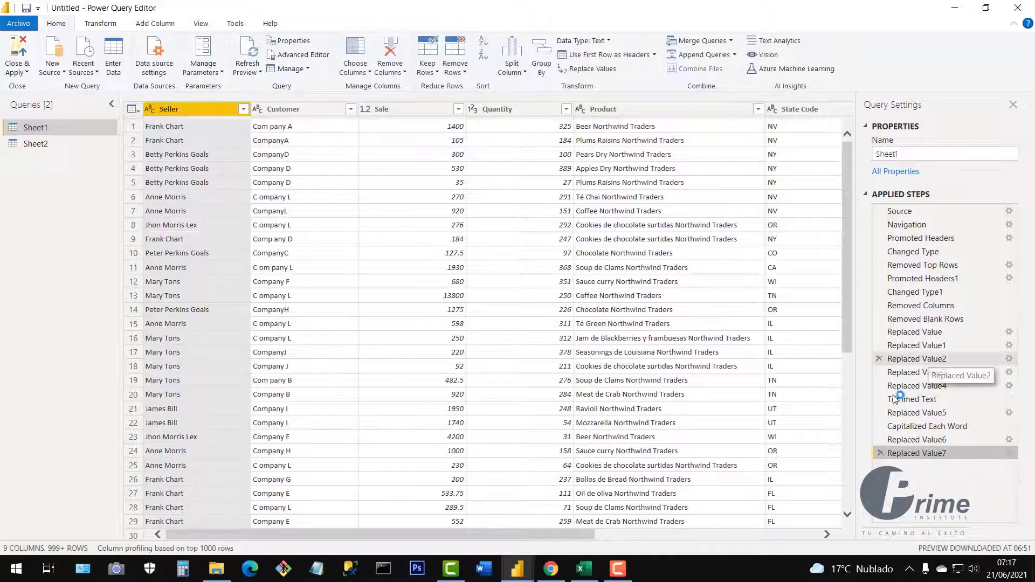
# - Remove every space from the Customer column by replacing it with nothing, and check several Customer cells
pyautogui.click(293, 111)
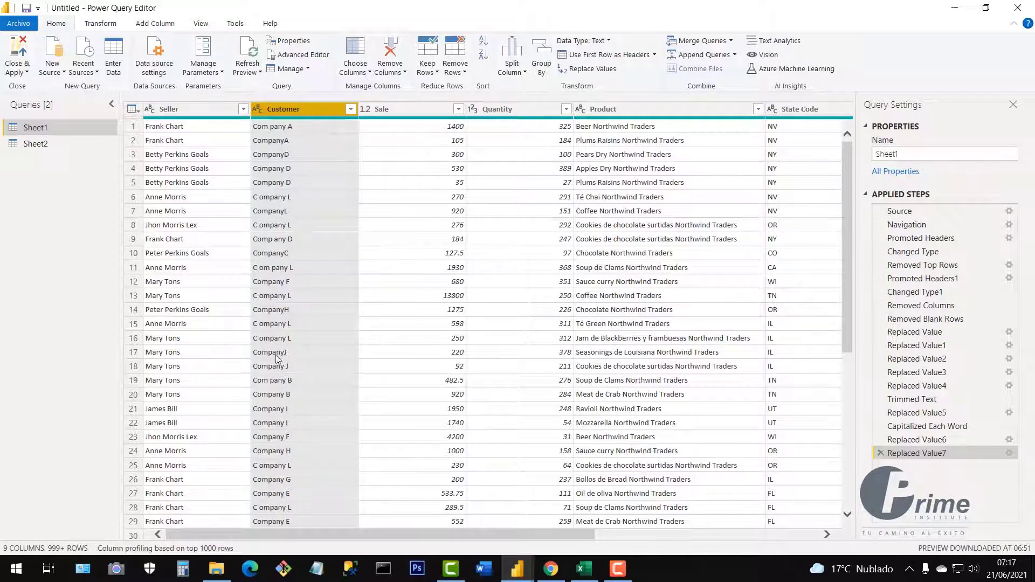
pyautogui.rightClick(289, 108)
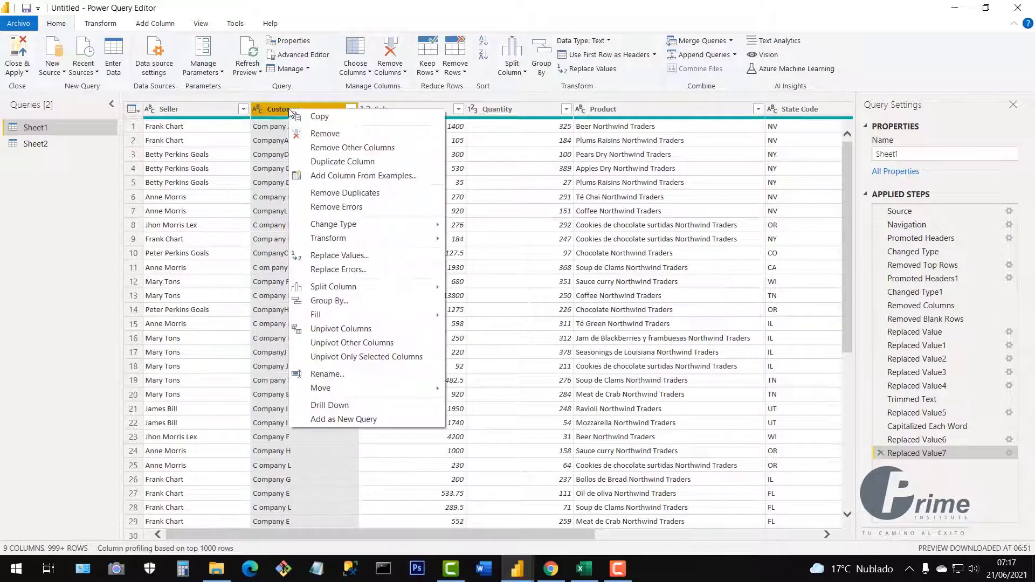
pyautogui.click(363, 254)
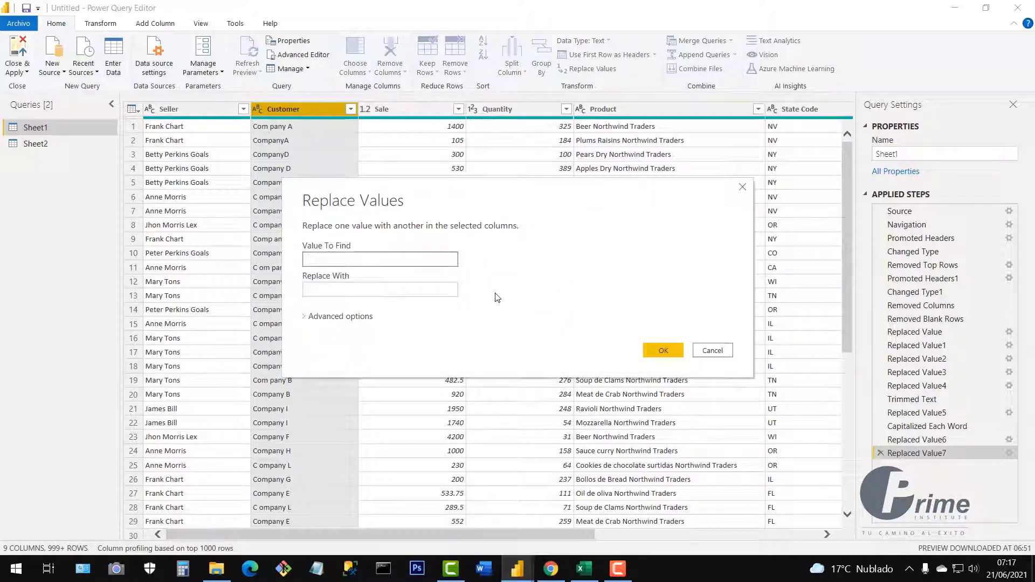
pyautogui.click(311, 292)
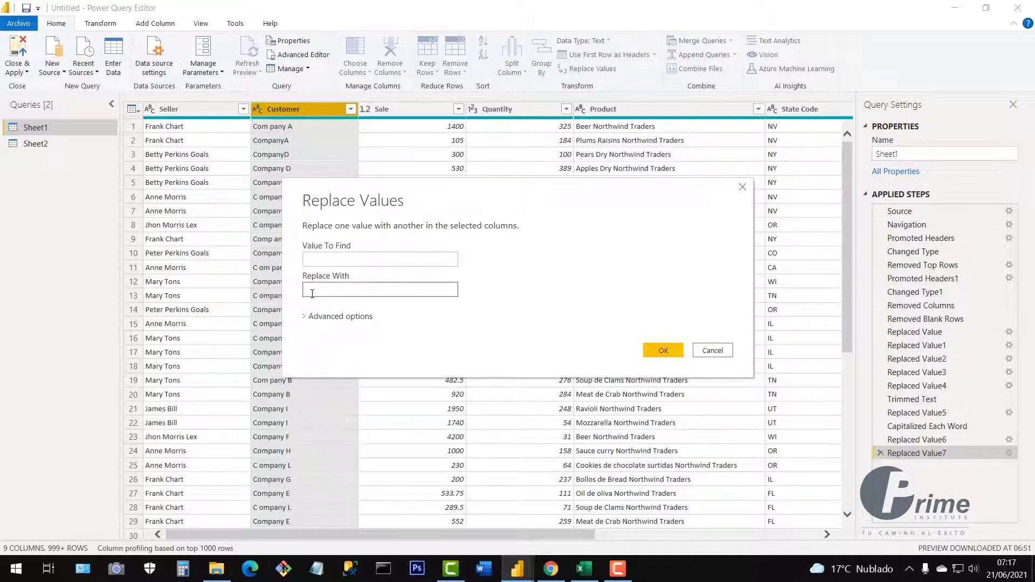
pyautogui.click(663, 350)
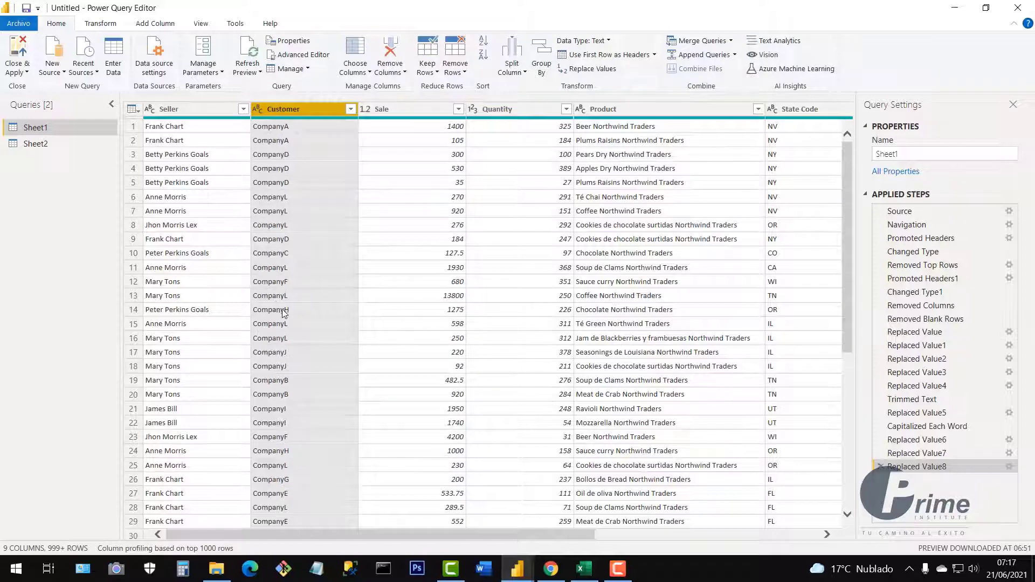
pyautogui.click(273, 132)
pyautogui.click(287, 158)
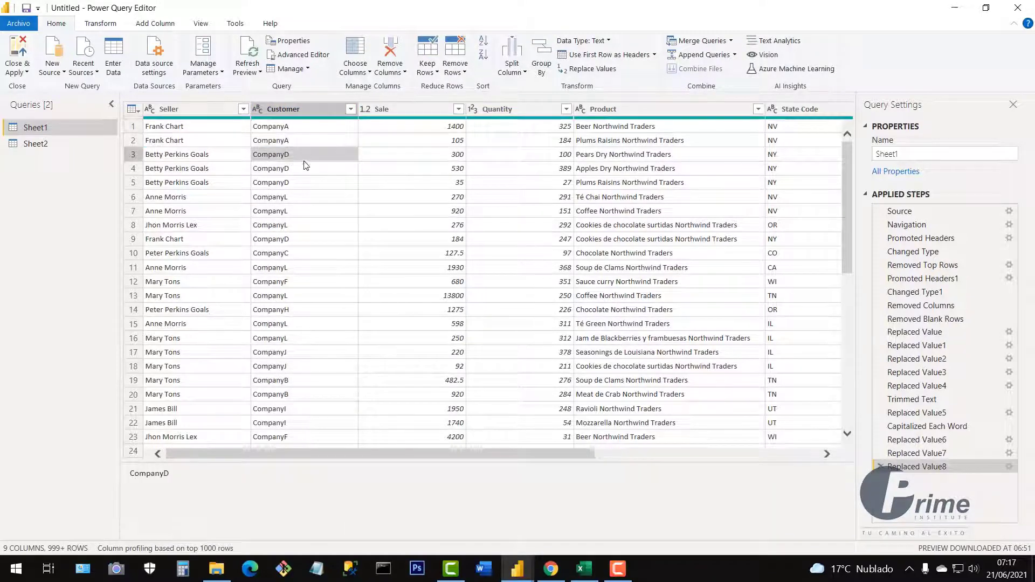
pyautogui.click(293, 199)
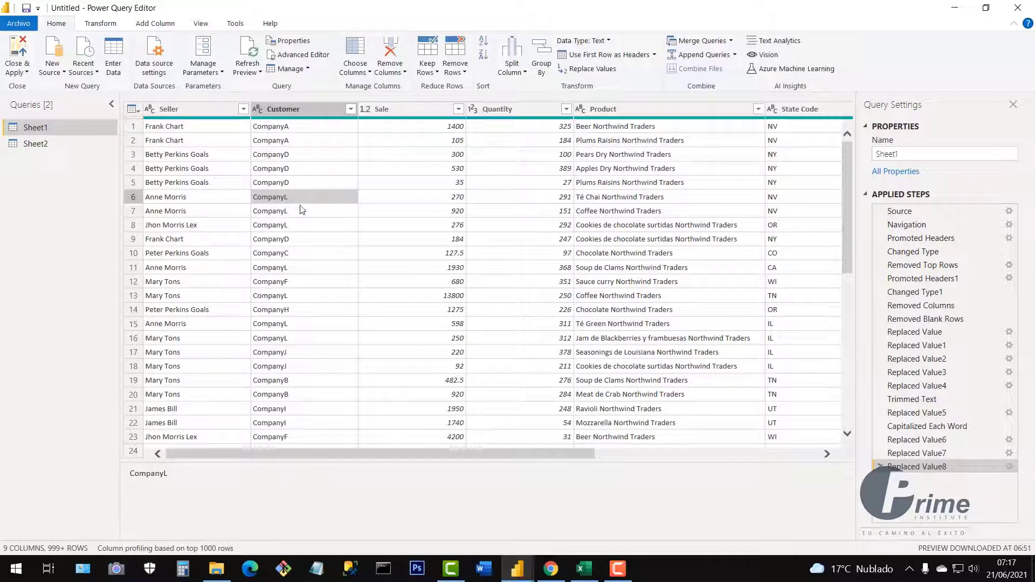
pyautogui.click(295, 285)
pyautogui.click(294, 311)
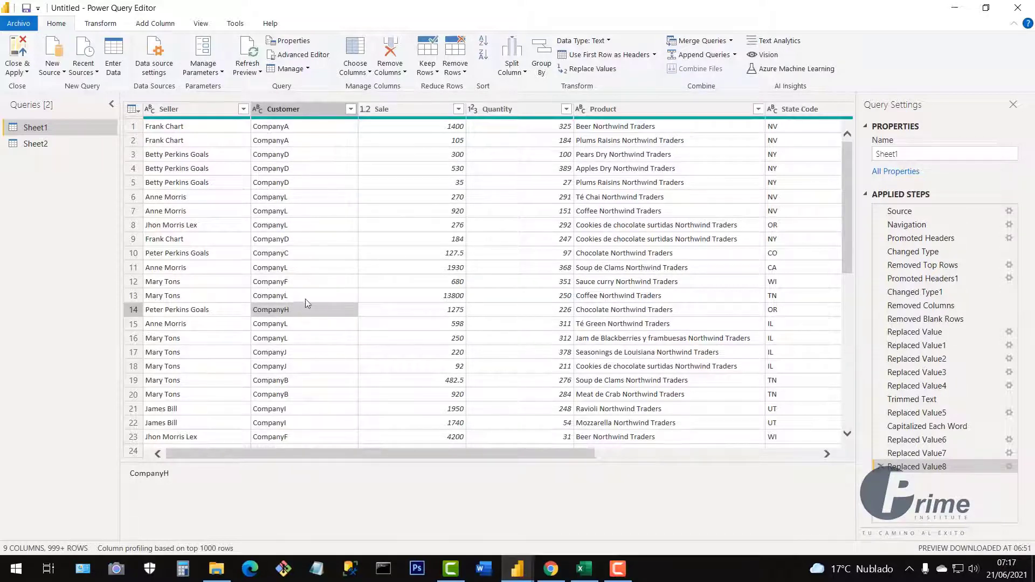
# - Replace "Company" with "Company" plus a trailing space throughout the Customer column to separate the word from its letter
pyautogui.rightClick(304, 113)
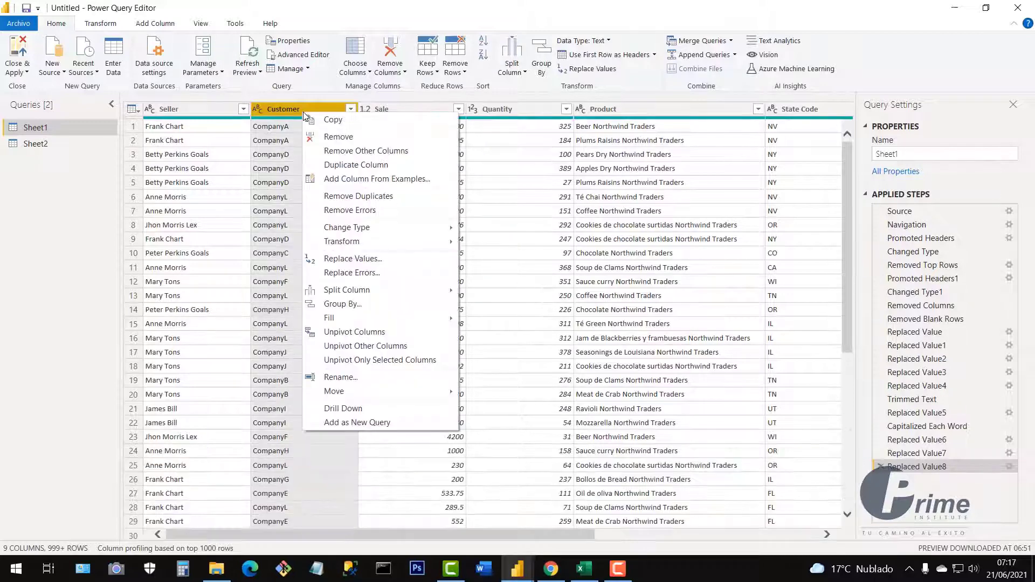
pyautogui.moveTo(360, 240)
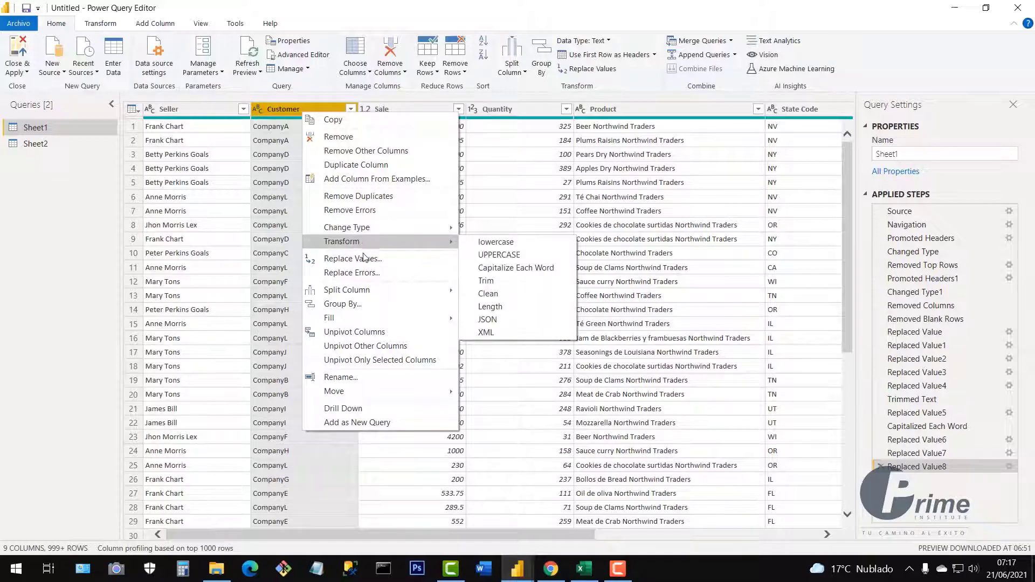
pyautogui.click(364, 261)
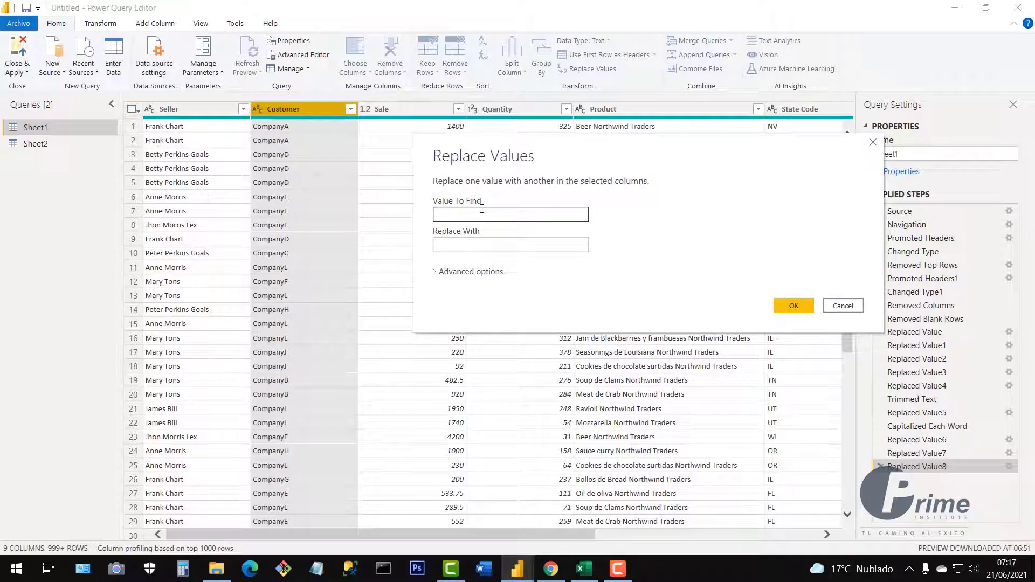
pyautogui.click(471, 216)
pyautogui.write('Company')
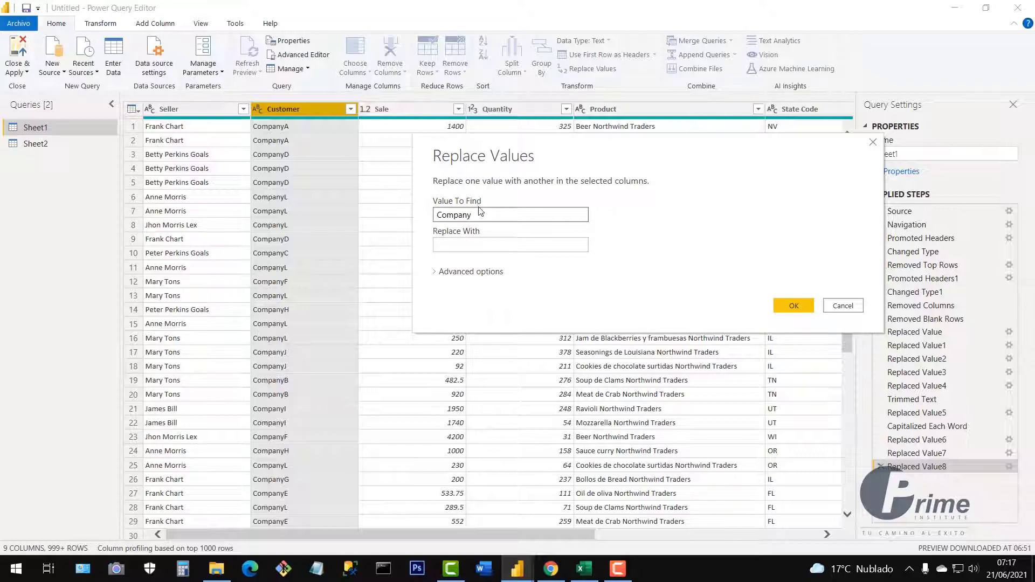
pyautogui.moveTo(478, 214); pyautogui.dragTo(435, 215)
pyautogui.hotkey('ctrl', 'c')
pyautogui.click(469, 247)
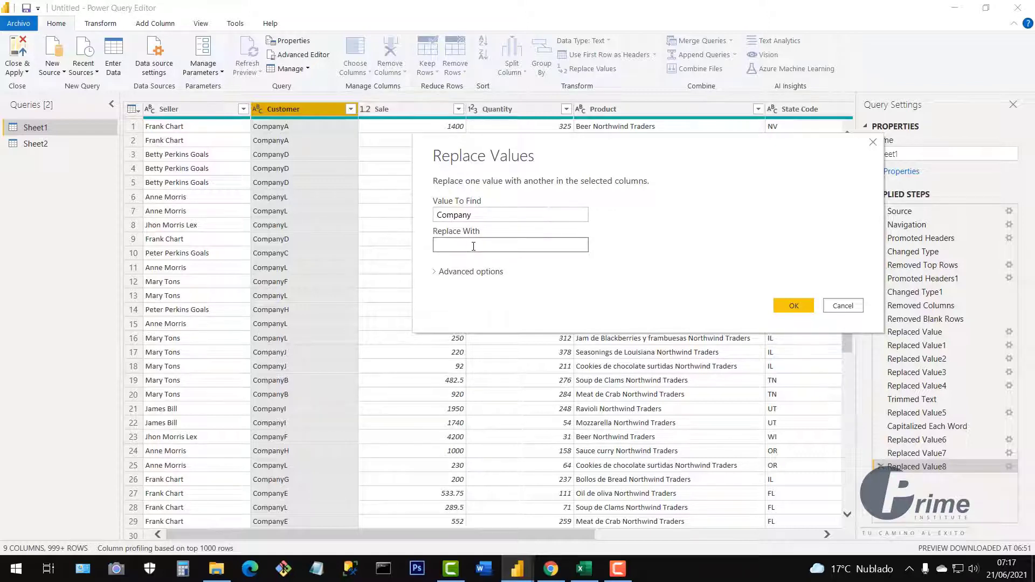
pyautogui.hotkey('ctrl', 'v')
pyautogui.click(468, 214)
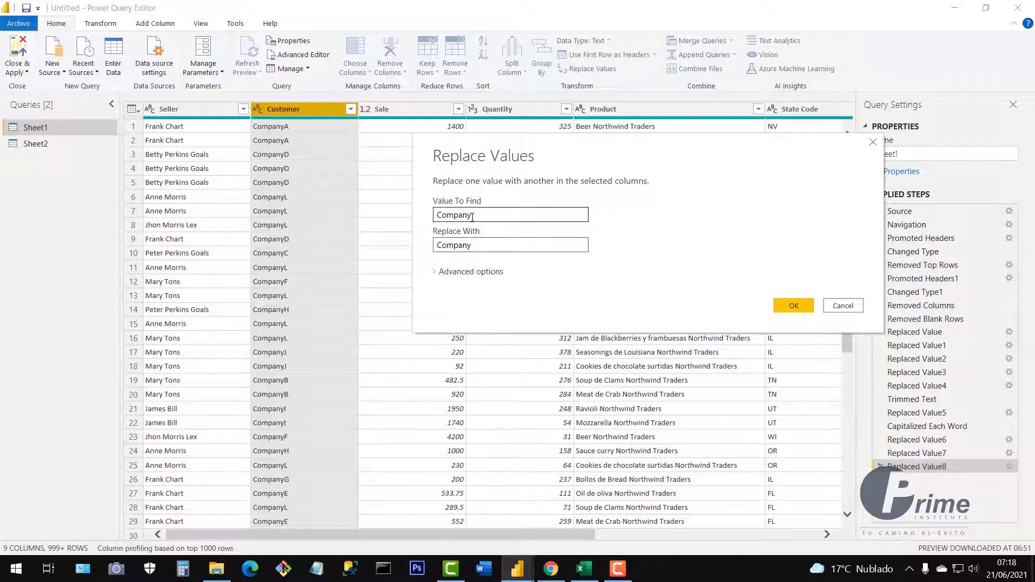
pyautogui.moveTo(472, 216); pyautogui.dragTo(427, 217)
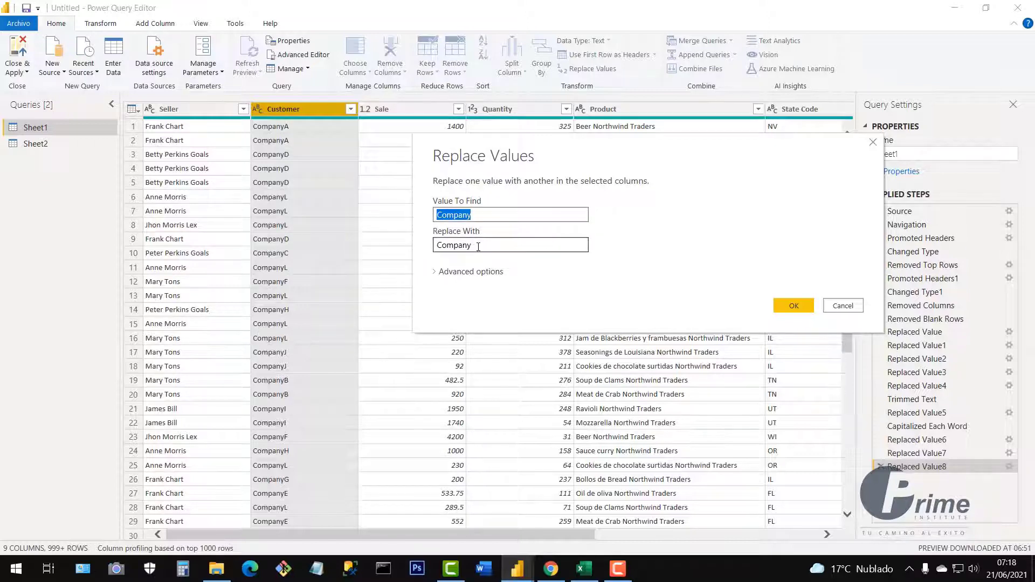
pyautogui.moveTo(475, 245); pyautogui.dragTo(422, 250)
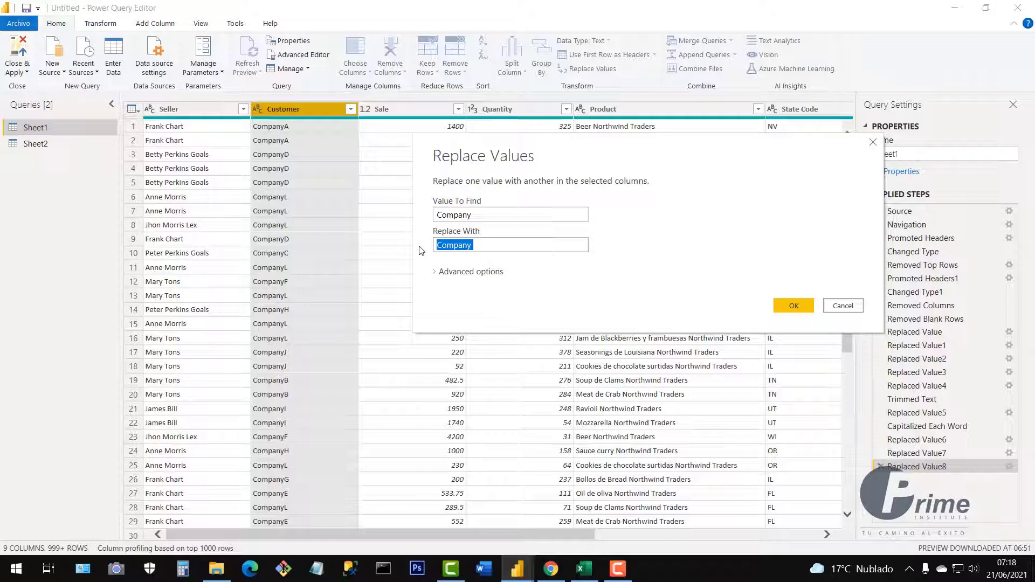
pyautogui.click(478, 246)
pyautogui.click(791, 306)
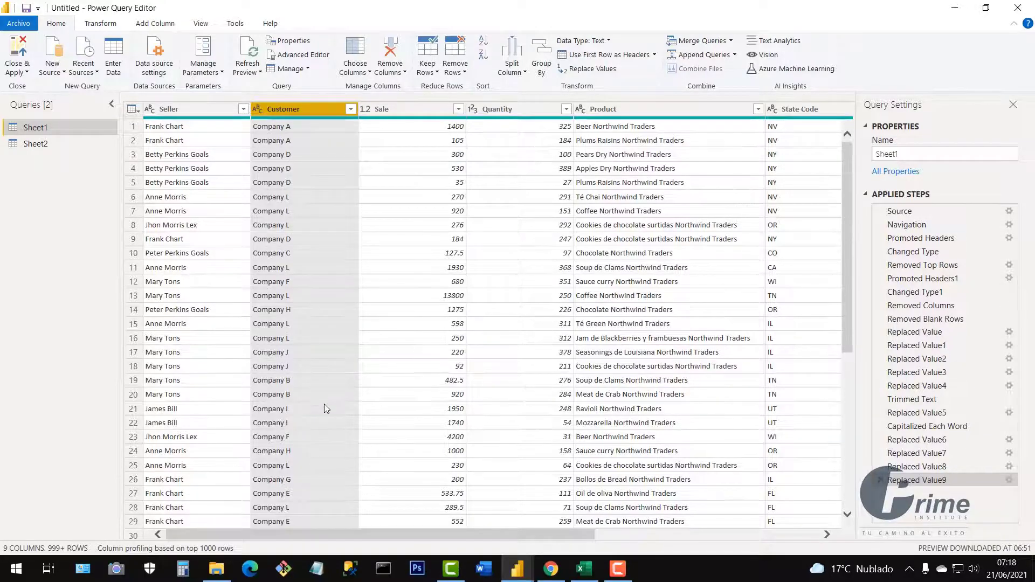
# - Review the Customer column and its complete list of distinct values, and check the distinct Seller values
pyautogui.scroll(-5, 327, 407)
pyautogui.scroll(5, 327, 407)
pyautogui.rightClick(299, 111)
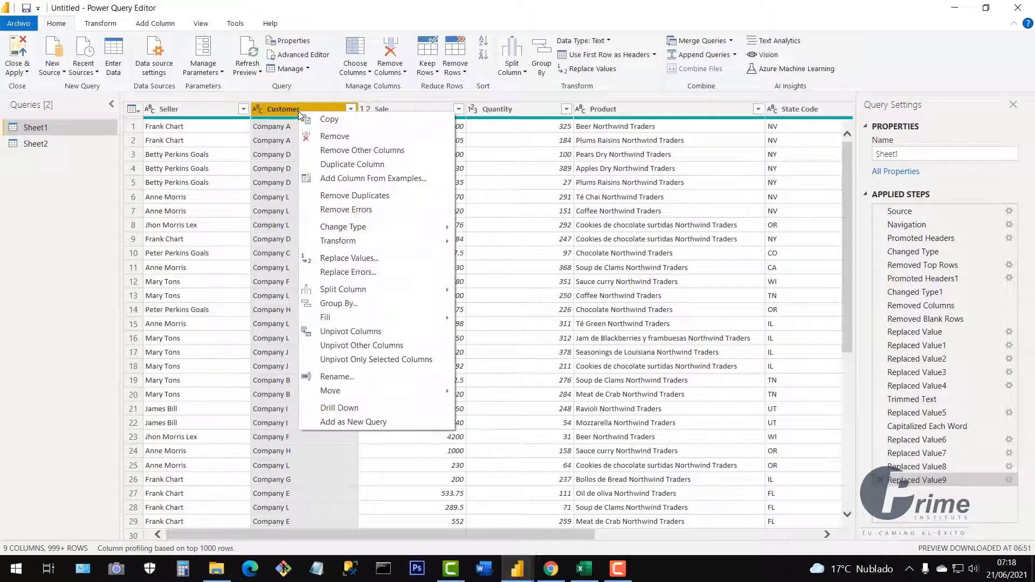
pyautogui.click(301, 102)
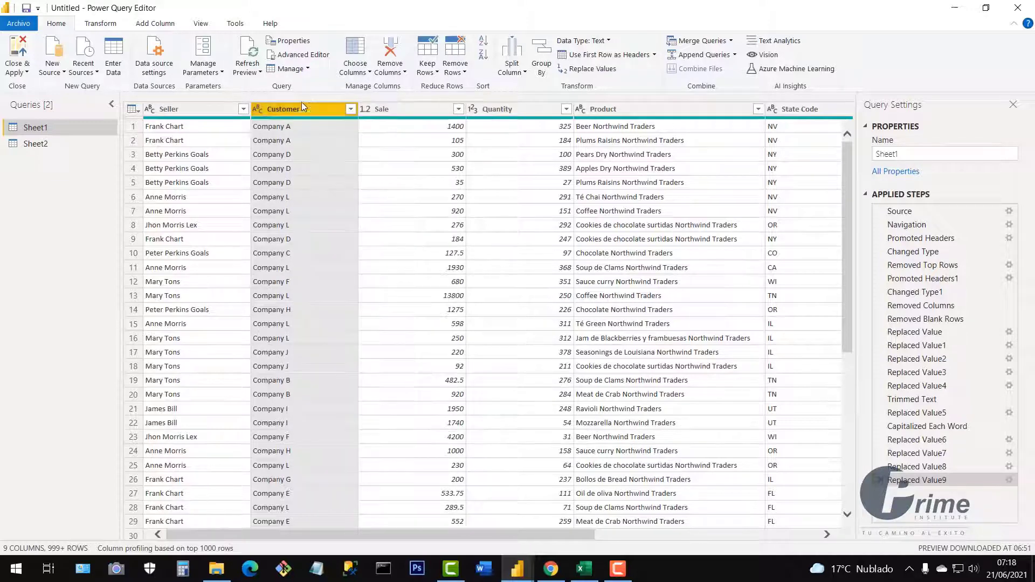
pyautogui.click(351, 108)
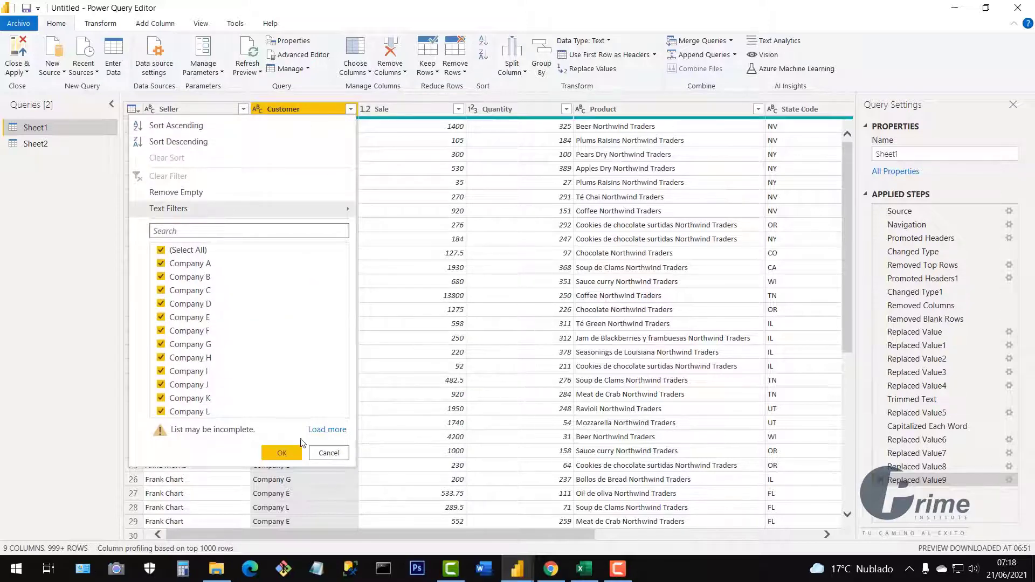
pyautogui.click(326, 430)
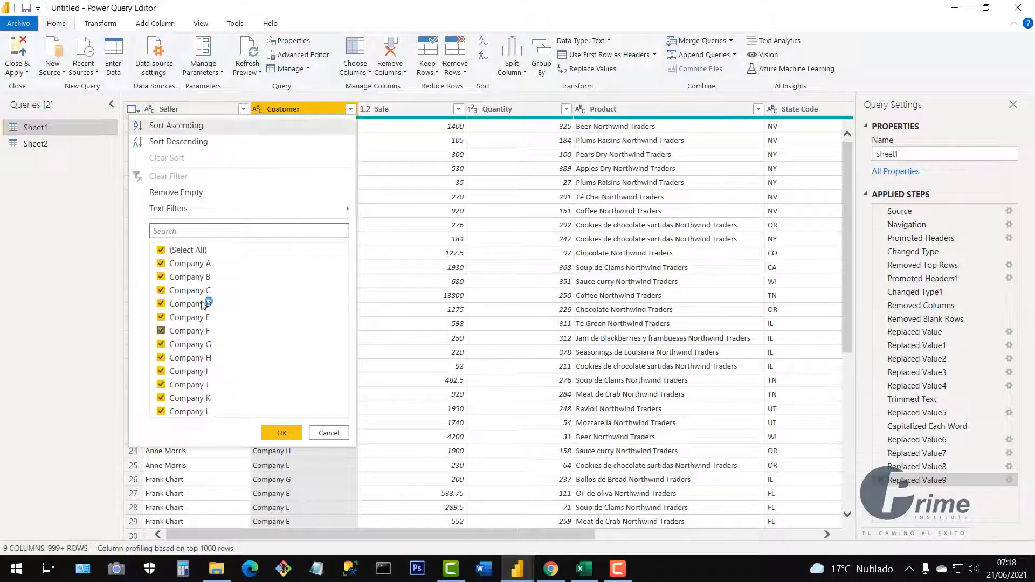
pyautogui.click(528, 256)
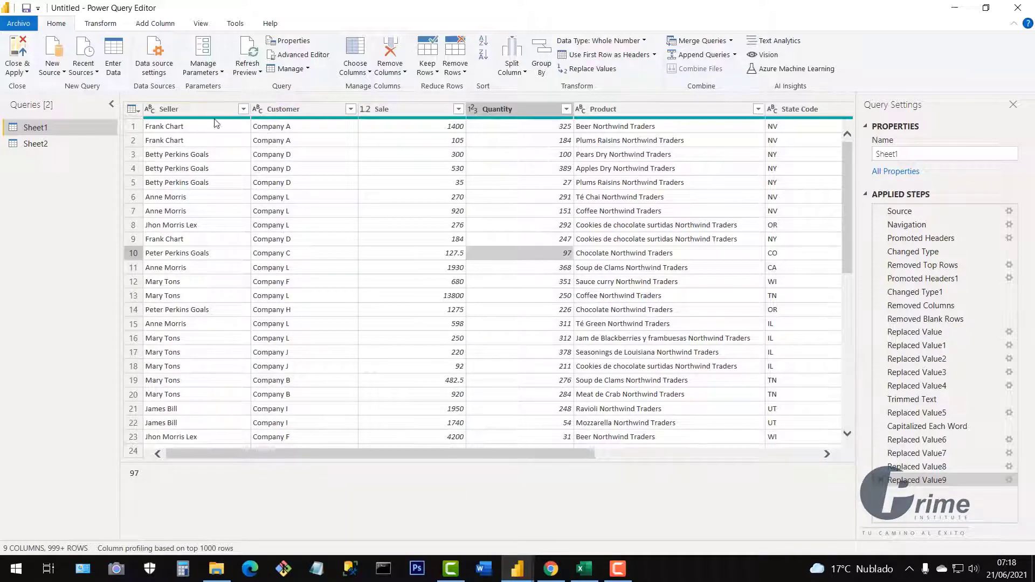
pyautogui.click(243, 109)
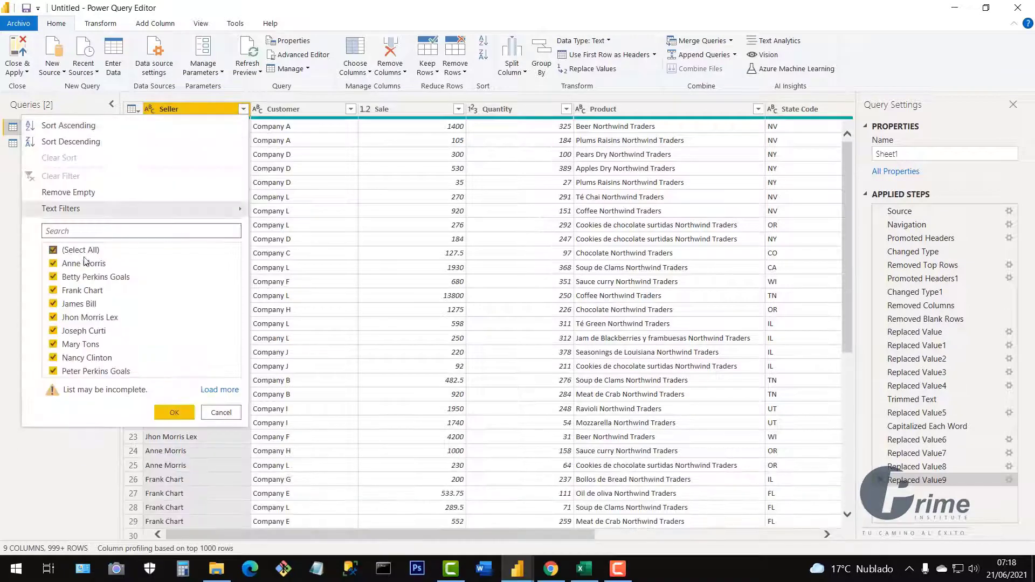
pyautogui.click(368, 224)
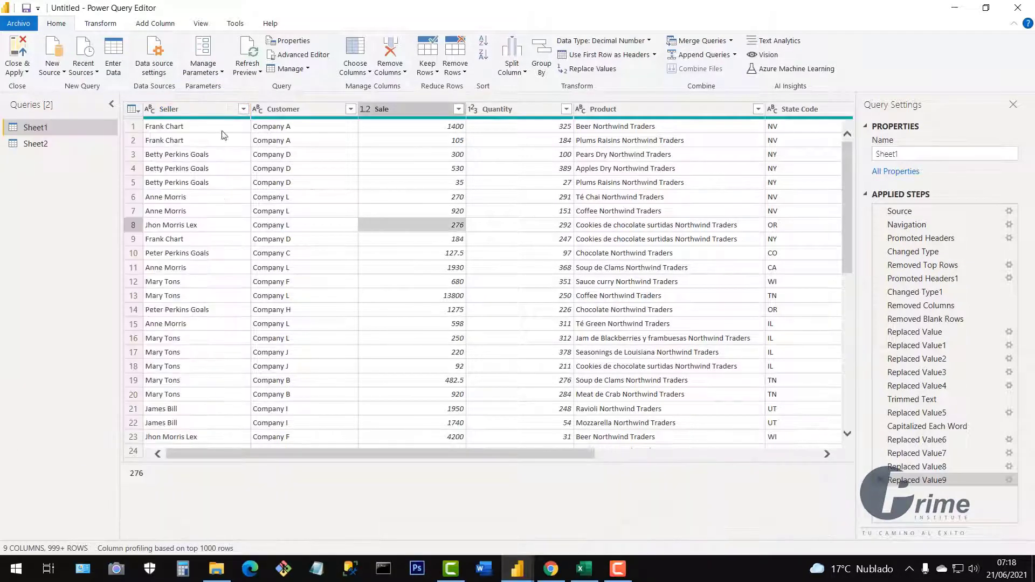
pyautogui.click(320, 198)
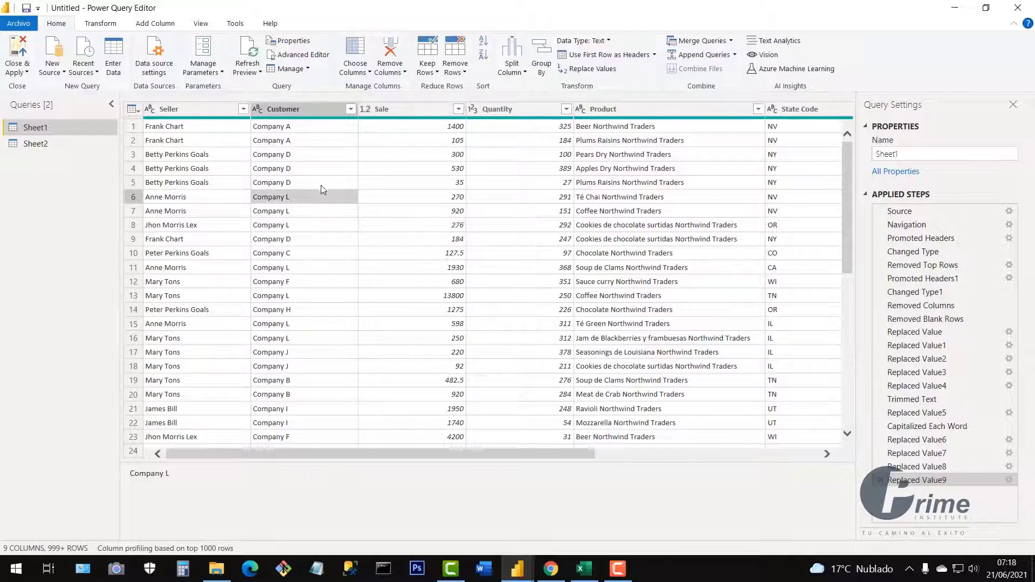
# - Check the data types of the Sale, Quantity and Product columns without changing them
pyautogui.click(366, 113)
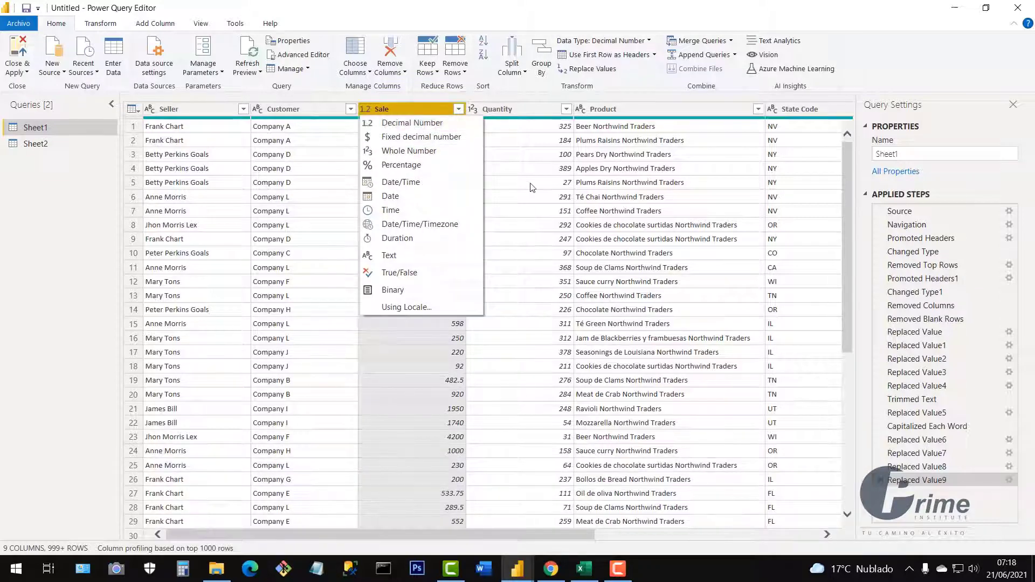
pyautogui.click(493, 182)
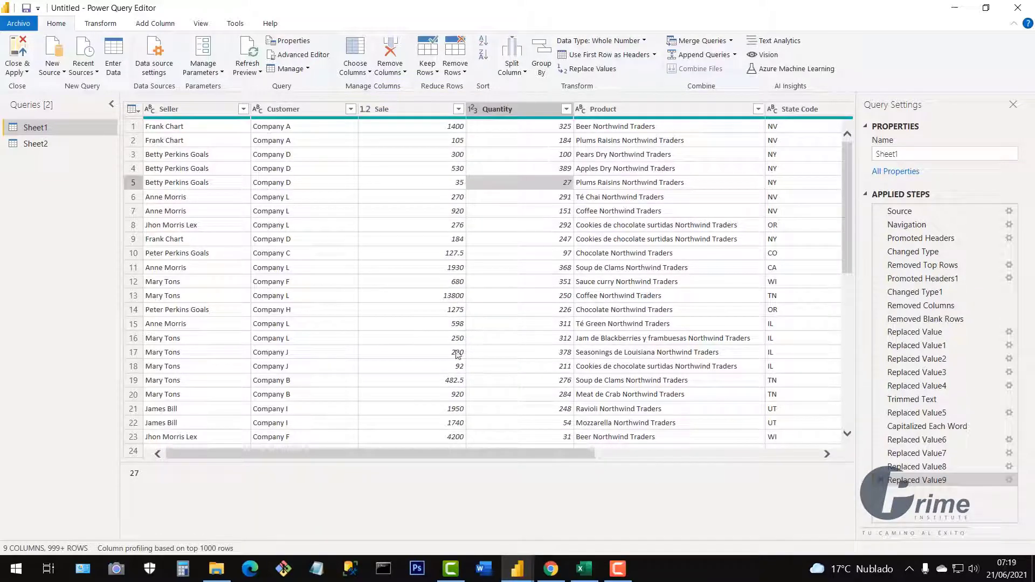
pyautogui.click(449, 383)
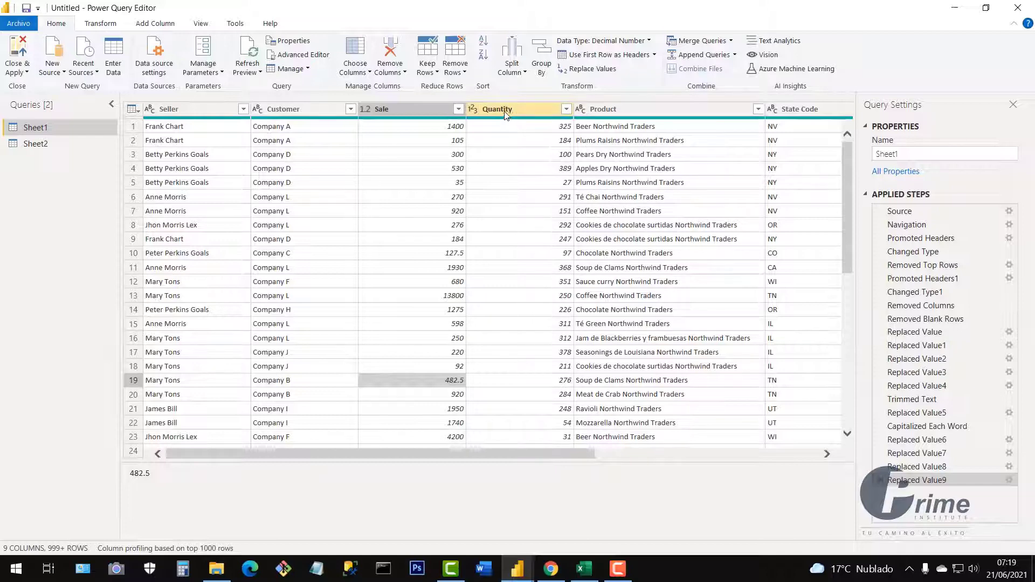
pyautogui.click(475, 109)
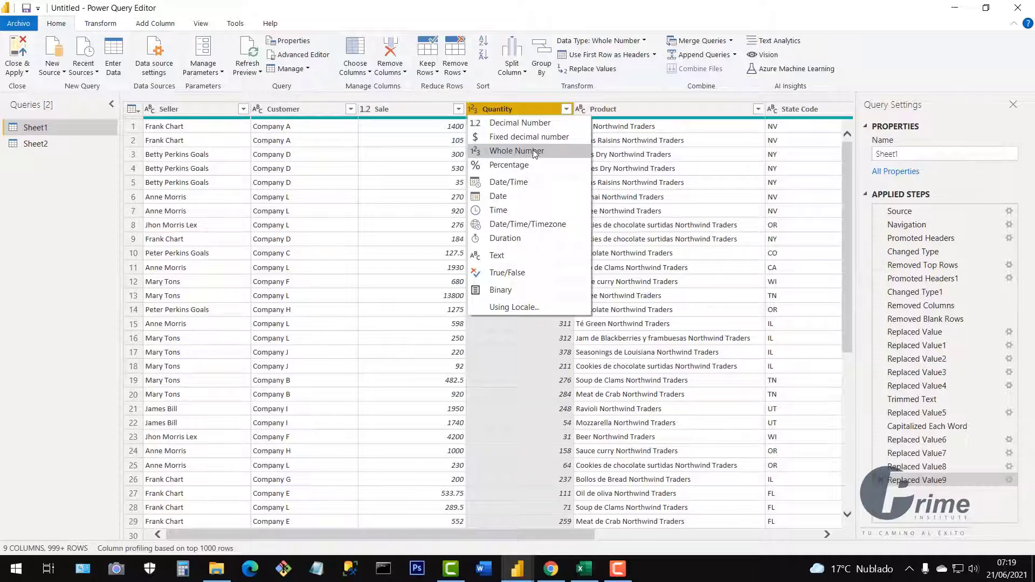
pyautogui.click(679, 154)
pyautogui.click(580, 111)
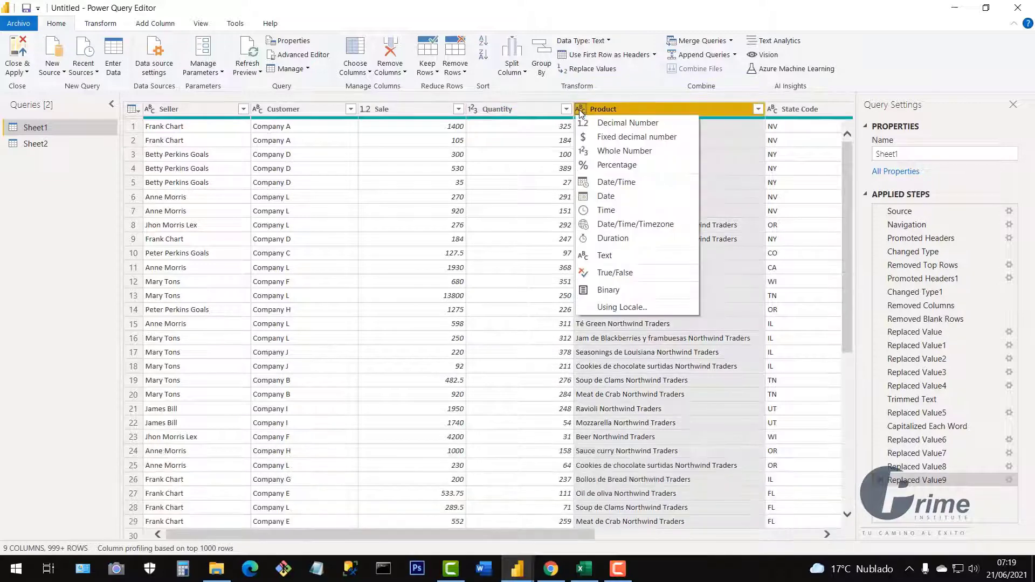
pyautogui.click(641, 430)
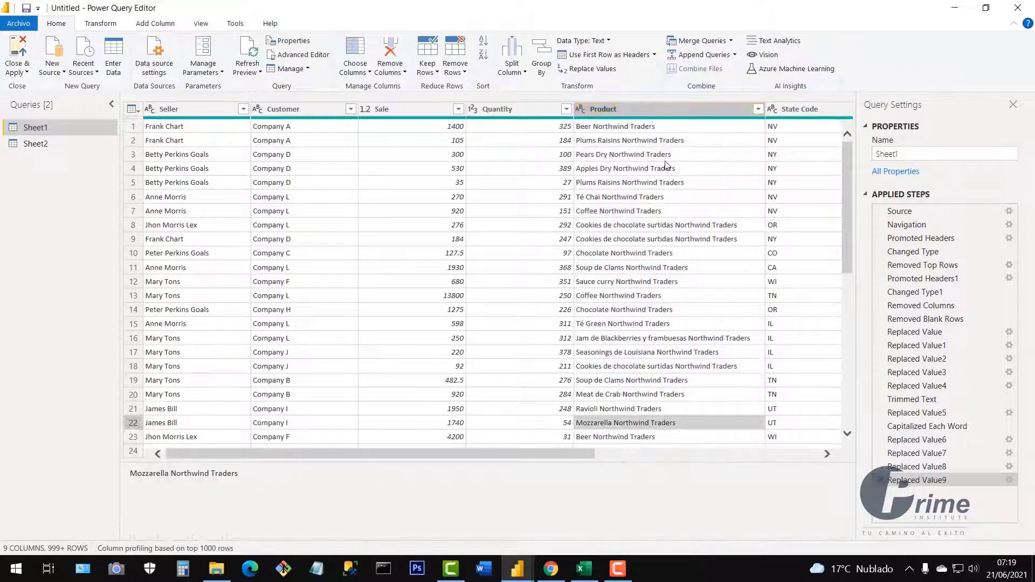
# - Check the data types of the State Code, Country, Category and Date Order columns, leaving them as they are
pyautogui.moveTo(593, 455); pyautogui.dragTo(661, 455)
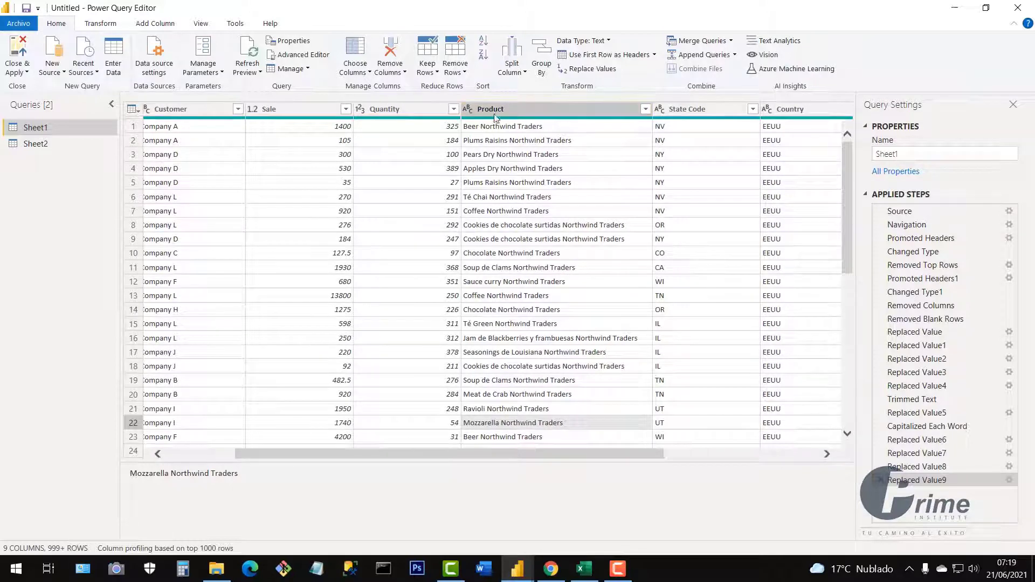
pyautogui.click(511, 110)
pyautogui.moveTo(609, 456); pyautogui.dragTo(717, 455)
pyautogui.click(512, 128)
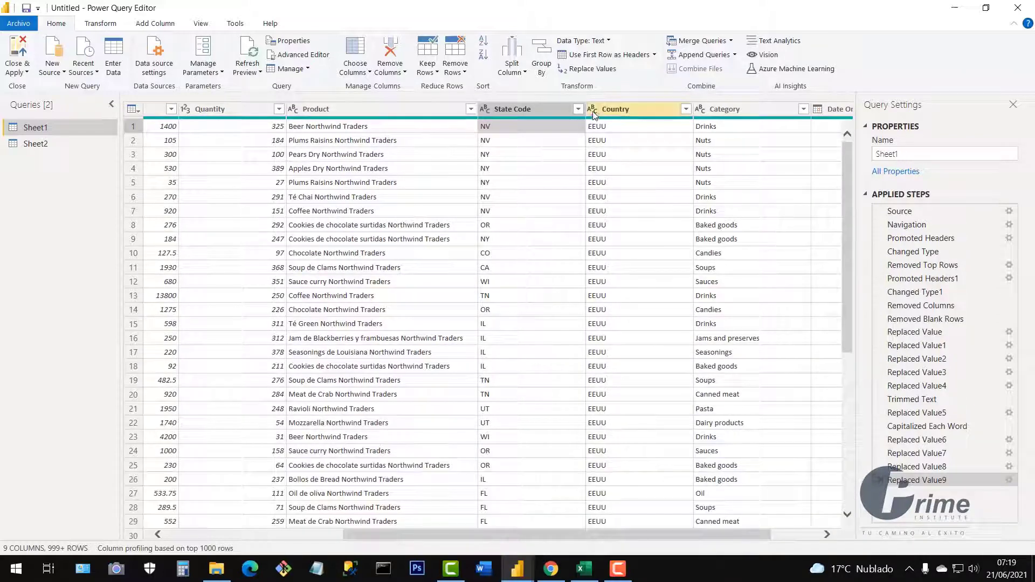
pyautogui.click(621, 141)
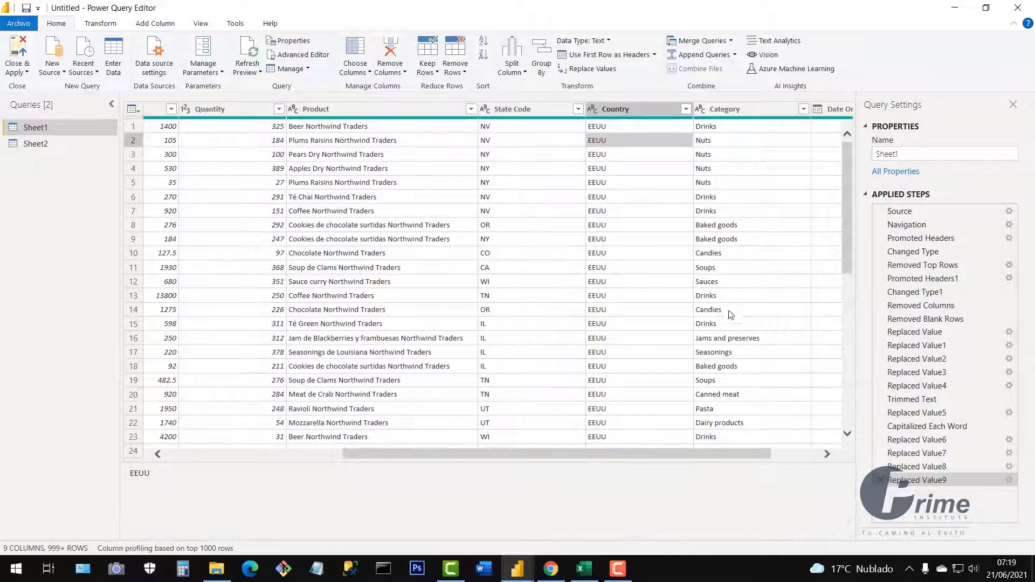
pyautogui.moveTo(738, 450); pyautogui.dragTo(786, 451)
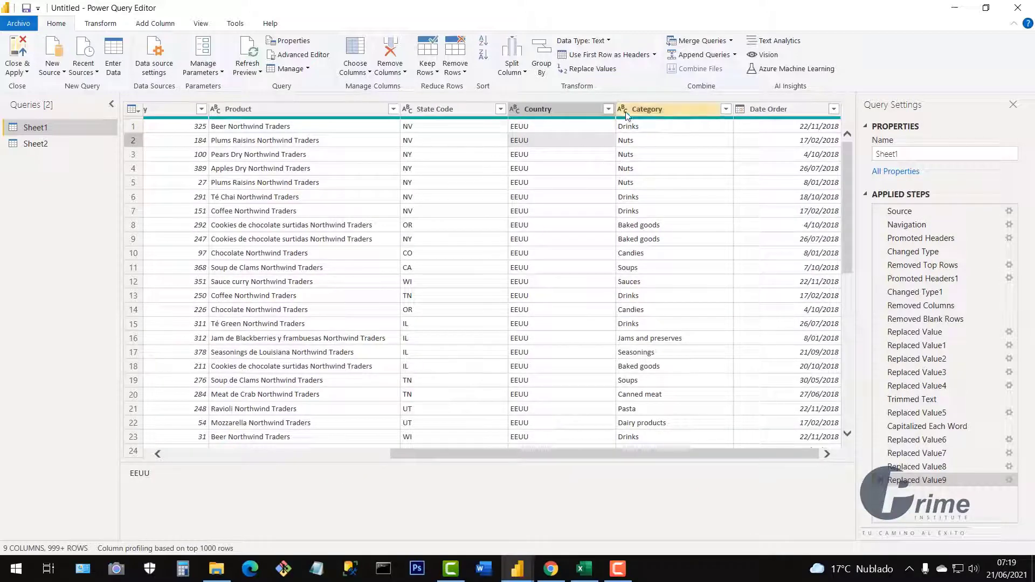
pyautogui.click(742, 110)
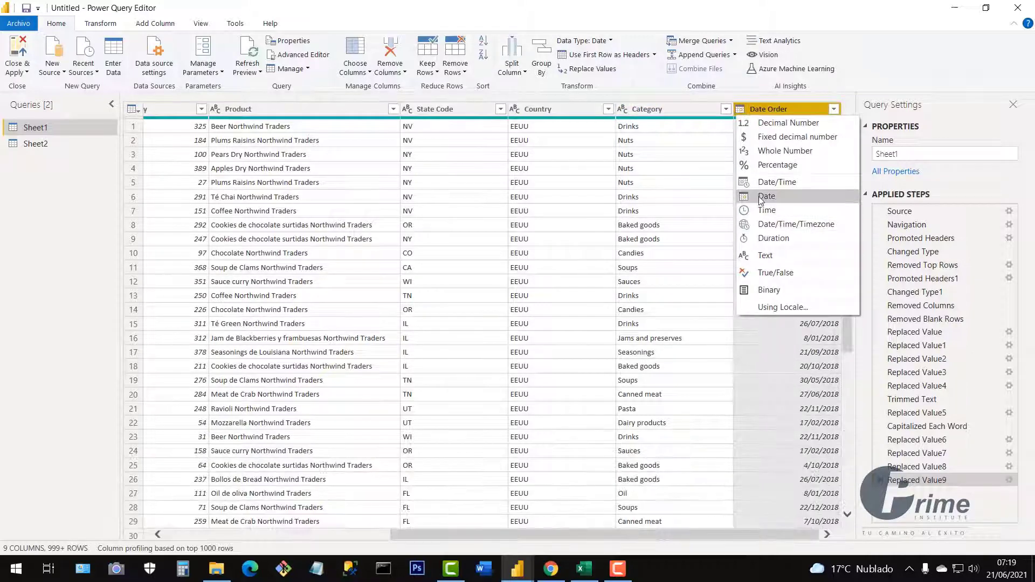
pyautogui.click(632, 256)
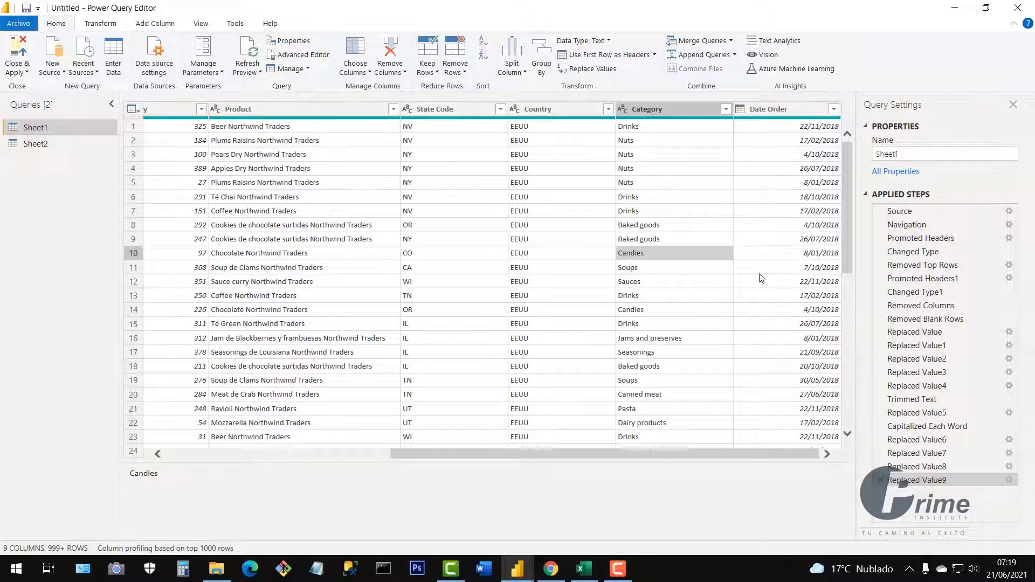
pyautogui.moveTo(759, 454); pyautogui.dragTo(534, 454)
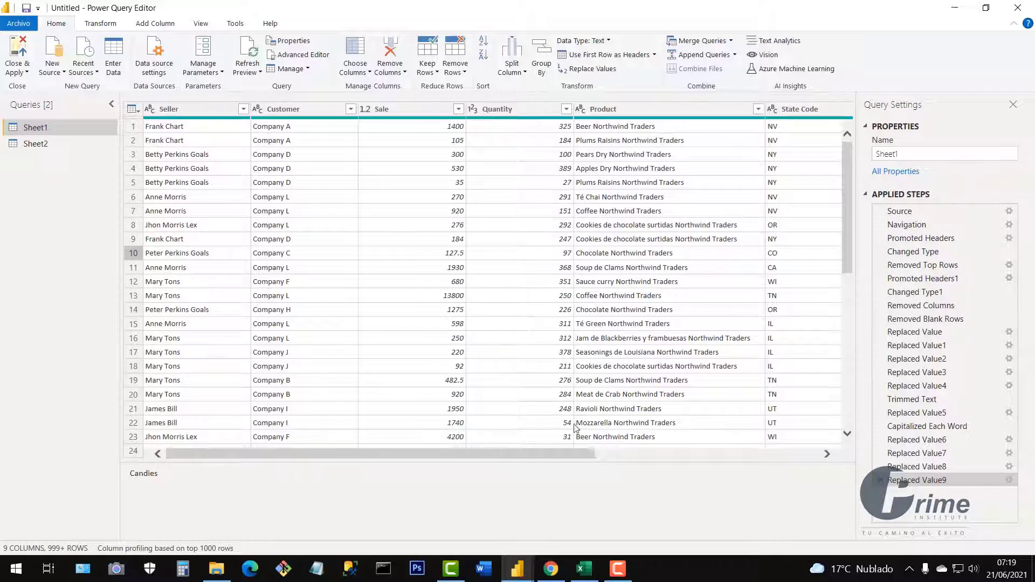
# - Promote the first row of the Sheet2 query to column headers and return to the Sheet1 query
pyautogui.click(43, 146)
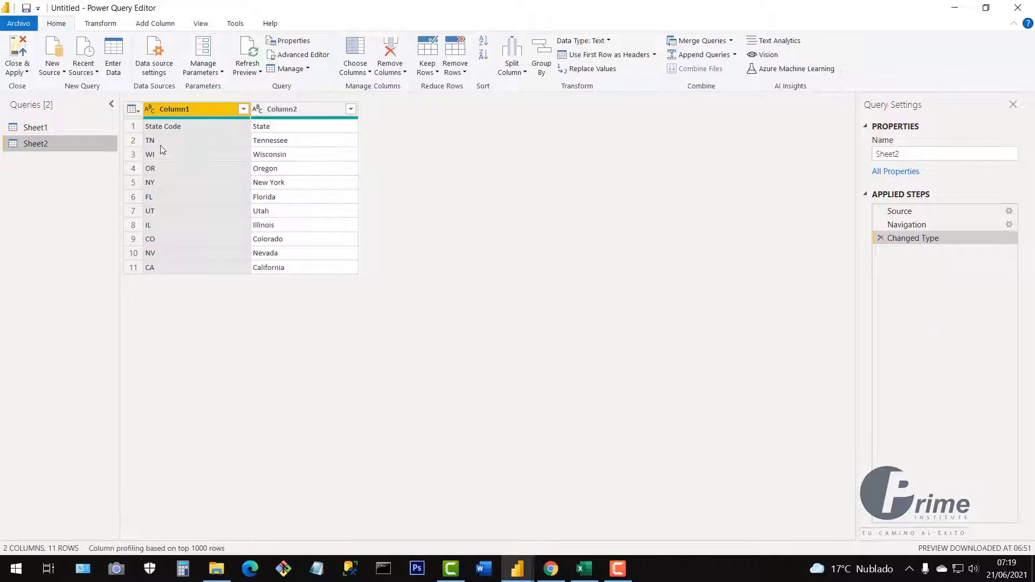
pyautogui.click(134, 127)
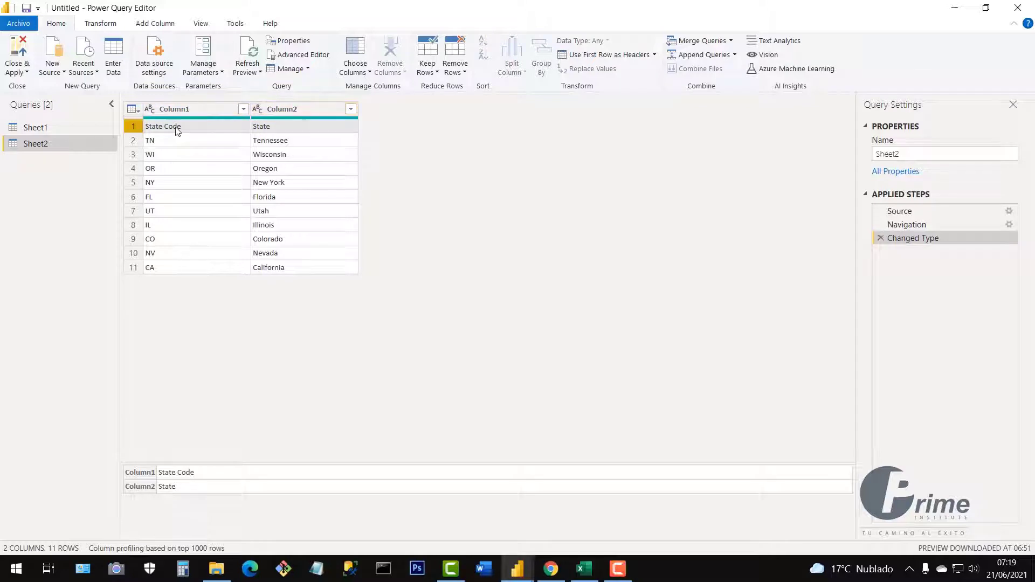
pyautogui.click(190, 183)
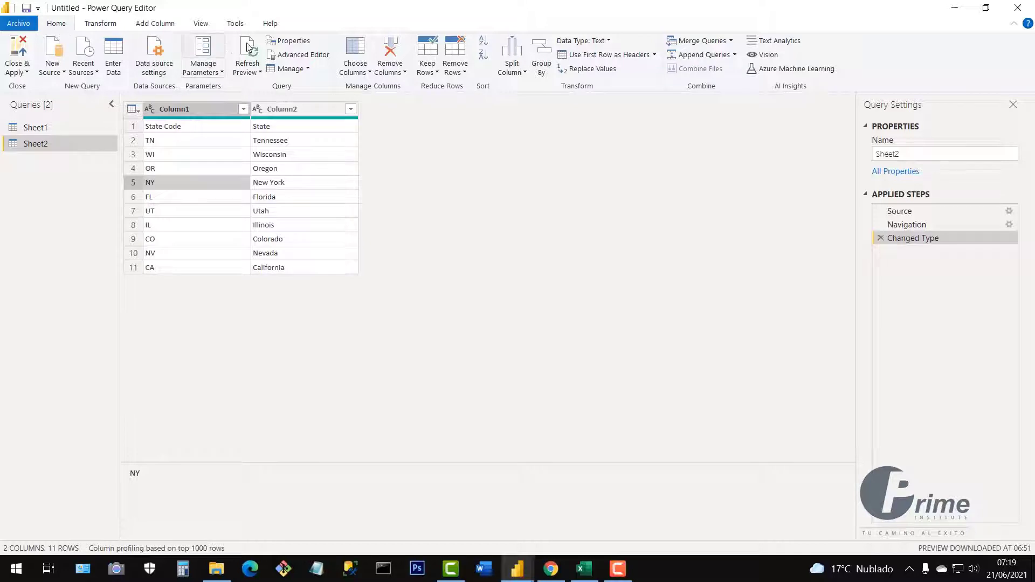
pyautogui.click(607, 56)
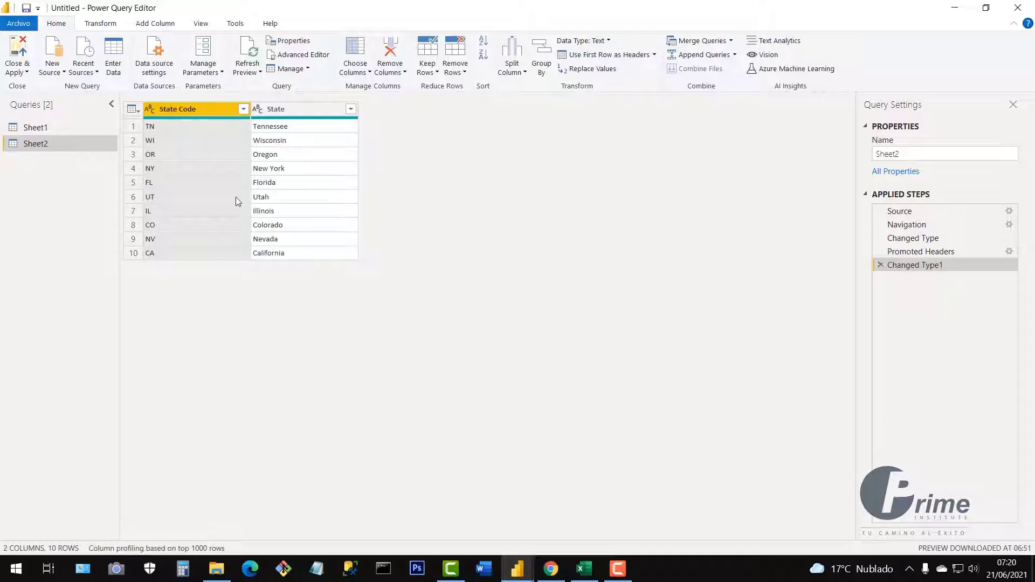
pyautogui.click(40, 128)
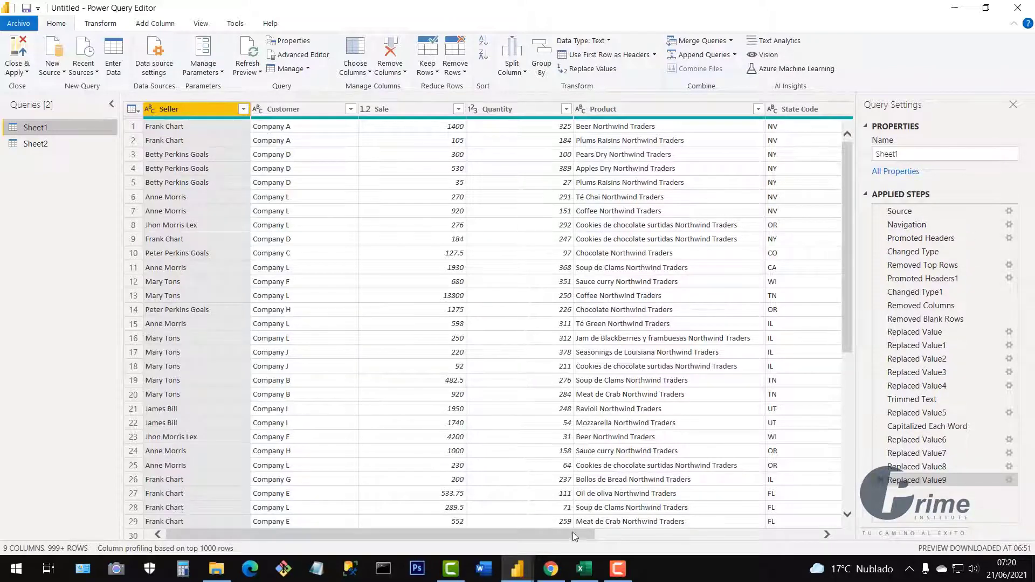
# - Apply the query changes and close the Power Query Editor, and expand the field lists of Sheet1 and Sheet2
pyautogui.moveTo(572, 534); pyautogui.dragTo(440, 535)
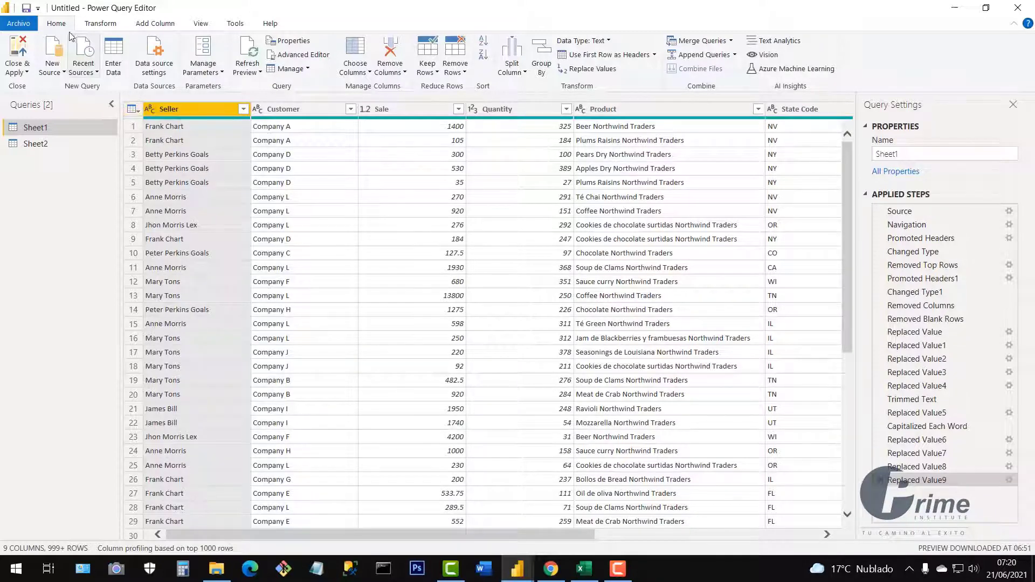
pyautogui.click(17, 74)
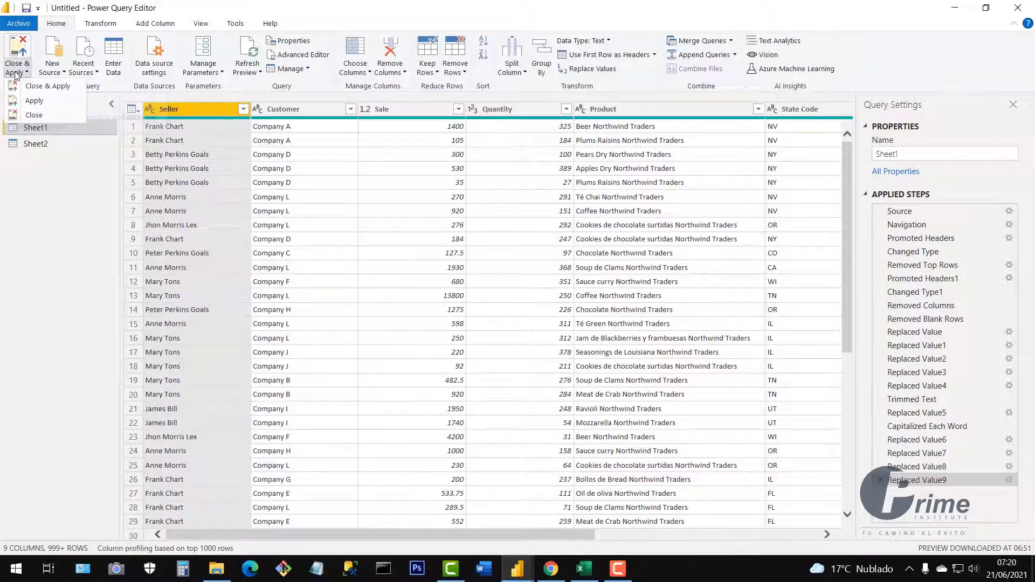
pyautogui.click(52, 88)
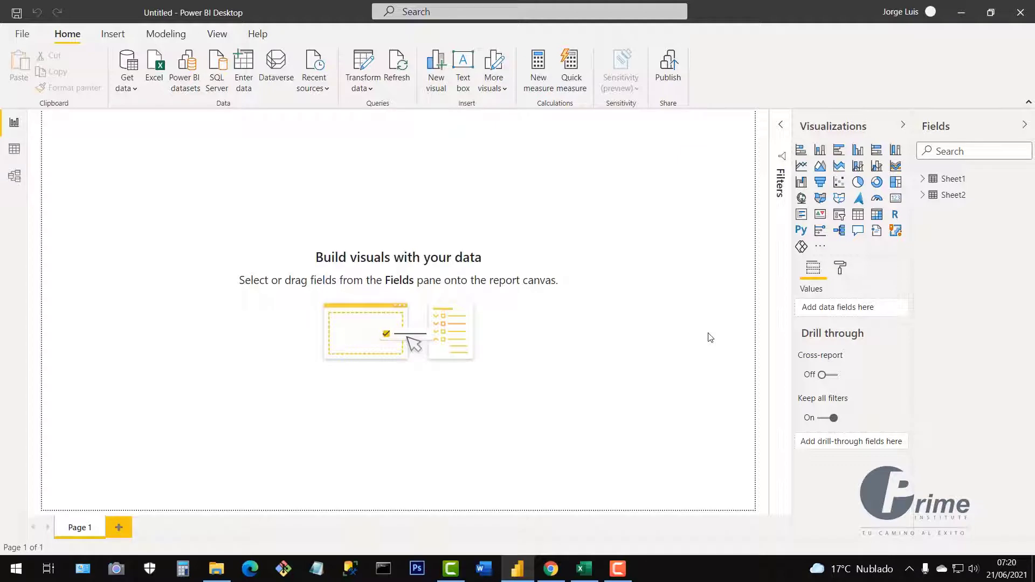
pyautogui.click(922, 181)
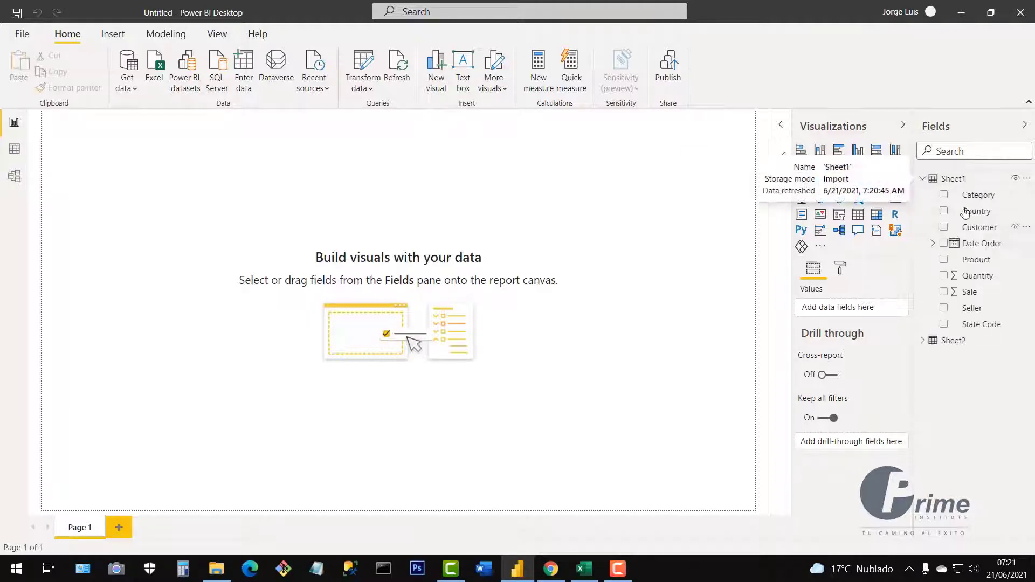
pyautogui.click(923, 341)
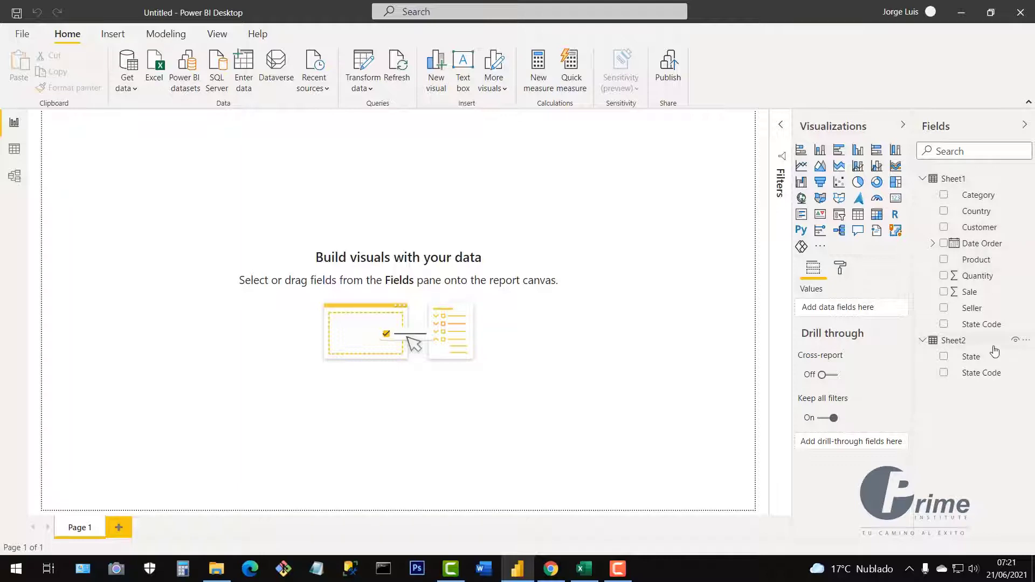
# - Review the loaded Sheet1 data, checking the Date Order, Quantity and Sale column properties, and view the Sheet2 table
pyautogui.click(14, 150)
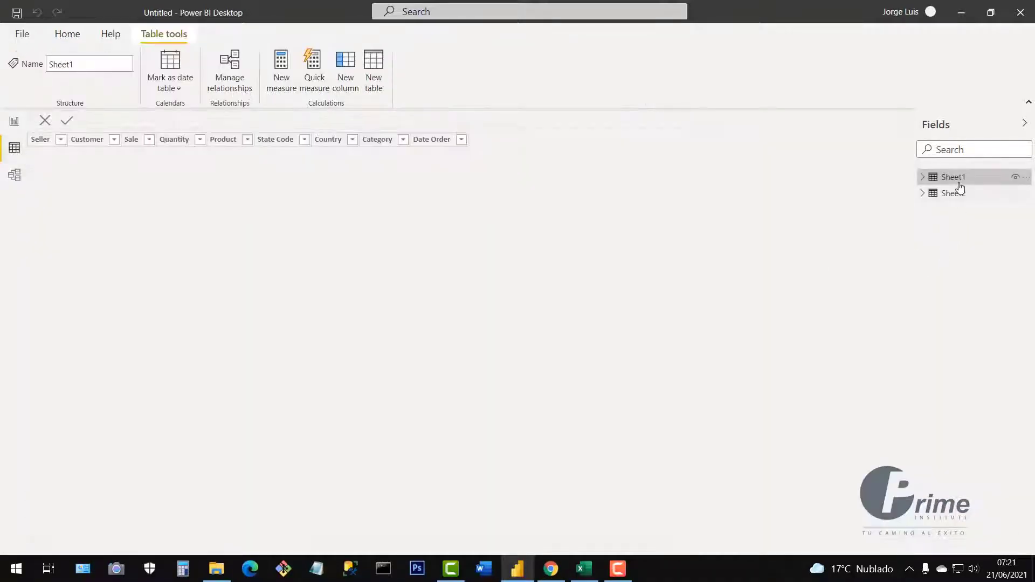
pyautogui.click(955, 182)
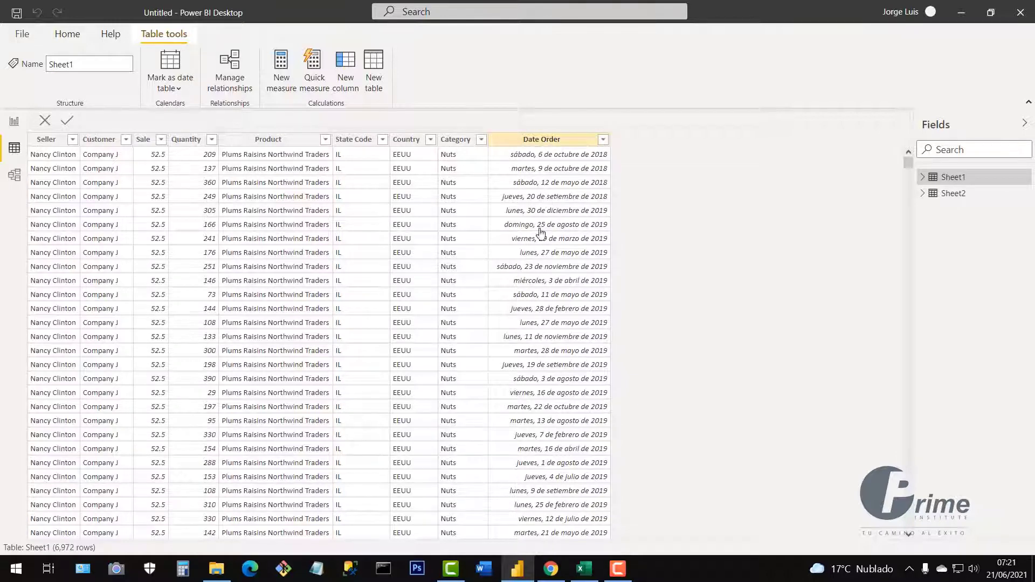
pyautogui.click(545, 208)
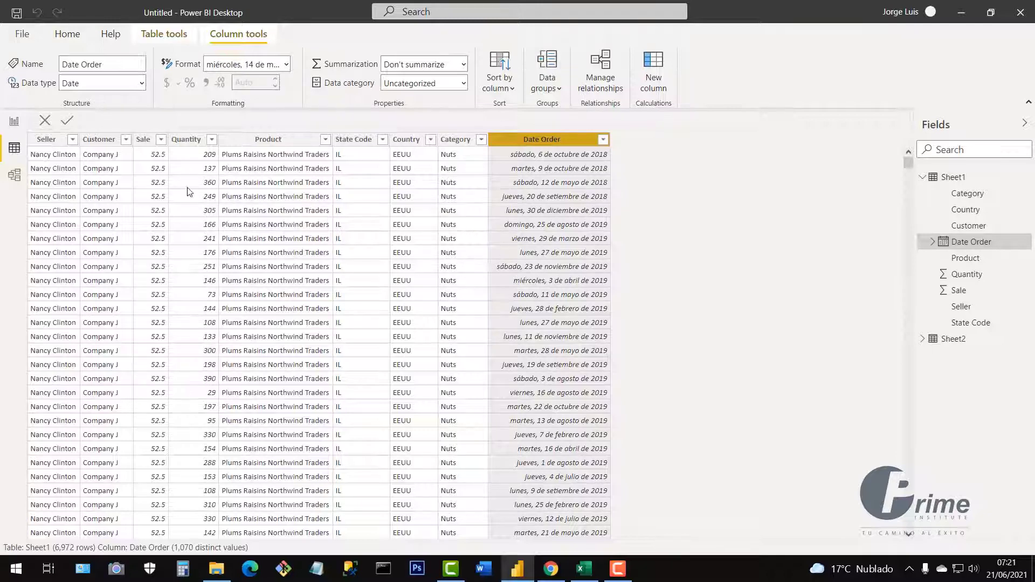
pyautogui.click(192, 141)
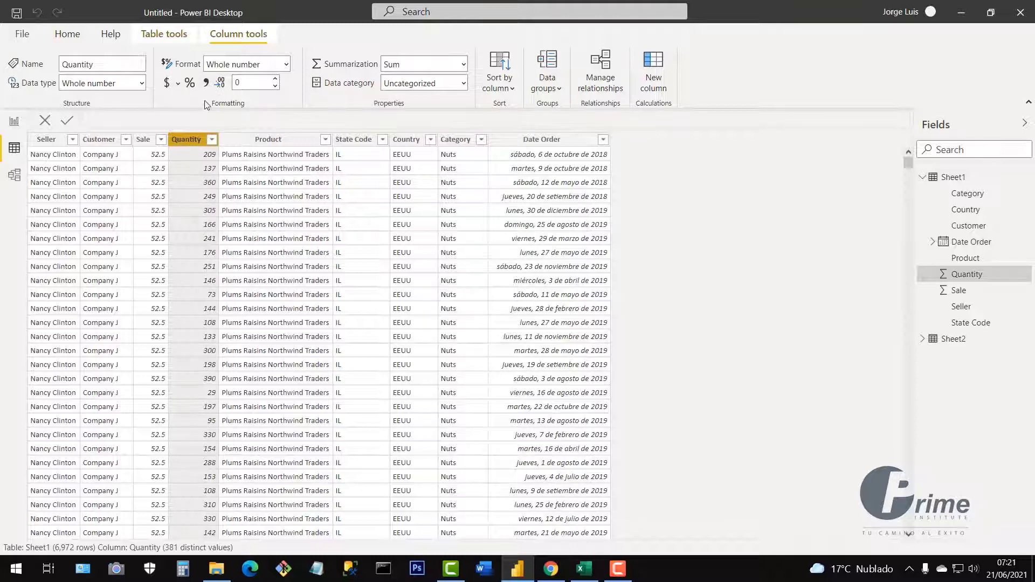
pyautogui.click(143, 140)
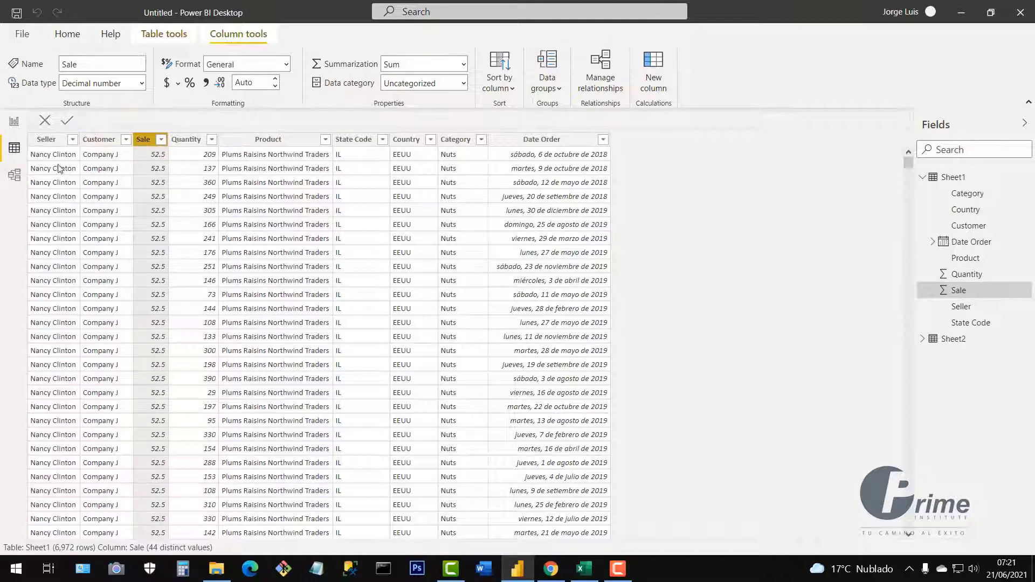
pyautogui.click(951, 339)
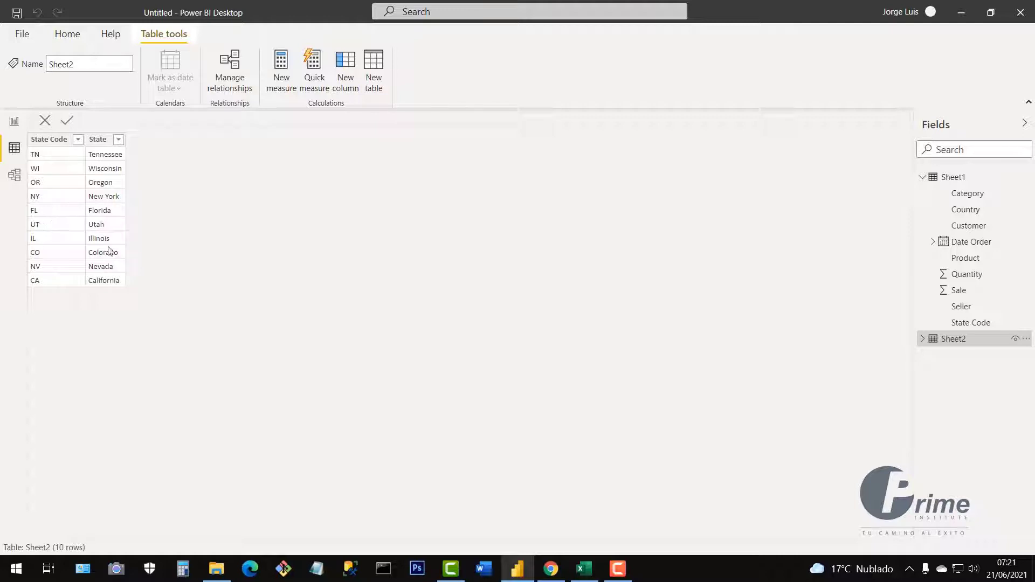
# - Rearrange the model diagram with Sheet2 at the upper left and Sheet1 to its lower right, and collapse the Properties pane
pyautogui.click(15, 183)
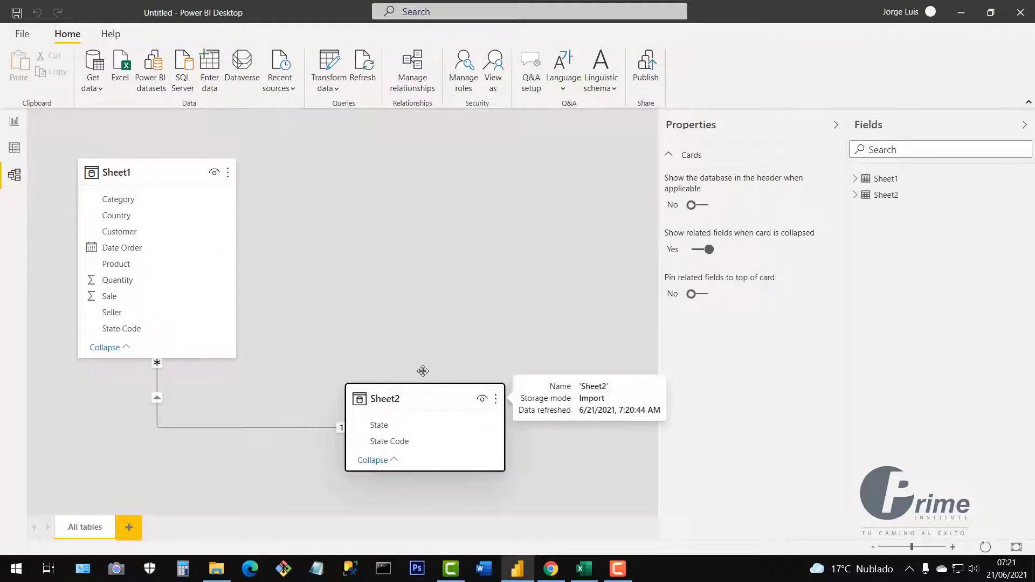
pyautogui.moveTo(415, 396); pyautogui.dragTo(253, 408)
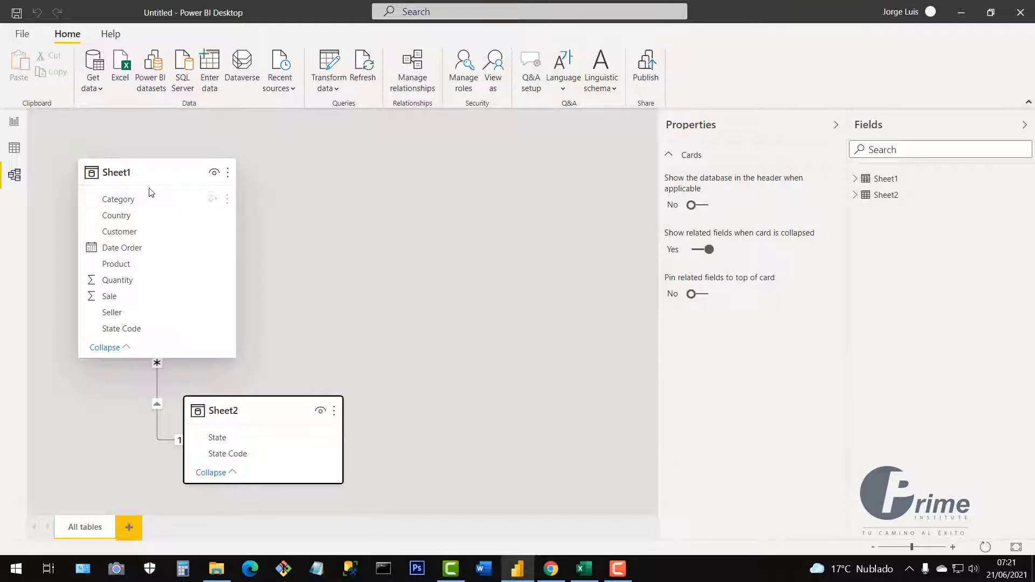
pyautogui.moveTo(145, 172); pyautogui.dragTo(413, 240)
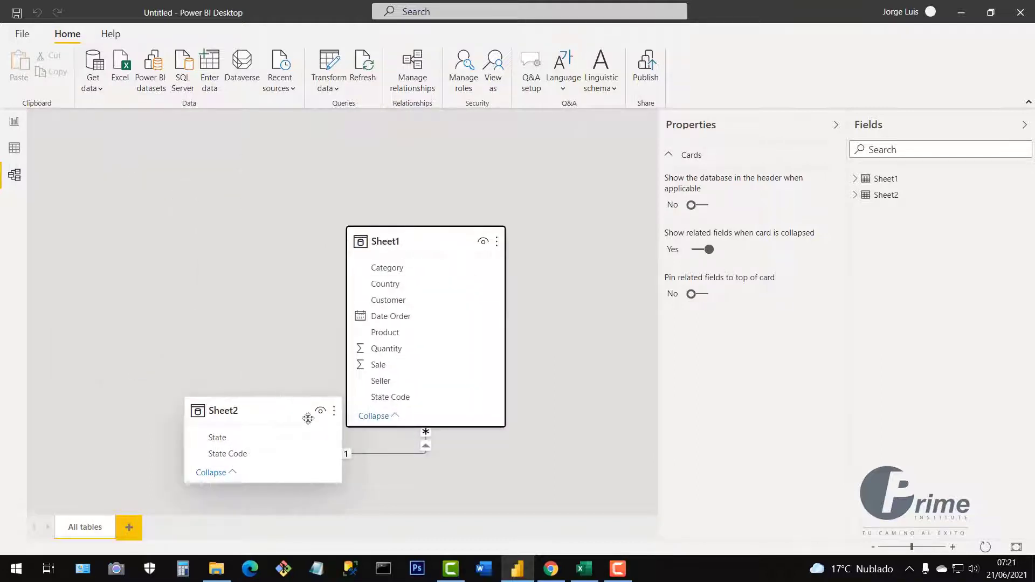
pyautogui.moveTo(277, 410); pyautogui.dragTo(187, 148)
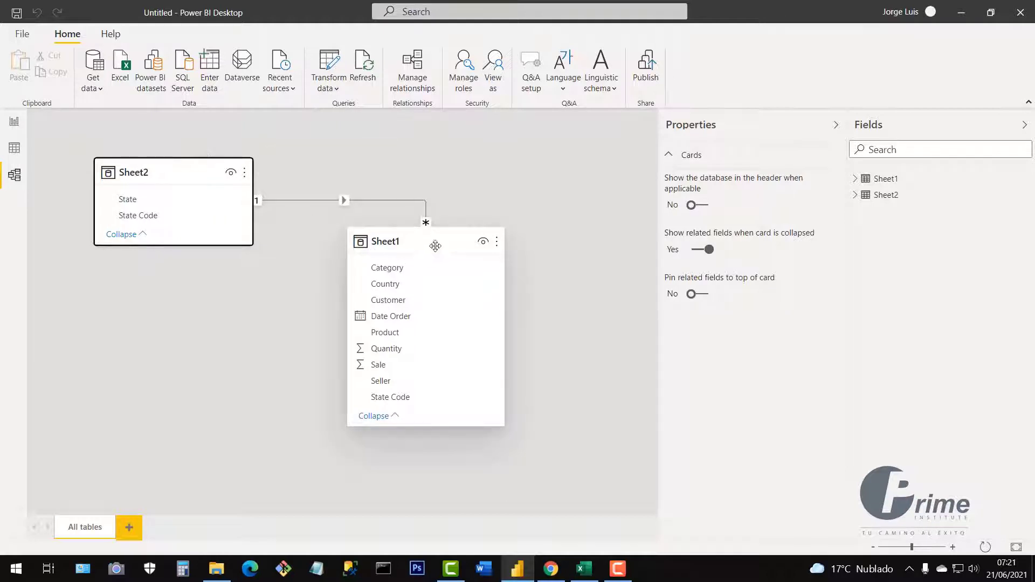
pyautogui.moveTo(434, 245); pyautogui.dragTo(449, 246)
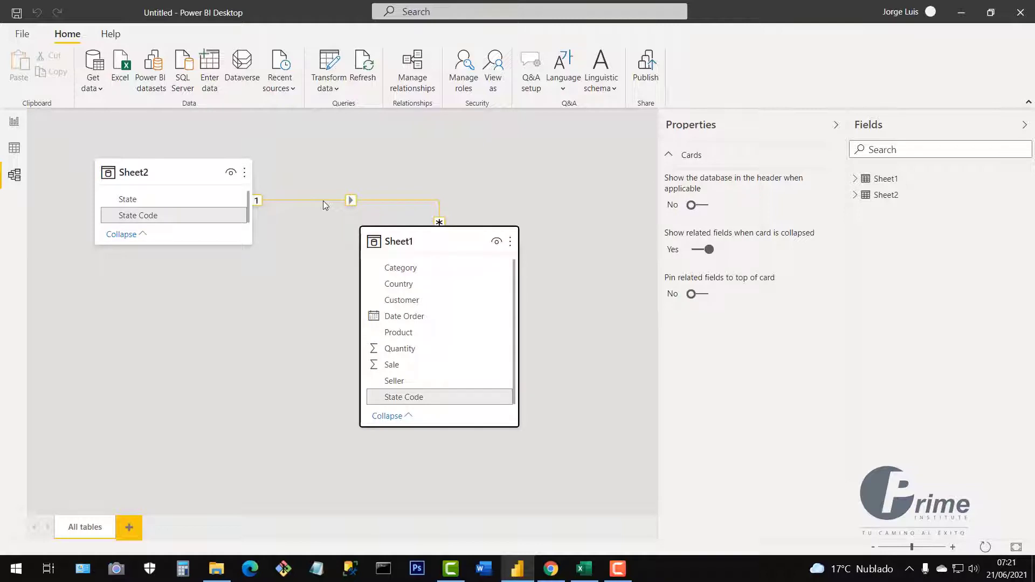
pyautogui.click(835, 127)
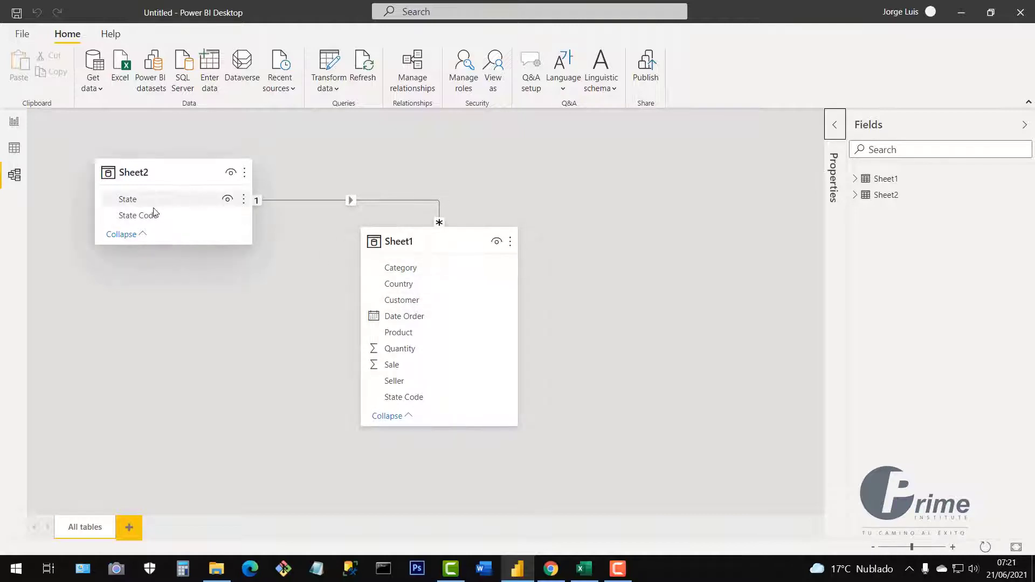
# - Compare the State Code column in the Sheet2 and Sheet1 tables, and revisit the model, report and data views
pyautogui.click(15, 150)
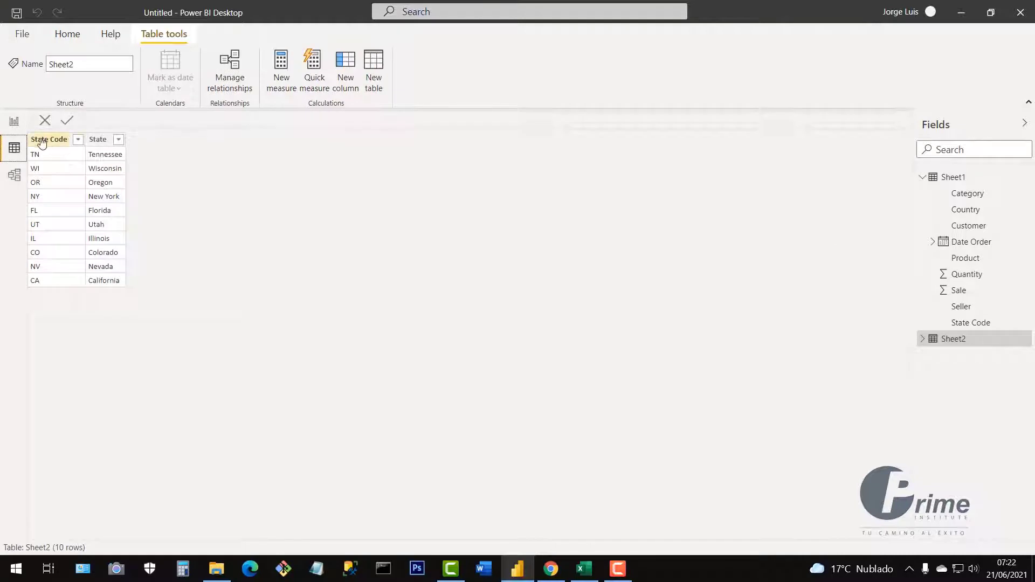
pyautogui.click(42, 141)
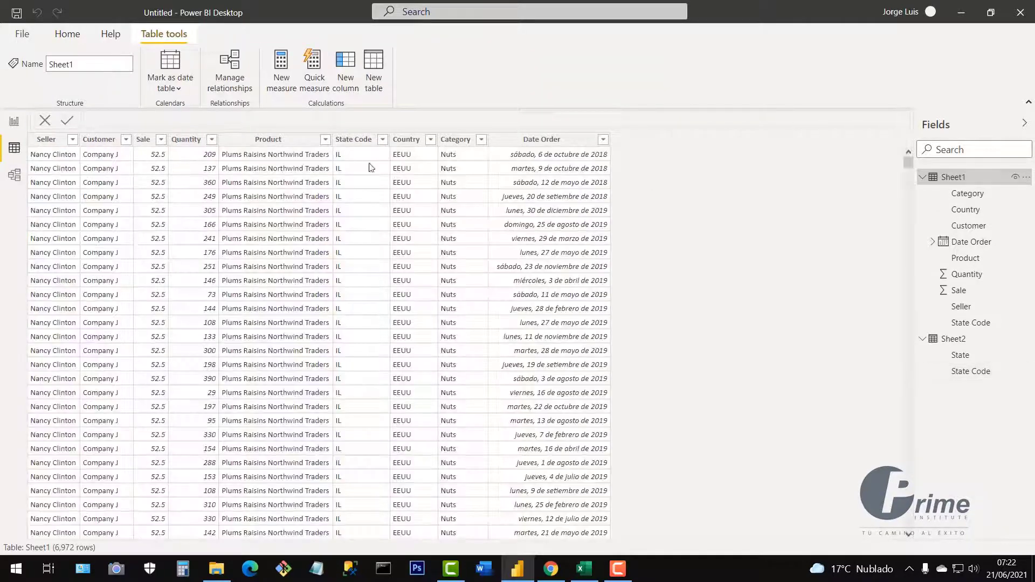
pyautogui.click(351, 140)
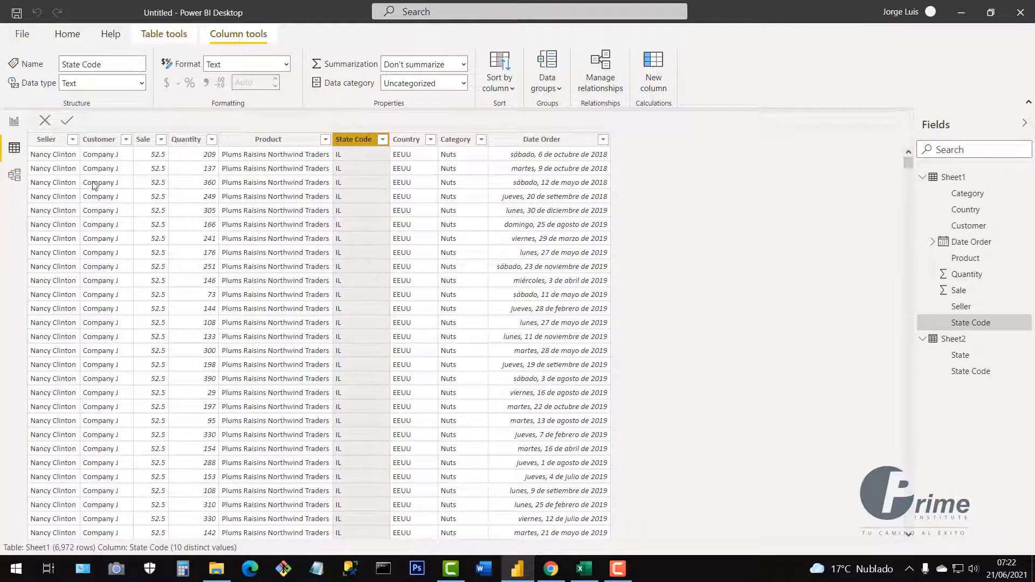
pyautogui.click(14, 175)
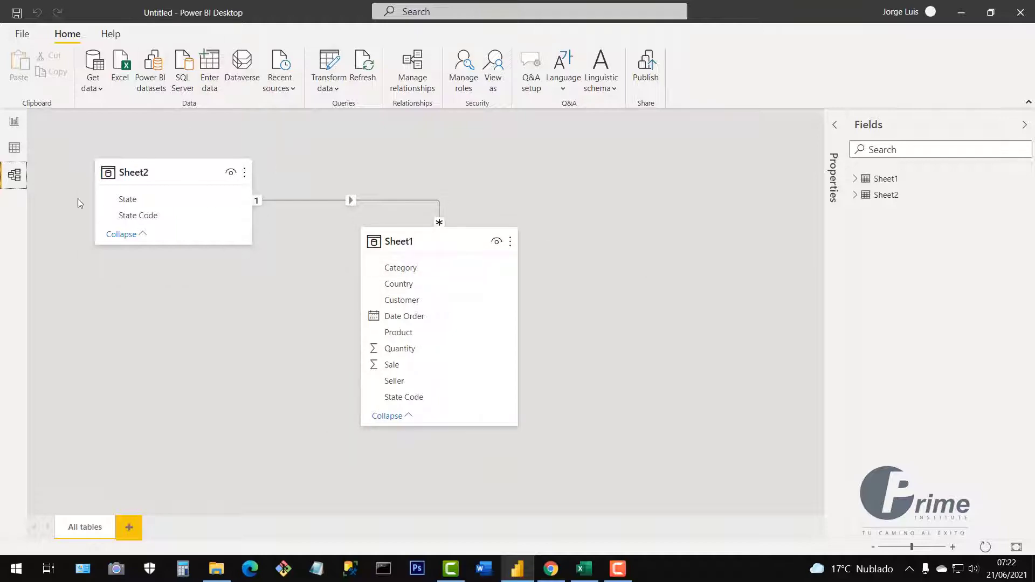
pyautogui.click(14, 122)
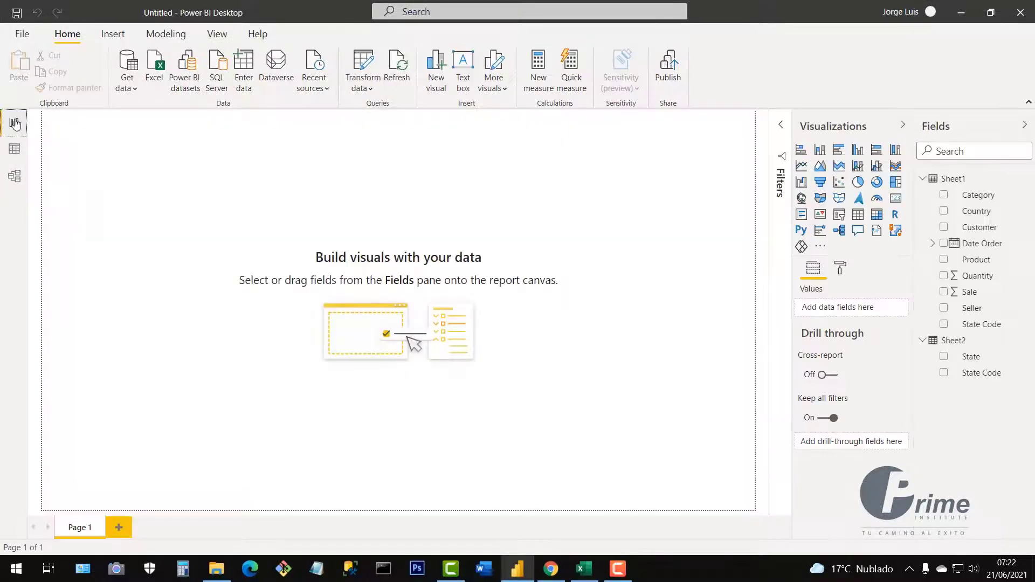
pyautogui.click(14, 150)
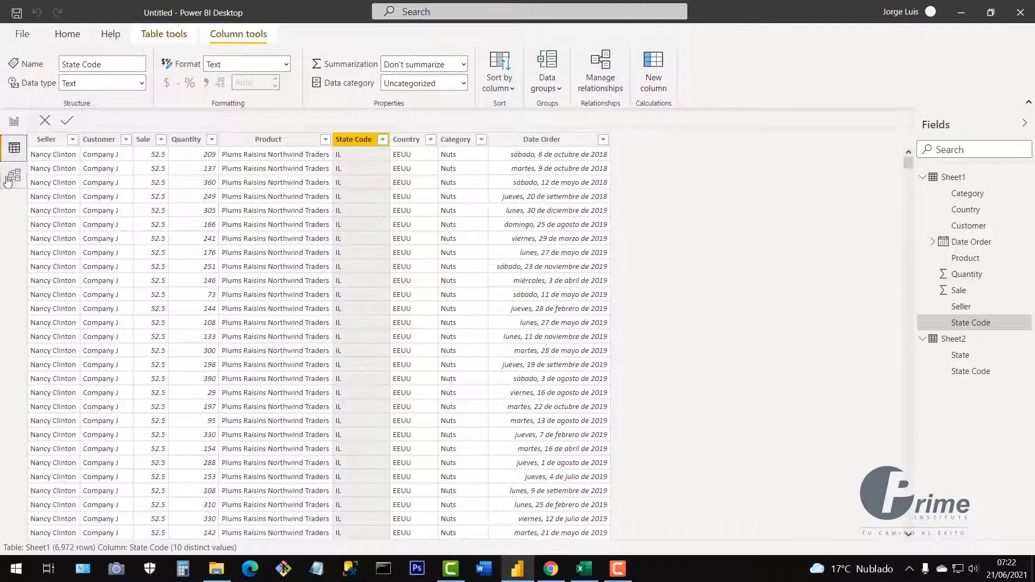
pyautogui.click(14, 176)
# - Return to the report view and reopen the queries in the Power Query Editor
pyautogui.click(15, 123)
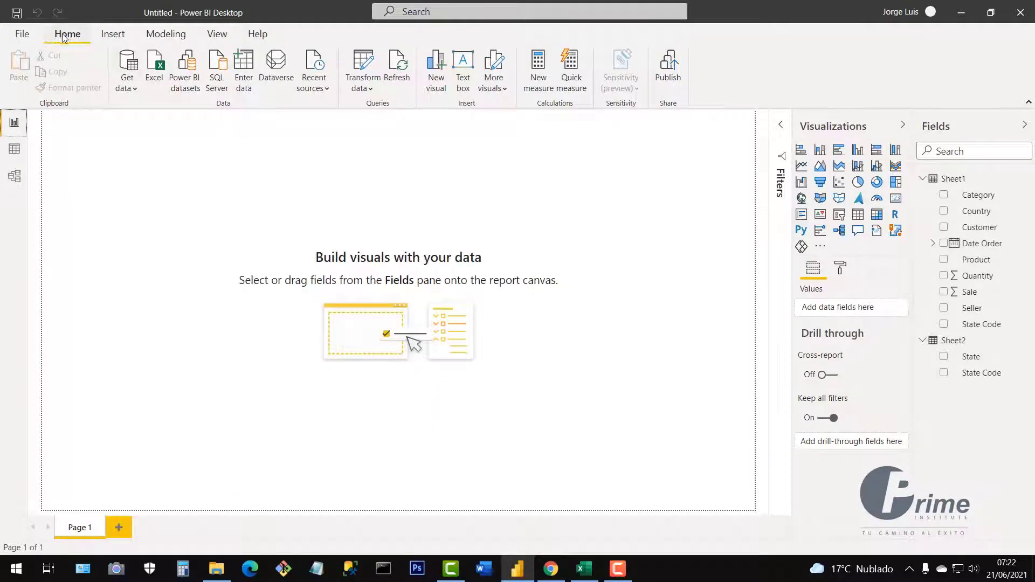
pyautogui.click(362, 88)
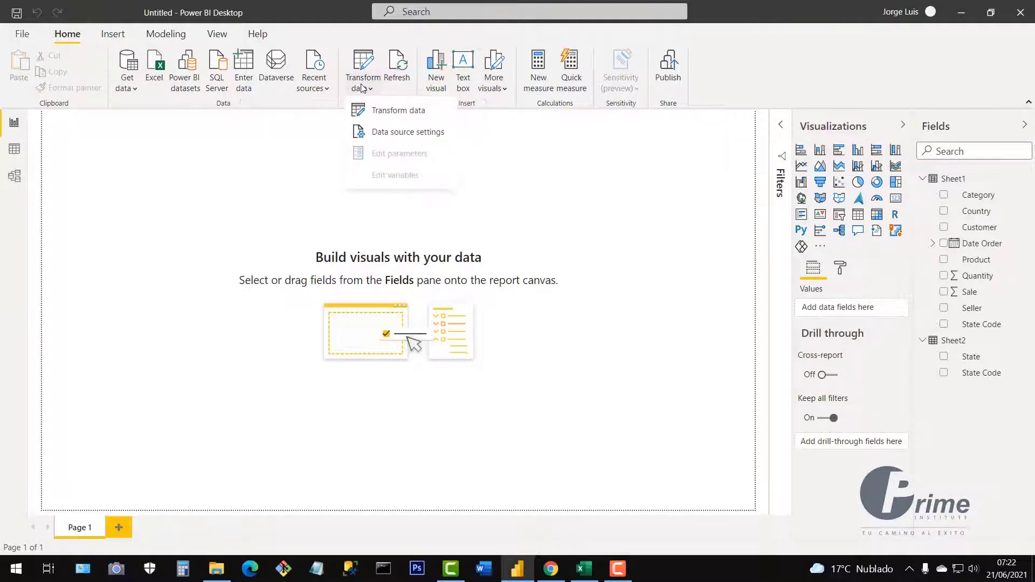
pyautogui.click(413, 116)
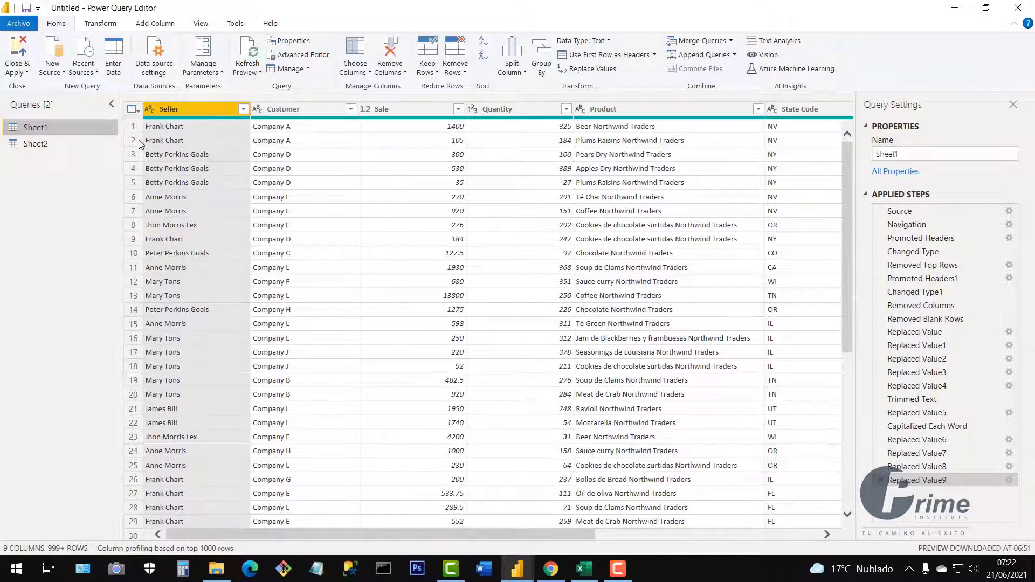
# - Rename the Sheet1 query as Sales
pyautogui.click(35, 144)
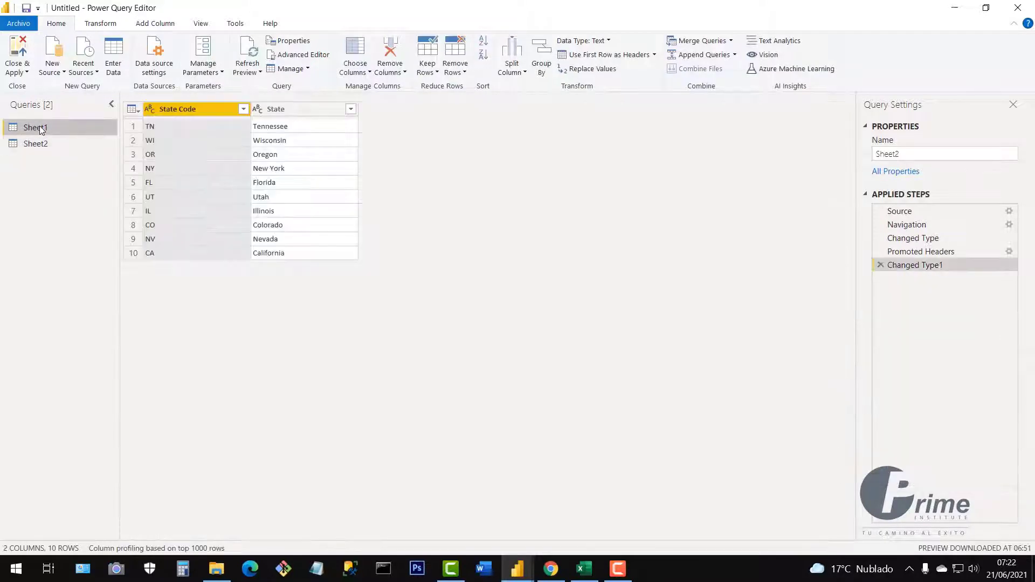
pyautogui.click(40, 128)
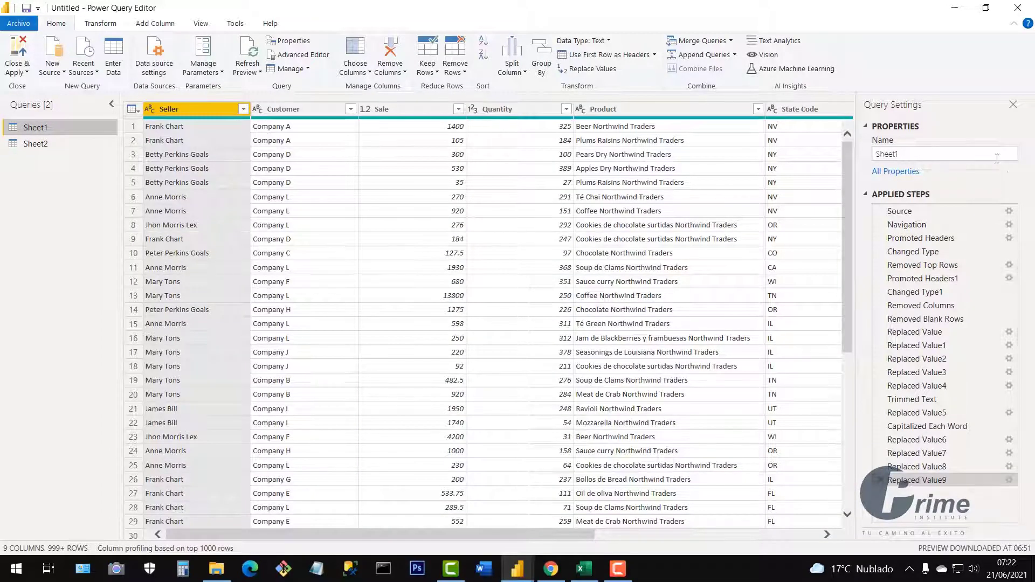
pyautogui.doubleClick(907, 158)
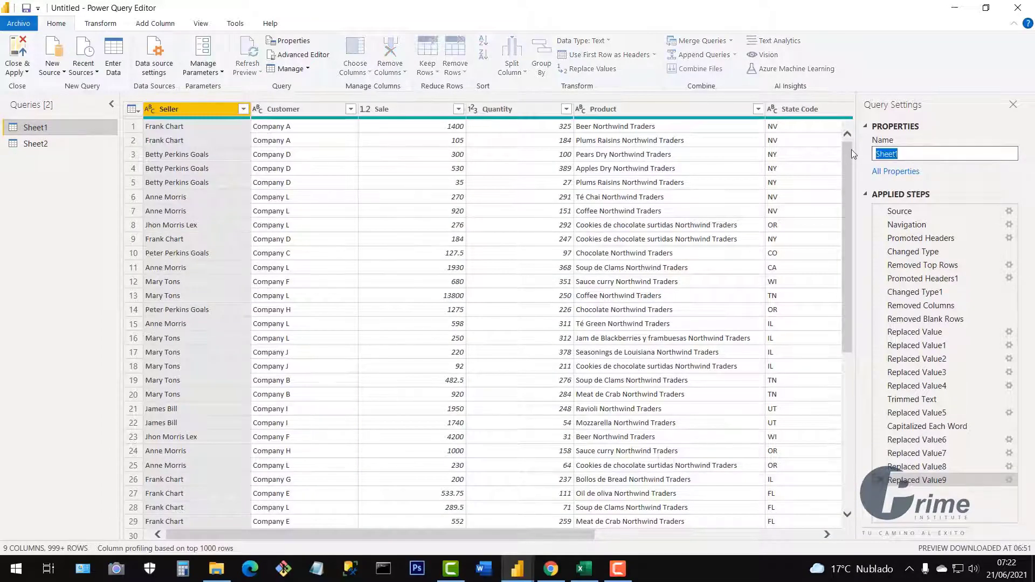
pyautogui.write('Sales')
pyautogui.press('Return')
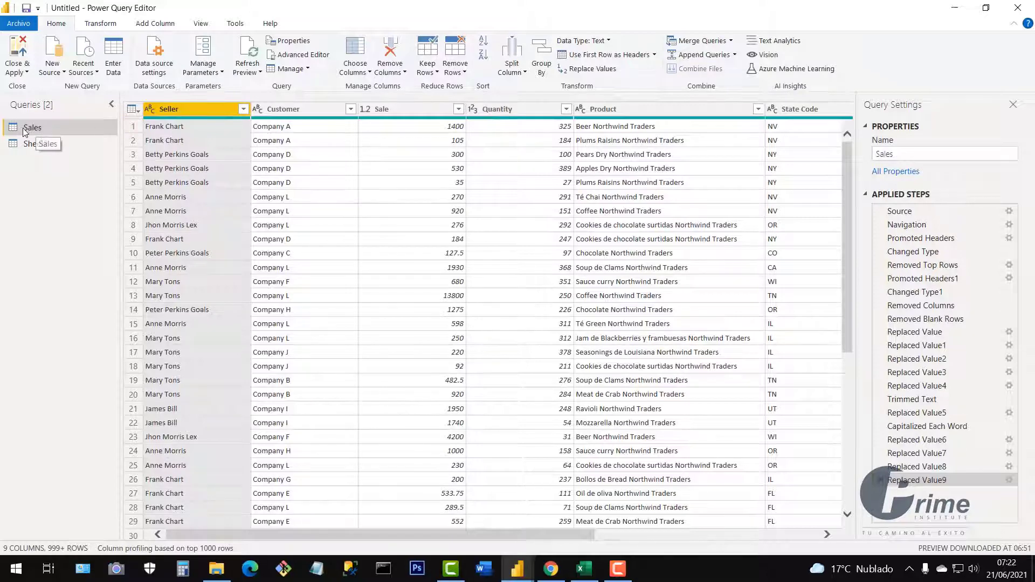
# - Rename the Sheet2 query as States and view the Sales and States queries
pyautogui.click(36, 145)
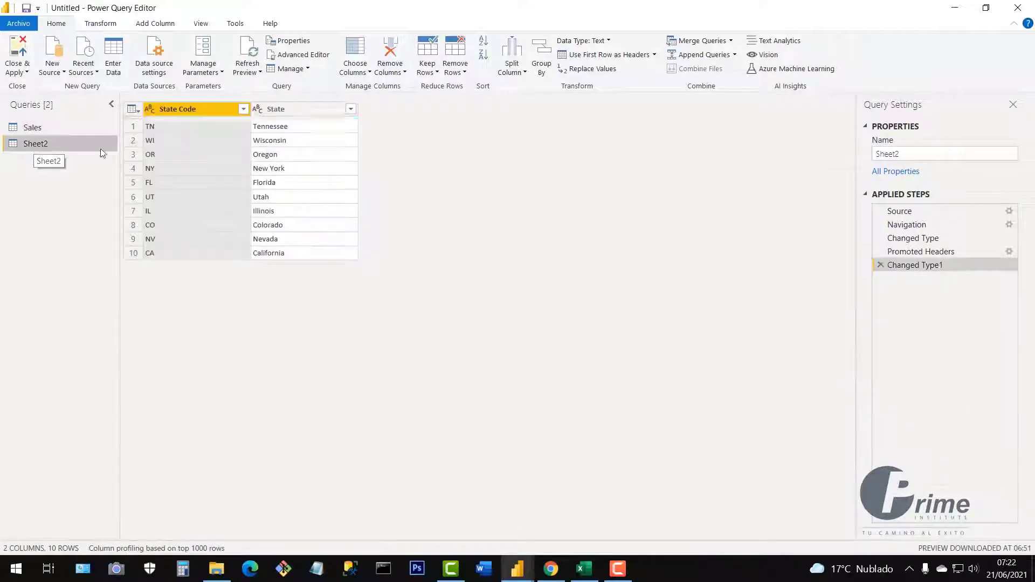
pyautogui.click(914, 154)
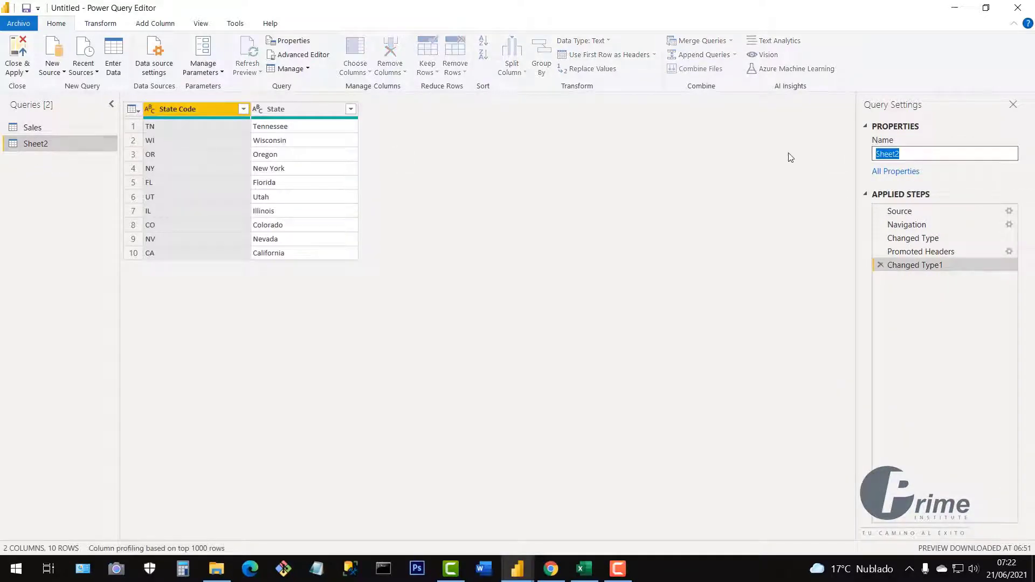
pyautogui.write('States')
pyautogui.press('Return')
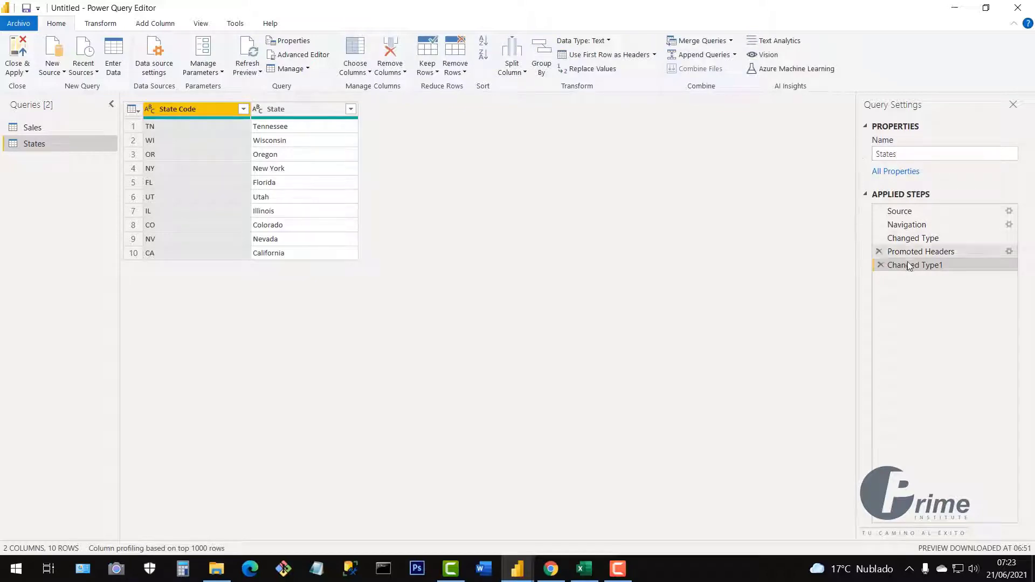
pyautogui.click(36, 131)
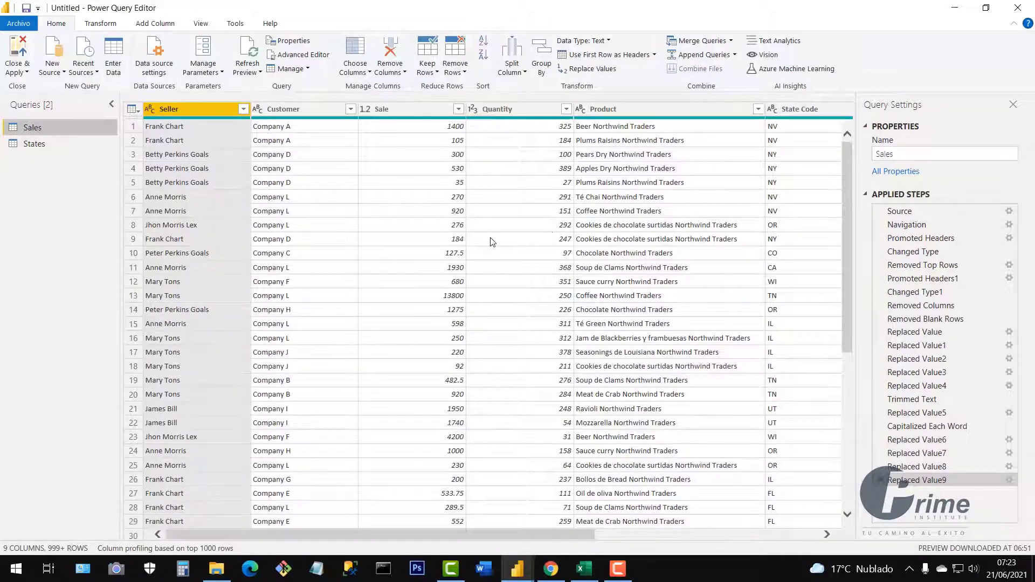
pyautogui.click(50, 144)
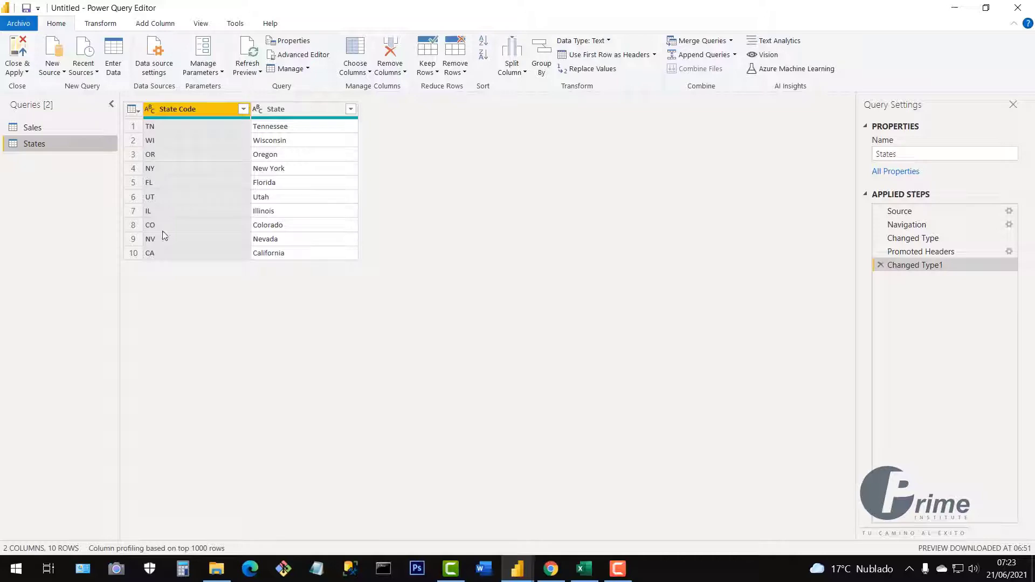
# - View the State Code column in the Sales query and preview the Merge Queries dialog without merging
pyautogui.click(50, 129)
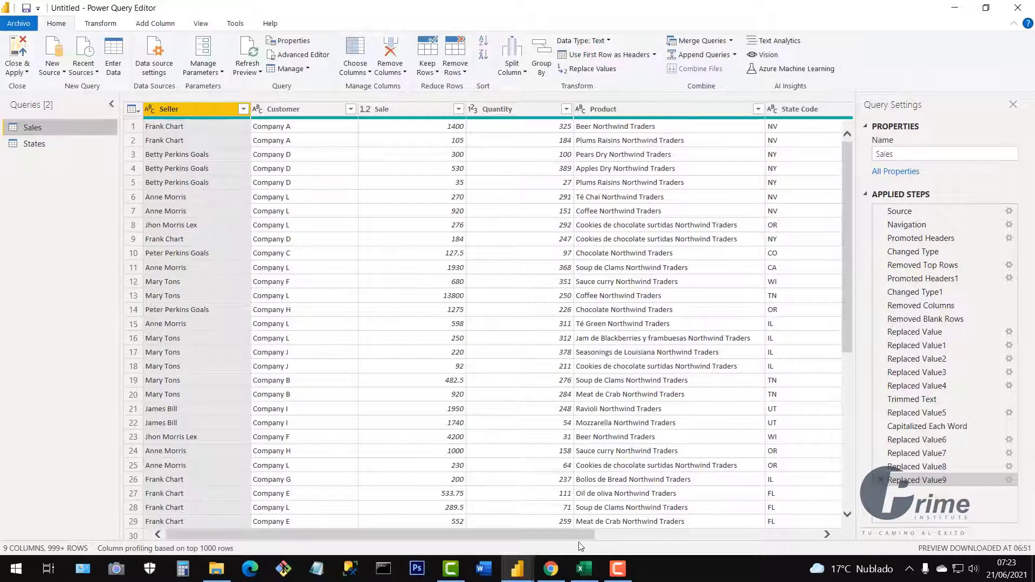
pyautogui.moveTo(586, 533); pyautogui.dragTo(811, 533)
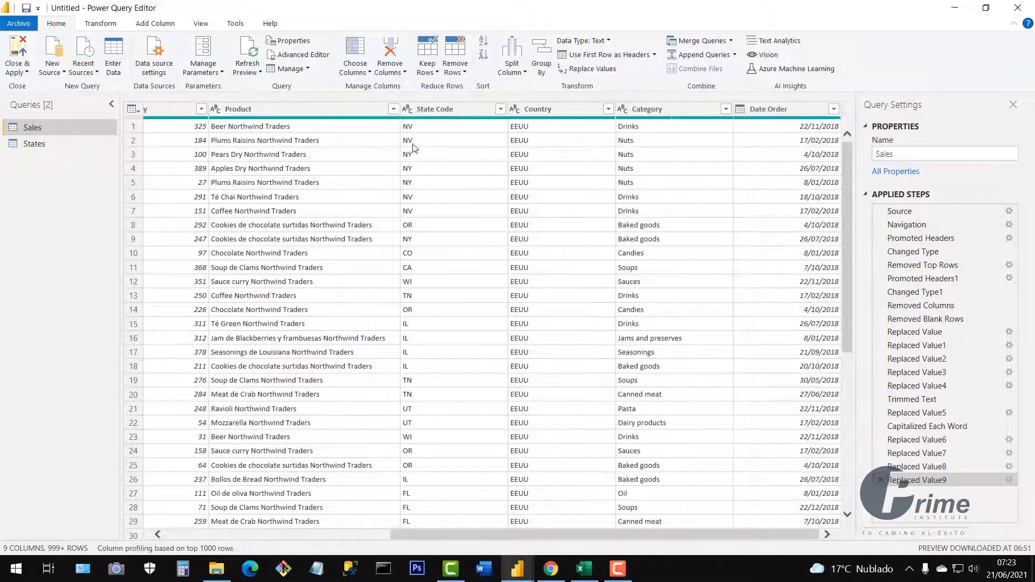
pyautogui.click(499, 113)
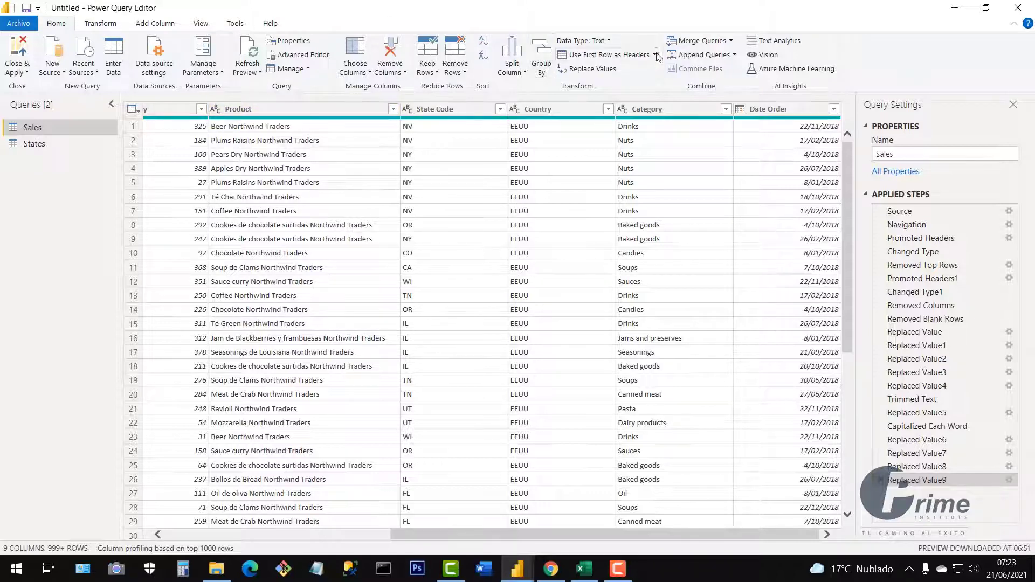
pyautogui.click(717, 45)
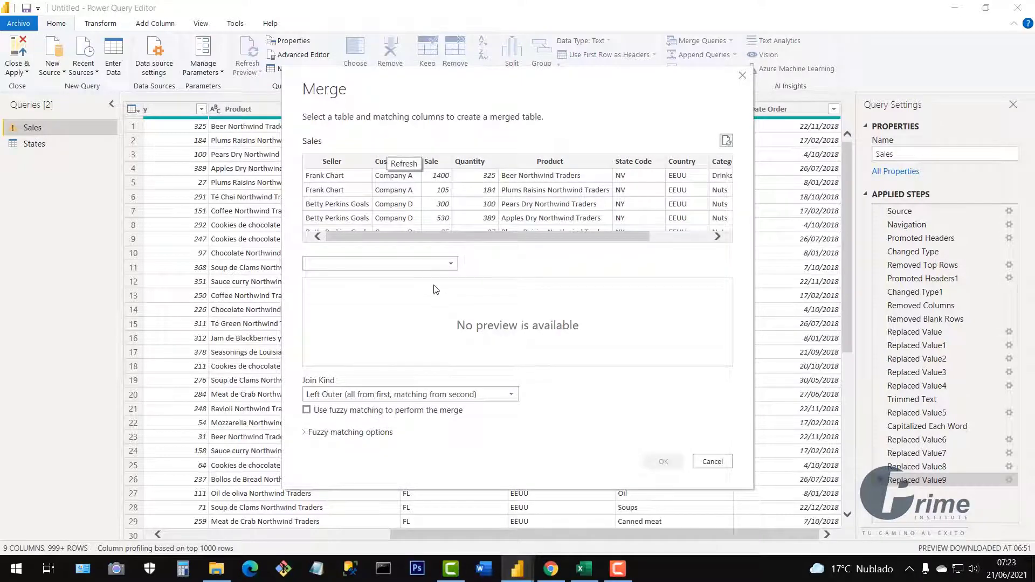
pyautogui.click(742, 75)
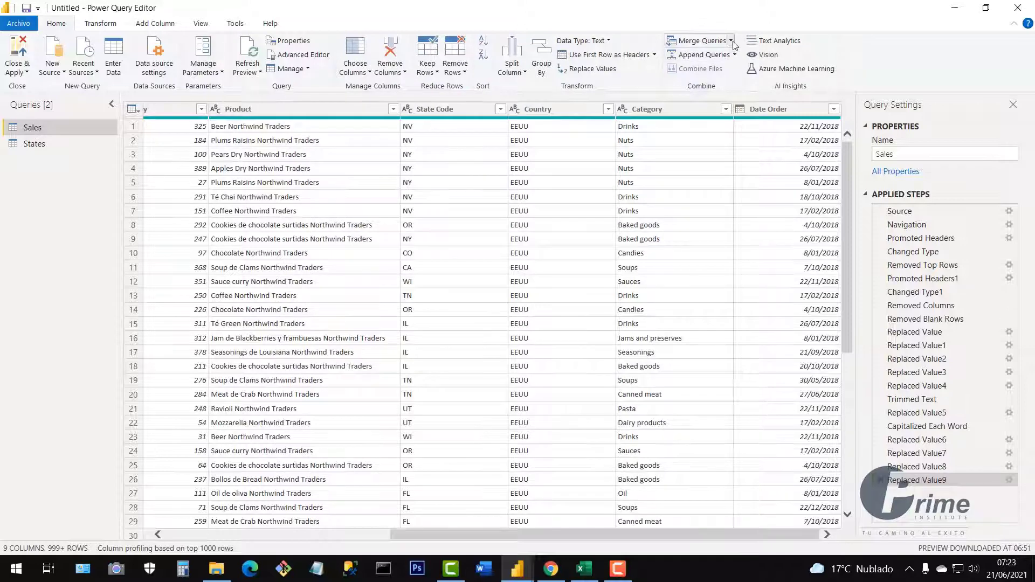
# - Start merging queries within the existing Sales query and choose States as the second table
pyautogui.click(731, 42)
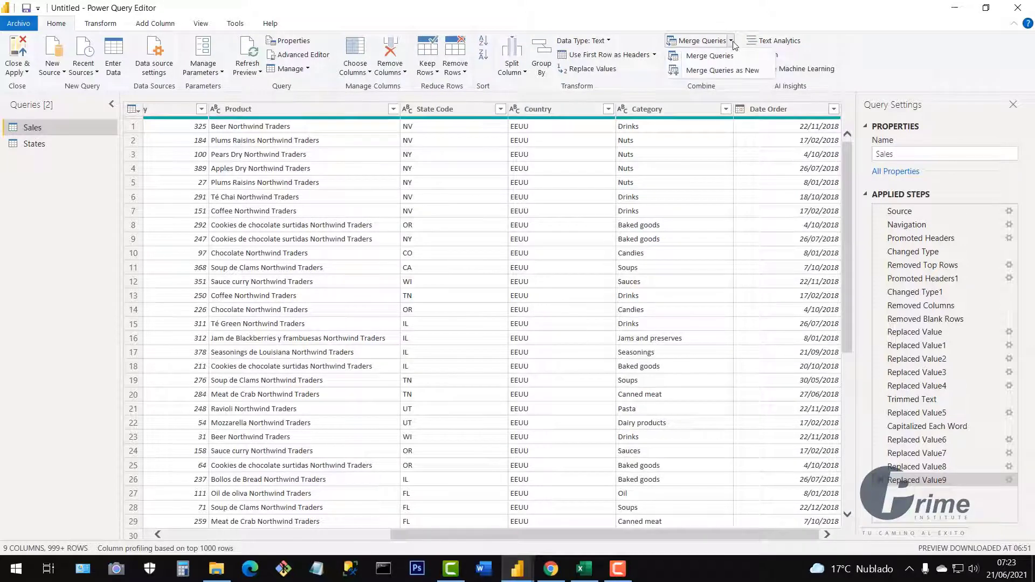
pyautogui.click(701, 57)
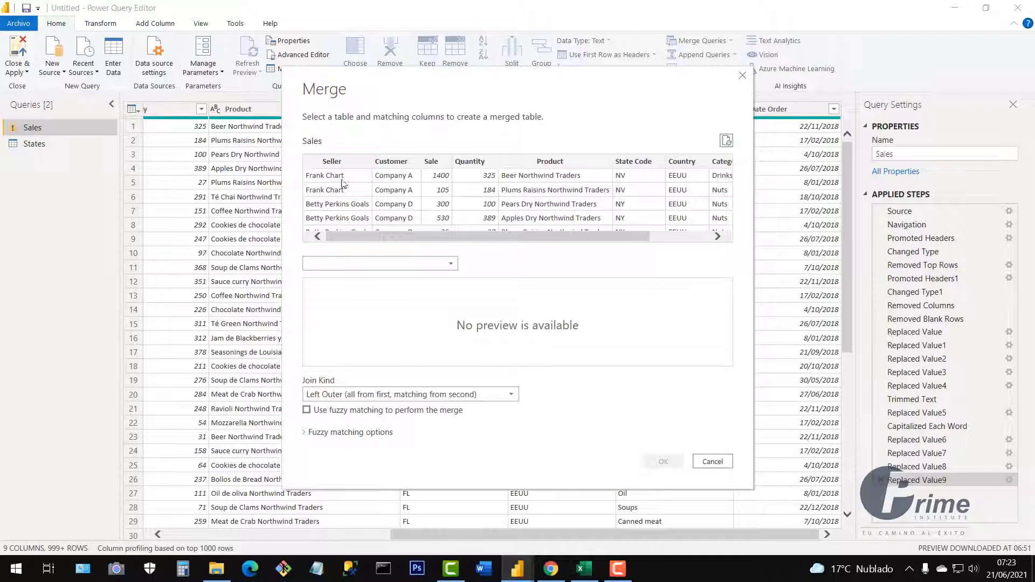
pyautogui.moveTo(396, 235); pyautogui.dragTo(355, 239)
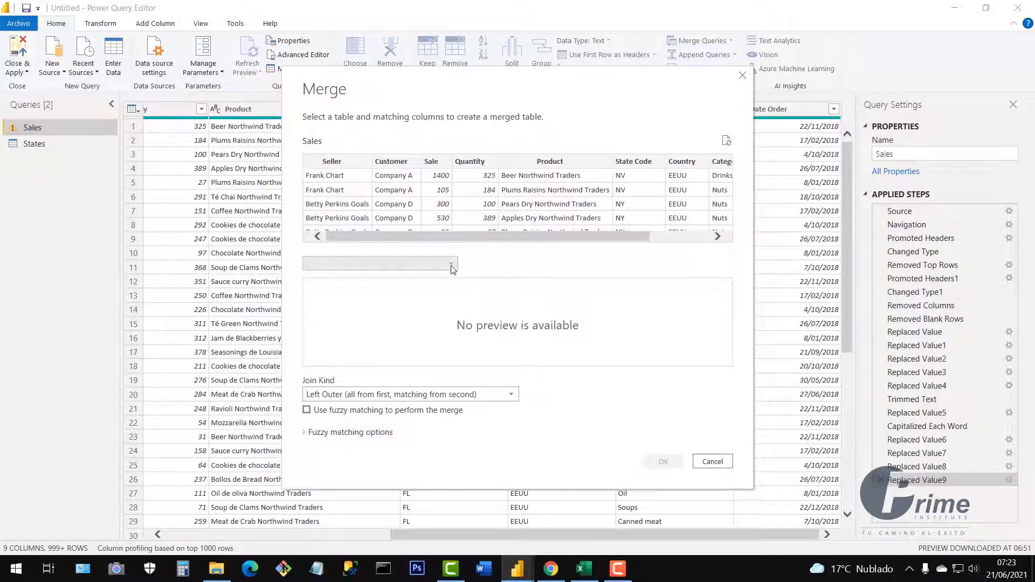
pyautogui.click(452, 266)
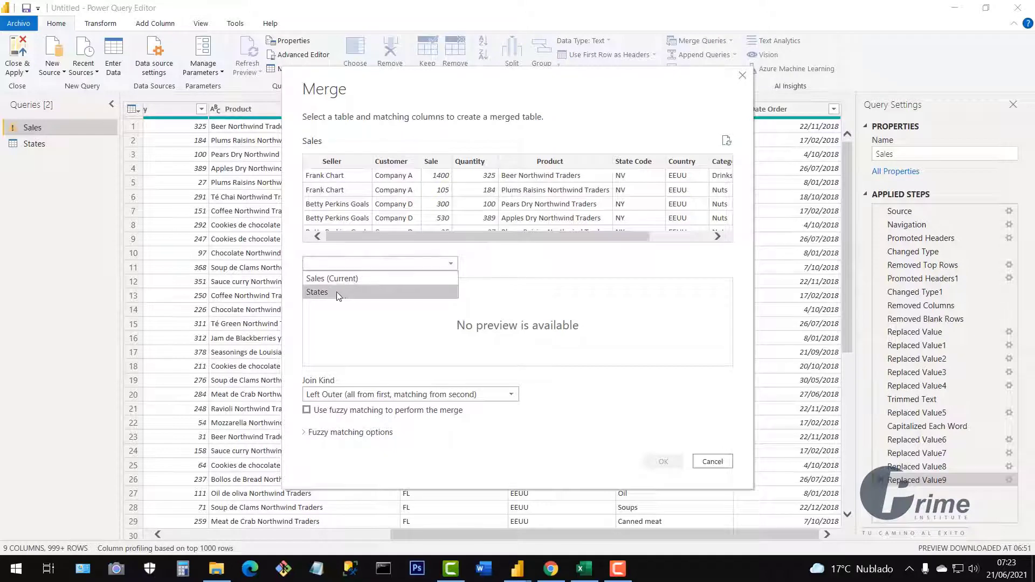
pyautogui.click(316, 294)
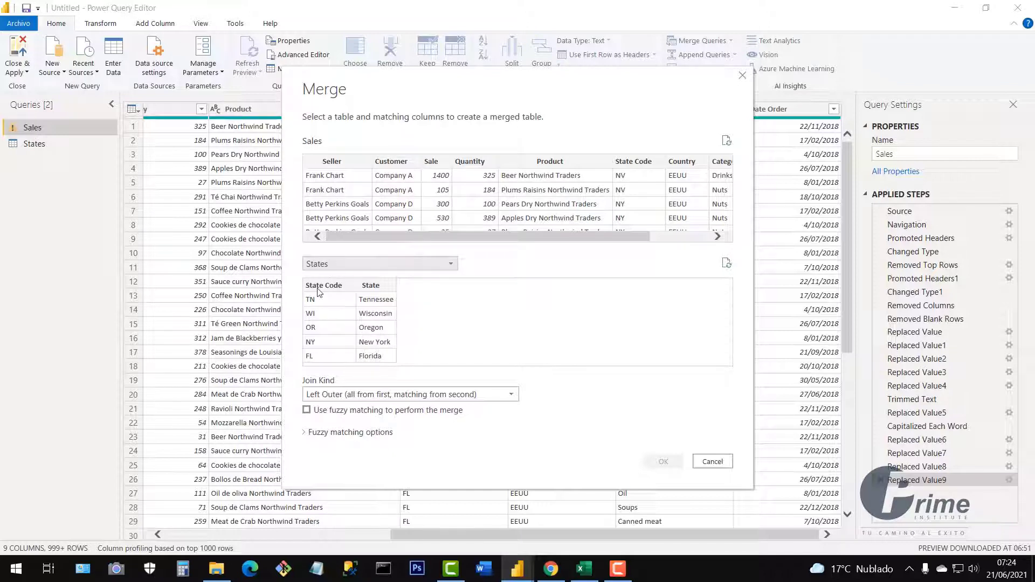
# - Match the State Code columns of Sales and States and complete the merge with a Left Outer join
pyautogui.moveTo(430, 241)
pyautogui.mouseDown()
pyautogui.moveTo(499, 240)
pyautogui.moveTo(360, 242)
pyautogui.moveTo(419, 241)
pyautogui.mouseUp()
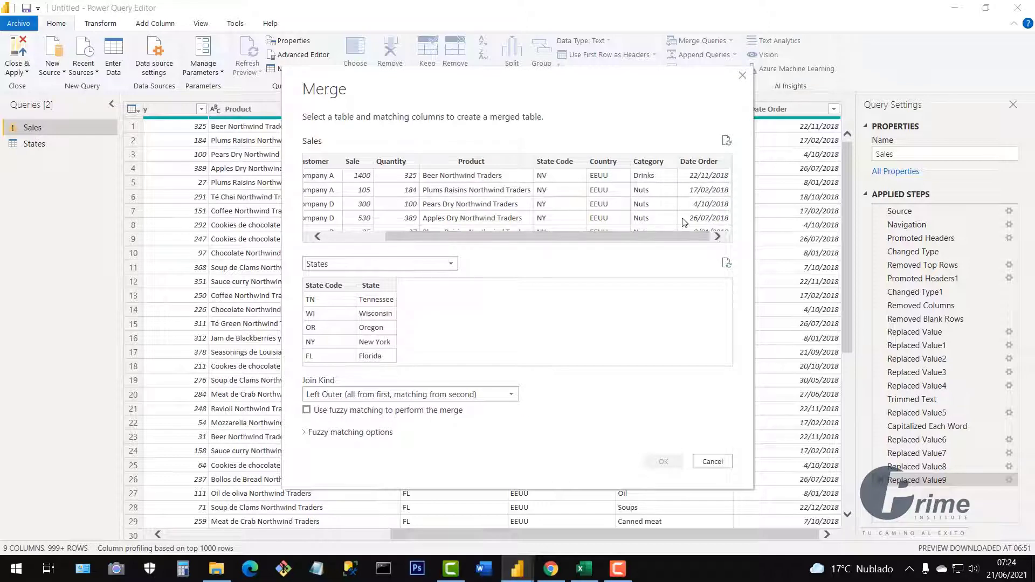
pyautogui.click(555, 161)
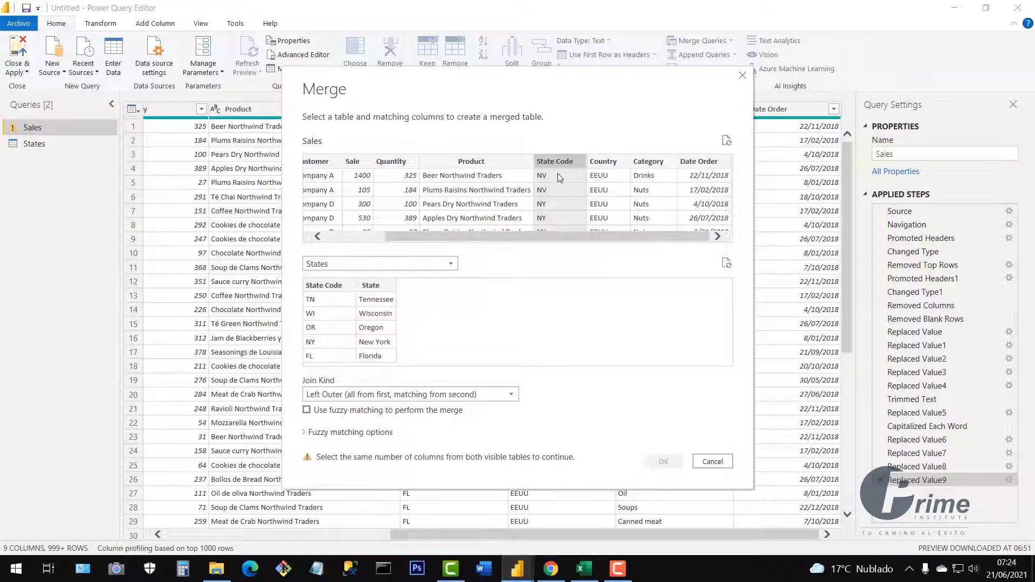
pyautogui.click(318, 288)
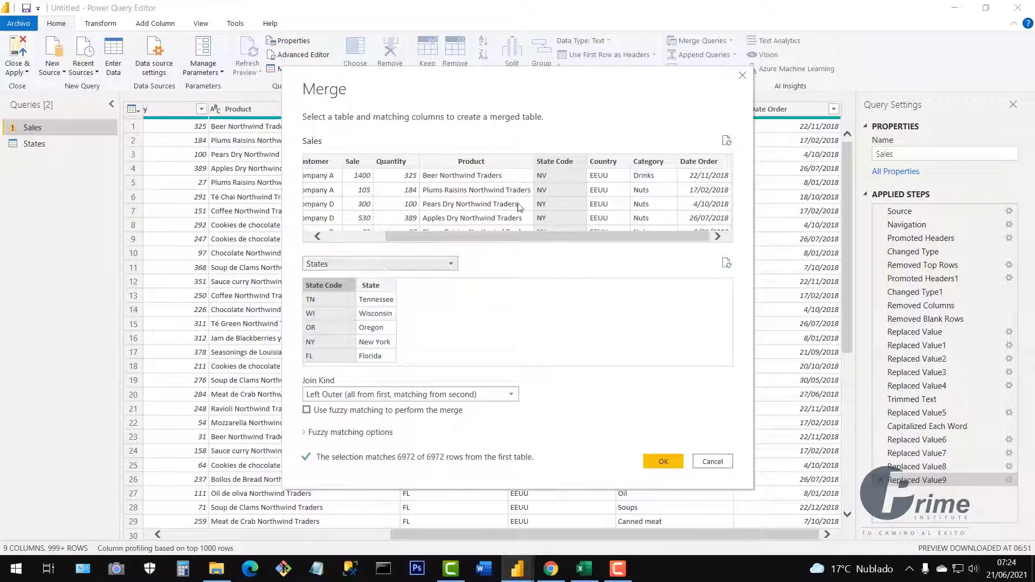
pyautogui.moveTo(546, 84); pyautogui.dragTo(558, 63)
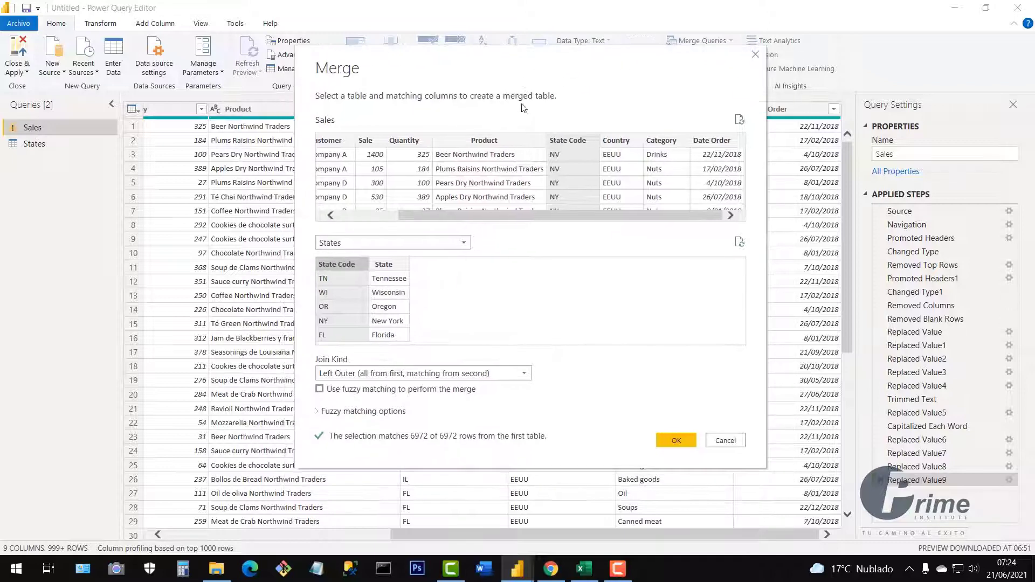
pyautogui.moveTo(522, 108); pyautogui.dragTo(491, 123)
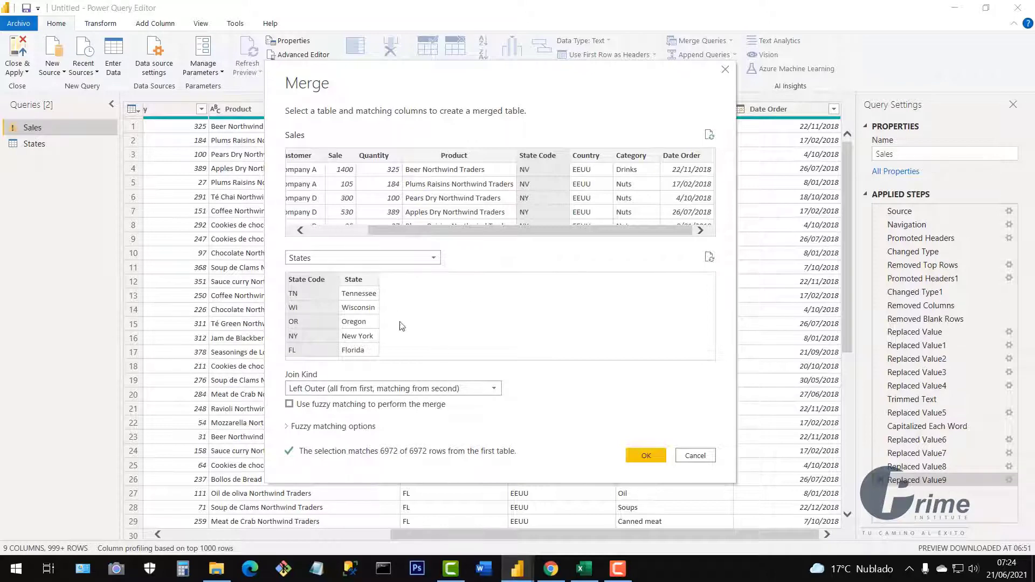
pyautogui.click(634, 456)
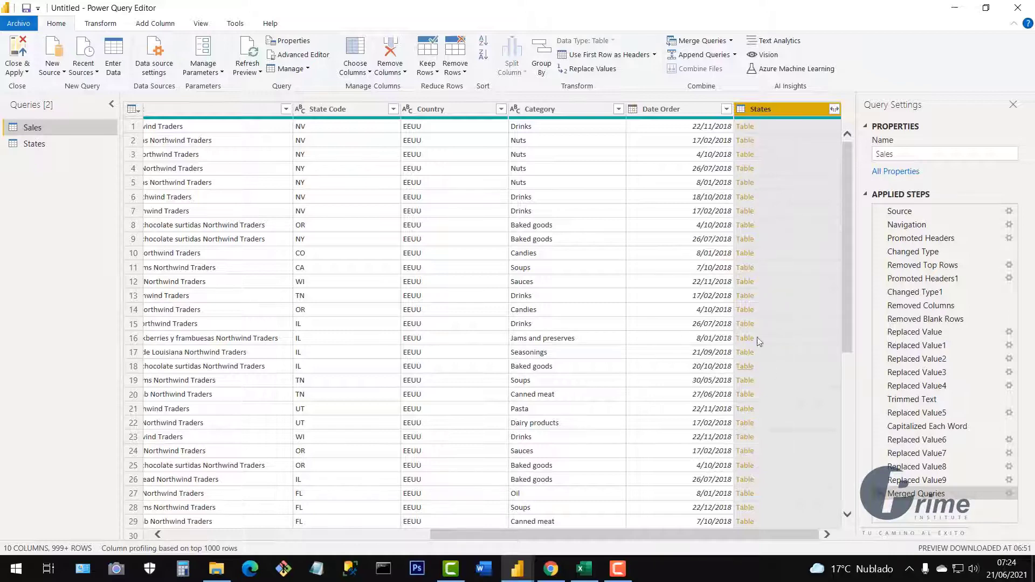
# - Try to expand only State from the merged States column with the original column name as prefix, and delete that expansion step
pyautogui.click(834, 110)
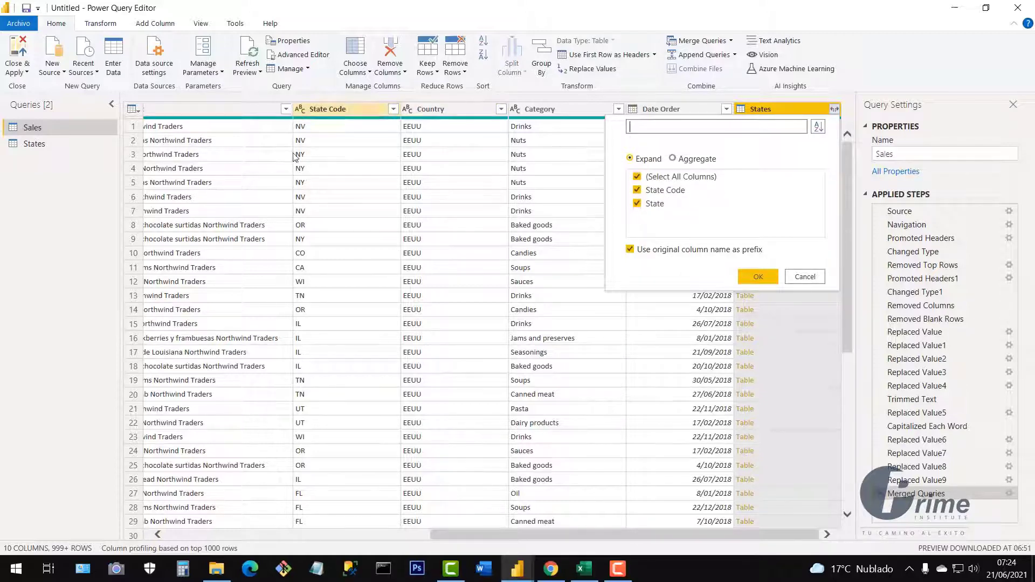
pyautogui.click(637, 191)
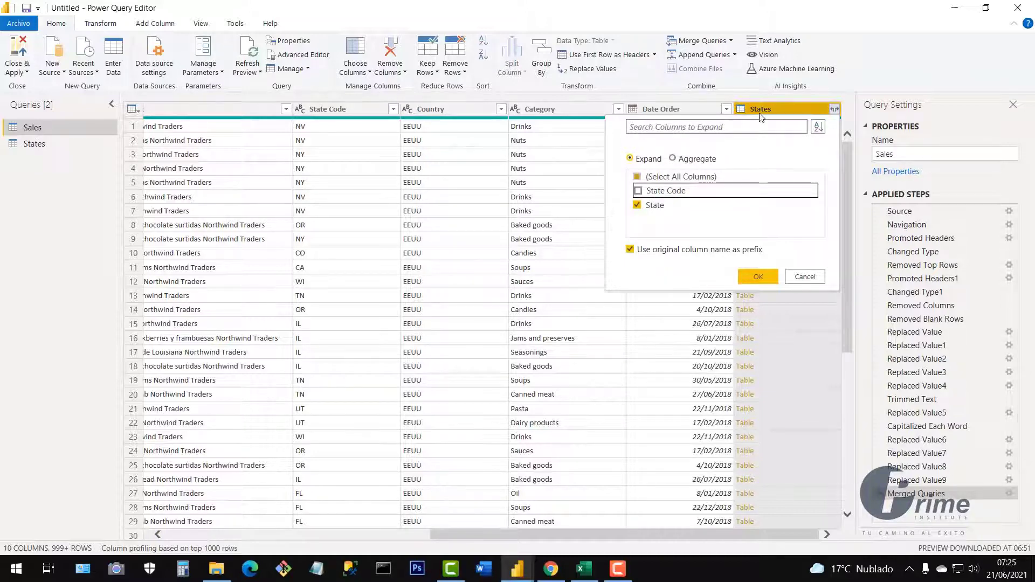
pyautogui.click(758, 276)
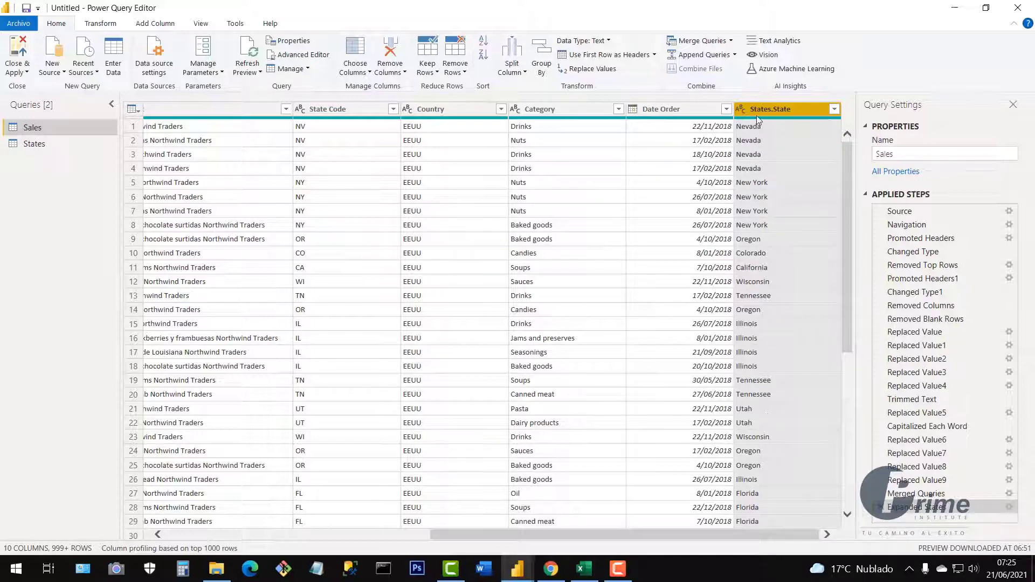
pyautogui.click(878, 509)
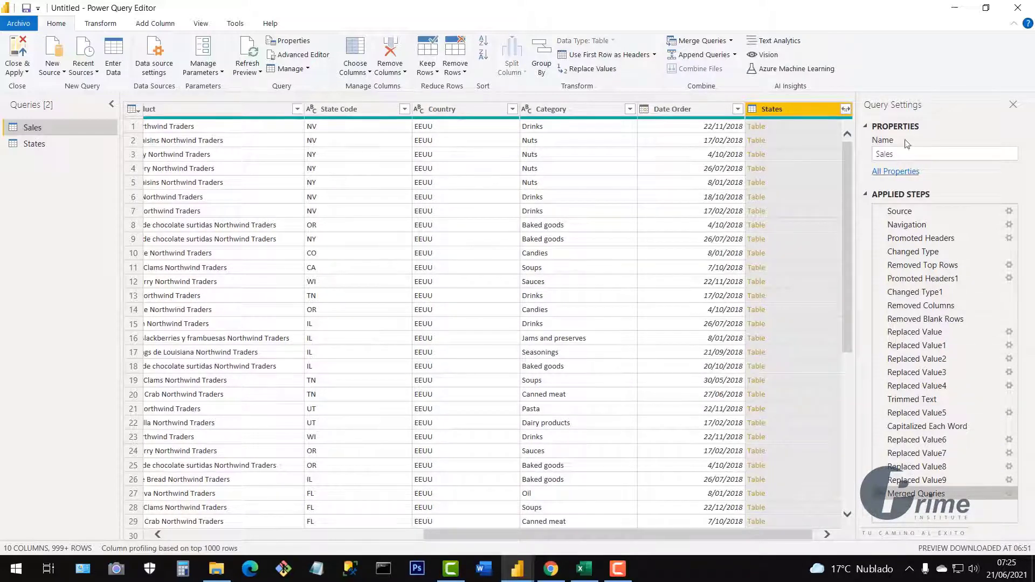
# - Expand the merged States column to include only State, without using the original column name as prefix
pyautogui.click(845, 109)
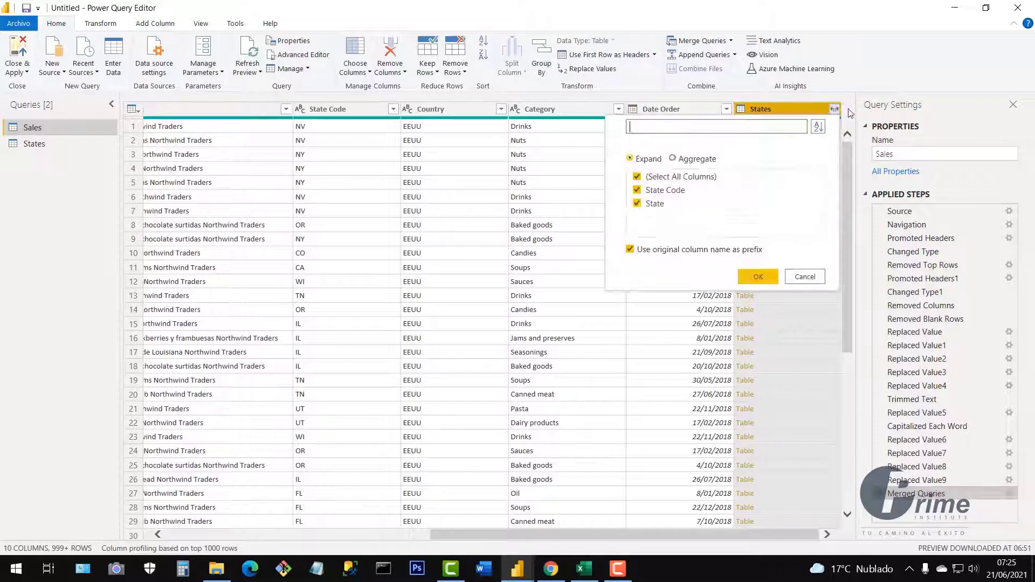
pyautogui.click(638, 192)
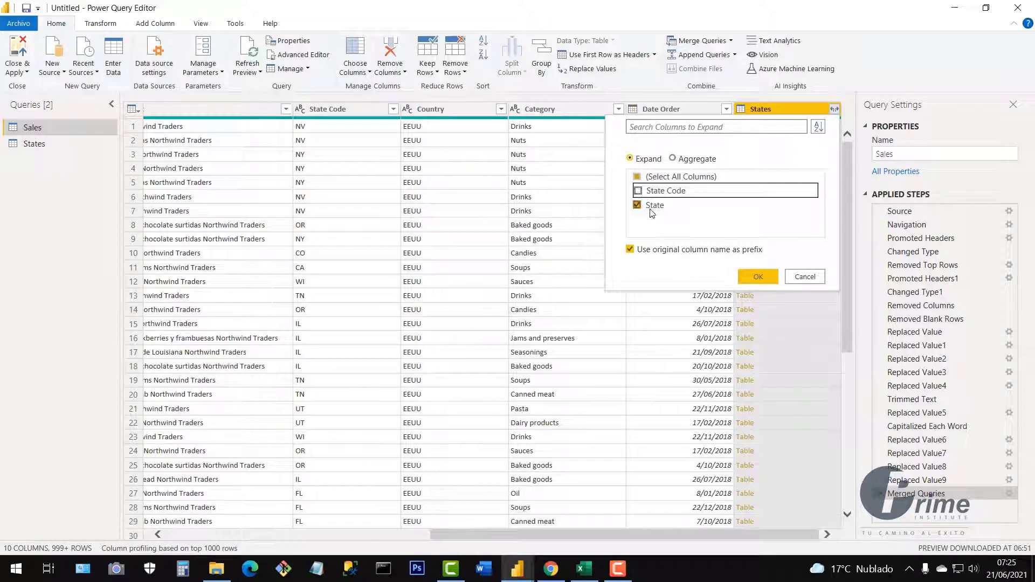
pyautogui.click(629, 251)
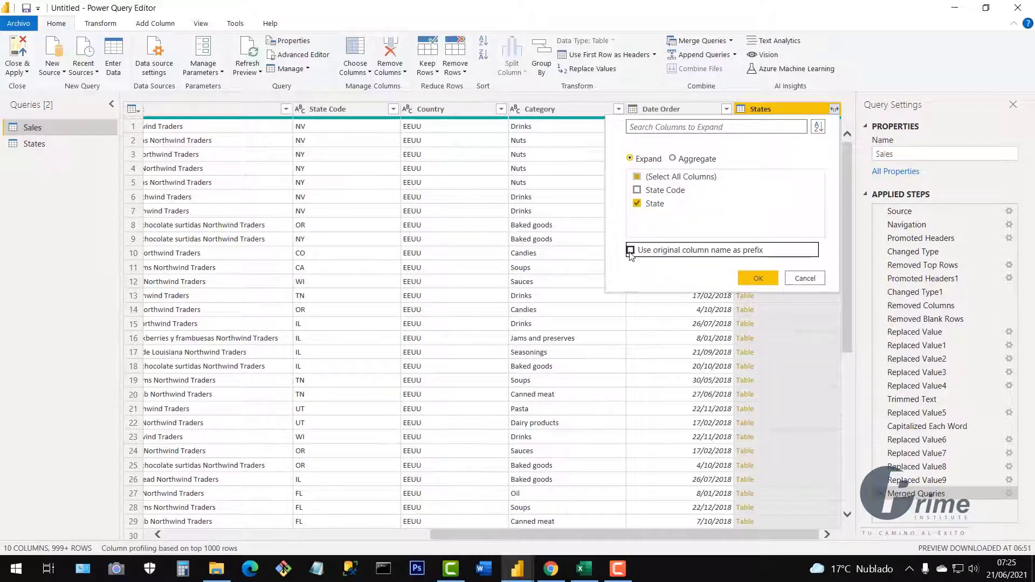
pyautogui.click(762, 282)
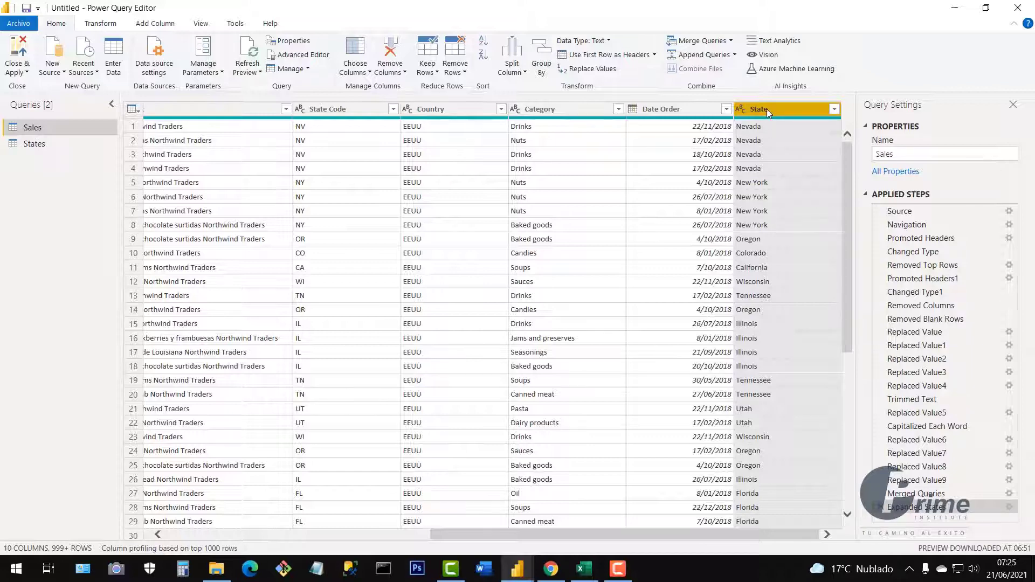
# - Move the State column between State Code and Country and review its values down the table
pyautogui.moveTo(767, 109); pyautogui.dragTo(438, 125)
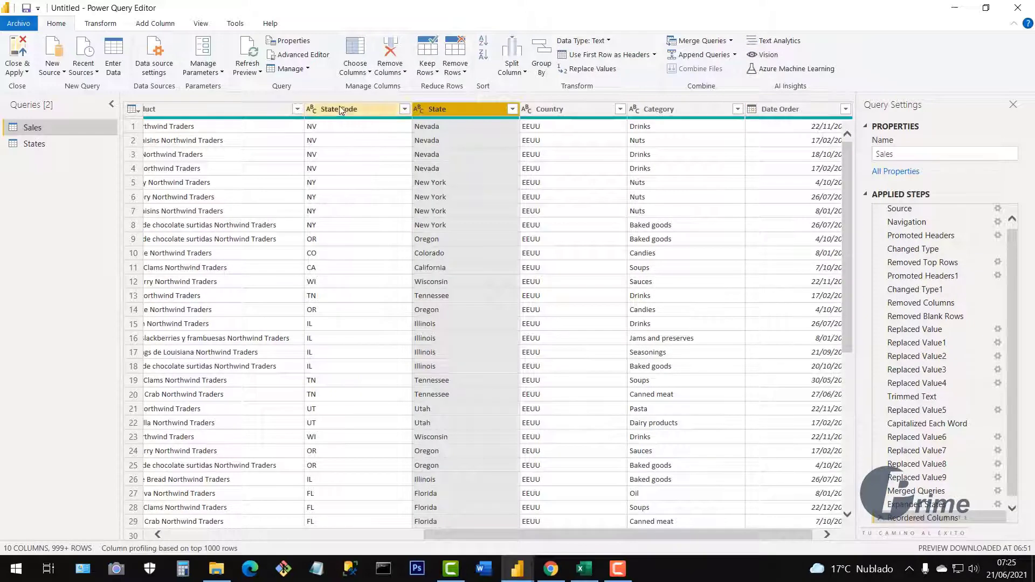
pyautogui.click(347, 108)
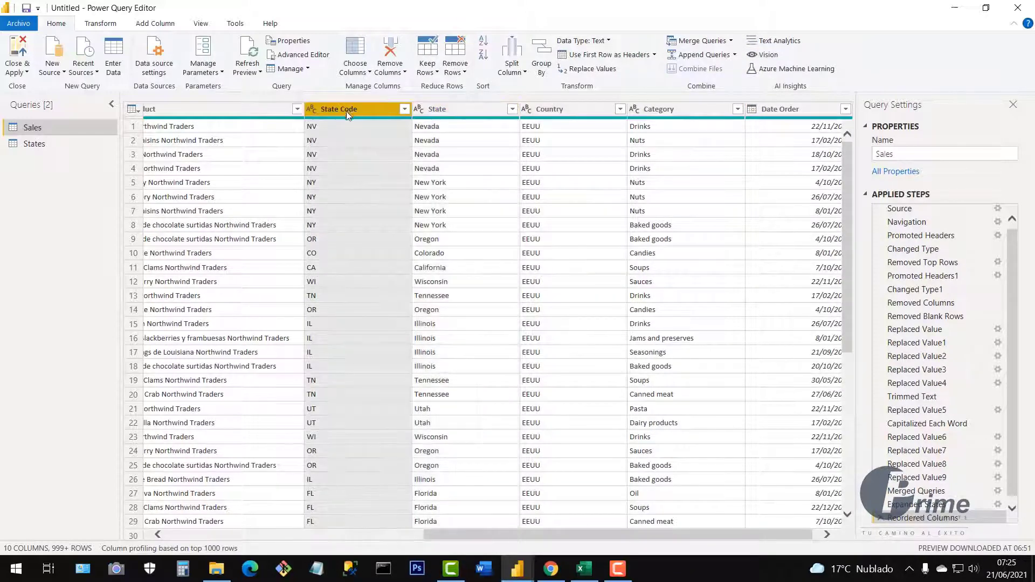
pyautogui.click(565, 113)
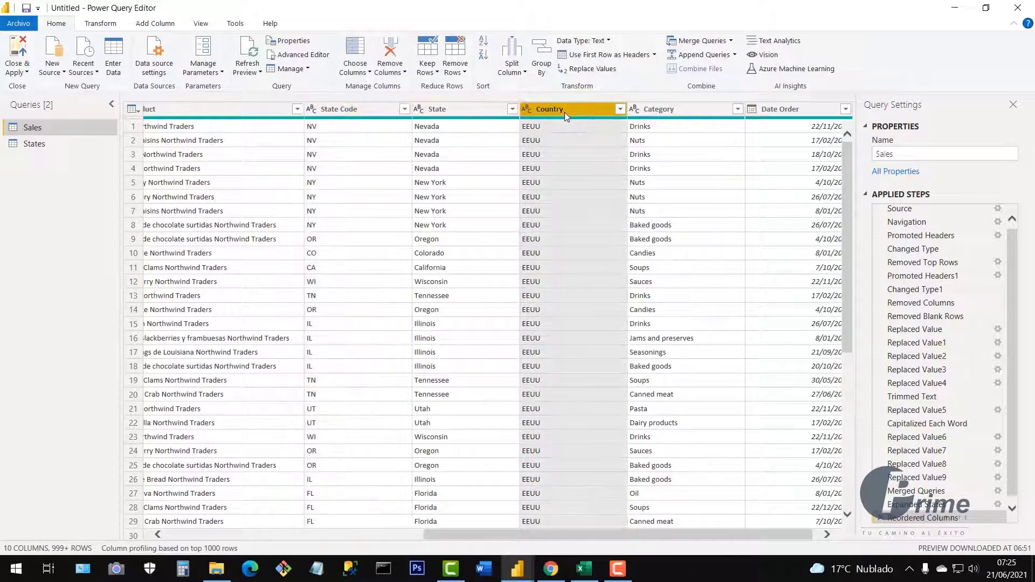
pyautogui.click(451, 106)
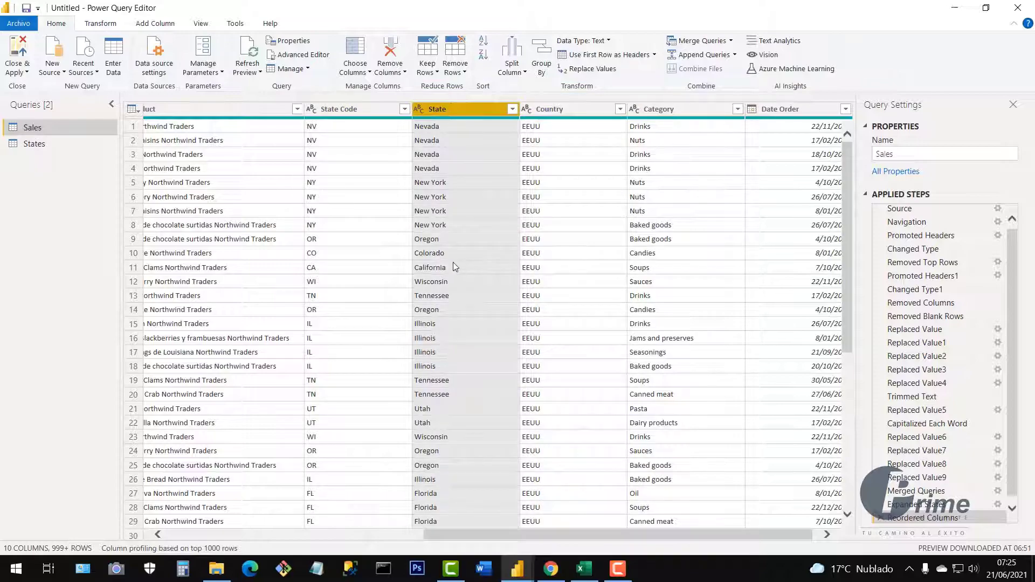
pyautogui.scroll(-15, 453, 262)
pyautogui.scroll(-14, 447, 345)
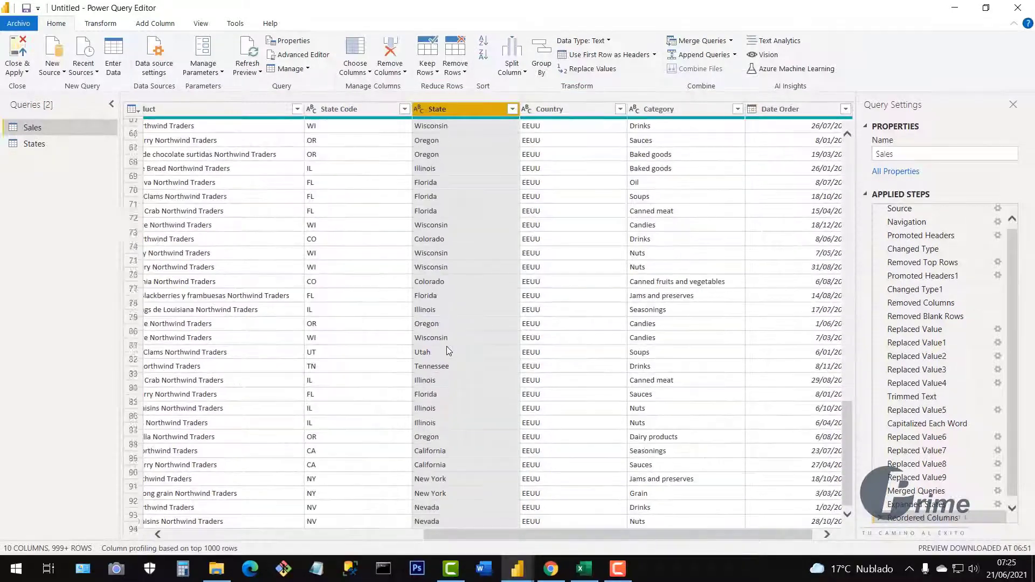
pyautogui.scroll(20, 447, 347)
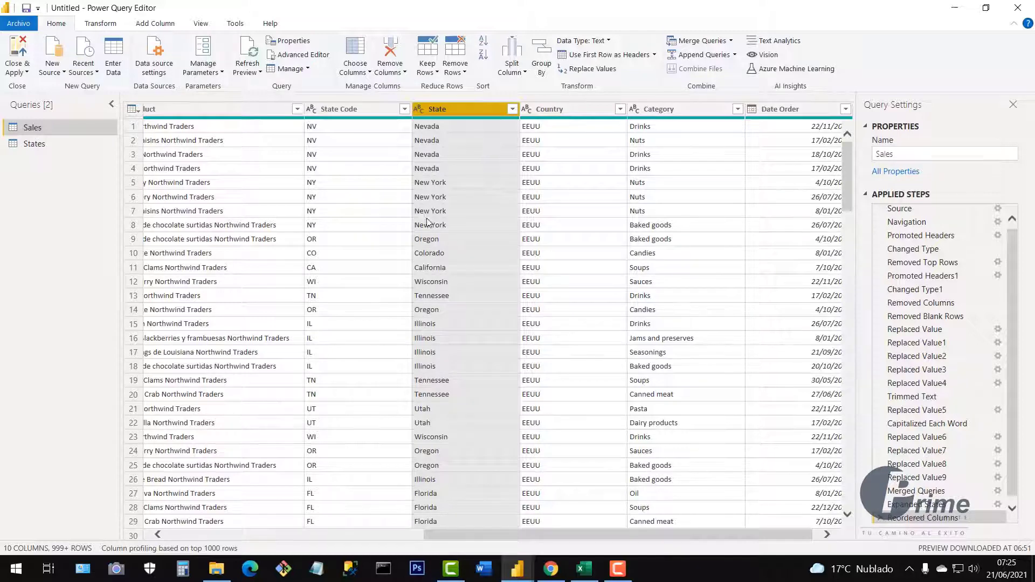
# - Try to delete the States query, and return to the Sales query
pyautogui.click(37, 146)
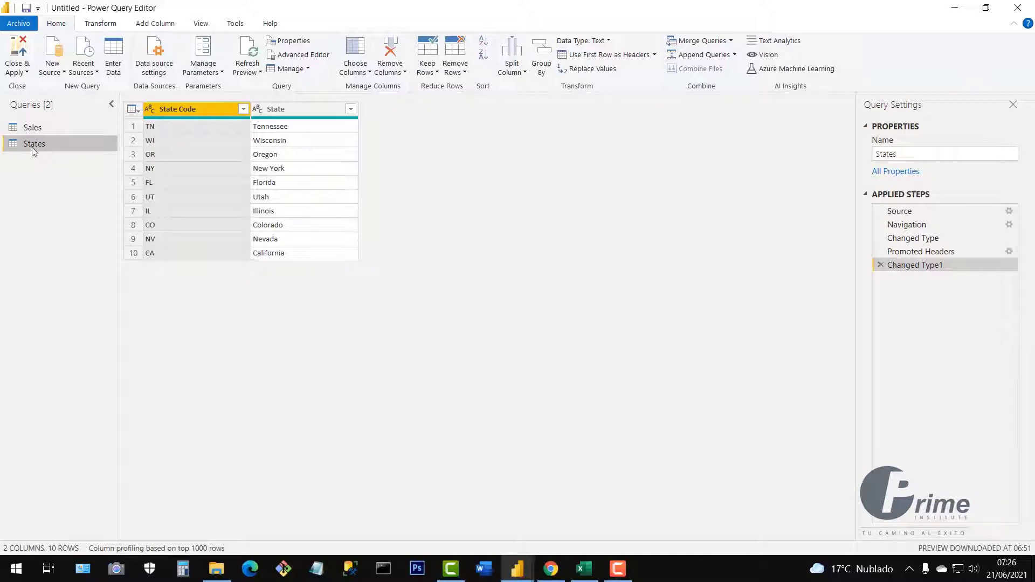
pyautogui.rightClick(33, 142)
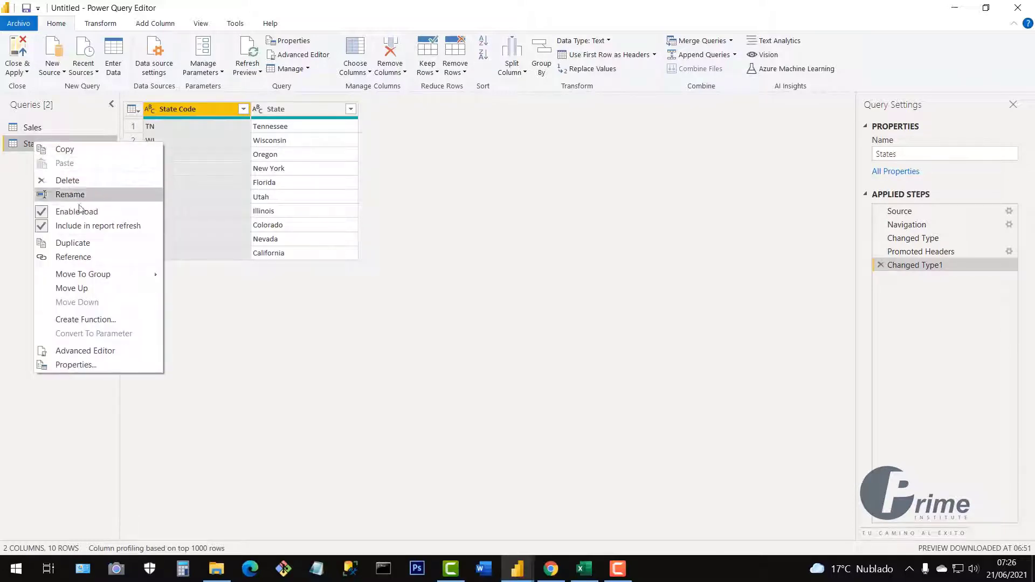
pyautogui.click(68, 181)
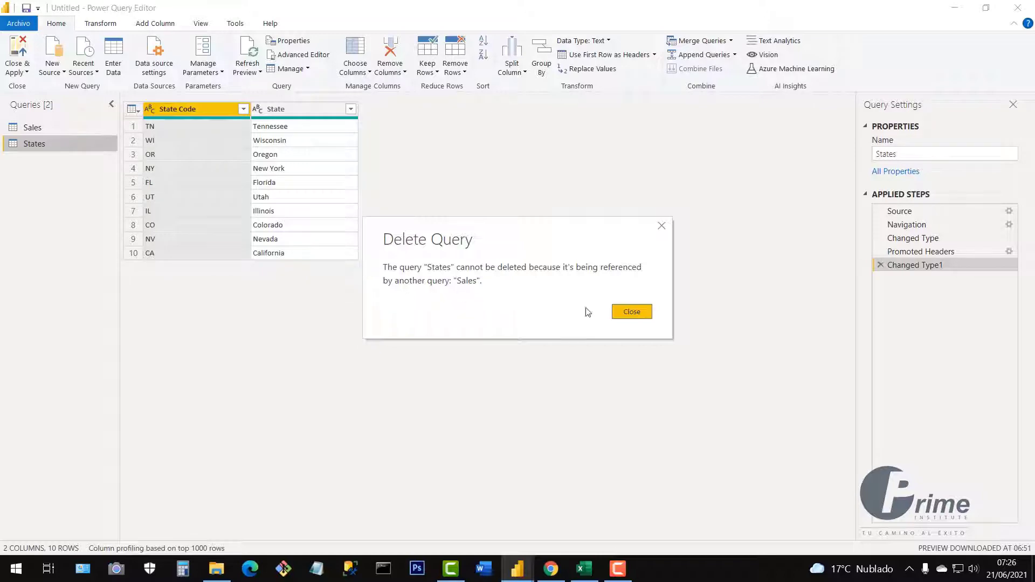
pyautogui.click(661, 226)
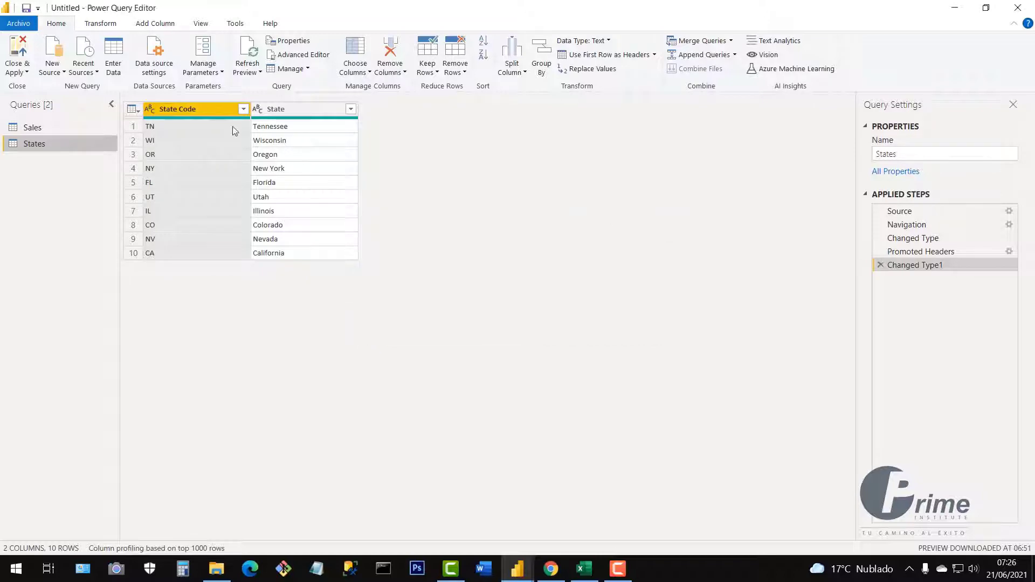
pyautogui.click(42, 127)
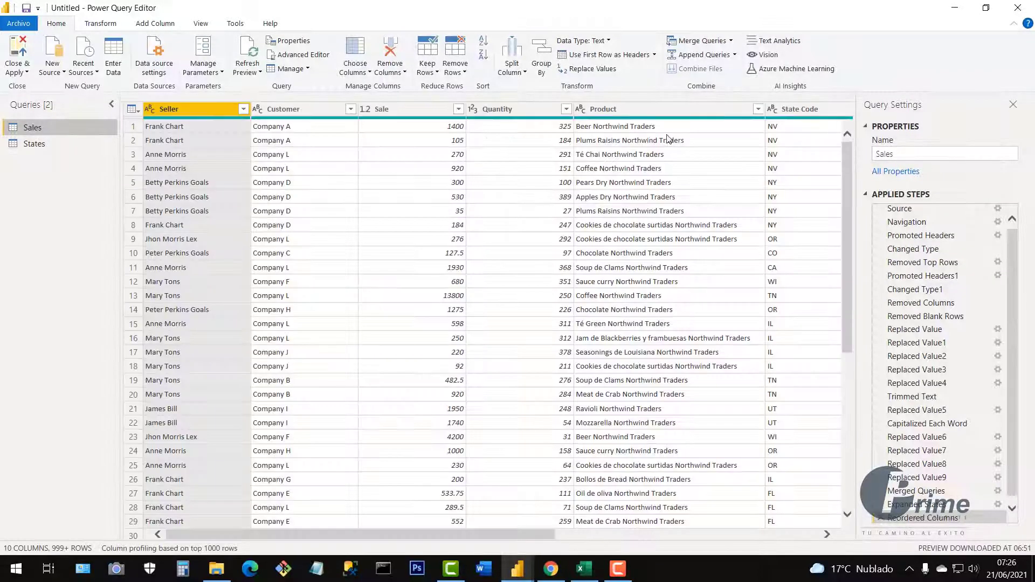
# - Disable loading of the States query into the report, and close the query editor applying the changes
pyautogui.click(37, 147)
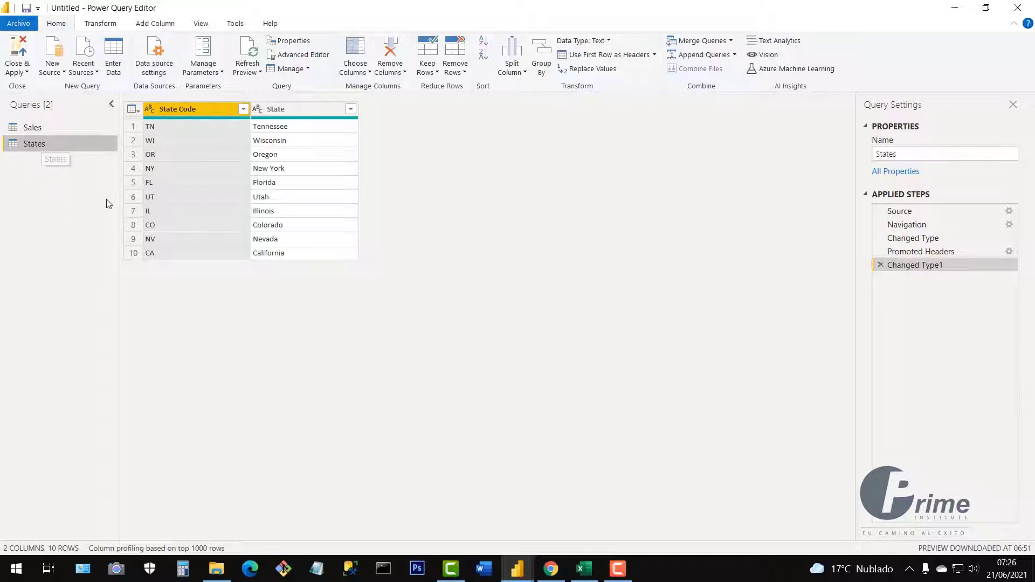
pyautogui.rightClick(34, 146)
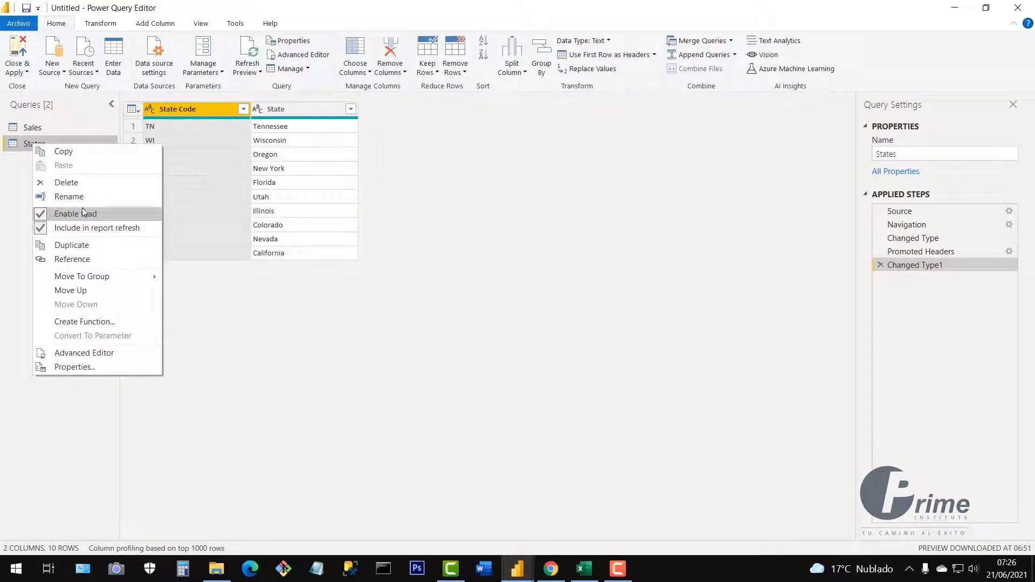
pyautogui.click(42, 214)
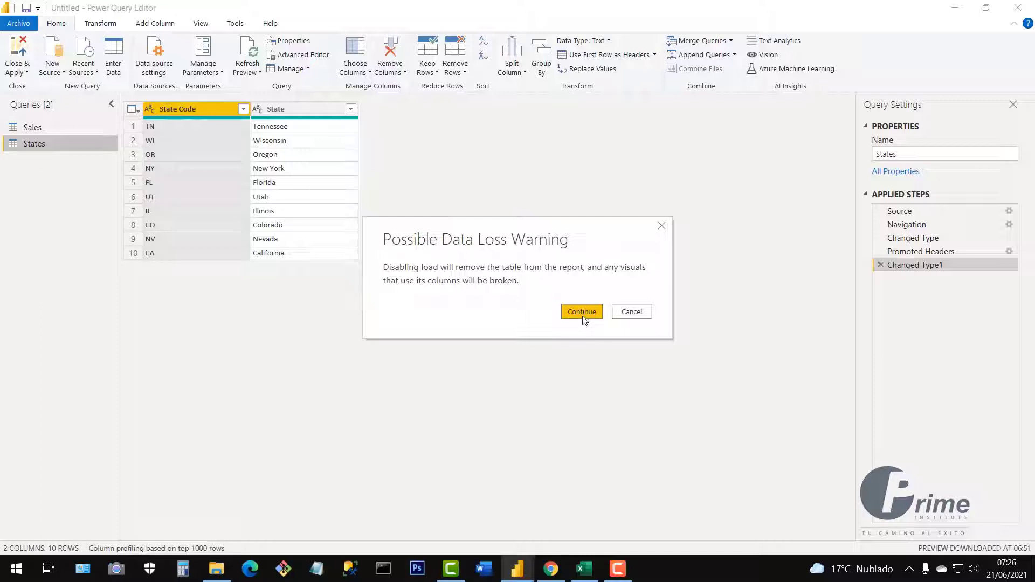
pyautogui.click(583, 319)
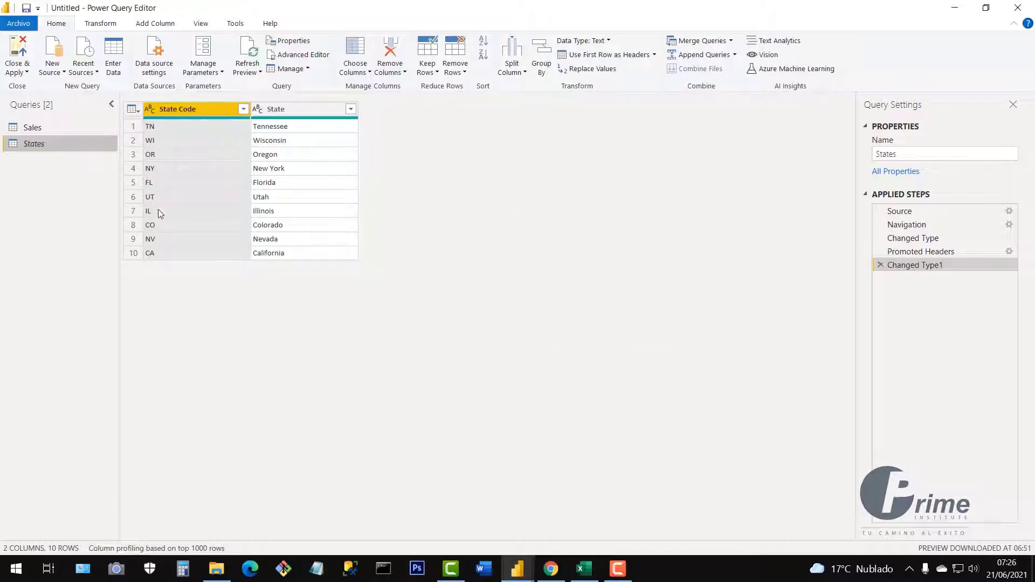
pyautogui.click(24, 73)
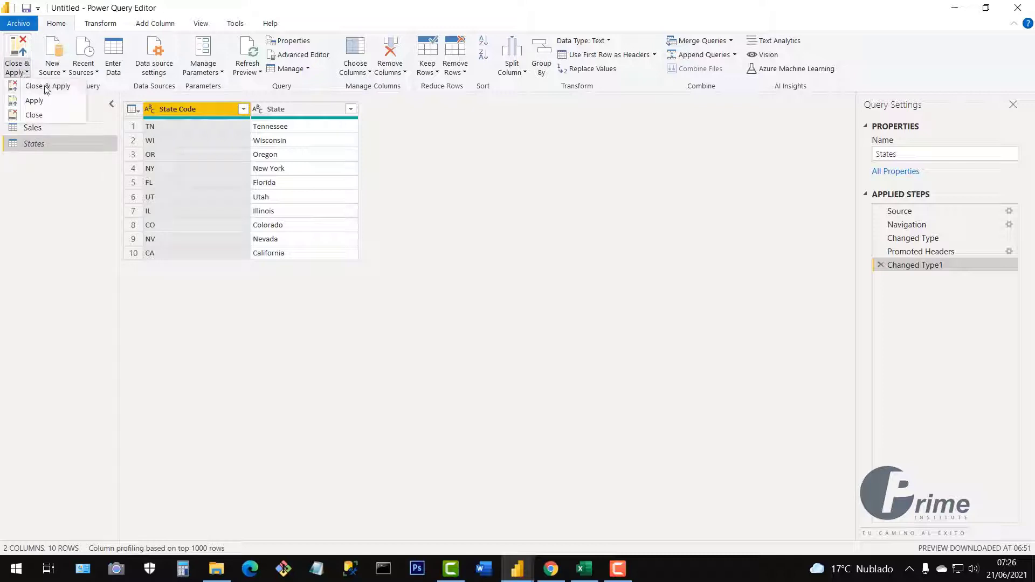
pyautogui.click(43, 90)
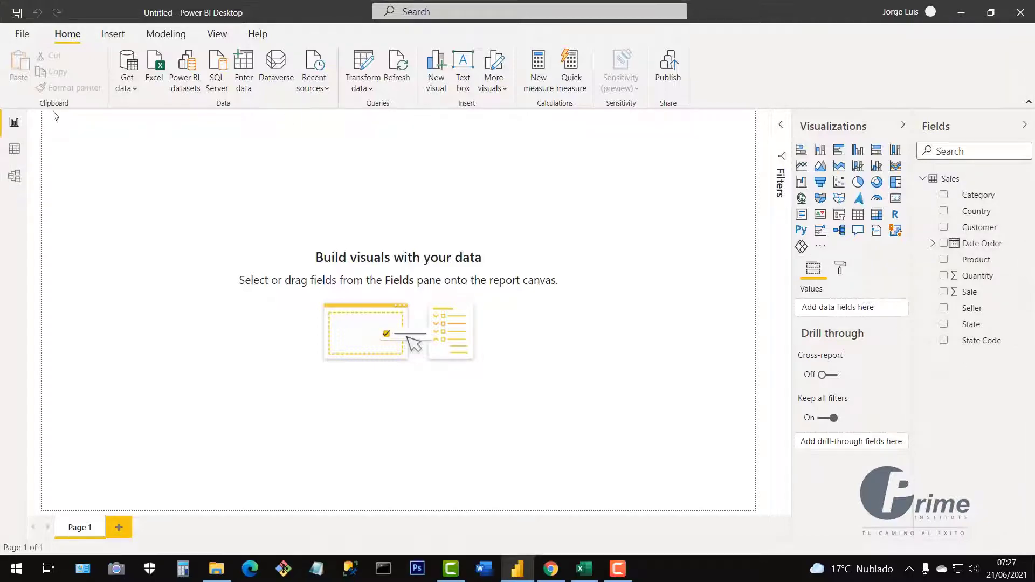
# - In the model view, reposition the Sales table nearer the canvas's upper-left corner and lengthen it to show all its fields
pyautogui.click(15, 149)
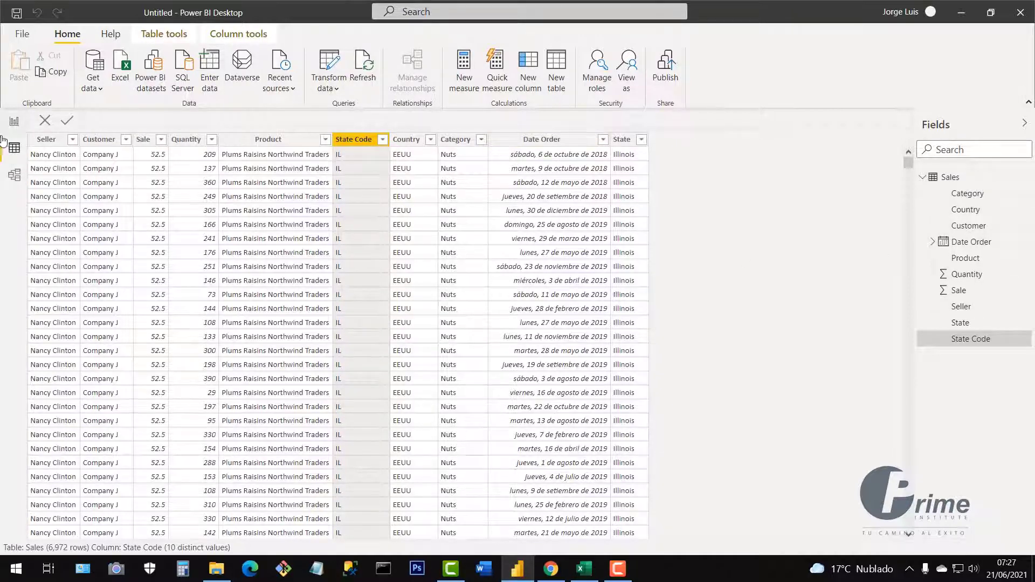
pyautogui.click(14, 174)
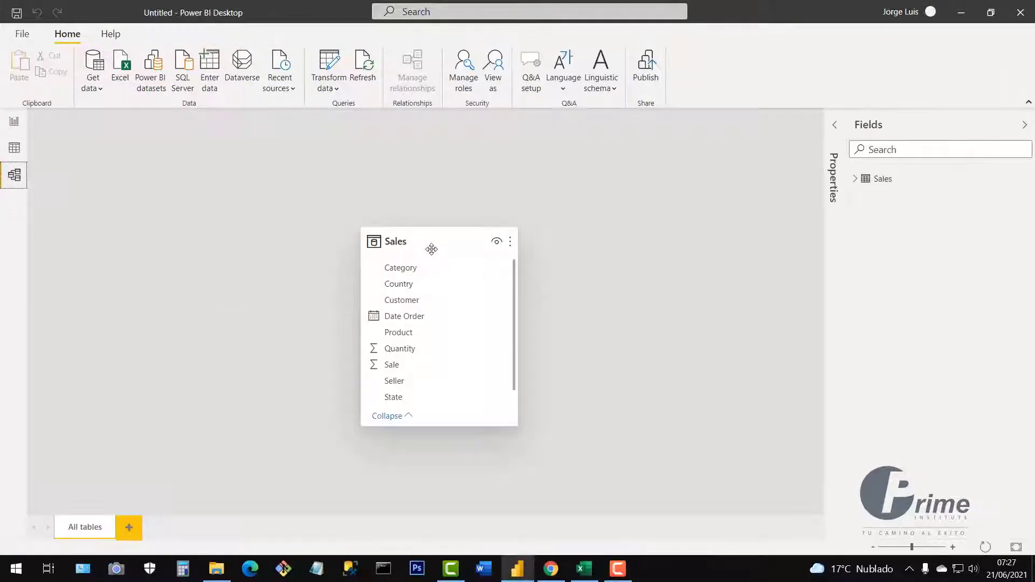
pyautogui.moveTo(430, 247); pyautogui.dragTo(297, 178)
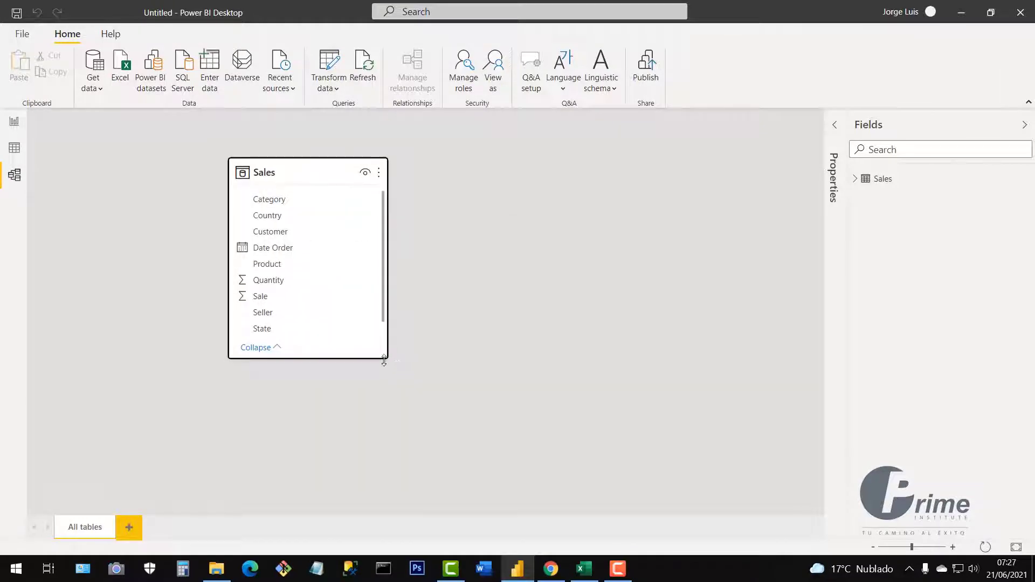
pyautogui.moveTo(383, 364); pyautogui.dragTo(383, 441)
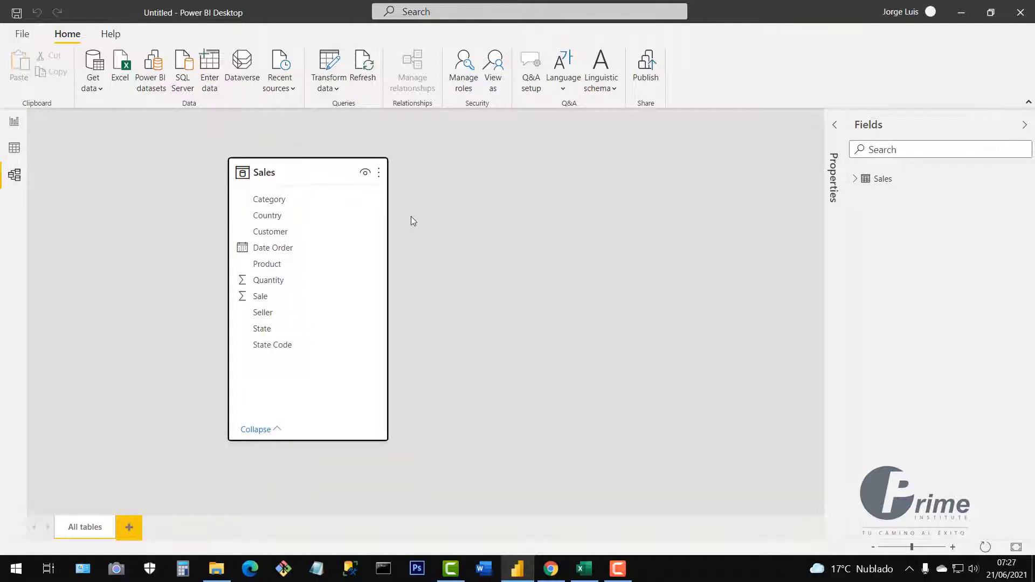
pyautogui.click(143, 205)
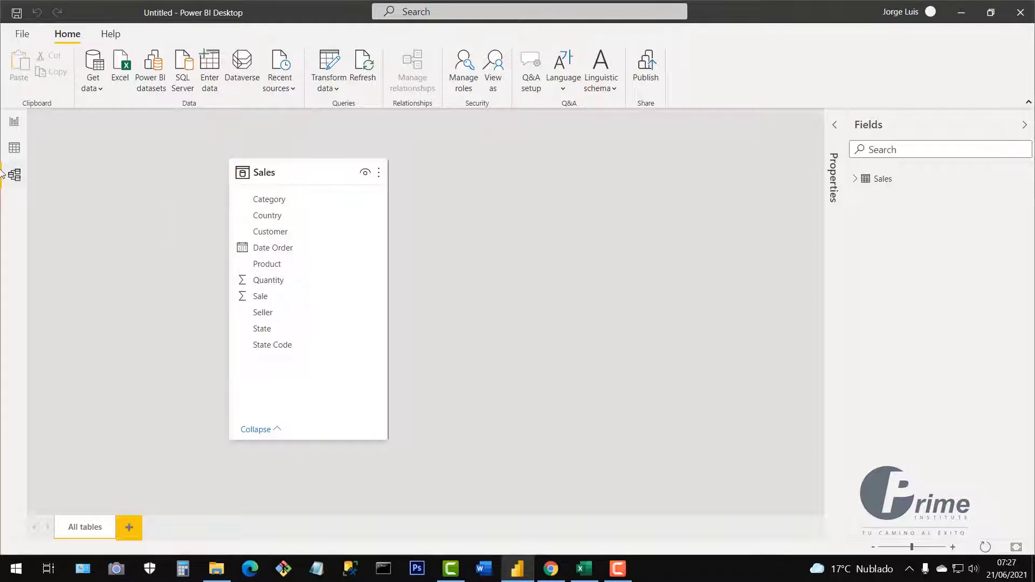
pyautogui.click(15, 152)
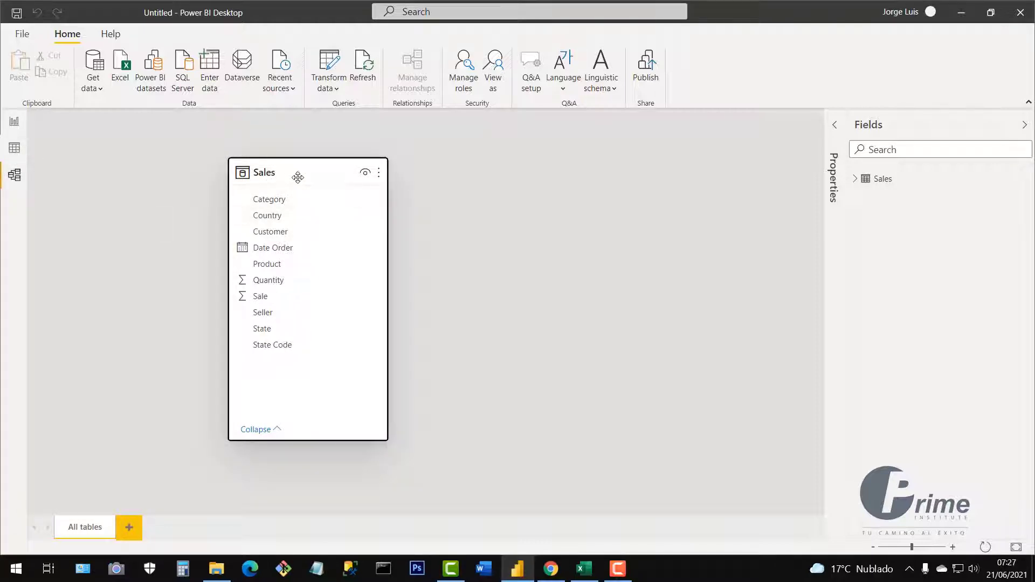
pyautogui.moveTo(293, 172); pyautogui.dragTo(254, 157)
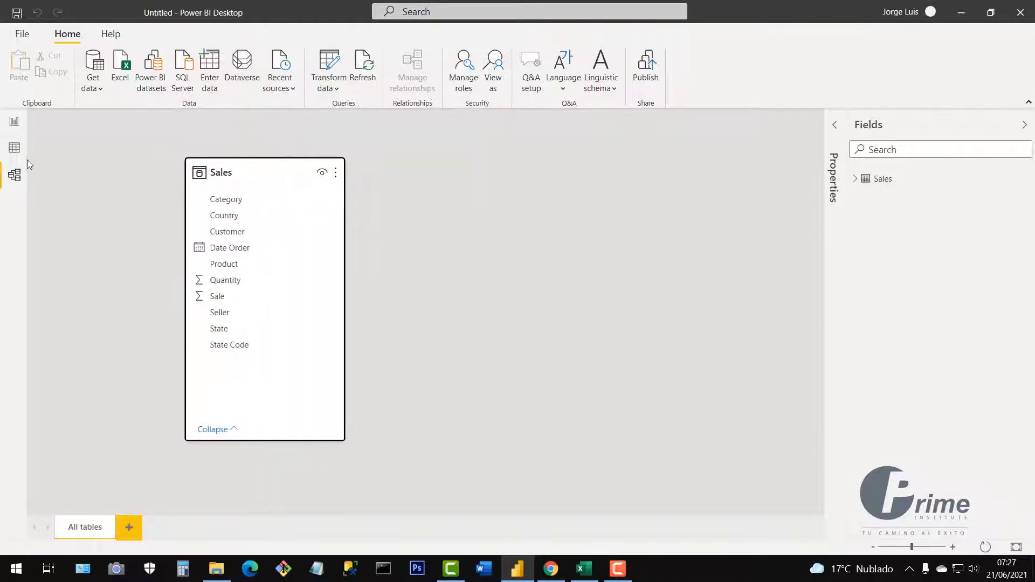
# - Review the loaded Sales data, including the State column, and look at the blank report page
pyautogui.click(15, 151)
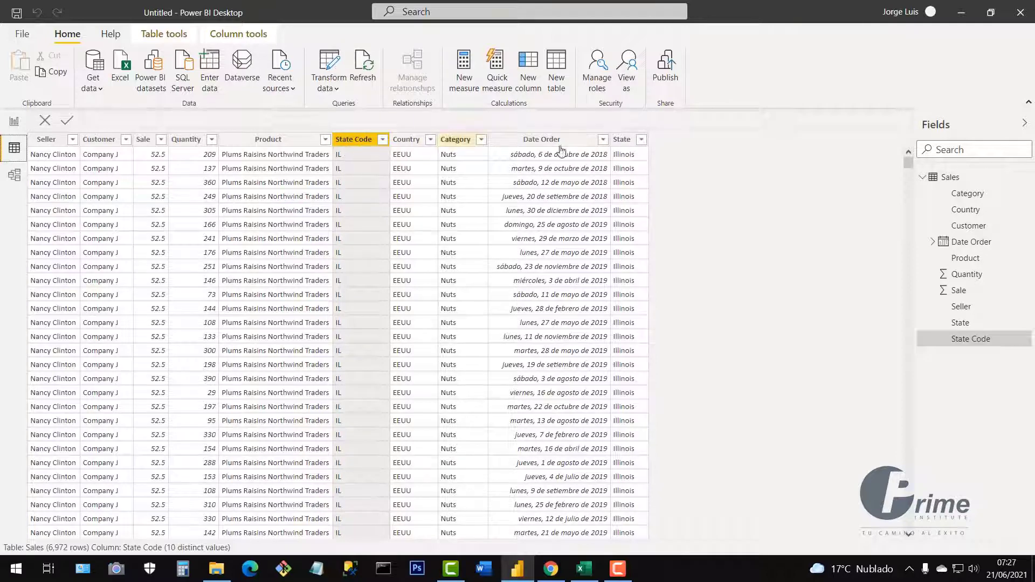
pyautogui.click(623, 141)
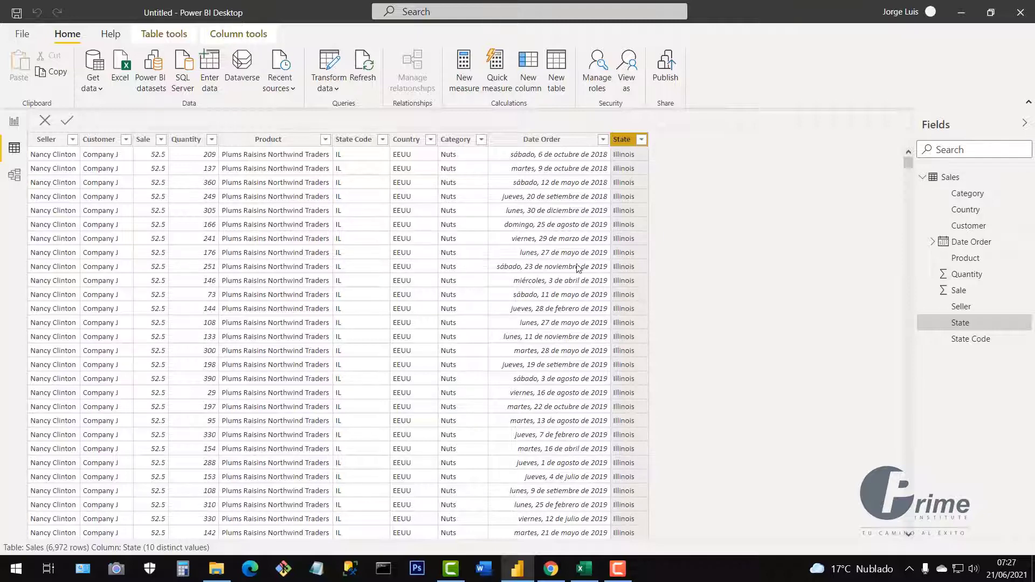
pyautogui.click(14, 122)
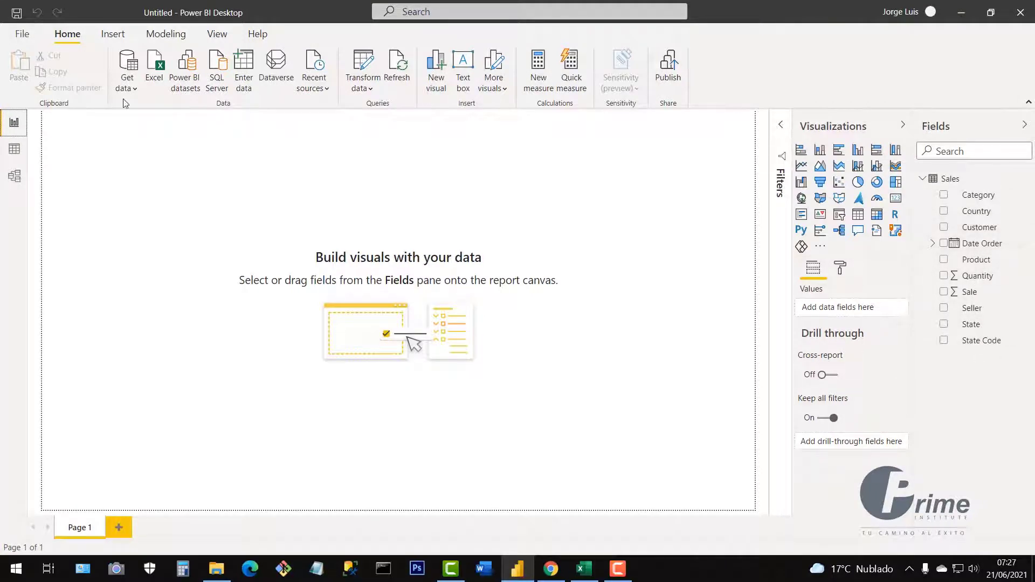
pyautogui.click(14, 149)
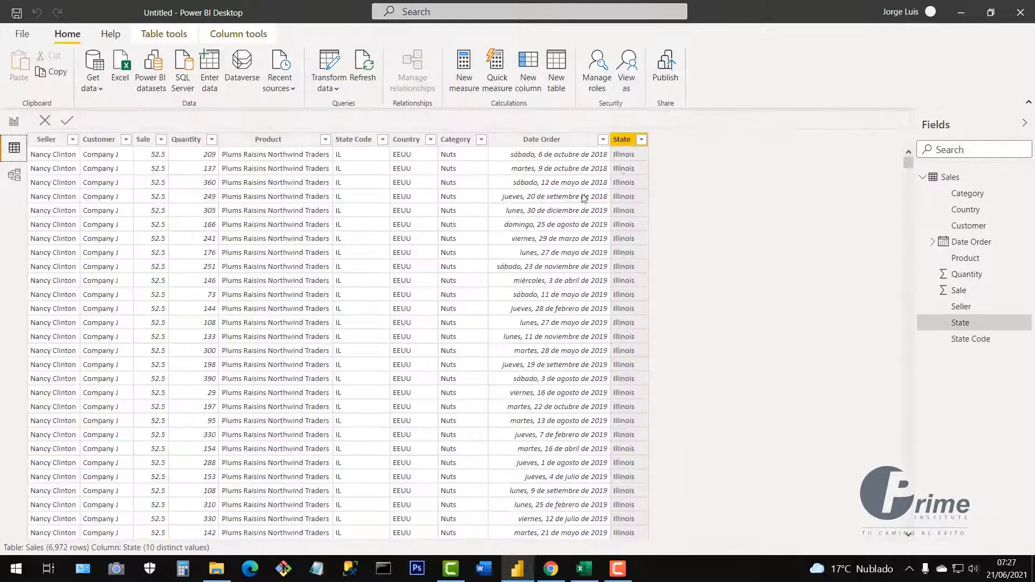
pyautogui.click(15, 122)
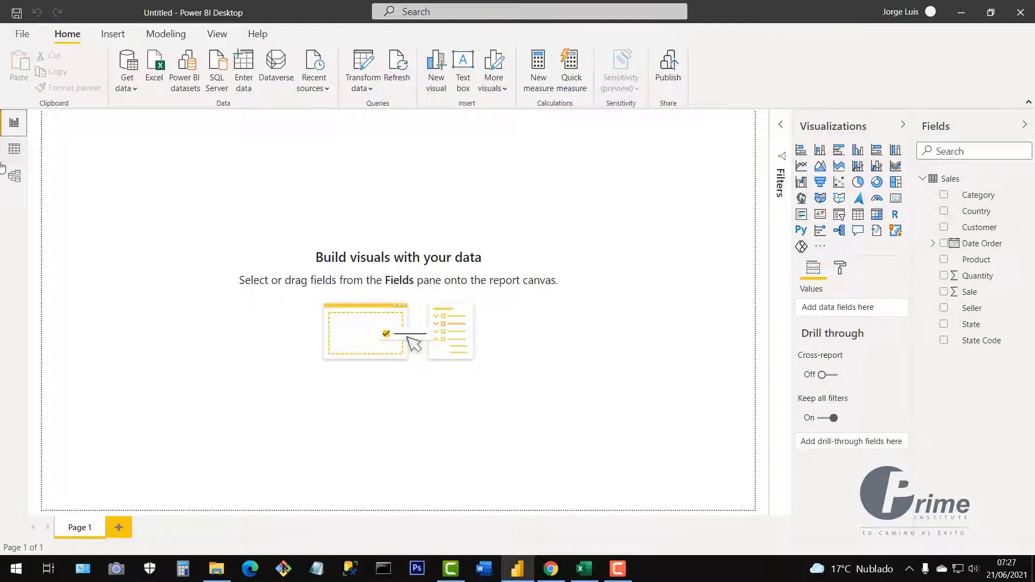
# - Set the display format of the Sales table's Date Order column to *14/03/2001 (d/mm/yyyy)
pyautogui.click(14, 149)
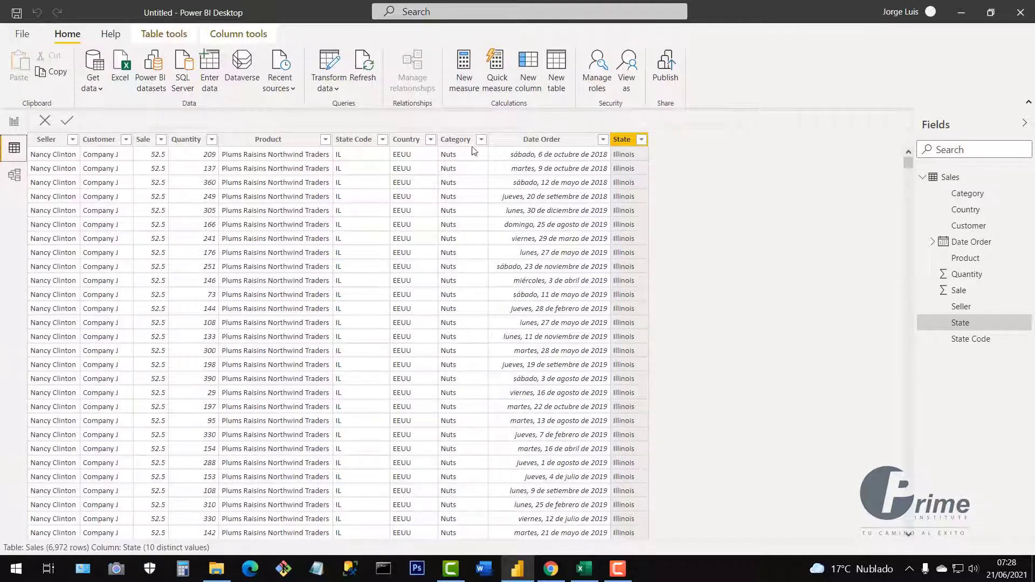
pyautogui.click(534, 141)
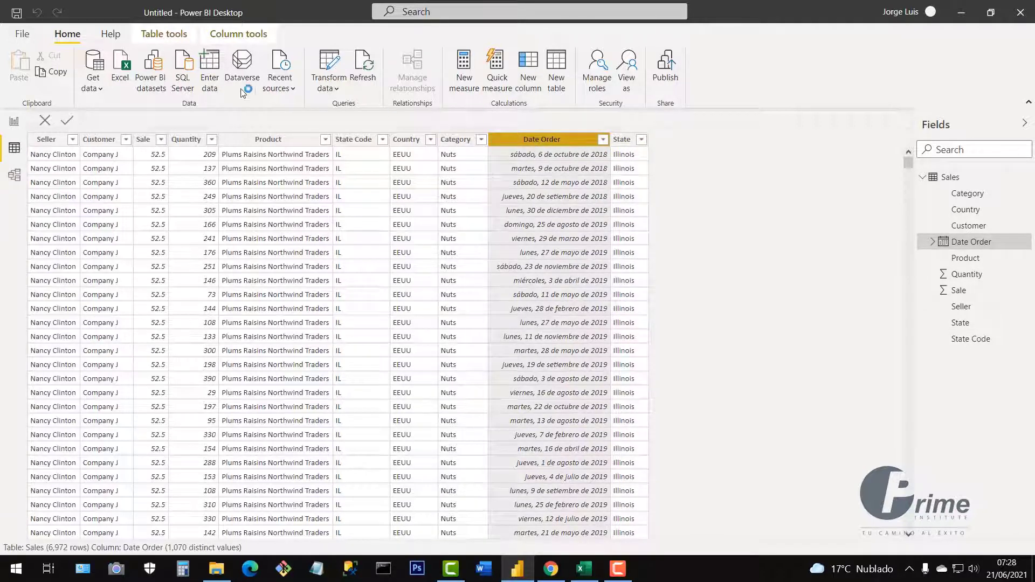
pyautogui.click(233, 35)
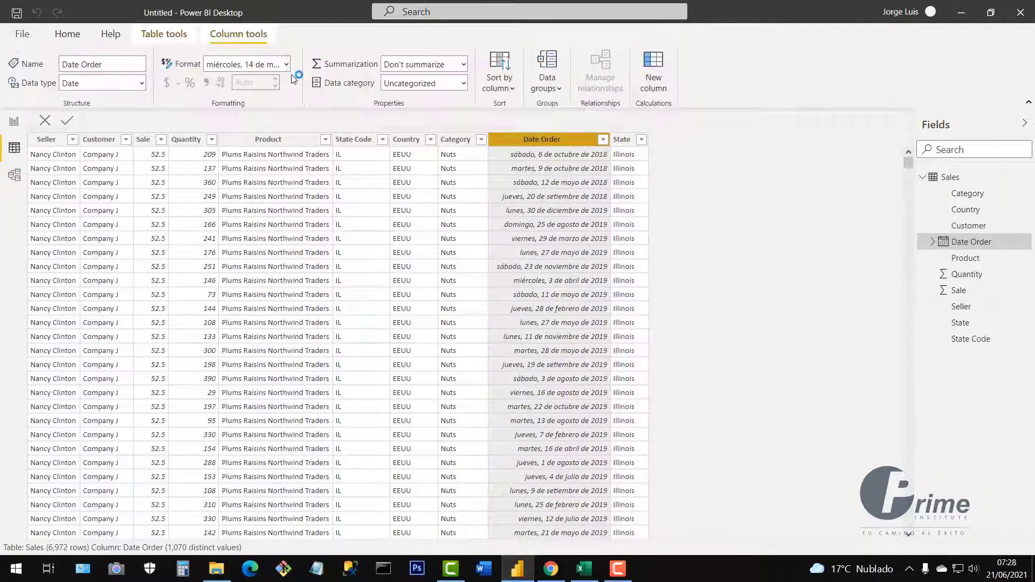
pyautogui.click(286, 64)
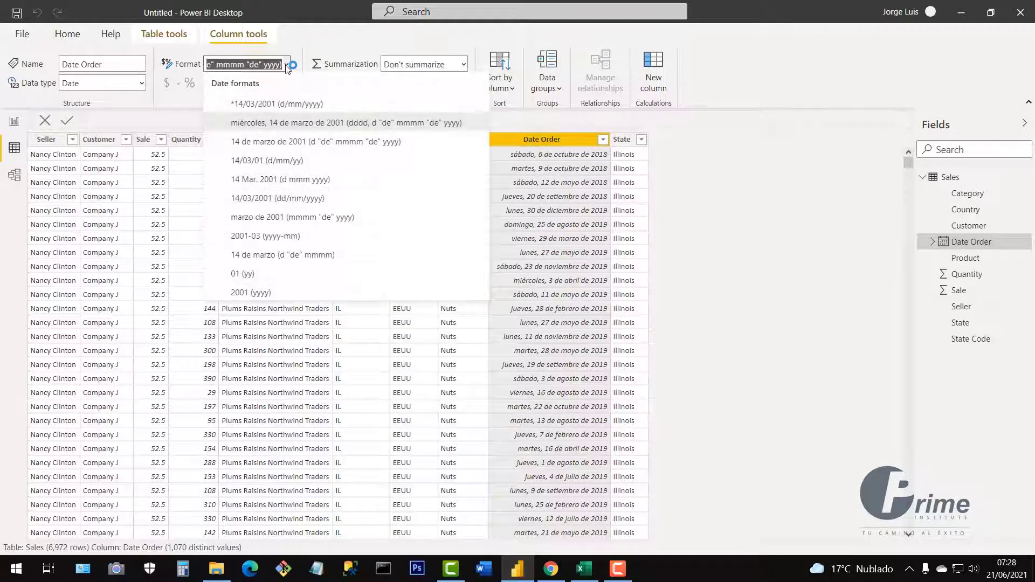
pyautogui.click(257, 98)
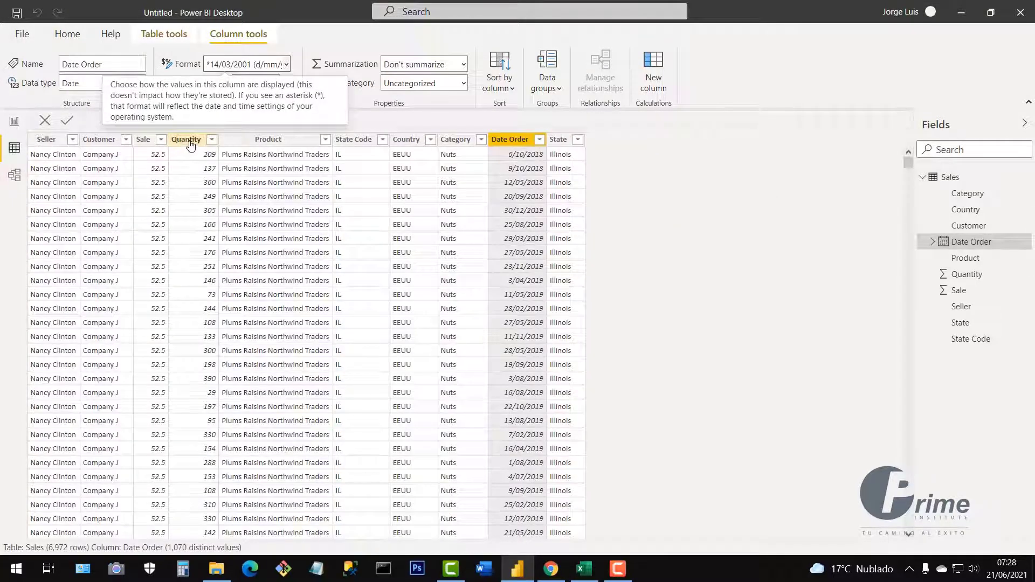
# - Apply the thousands separator to the Quantity column and format the Sale column as $ English (United States) currency
pyautogui.click(189, 141)
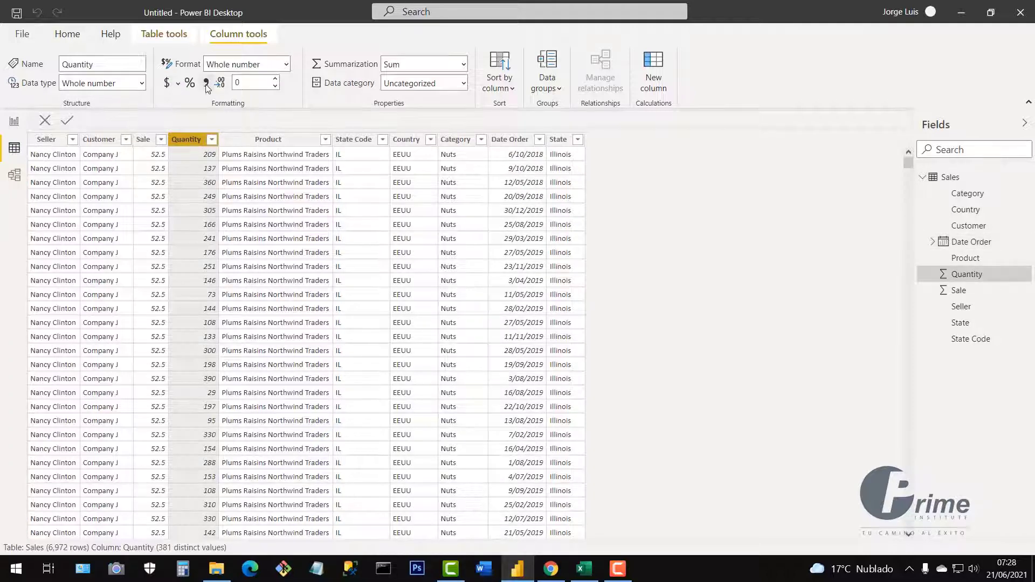
pyautogui.click(207, 84)
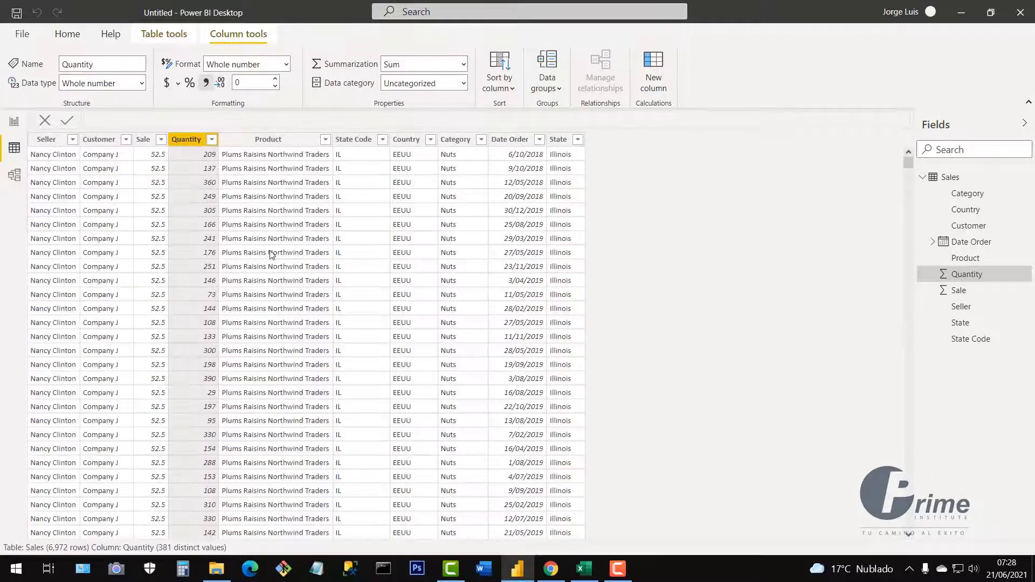
pyautogui.click(144, 141)
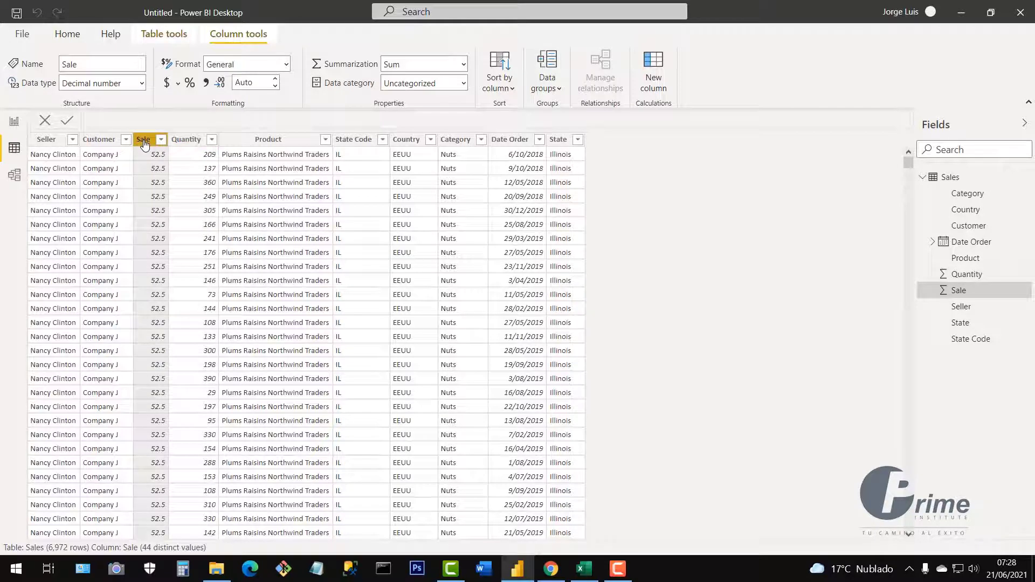
pyautogui.click(179, 85)
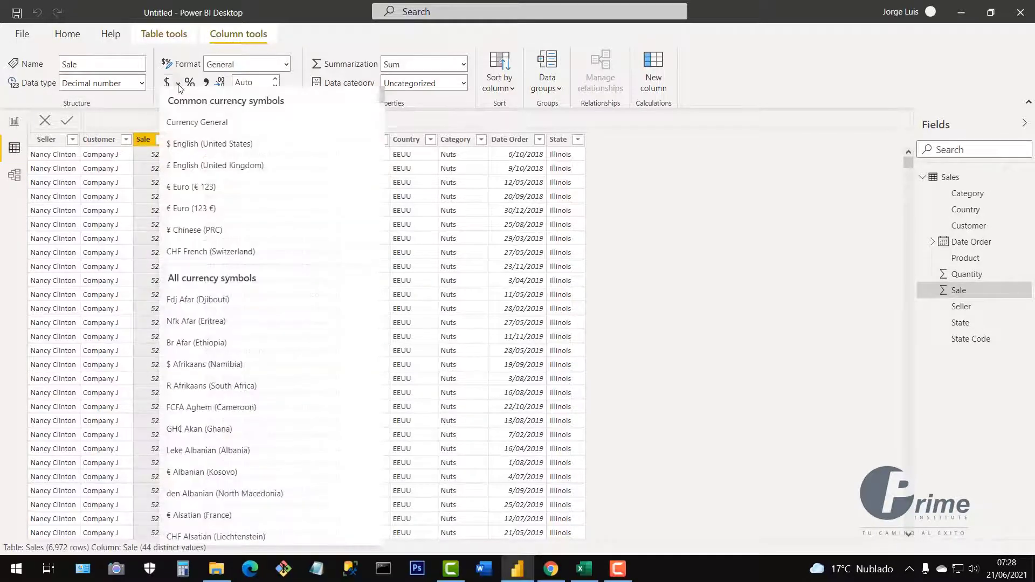
pyautogui.click(180, 156)
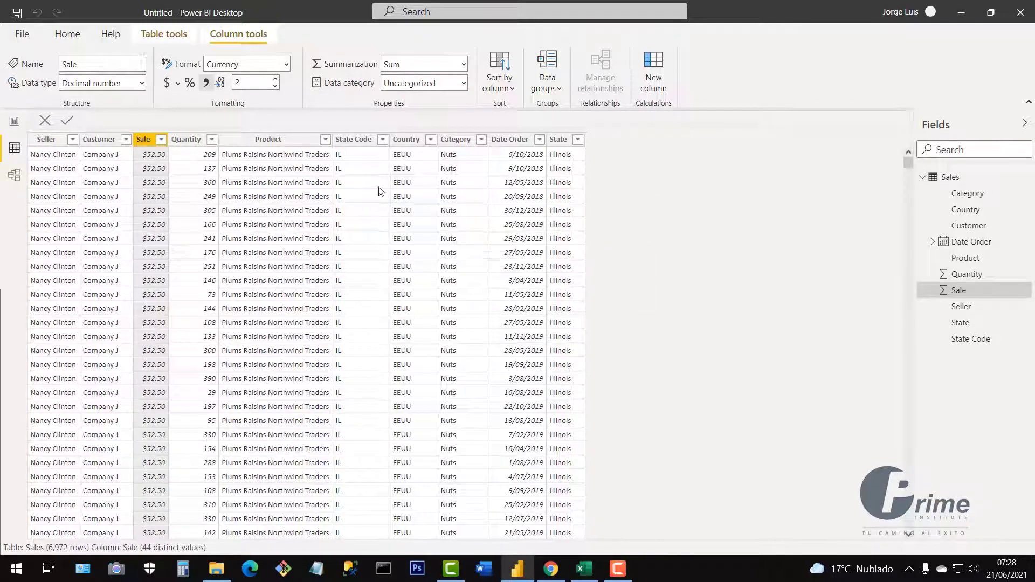
# - Reopen the Sales query in the Power Query Editor to transform its data
pyautogui.click(64, 35)
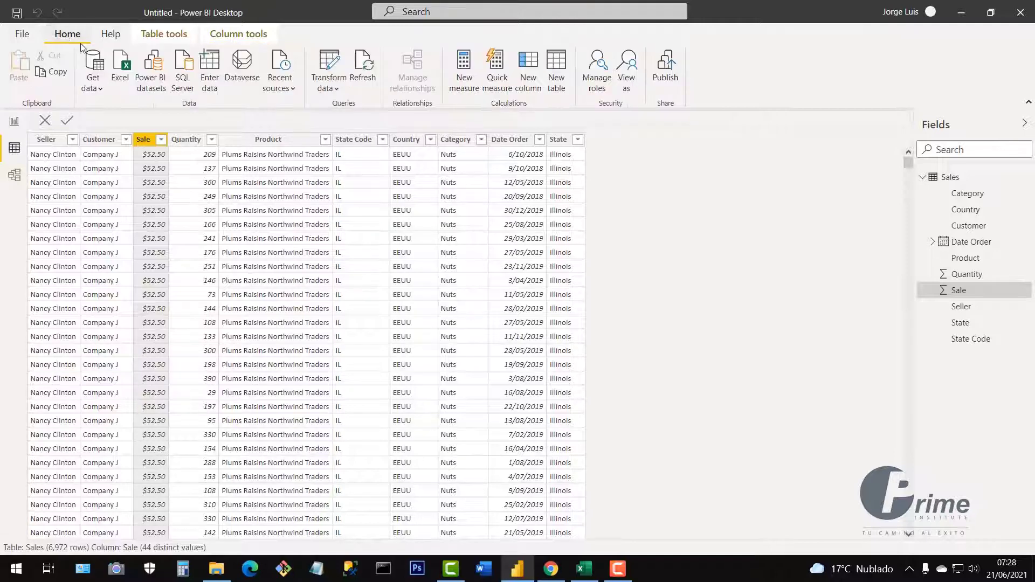
pyautogui.click(335, 89)
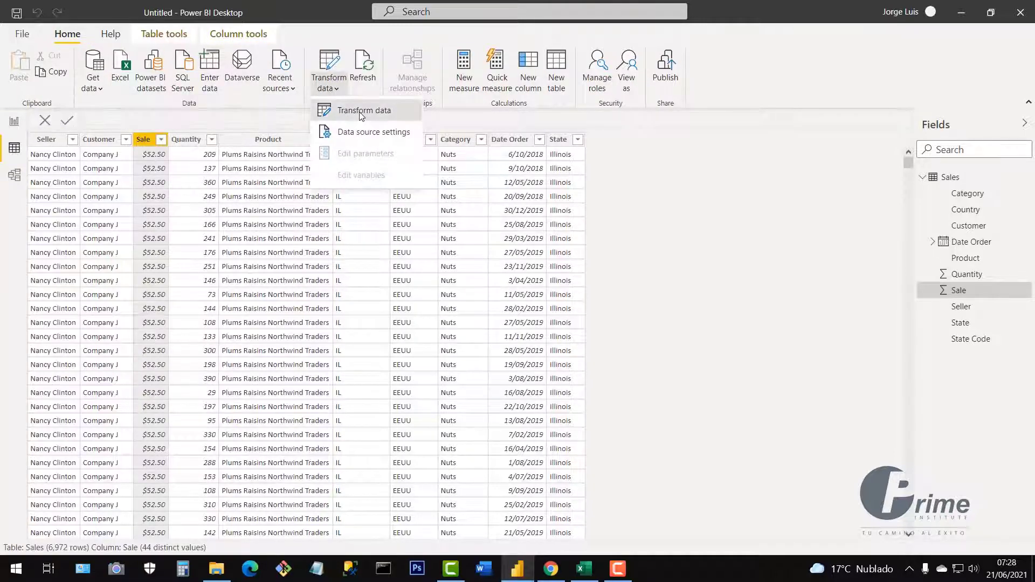
pyautogui.click(361, 114)
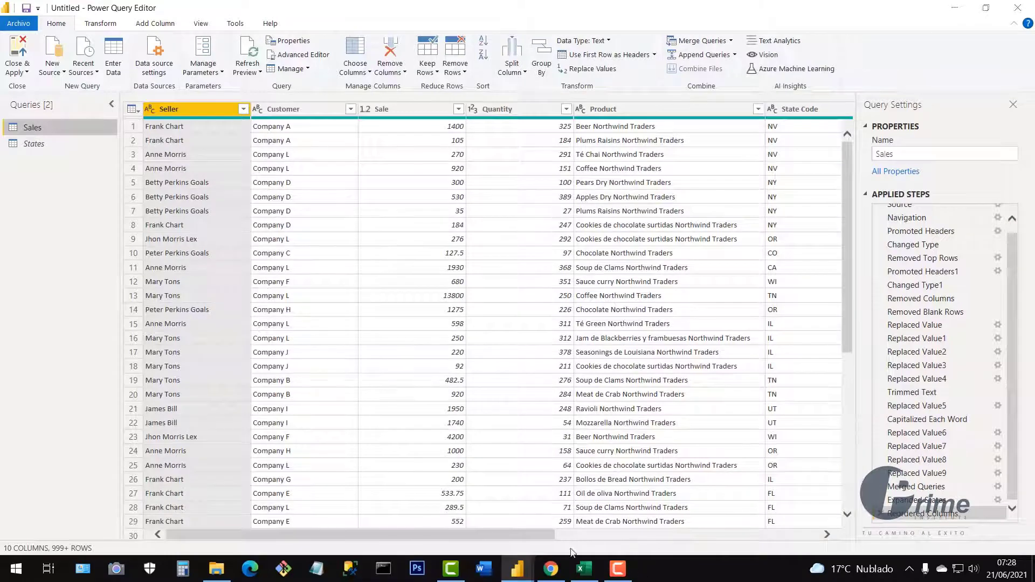
# - Add a Year column to the Sales query from the Date Order column and inspect its distinct values
pyautogui.moveTo(538, 535); pyautogui.dragTo(812, 518)
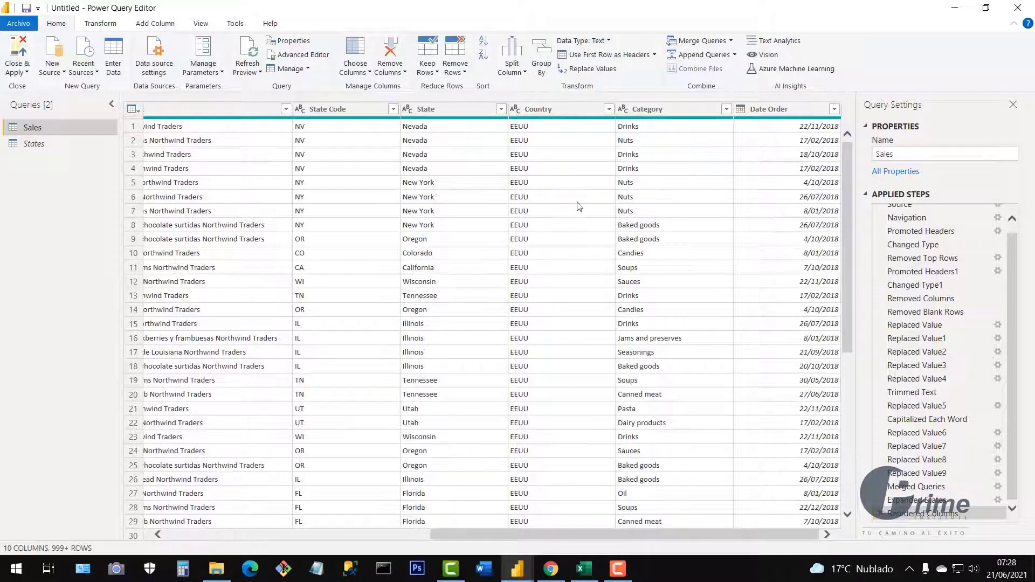
pyautogui.click(777, 108)
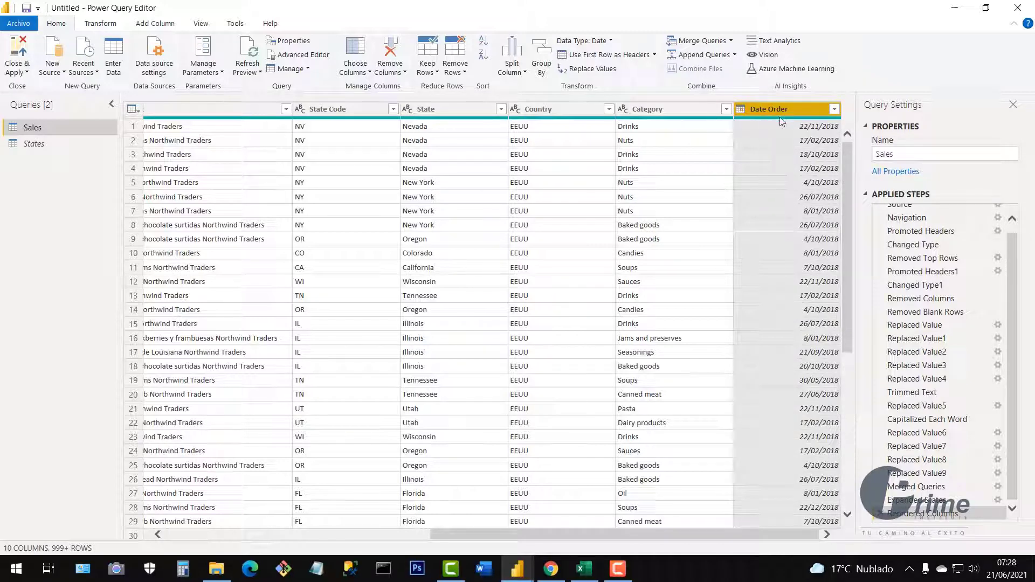
pyautogui.moveTo(784, 127)
pyautogui.click(153, 27)
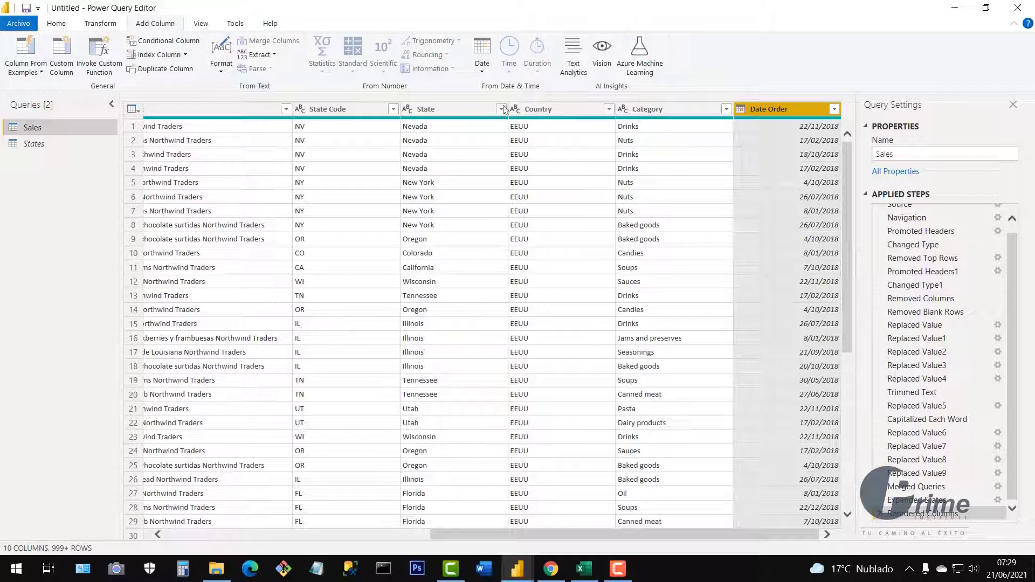
pyautogui.click(482, 73)
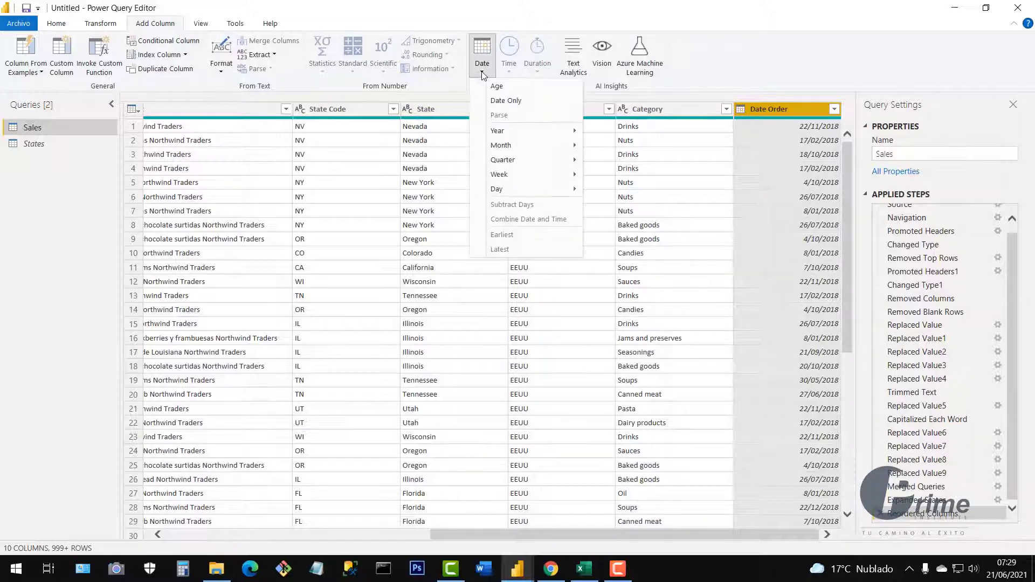
pyautogui.moveTo(499, 134)
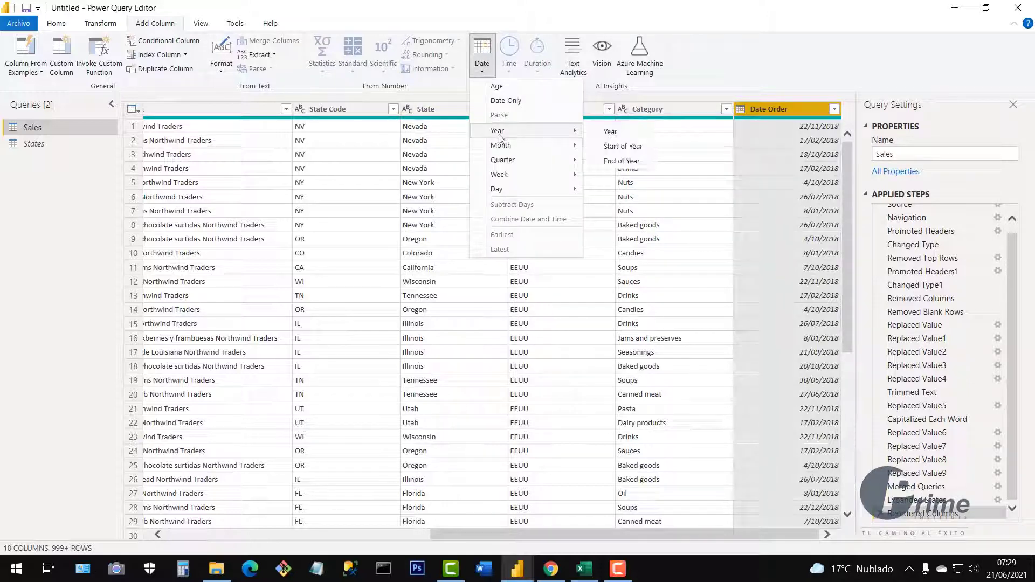
pyautogui.click(617, 138)
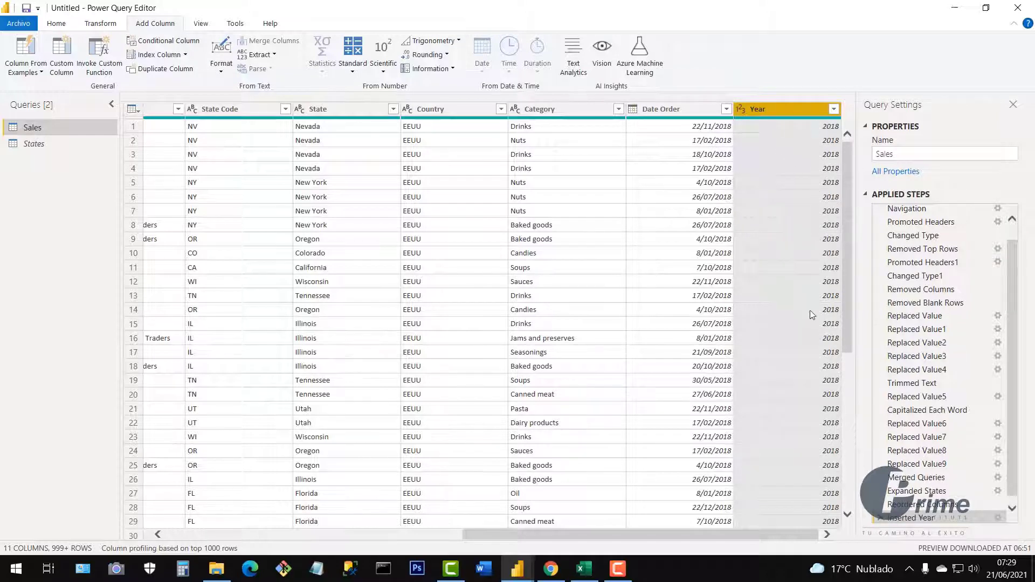
pyautogui.click(834, 109)
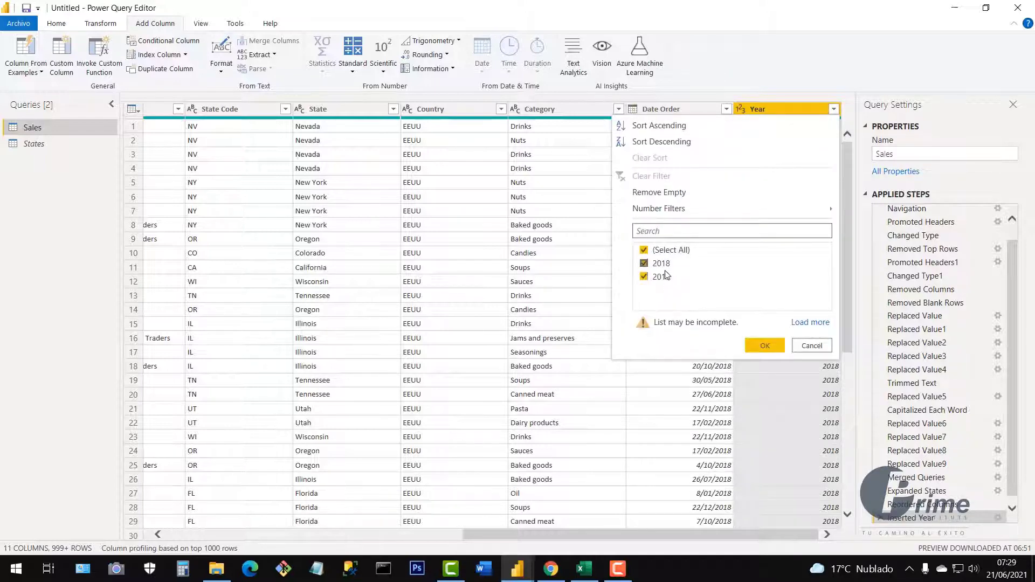
pyautogui.click(809, 348)
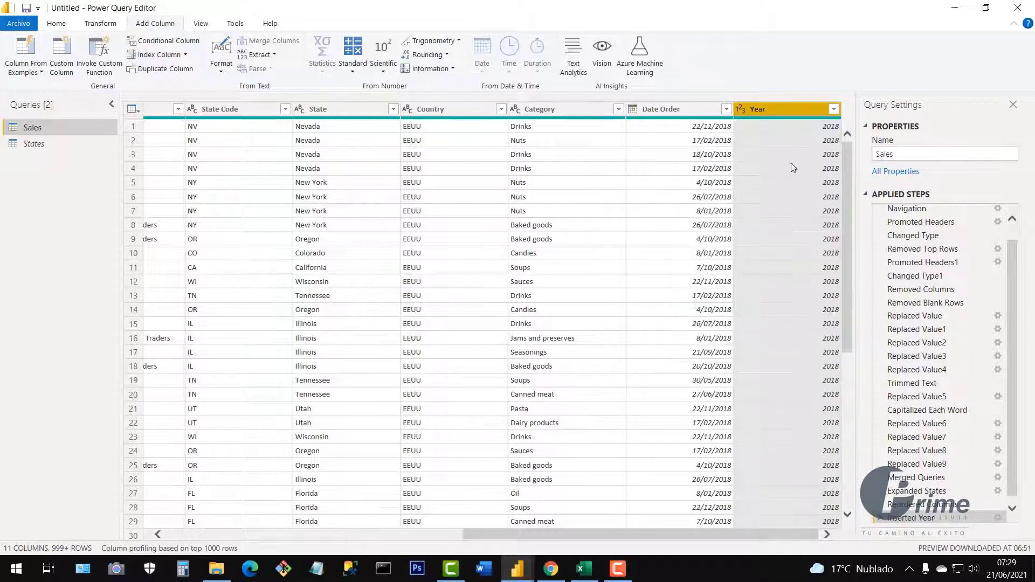
# - Add a numeric Month column from the Date Order column and inspect its full list of distinct values
pyautogui.click(674, 109)
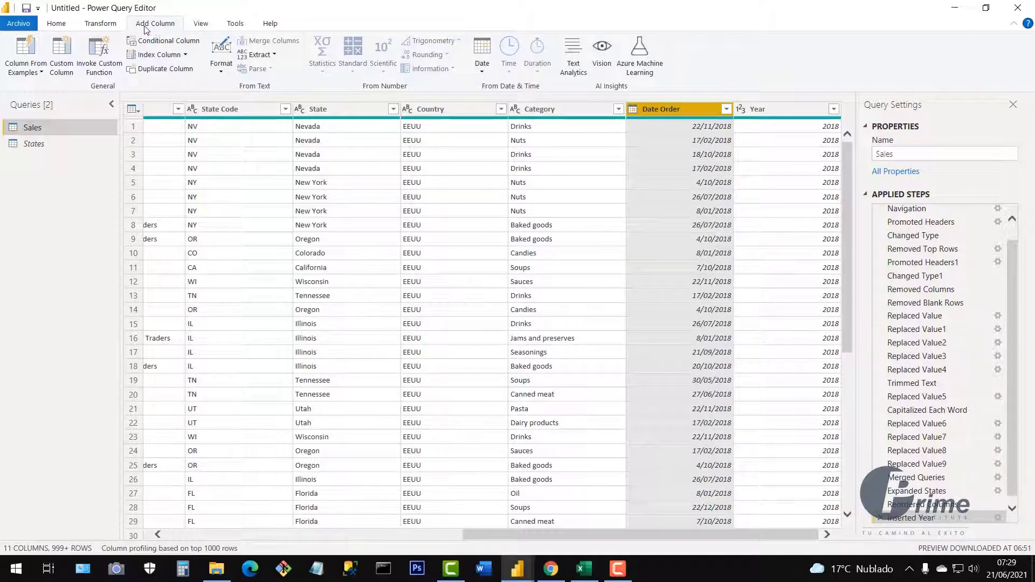
pyautogui.click(482, 75)
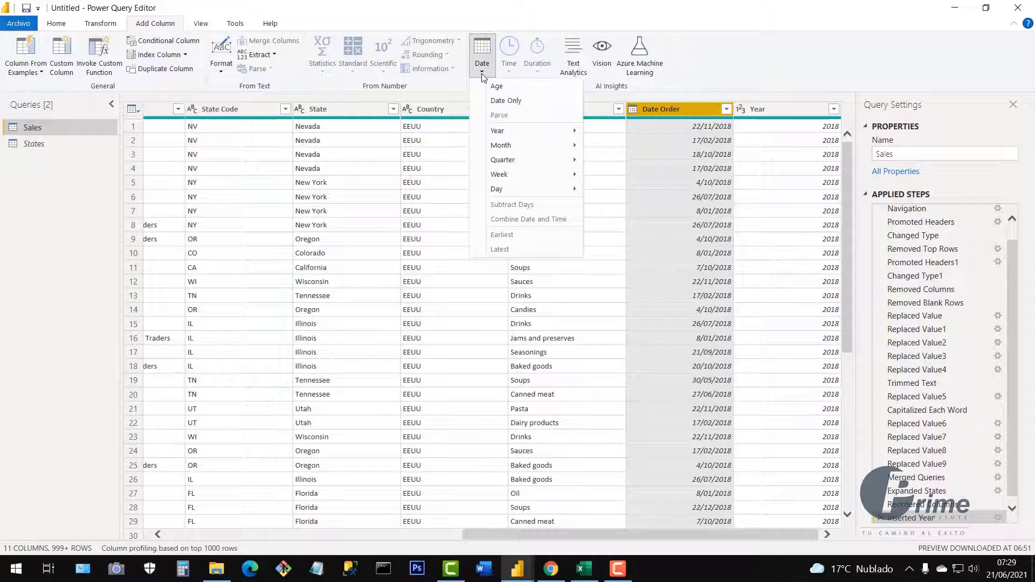
pyautogui.moveTo(511, 148)
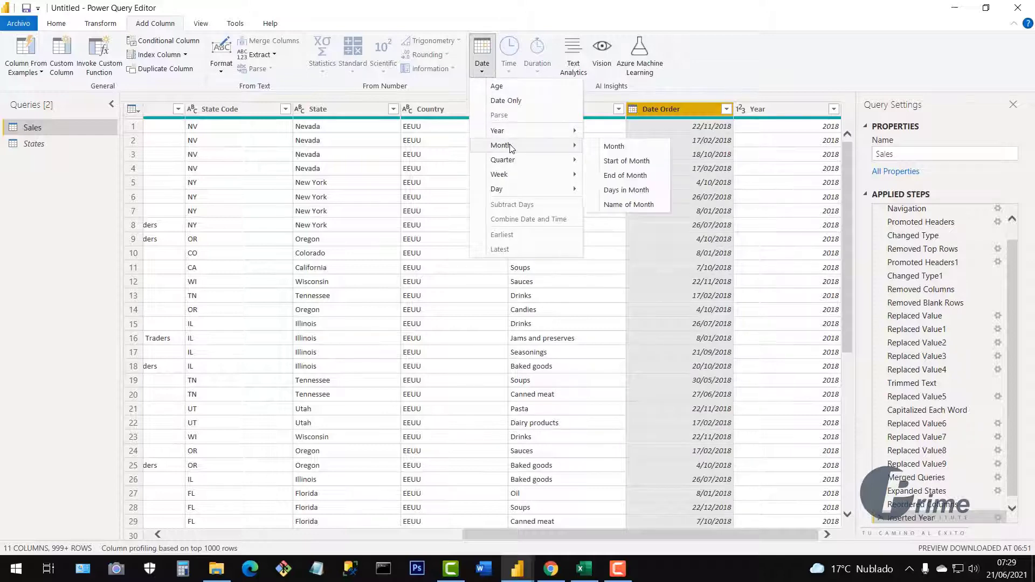
pyautogui.click(613, 146)
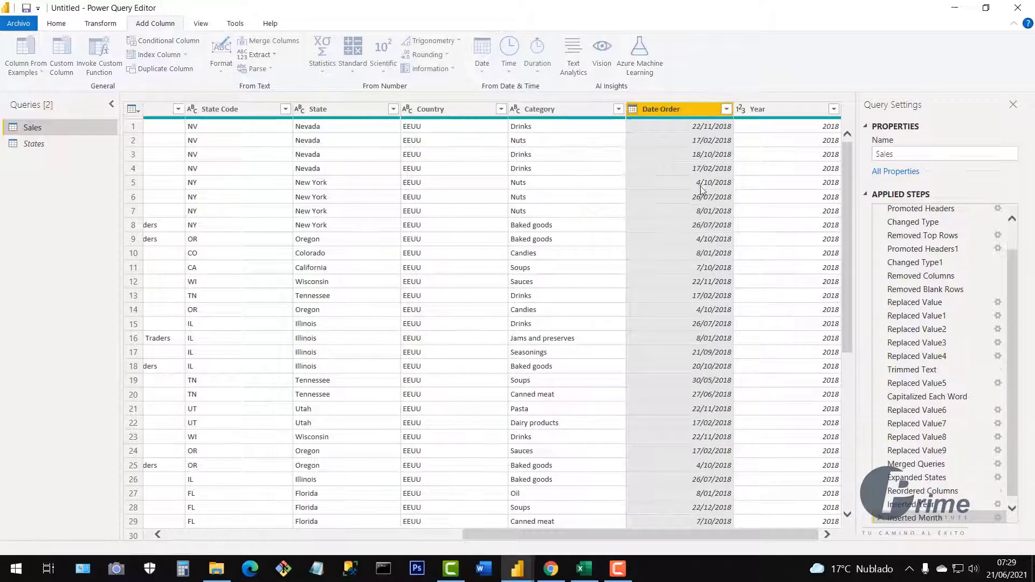
pyautogui.click(834, 110)
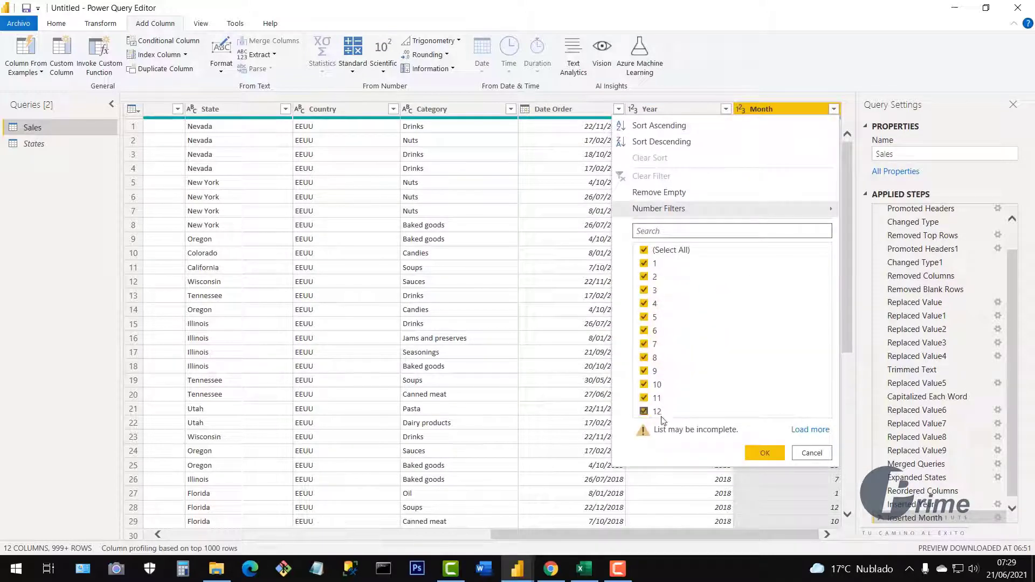
pyautogui.click(814, 430)
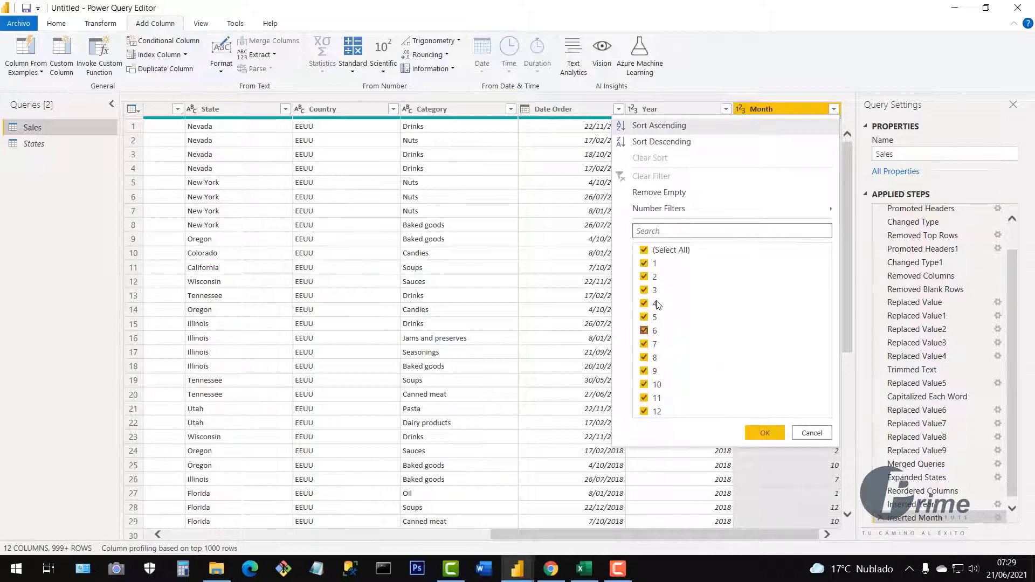
pyautogui.click(810, 434)
# - Add a Name of Month column from the Date Order column and inspect the month names it contains
pyautogui.click(574, 107)
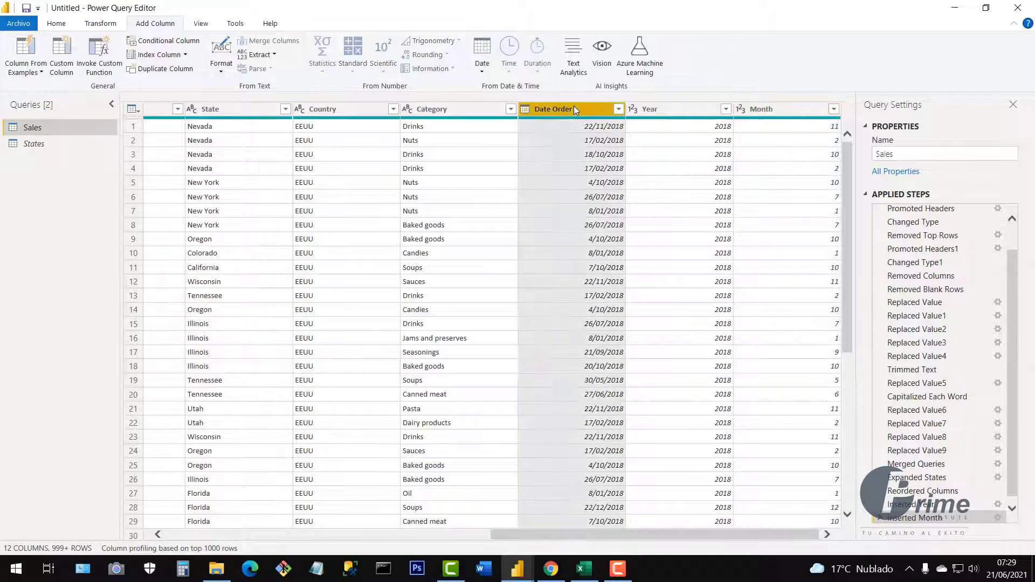
pyautogui.click(483, 72)
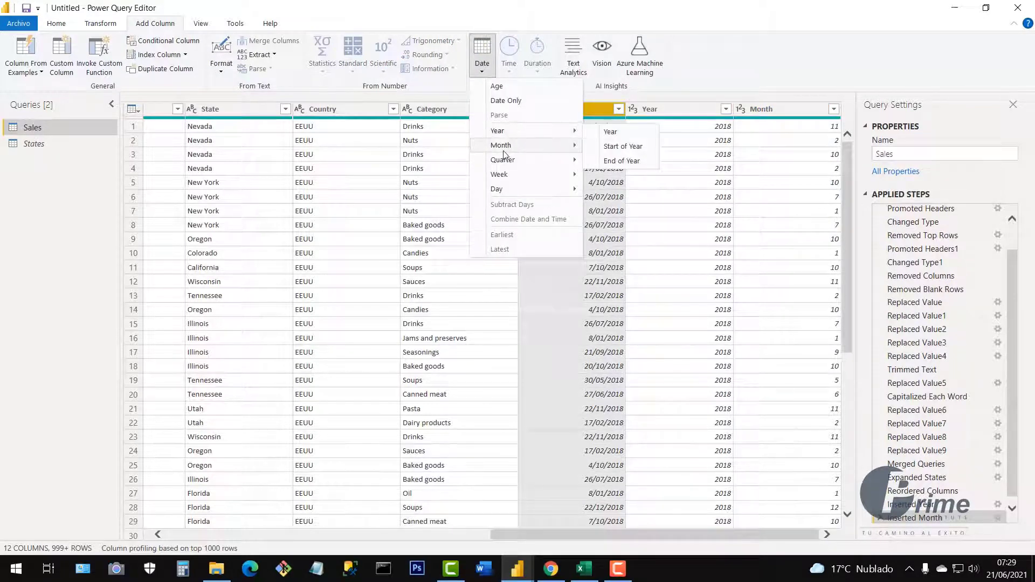
pyautogui.moveTo(502, 152)
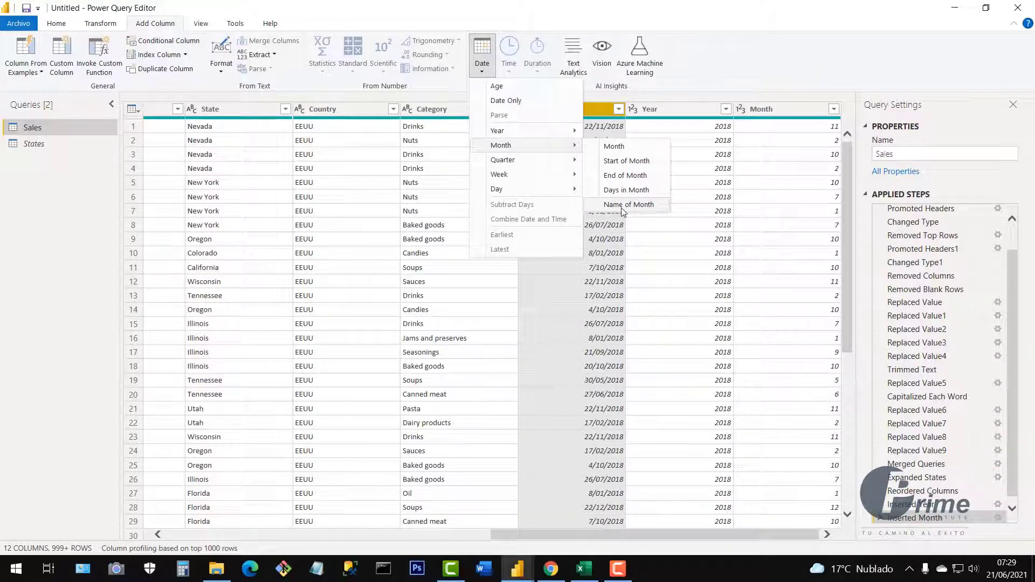
pyautogui.click(637, 211)
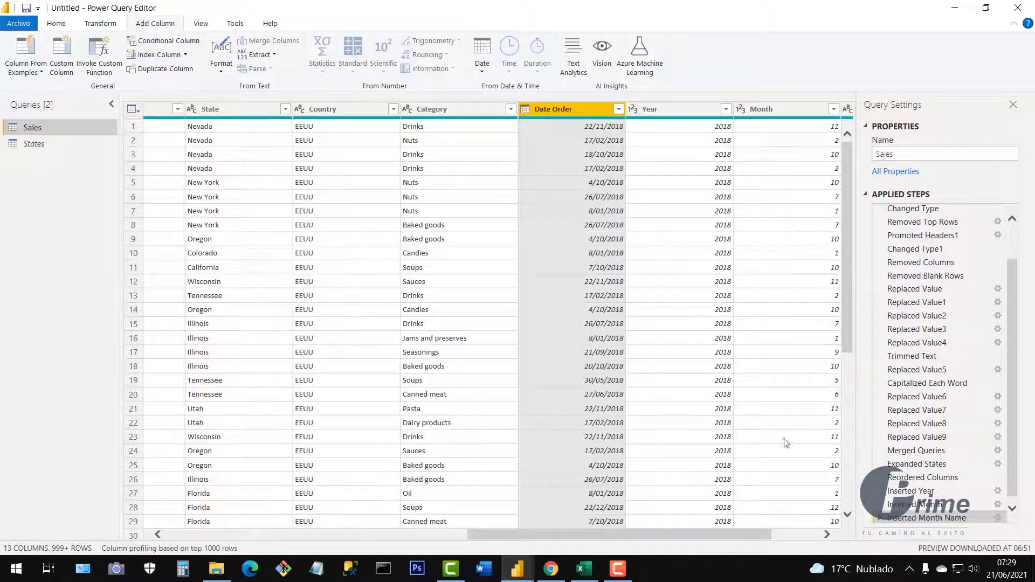
pyautogui.moveTo(753, 532); pyautogui.dragTo(839, 526)
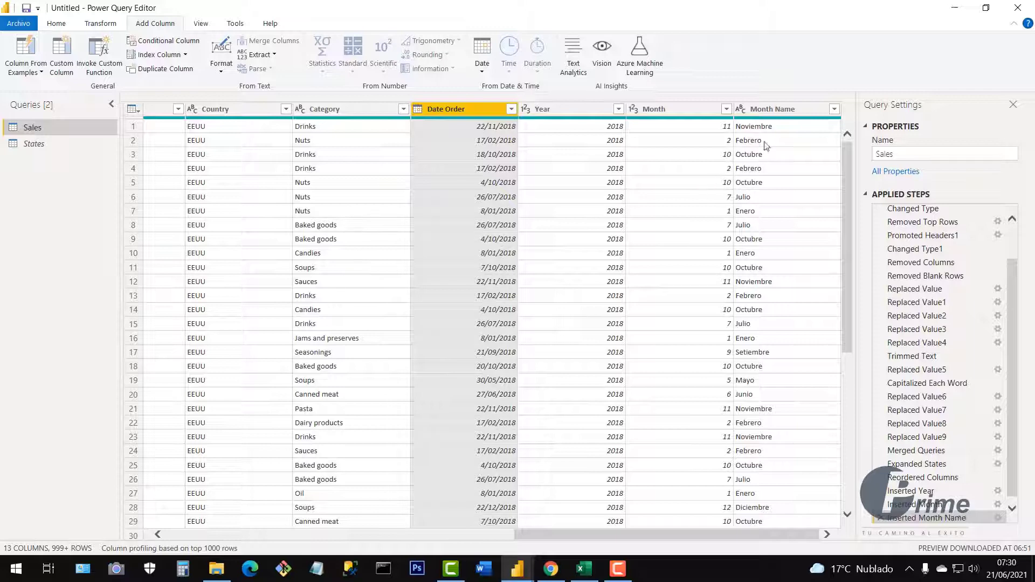
pyautogui.click(833, 109)
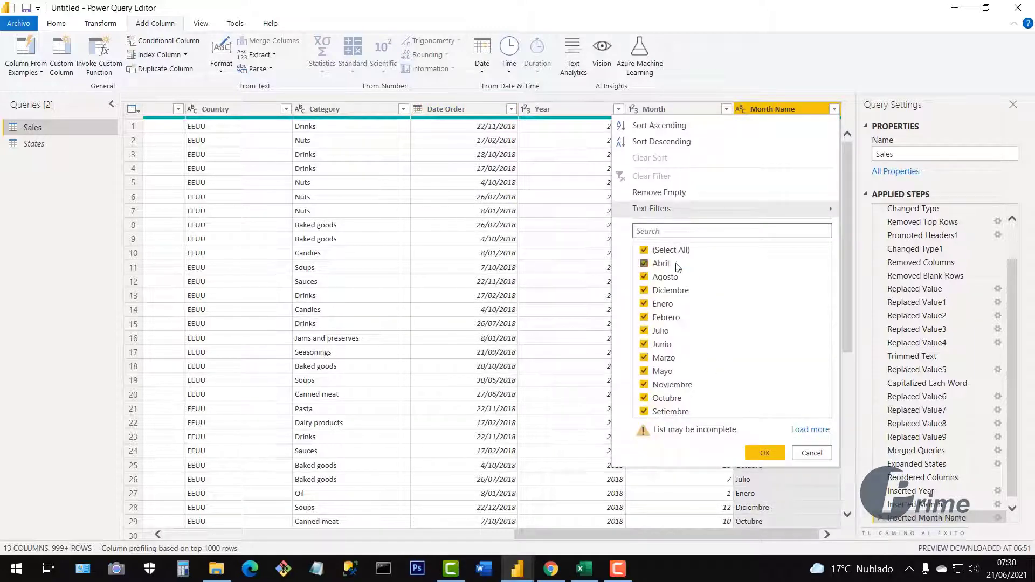
pyautogui.click(812, 454)
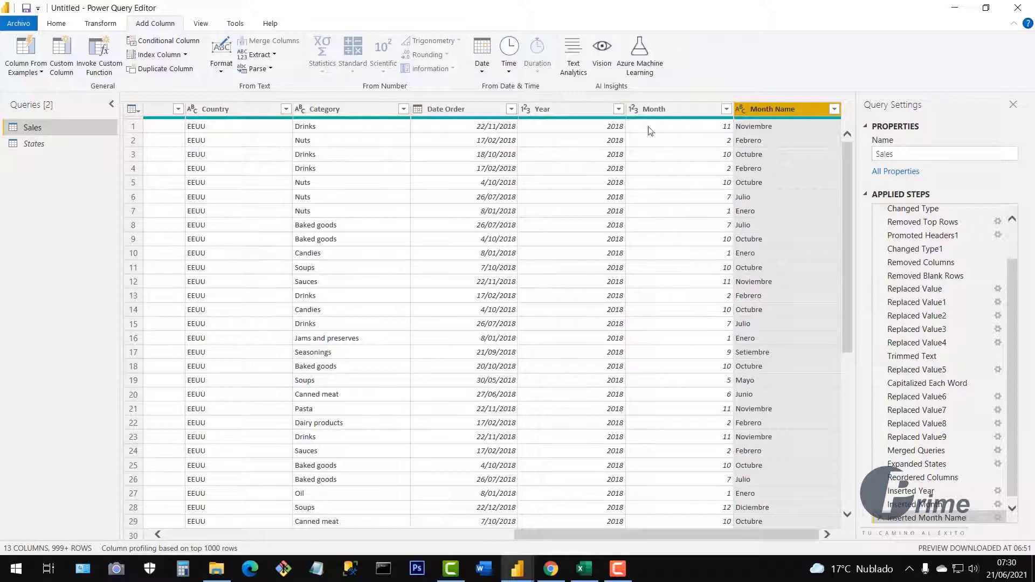
# - Add a Day column from the Date Order column and look through its list of distinct values
pyautogui.click(464, 108)
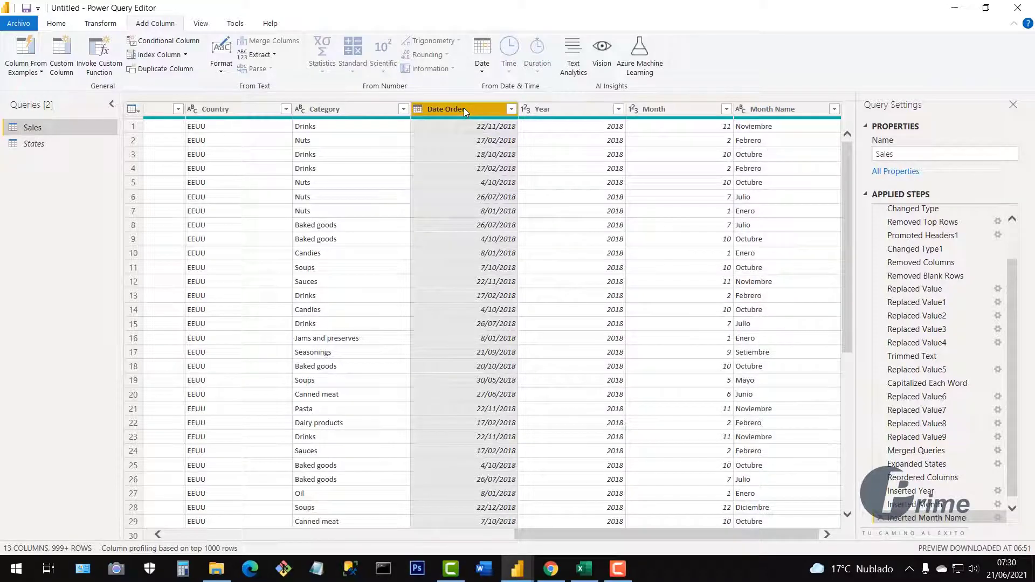
pyautogui.click(483, 74)
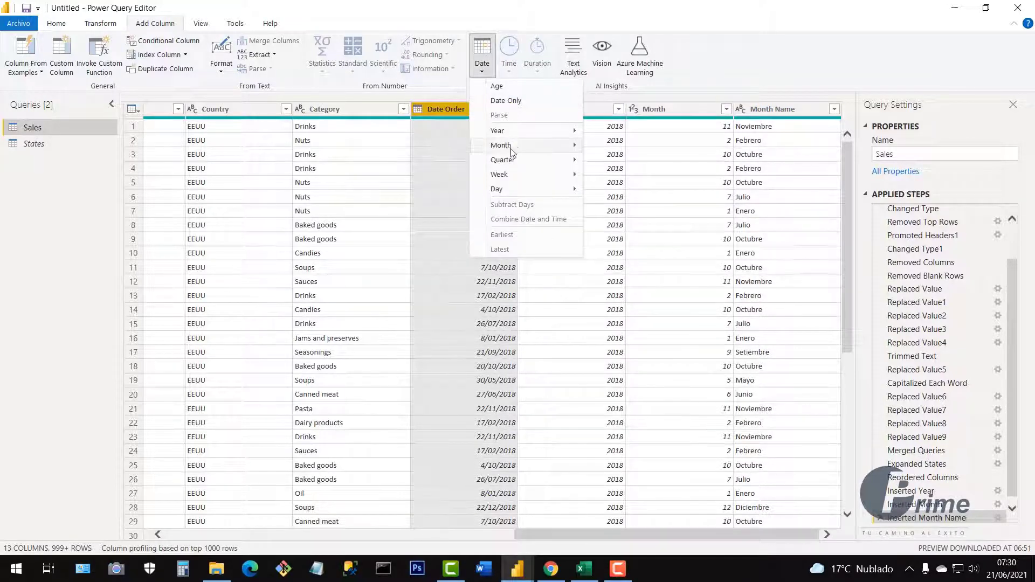
pyautogui.moveTo(510, 180)
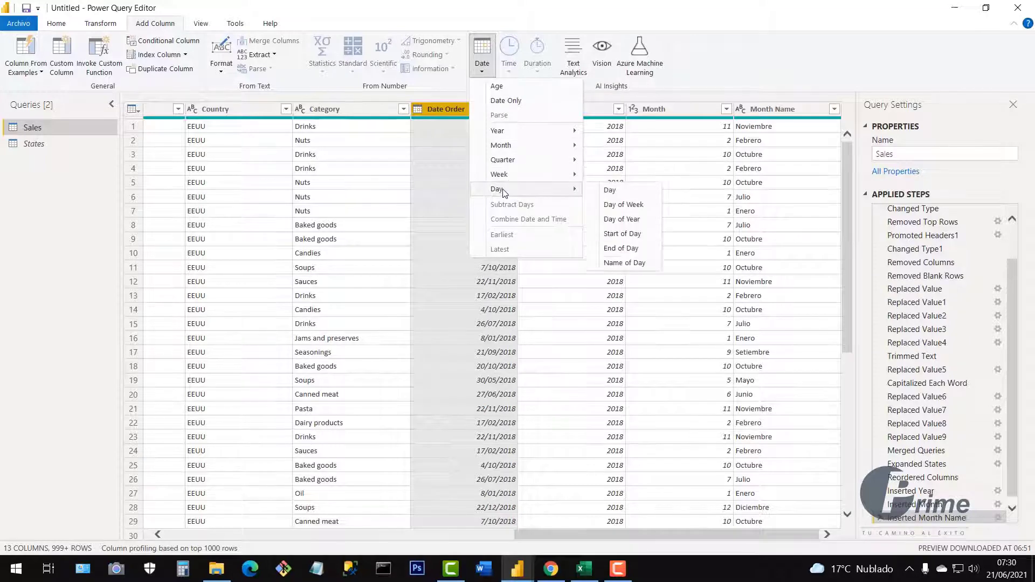
pyautogui.click(614, 193)
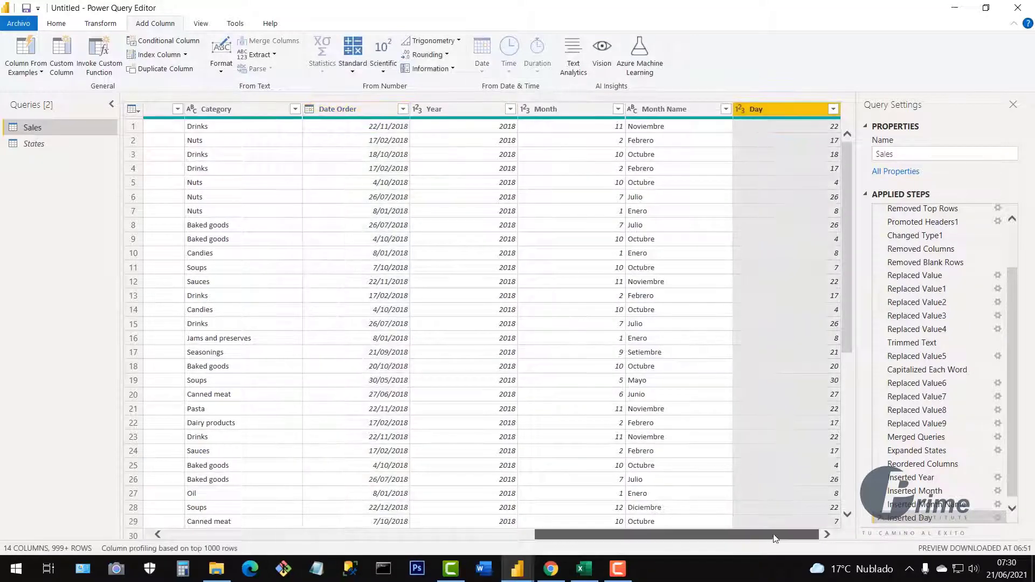
pyautogui.click(833, 110)
pyautogui.scroll(-2, 826, 349)
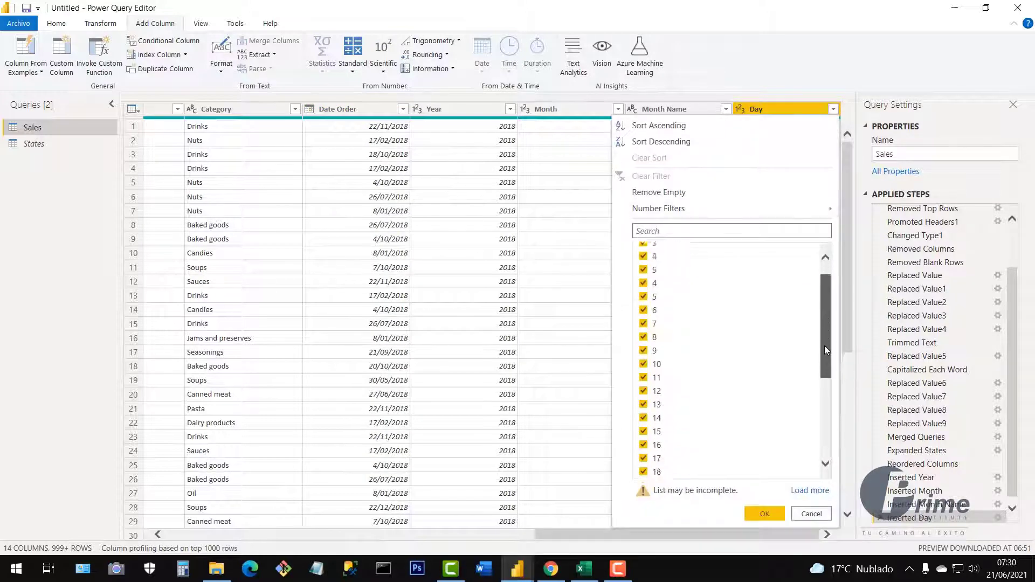
pyautogui.moveTo(824, 348); pyautogui.dragTo(828, 416)
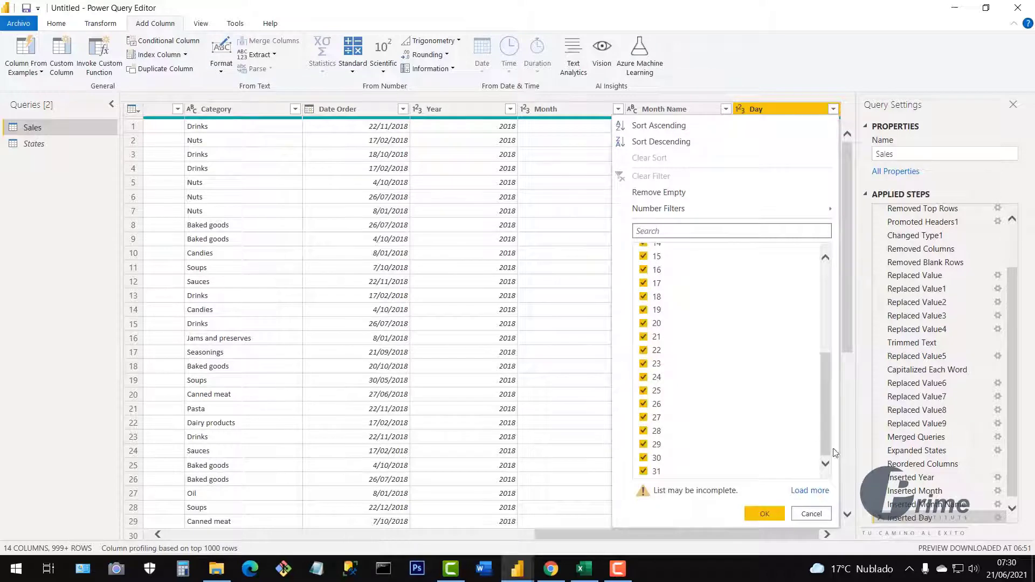
pyautogui.click(811, 513)
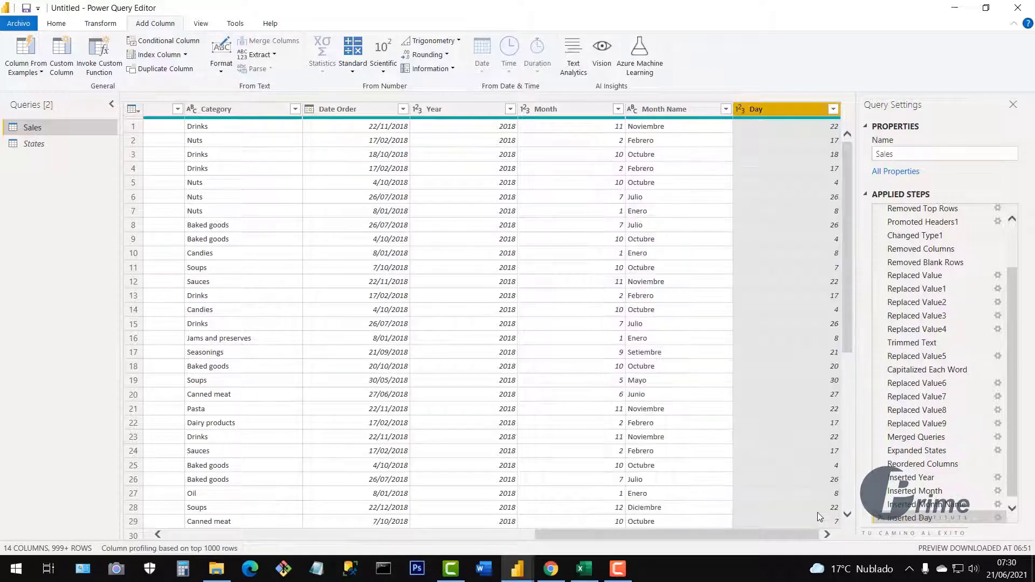
# - Add a Quarter of Year column to the Sales query from the Date Order column and inspect its distinct values
pyautogui.click(681, 113)
pyautogui.click(557, 111)
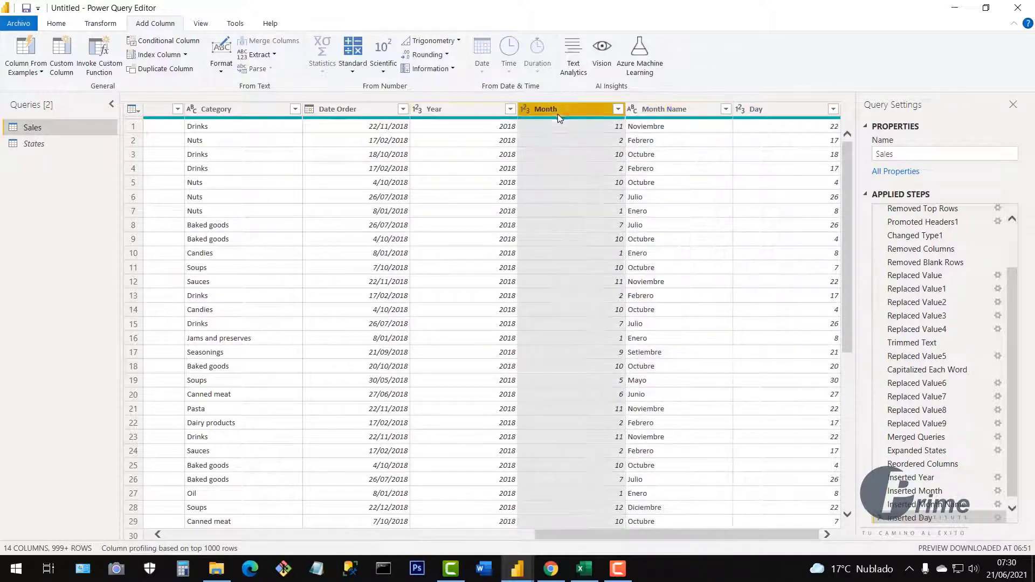
pyautogui.click(445, 112)
pyautogui.click(355, 111)
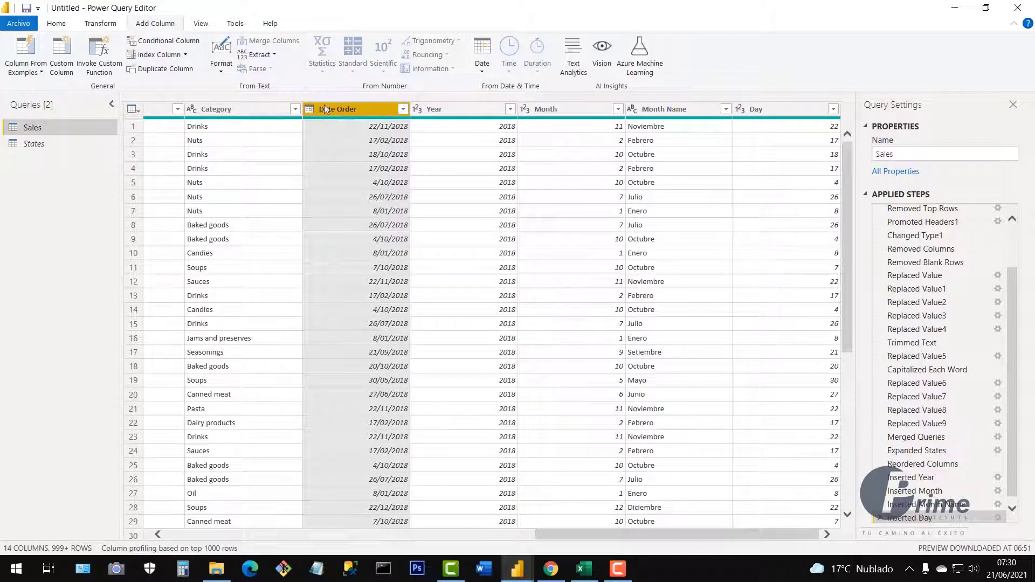
pyautogui.click(482, 68)
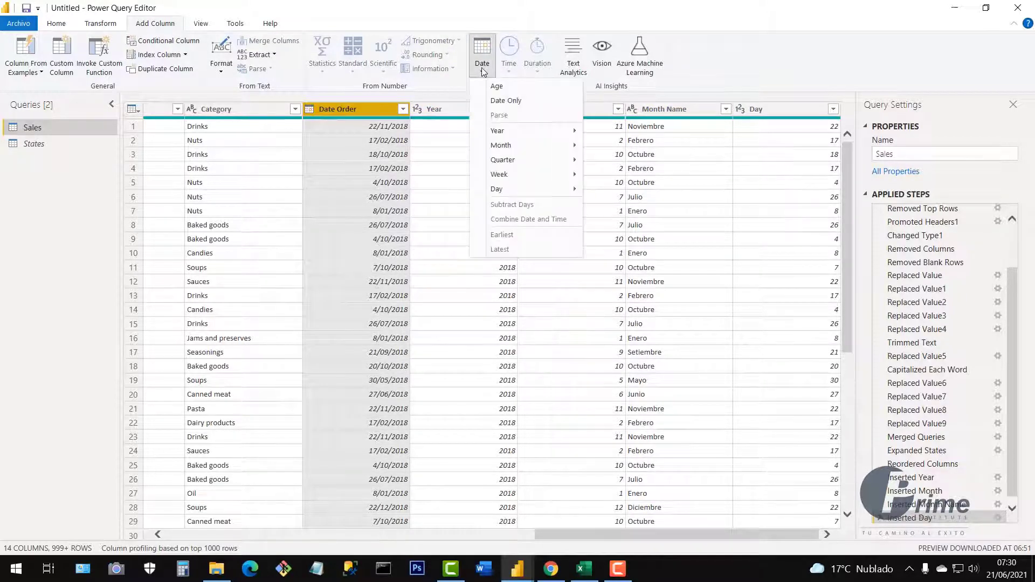
pyautogui.moveTo(502, 137)
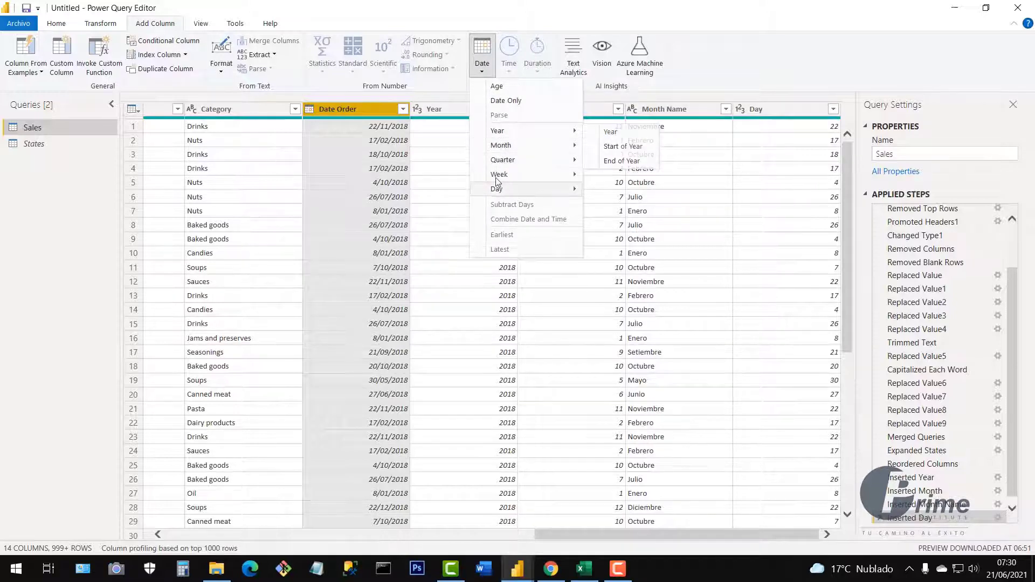
pyautogui.moveTo(497, 178)
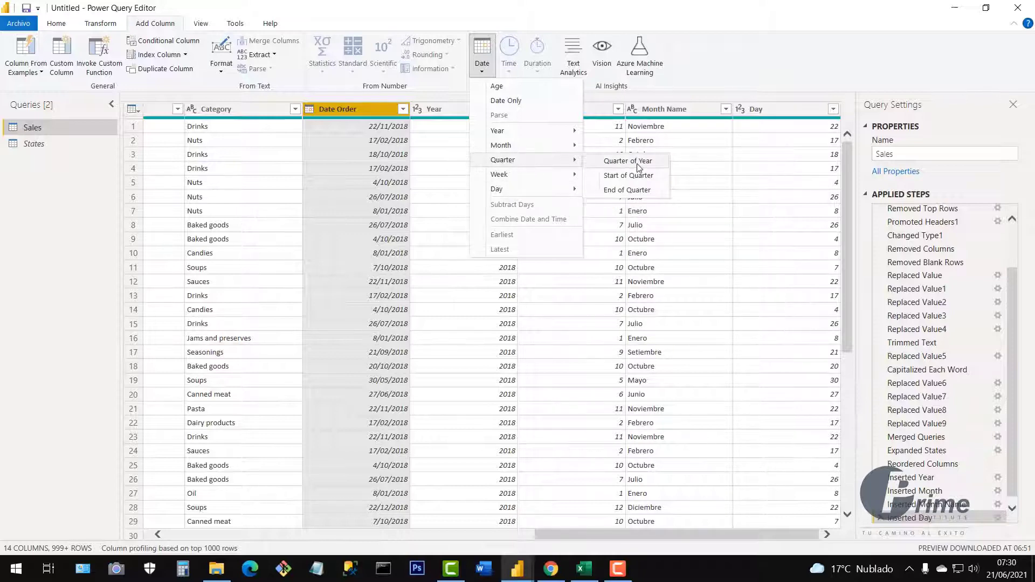
pyautogui.click(621, 165)
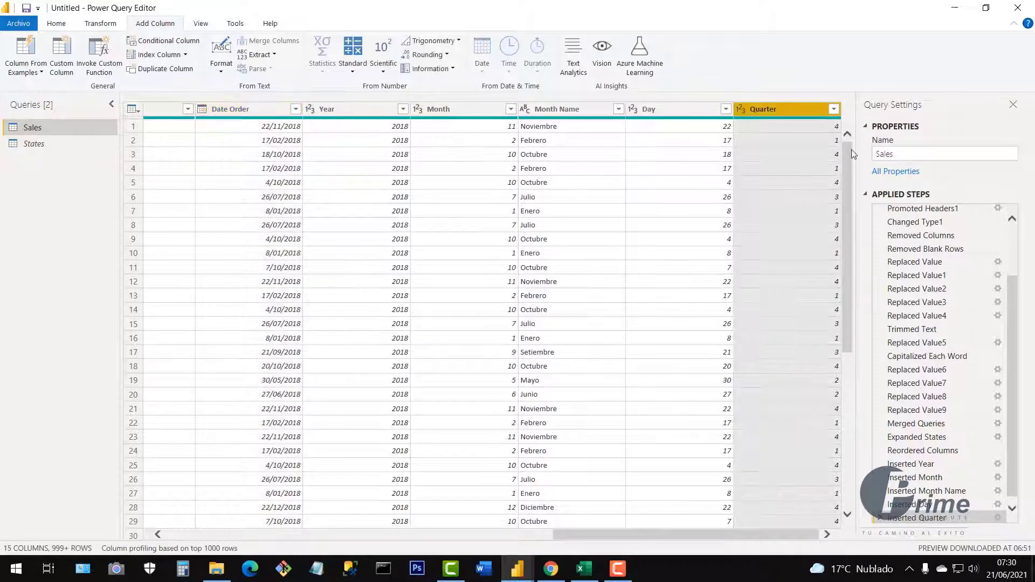
pyautogui.click(833, 109)
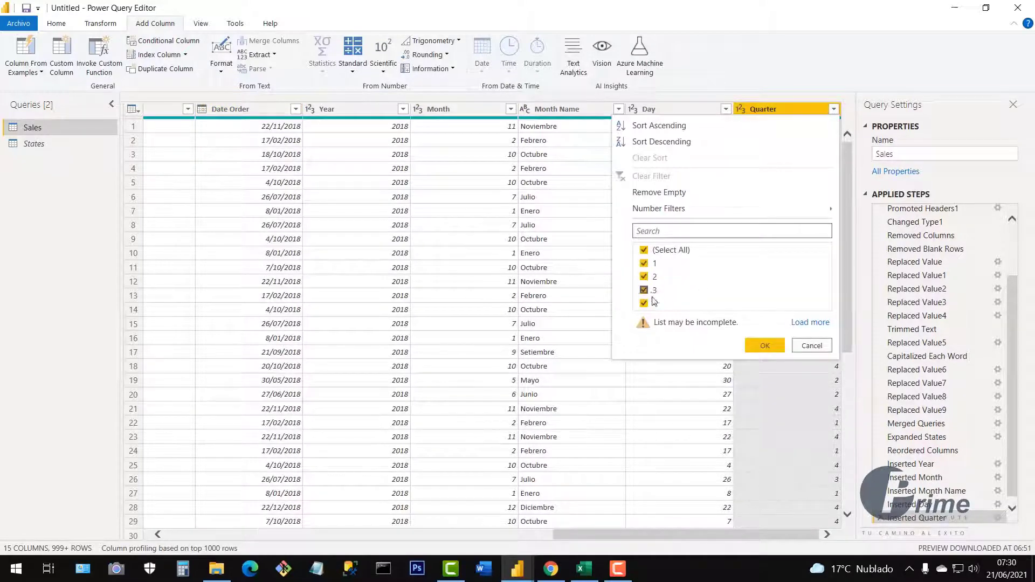
pyautogui.click(811, 347)
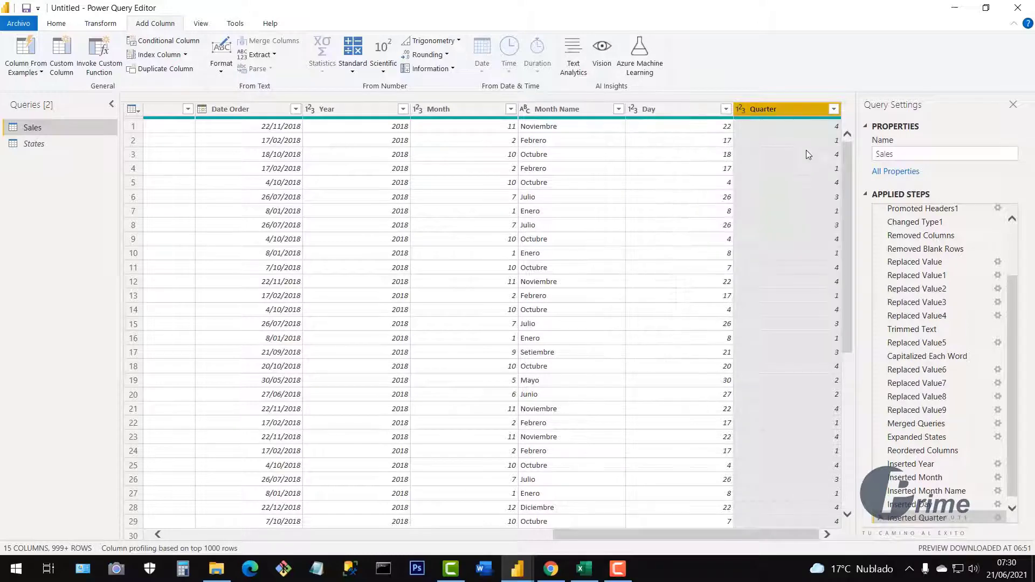
# - Add a Week of Year column from the Date Order column and look through its list of distinct values
pyautogui.click(233, 110)
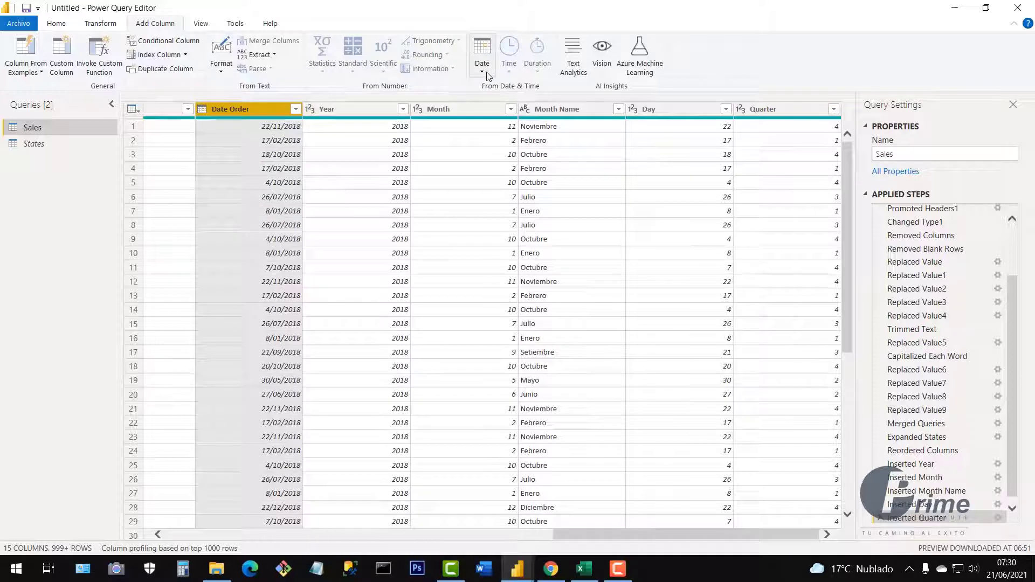
pyautogui.click(482, 57)
pyautogui.moveTo(517, 178)
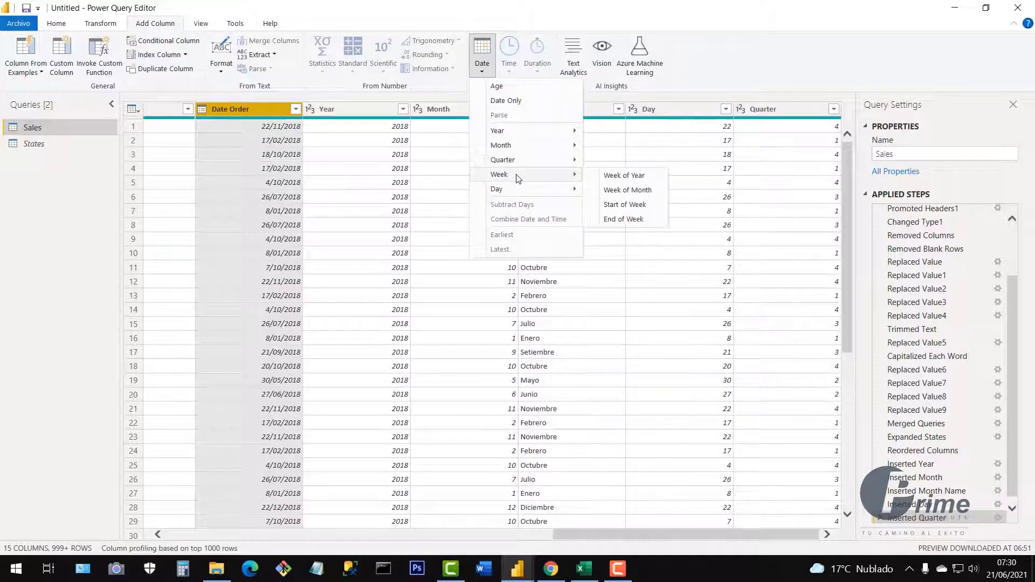
pyautogui.click(631, 178)
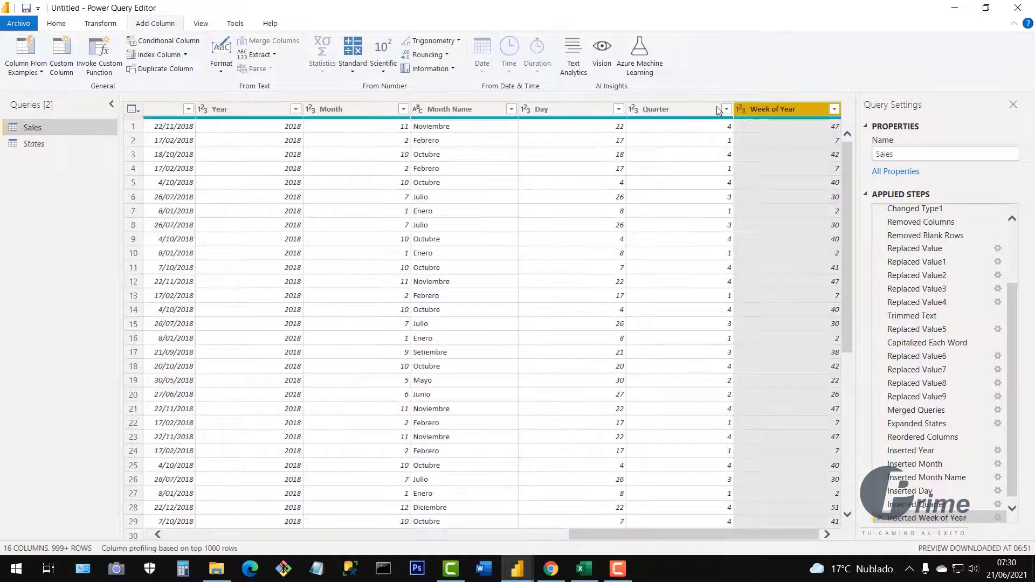
pyautogui.click(834, 110)
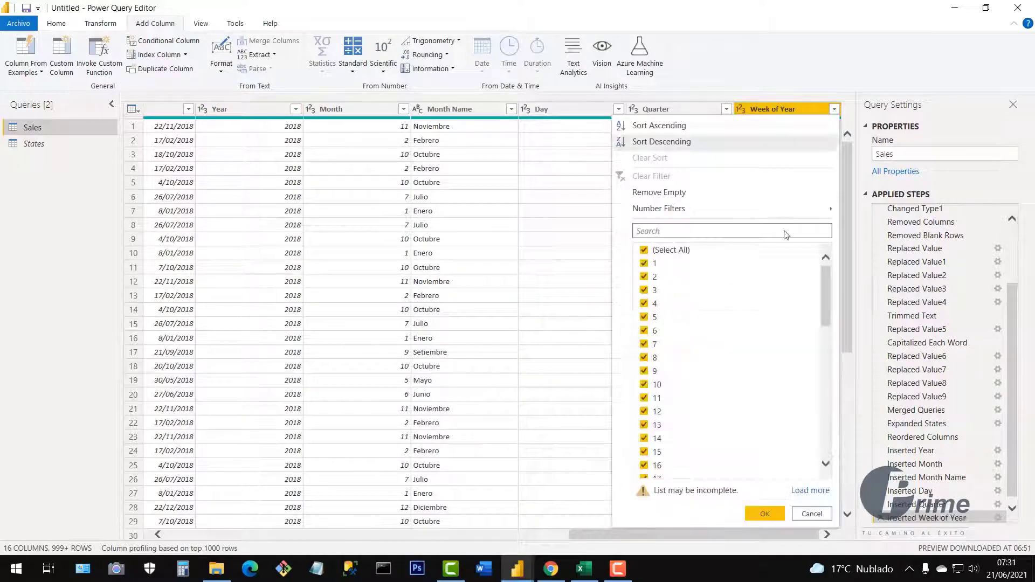
pyautogui.moveTo(828, 318); pyautogui.dragTo(828, 446)
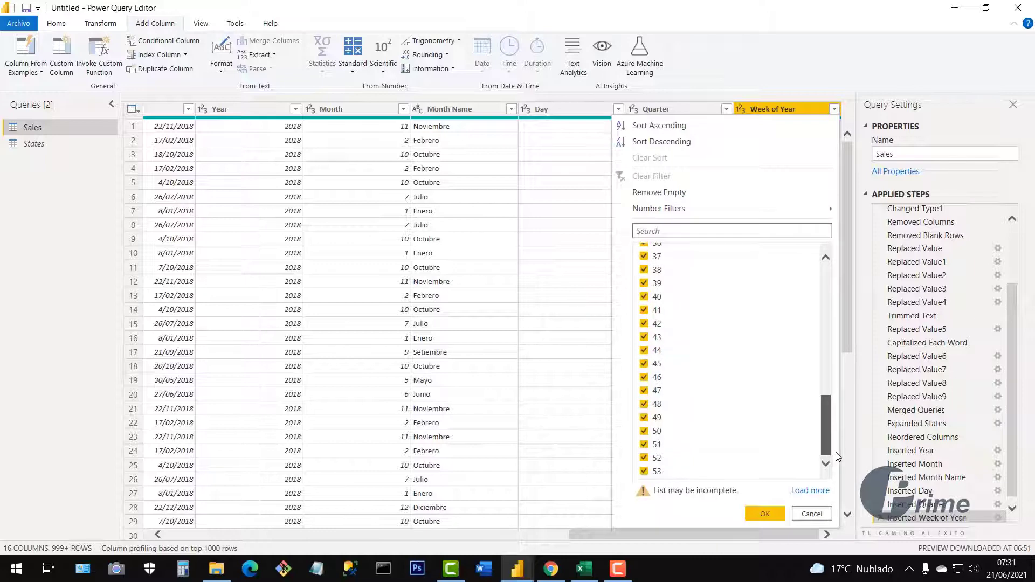
pyautogui.click(801, 514)
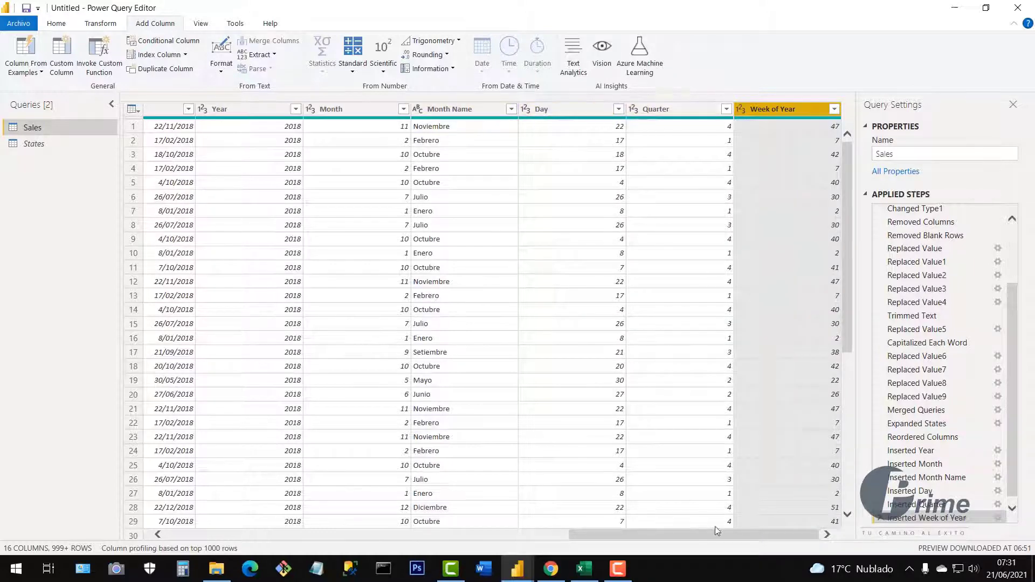
# - Review the Sales query's columns from Seller through Week of Year, checking each column derived from Date Order
pyautogui.moveTo(713, 535)
pyautogui.mouseDown()
pyautogui.moveTo(583, 537)
pyautogui.moveTo(716, 537)
pyautogui.mouseUp()
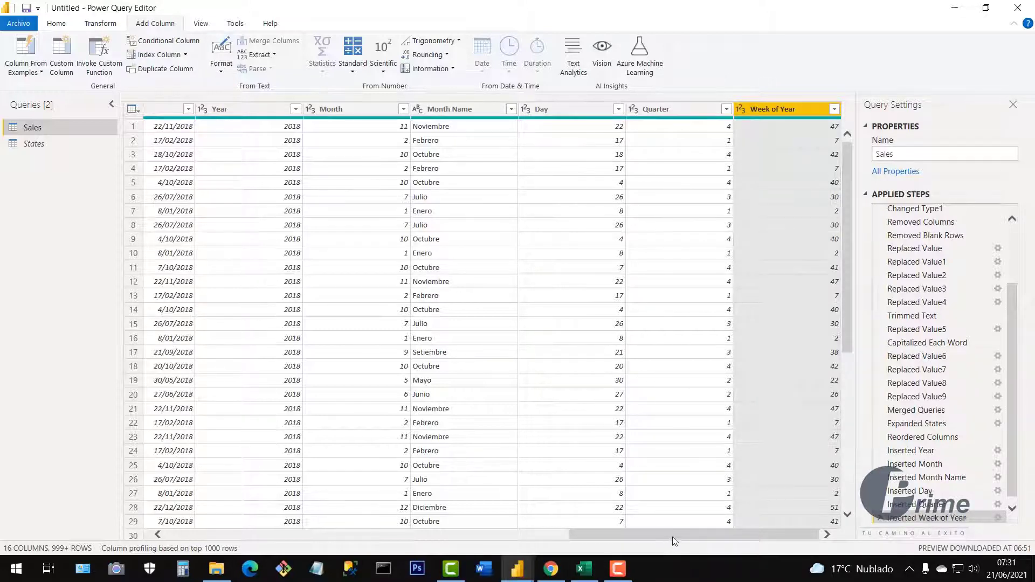
pyautogui.moveTo(673, 540); pyautogui.dragTo(179, 576)
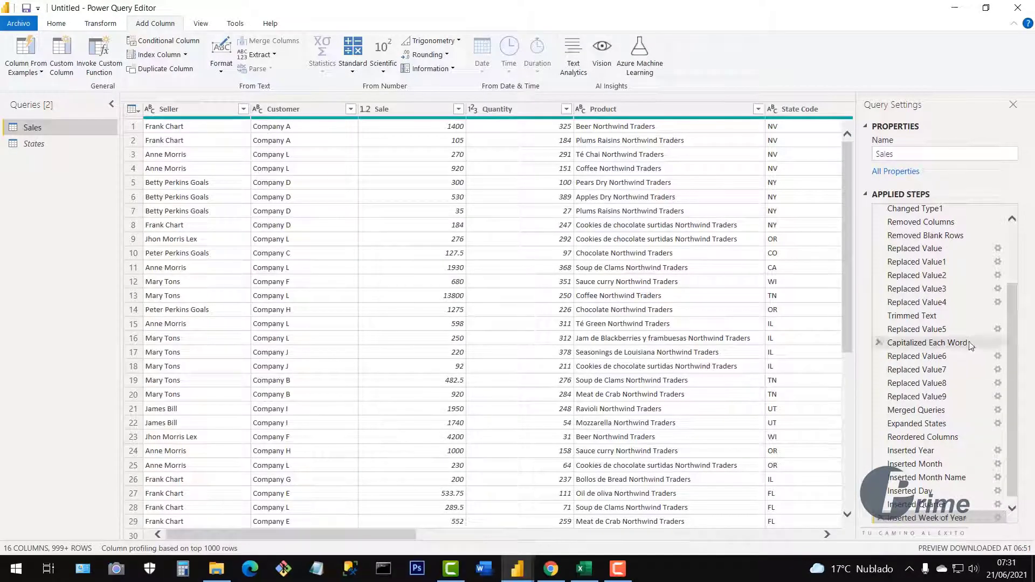
pyautogui.moveTo(392, 539); pyautogui.dragTo(237, 541)
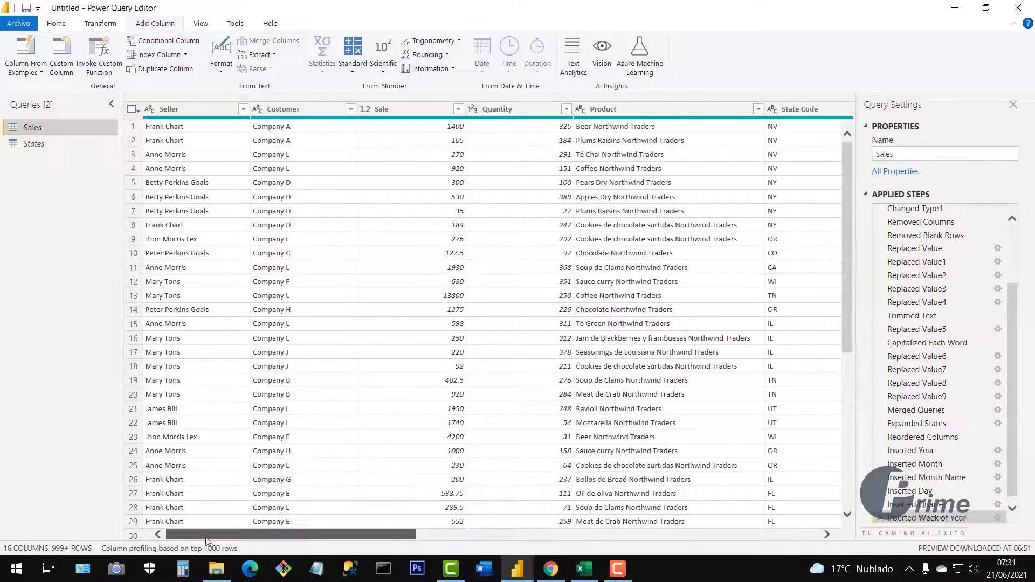
pyautogui.moveTo(380, 534); pyautogui.dragTo(784, 534)
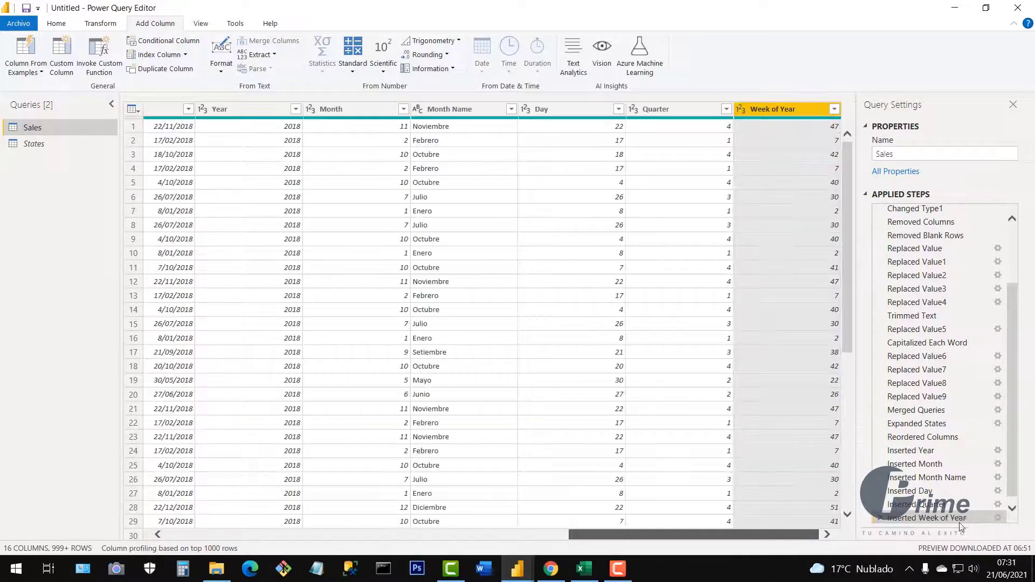
pyautogui.click(164, 115)
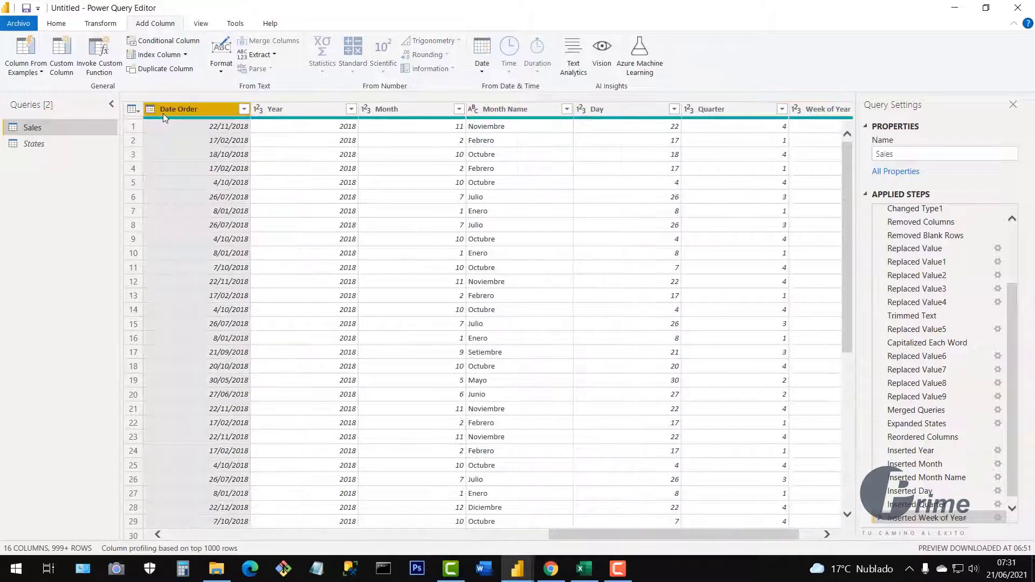
pyautogui.click(287, 108)
pyautogui.click(383, 108)
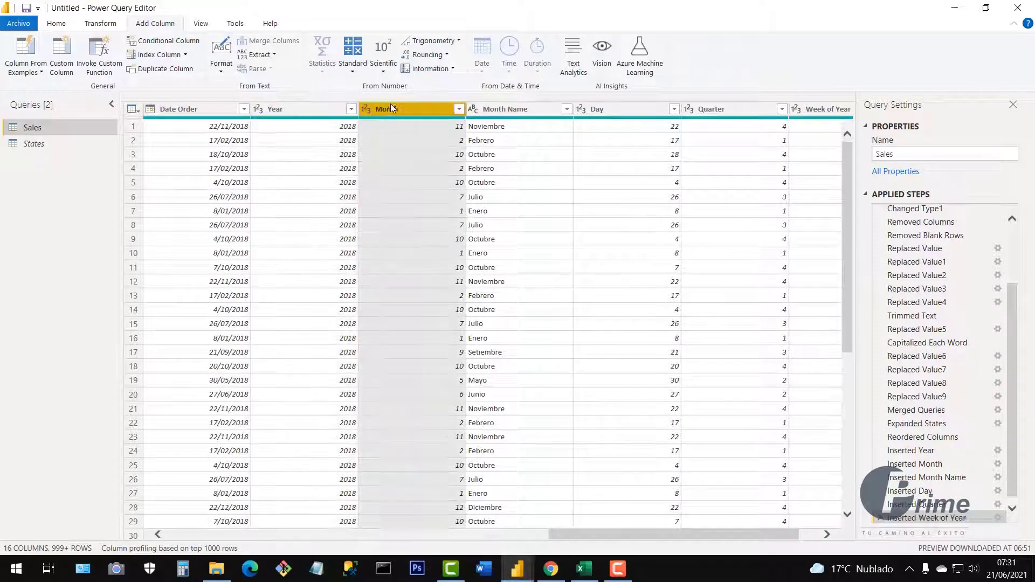
pyautogui.click(504, 110)
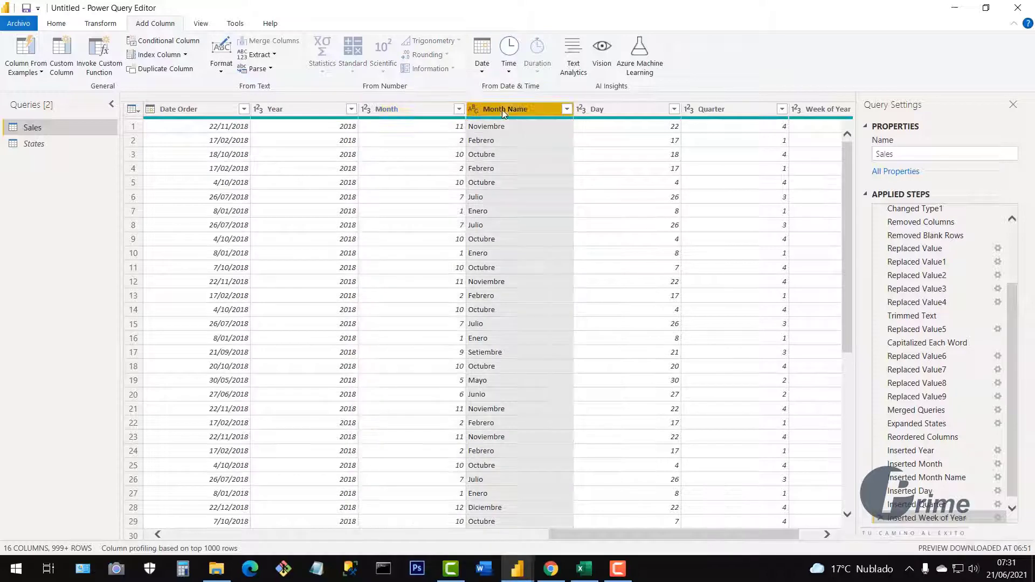
pyautogui.click(603, 109)
pyautogui.click(716, 109)
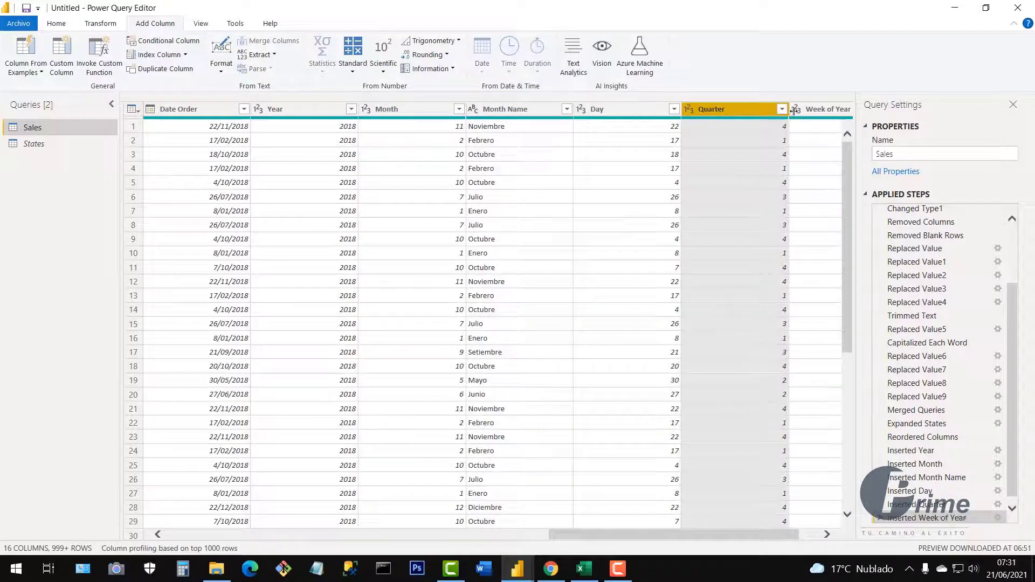
pyautogui.click(819, 111)
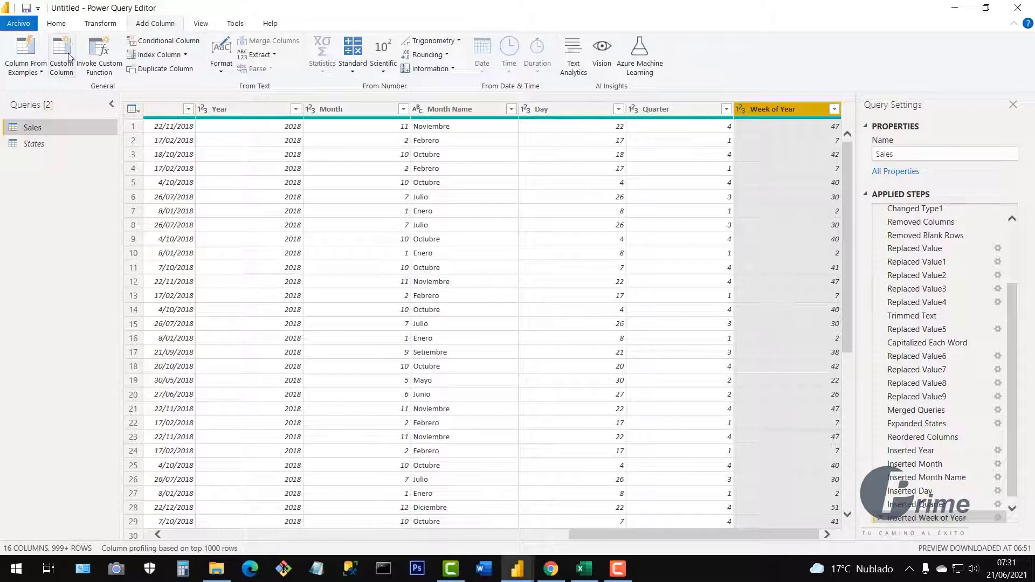
# - Close the query editor with the changes applied and check the new date columns in the loaded Sales table
pyautogui.click(56, 24)
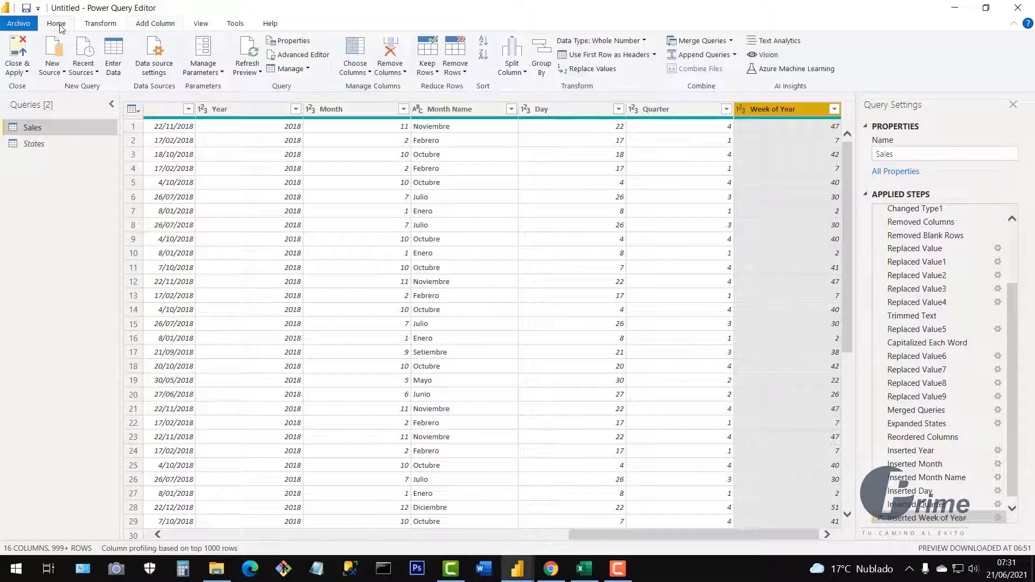
pyautogui.click(25, 72)
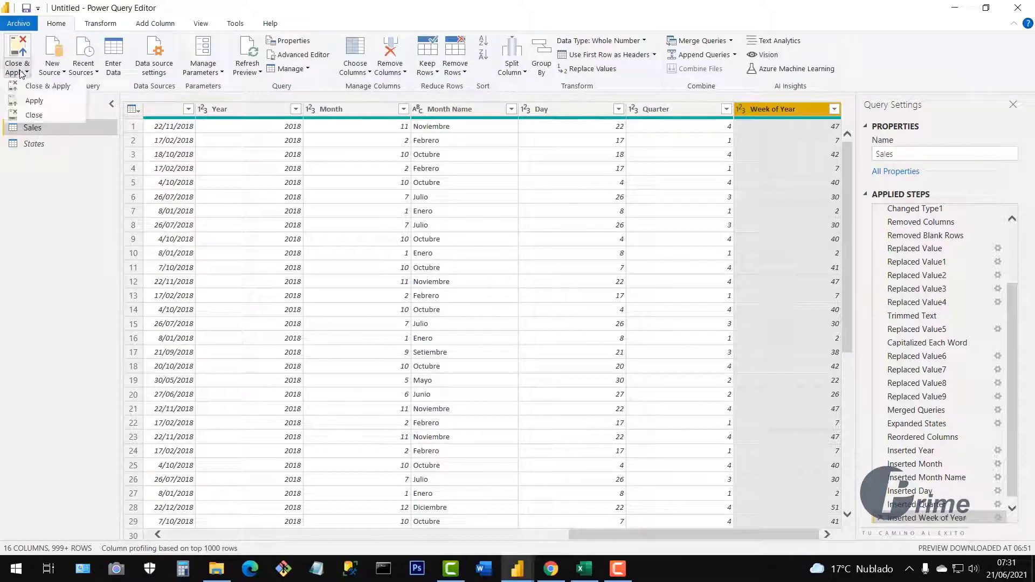
pyautogui.click(45, 87)
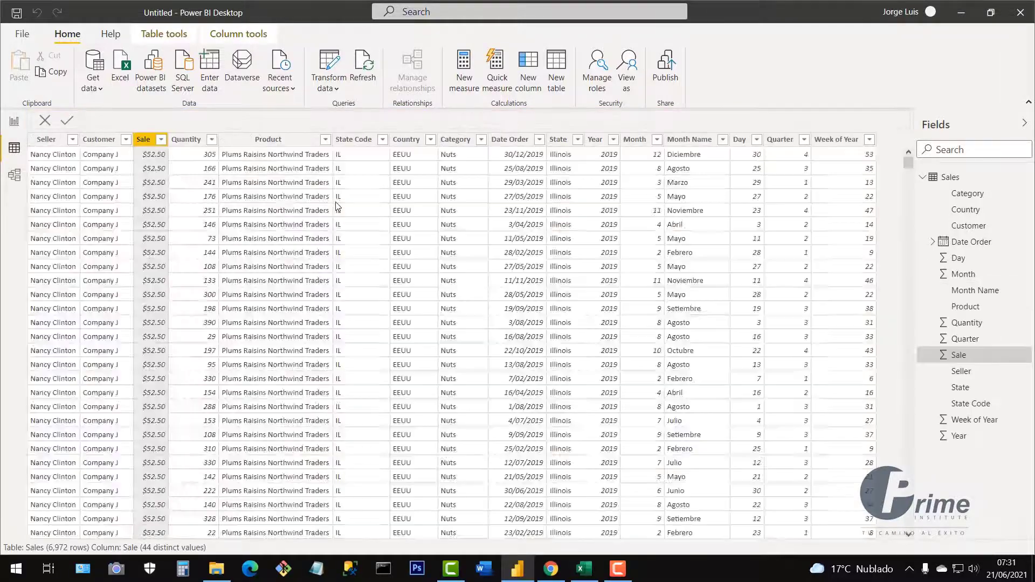
pyautogui.click(52, 141)
pyautogui.click(105, 142)
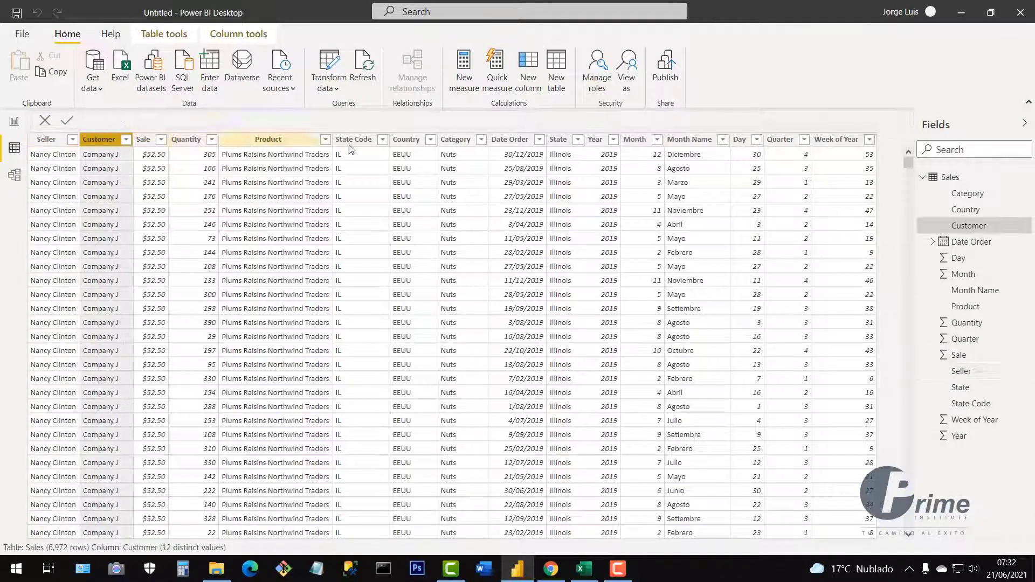
pyautogui.click(843, 143)
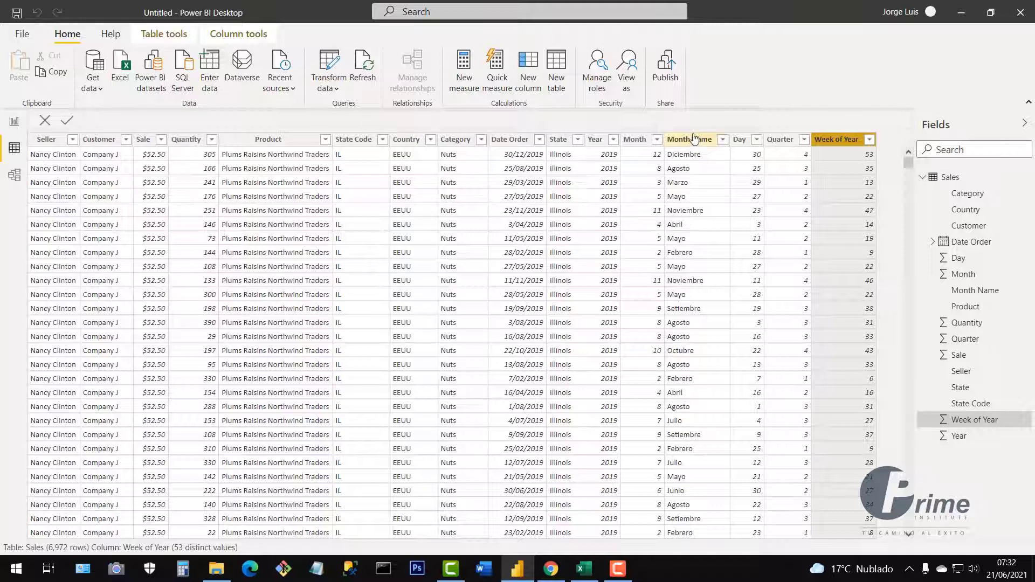
pyautogui.click(689, 172)
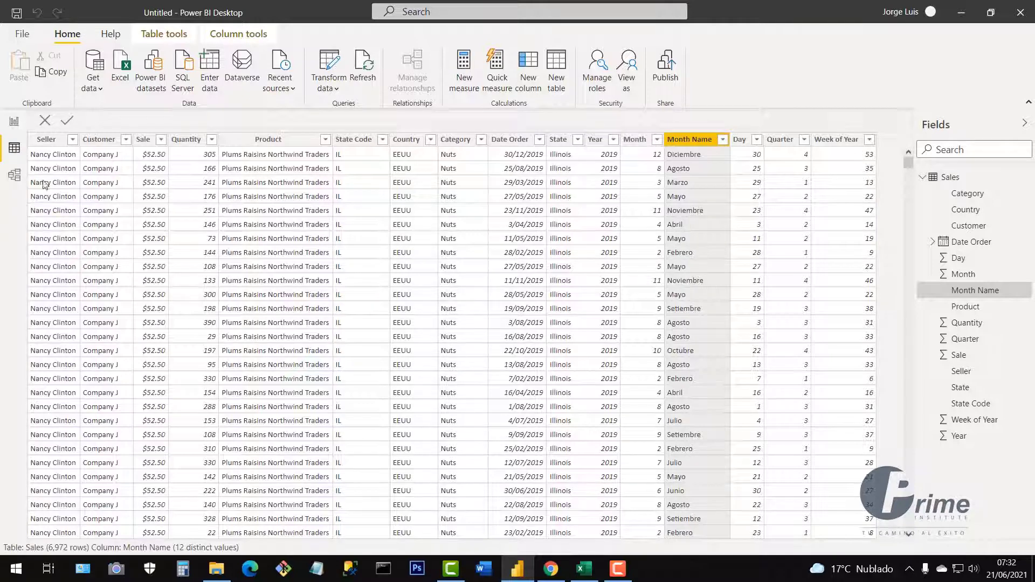
# - Add a table visual to Page 1 of the report, enlarge it near the page's centre and collapse the Filters pane
pyautogui.click(16, 126)
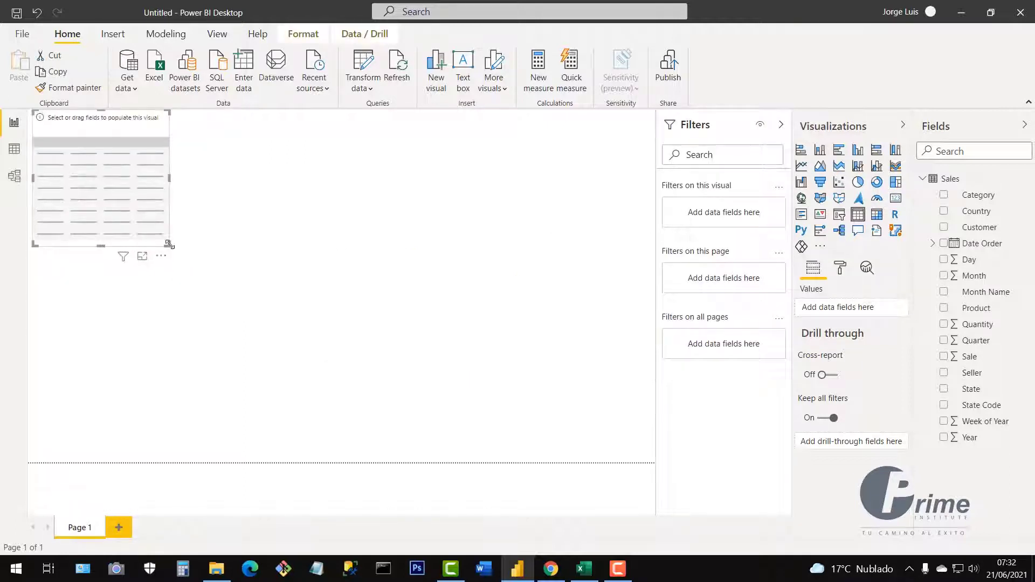
pyautogui.moveTo(169, 244); pyautogui.dragTo(337, 351)
pyautogui.moveTo(251, 256); pyautogui.dragTo(388, 331)
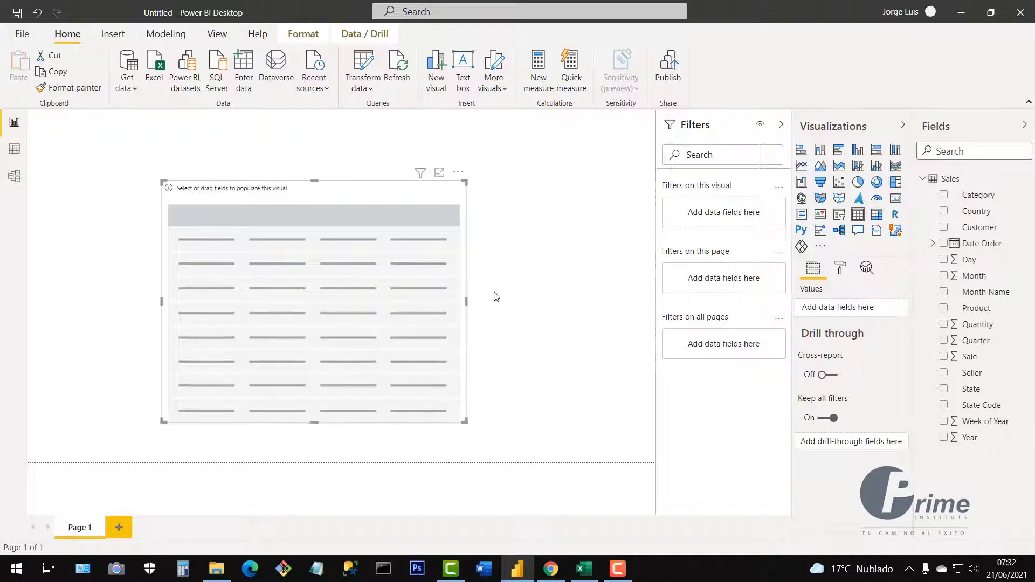
pyautogui.click(781, 126)
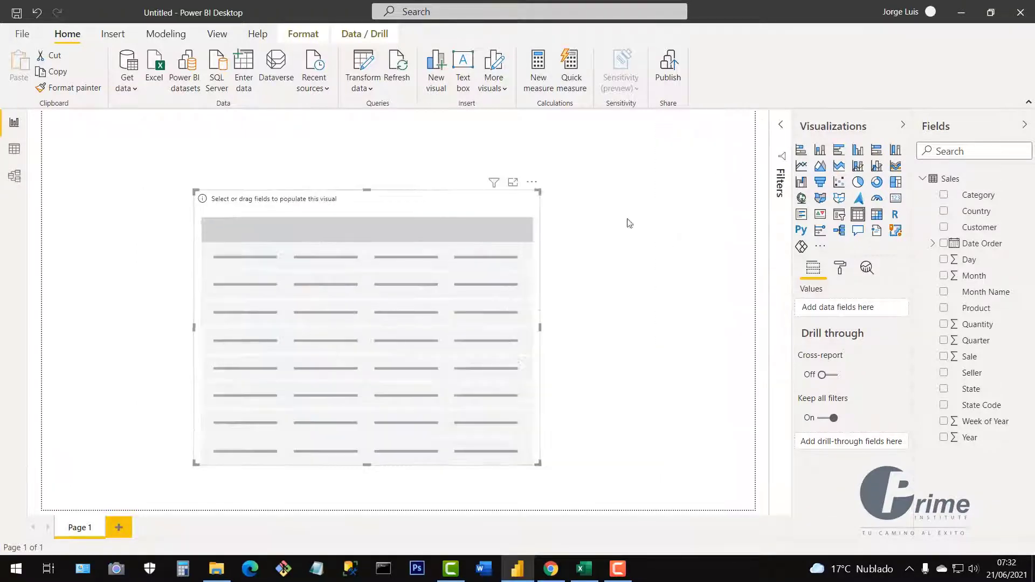
pyautogui.moveTo(487, 291); pyautogui.dragTo(519, 259)
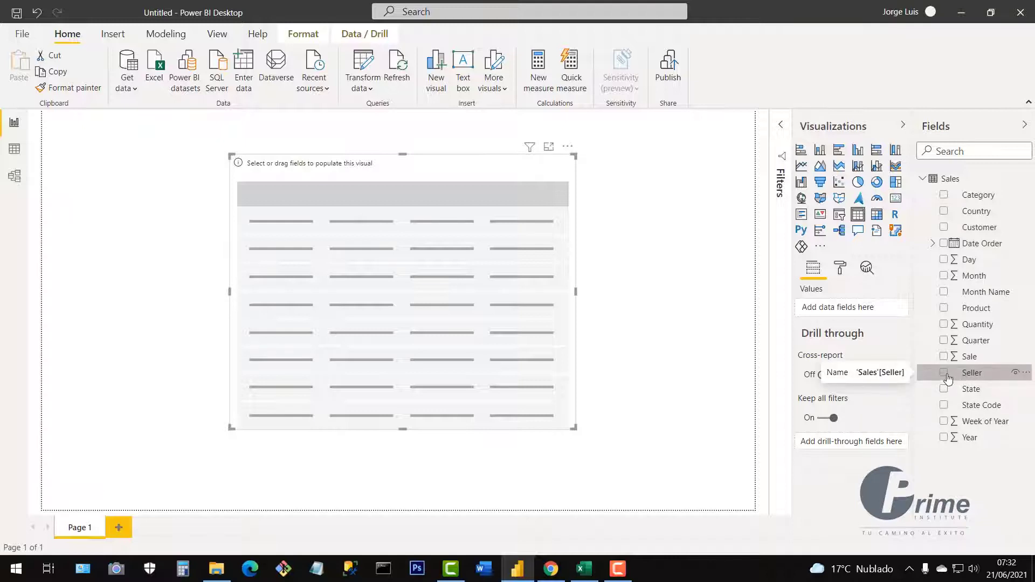
# - Populate the table visual with the Seller and Quantity fields from the Sales table
pyautogui.click(1032, 377)
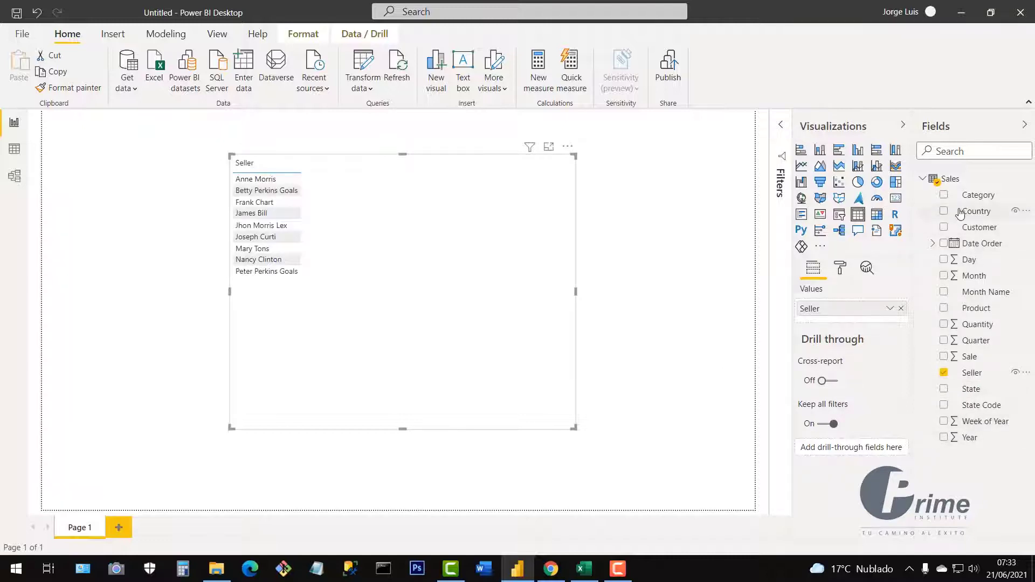
pyautogui.click(942, 325)
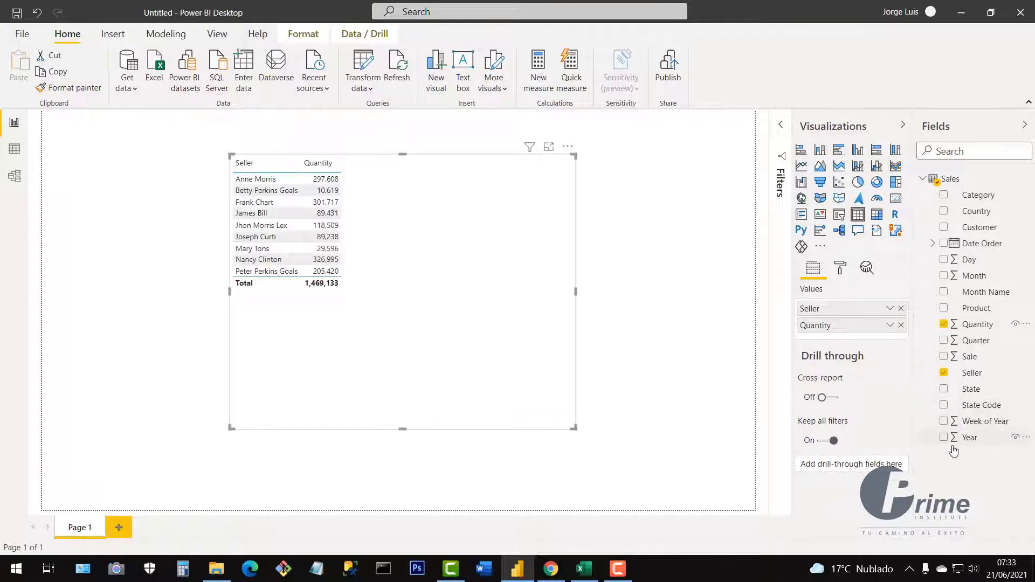
# - Add the Sale field to the table visual, shrink the visual around its data and move it nearer the page's centre
pyautogui.click(944, 358)
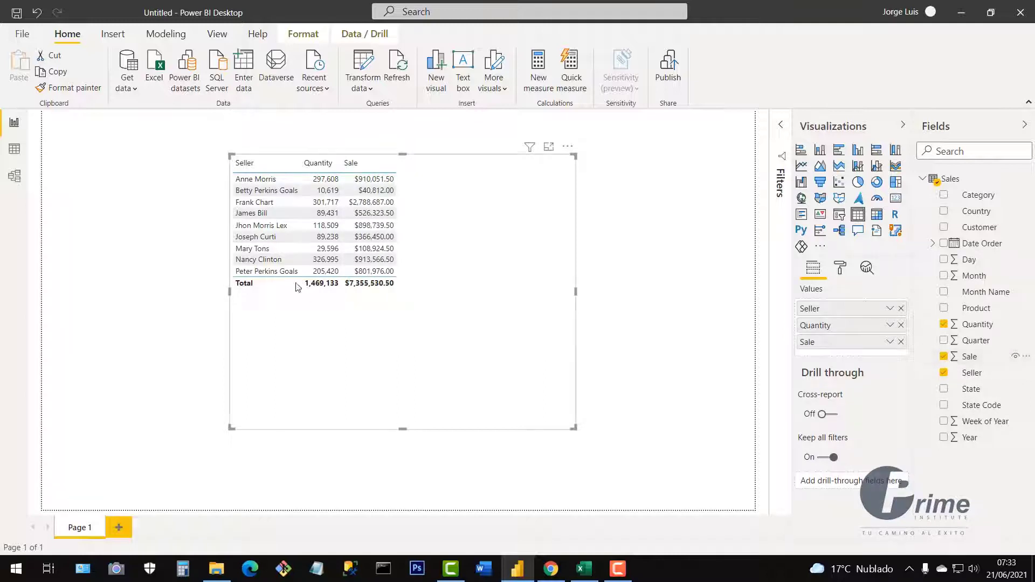
pyautogui.moveTo(570, 424); pyautogui.dragTo(441, 334)
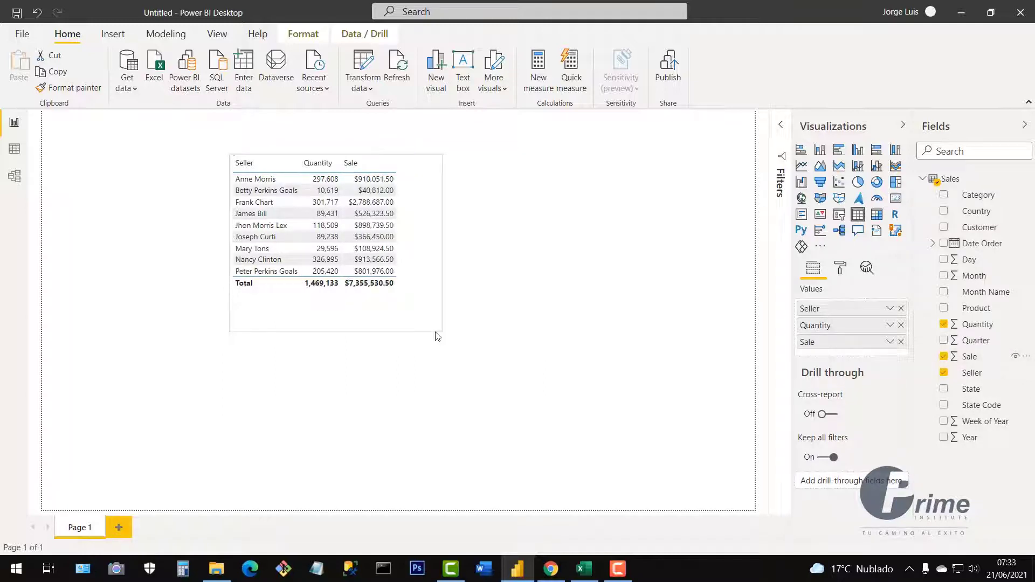
pyautogui.moveTo(423, 277); pyautogui.dragTo(510, 327)
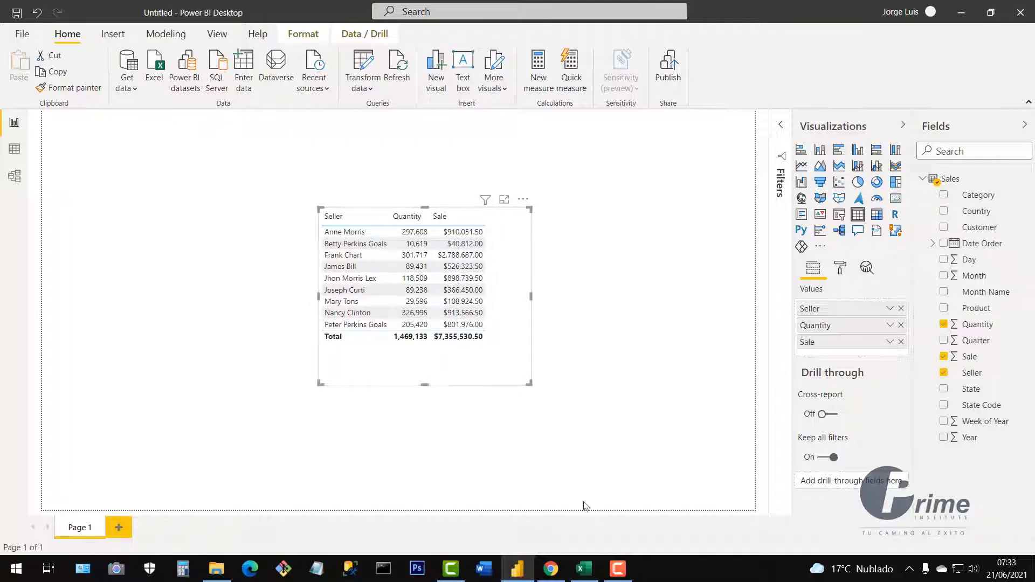
# - Switch to the Excel sales workbook and enter a new seller's name containing a semicolon in A7008, directly below Sheet1's data
pyautogui.click(582, 578)
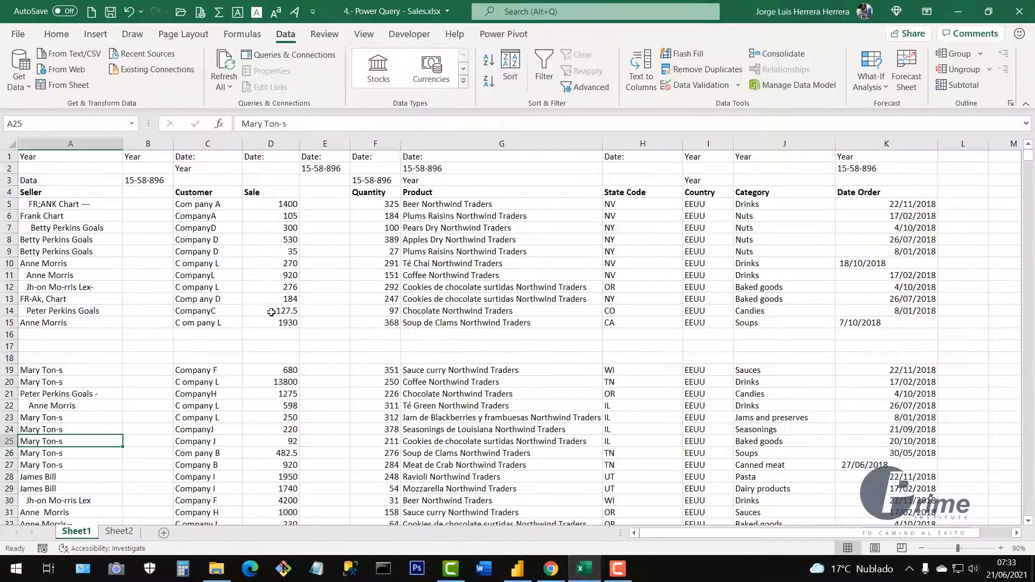
pyautogui.click(147, 288)
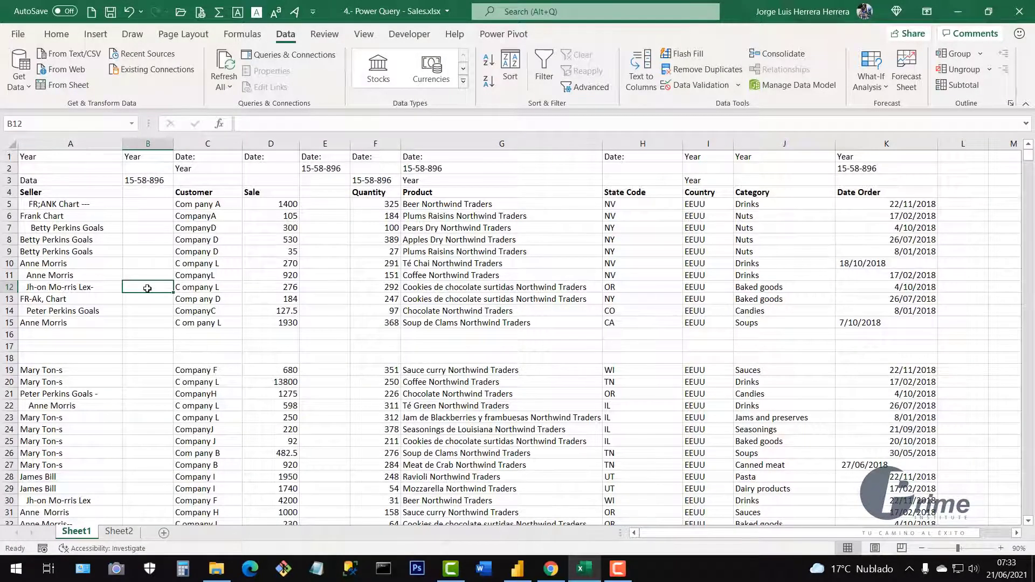
pyautogui.hotkey('ctrl', 'Down')
pyautogui.hotkey('ctrl', 'Up')
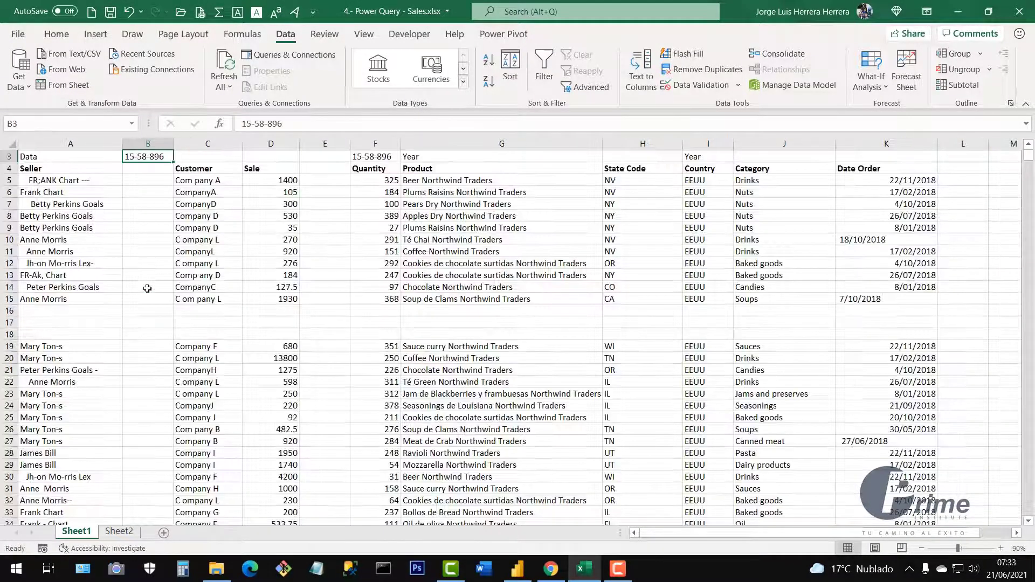
pyautogui.hotkey('ctrl', 'Left')
pyautogui.hotkey('ctrl', 'Down')
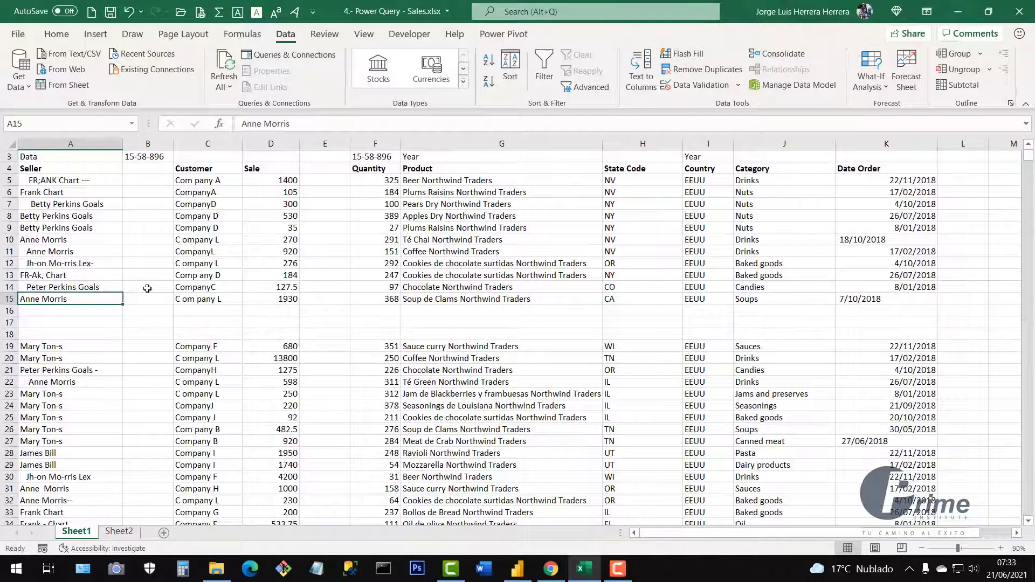
pyautogui.hotkey('ctrl', 'End')
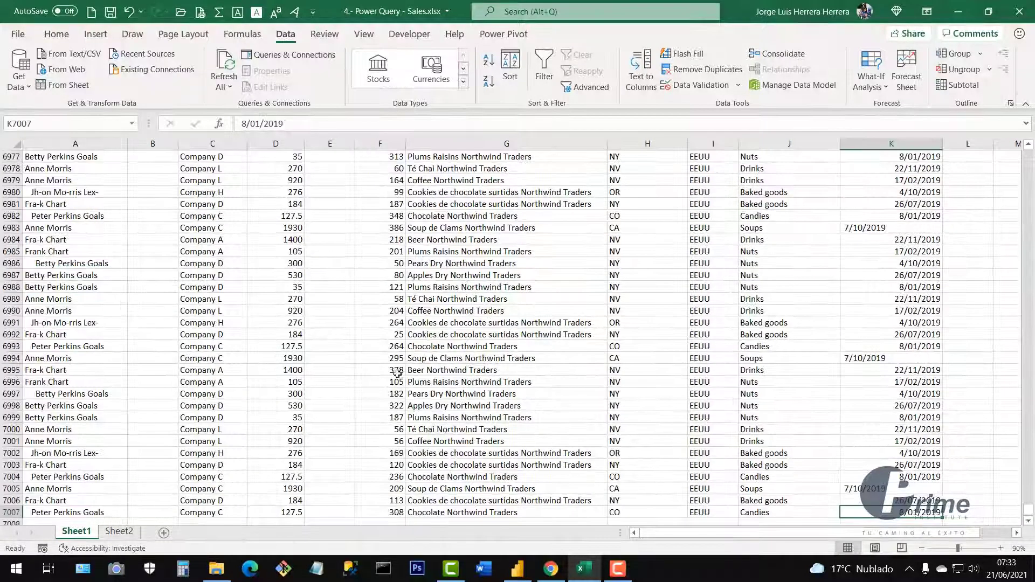
pyautogui.scroll(-4, 215, 426)
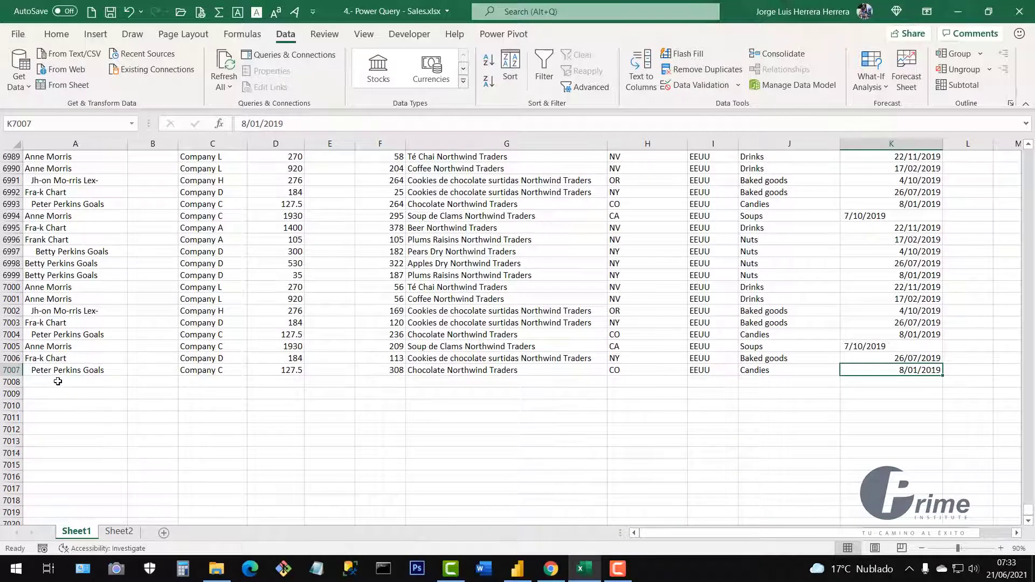
pyautogui.click(58, 382)
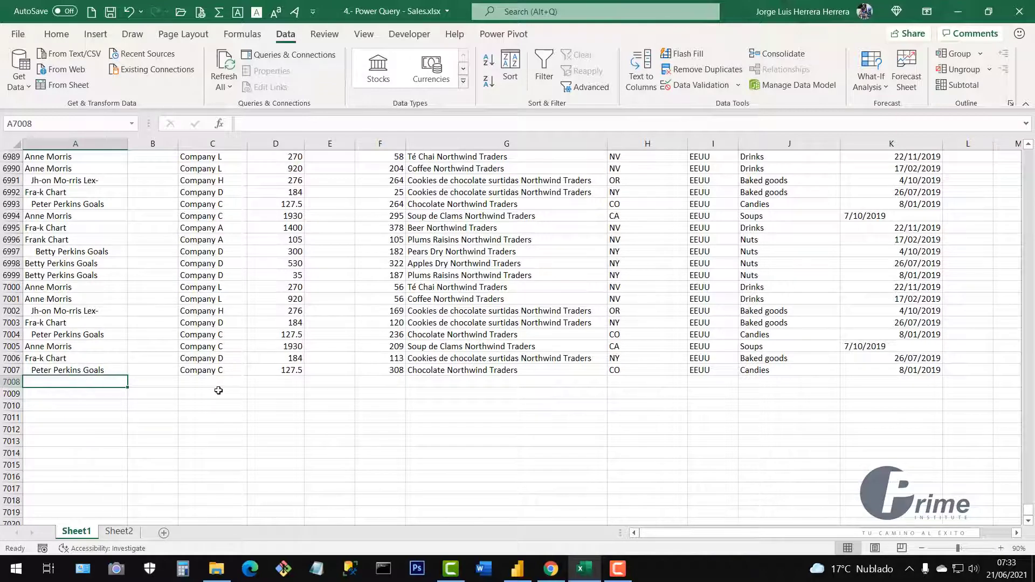
pyautogui.write('Geor')
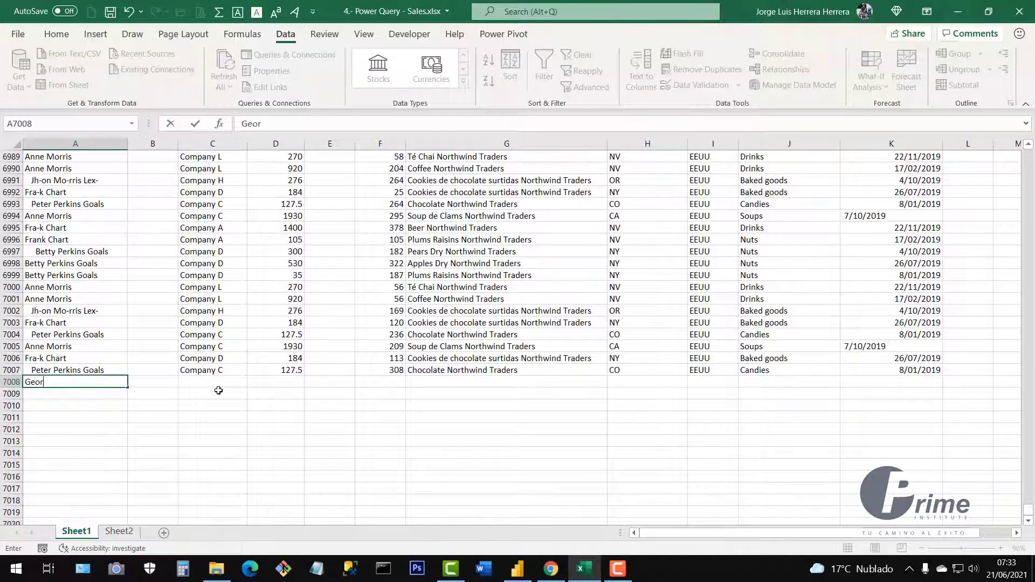
pyautogui.write('ge; JAMES')
pyautogui.hotkey('ctrl', 'Return')
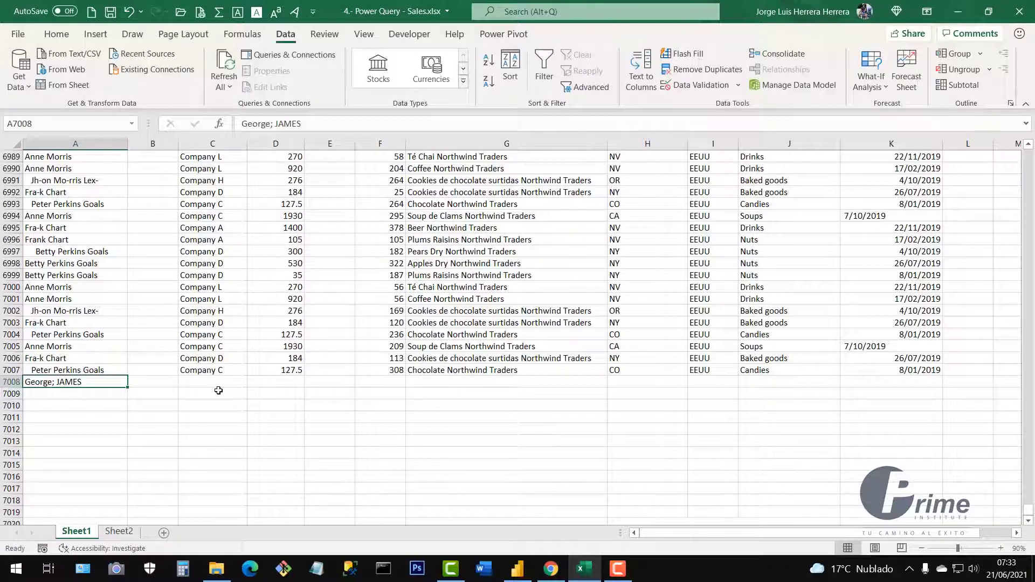
# - Make the seller name in A7008 untidy with a hyphen inside the surname and three hyphens at its end
pyautogui.doubleClick(67, 380)
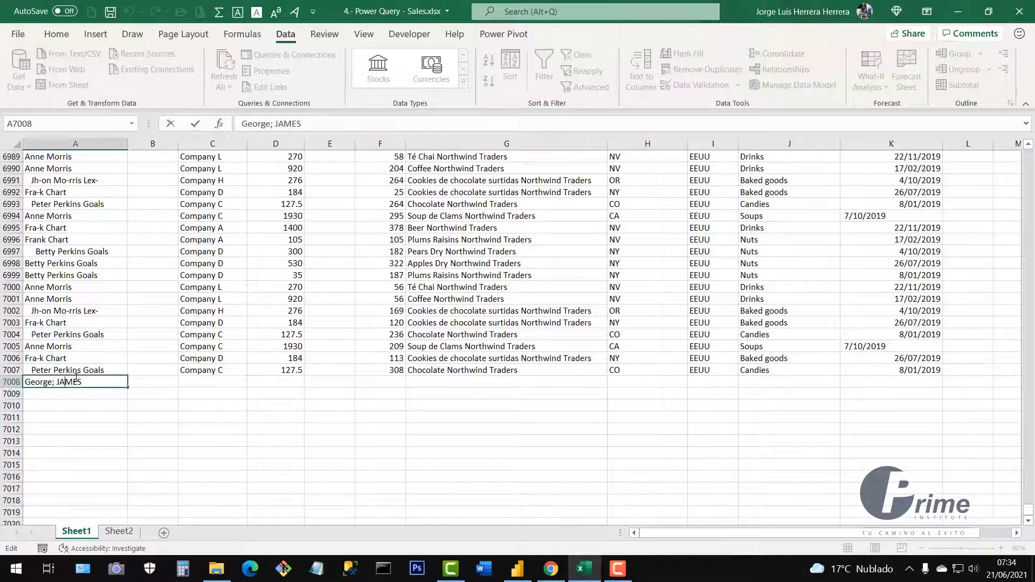
pyautogui.write('-')
pyautogui.click(119, 334)
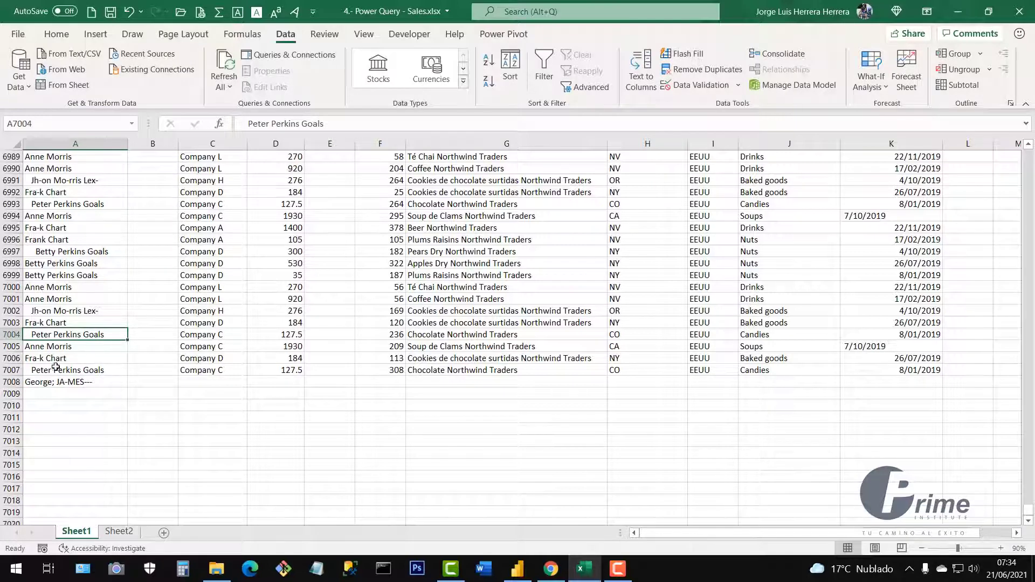
pyautogui.click(31, 384)
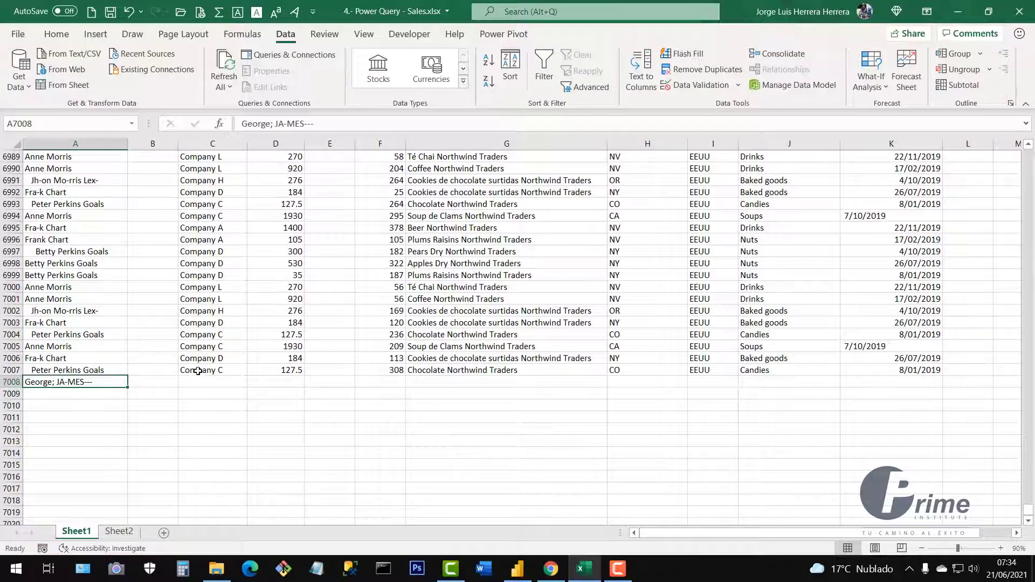
# - Copy the Customer through Date Order values of row 7007 (C7007:K7007) into row 7008
pyautogui.moveTo(207, 371); pyautogui.dragTo(930, 372)
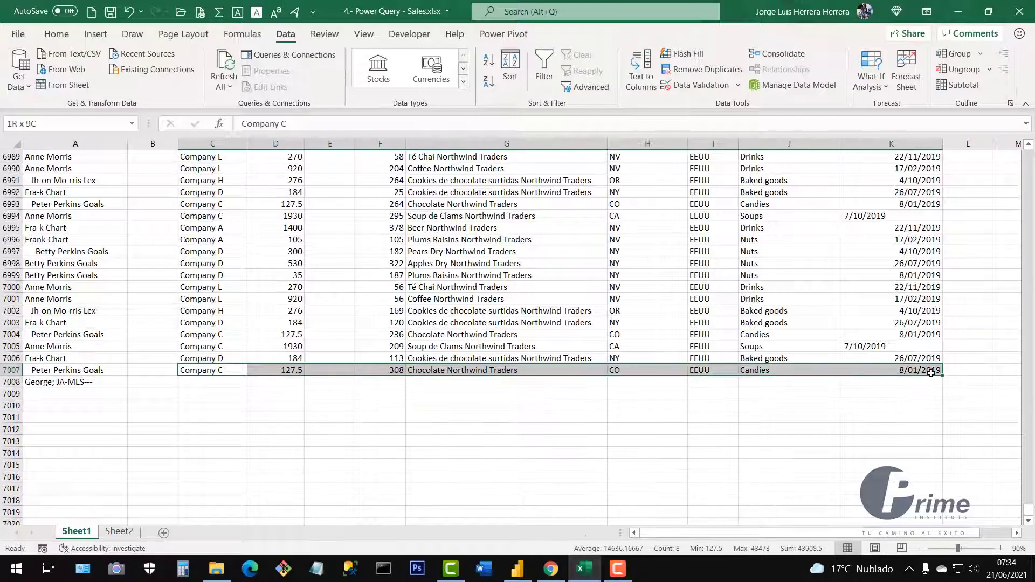
pyautogui.hotkey('ctrl', 'c')
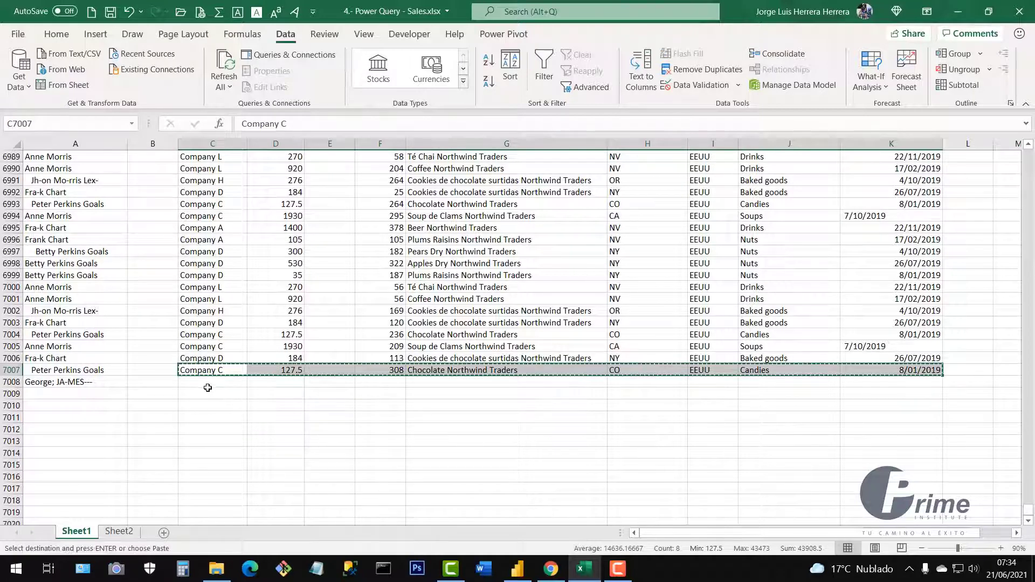
pyautogui.click(206, 387)
pyautogui.hotkey('ctrl', 'v')
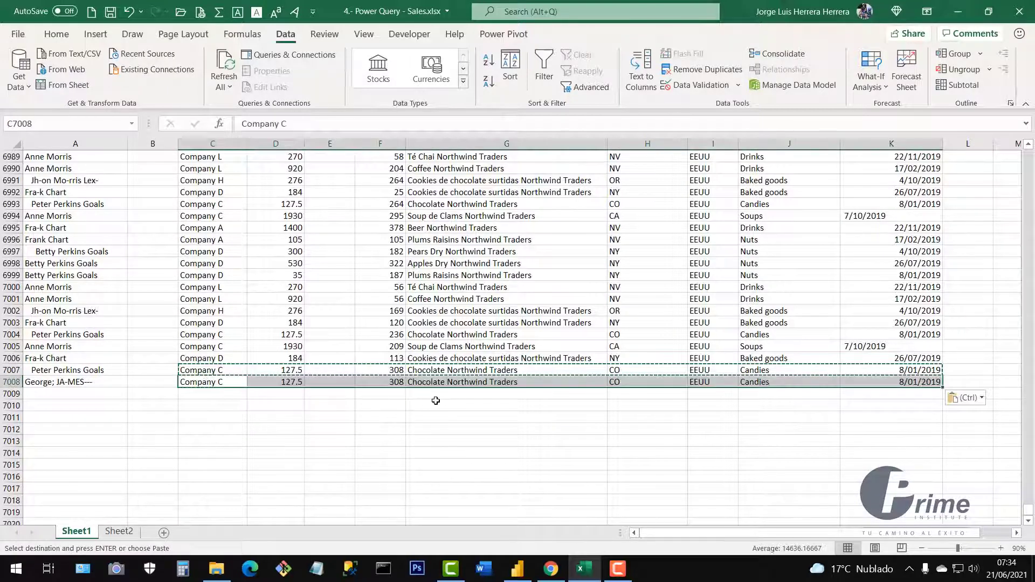
pyautogui.press('Escape')
# - Set the new row's Sale value in D7008 to 1000000
pyautogui.click(296, 380)
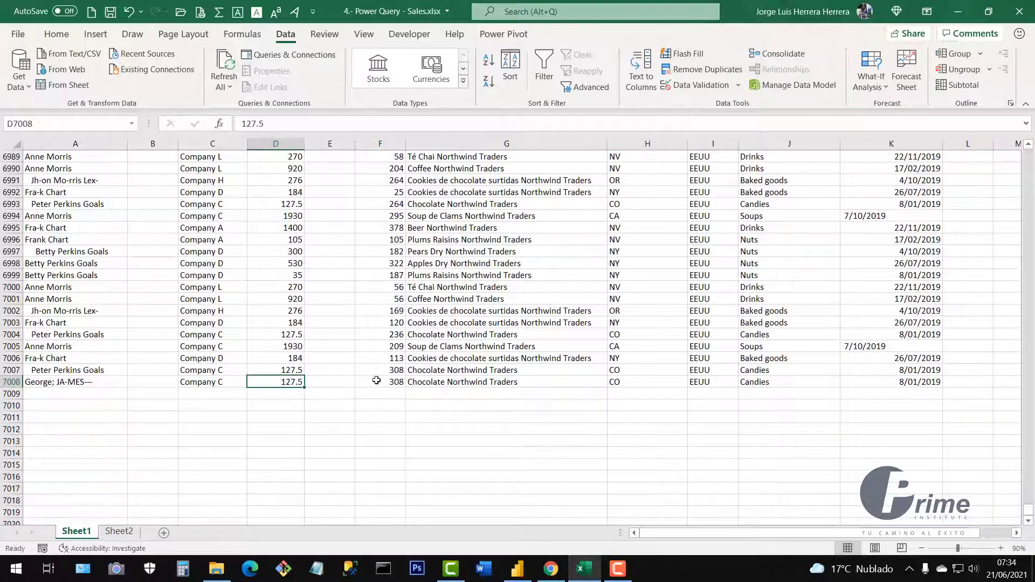
pyautogui.write('1000000')
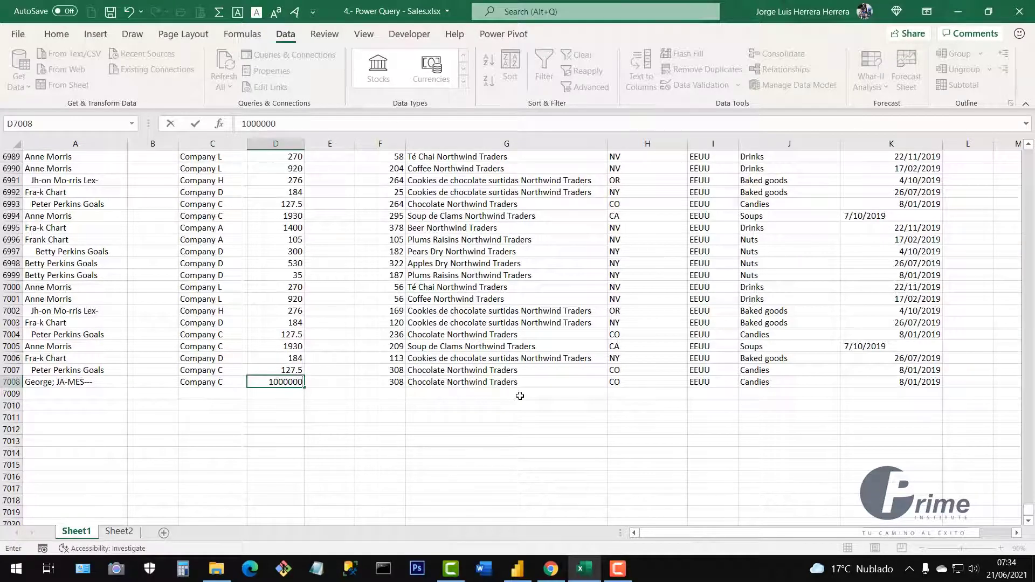
pyautogui.press('Return')
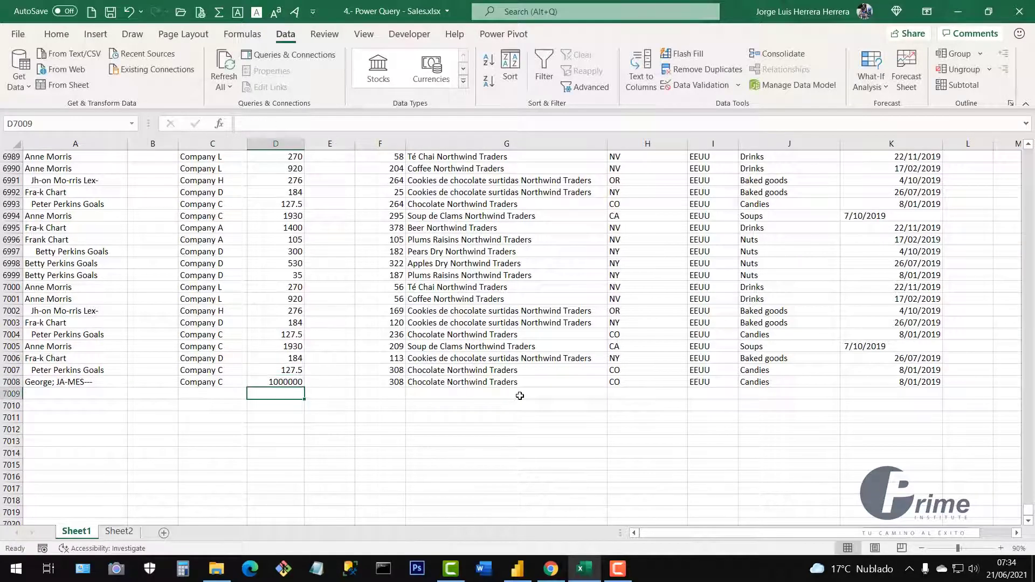
# - Change the new row's Date Order in K7008 to 21/08/2021
pyautogui.click(910, 385)
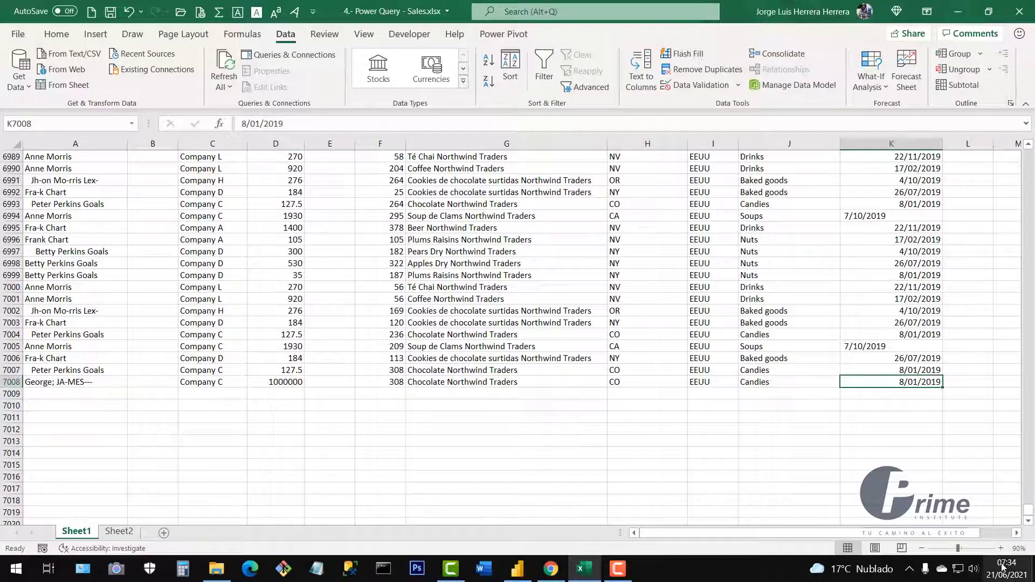
pyautogui.moveTo(1003, 567)
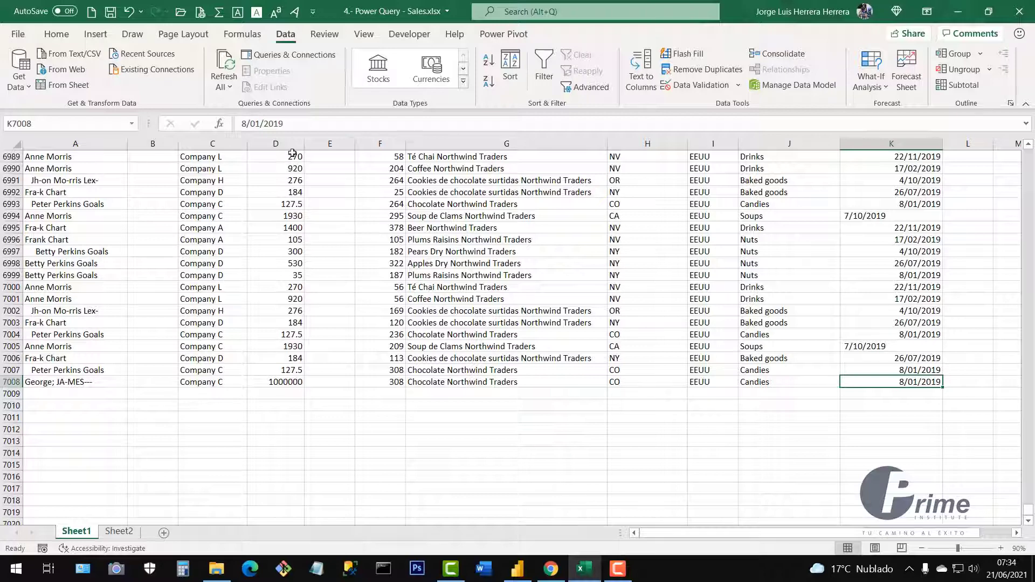
pyautogui.doubleClick(902, 382)
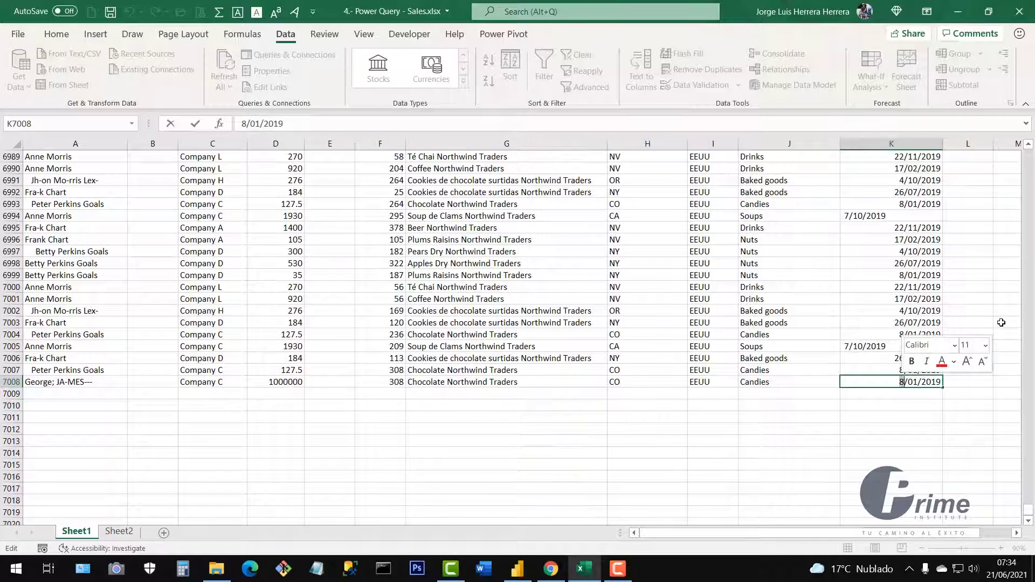
pyautogui.write('21')
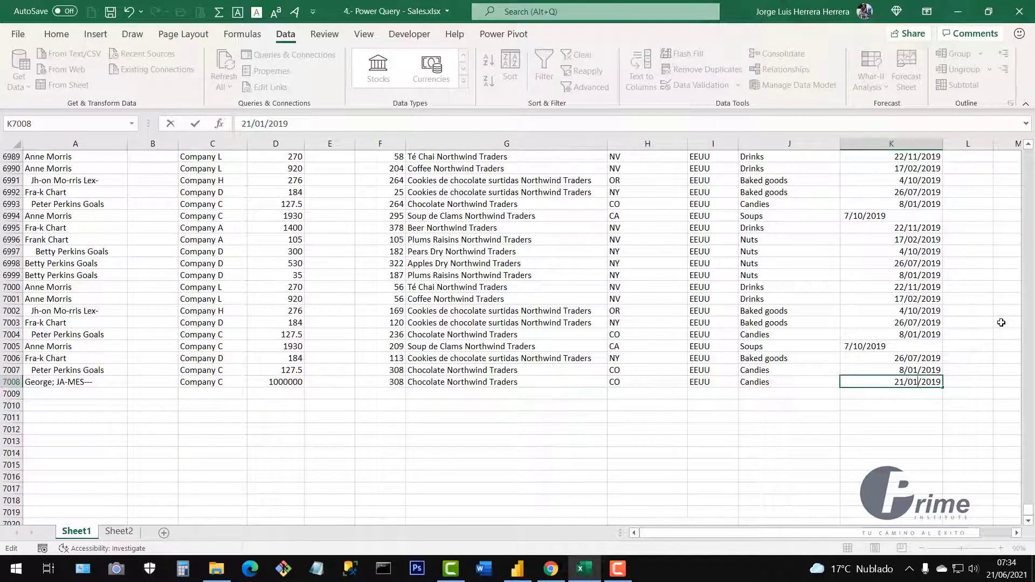
pyautogui.press('BackSpace')
pyautogui.write('8')
pyautogui.press('BackSpace')
pyautogui.press('BackSpace')
pyautogui.write('21')
pyautogui.press('Return')
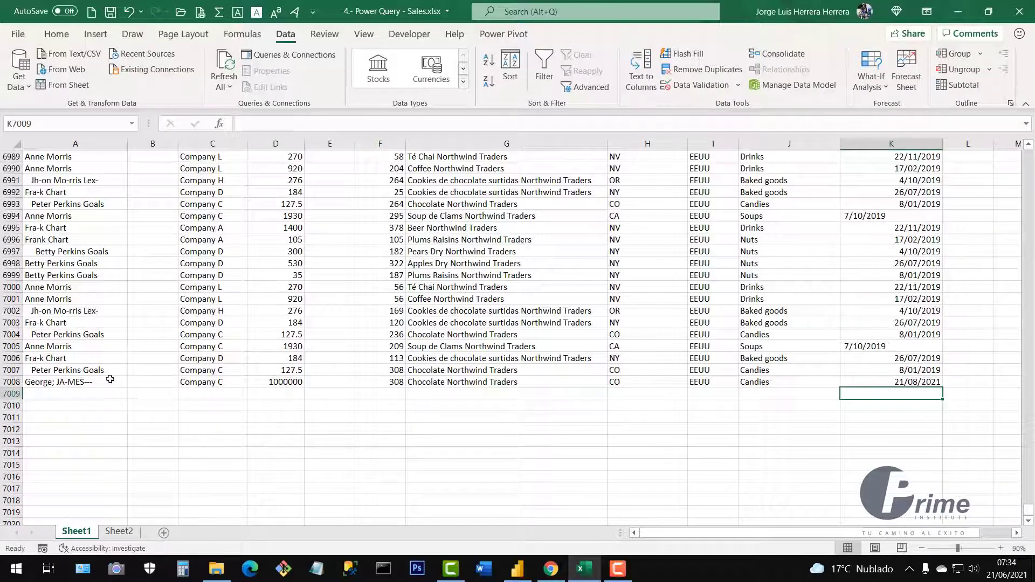
# - Set the new row's Quantity in F7008 to 1500
pyautogui.click(90, 382)
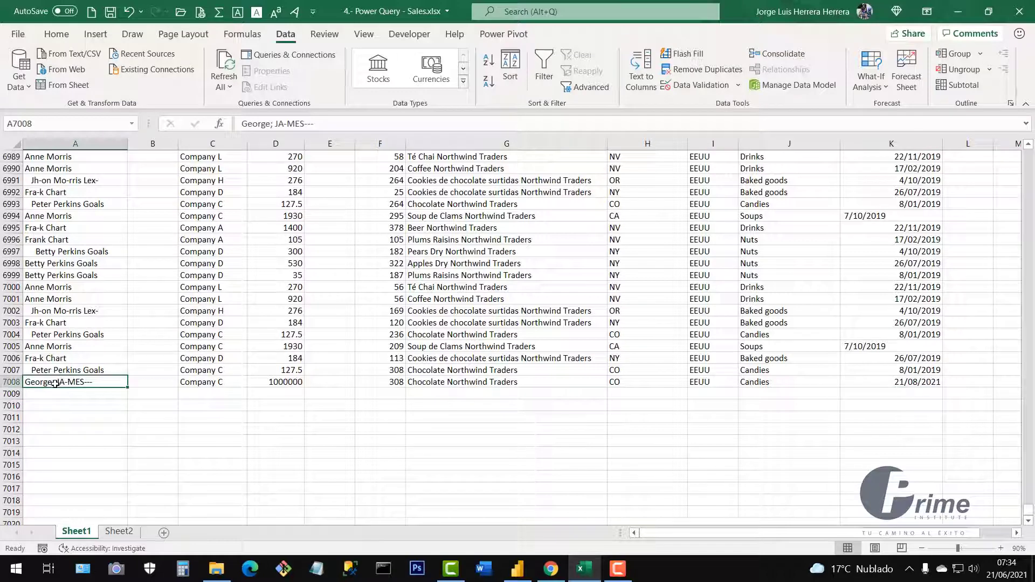
pyautogui.click(264, 383)
pyautogui.click(387, 383)
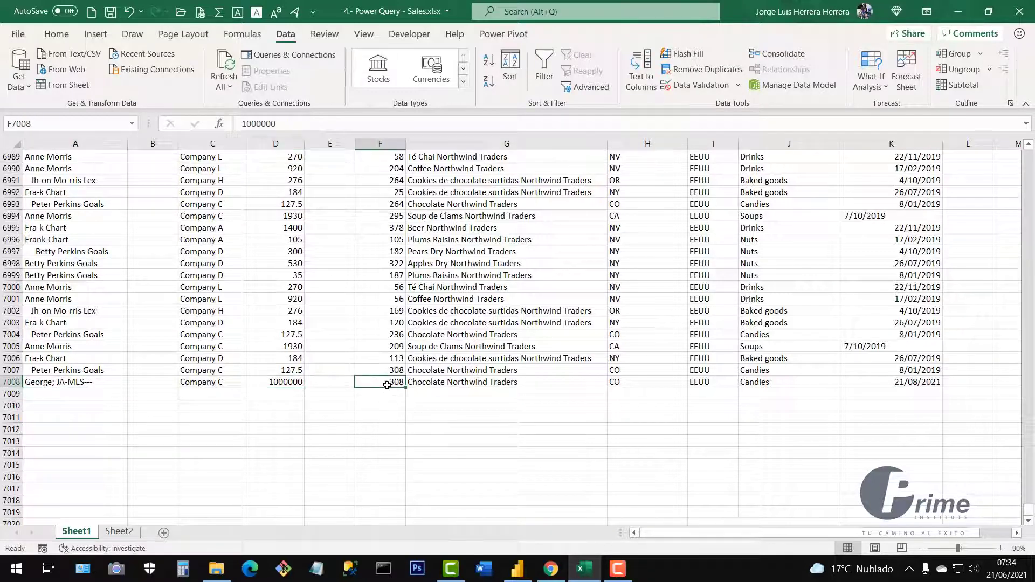
pyautogui.write('1500')
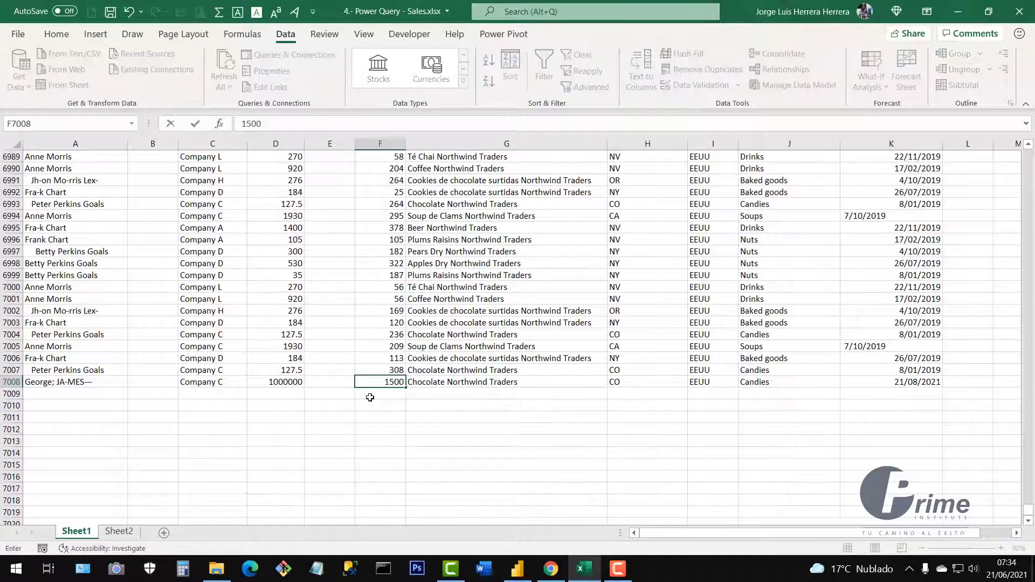
pyautogui.click(375, 334)
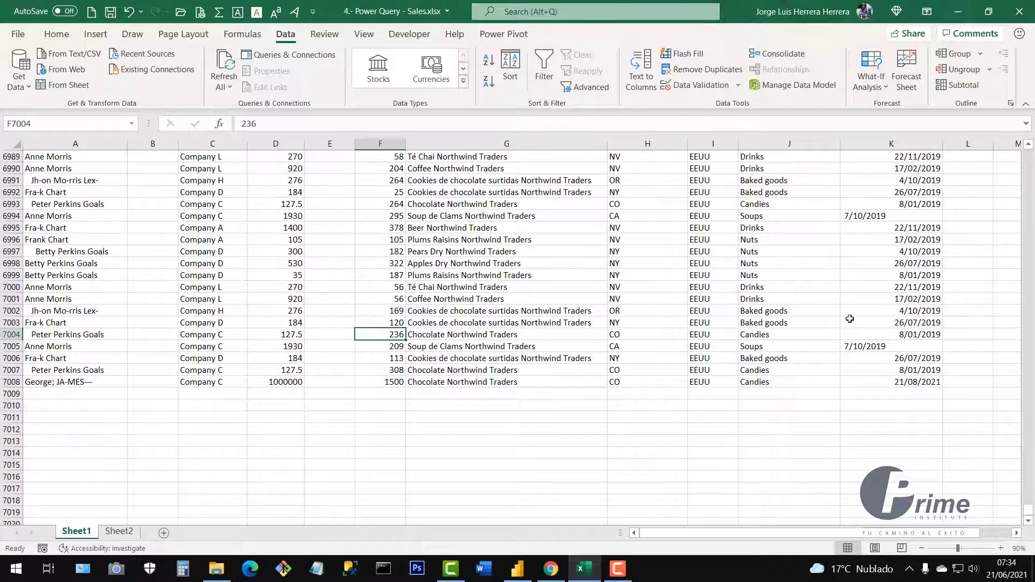
# - Check the new row's state code and country, and save the sales workbook
pyautogui.click(621, 393)
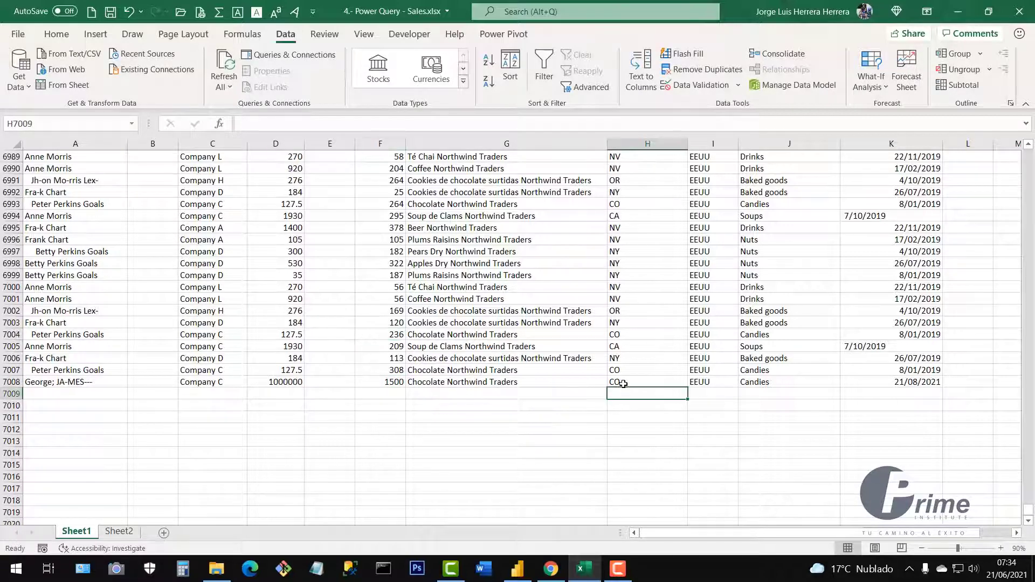
pyautogui.click(623, 383)
pyautogui.click(700, 381)
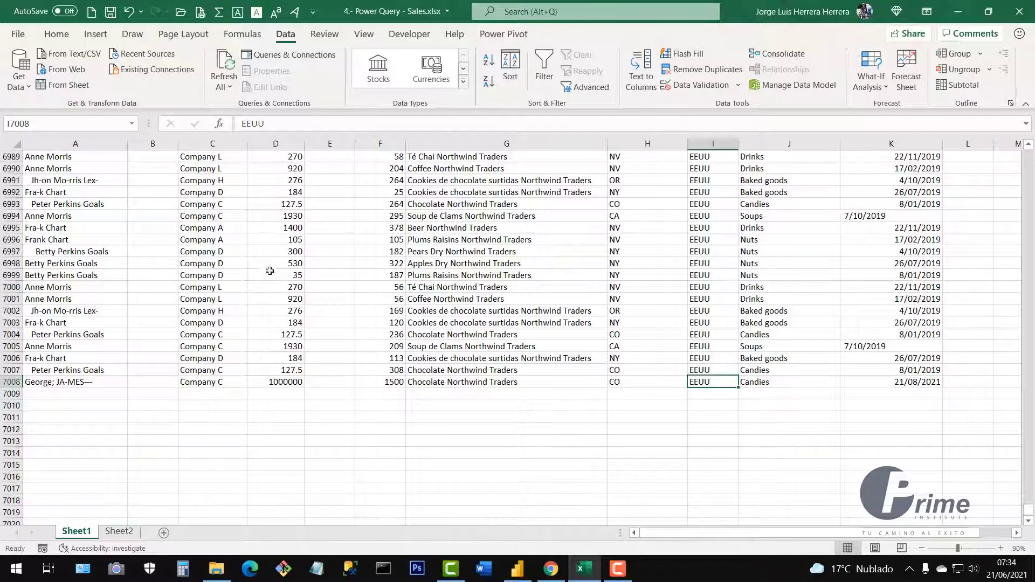
pyautogui.click(111, 16)
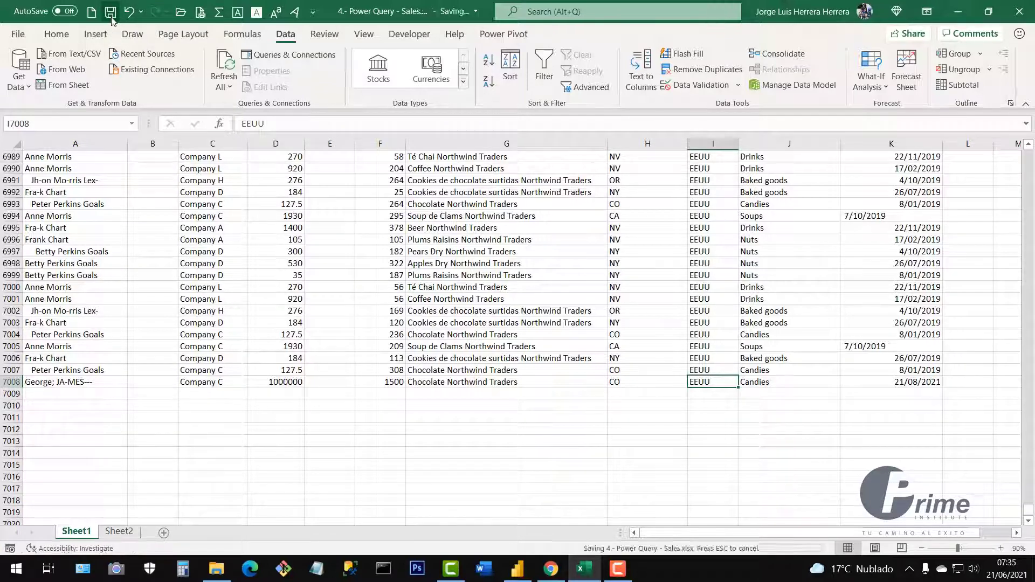
pyautogui.moveTo(64, 393); pyautogui.dragTo(918, 463)
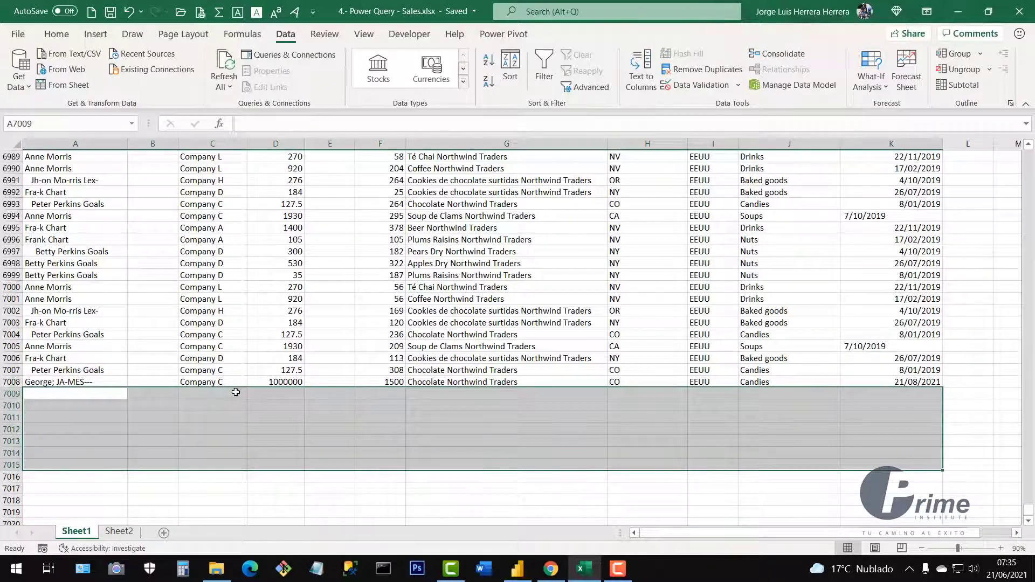
pyautogui.click(255, 349)
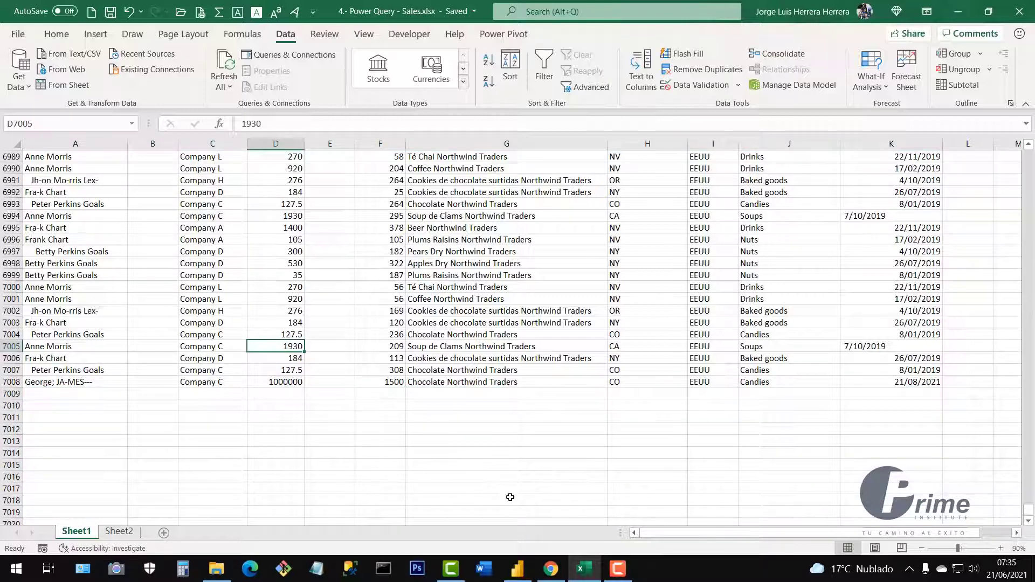
# - Switch to Power BI Desktop and refresh the seller report from the saved sales workbook
pyautogui.click(517, 568)
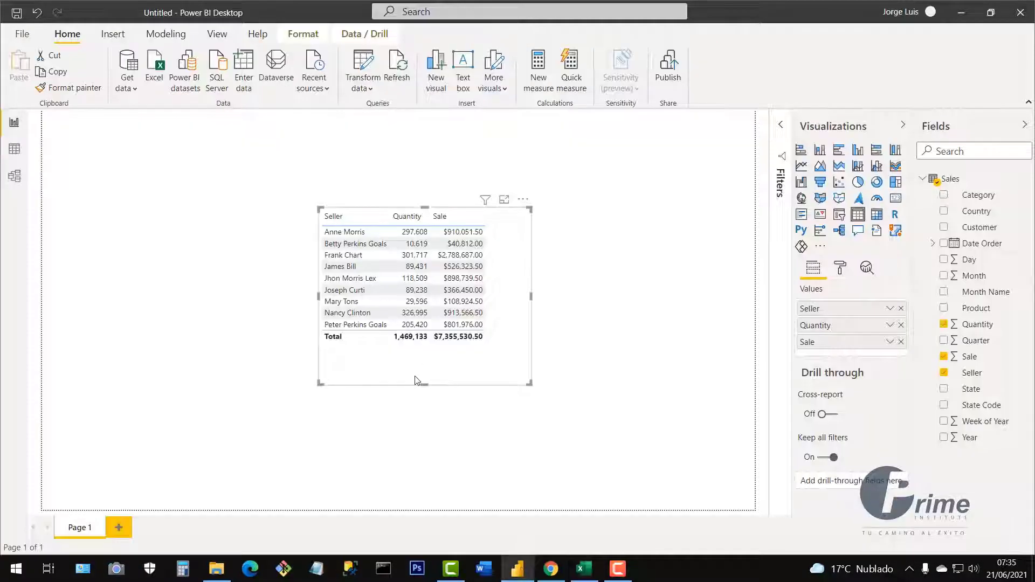
pyautogui.click(398, 73)
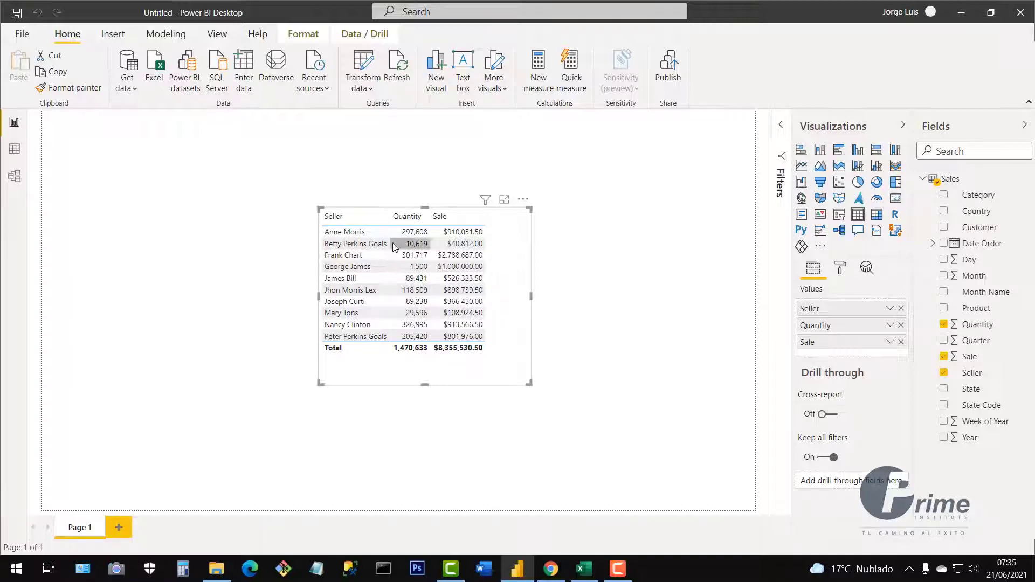
# - Open the Power Query Editor and review the Sales query's applied steps alongside the new row in the Excel source
pyautogui.click(371, 88)
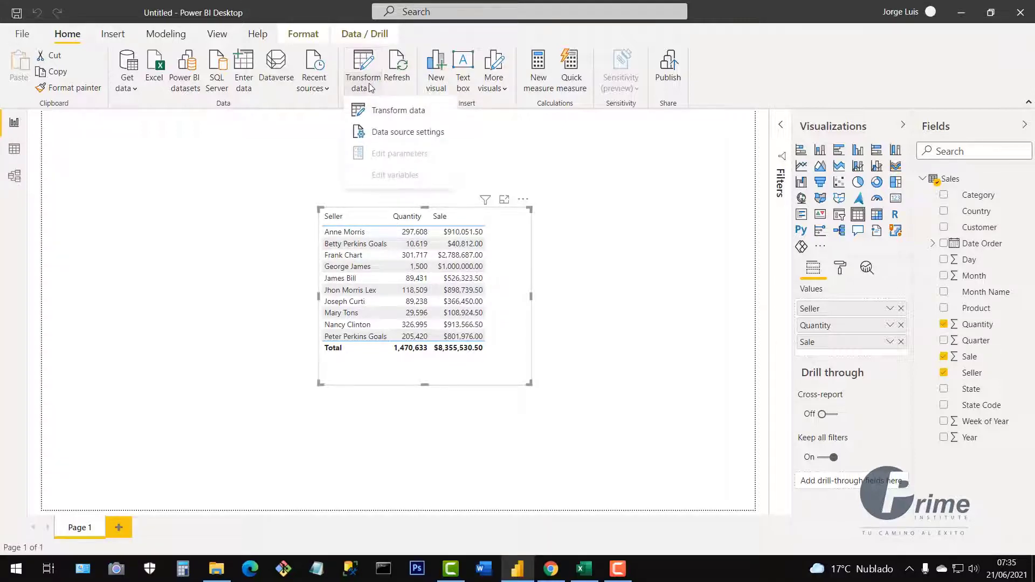
pyautogui.click(384, 110)
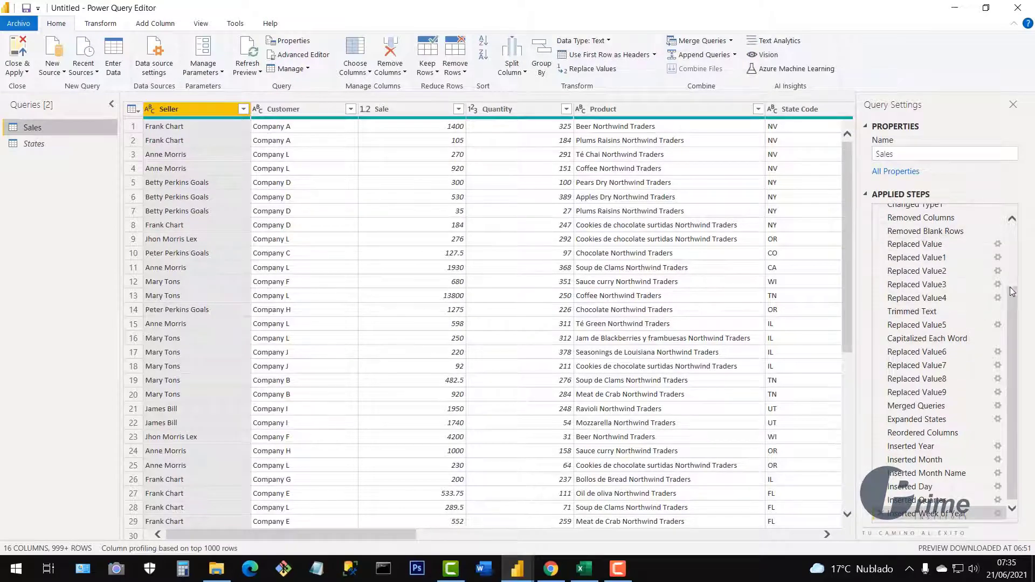
pyautogui.scroll(3, 1013, 309)
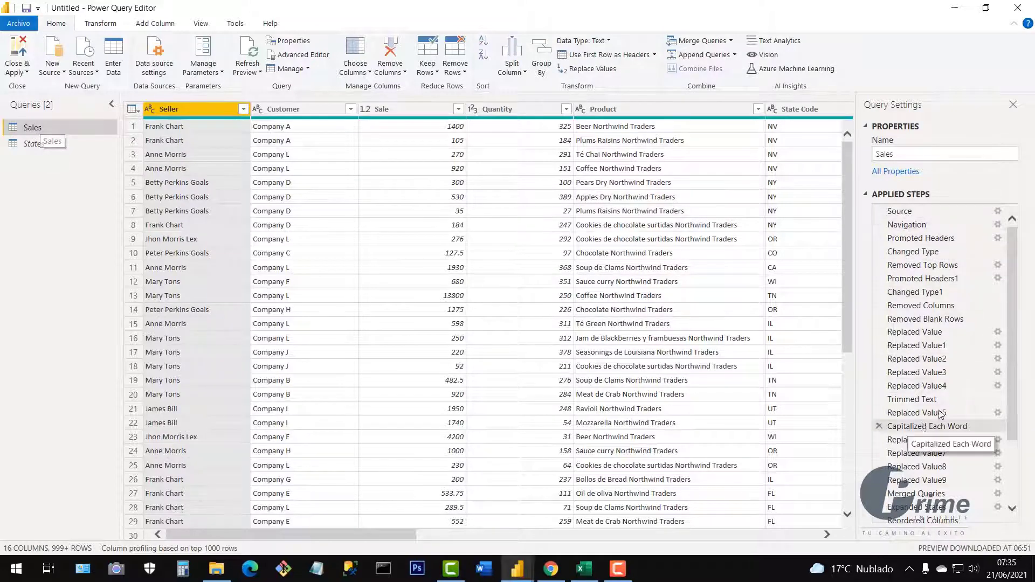
pyautogui.moveTo(1012, 405); pyautogui.dragTo(1010, 469)
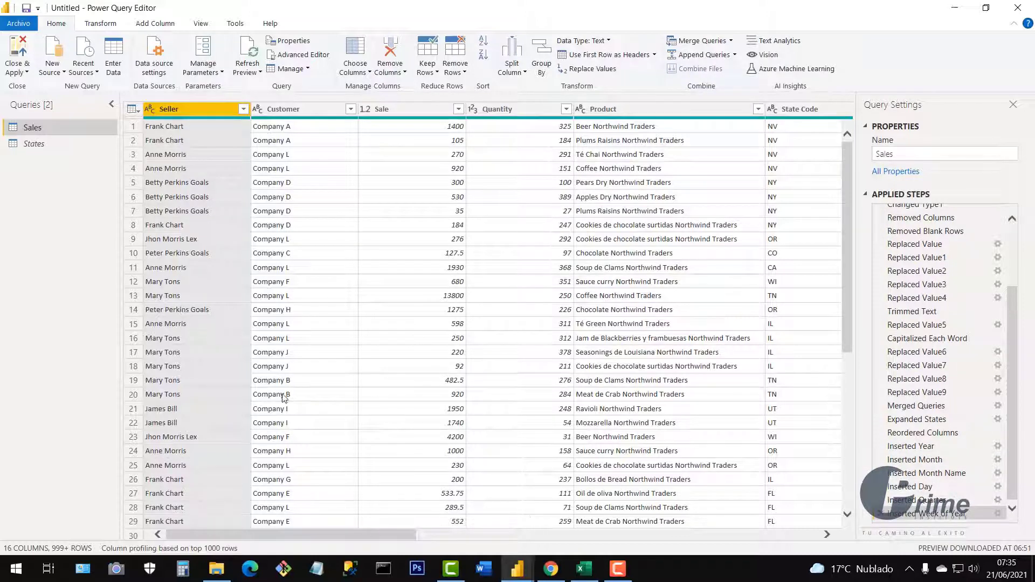
pyautogui.click(584, 569)
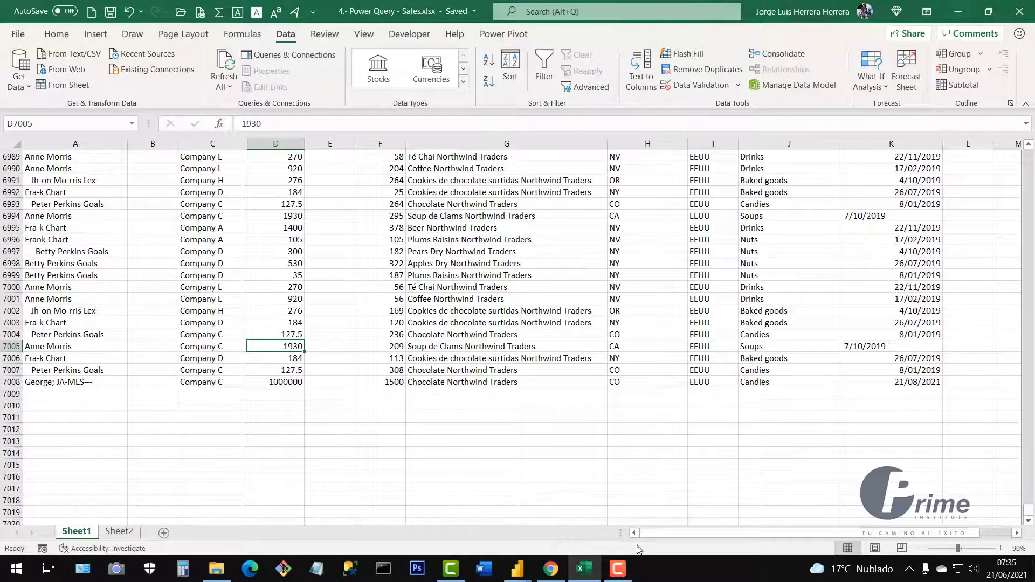
pyautogui.moveTo(517, 569)
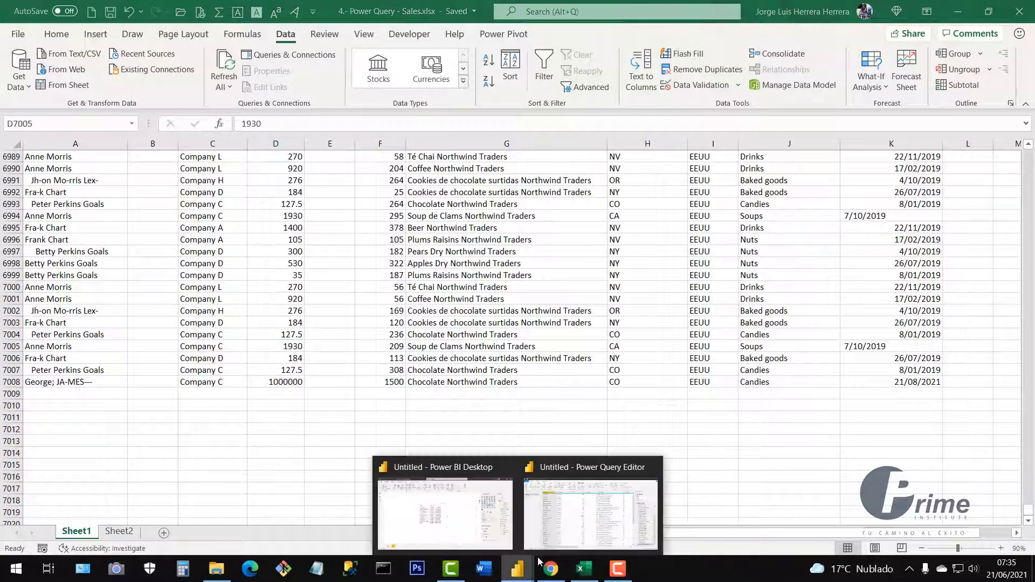
pyautogui.click(566, 539)
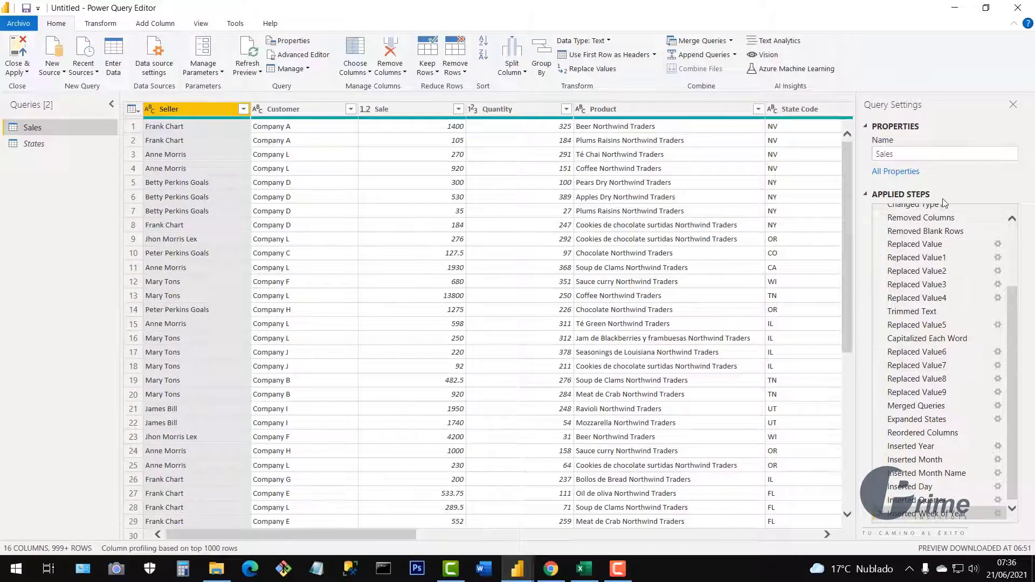
pyautogui.moveTo(1011, 380); pyautogui.dragTo(1020, 275)
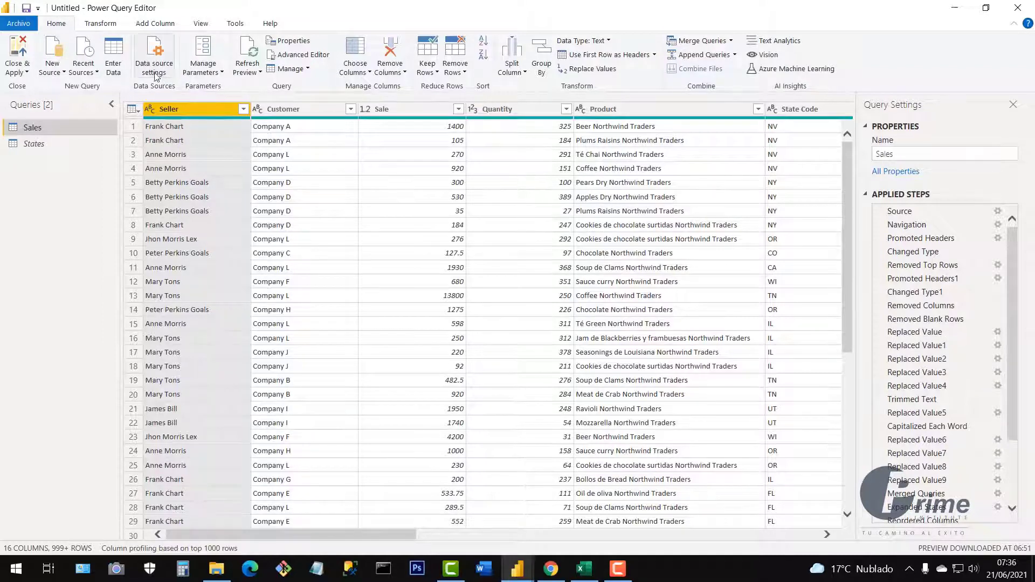
# - Examine the Sales query's full M code in the Advanced Editor and close it without changes
pyautogui.click(299, 59)
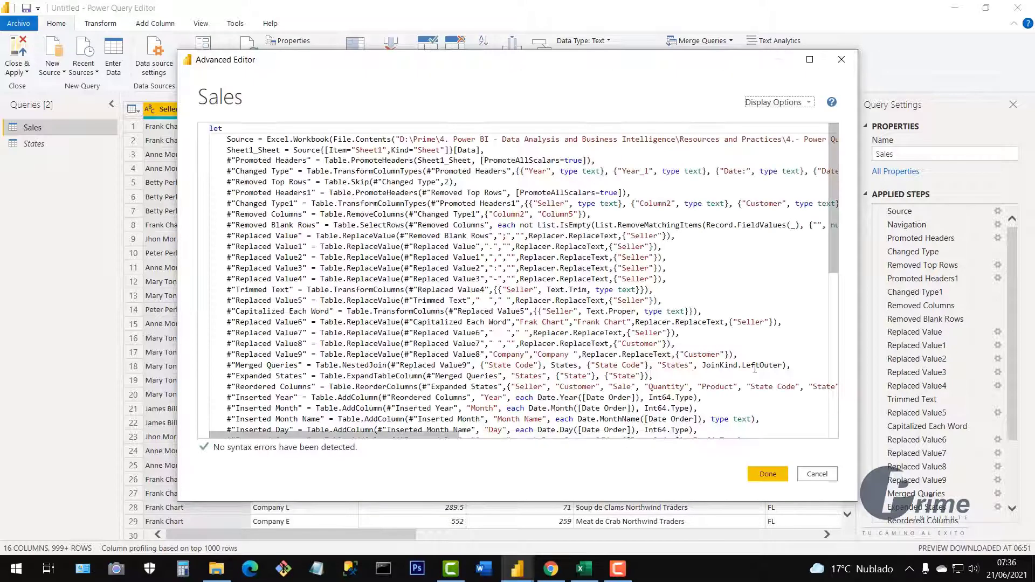
pyautogui.moveTo(833, 264); pyautogui.dragTo(837, 309)
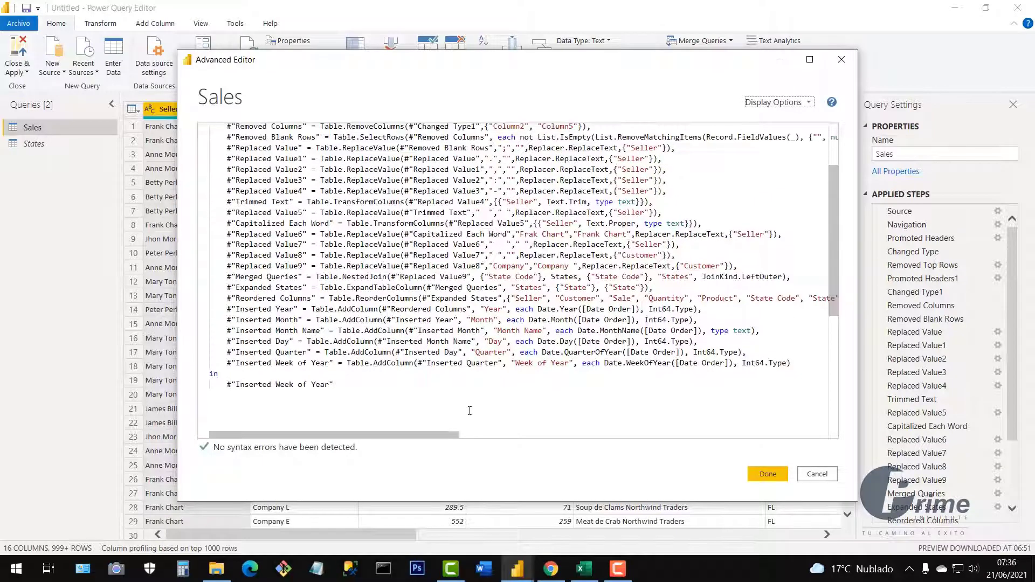
pyautogui.moveTo(361, 388); pyautogui.dragTo(215, 100)
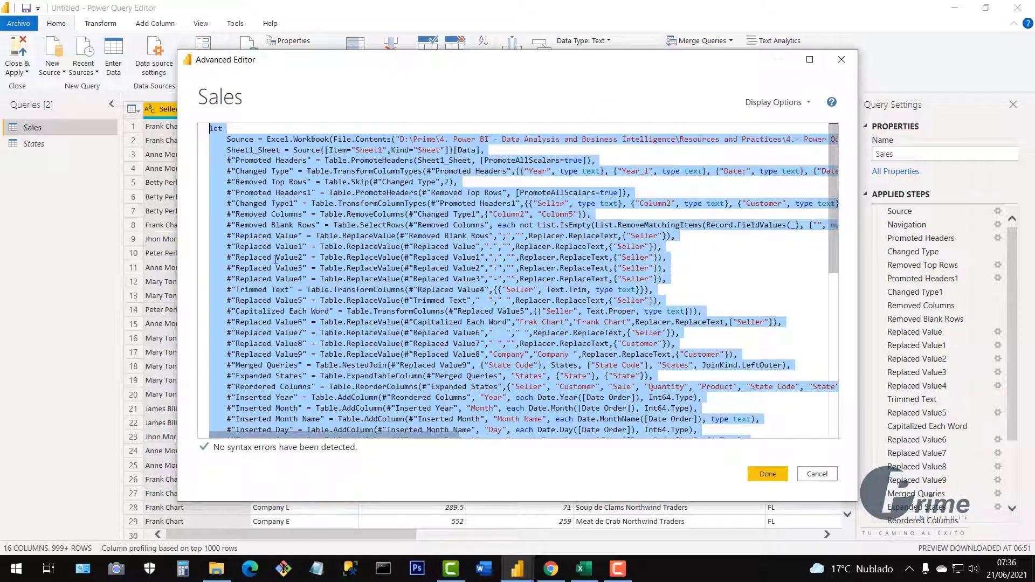
pyautogui.click(334, 266)
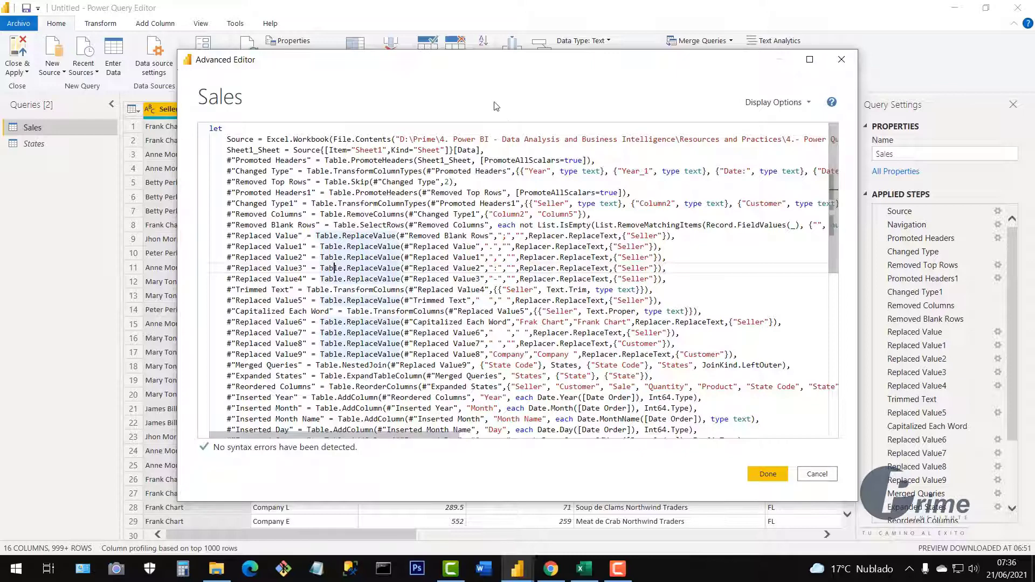
pyautogui.moveTo(447, 62)
pyautogui.mouseDown()
pyautogui.moveTo(401, 65)
pyautogui.moveTo(458, 62)
pyautogui.mouseUp()
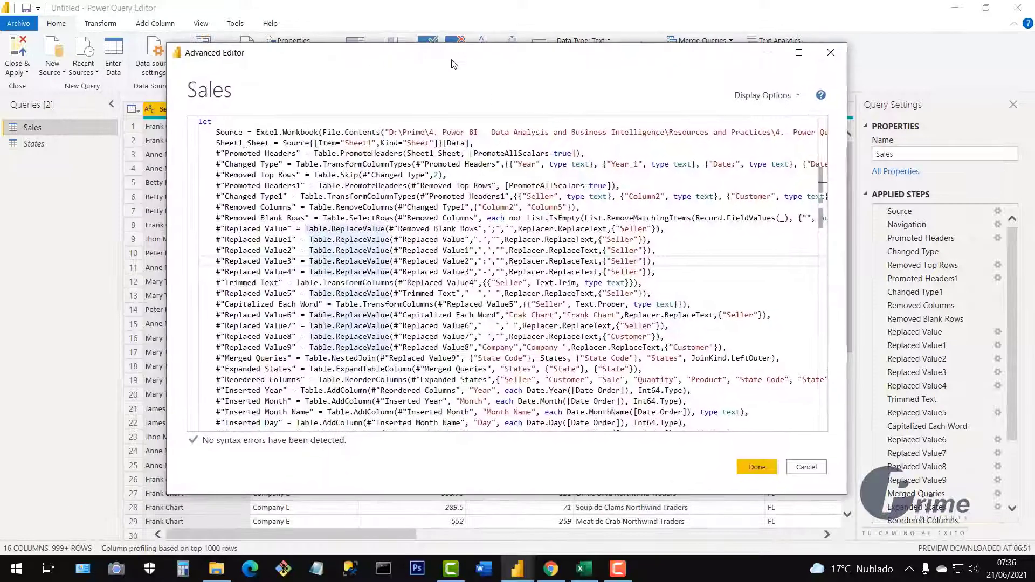
pyautogui.click(805, 468)
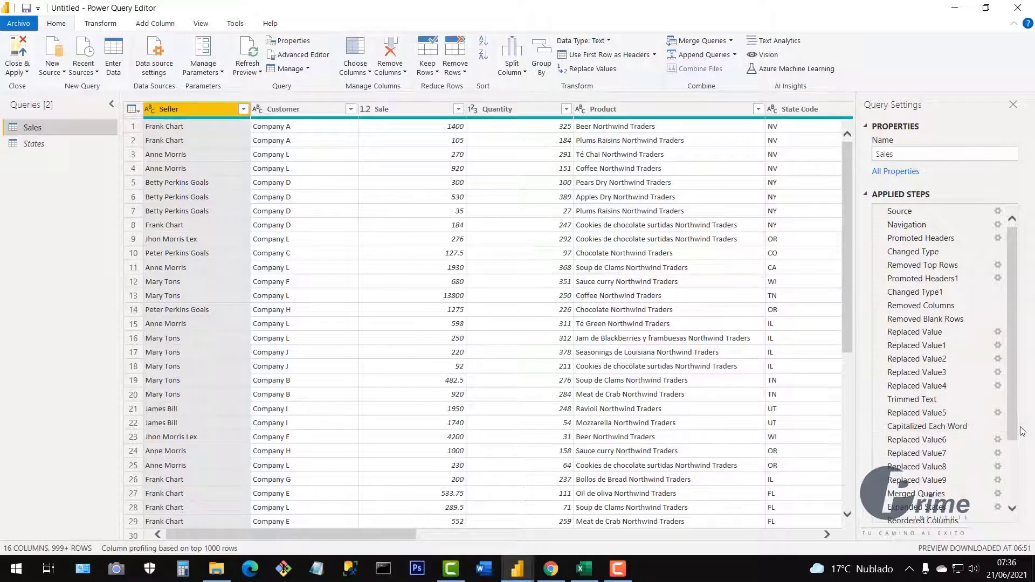
pyautogui.moveTo(1012, 433); pyautogui.dragTo(1006, 291)
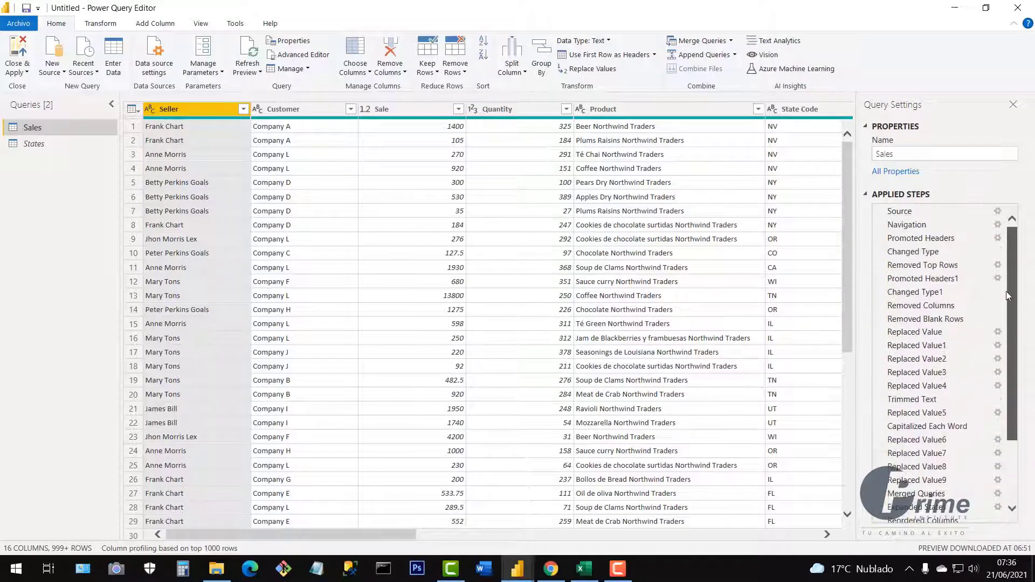
# - Switch to Excel, insert a slash within the seller's first name in A7008, and save the workbook
pyautogui.click(583, 569)
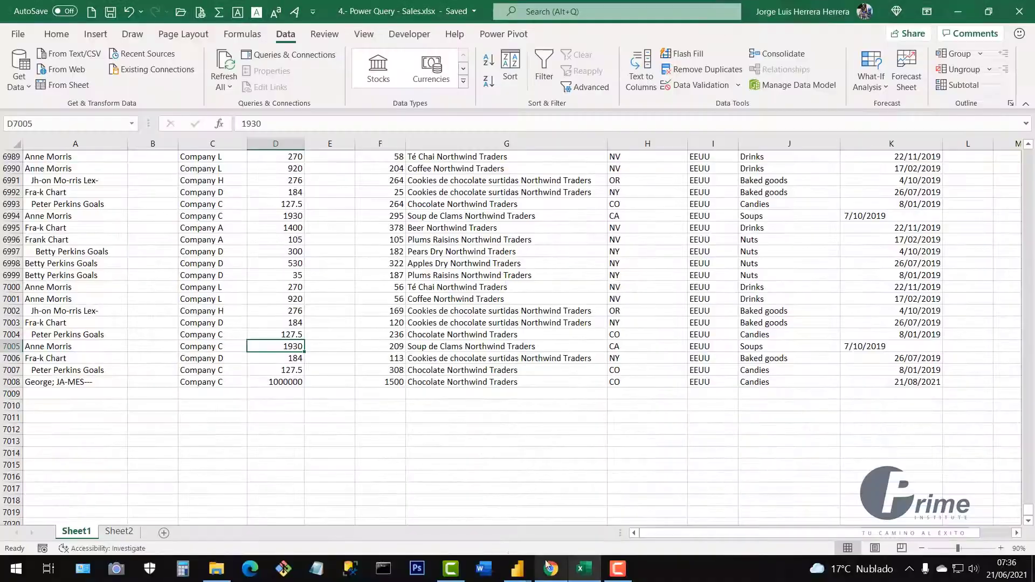
pyautogui.doubleClick(44, 383)
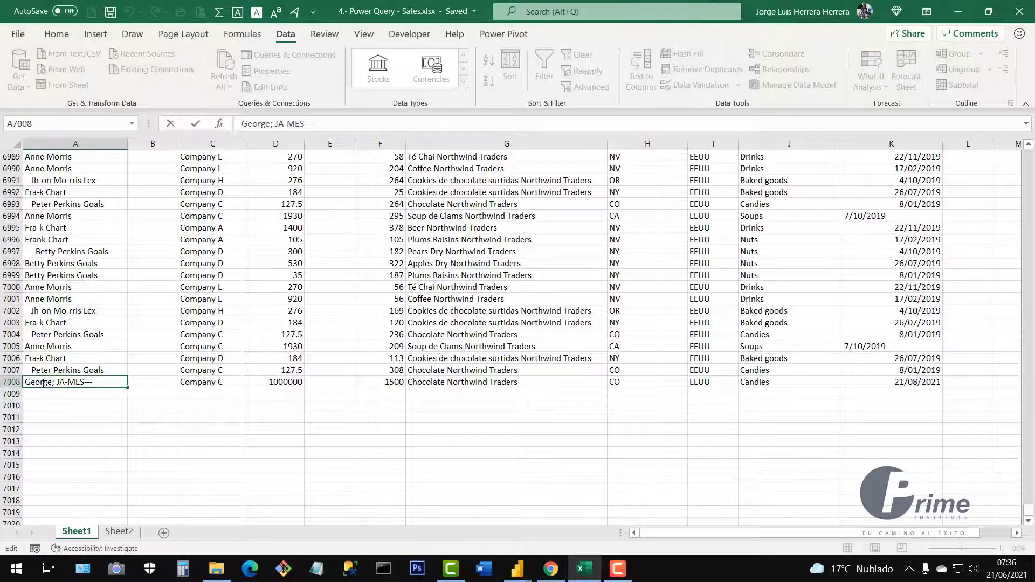
pyautogui.write('/')
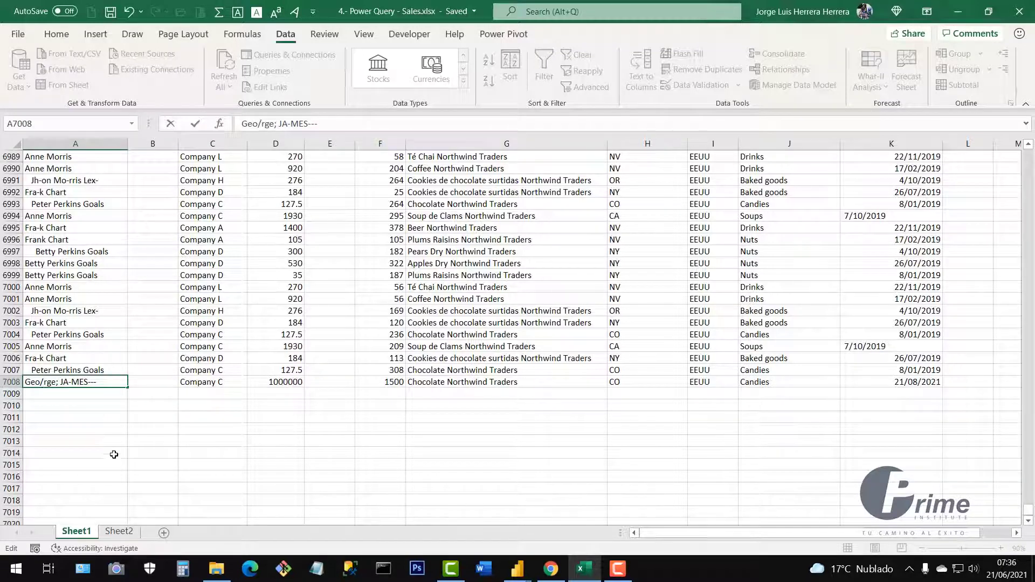
pyautogui.click(86, 463)
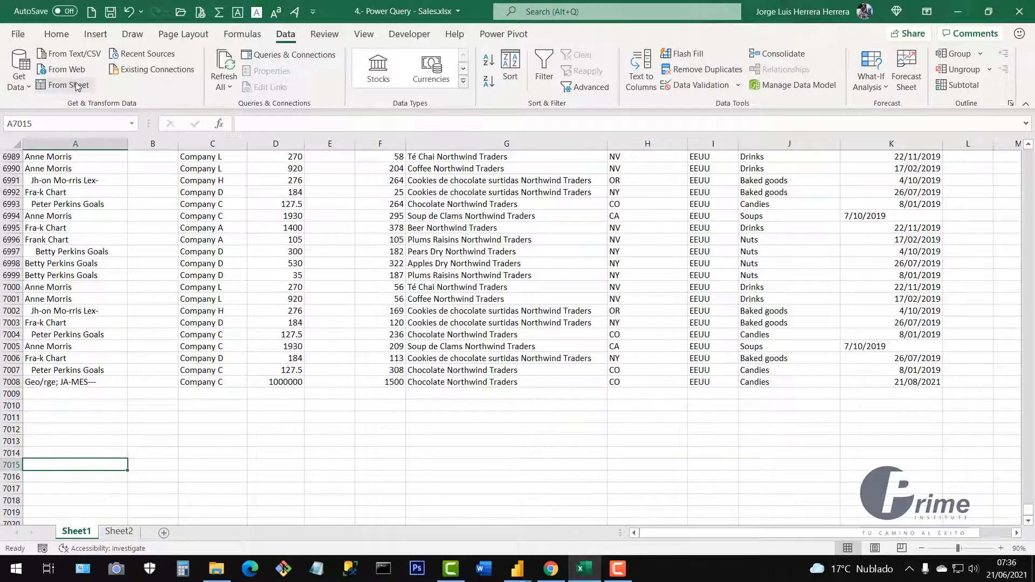
pyautogui.click(110, 18)
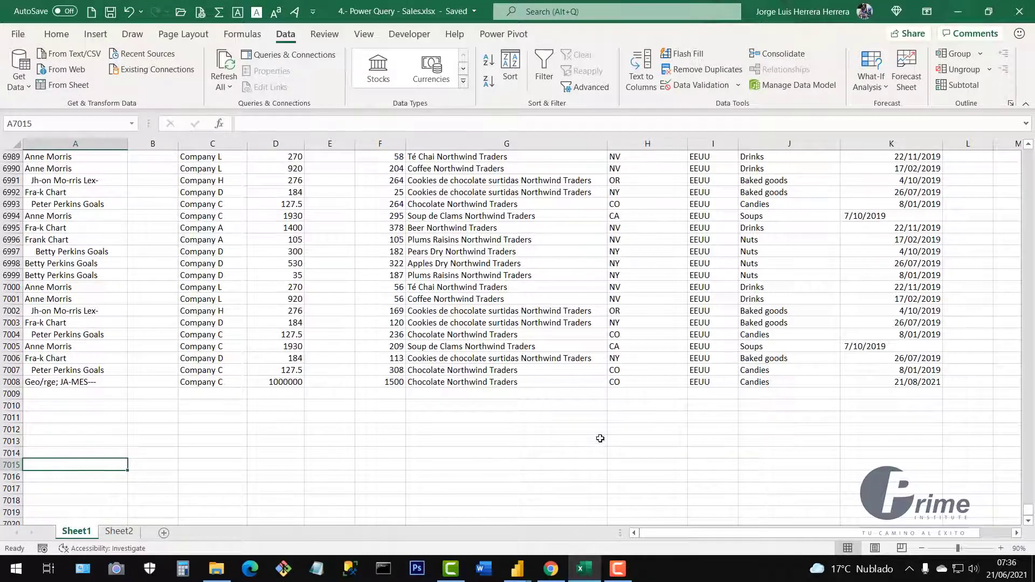
# - Return to Power BI, close the Power Query Editor, and refresh the report with the edited seller name
pyautogui.click(537, 546)
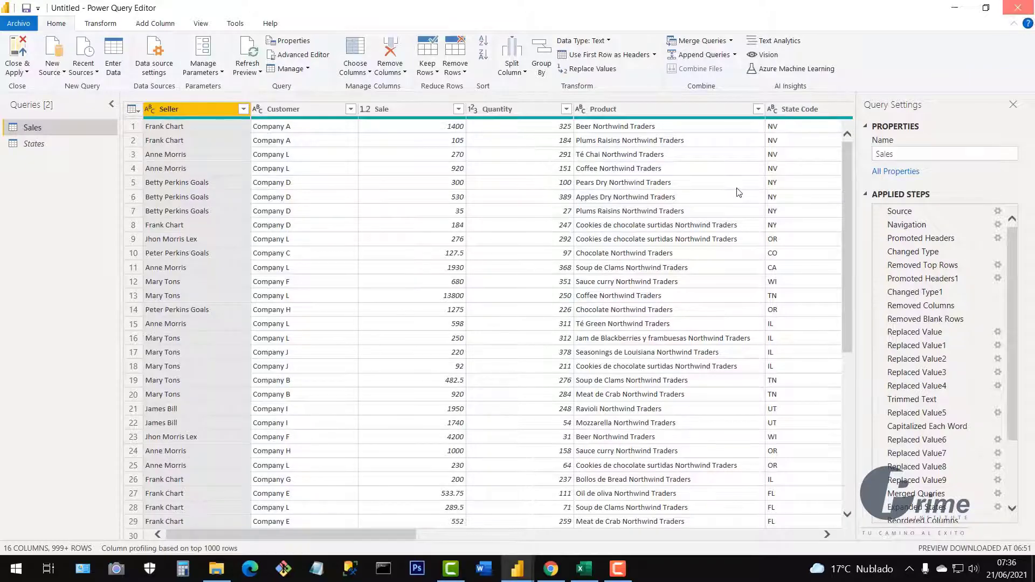
pyautogui.click(583, 568)
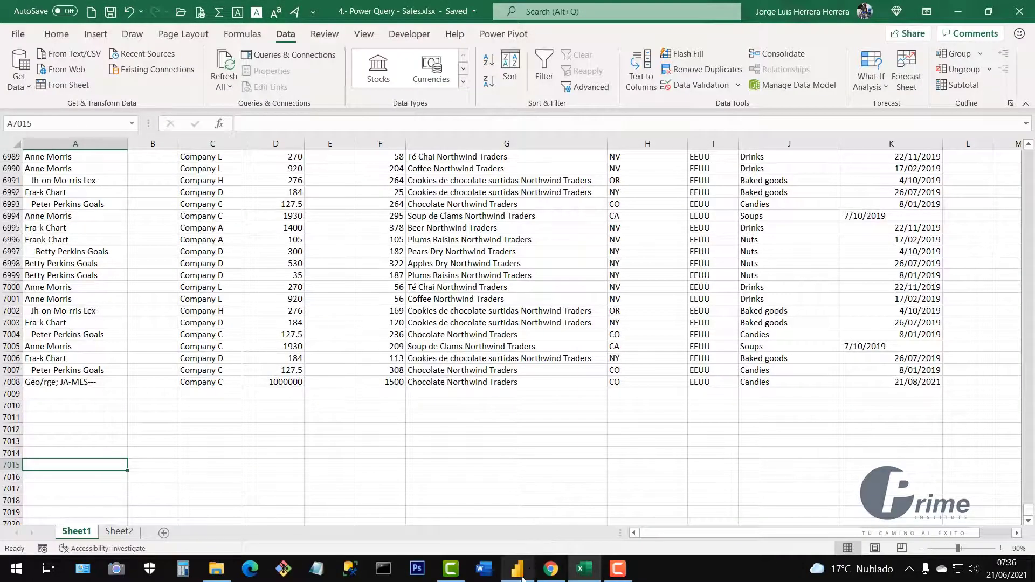
pyautogui.click(519, 571)
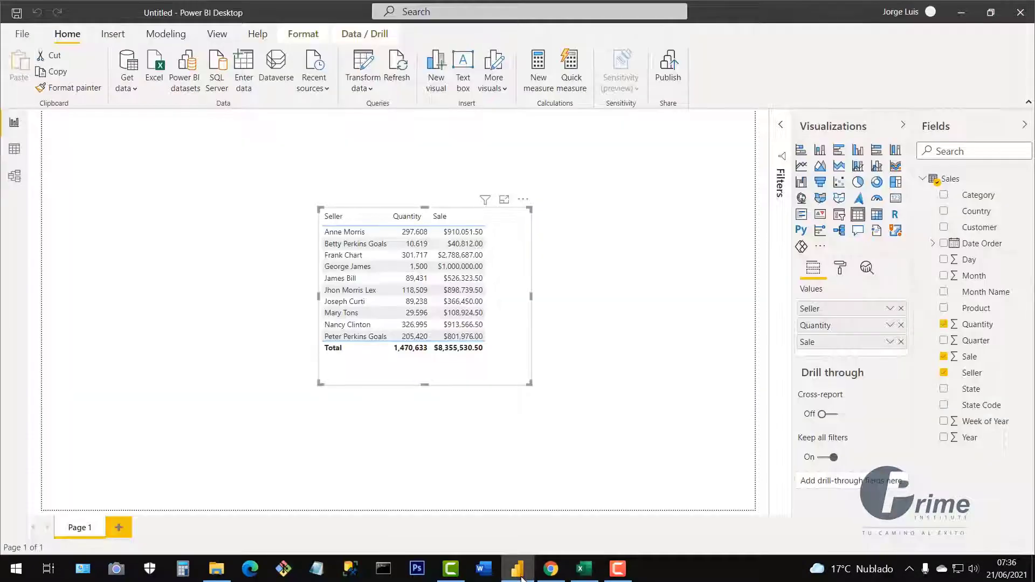
pyautogui.click(405, 63)
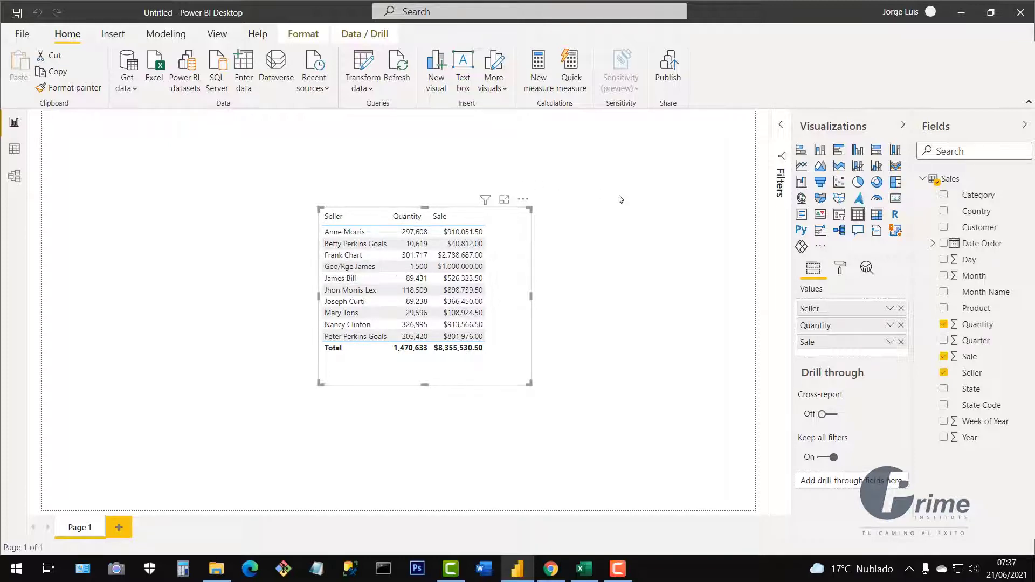
# - Reopen Power Query, replace the slash with nothing in the Sales query's Seller column, and close and apply the changes
pyautogui.click(367, 74)
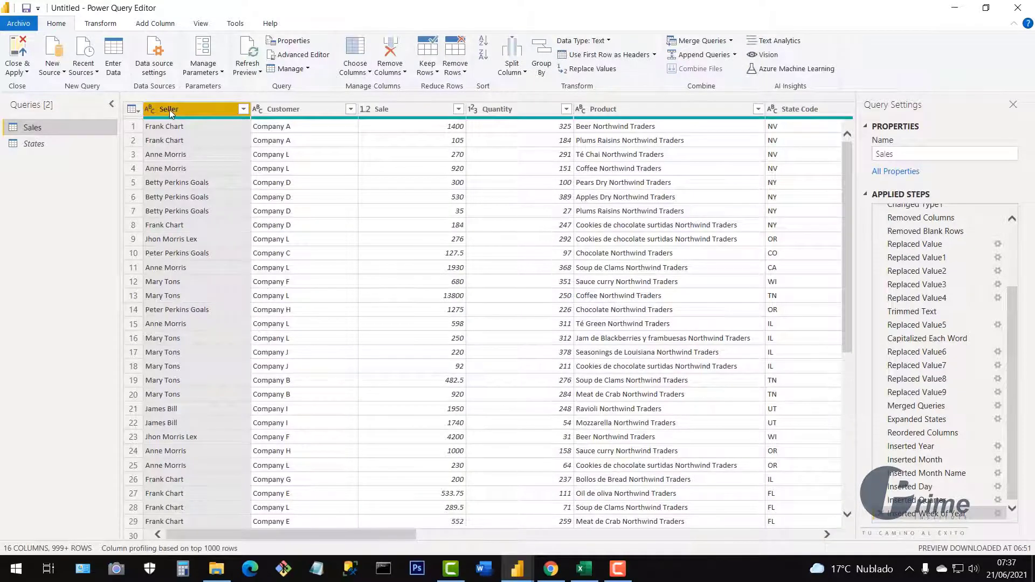
pyautogui.rightClick(183, 109)
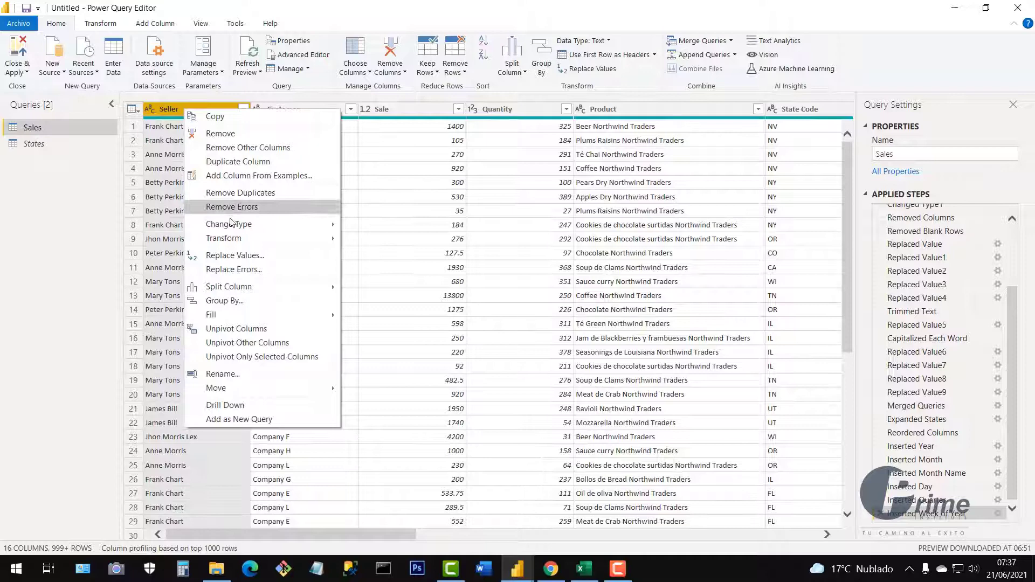
pyautogui.click(229, 257)
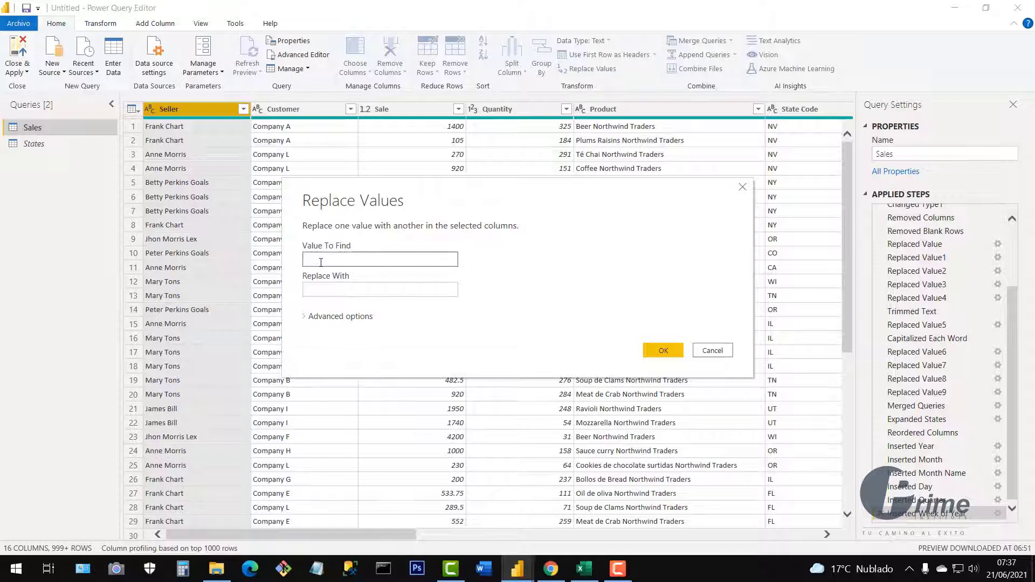
pyautogui.click(343, 286)
pyautogui.click(663, 351)
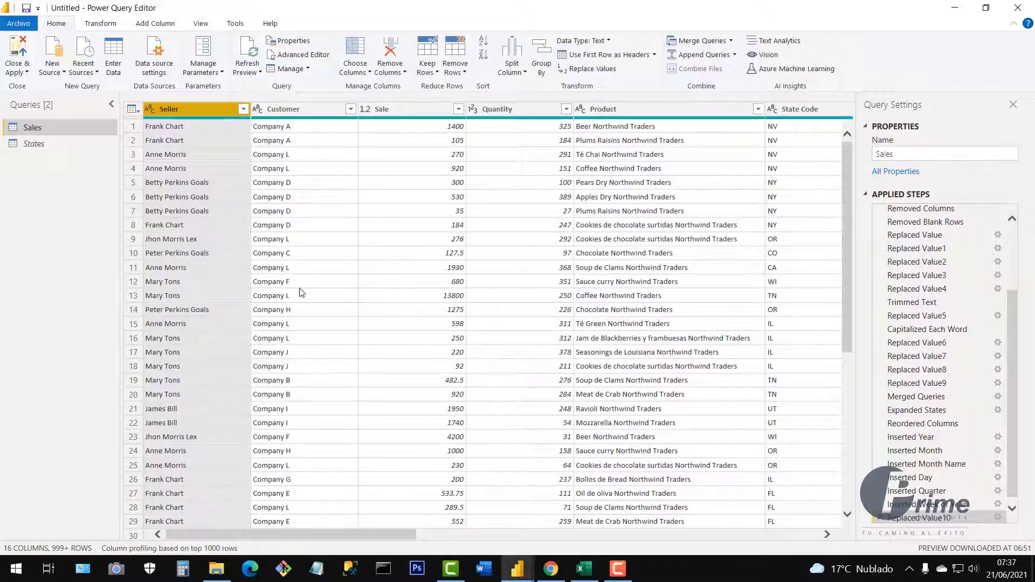
pyautogui.click(924, 518)
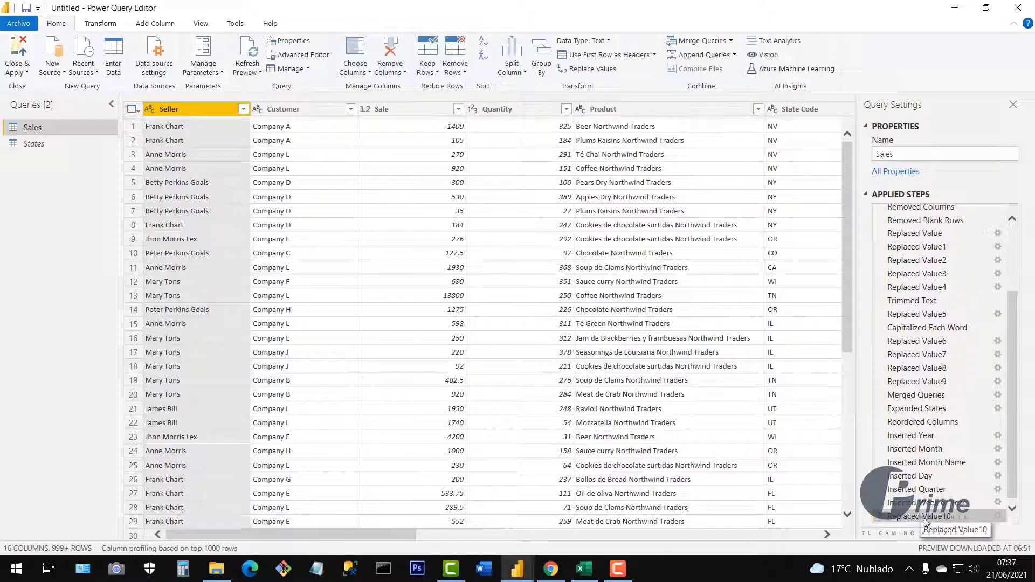
pyautogui.click(17, 72)
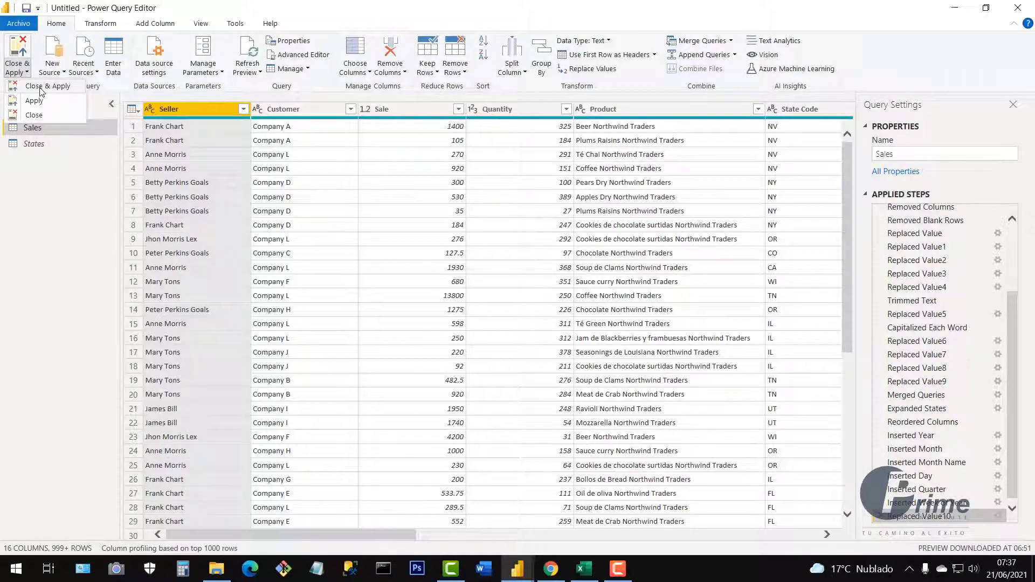
pyautogui.click(42, 90)
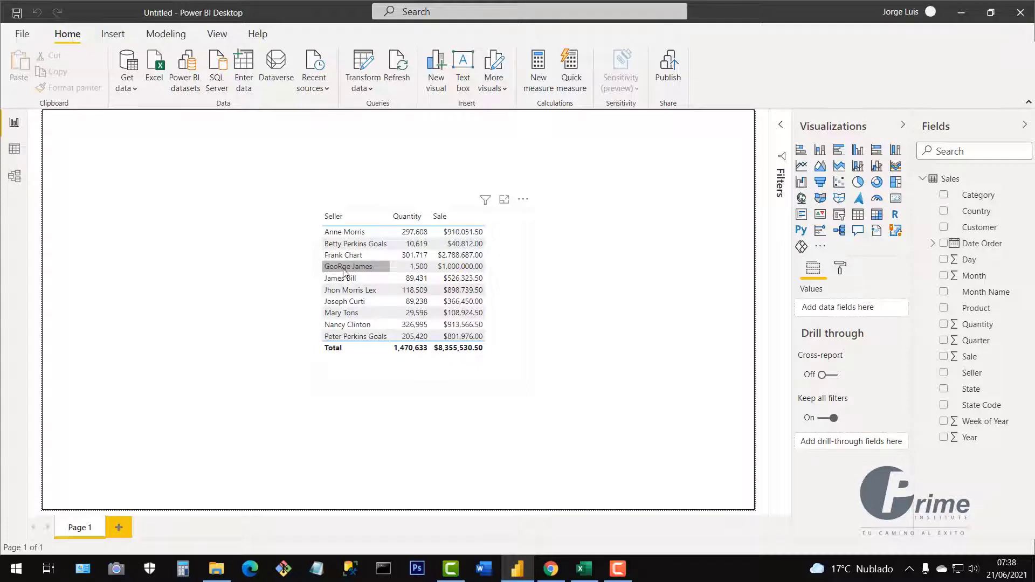
# - In the Sales query, move the Replaced Value10 step directly before Capitalized Each Word, and close and apply the changes
pyautogui.click(364, 80)
pyautogui.click(387, 112)
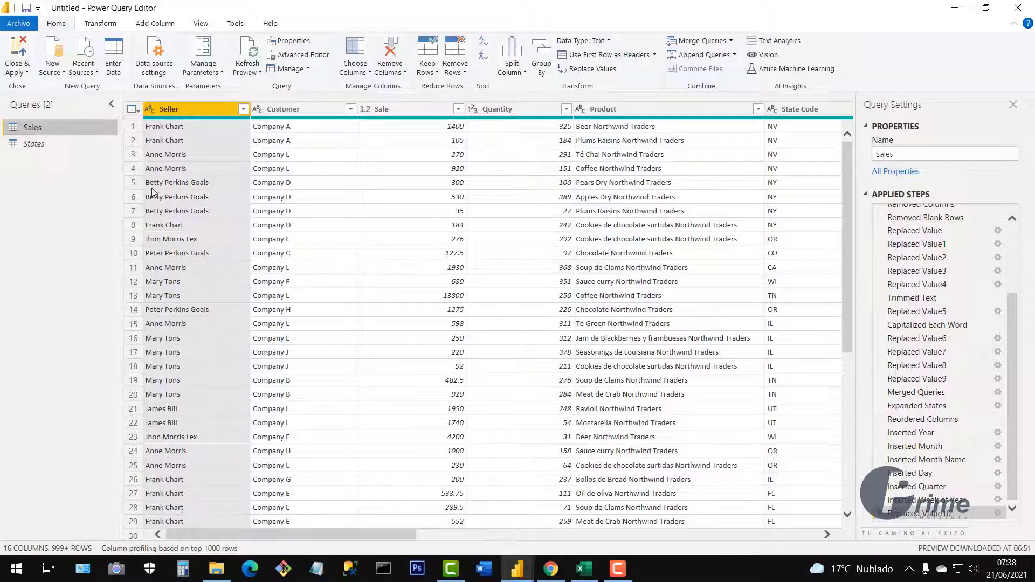
pyautogui.click(911, 330)
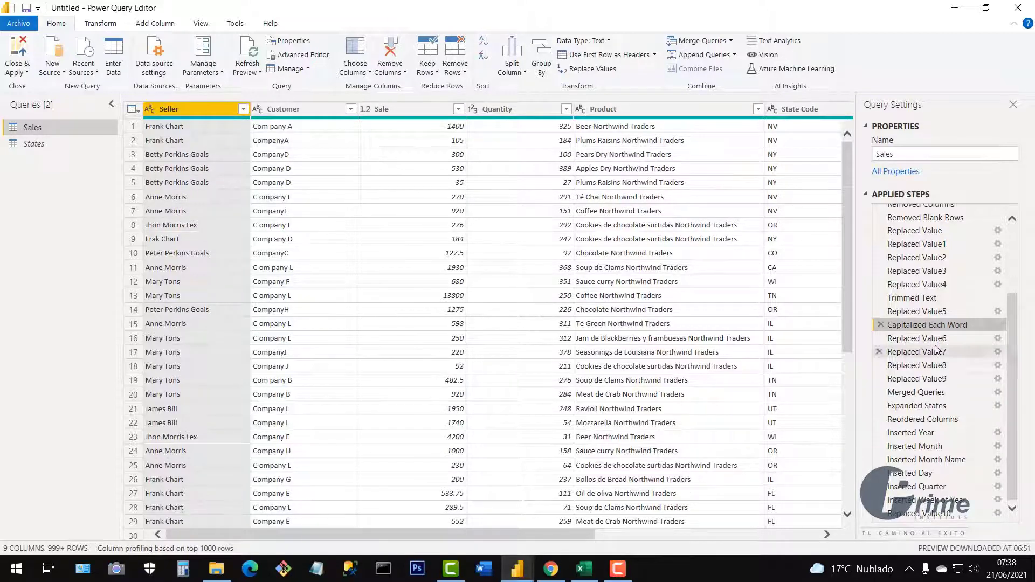
pyautogui.click(916, 516)
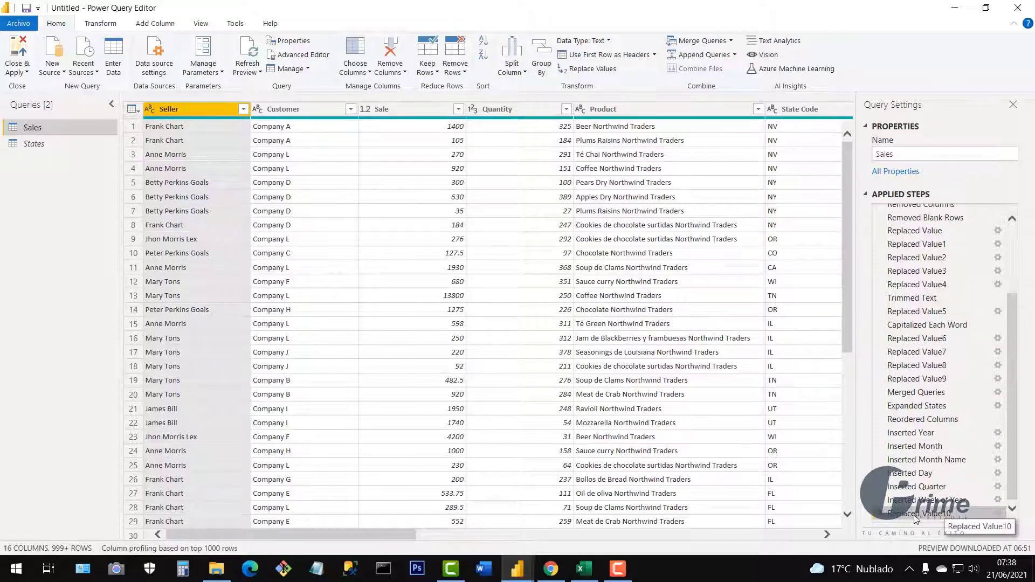
pyautogui.moveTo(912, 519); pyautogui.dragTo(916, 324)
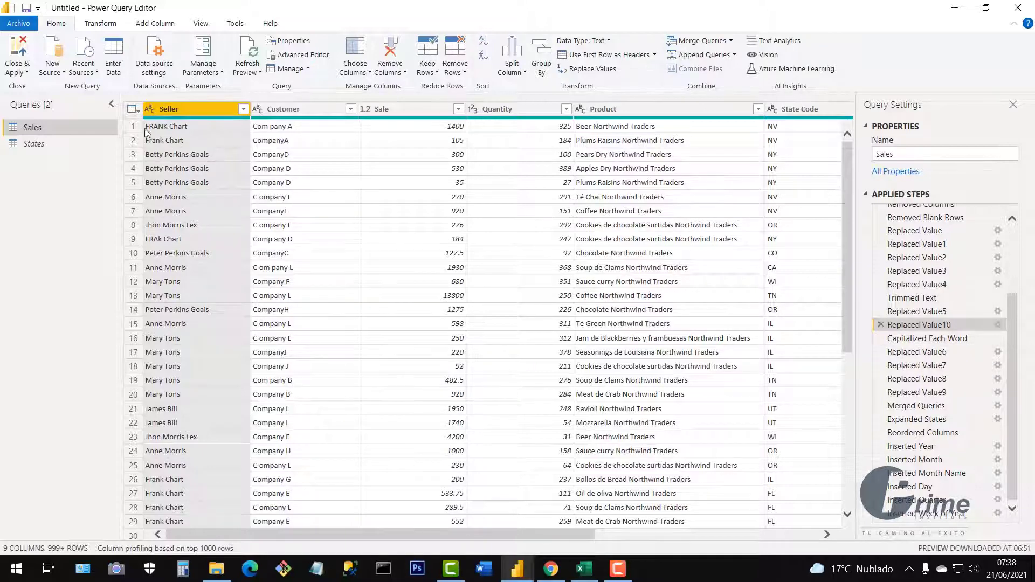
pyautogui.click(27, 73)
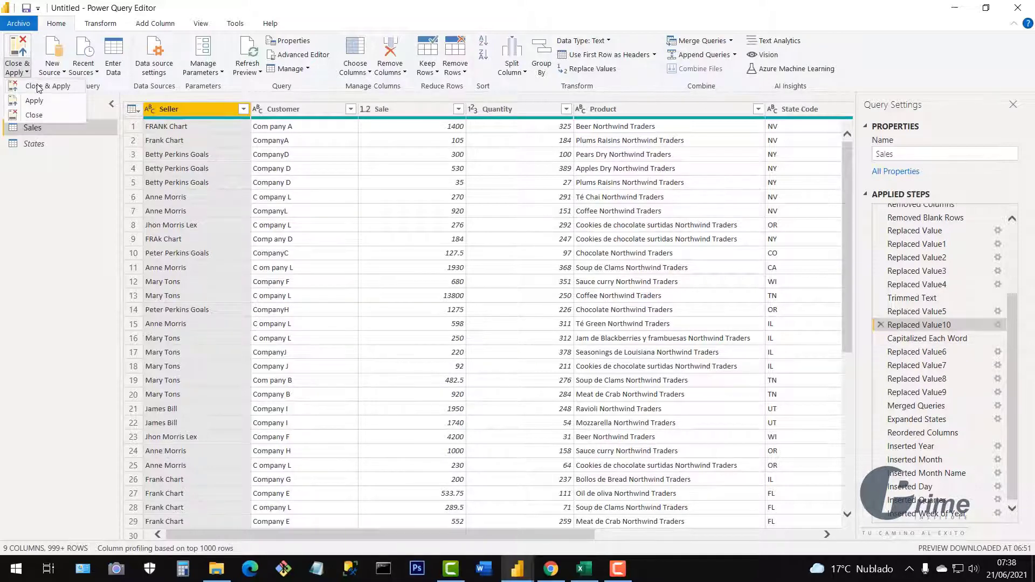
pyautogui.click(962, 320)
pyautogui.hotkey('alt', 'Tab')
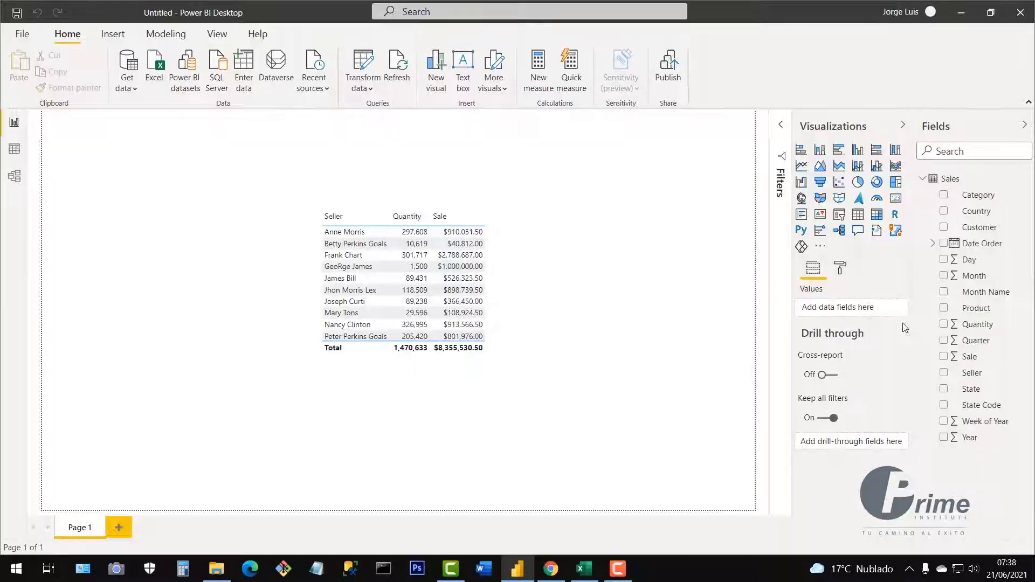